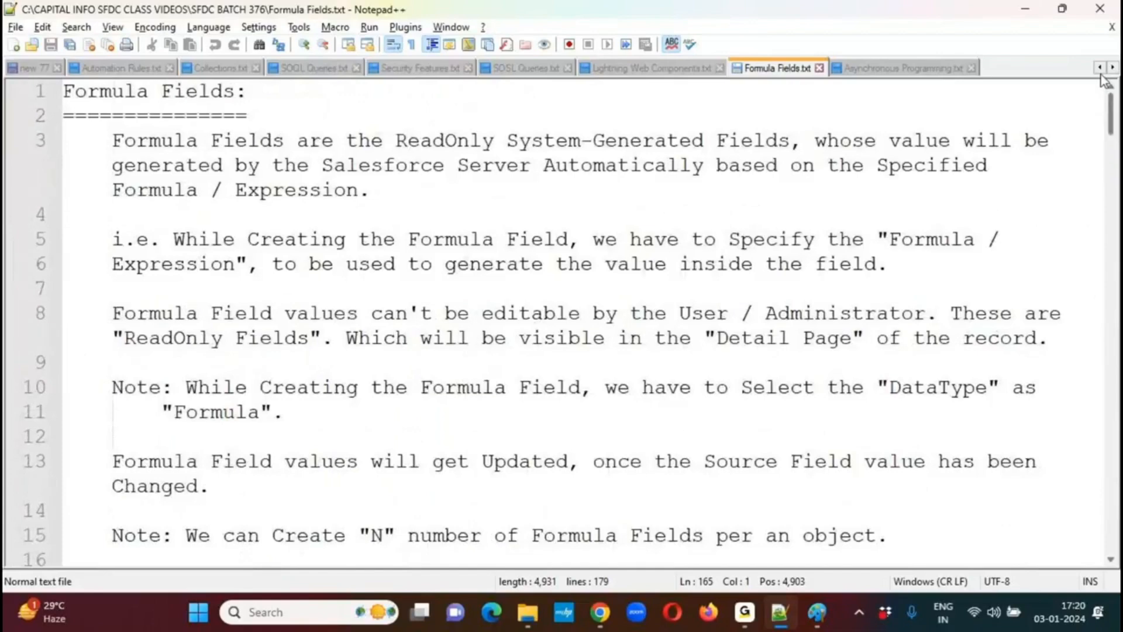
left_click(1100, 68)
left_click(1100, 68)
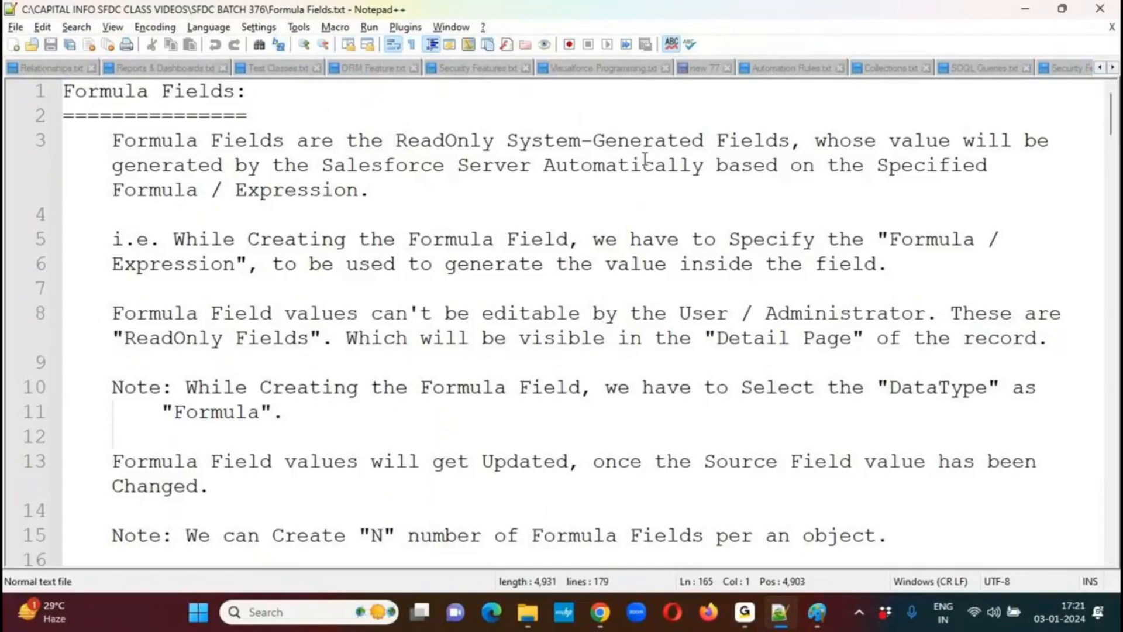
left_click(1113, 69)
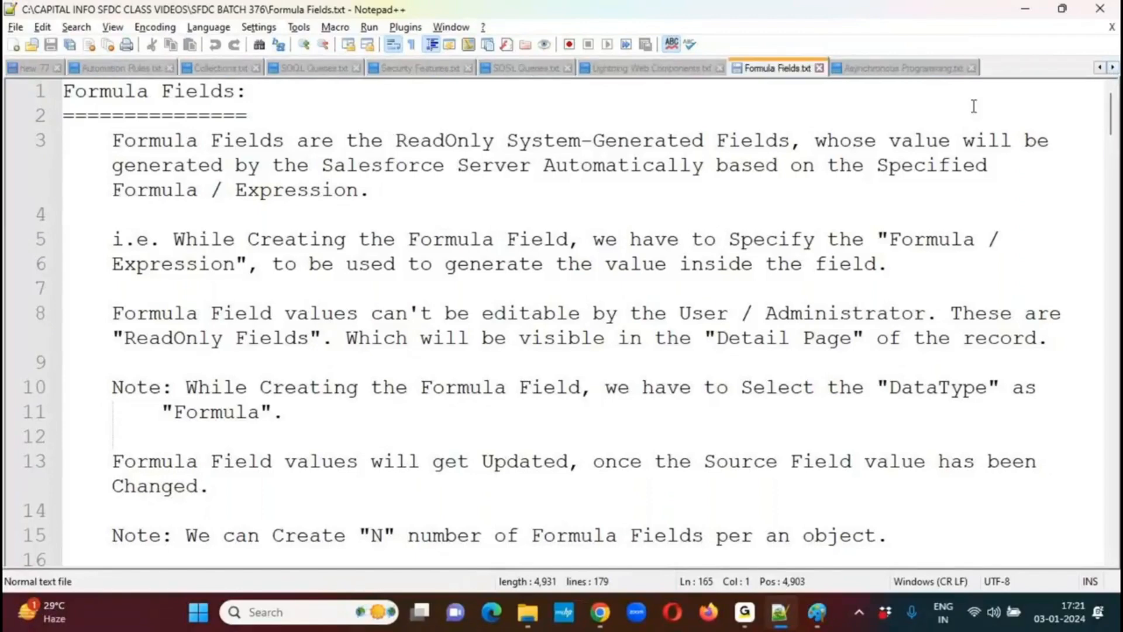
Read the Formula Fields notes, from the definition and data type note to the return types and the navigation for creating one
left_click(173, 140)
key("Up")
key("Up")
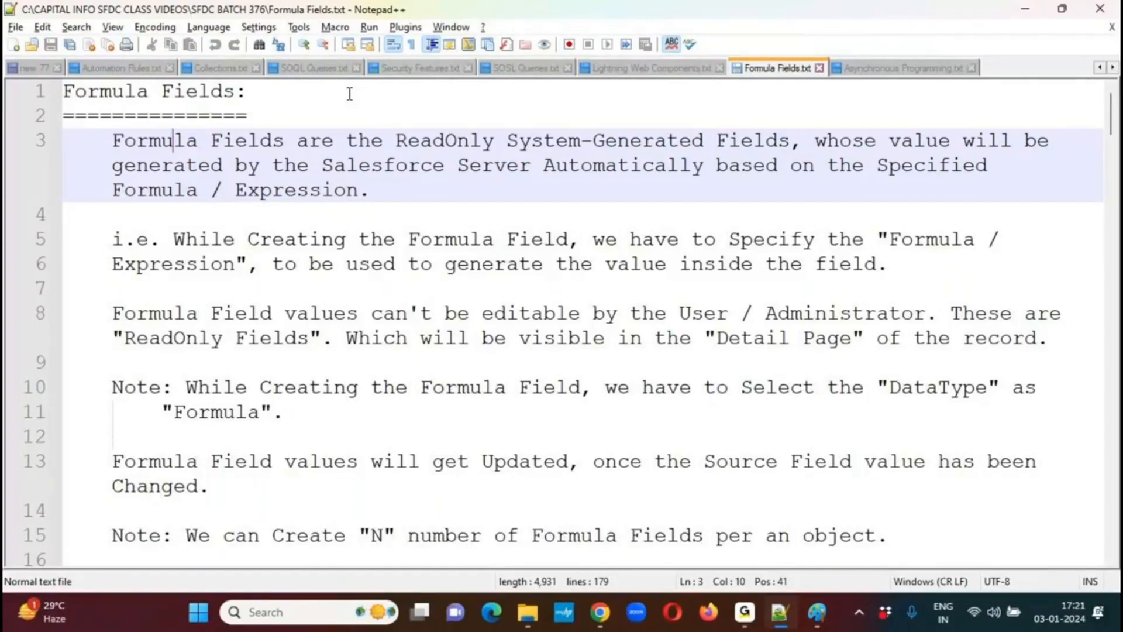
left_click(184, 387)
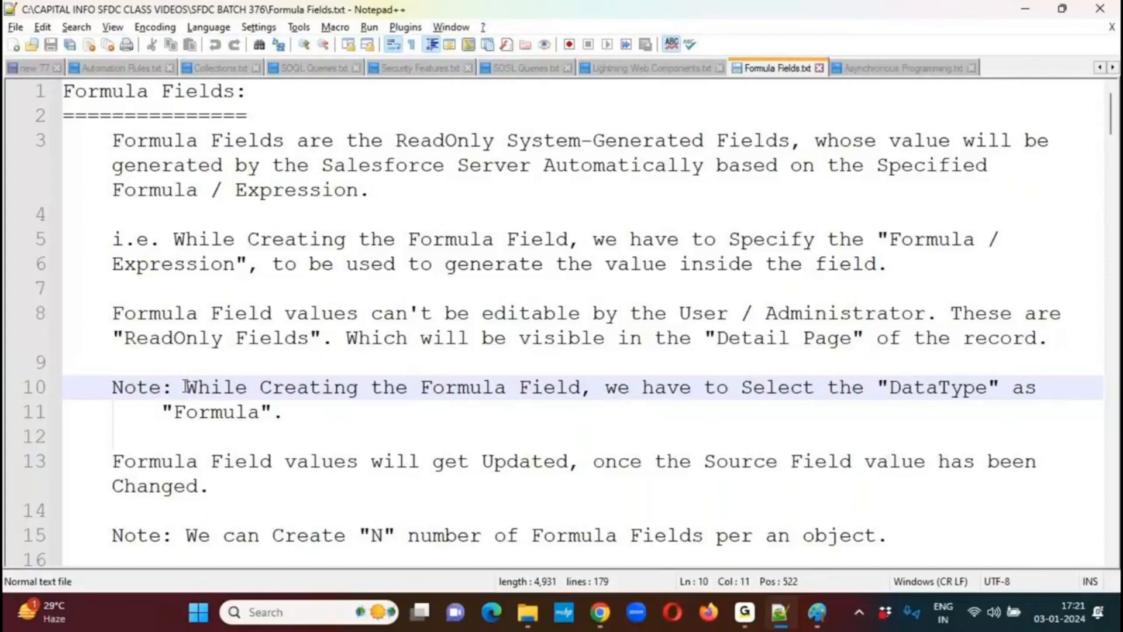
left_click(388, 408)
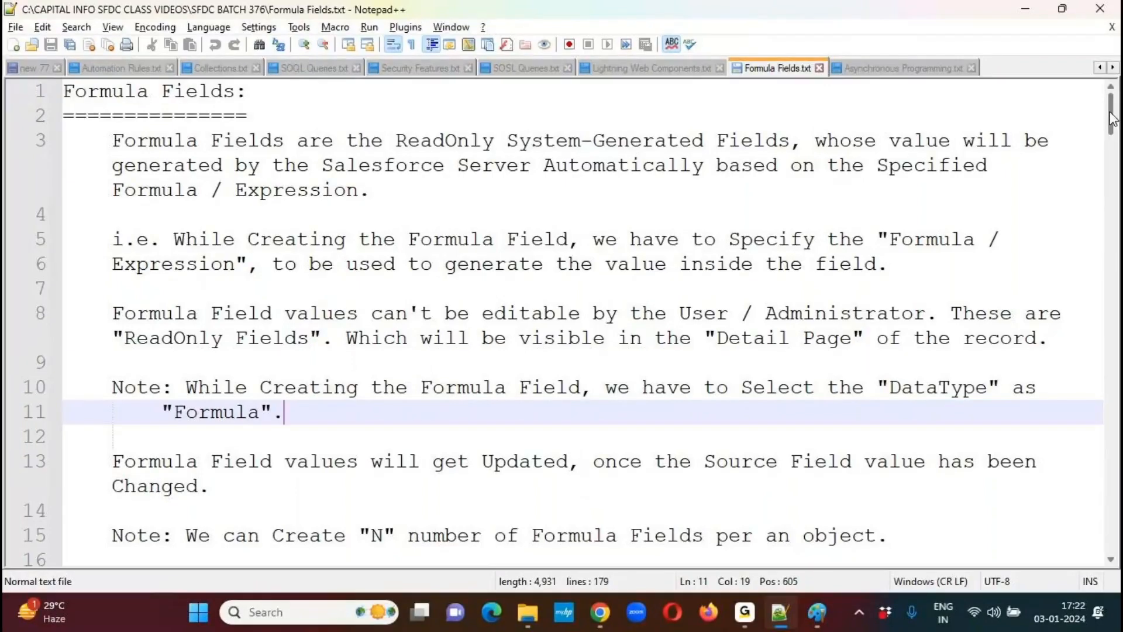
left_click_drag(1111, 119, 1104, 438)
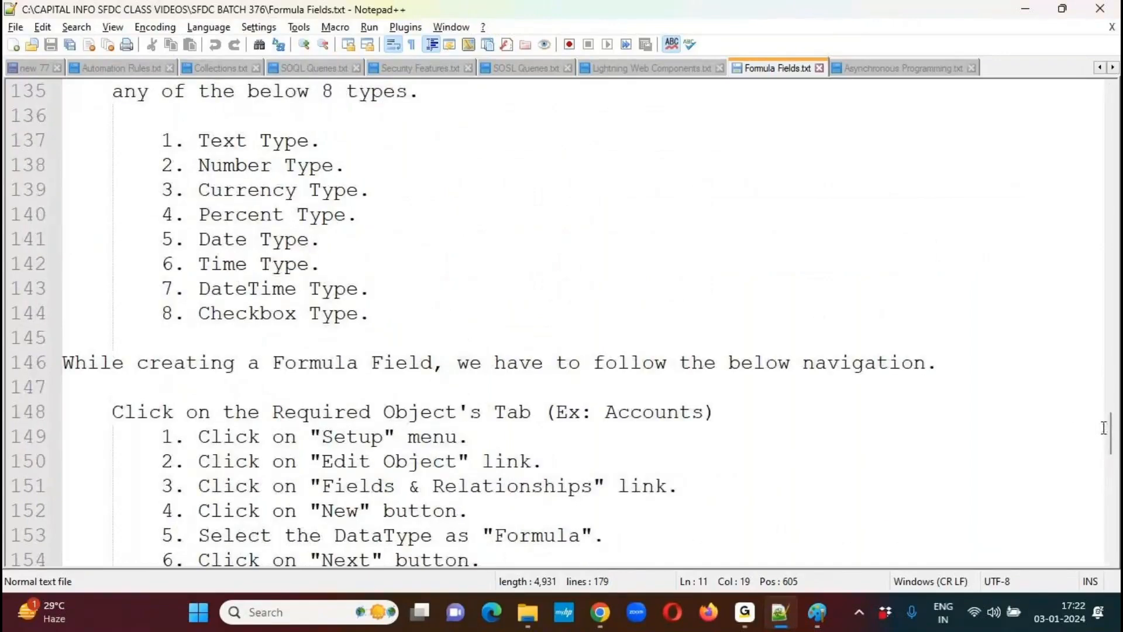
left_click_drag(1104, 427, 1104, 468)
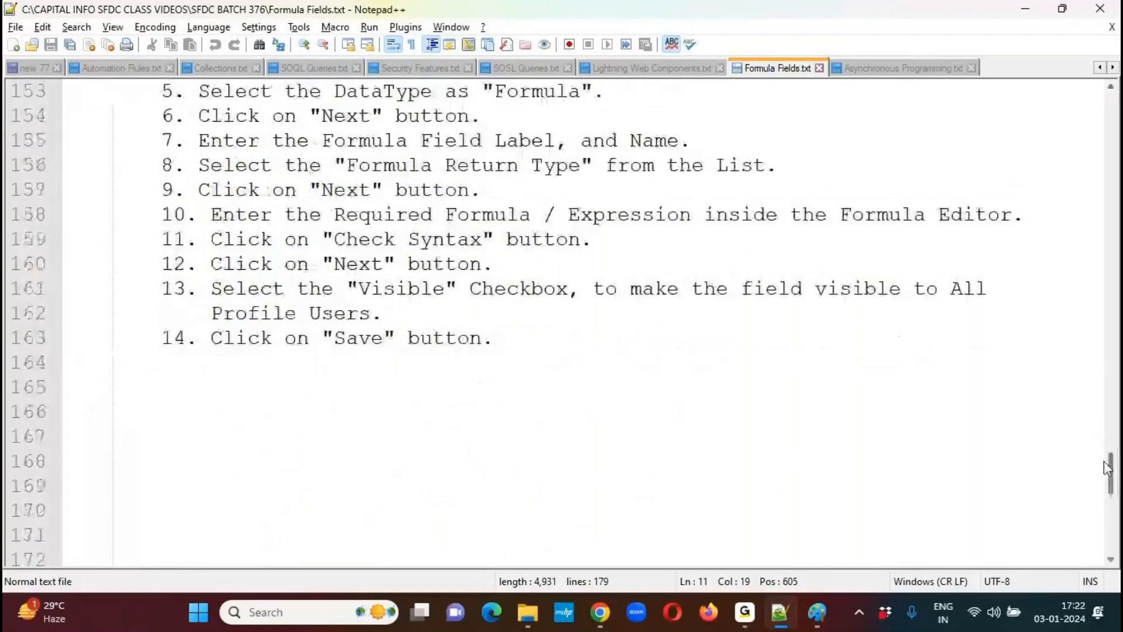
left_click(68, 381)
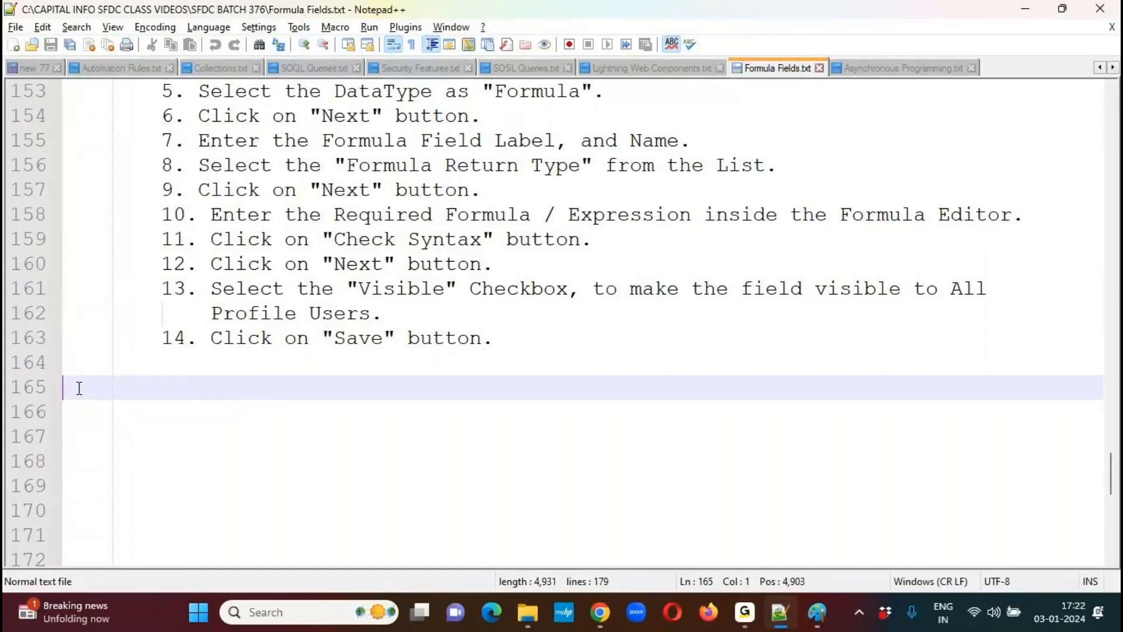
Switch to Chrome, choose the saved training account username, and log in to Salesforce with the account password
mouse_move(599, 612)
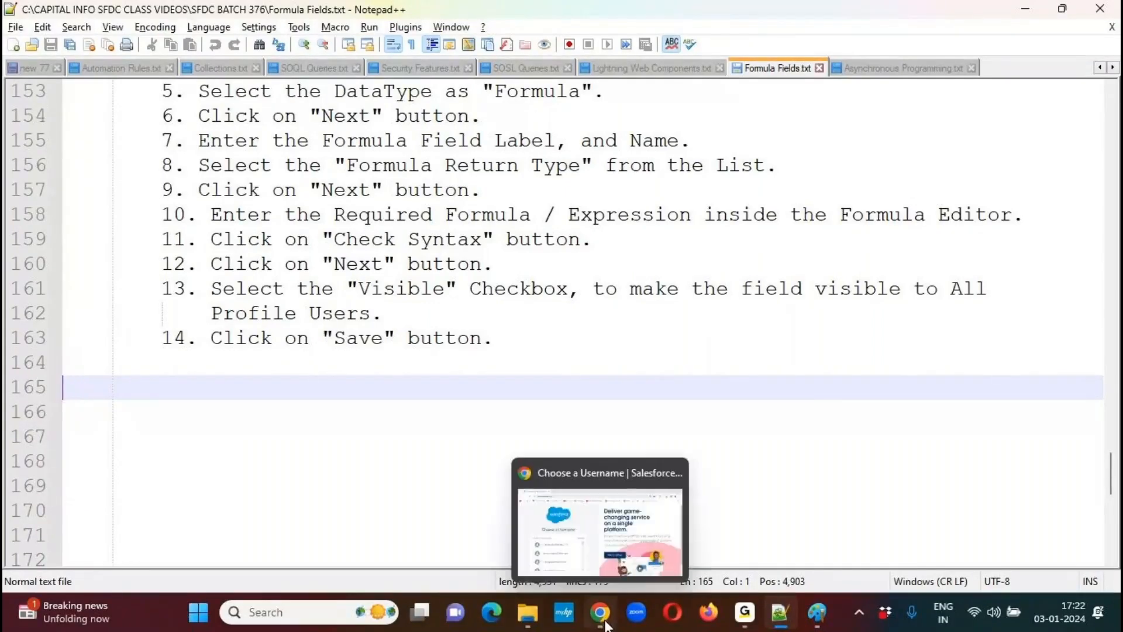
left_click(584, 472)
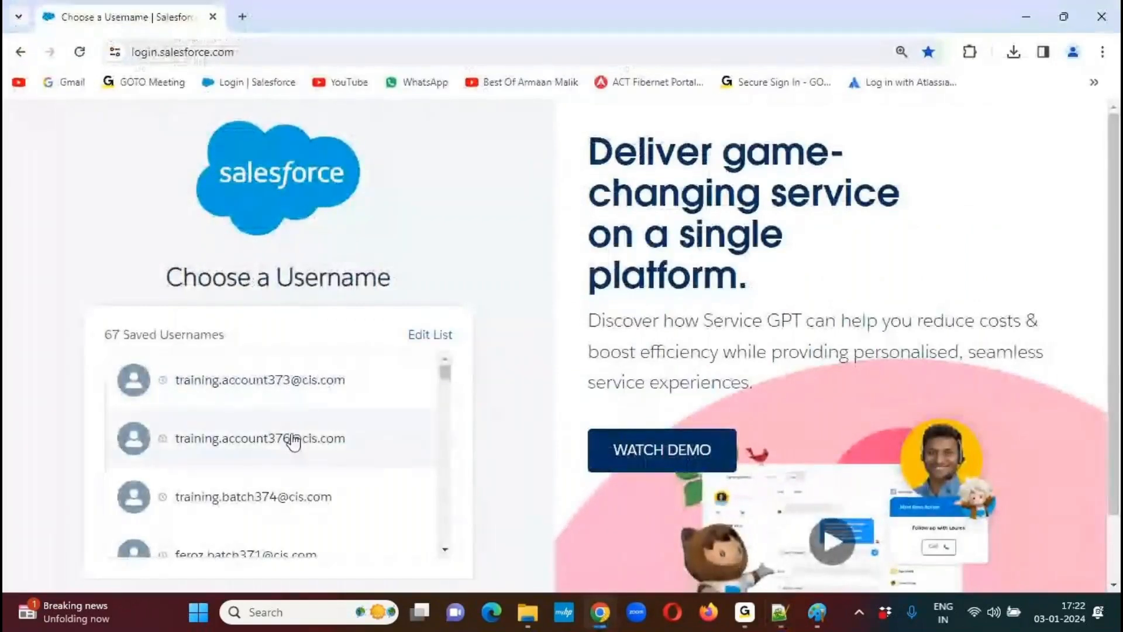
scroll(446, 549, "down", 3)
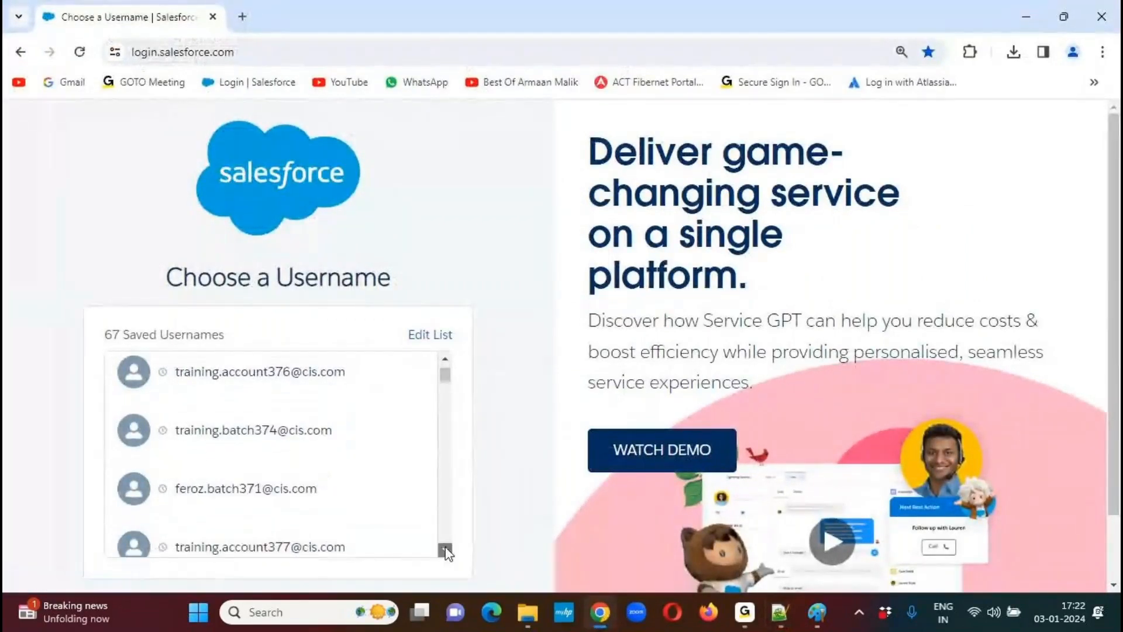
left_click(251, 487)
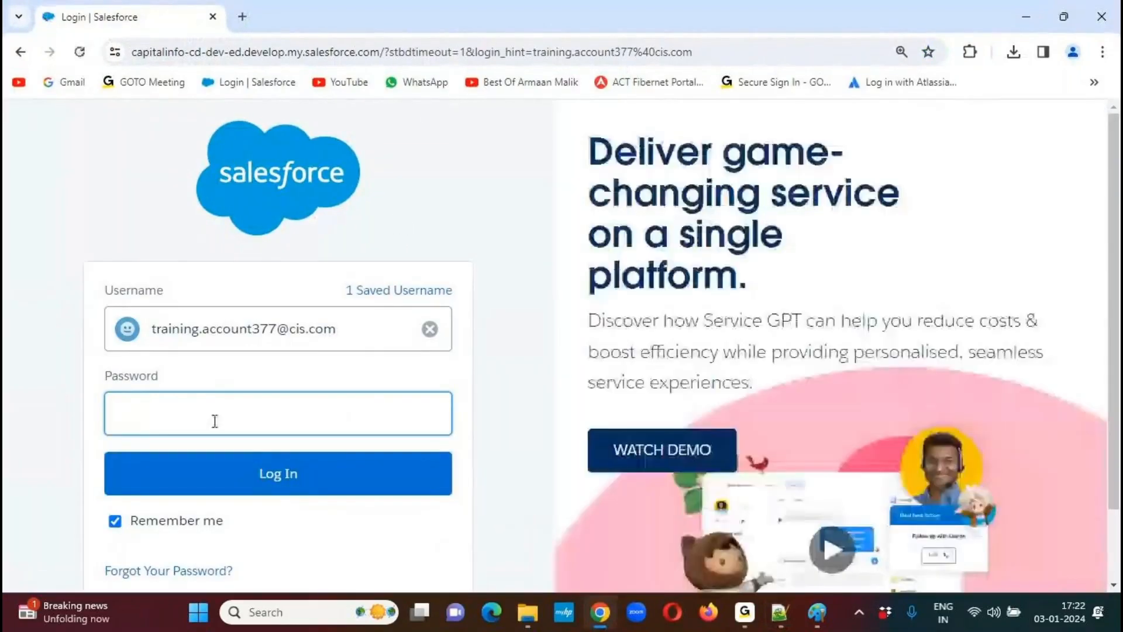
type("**********")
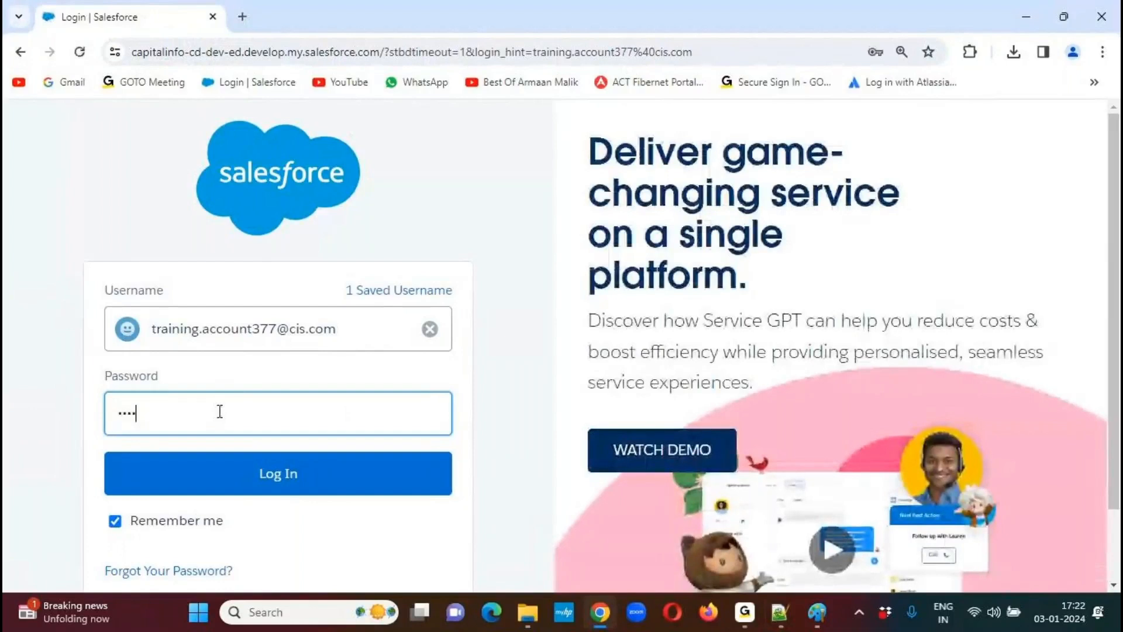
key("Return")
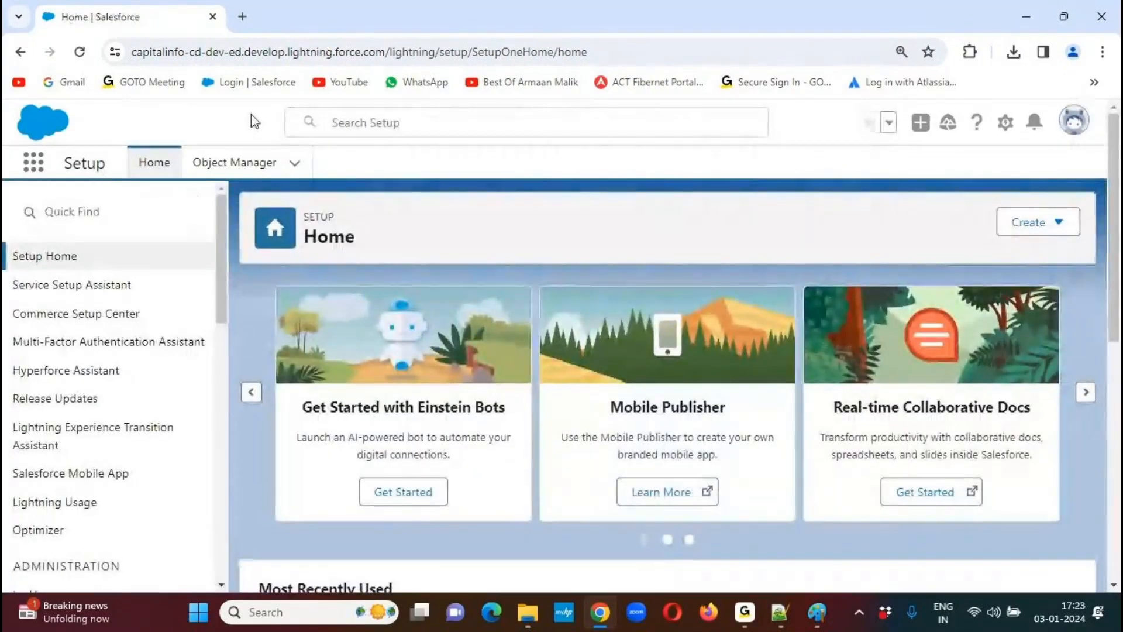
Open the LG Sales app and show its Accounts list
left_click(37, 167)
left_click(85, 334)
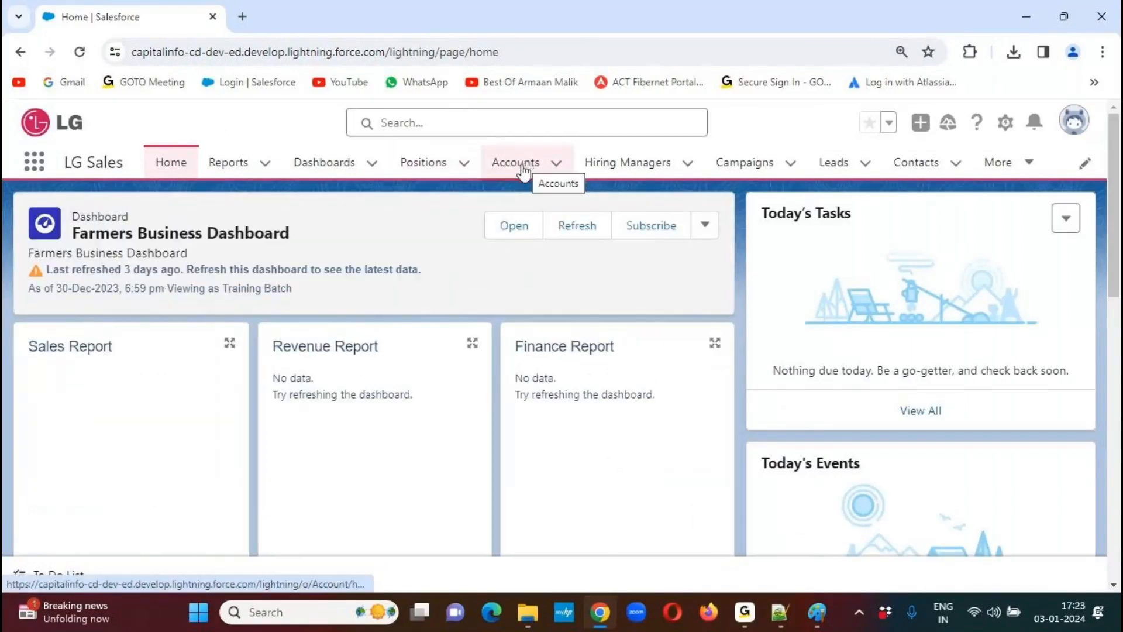
left_click(522, 167)
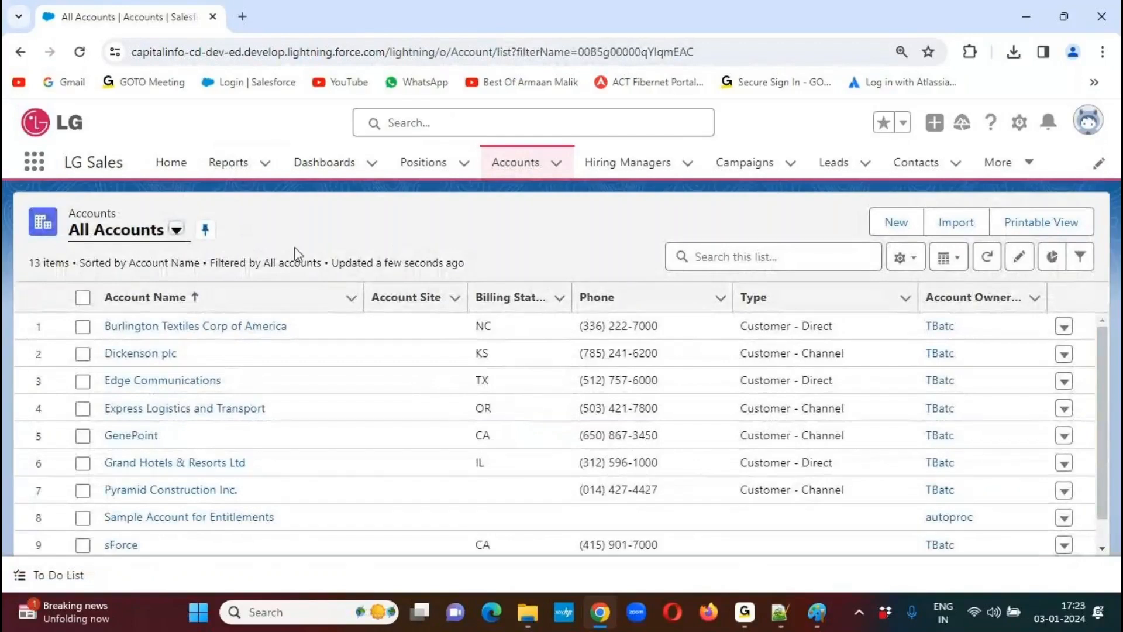
left_click(511, 36)
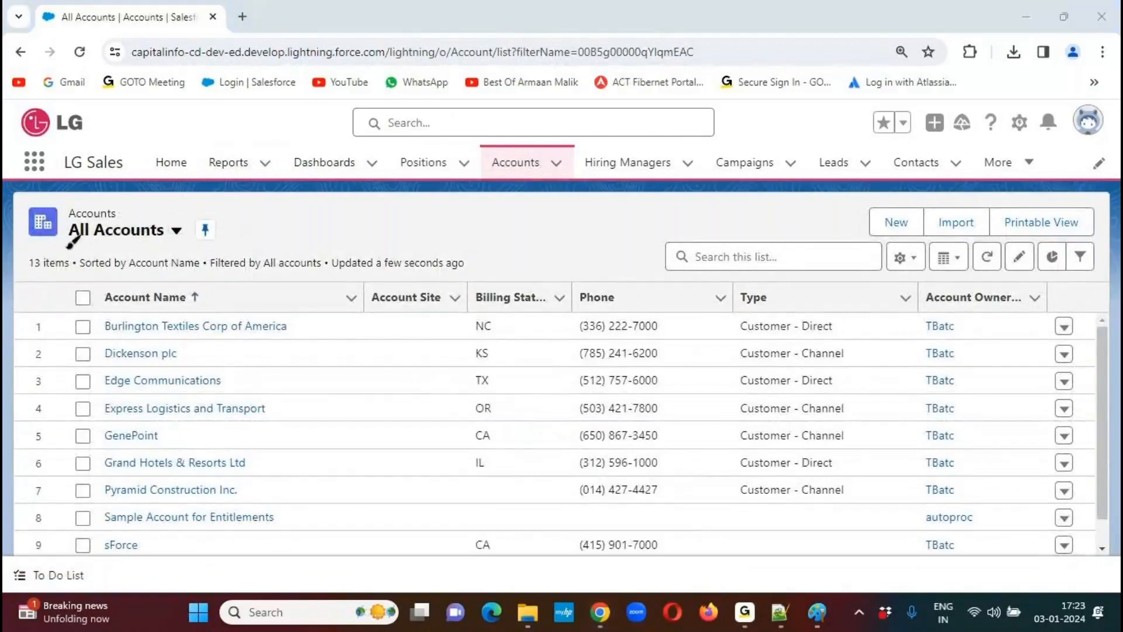
mouse_move(65, 243)
left_mouse_down()
mouse_move(50, 282)
mouse_move(66, 243)
left_mouse_up()
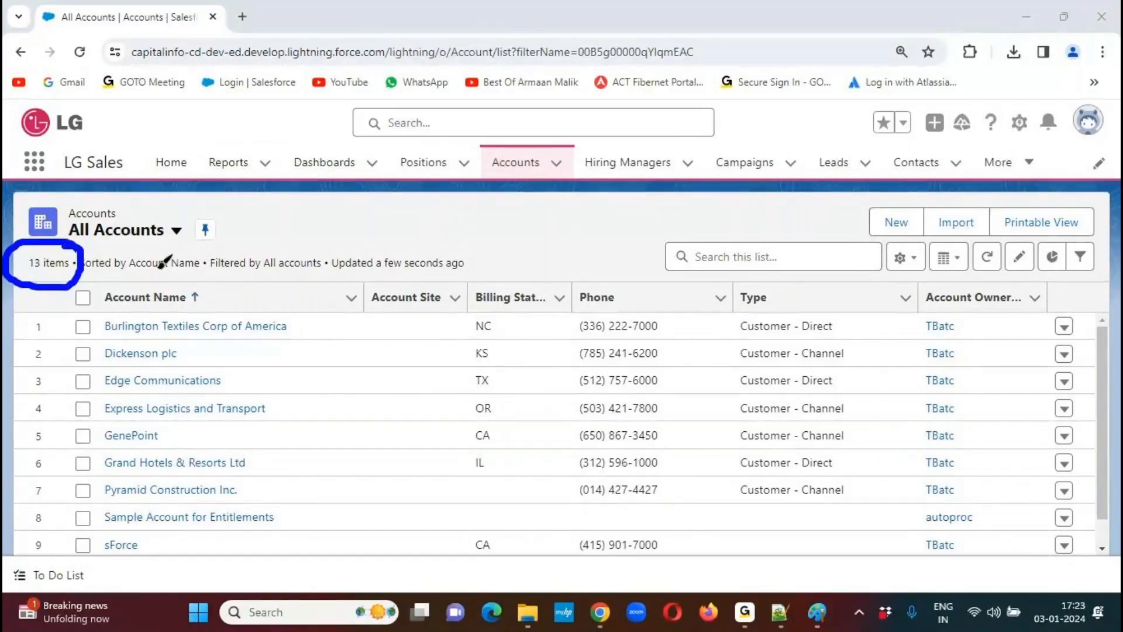
left_click_drag(234, 291, 259, 279)
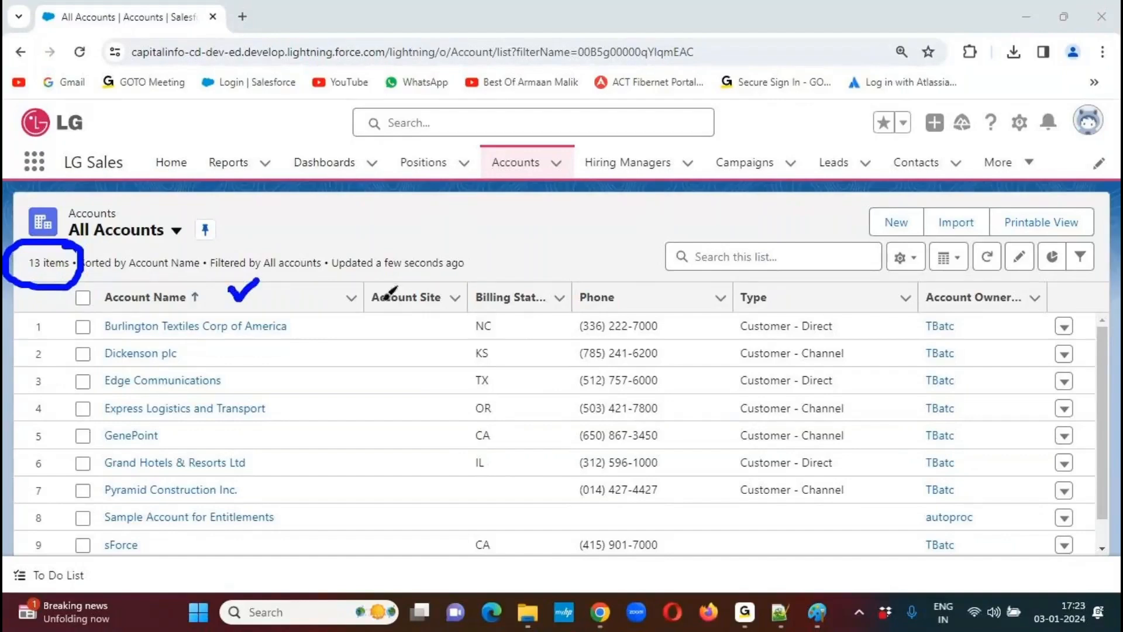
left_click_drag(387, 295, 422, 282)
left_click_drag(508, 288, 545, 280)
left_click_drag(648, 297, 690, 282)
left_click_drag(801, 296, 847, 285)
mouse_move(983, 293)
left_mouse_down()
mouse_move(994, 301)
mouse_move(1020, 283)
left_mouse_up()
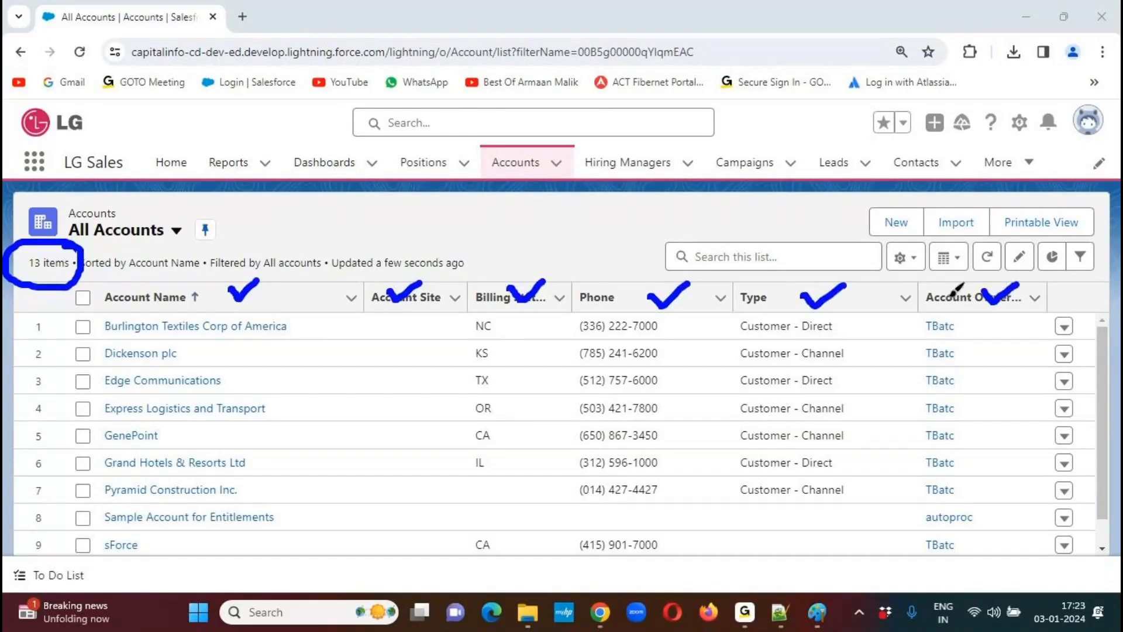
mouse_move(201, 312)
left_mouse_down()
mouse_move(766, 321)
mouse_move(1053, 306)
left_mouse_up()
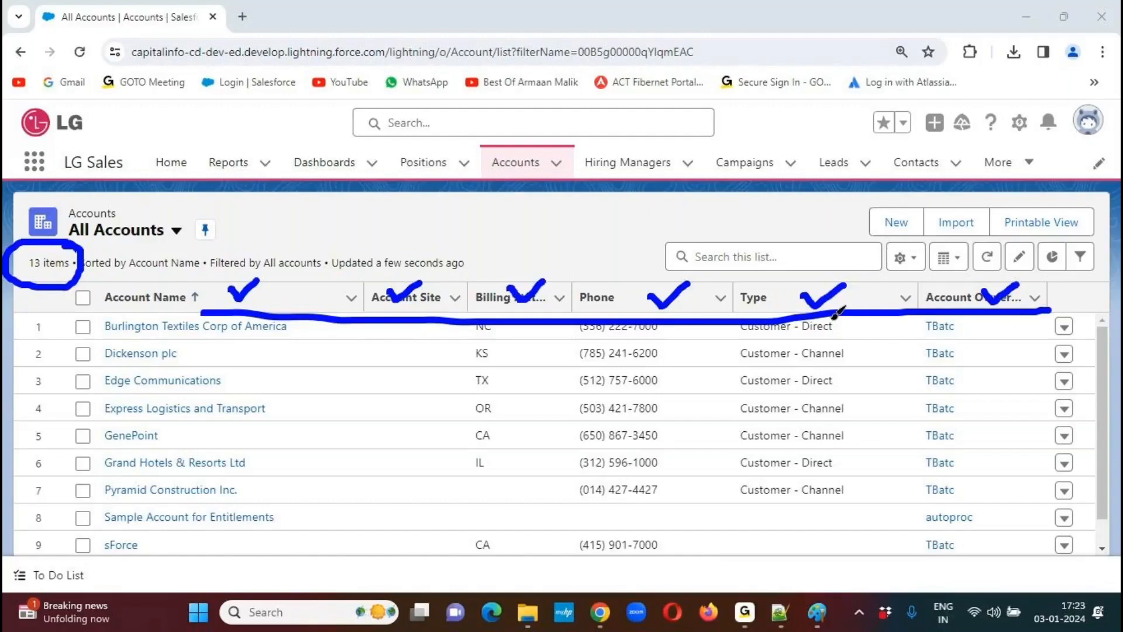
left_click(513, 39)
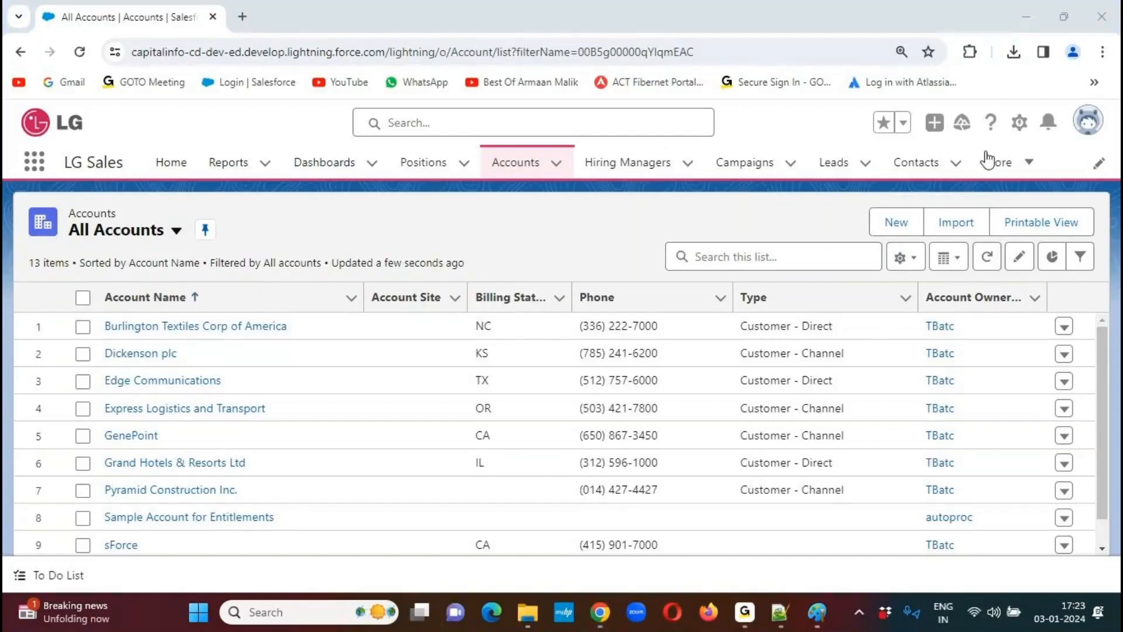
mouse_move(921, 233)
left_mouse_down()
mouse_move(899, 233)
mouse_move(923, 237)
left_mouse_up()
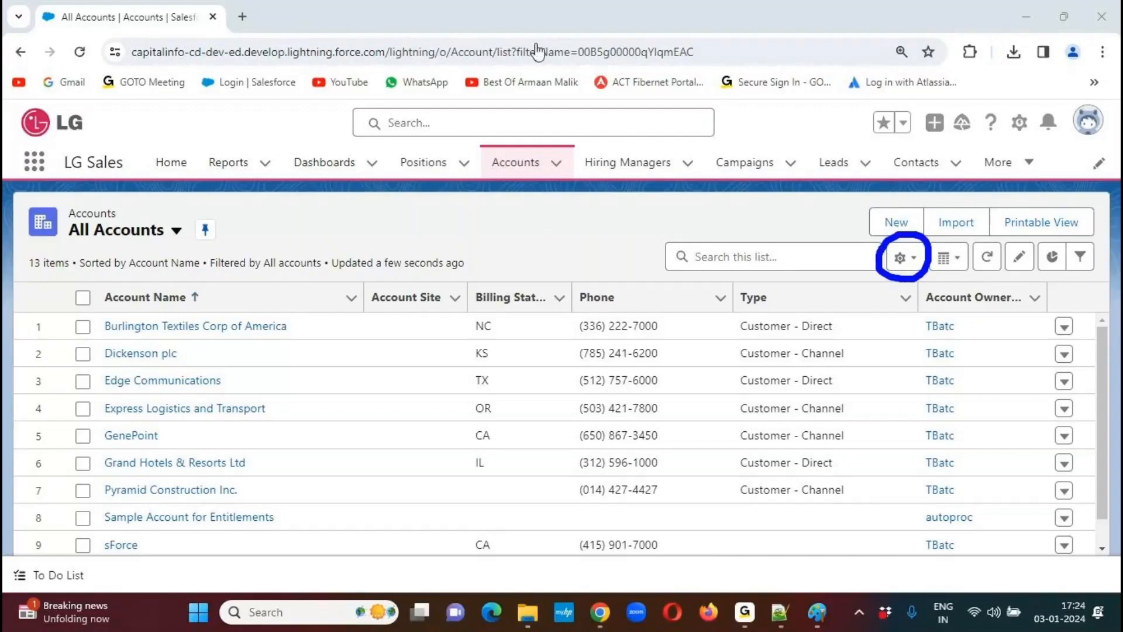
left_click(514, 33)
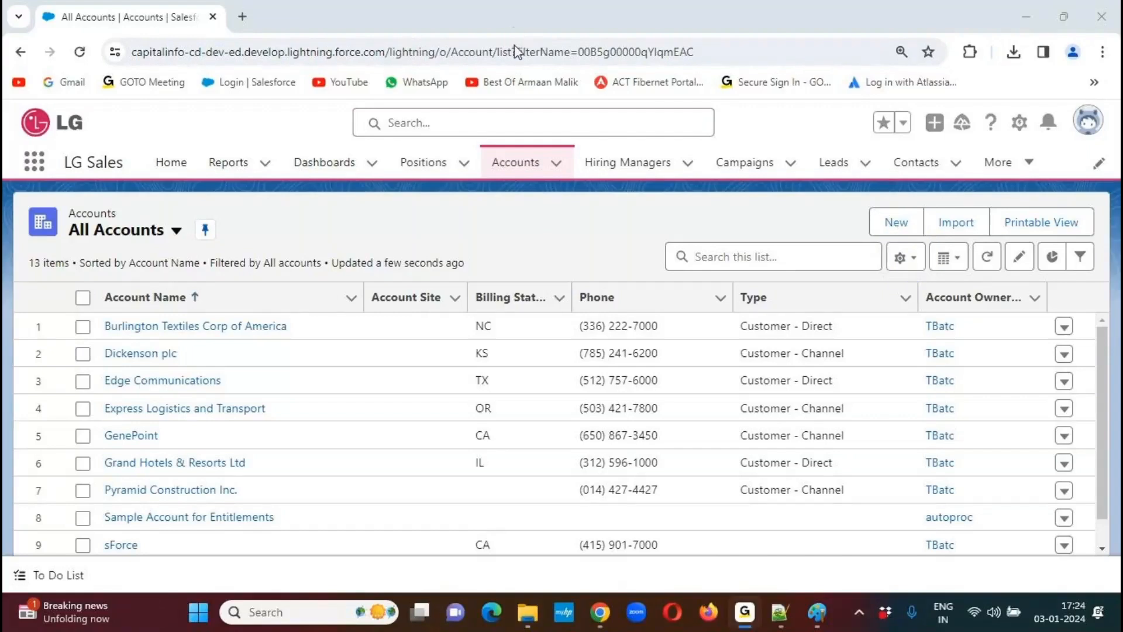
Open the field selection for the All Accounts list view and remove every visible field except Account Name
left_click(912, 262)
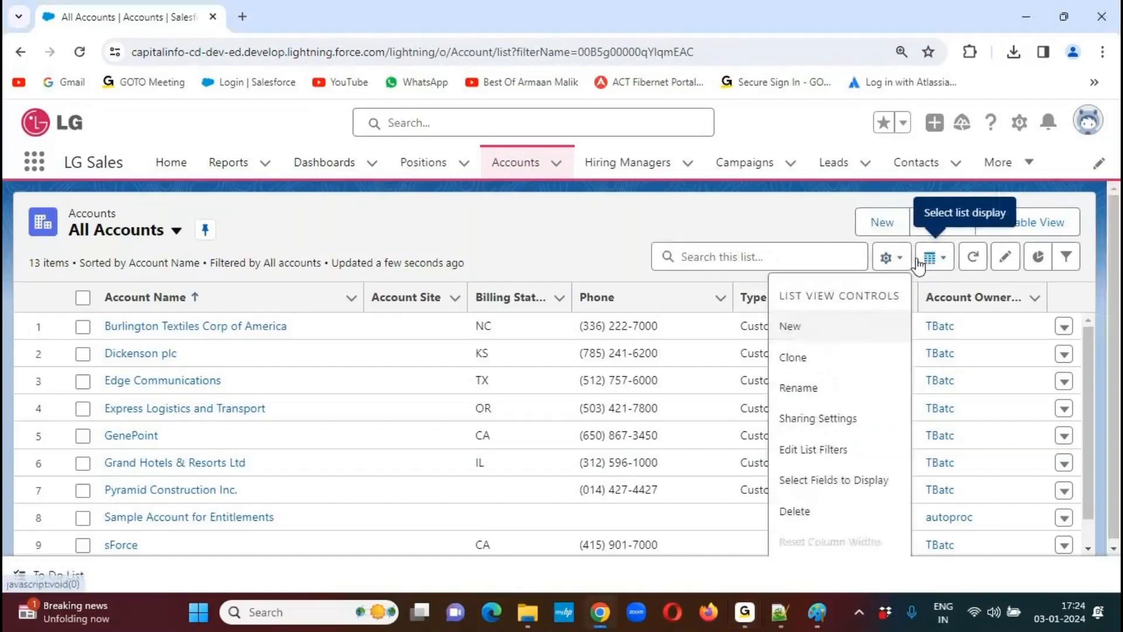
left_click(825, 485)
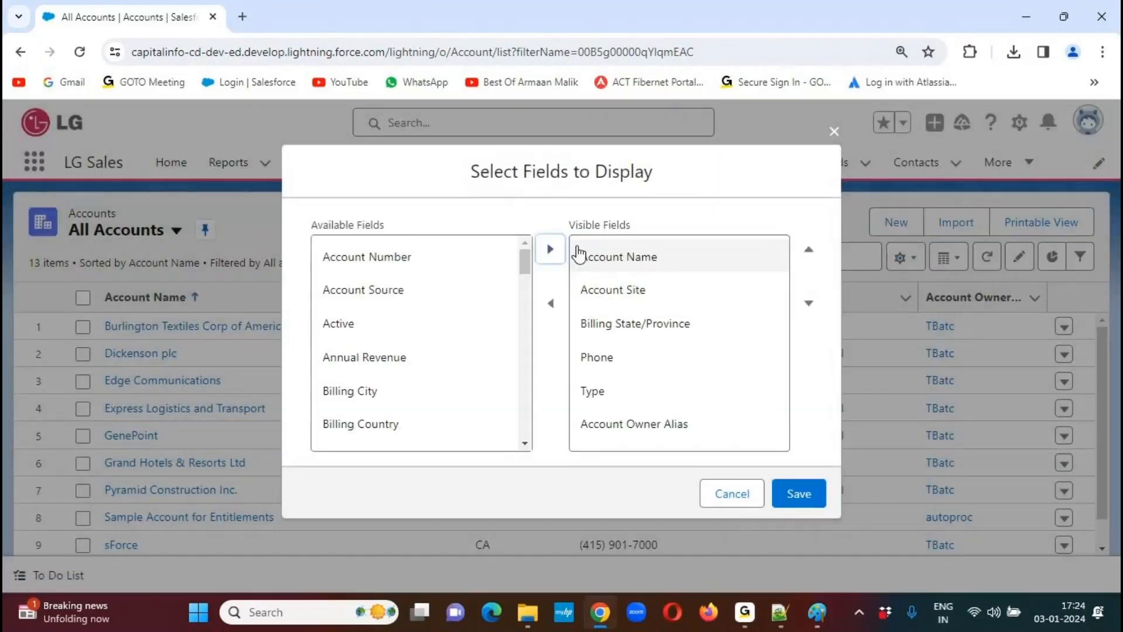
left_click_drag(647, 438, 614, 323)
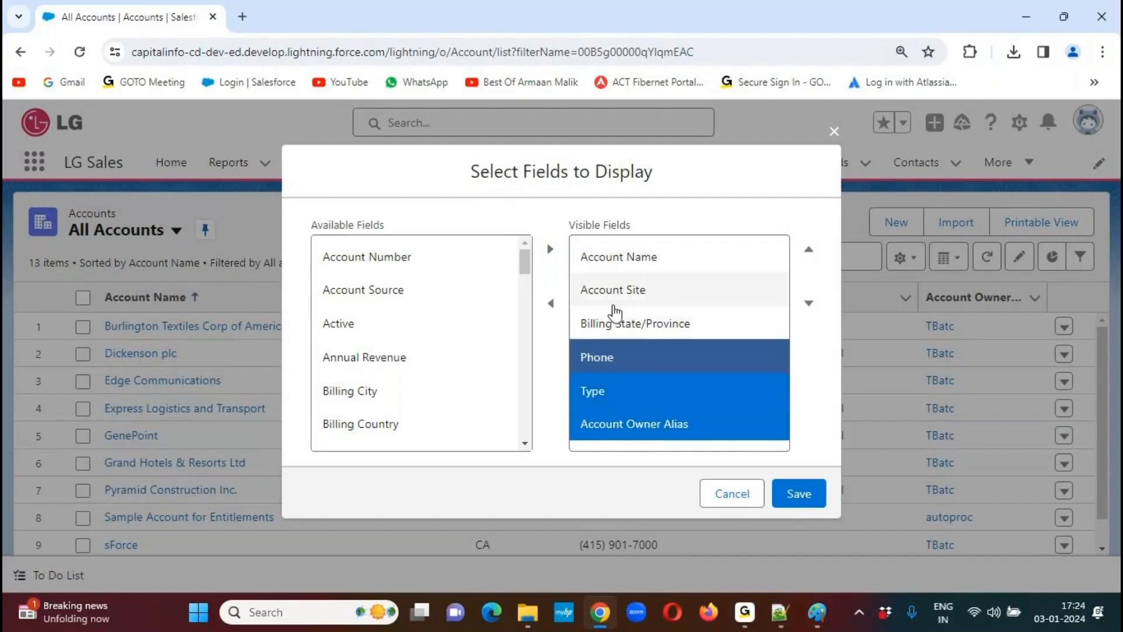
left_click(551, 304)
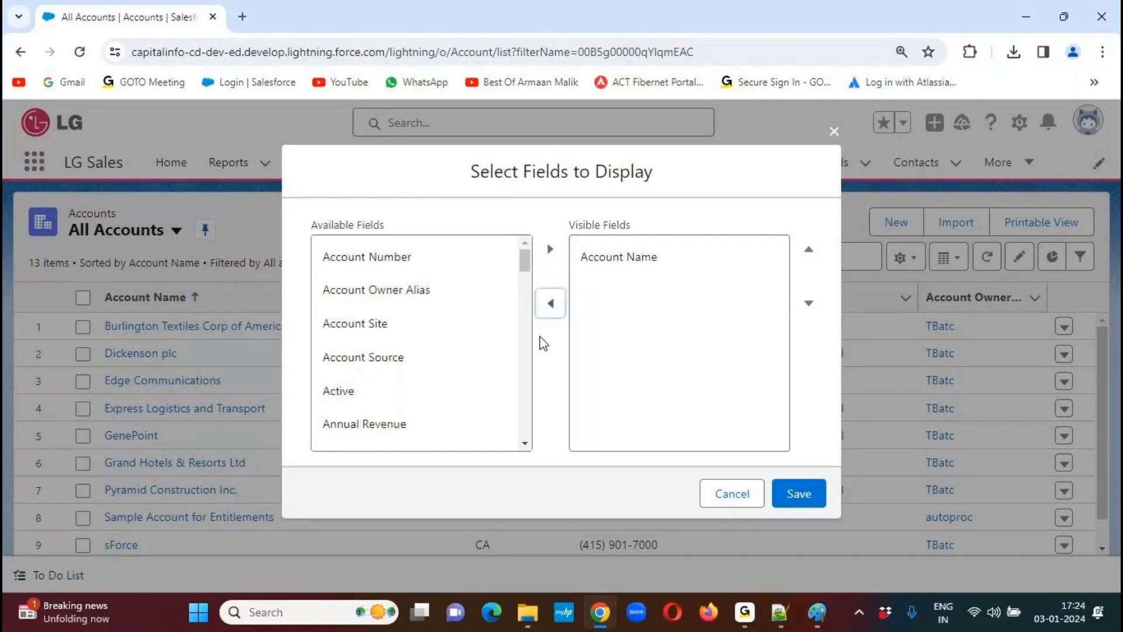
Add Rating and Industry to the list view's visible fields, following Account Name
left_click_drag(523, 255, 523, 264)
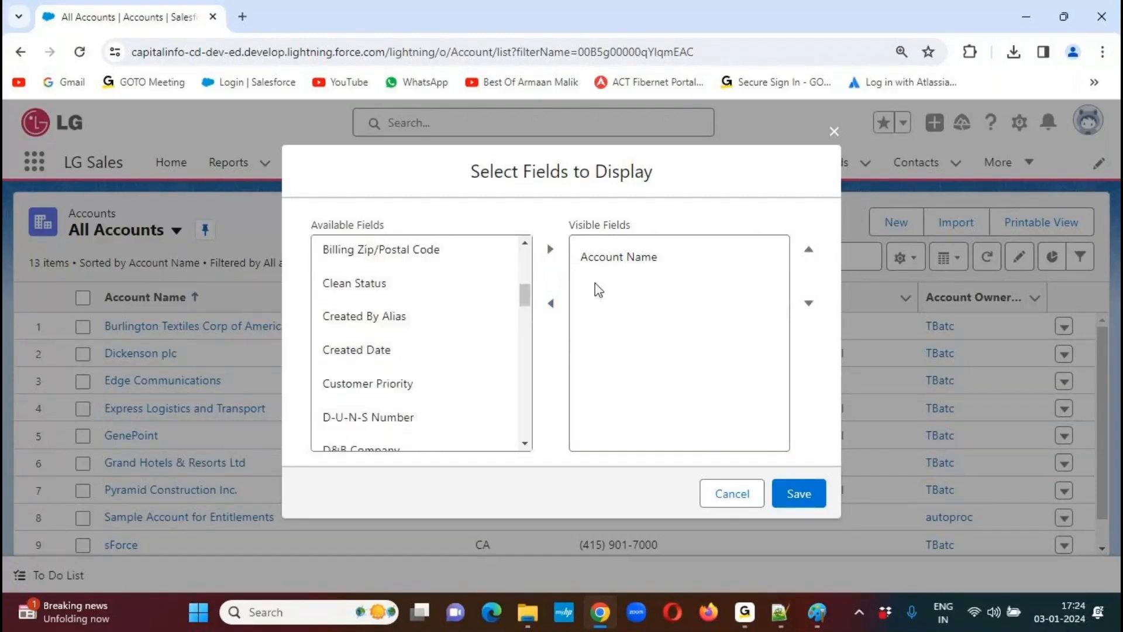
left_click(628, 262)
left_click_drag(526, 291, 524, 329)
left_click(358, 322)
left_click(550, 249)
left_click(377, 332)
left_click(550, 250)
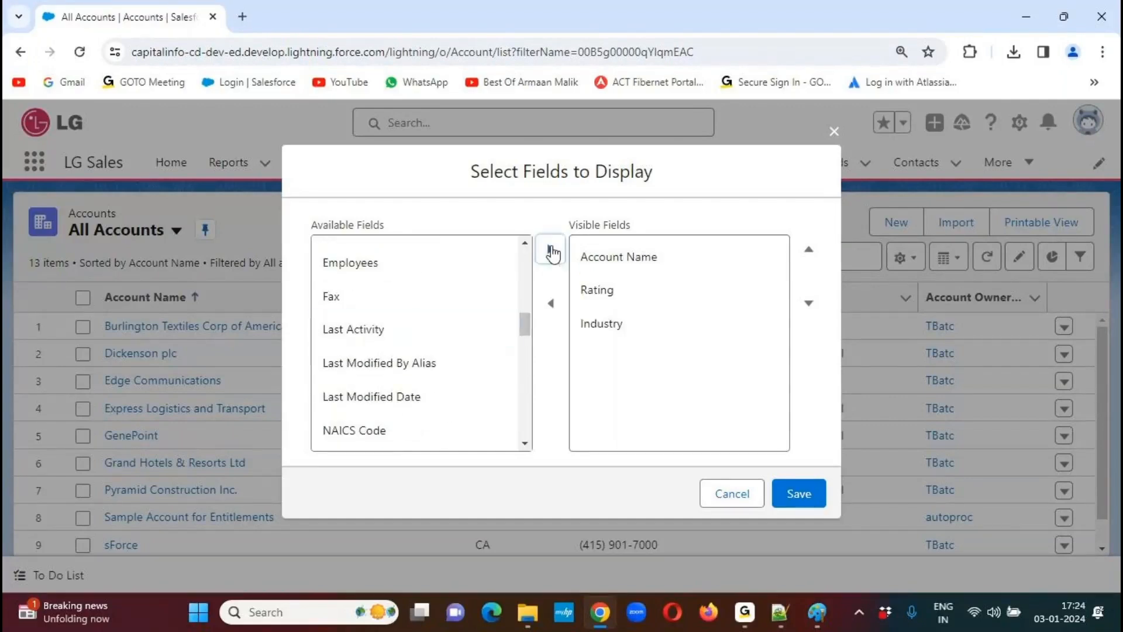
Add Annual Revenue and Type to the list view's visible fields
left_click_drag(524, 325, 535, 280)
left_click(402, 343)
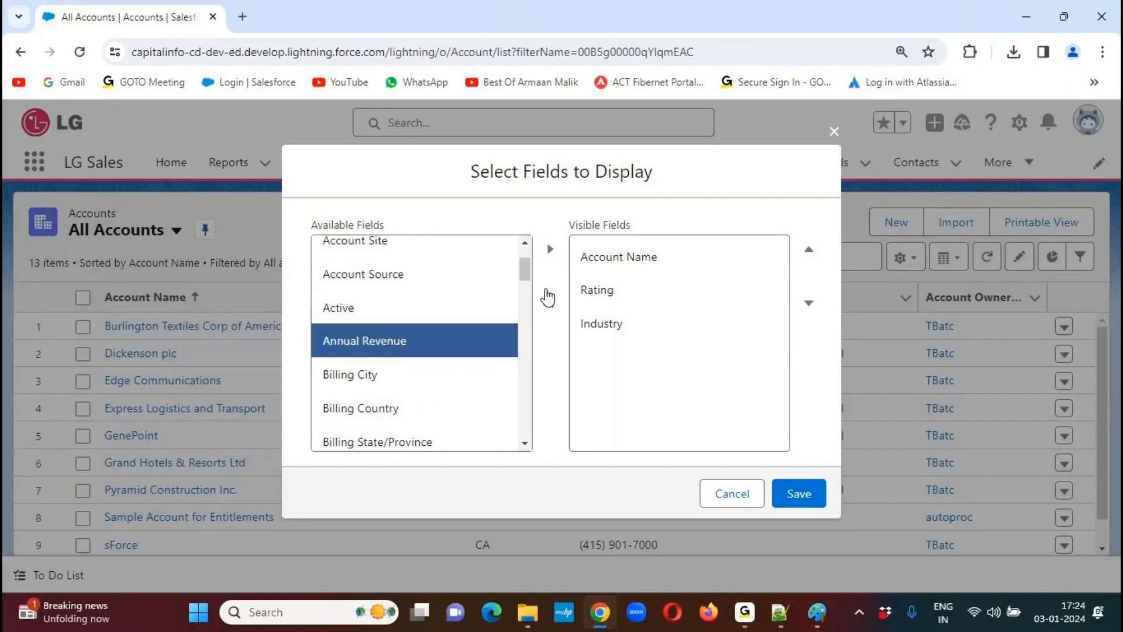
left_click(550, 256)
left_click_drag(525, 271, 521, 421)
left_click(364, 361)
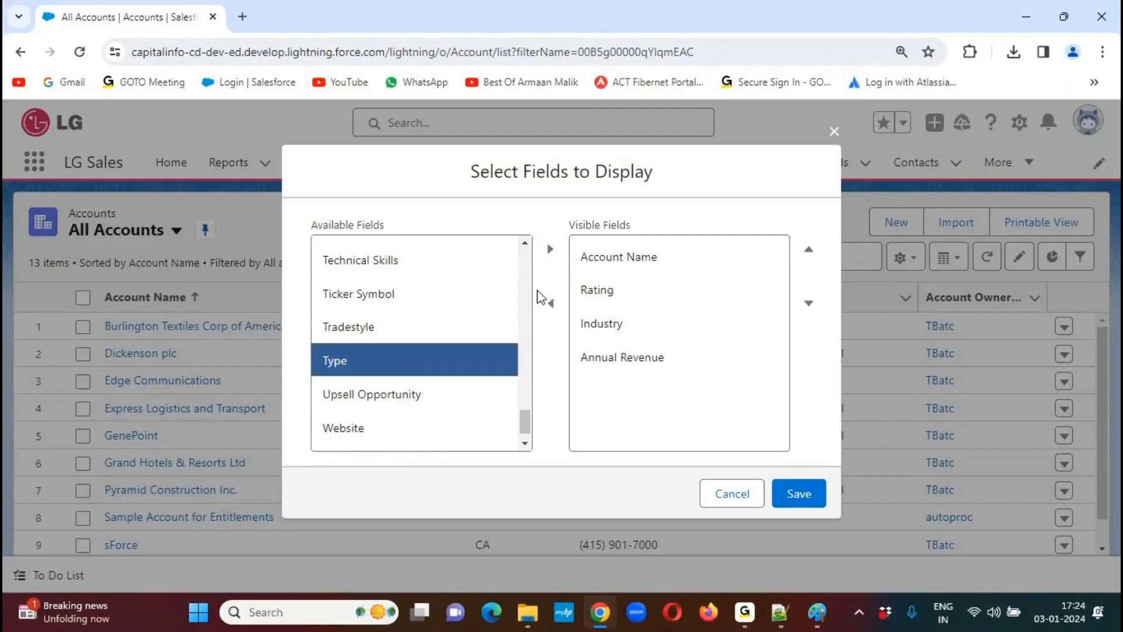
left_click(550, 249)
Add Ownership and Phone to the list view's visible fields
left_click_drag(526, 423, 523, 361)
left_click(392, 328)
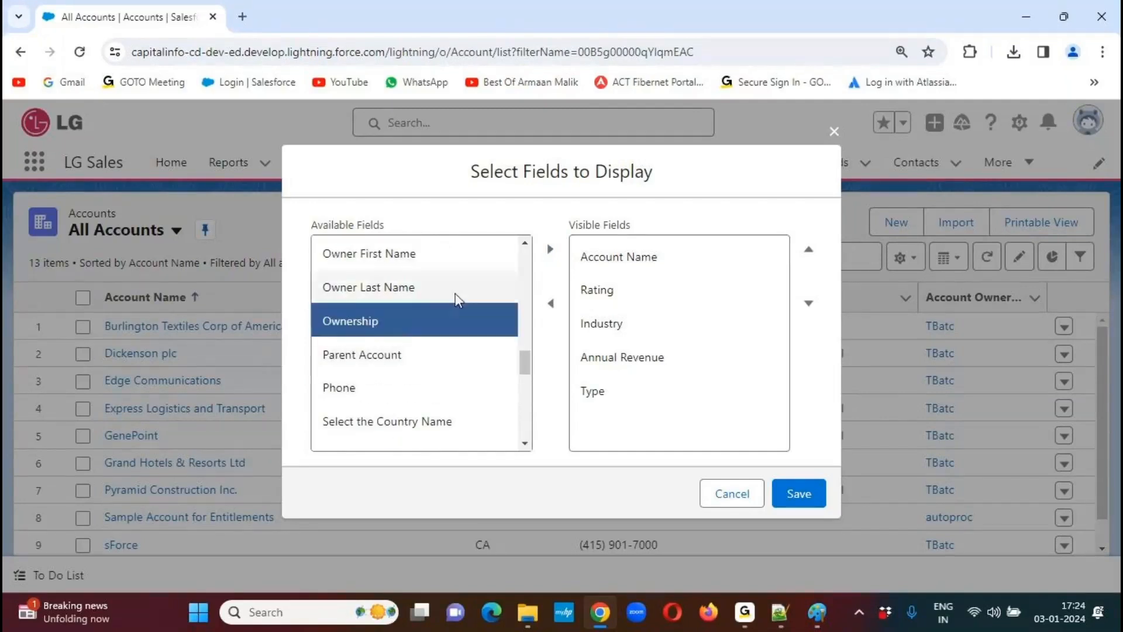
left_click(551, 250)
left_click_drag(525, 369, 525, 367)
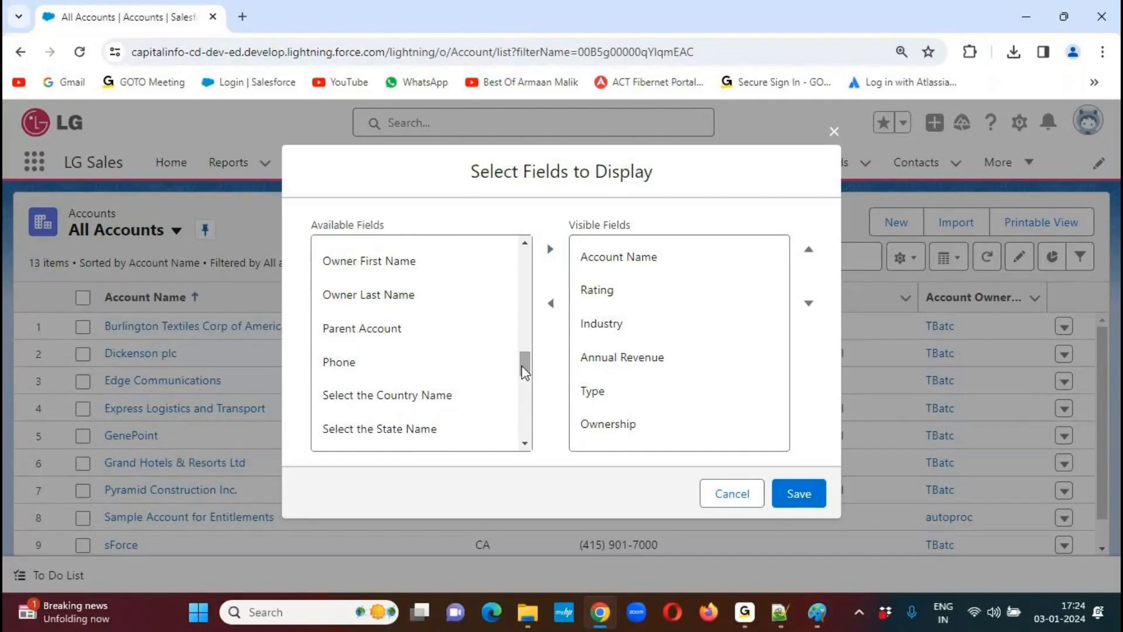
left_click(444, 361)
left_click(549, 250)
scroll(524, 358, "up", 3)
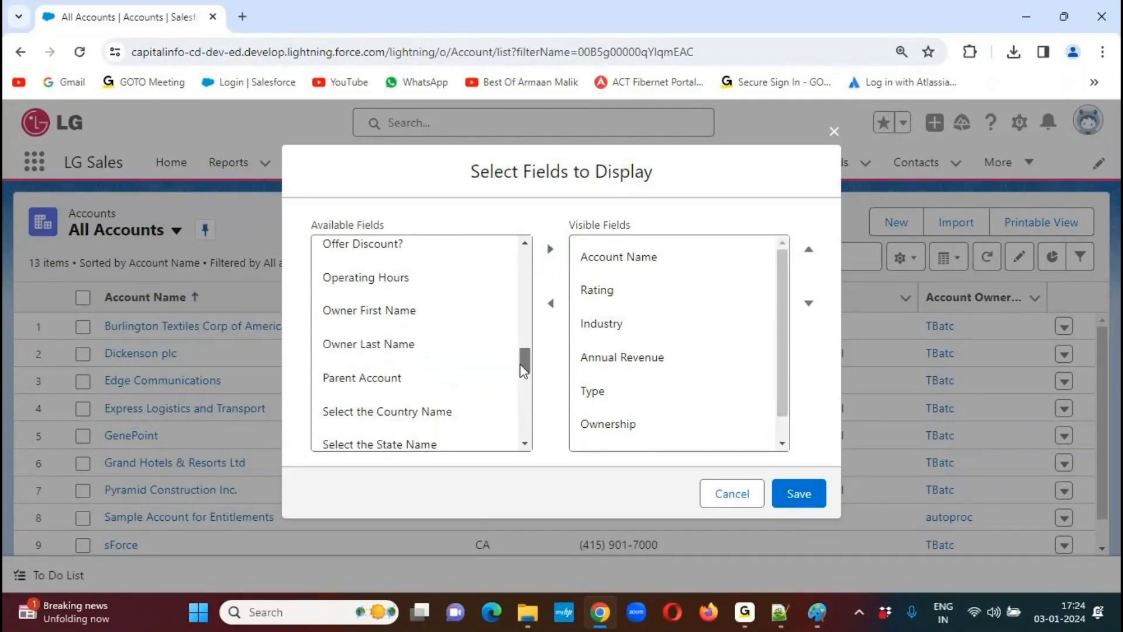
Add Fax and Customer Priority to the list view's visible fields
left_click_drag(524, 358, 525, 324)
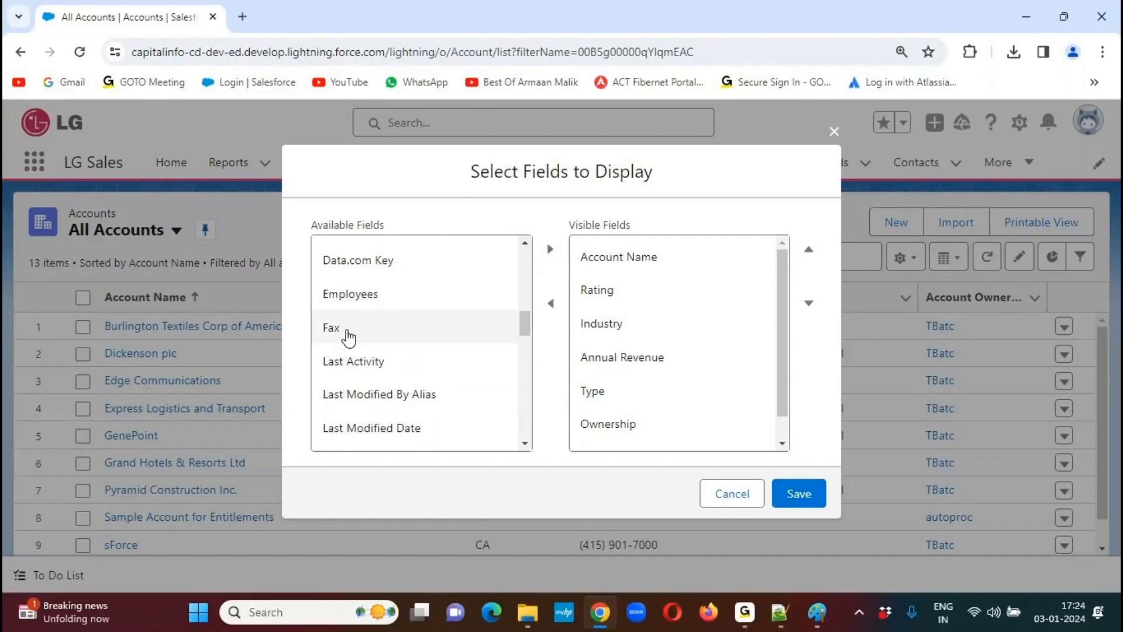
left_click(465, 320)
left_click(549, 249)
left_click_drag(518, 320, 526, 297)
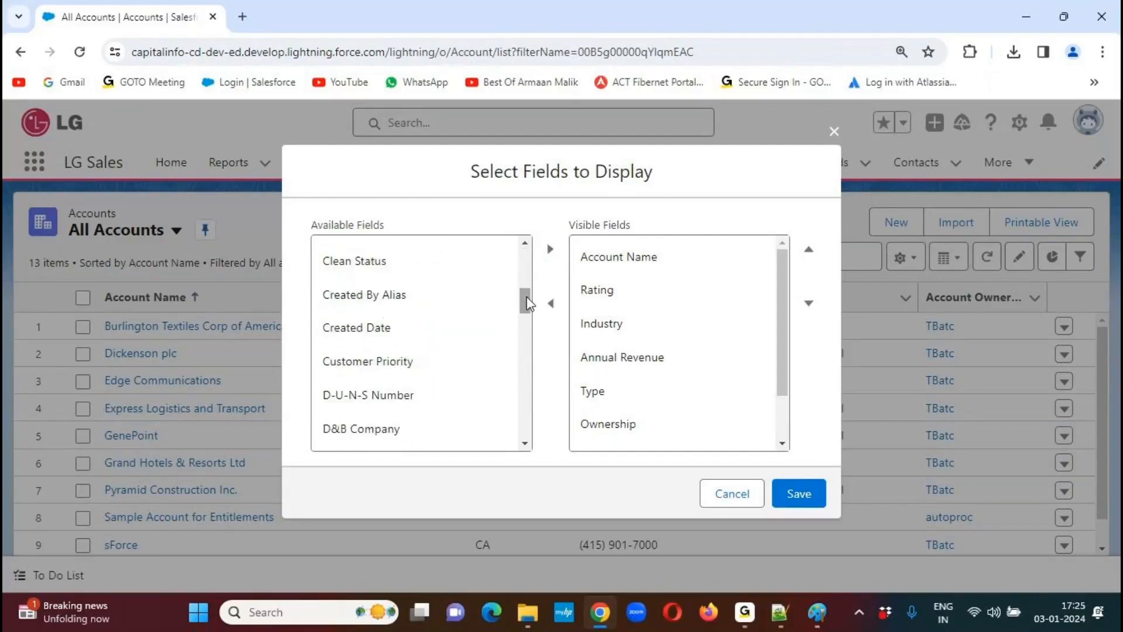
left_click(432, 363)
left_click(550, 249)
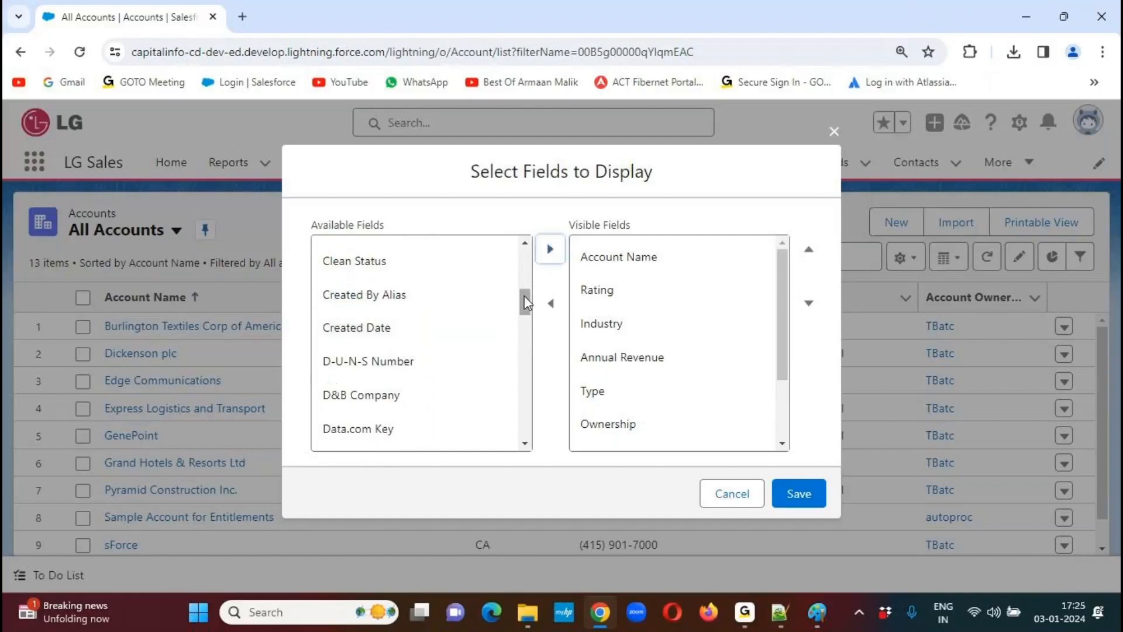
Add Active to the visible fields and save the All Accounts list view's field selection
left_click_drag(526, 305, 525, 268)
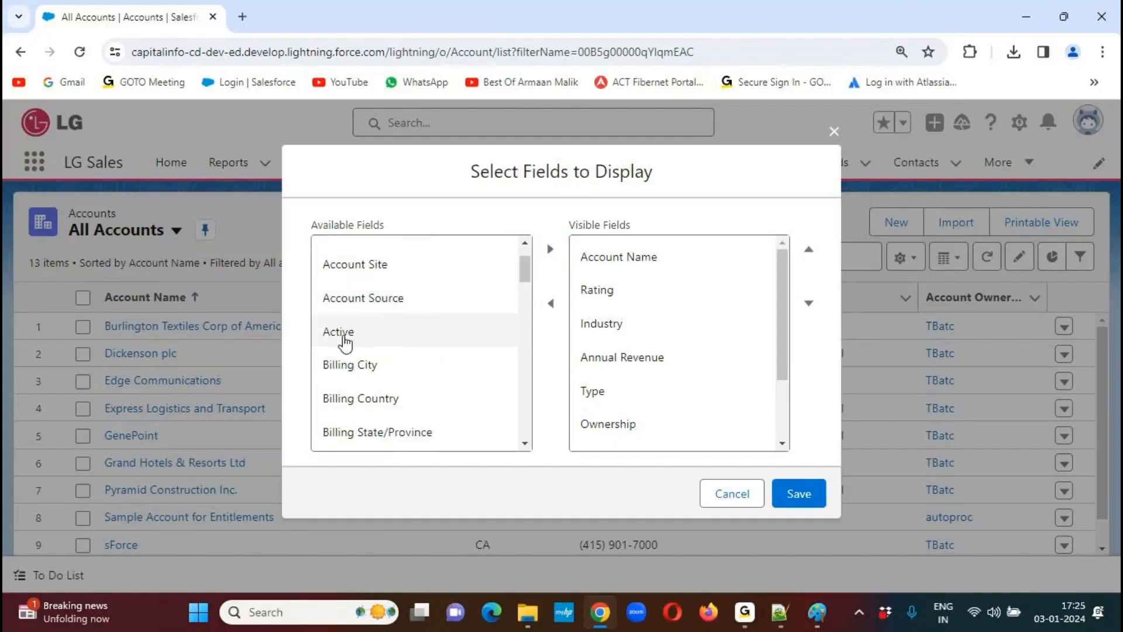
left_click(346, 339)
left_click(550, 249)
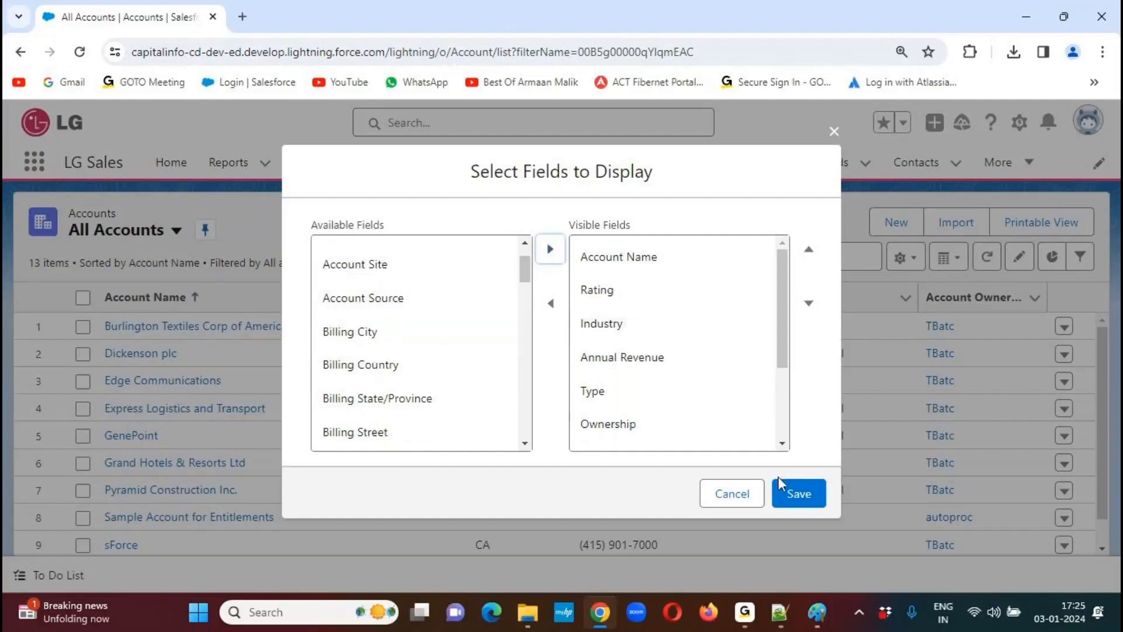
left_click_drag(780, 282, 805, 266)
left_click(806, 497)
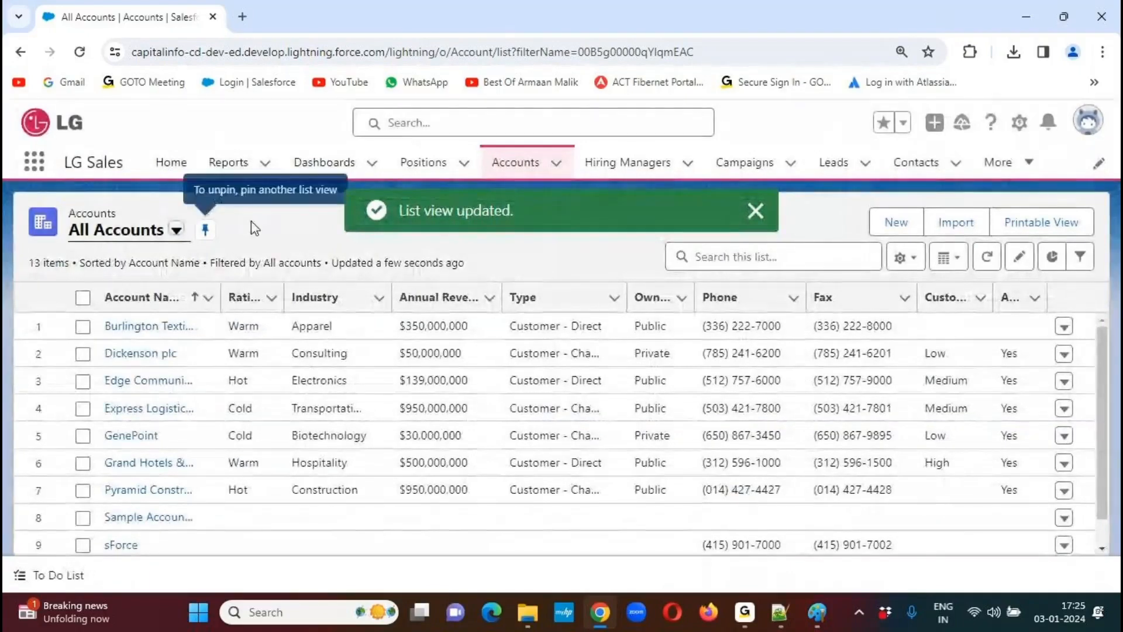
left_click(756, 213)
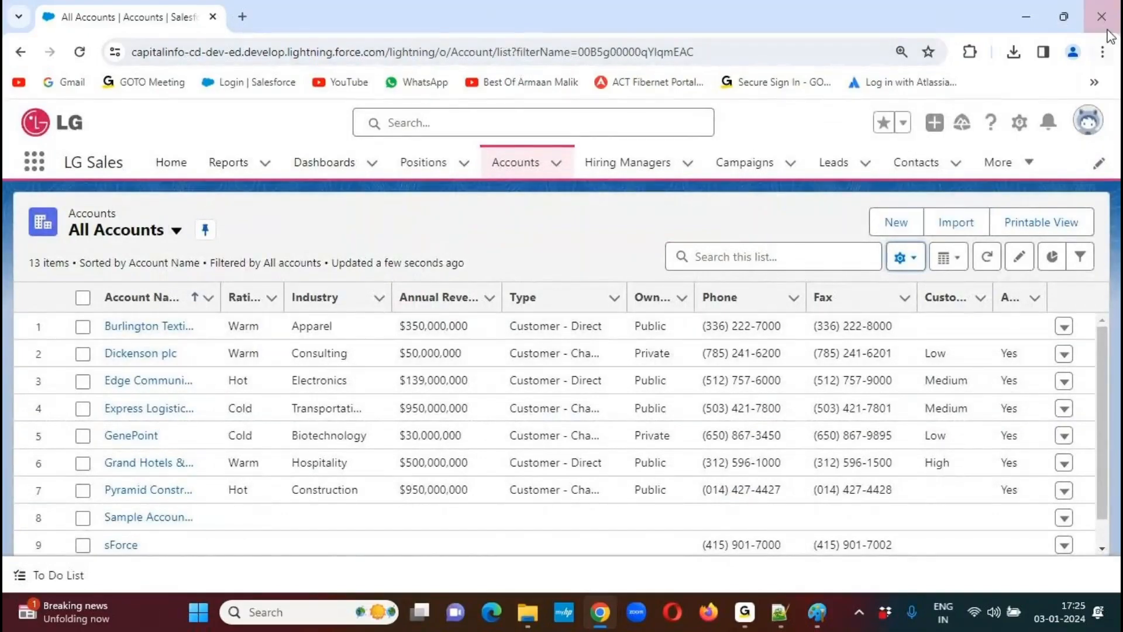
Increase the browser page zoom by one level and widen the Annual Revenue column to show its full amounts
left_click(1102, 53)
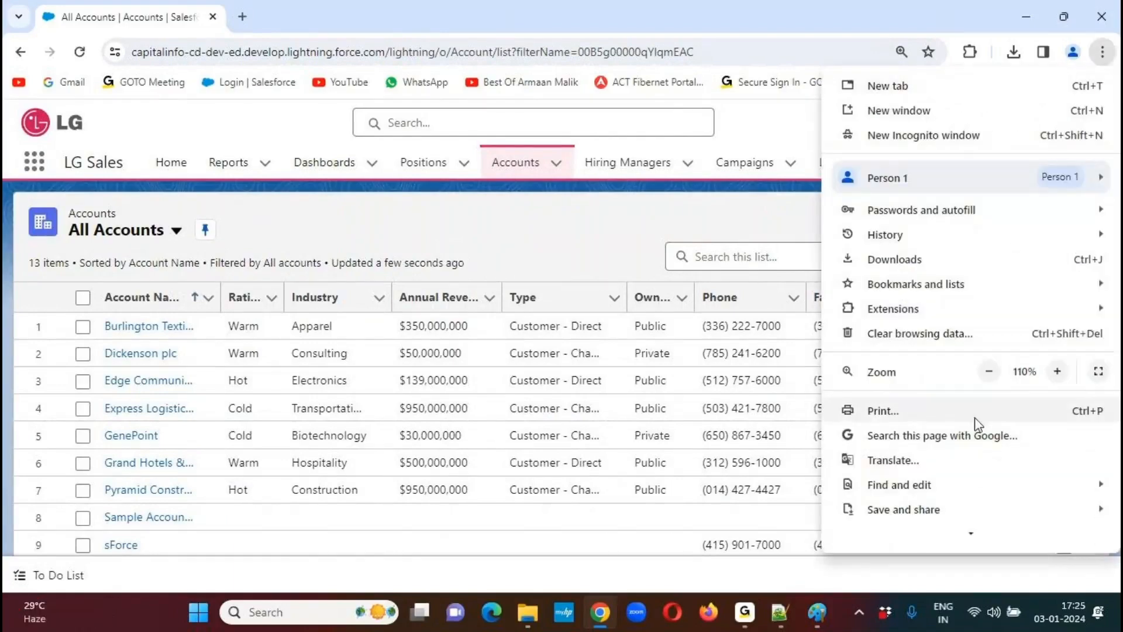
left_click(1057, 371)
left_click(514, 238)
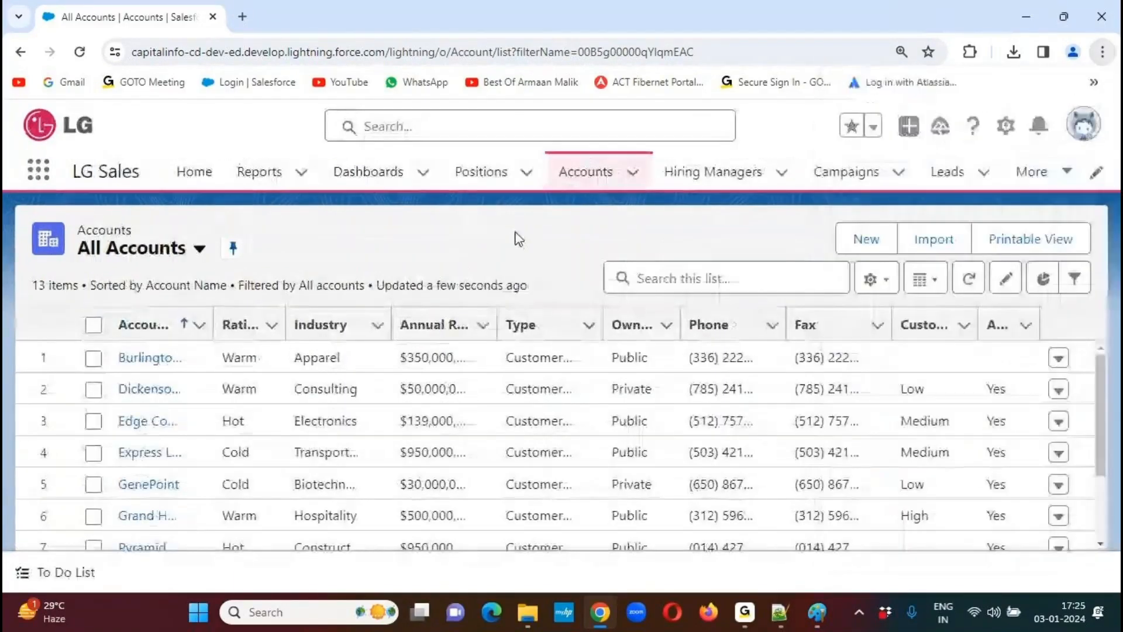
left_click_drag(507, 331, 549, 330)
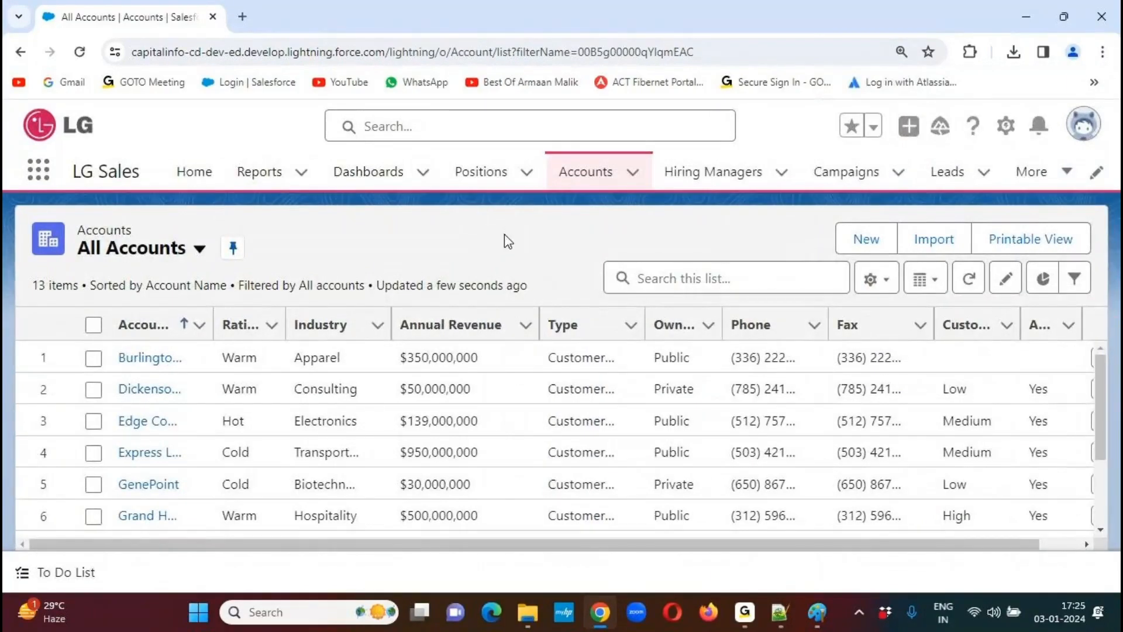
With the screen pen, circle the item count and tick the column headers from Account Name through Ownership
left_click(458, 68)
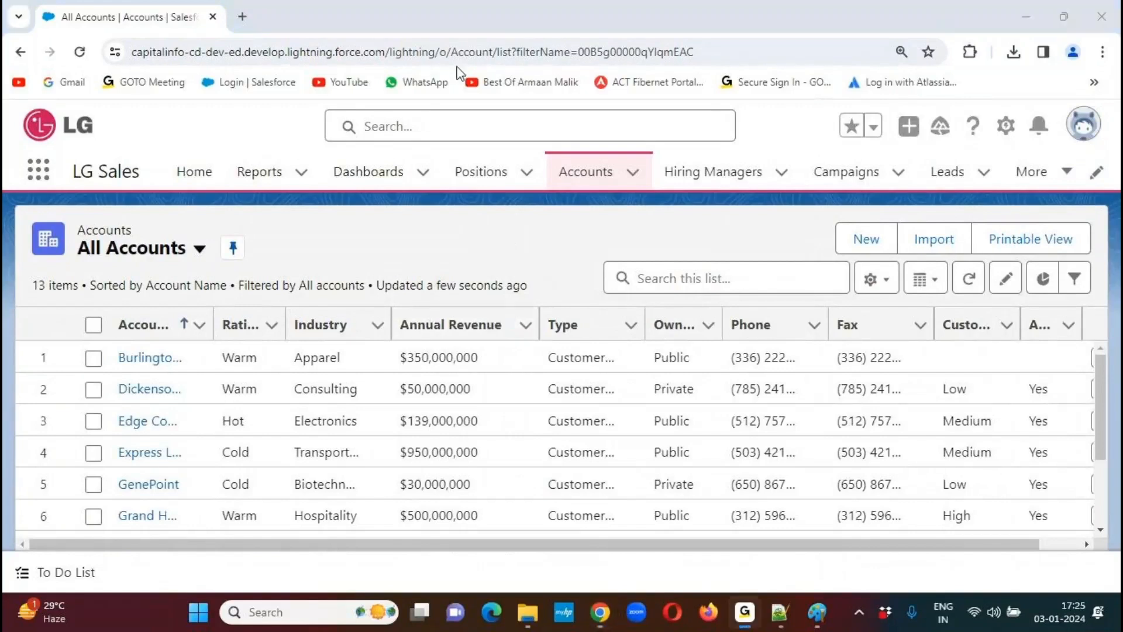
left_click(458, 67)
mouse_move(52, 271)
left_mouse_down()
mouse_move(95, 280)
mouse_move(65, 254)
left_mouse_up()
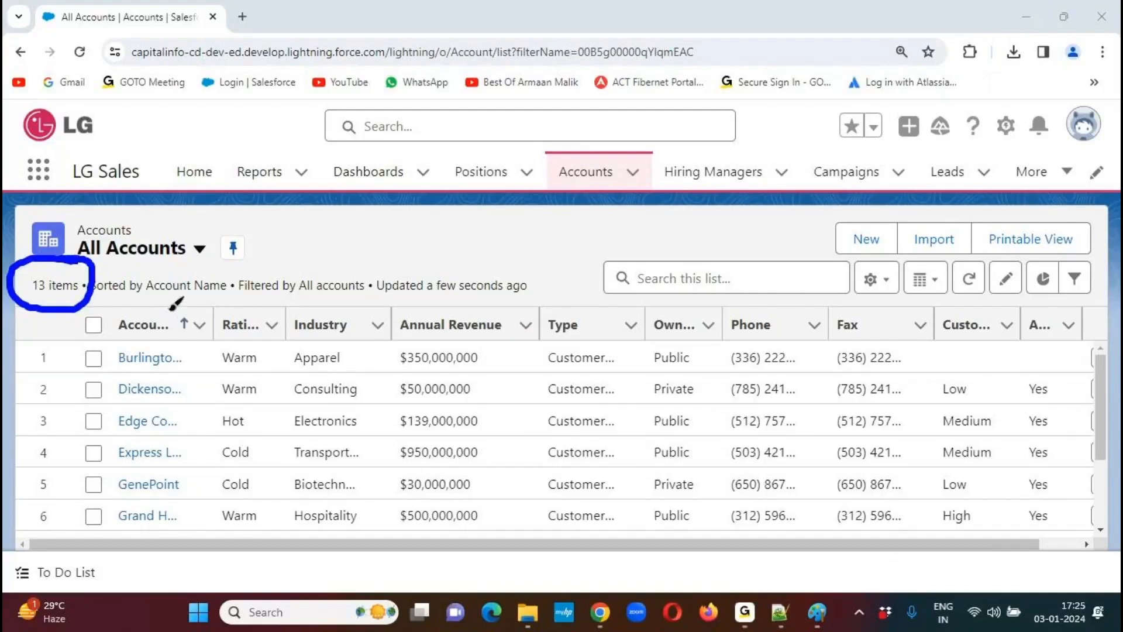
mouse_move(164, 305)
left_mouse_down()
mouse_move(176, 310)
mouse_move(196, 292)
mouse_move(264, 314)
mouse_move(283, 293)
left_mouse_up()
mouse_move(350, 305)
left_mouse_down()
mouse_move(377, 307)
mouse_move(389, 293)
left_mouse_up()
mouse_move(506, 304)
left_mouse_down()
mouse_move(534, 295)
mouse_move(615, 319)
mouse_move(633, 297)
mouse_move(724, 297)
left_mouse_up()
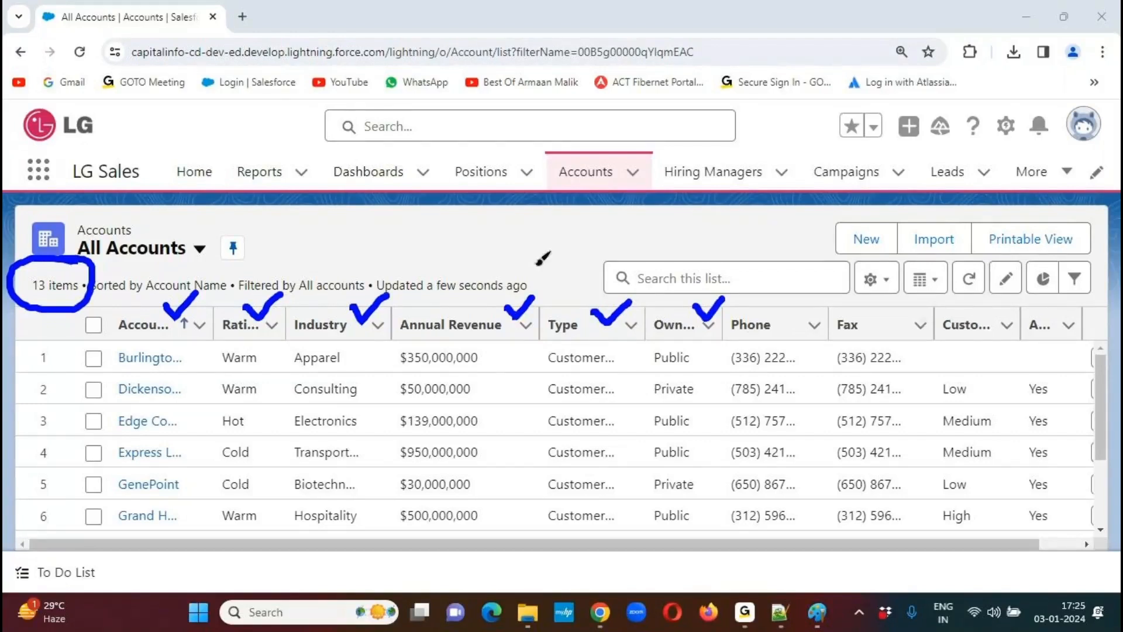
Box the Annual Revenue column with the screen pen and draw an arrow from it to an underlined "5%" note
mouse_move(395, 310)
left_mouse_down()
mouse_move(382, 541)
mouse_move(515, 541)
mouse_move(512, 307)
mouse_move(389, 307)
mouse_move(470, 275)
left_mouse_up()
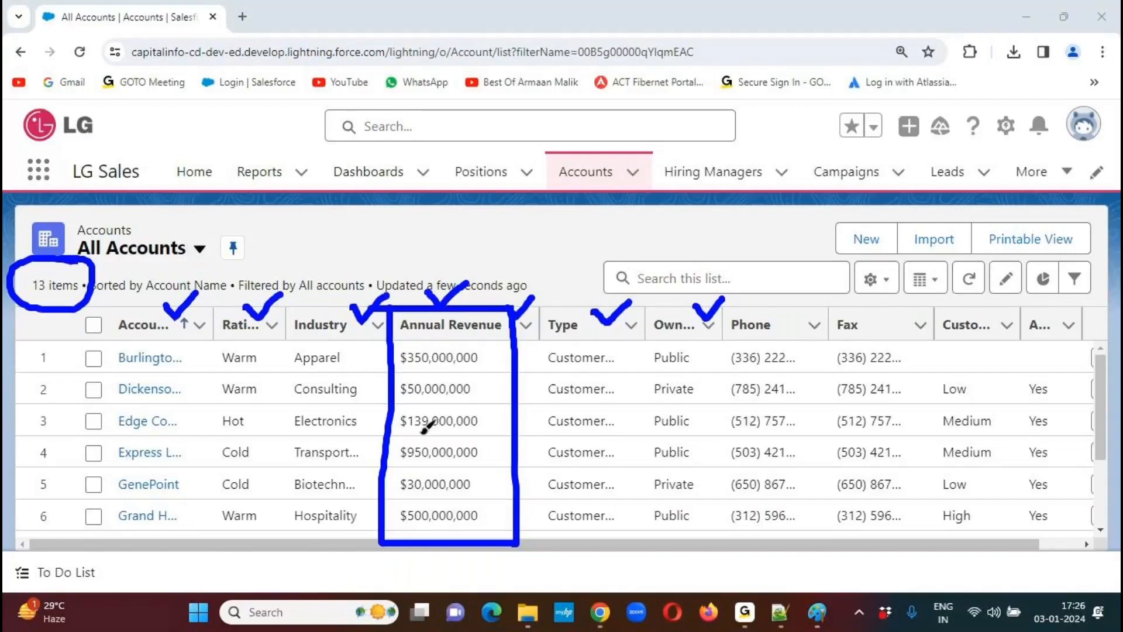
mouse_move(472, 304)
left_mouse_down()
mouse_move(555, 237)
mouse_move(545, 257)
left_mouse_up()
mouse_move(594, 215)
left_mouse_down()
mouse_move(603, 231)
mouse_move(592, 249)
mouse_move(616, 214)
left_mouse_up()
left_click_drag(641, 203, 635, 251)
left_click(621, 223)
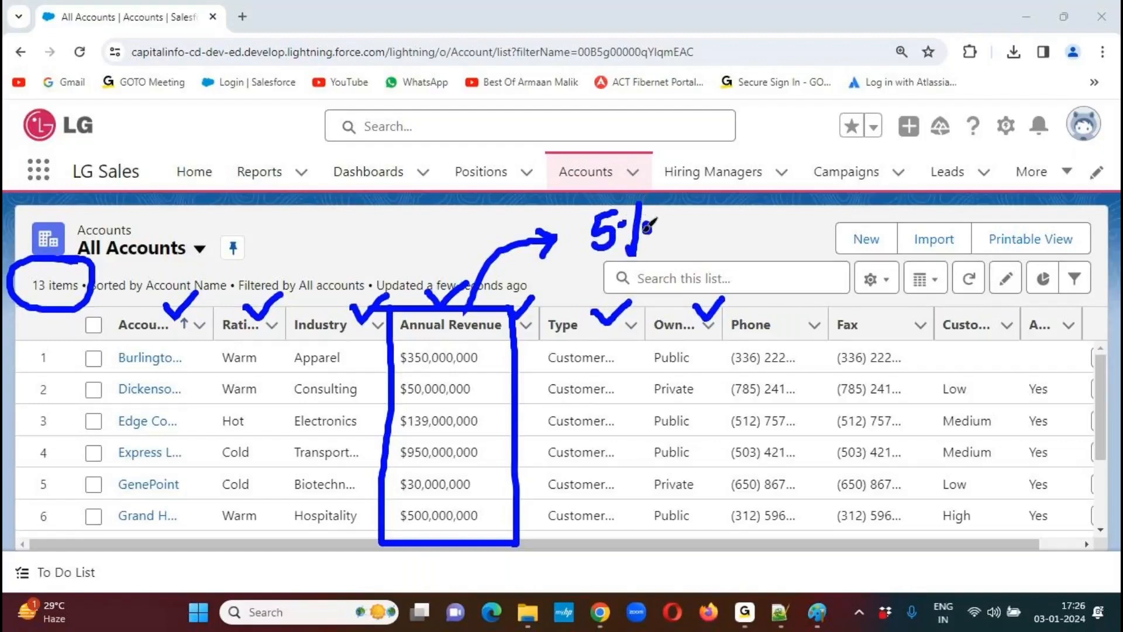
left_click_drag(582, 278, 694, 257)
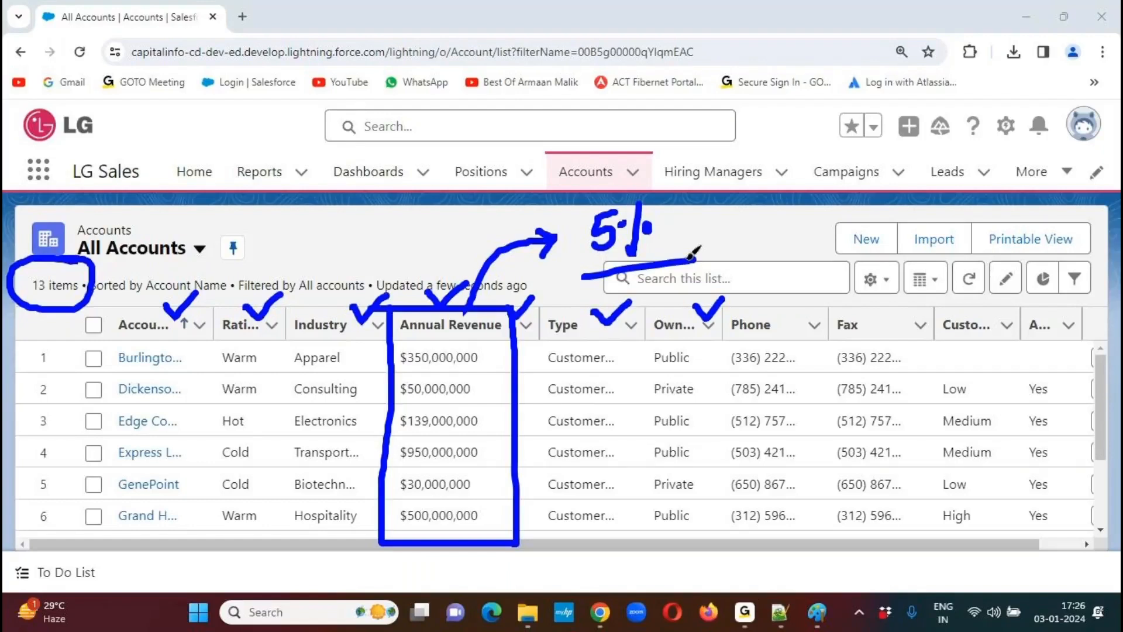
Outline a column over Type with the screen pen and label it with a circled "Tax" heading
mouse_move(515, 306)
left_mouse_down()
mouse_move(615, 306)
mouse_move(617, 433)
mouse_move(614, 530)
mouse_move(591, 545)
mouse_move(519, 544)
left_mouse_up()
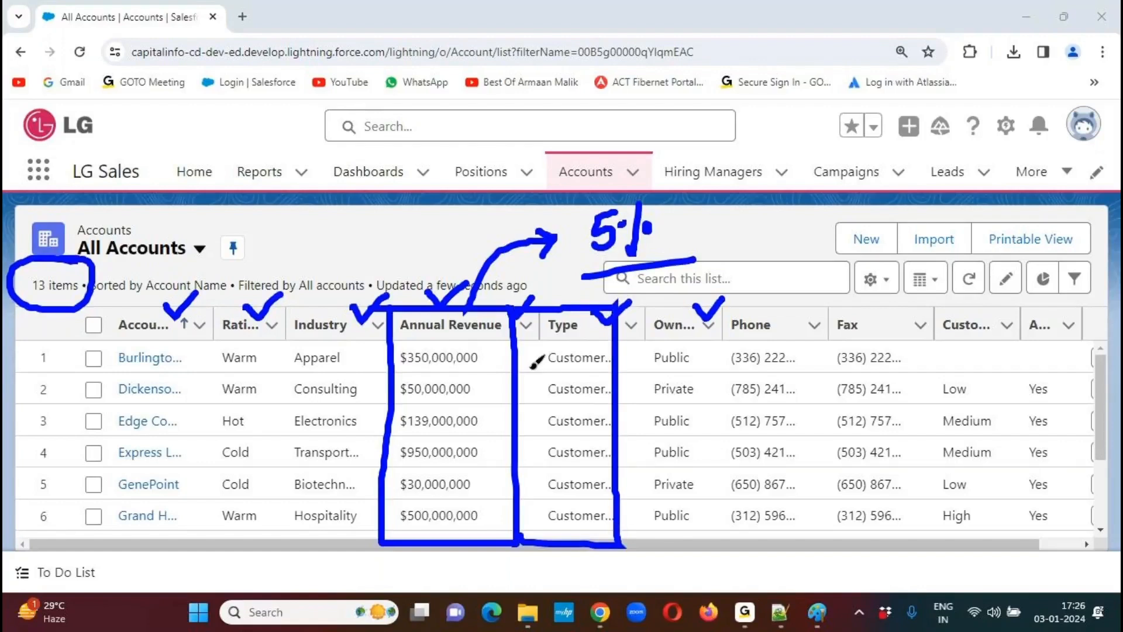
left_click_drag(517, 340, 614, 341)
mouse_move(536, 306)
left_mouse_down()
mouse_move(536, 342)
mouse_move(533, 309)
mouse_move(553, 338)
mouse_move(586, 333)
left_mouse_up()
left_click_drag(585, 316, 565, 338)
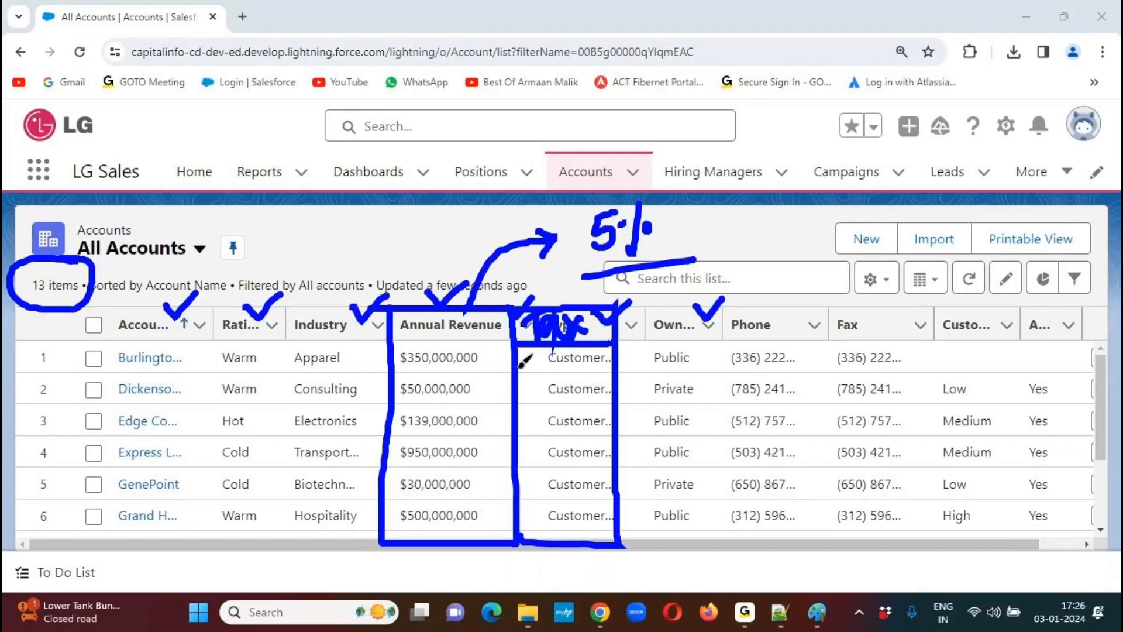
mouse_move(611, 295)
left_mouse_down()
mouse_move(512, 293)
mouse_move(508, 354)
mouse_move(604, 292)
mouse_move(576, 297)
left_mouse_up()
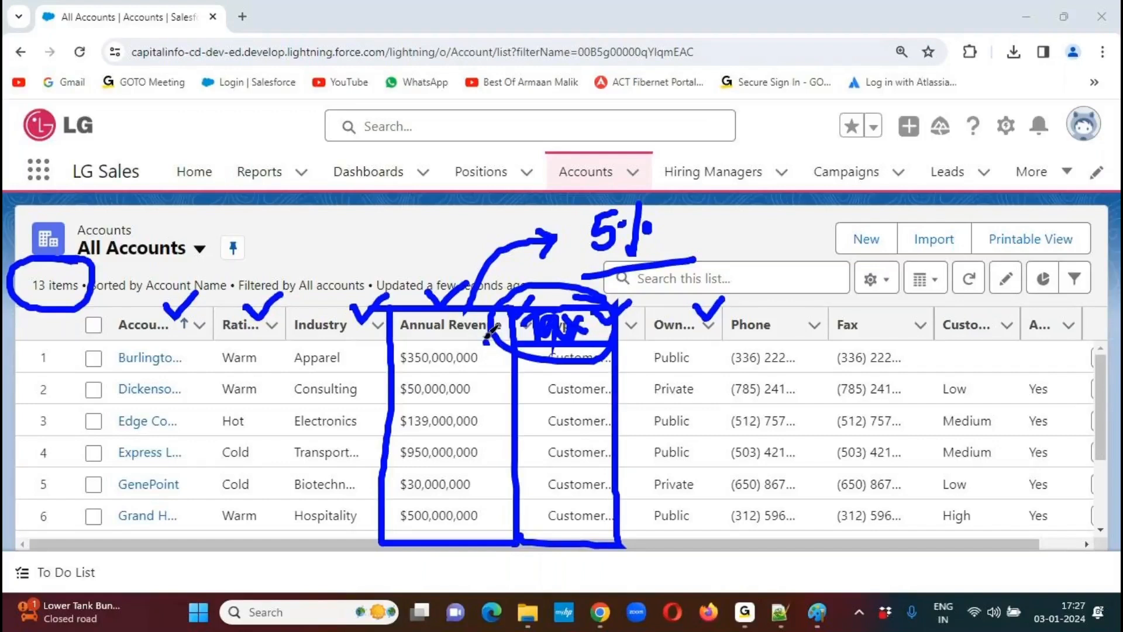
Mark the first Annual Revenue amount, the Tax heading and the 5% note with the pen, and clear all annotations
mouse_move(491, 333)
left_mouse_down()
mouse_move(450, 377)
mouse_move(501, 349)
mouse_move(490, 331)
left_mouse_up()
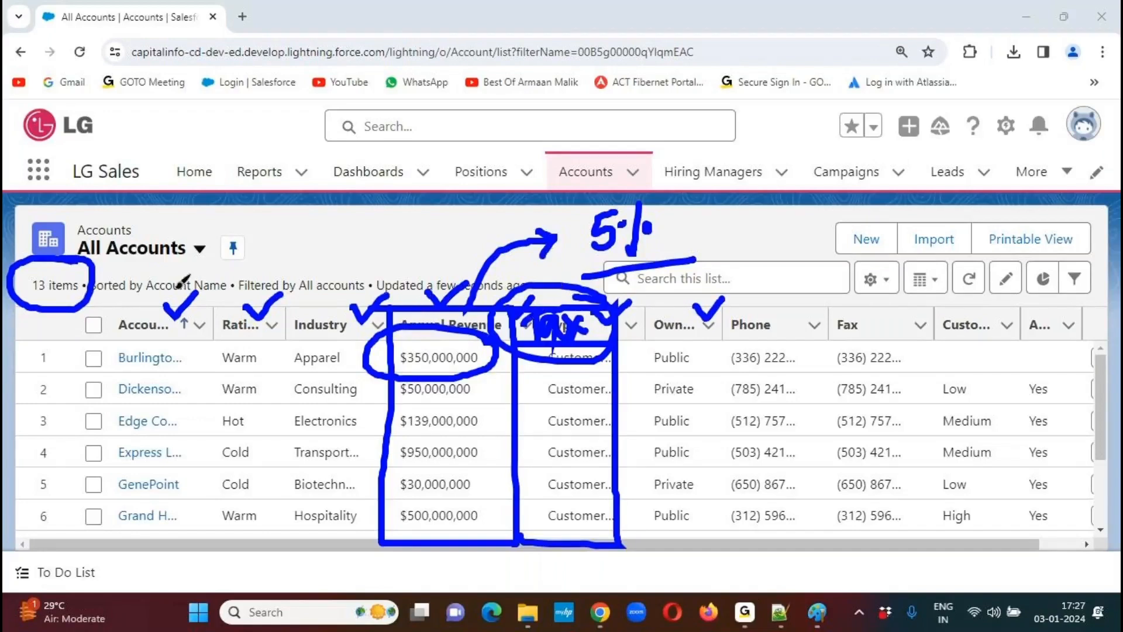
mouse_move(600, 321)
left_mouse_down()
mouse_move(556, 286)
mouse_move(510, 337)
mouse_move(585, 360)
mouse_move(613, 303)
mouse_move(505, 287)
left_mouse_up()
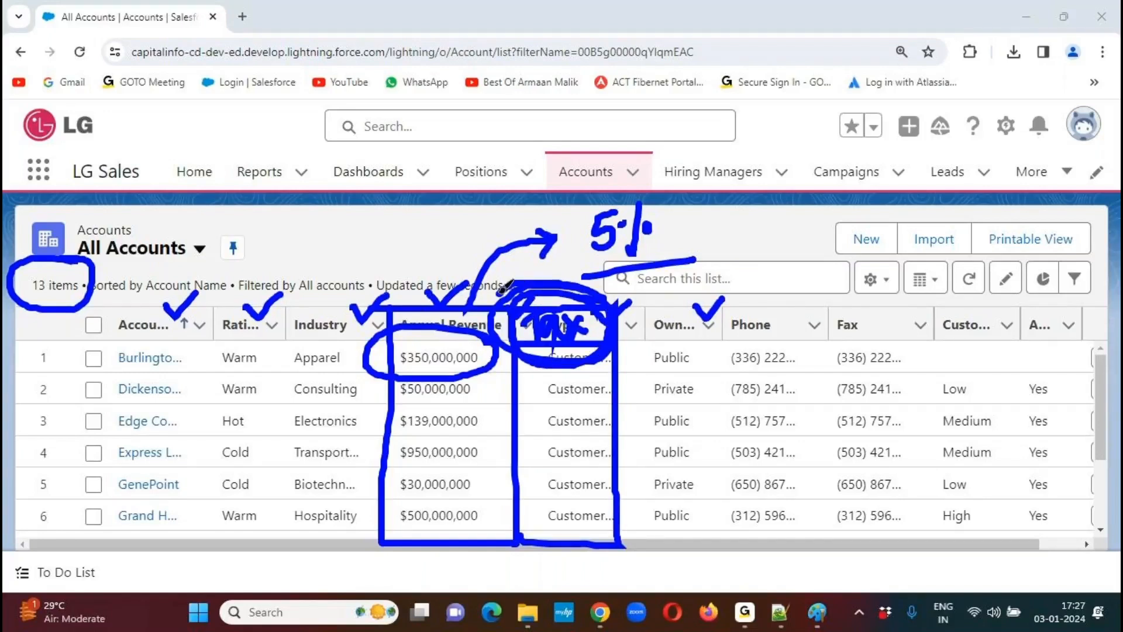
mouse_move(571, 276)
left_mouse_down()
mouse_move(684, 187)
mouse_move(550, 197)
mouse_move(565, 284)
mouse_move(585, 274)
left_mouse_up()
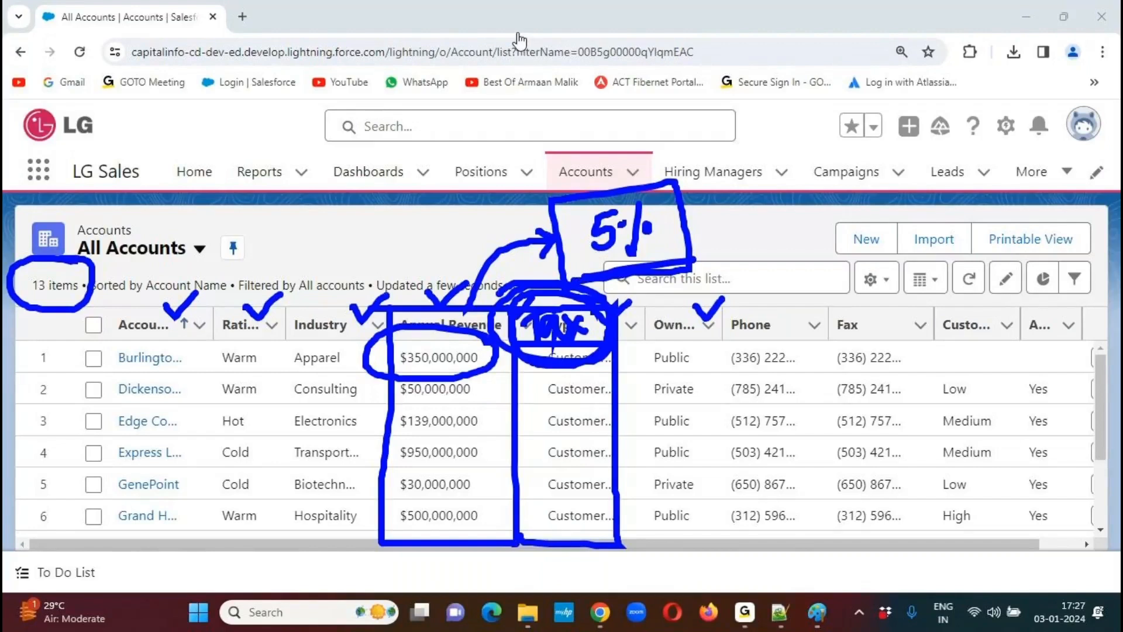
key("Escape")
left_click(583, 225)
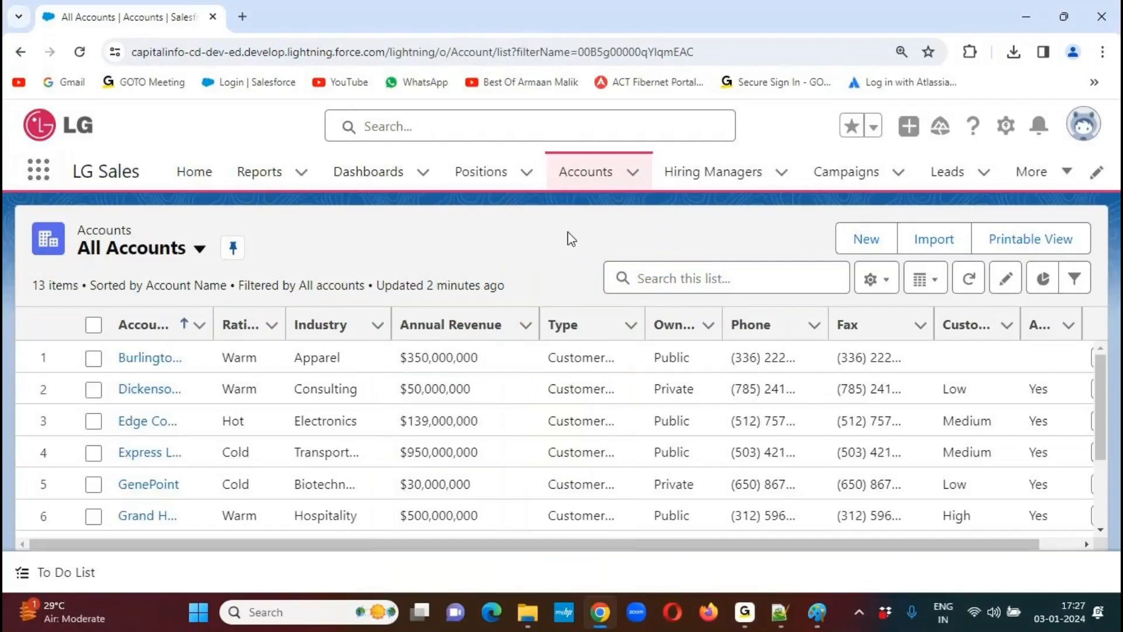
Switch to Formula Fields.txt in Notepad++ and add a "UseCase:" heading underlined with dashes below the numbered steps
key("alt+Tab")
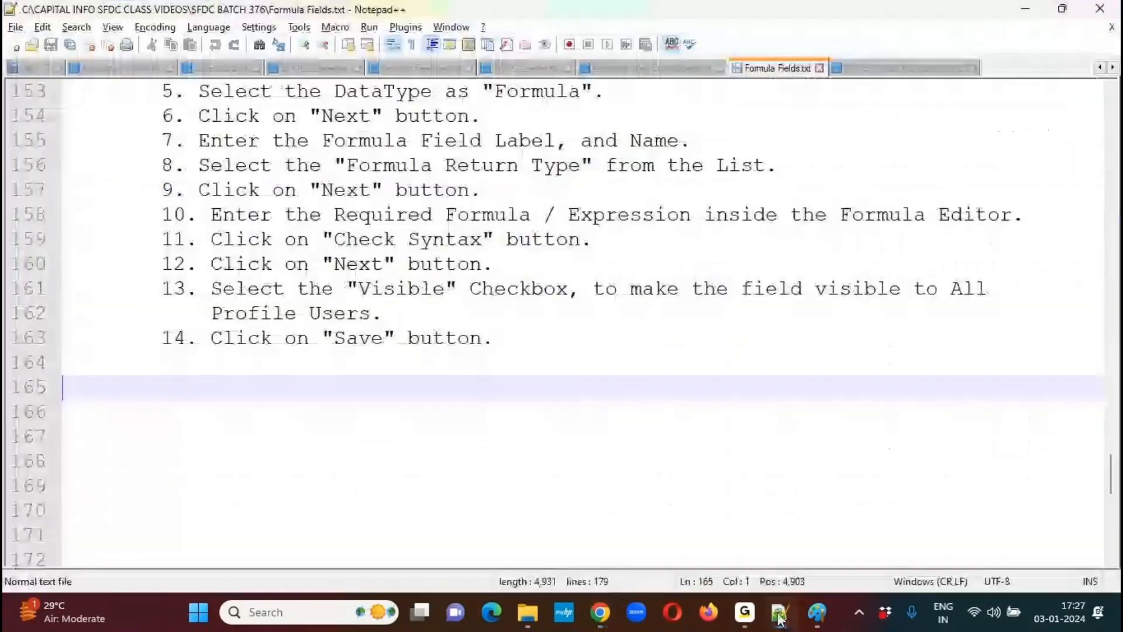
left_click(83, 374)
type("UseCase:")
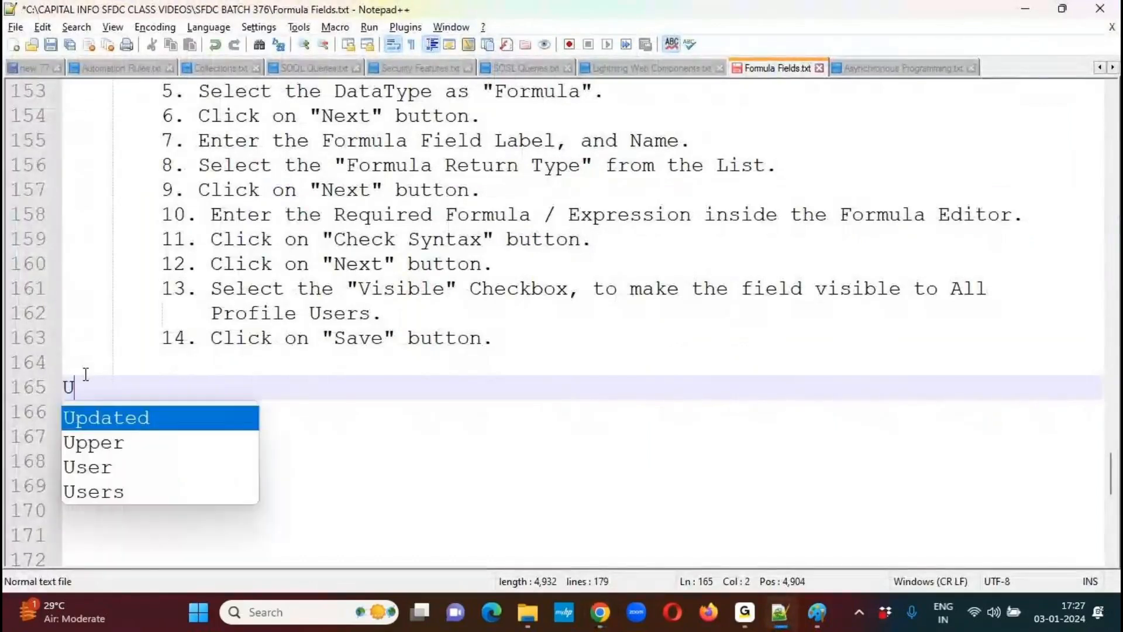
key("Return")
type("--------")
key("Return")
key("Tab")
Write the indented text "Configure a Formula Field on Account Object," under the UseCase heading
type("Confi")
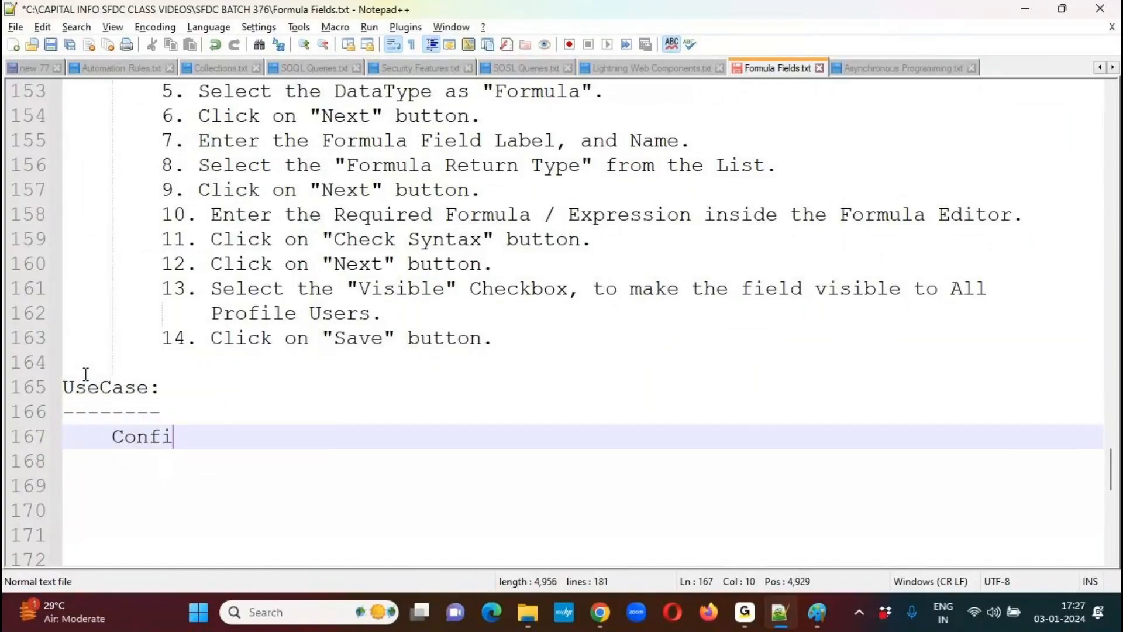
type("gure a Form")
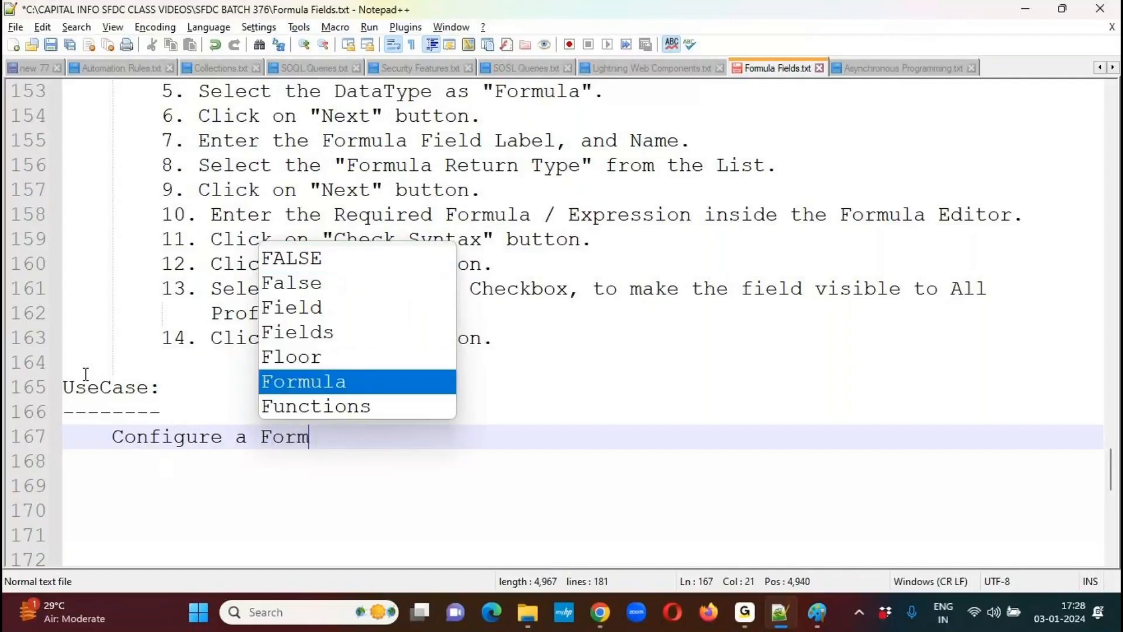
type("ula Field on")
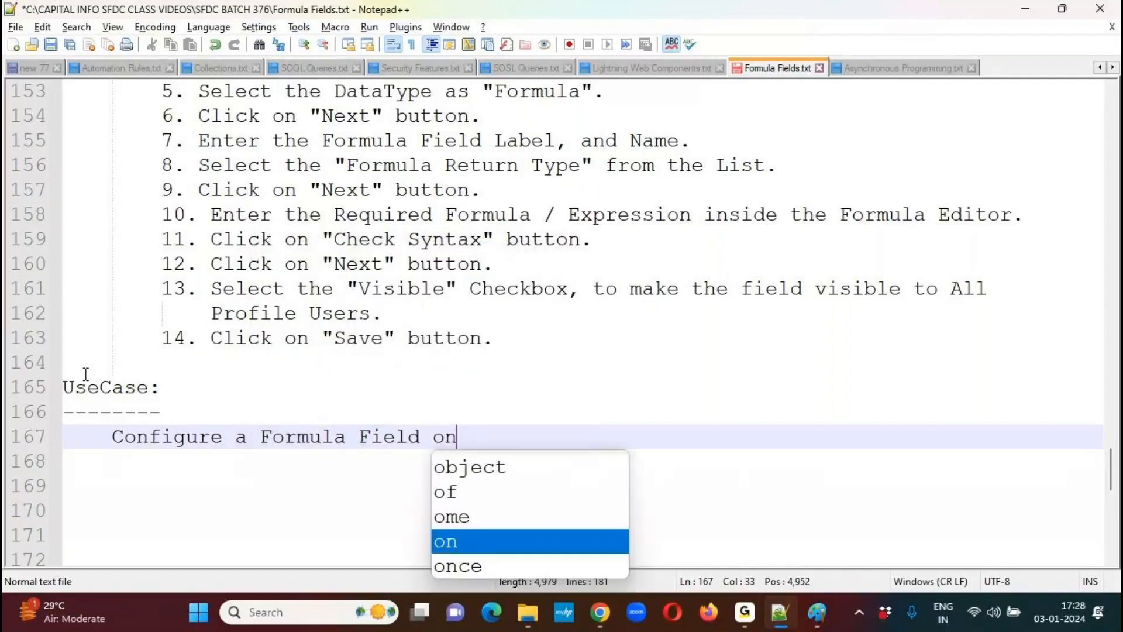
type(" Account Object,")
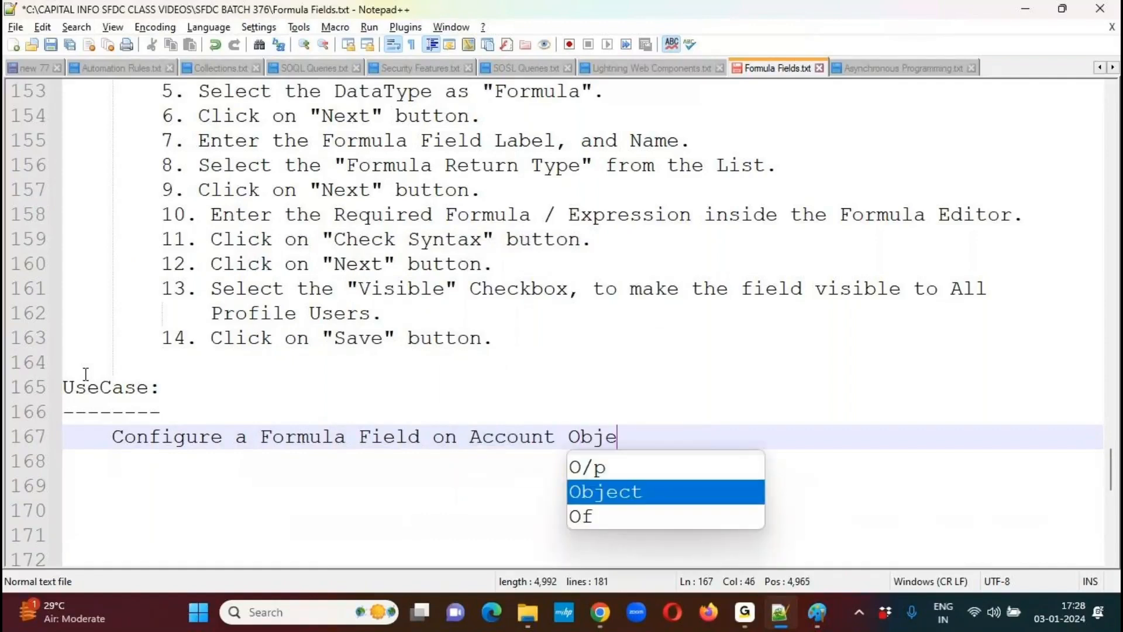
Insert a block of blank lines below the use-case sentence and return the text cursor to that sentence
key("Return")
key("Return")
key("Return")
key("Return")
key("Return")
key("Return")
key("Return")
key("Return")
key("Return")
key("Return")
key("Return")
key("Return")
key("Return")
key("Return")
key("Return")
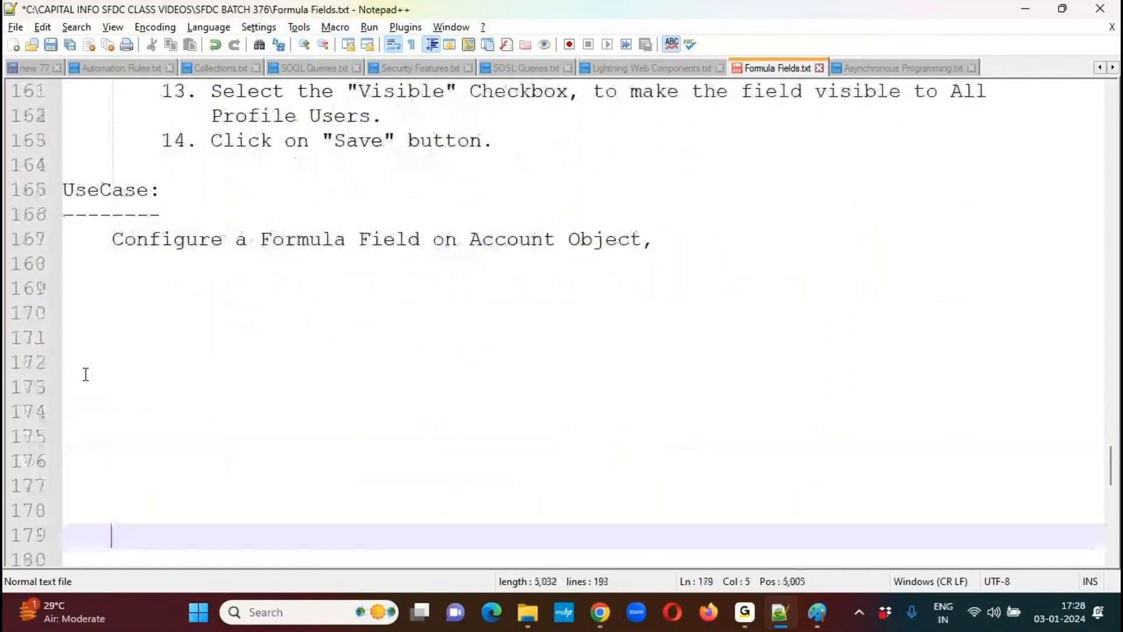
key("Up")
key("Up")
key("Up")
key("Up")
key("Up")
key("Up")
key("Up")
key("Up")
key("Up")
key("Up")
key("Up")
key("Up")
key("Up")
key("Up")
key("Up")
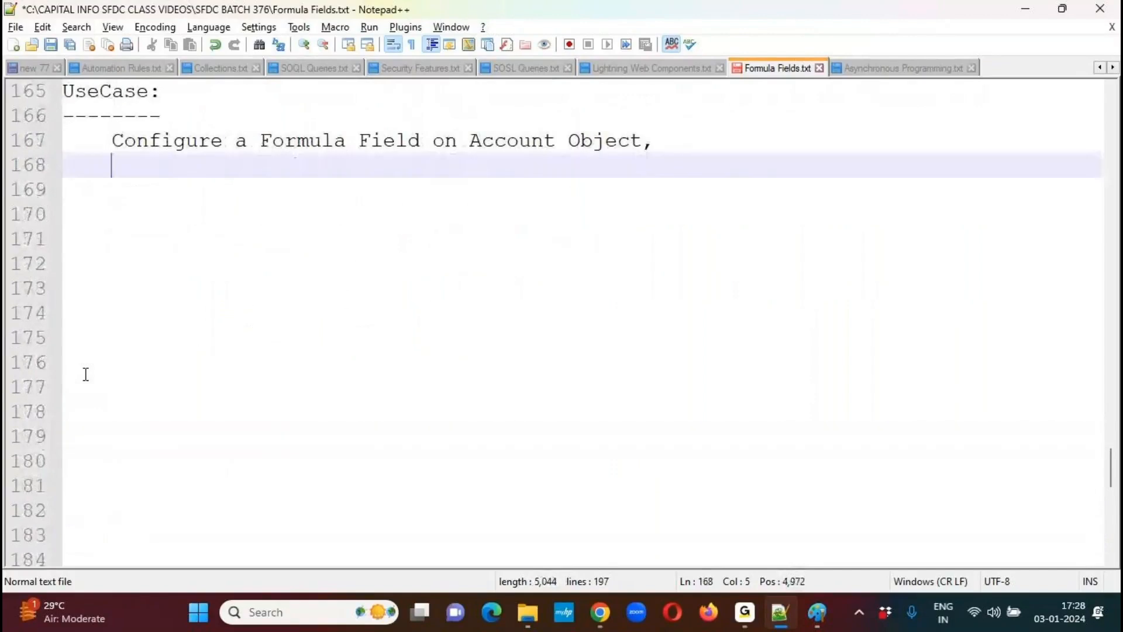
Continue the use-case sentence with "to Calculate the 5% of Service Tax fro All the Customers."
key("End")
type("to Calculate the ")
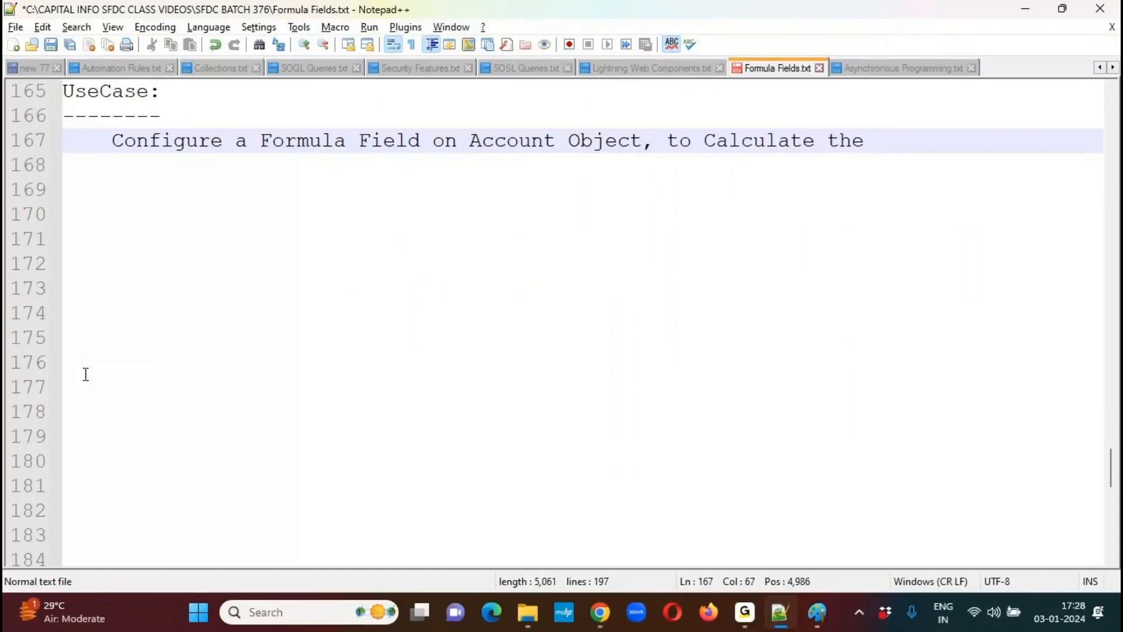
type("5% Ser")
key("BackSpace")
key("BackSpace")
key("BackSpace")
type("of Service T")
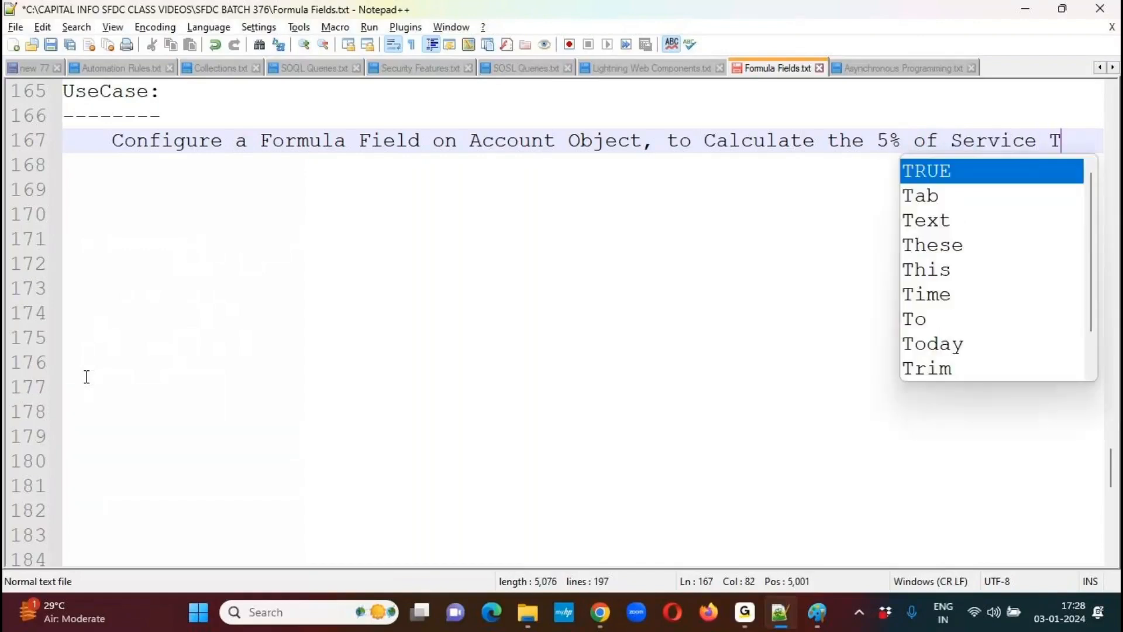
type("ax fro ")
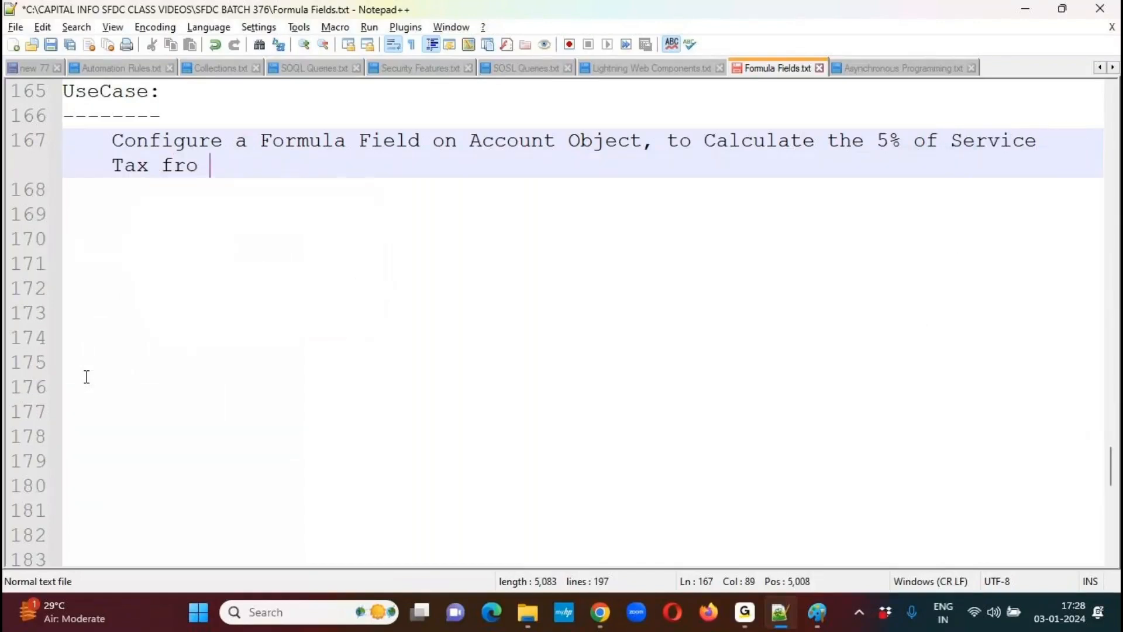
type("All the Customers.")
Correct "fro" to "for" in the use-case sentence and save the file
key("Left")
key("Left")
key("Left")
key("Left")
key("Left")
key("Left")
key("Left")
key("Left")
key("Left")
key("Left")
key("Left")
key("Left")
key("Left")
key("Left")
key("Left")
key("Left")
key("Left")
key("Left")
key("Left")
key("Left")
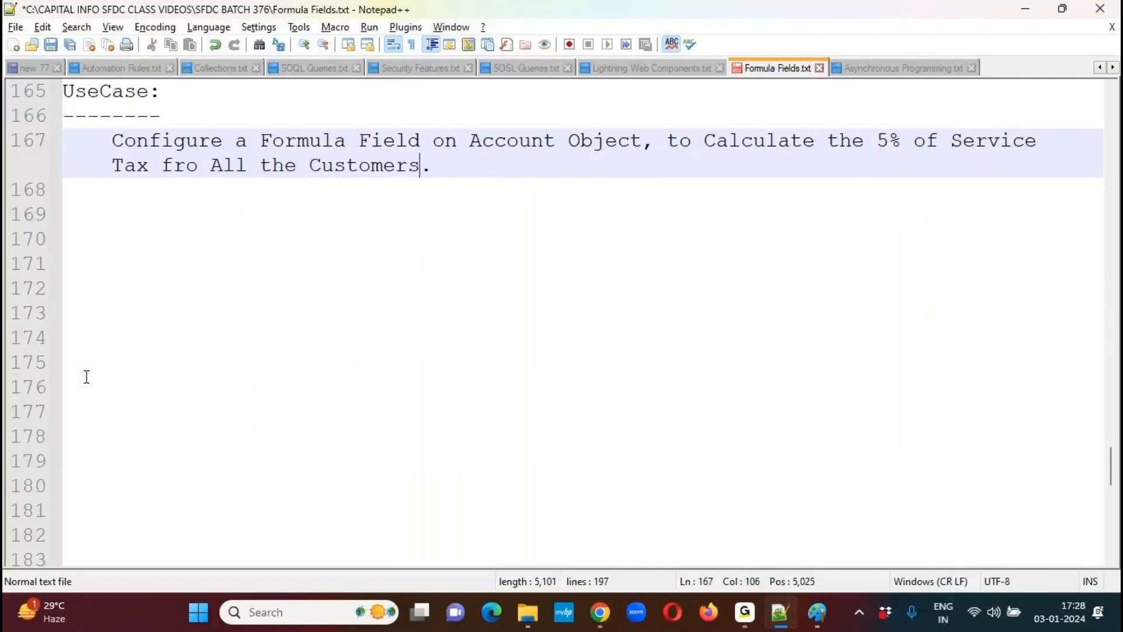
key("BackSpace")
key("Right")
type("r")
key("Down")
key("Down")
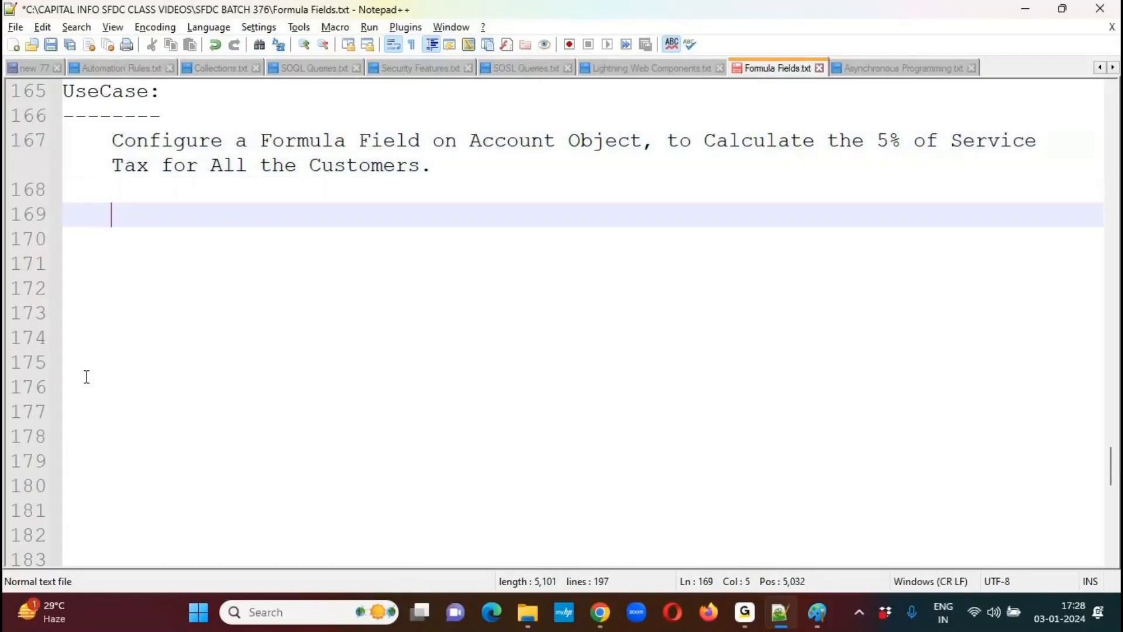
key("ctrl+s")
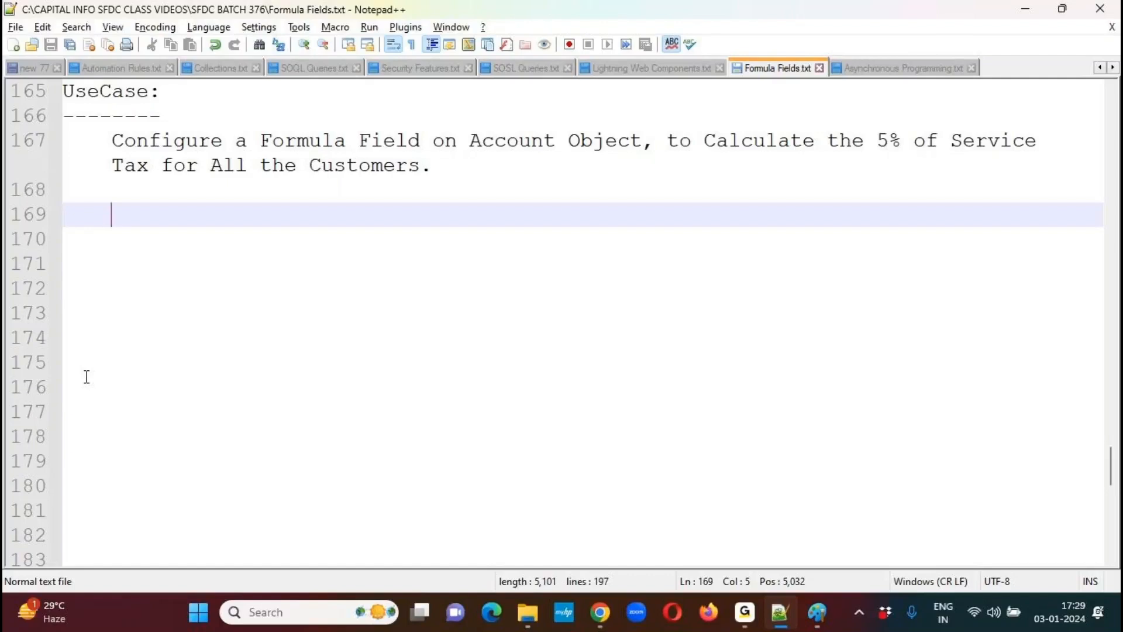
Add indented labels "Object Name :" and "Formula Condition:" below the use-case sentence, with "Return Type:" indented one level further
key("Tab")
key("BackSpace")
key("Tab")
type("Object")
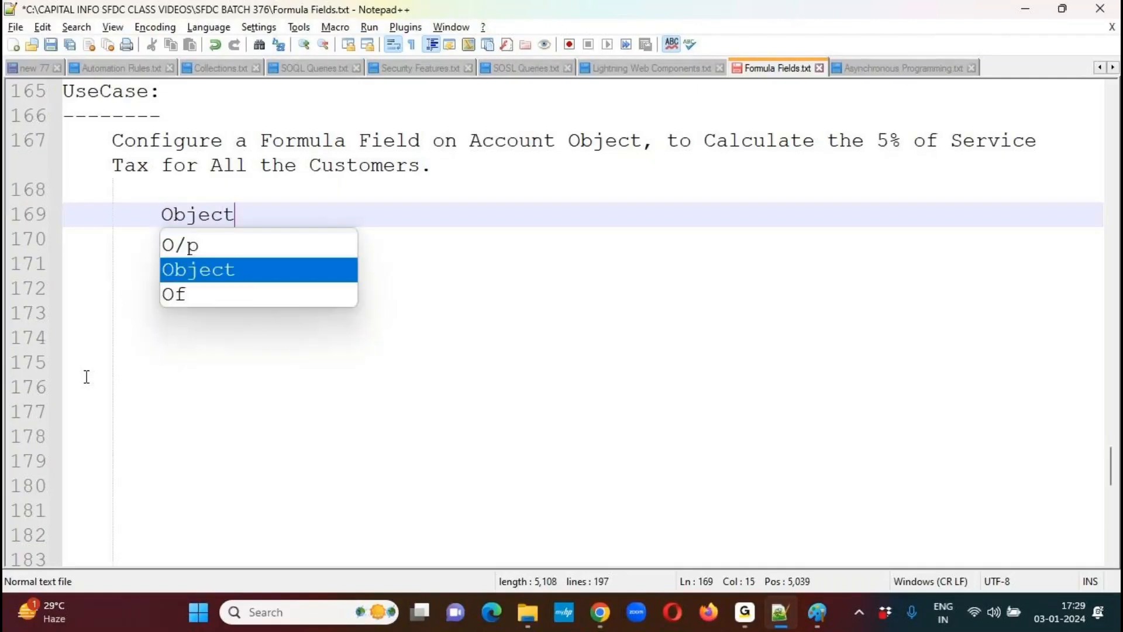
type(" Name :")
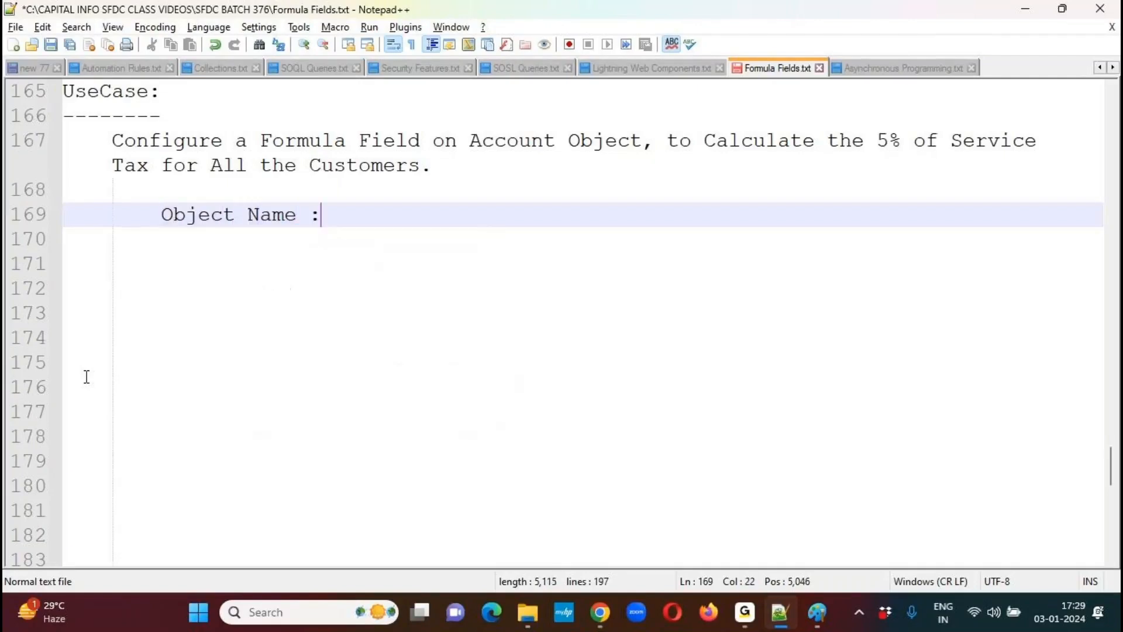
key("Return")
type("Fo")
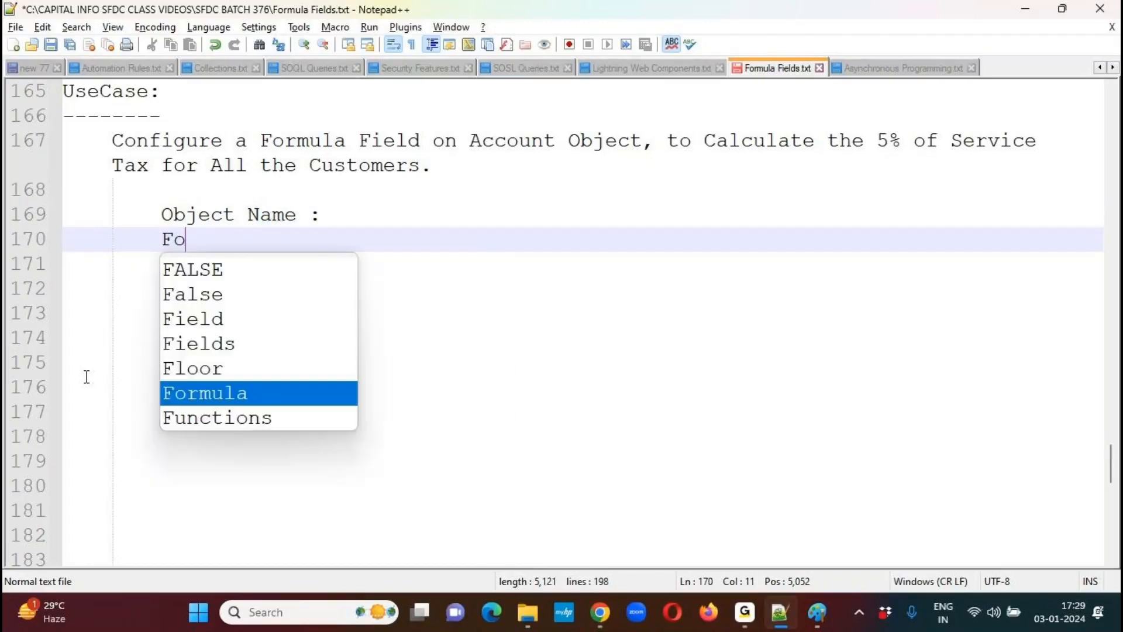
type("rmula Condition:")
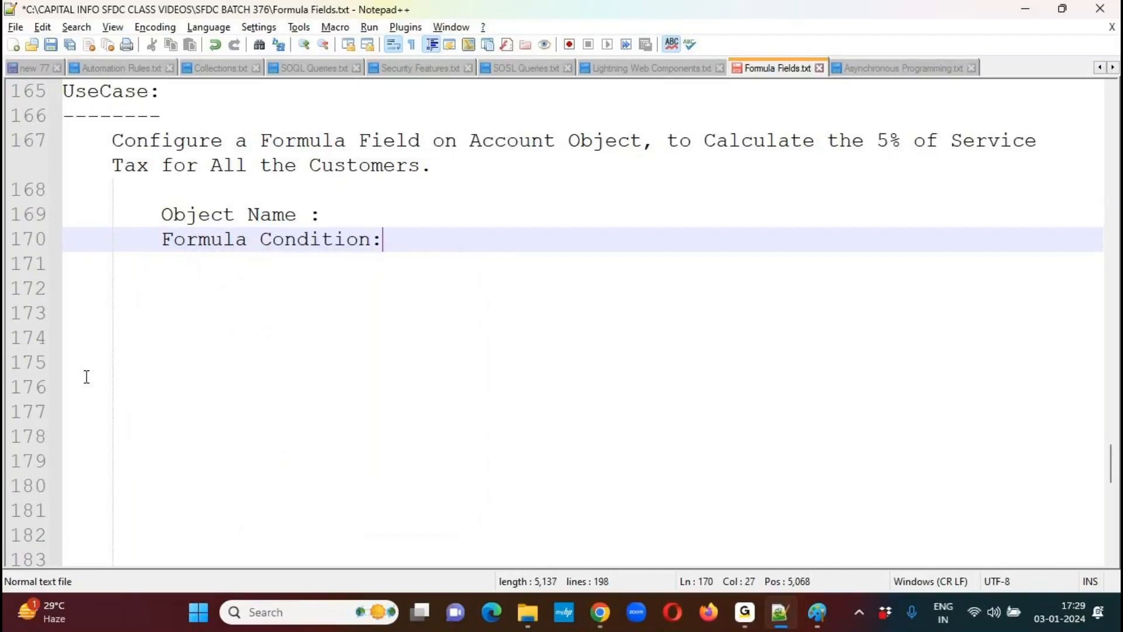
key("Return")
key("Tab")
type("Return Type:")
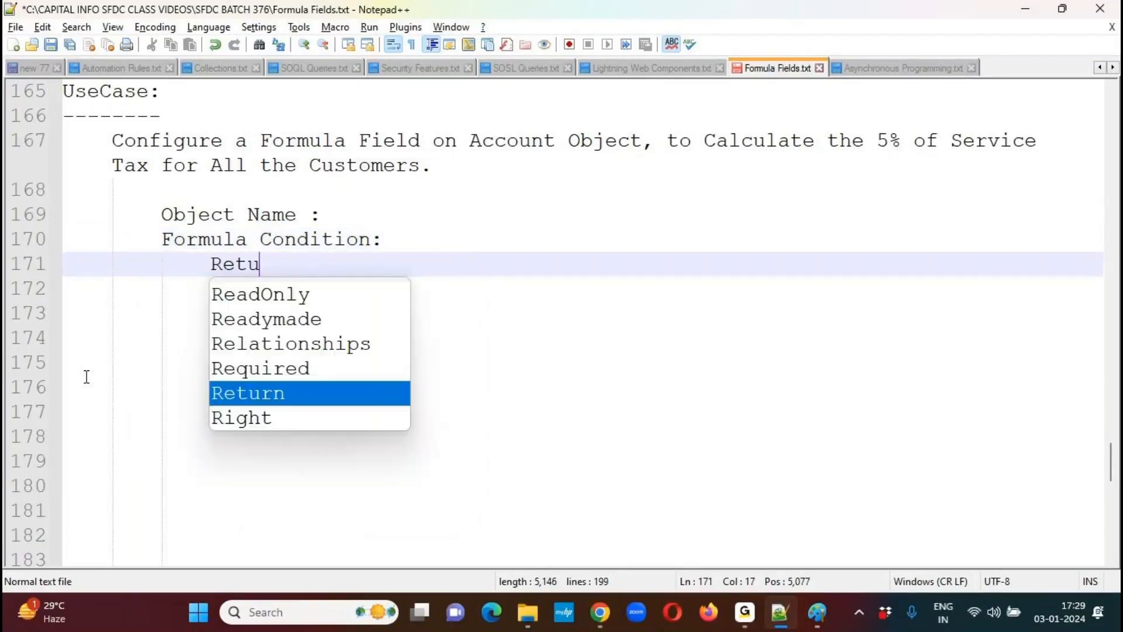
Fill in "Account" as the Object Name in the use-case notes
key("Up")
key("Up")
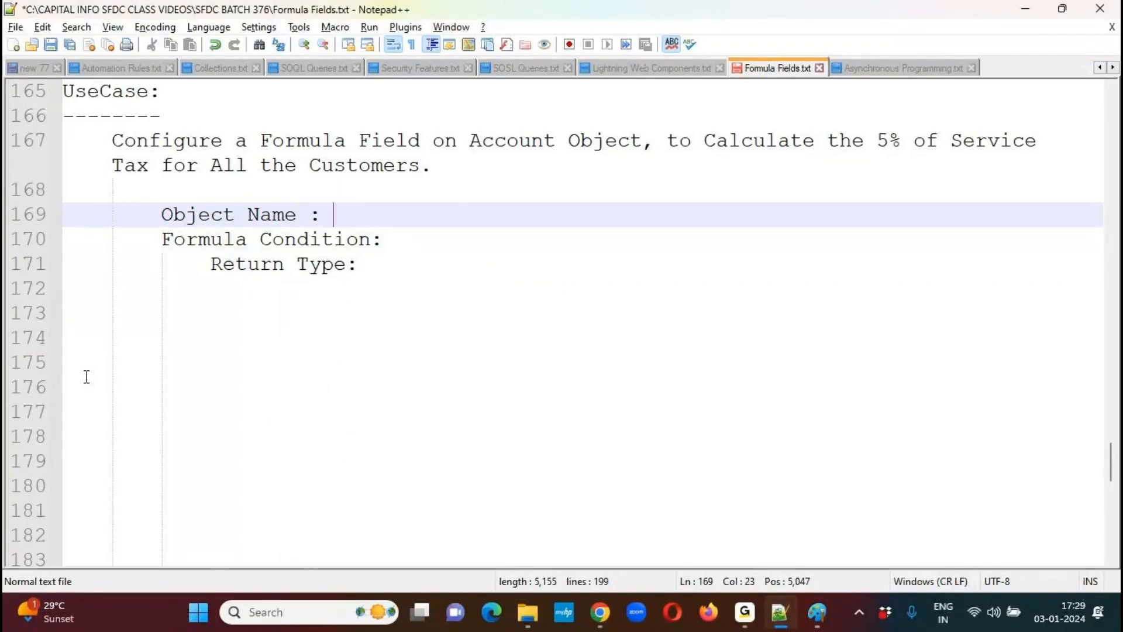
type("Account")
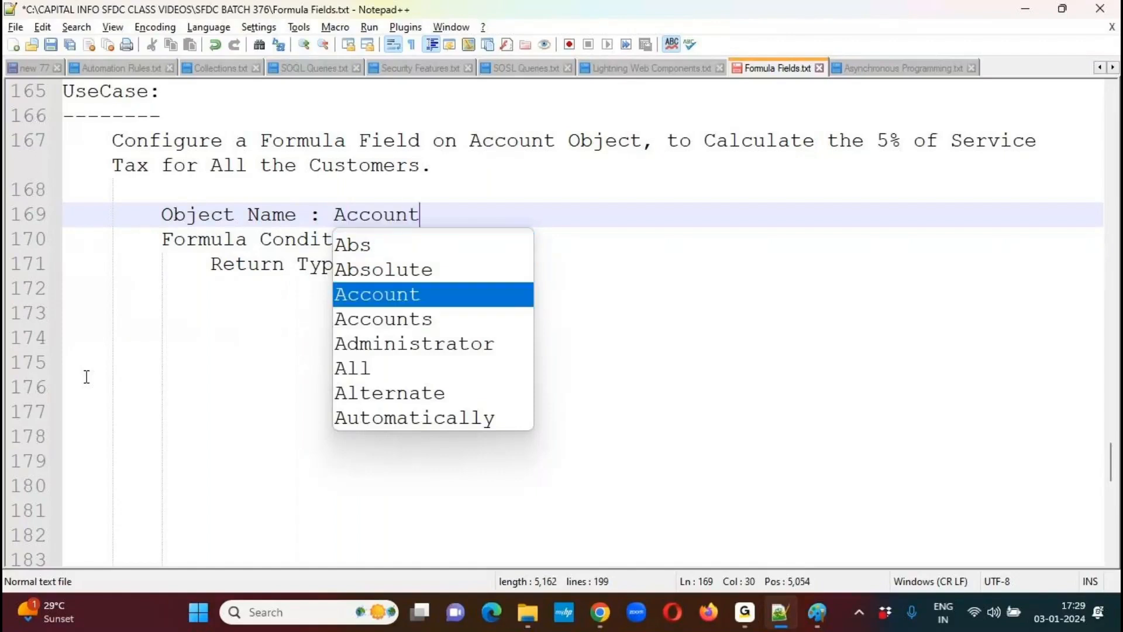
Enter "(AnnualRevenue * 5) / 100" as the Formula Condition
key("Down")
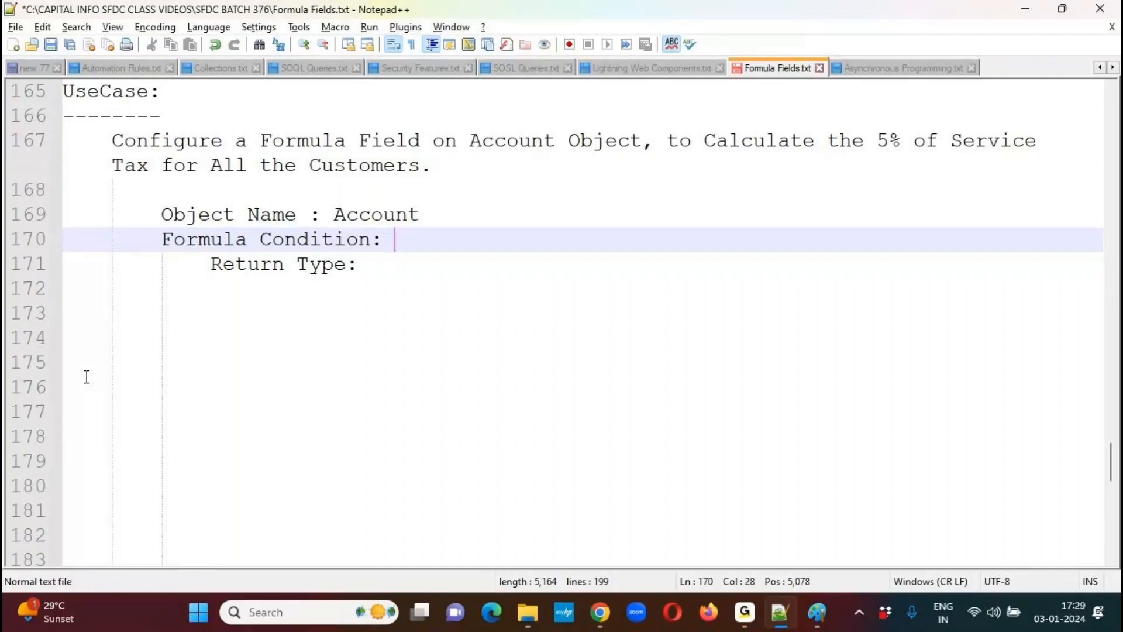
left_click_drag(869, 141, 1053, 140)
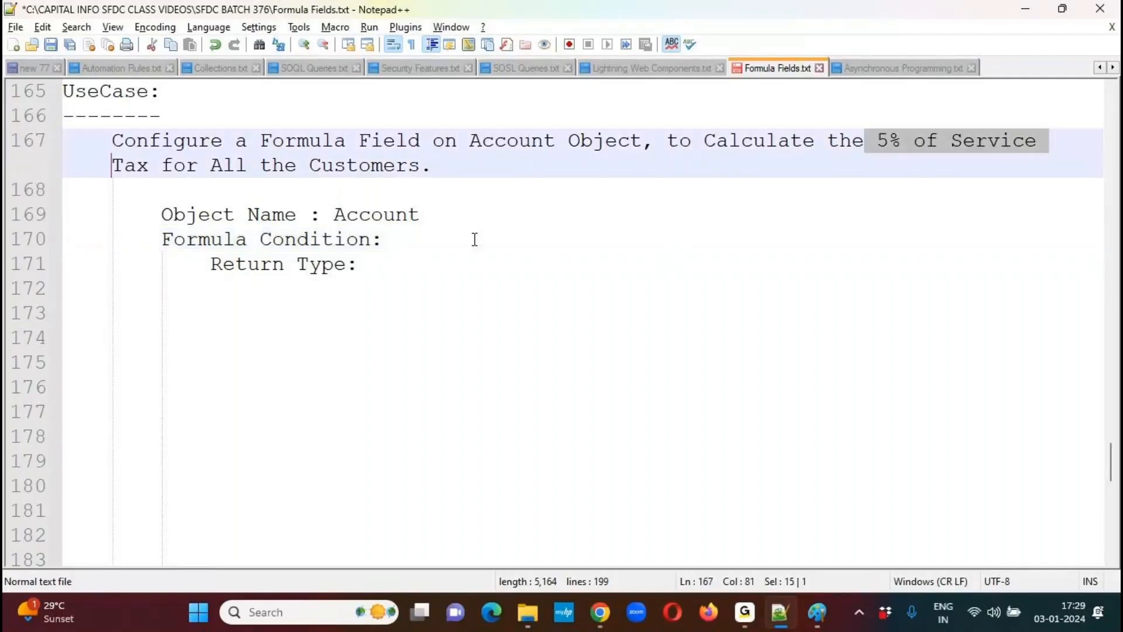
left_click(478, 227)
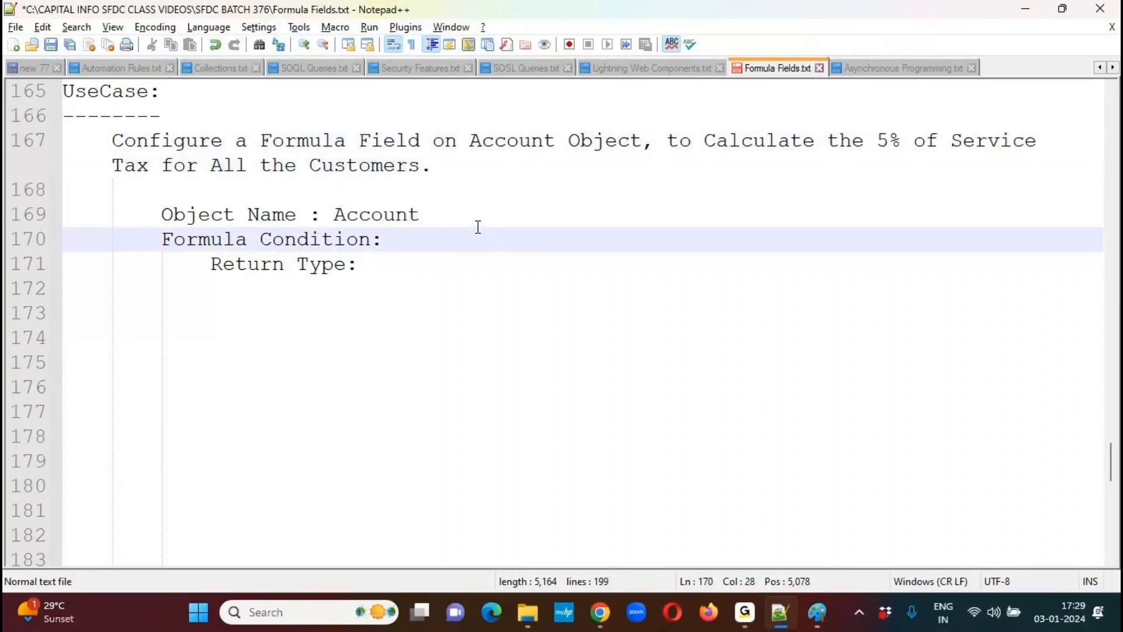
type("(A")
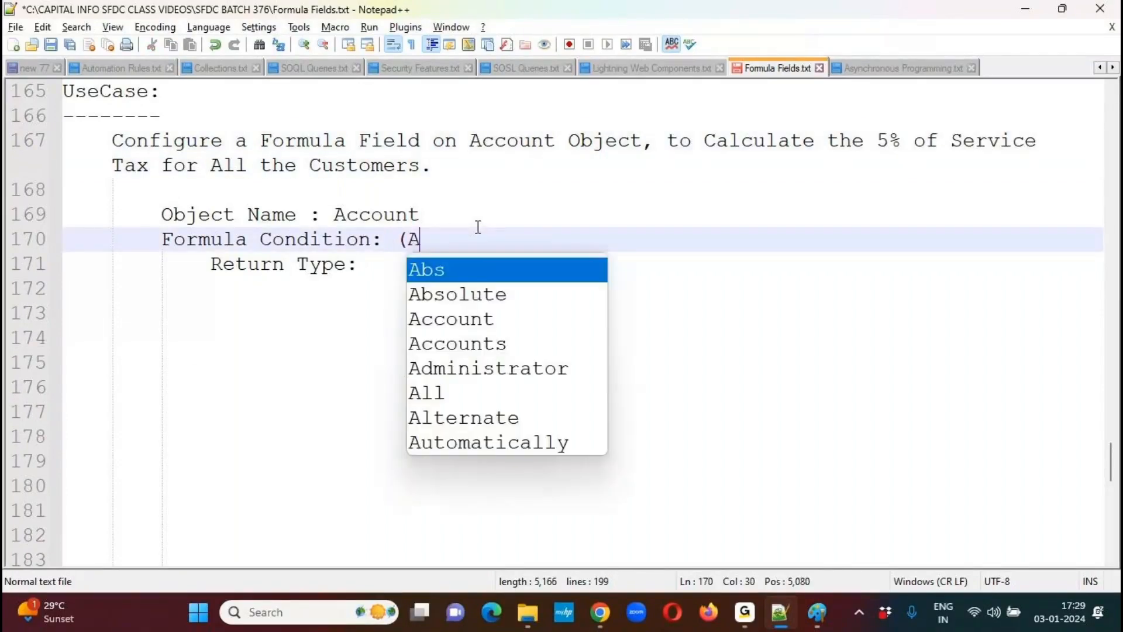
type("nnualReven")
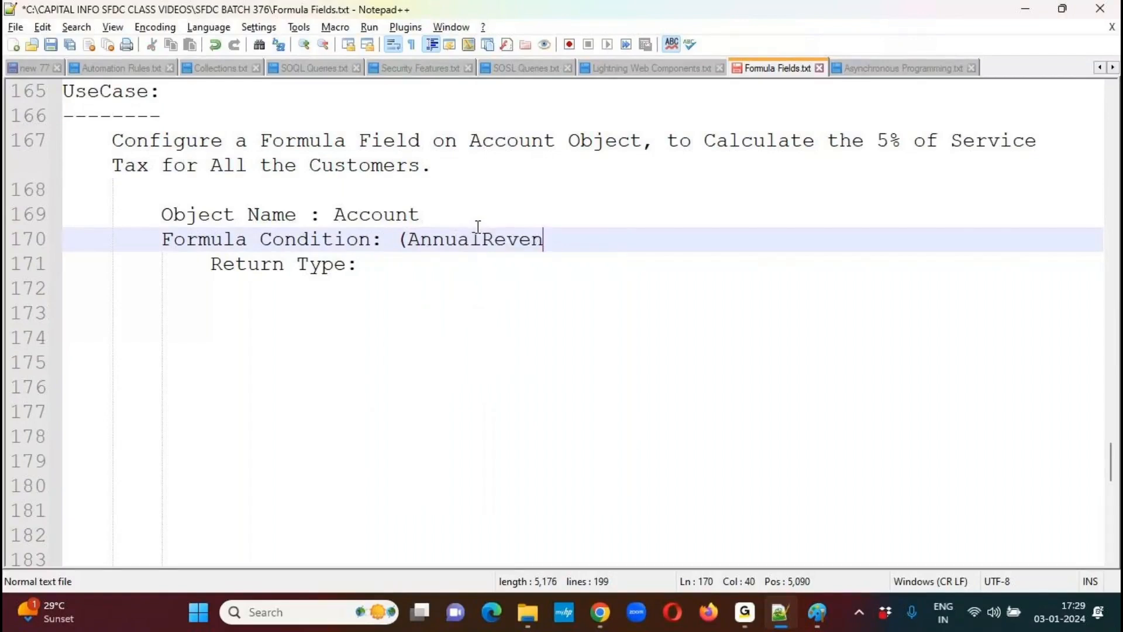
type("ue * 5) / 100")
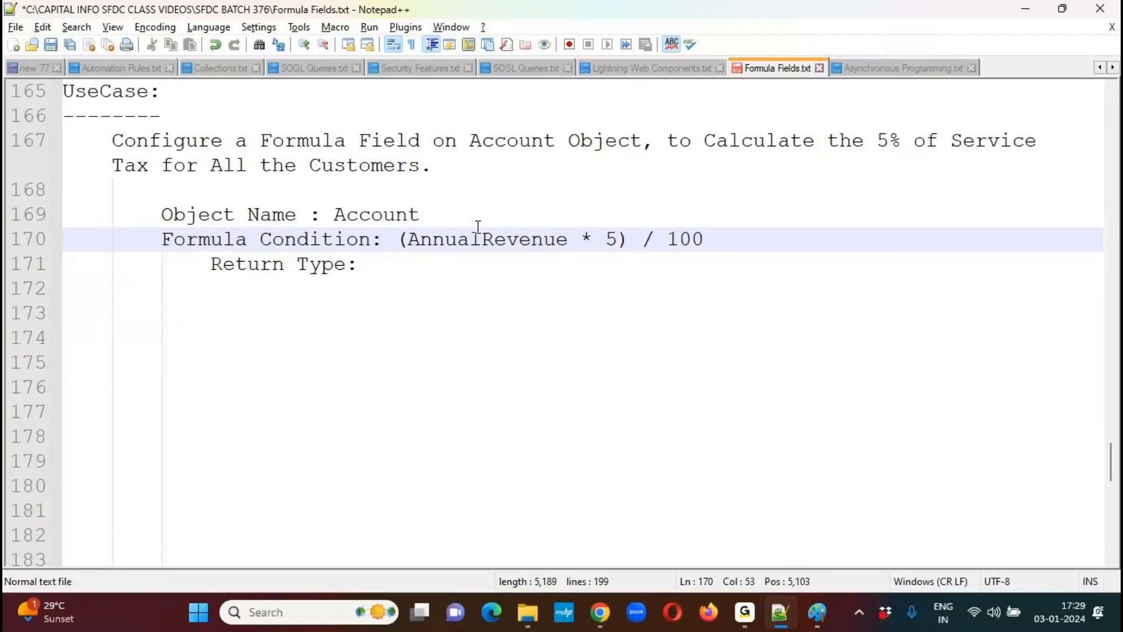
Highlight the AnnualRevenue * 5 part of the formula and draw large on-screen brackets around it
left_click_drag(408, 239, 622, 230)
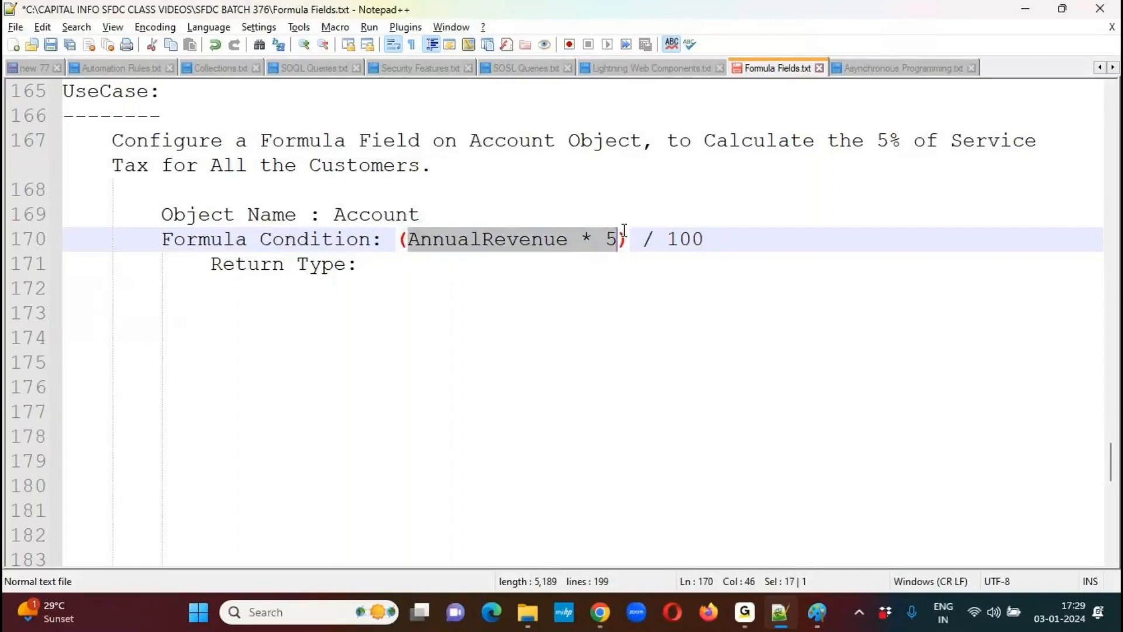
left_click(579, 273)
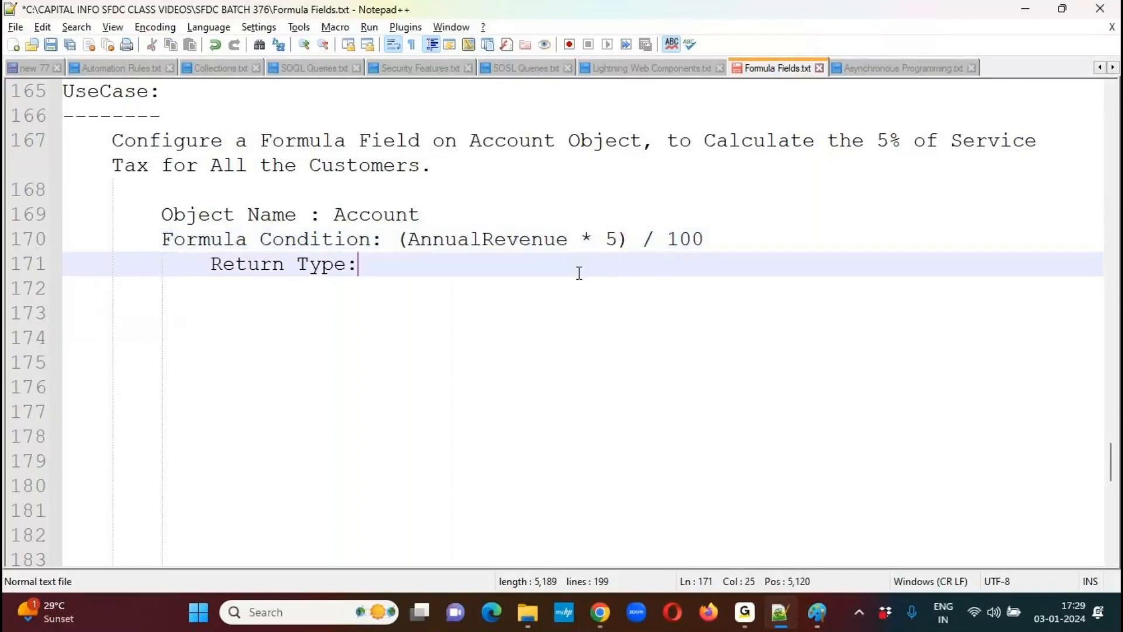
left_click(508, 33)
left_click_drag(408, 223, 408, 260)
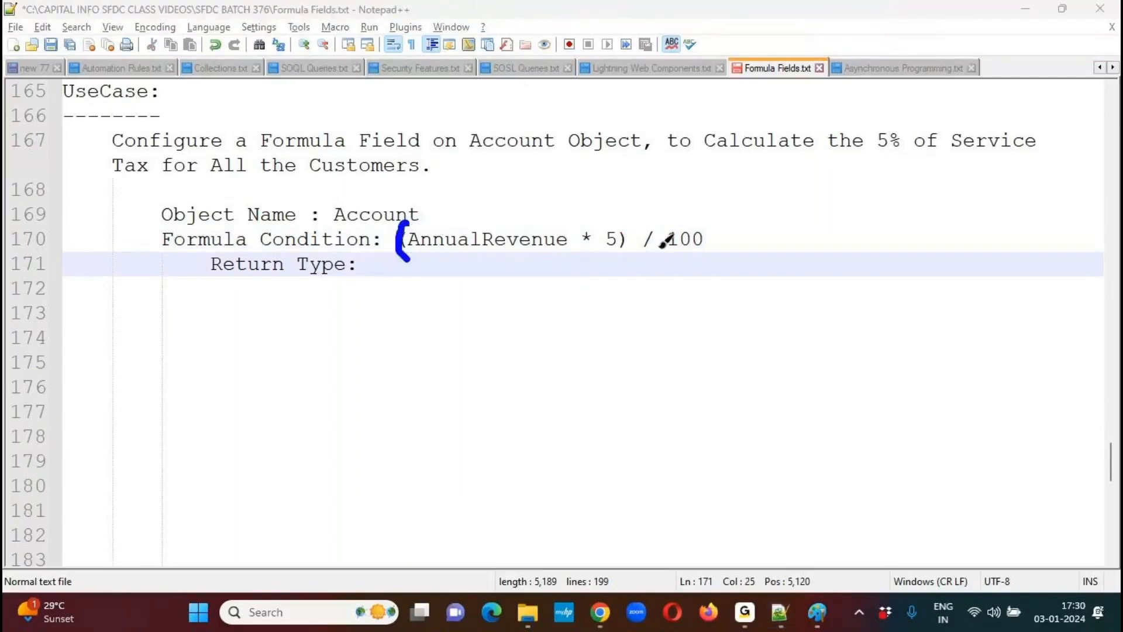
left_click_drag(612, 218, 607, 261)
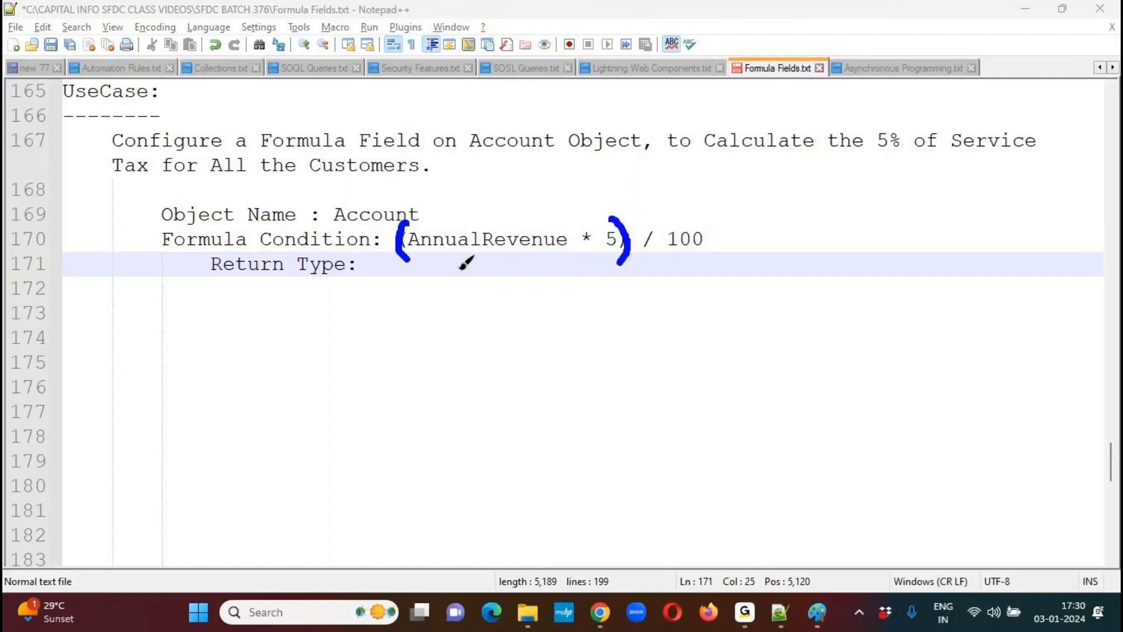
Sketch the formula beside the notes as a handwritten fraction, A.R * 5 over 100
left_click_drag(734, 349, 760, 332)
left_click(769, 309)
mouse_move(789, 280)
left_mouse_down()
mouse_move(826, 302)
mouse_move(876, 267)
left_mouse_up()
mouse_move(845, 258)
left_mouse_down()
mouse_move(838, 297)
mouse_move(863, 281)
mouse_move(877, 234)
mouse_move(865, 275)
left_mouse_up()
left_click_drag(866, 237, 886, 225)
left_click_drag(748, 391, 903, 292)
left_click_drag(814, 354, 830, 387)
mouse_move(851, 351)
left_mouse_down()
mouse_move(849, 377)
mouse_move(855, 345)
mouse_move(864, 369)
mouse_move(880, 343)
left_mouse_up()
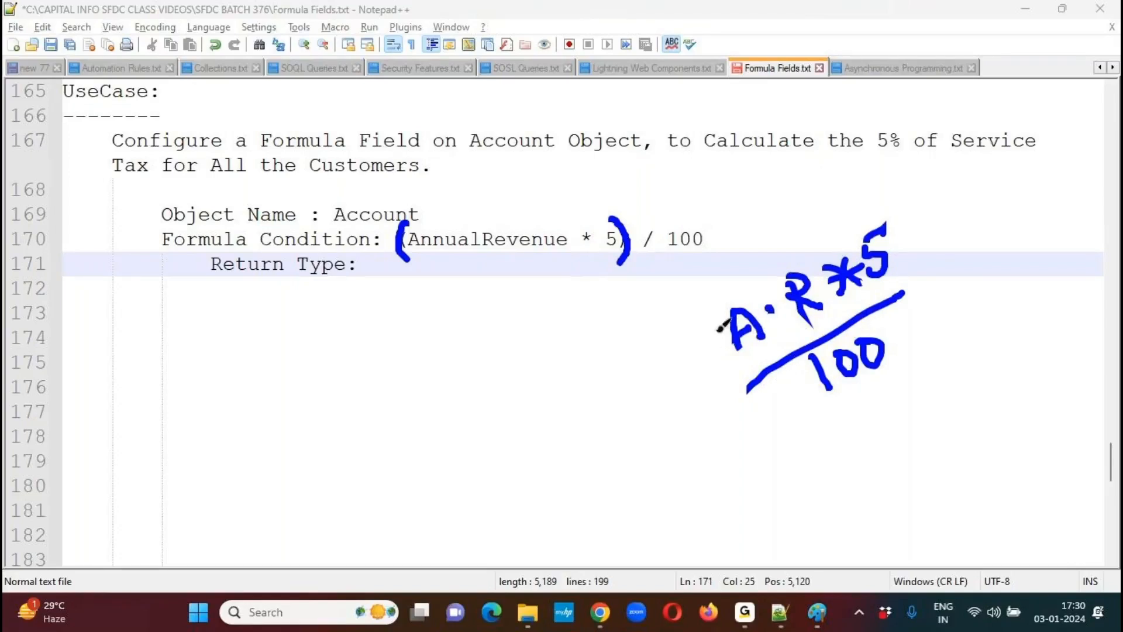
Rework the handwritten fraction into (A.R * 5)/100, cross out the lower 100, and clear the on-screen drawings
left_click_drag(715, 303, 759, 370)
left_click_drag(881, 213, 908, 283)
mouse_move(926, 199)
left_mouse_down()
mouse_move(941, 268)
mouse_move(965, 233)
mouse_move(960, 255)
left_mouse_up()
mouse_move(991, 205)
left_mouse_down()
mouse_move(976, 231)
mouse_move(1002, 197)
left_mouse_up()
mouse_move(795, 338)
left_mouse_down()
mouse_move(882, 349)
mouse_move(801, 399)
left_mouse_up()
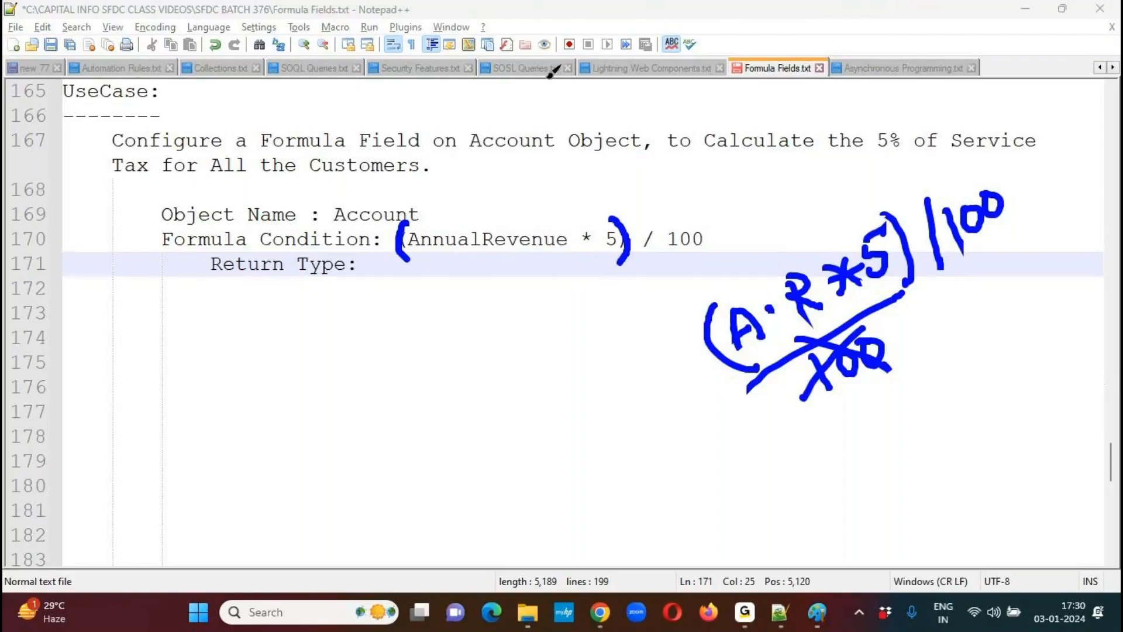
left_click(515, 32)
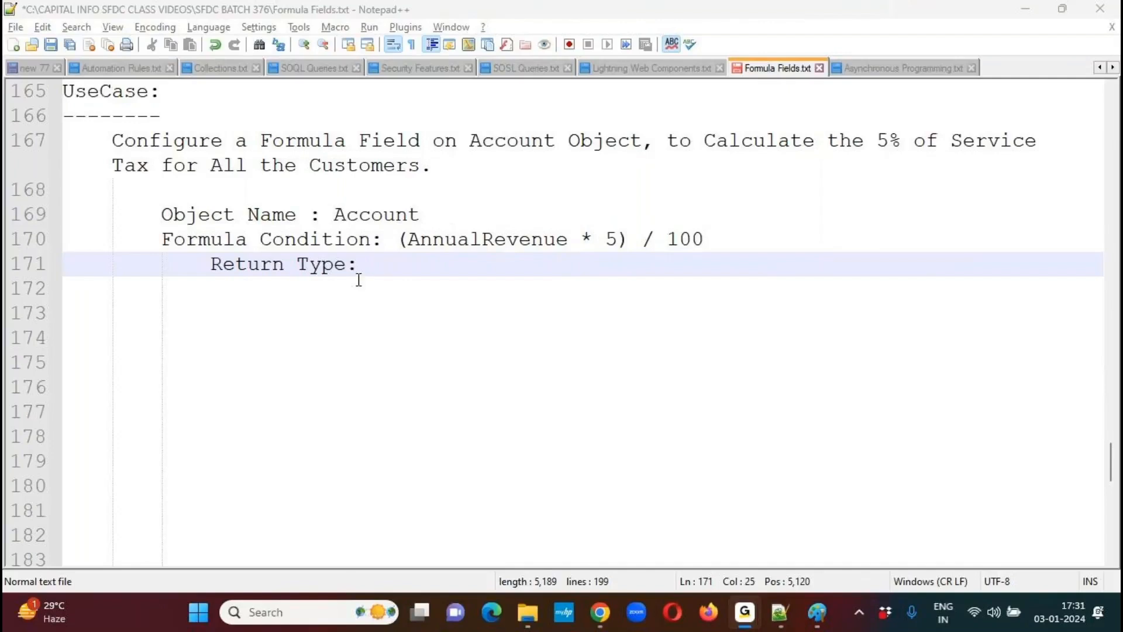
Enter "Currency." as the Return Type in the use-case notes
left_click(210, 264)
left_click_drag(210, 264, 347, 267)
left_click(395, 266)
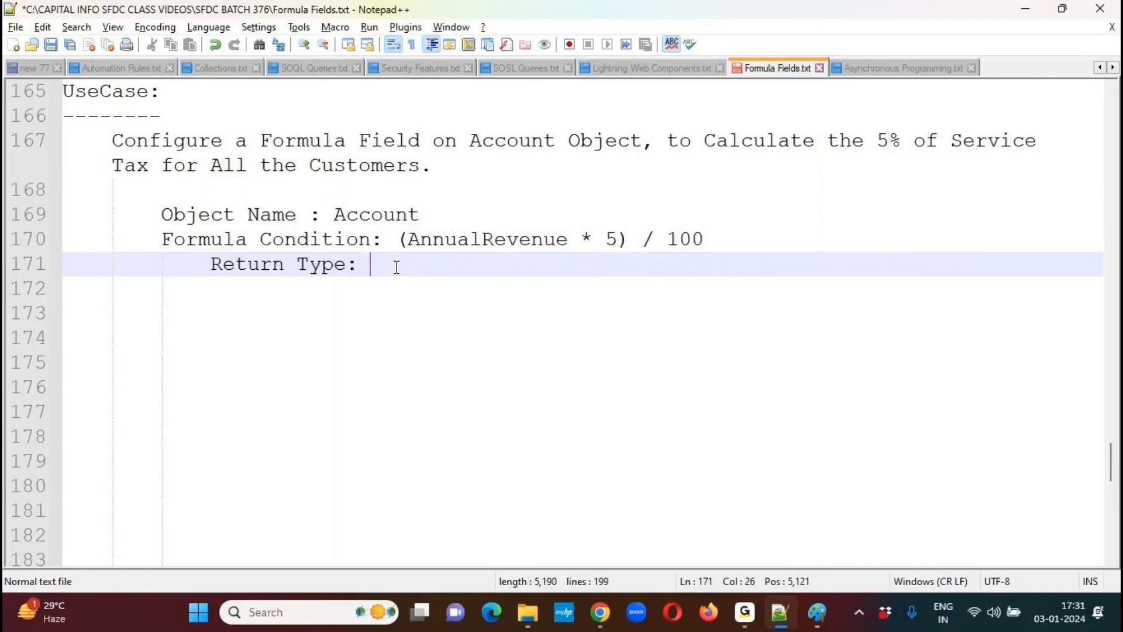
type("Curre")
key("Return")
type(".")
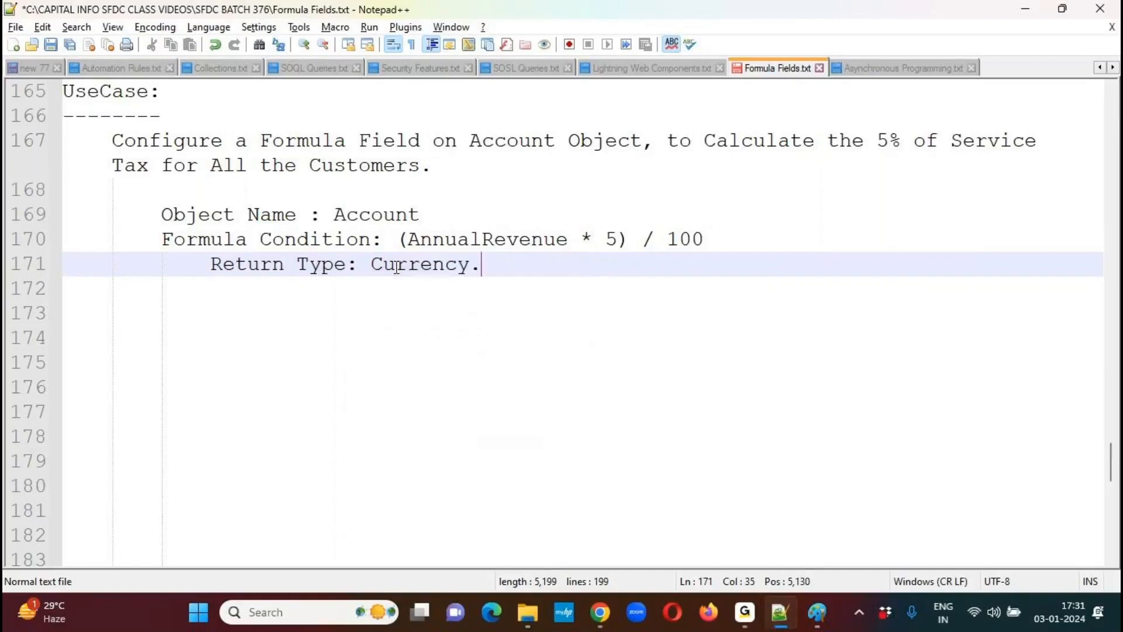
Add two blank lines below the Return Type line, reduce the indentation there, and save the file
key("Return")
key("Return")
key("BackSpace")
key("BackSpace")
key("ctrl+s")
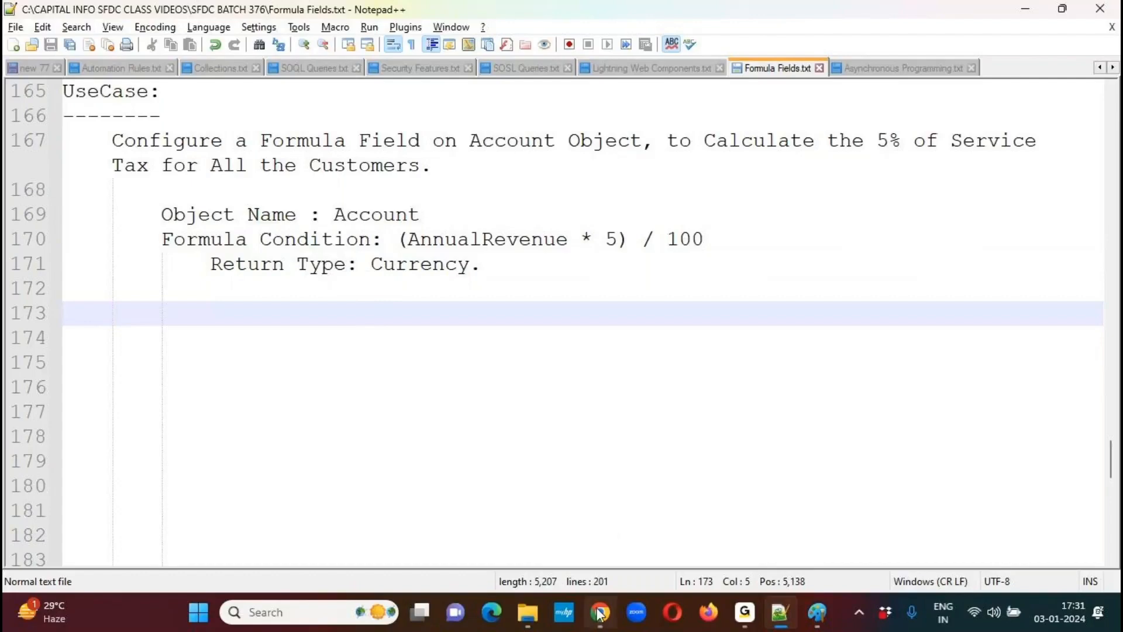
Switch to Salesforce in Chrome and open the Account object's Fields & Relationships from the Accounts page
mouse_move(600, 612)
left_click(616, 471)
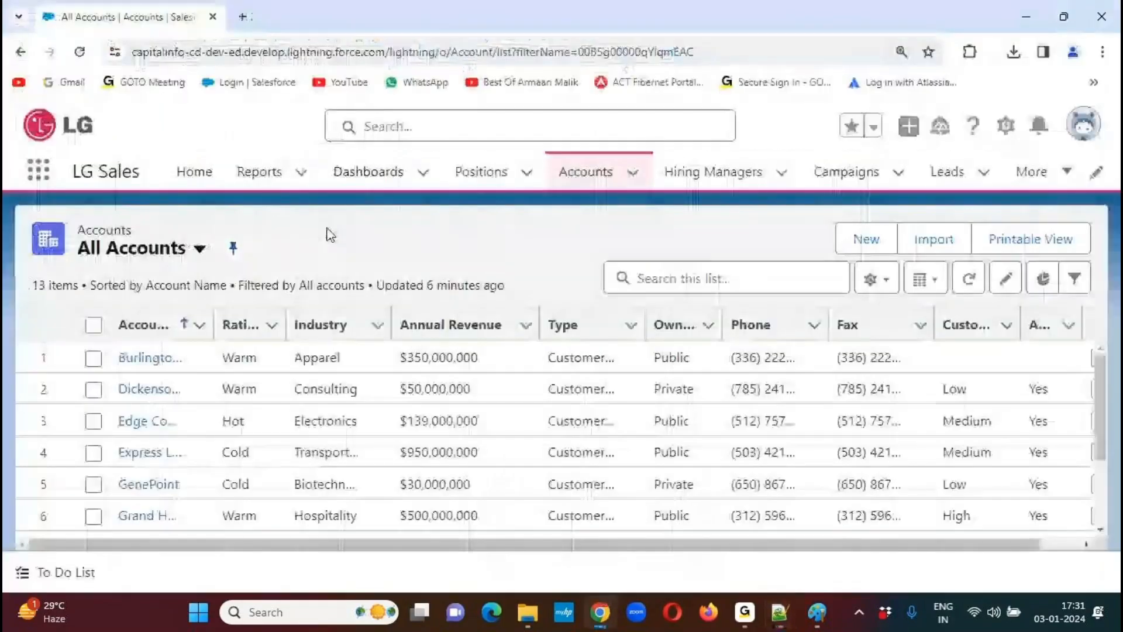
left_click(597, 182)
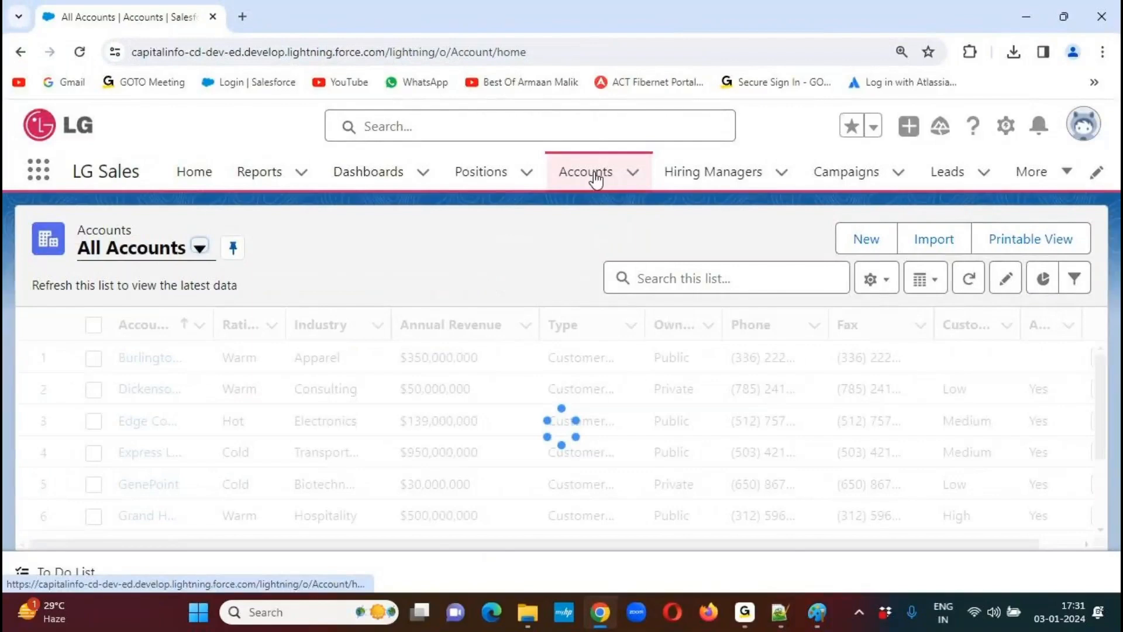
left_click(1006, 126)
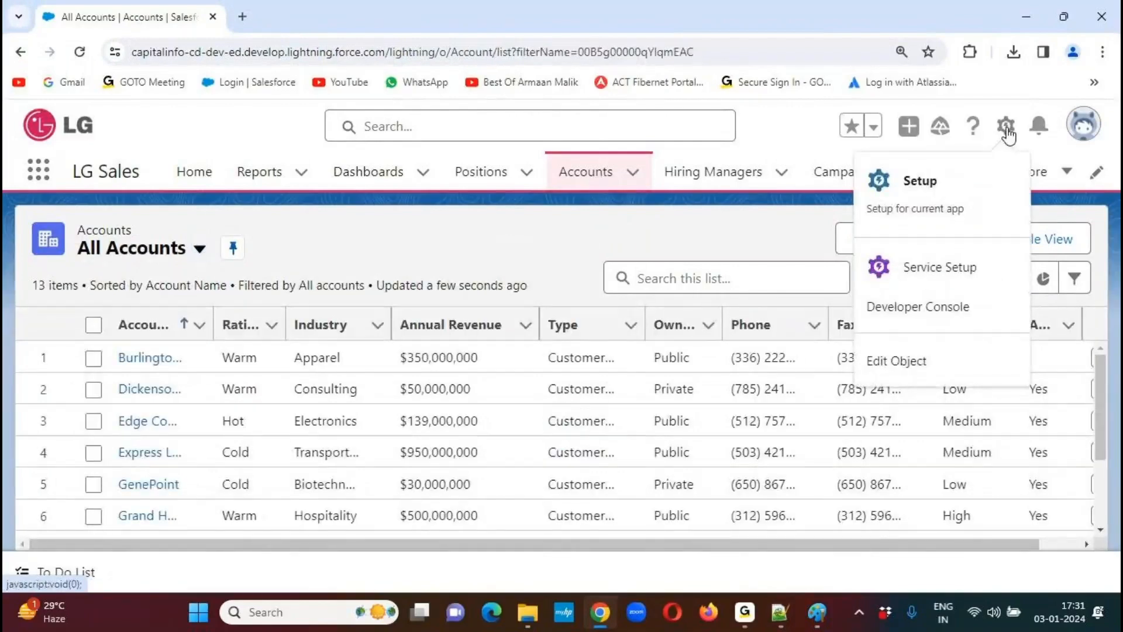
left_click(906, 370)
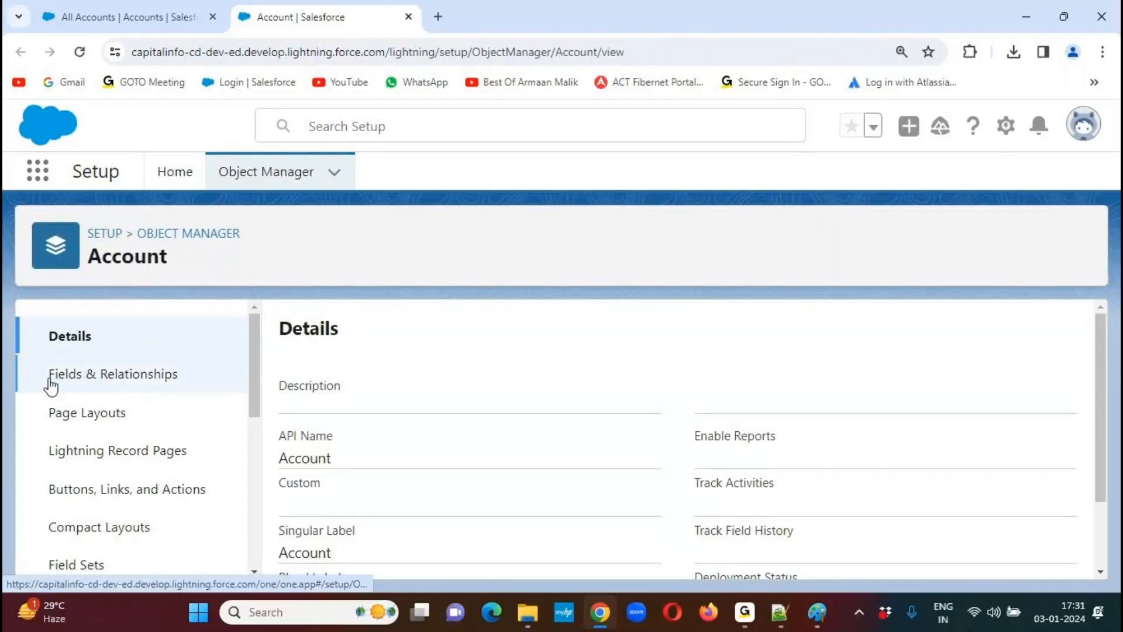
left_click(101, 384)
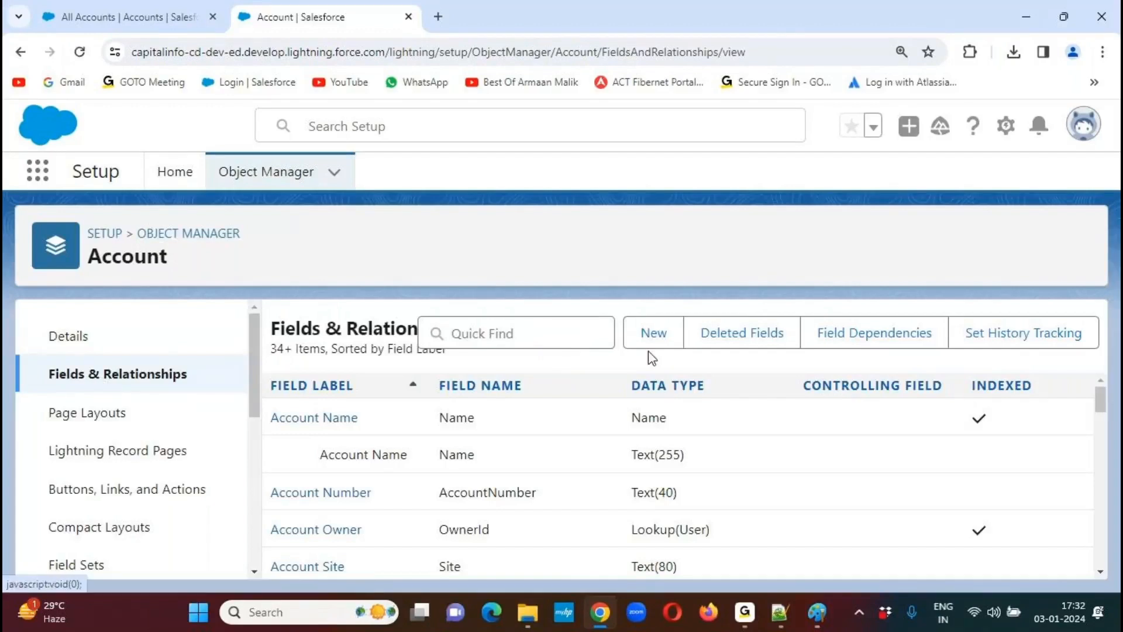
Start a new custom field on Account with the Formula data type and continue to choosing the output type
left_click(656, 344)
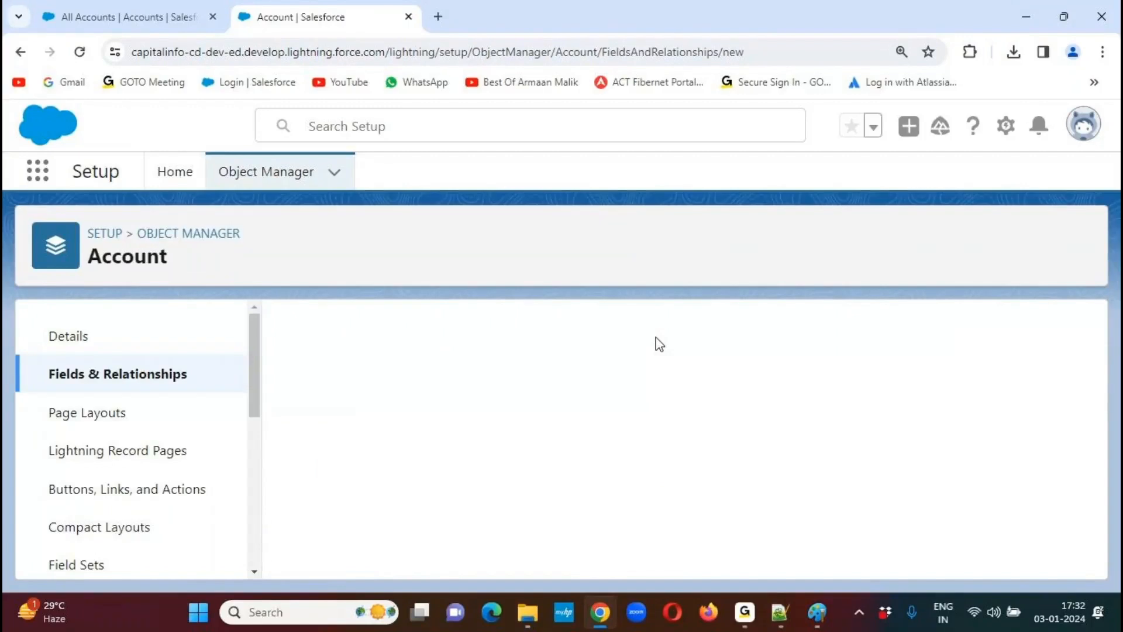
left_click_drag(1088, 332, 1065, 385)
left_click(333, 394)
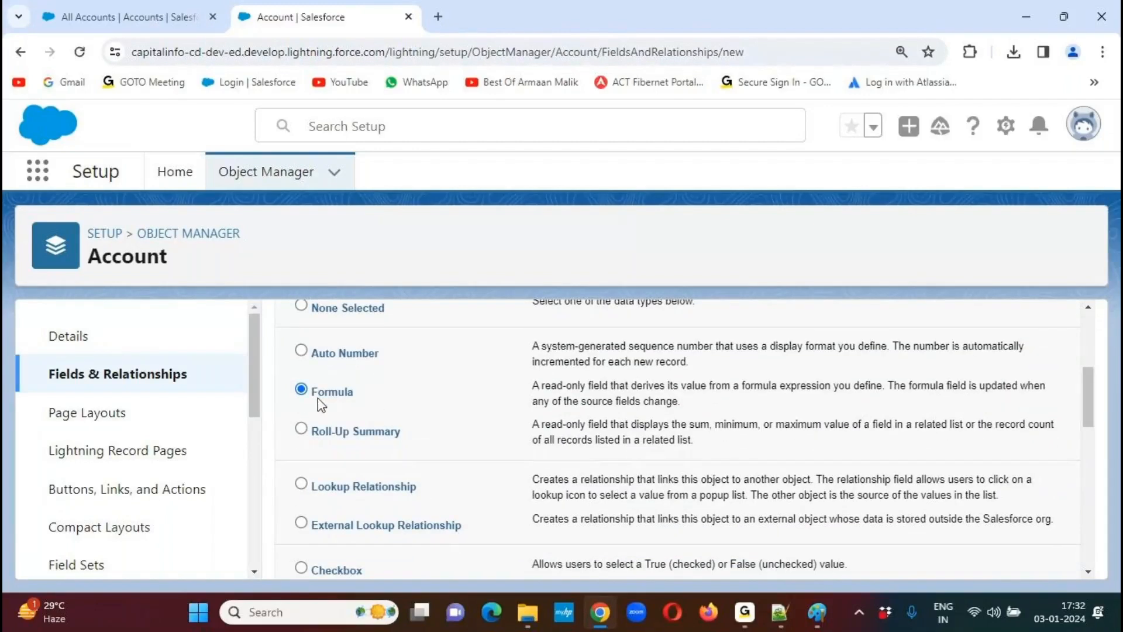
left_click_drag(1092, 410, 1091, 357)
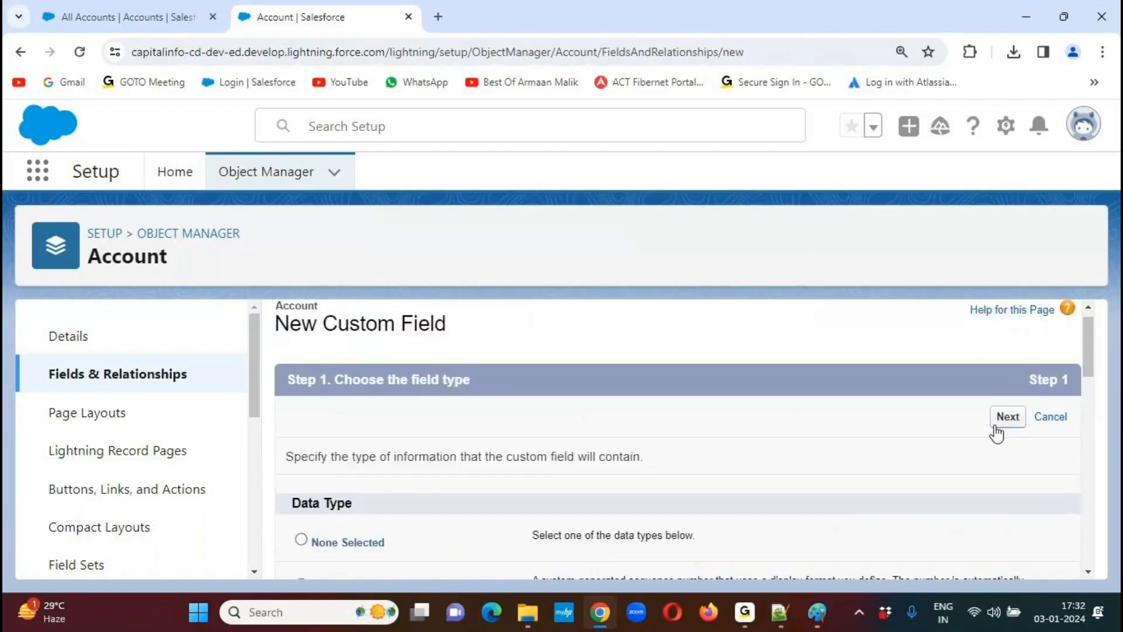
left_click(1008, 431)
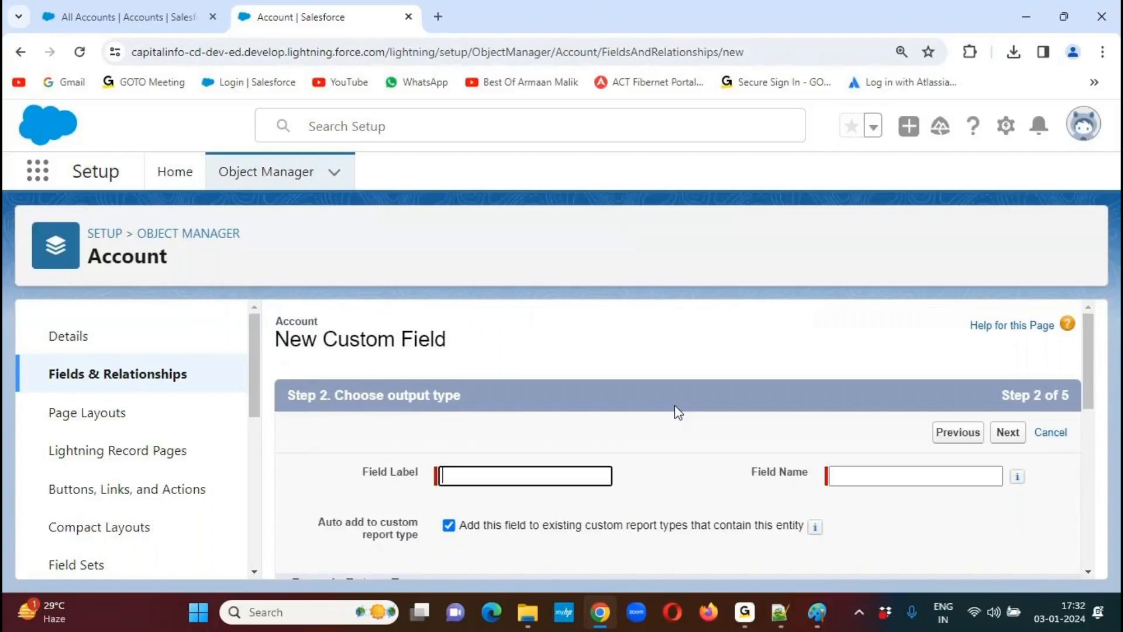
Copy "Service Tax" from the use-case notes in Notepad++ and use it as the new Account field's label in Salesforce
left_click(780, 612)
left_click_drag(957, 145, 151, 168)
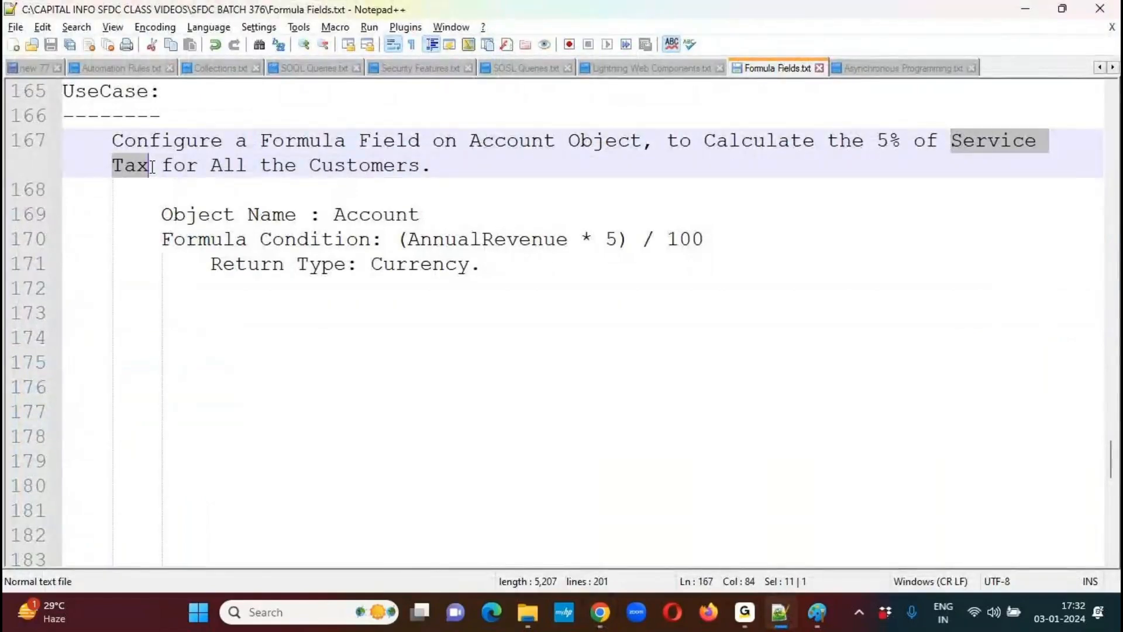
key("alt+Tab")
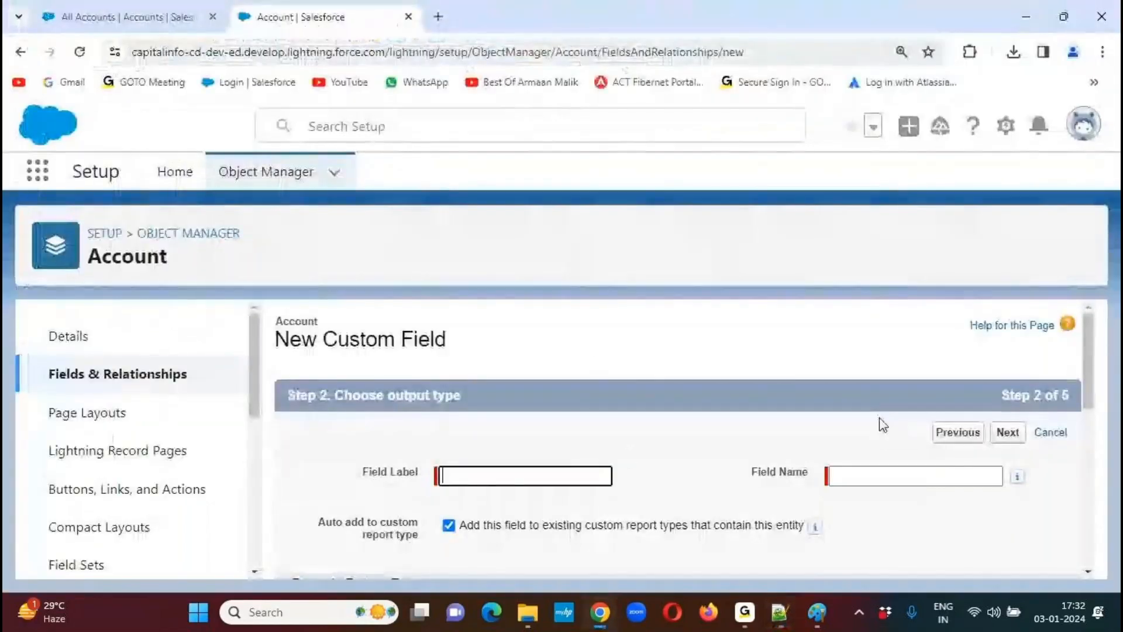
key("ctrl+v")
left_click(531, 434)
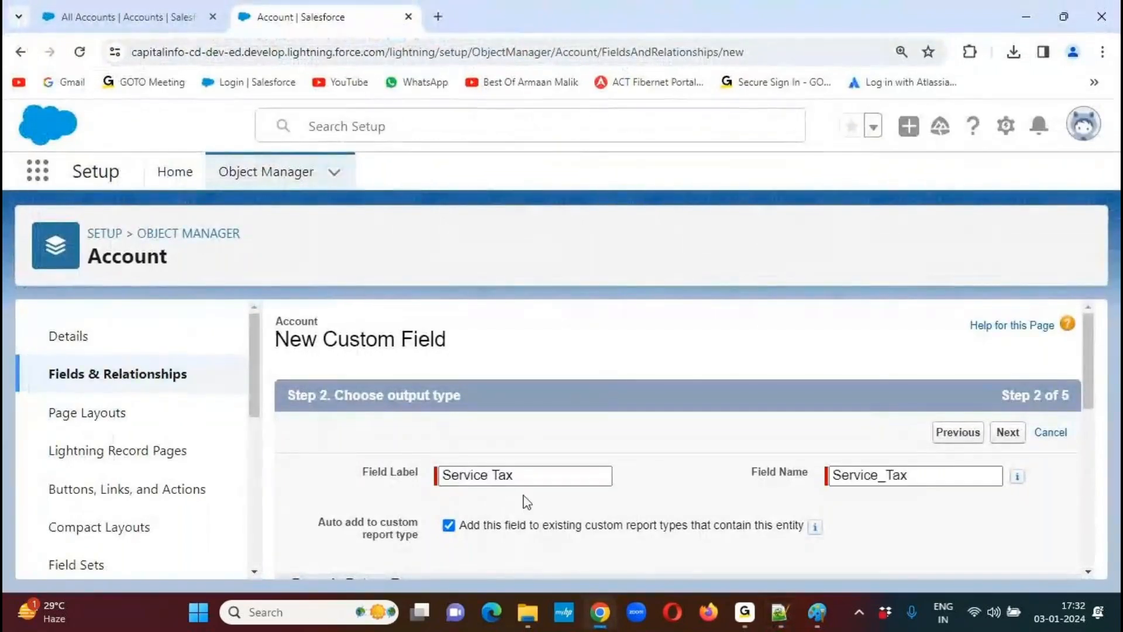
Choose Currency as the formula return type for the Service Tax field
left_click_drag(1093, 336, 1079, 422)
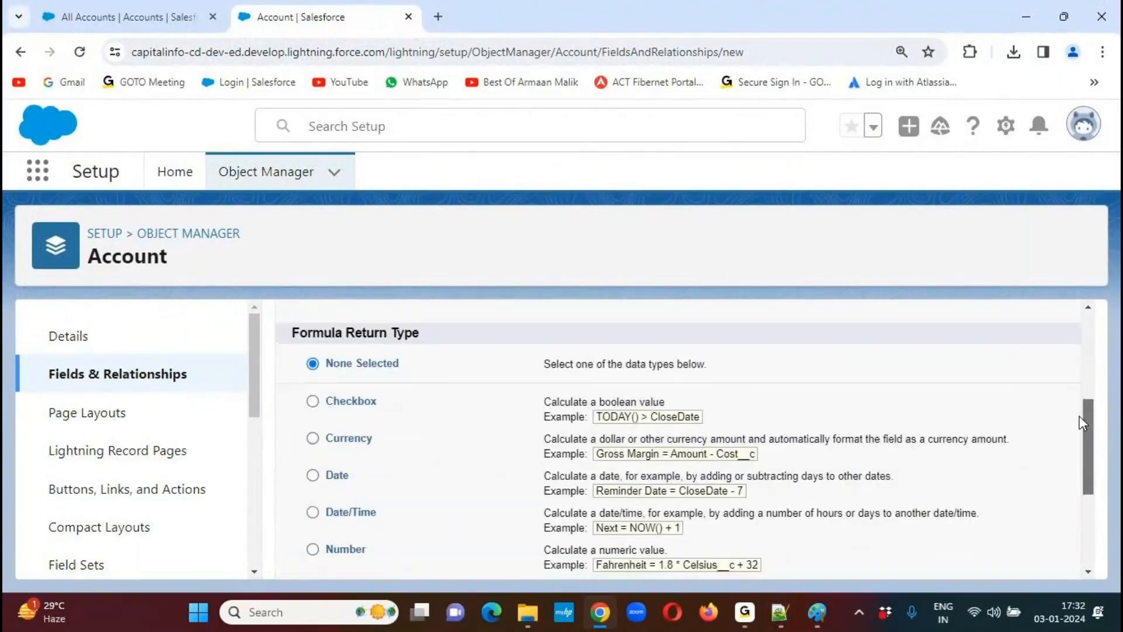
left_click_drag(290, 333, 425, 334)
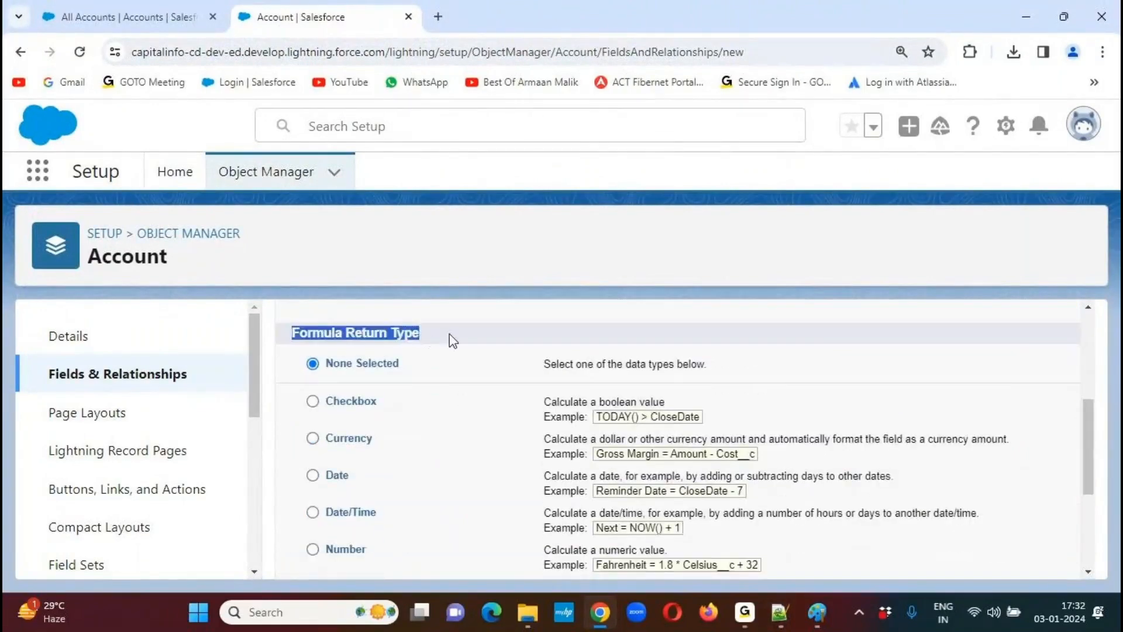
left_click(314, 438)
left_click_drag(1088, 421, 1087, 498)
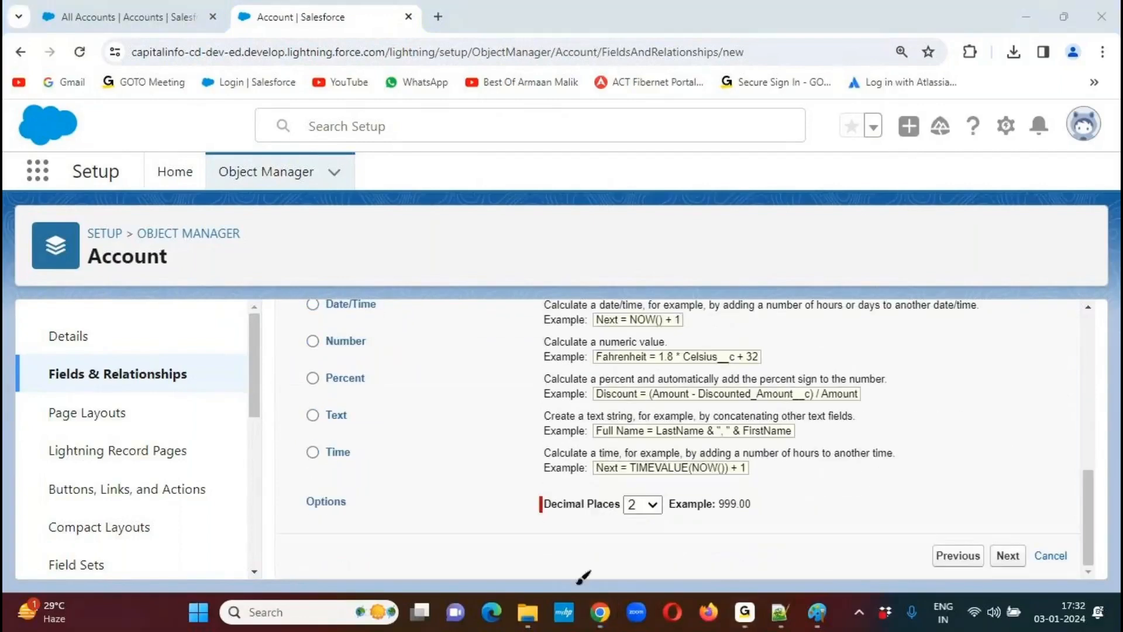
Set the field's decimal places to 0 and continue to the formula entry step
left_click_drag(533, 532, 801, 524)
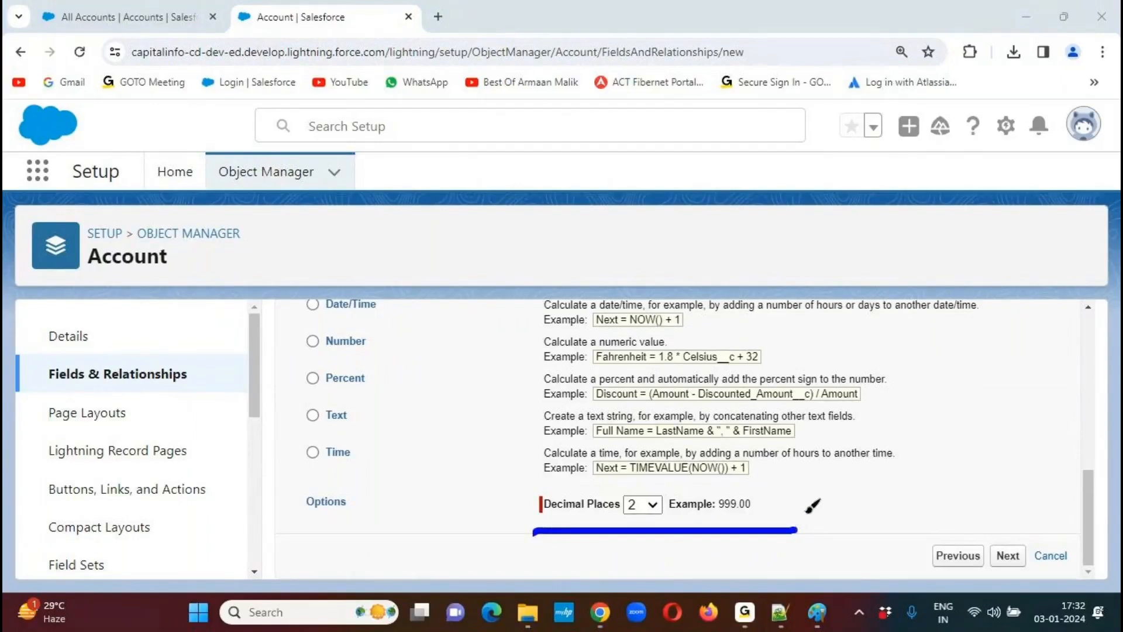
mouse_move(655, 499)
left_mouse_down()
mouse_move(638, 482)
mouse_move(624, 512)
mouse_move(657, 499)
mouse_move(653, 479)
left_mouse_up()
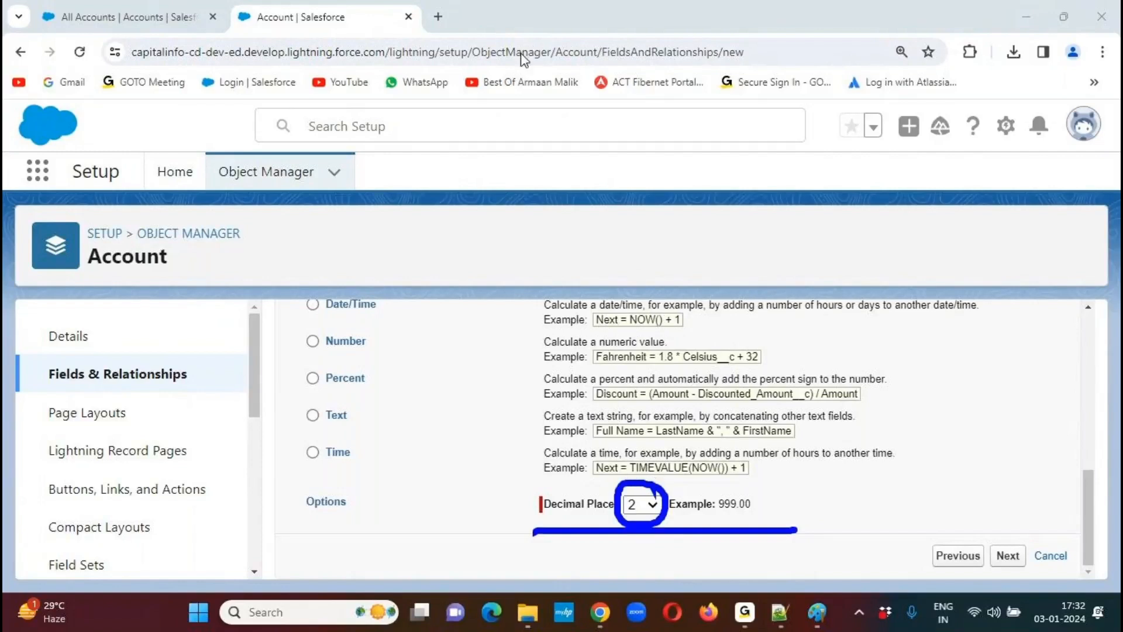
key("Escape")
left_click(657, 509)
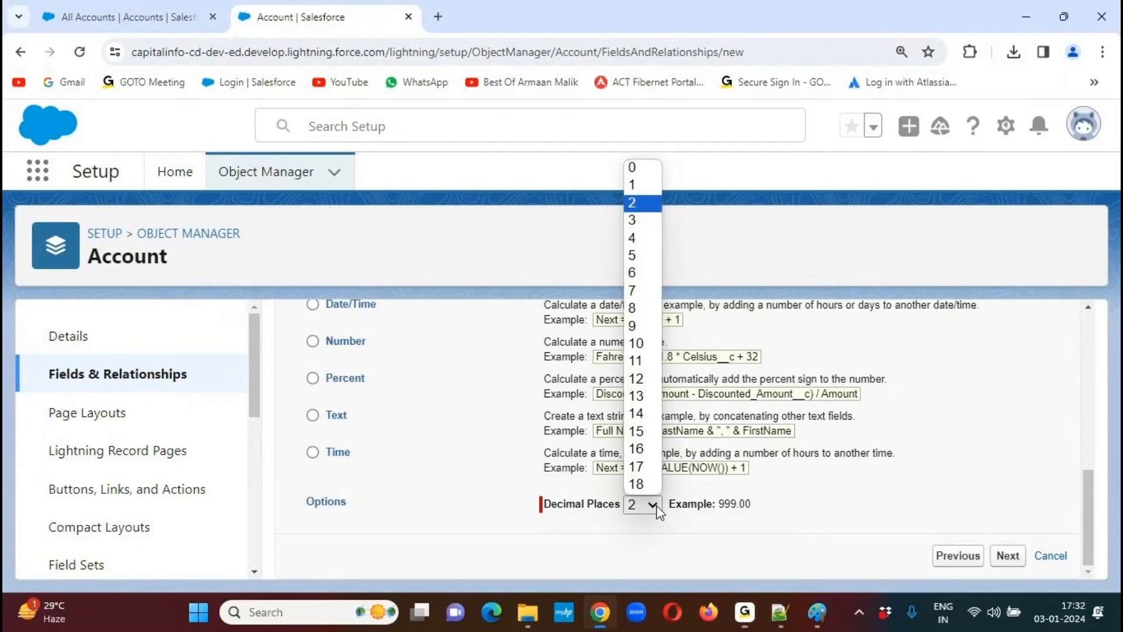
left_click(639, 174)
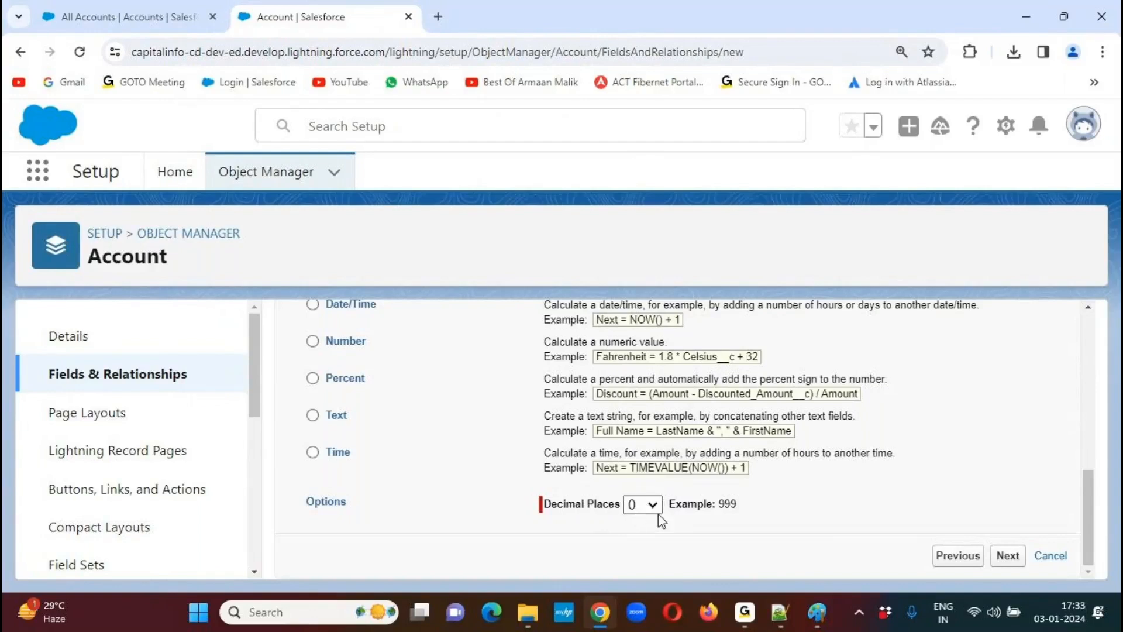
left_click(1008, 556)
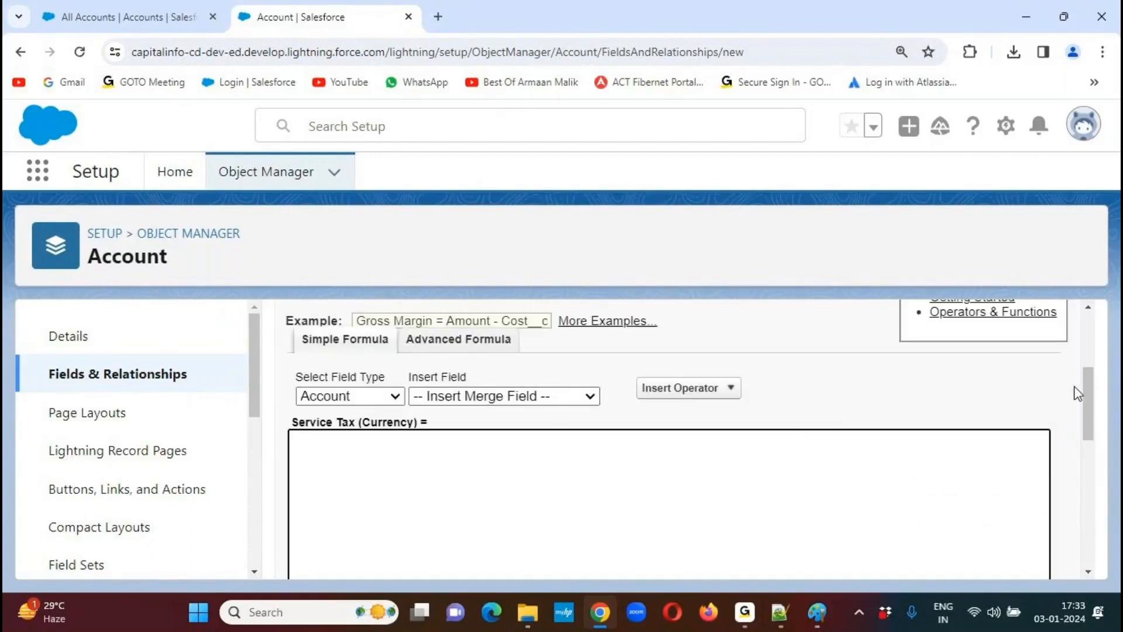
Examine the formula editor area and its Simple Formula and Advanced Formula modes
scroll(1095, 390, "up", 1)
mouse_move(1096, 390)
left_mouse_down()
mouse_move(1094, 405)
mouse_move(1086, 379)
left_mouse_up()
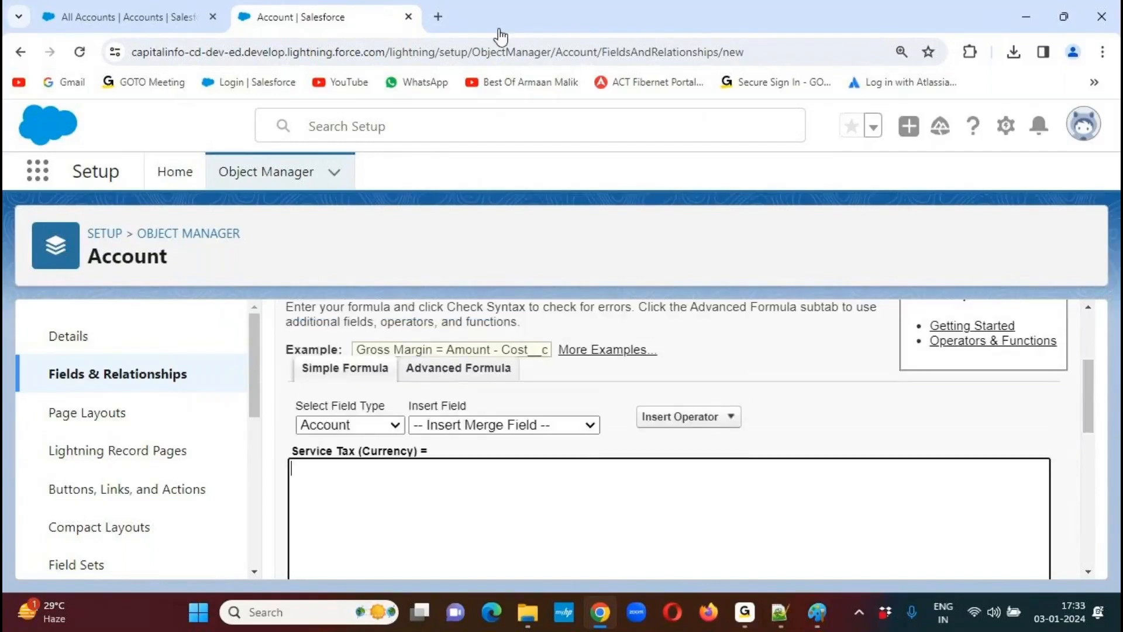
mouse_move(285, 350)
left_mouse_down()
mouse_move(633, 348)
mouse_move(936, 303)
mouse_move(1020, 303)
left_mouse_up()
mouse_move(773, 350)
left_mouse_down()
mouse_move(1024, 350)
mouse_move(1063, 416)
mouse_move(1034, 629)
left_mouse_up()
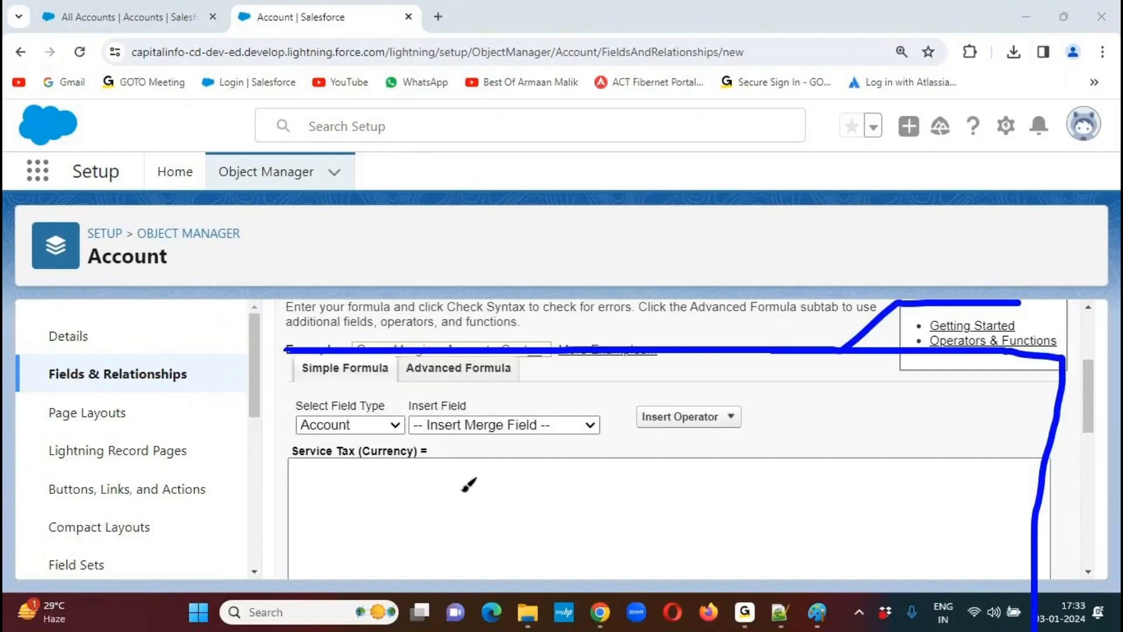
left_click_drag(286, 349, 288, 576)
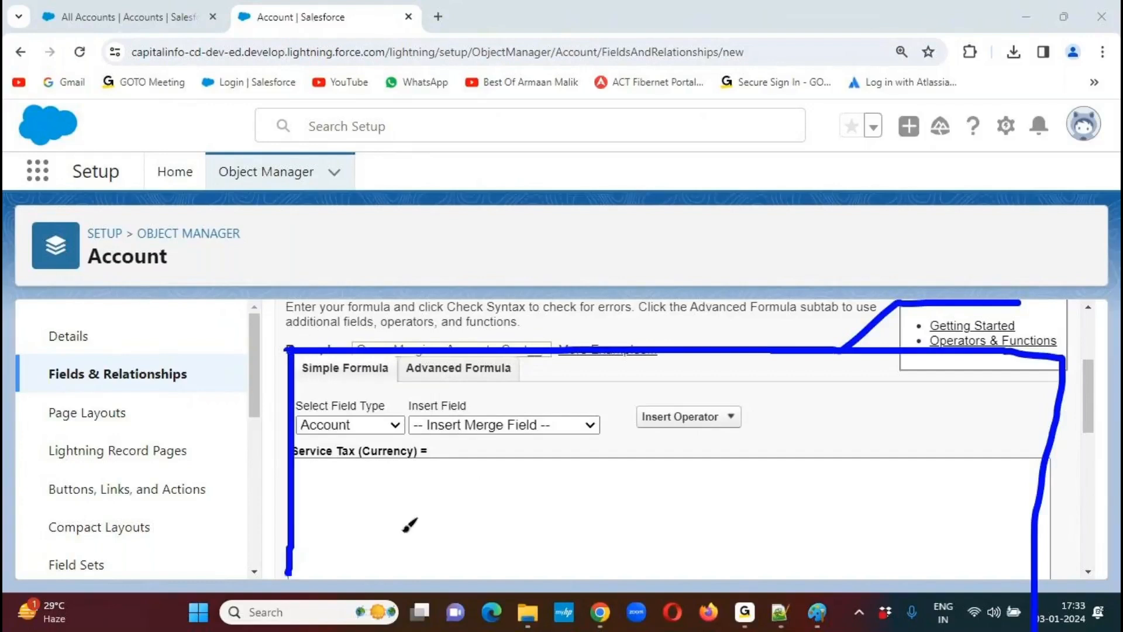
mouse_move(395, 358)
left_mouse_down()
mouse_move(358, 353)
mouse_move(299, 383)
mouse_move(398, 368)
mouse_move(388, 348)
left_mouse_up()
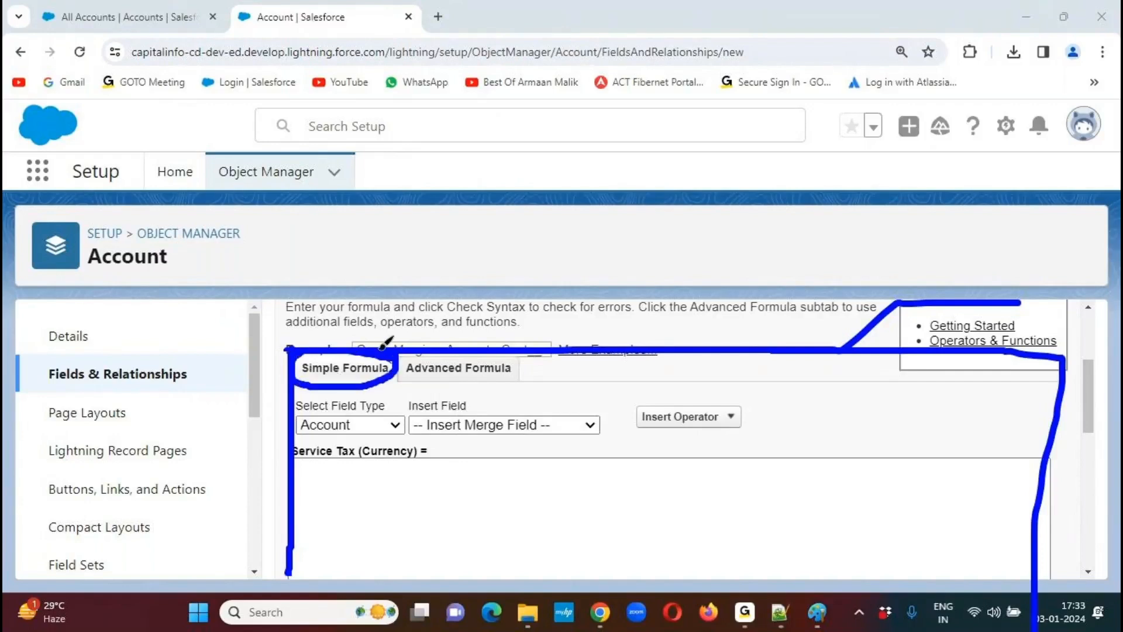
mouse_move(518, 351)
left_mouse_down()
mouse_move(418, 350)
mouse_move(511, 382)
mouse_move(525, 368)
mouse_move(519, 354)
left_mouse_up()
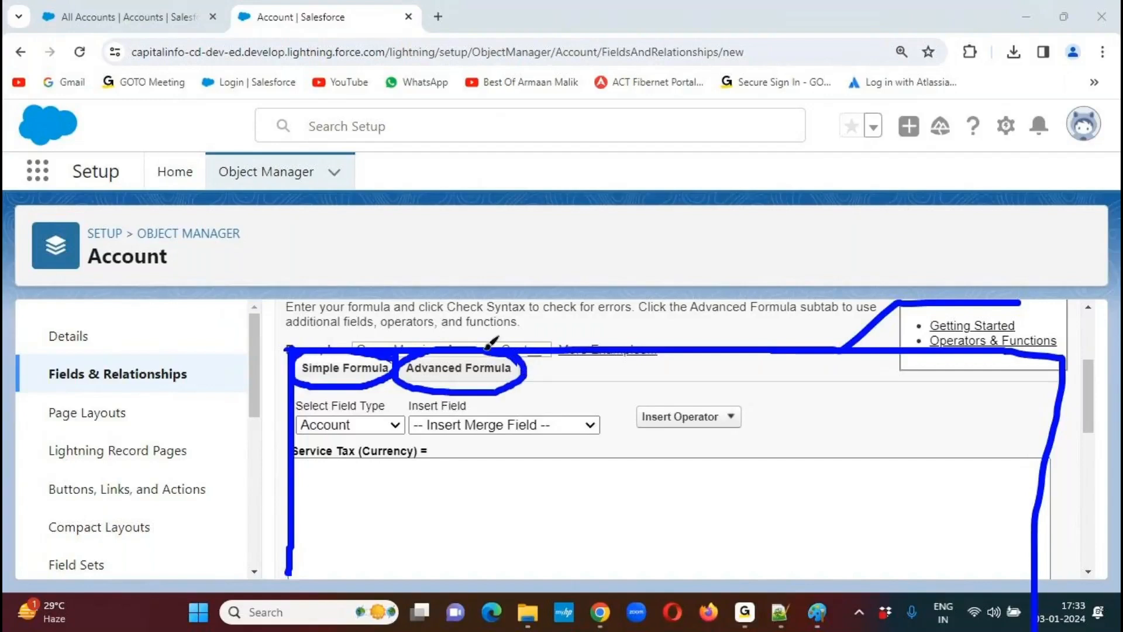
left_click_drag(318, 330, 357, 315)
mouse_move(450, 331)
left_mouse_down()
mouse_move(462, 347)
mouse_move(491, 319)
left_mouse_up()
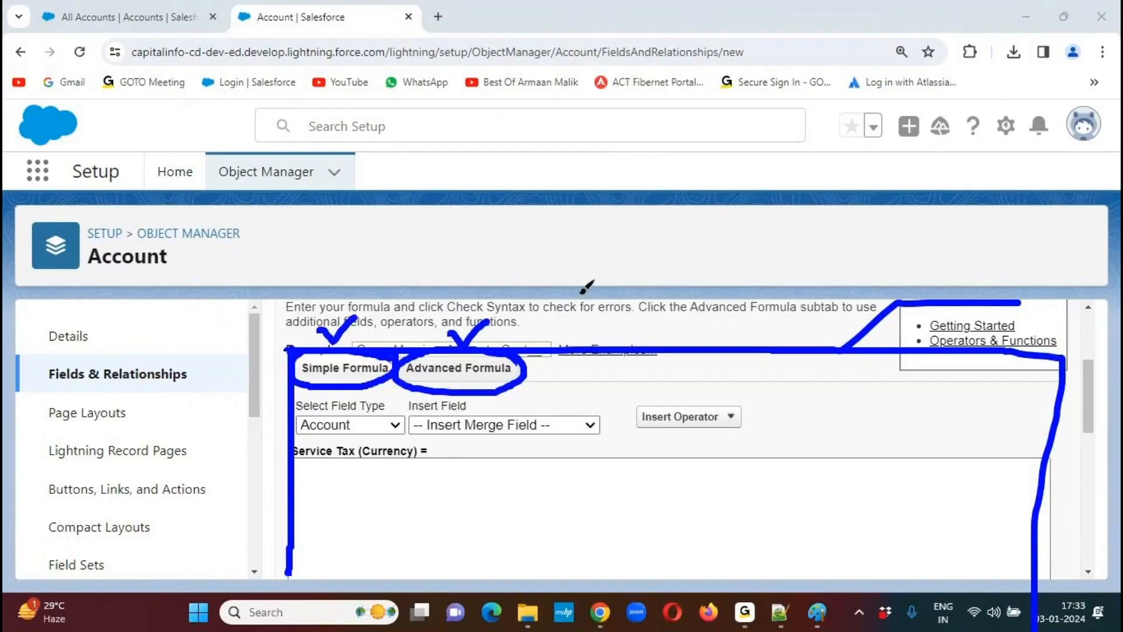
left_click(520, 22)
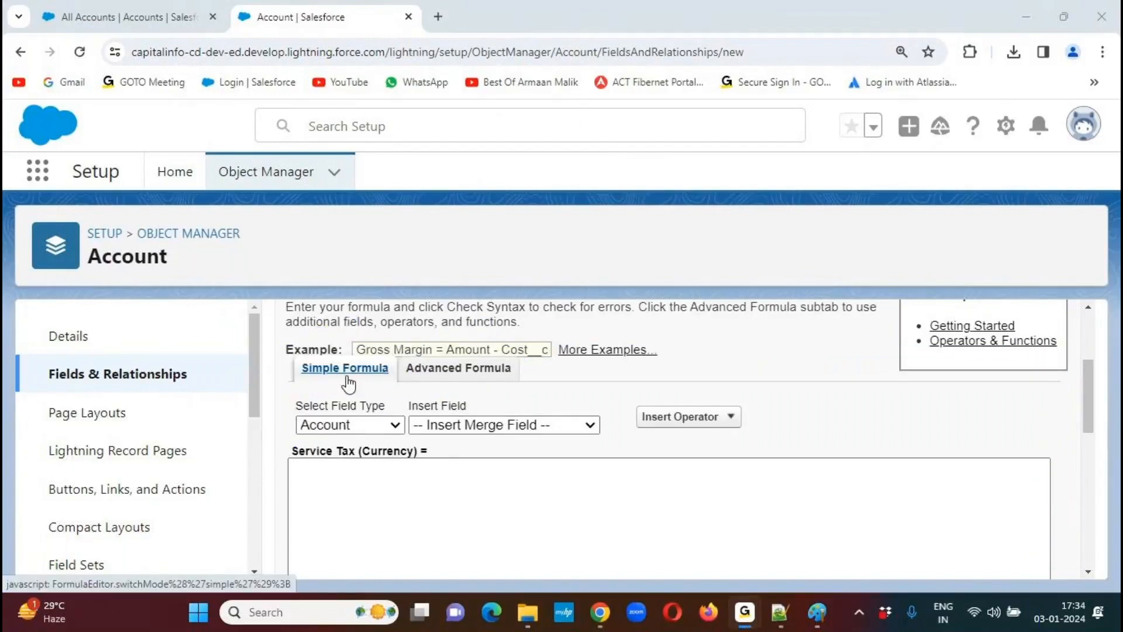
Review the field types, merge fields and operators offered by the Simple Formula editor without inserting anything
left_click(1092, 388)
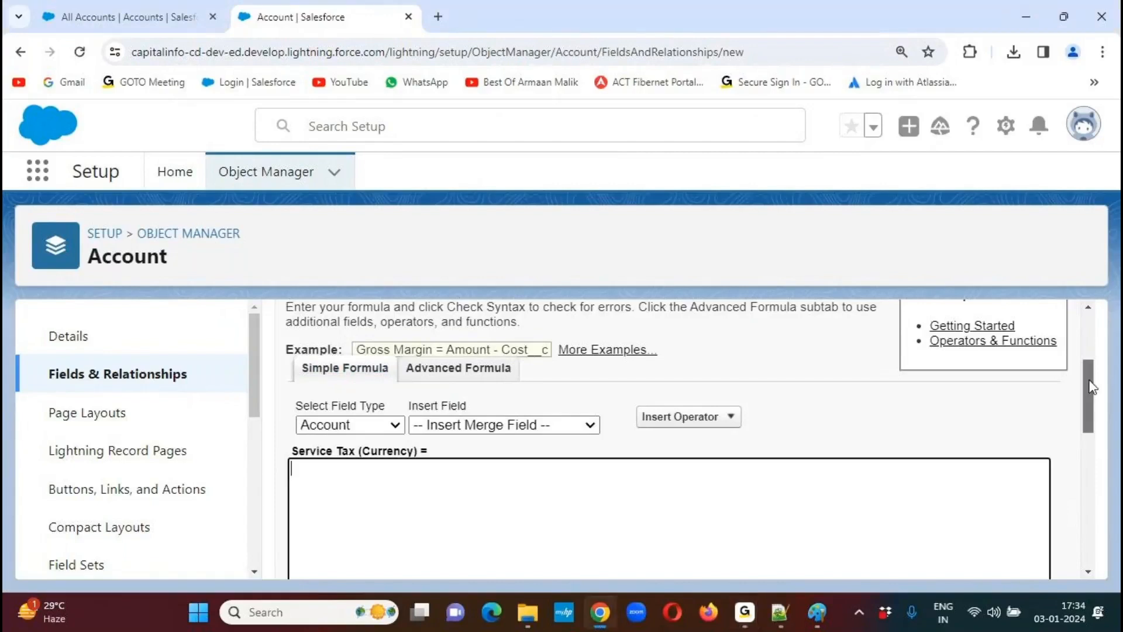
scroll(1092, 387, "down", 1)
left_click_drag(296, 360, 397, 389)
left_click(394, 383)
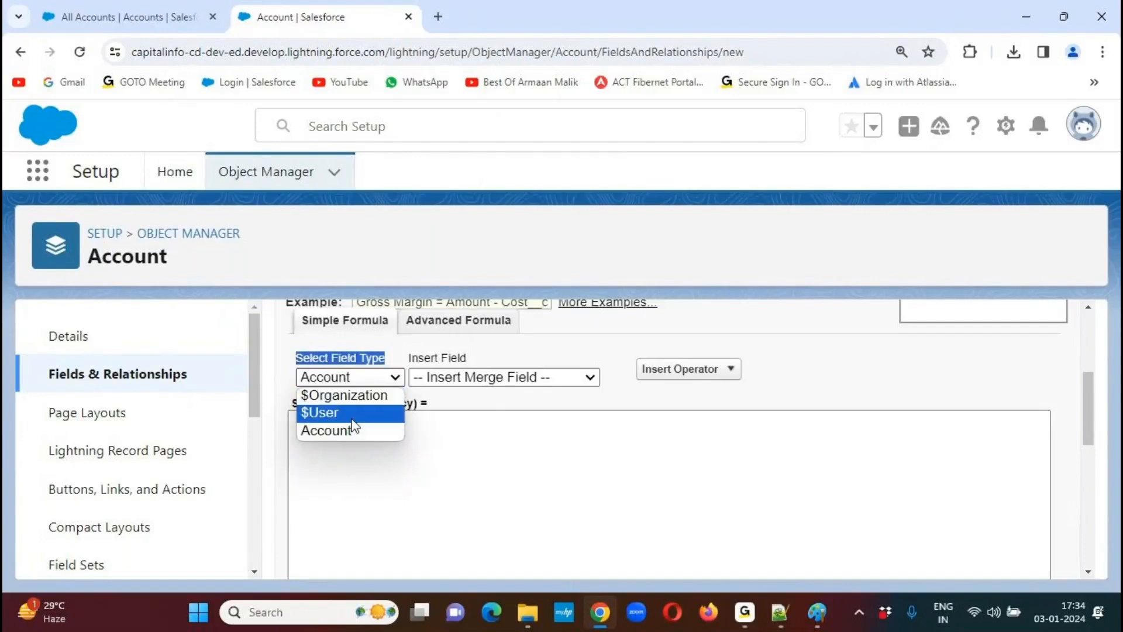
left_click(560, 377)
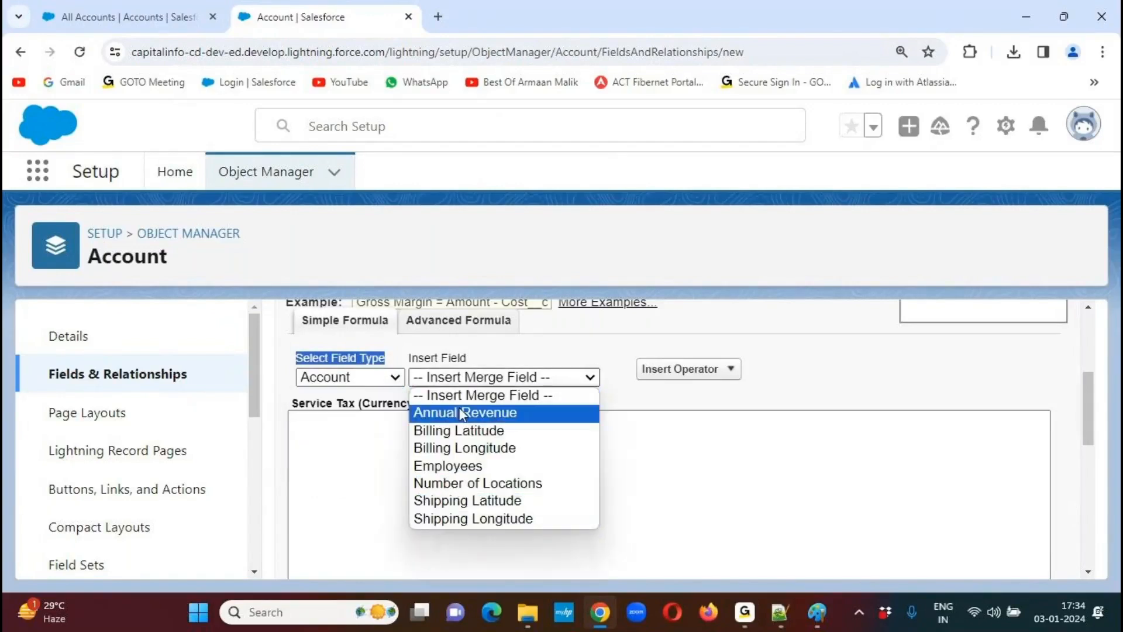
left_click(795, 389)
left_click(731, 375)
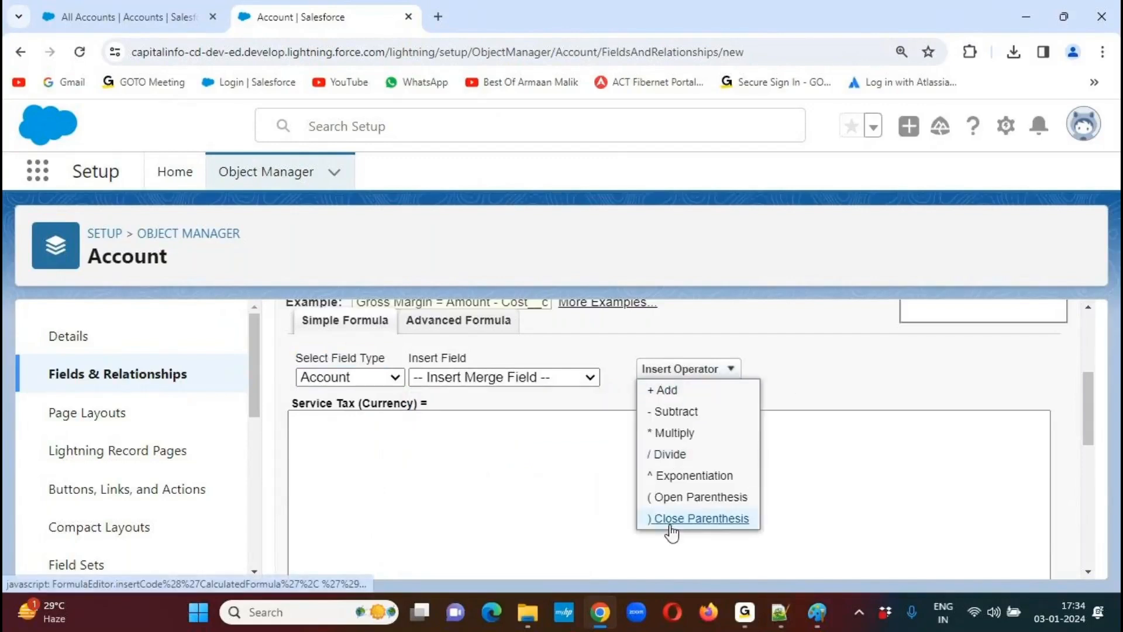
left_click(833, 345)
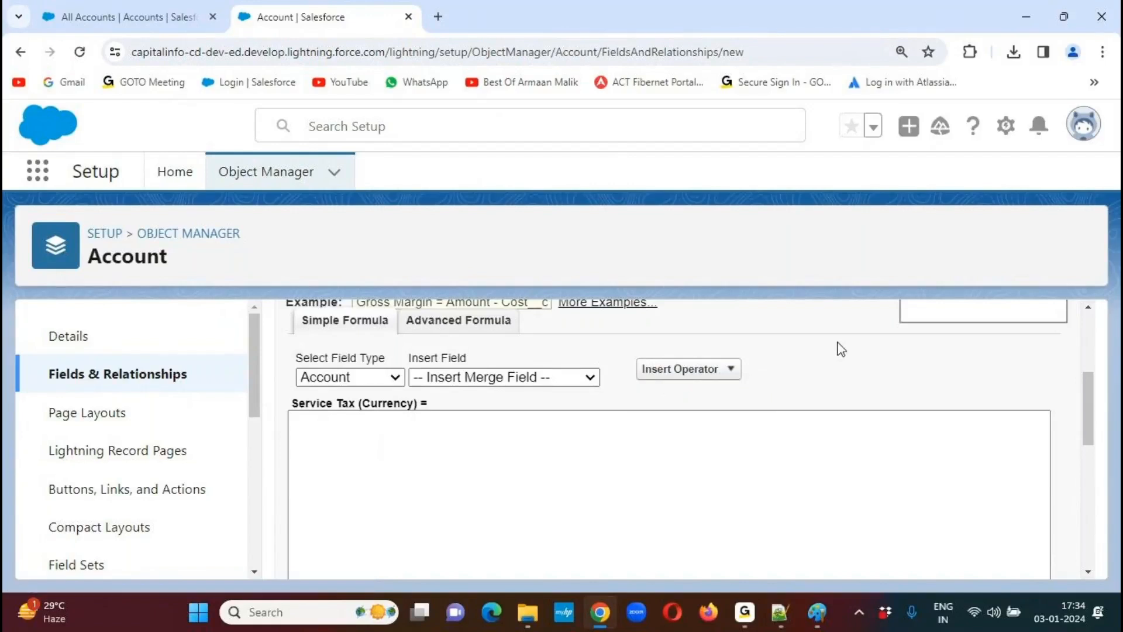
Switch the Service Tax formula to Advanced Formula mode and open the Insert Field dialog
left_click(455, 322)
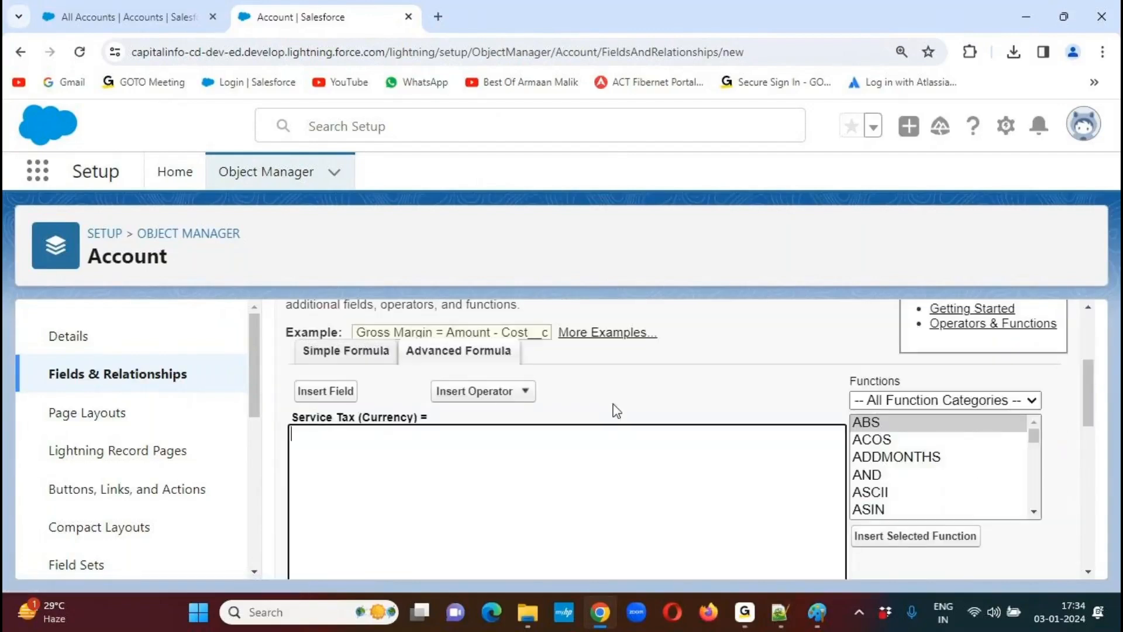
mouse_move(1090, 371)
left_mouse_down()
mouse_move(1083, 403)
mouse_move(1084, 364)
left_mouse_up()
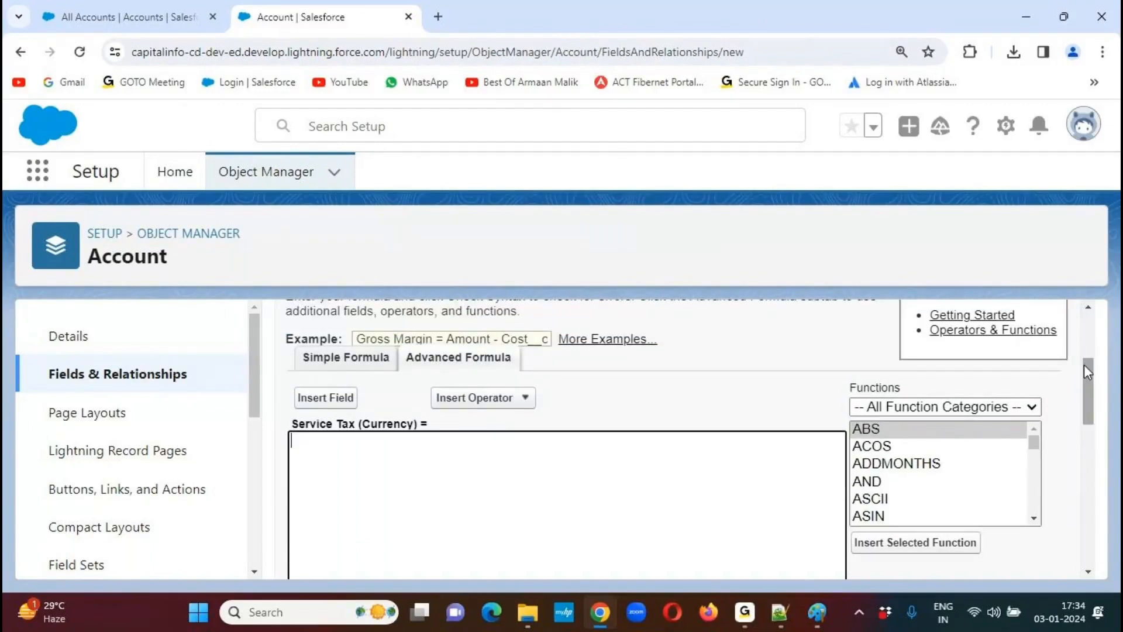
left_click(325, 399)
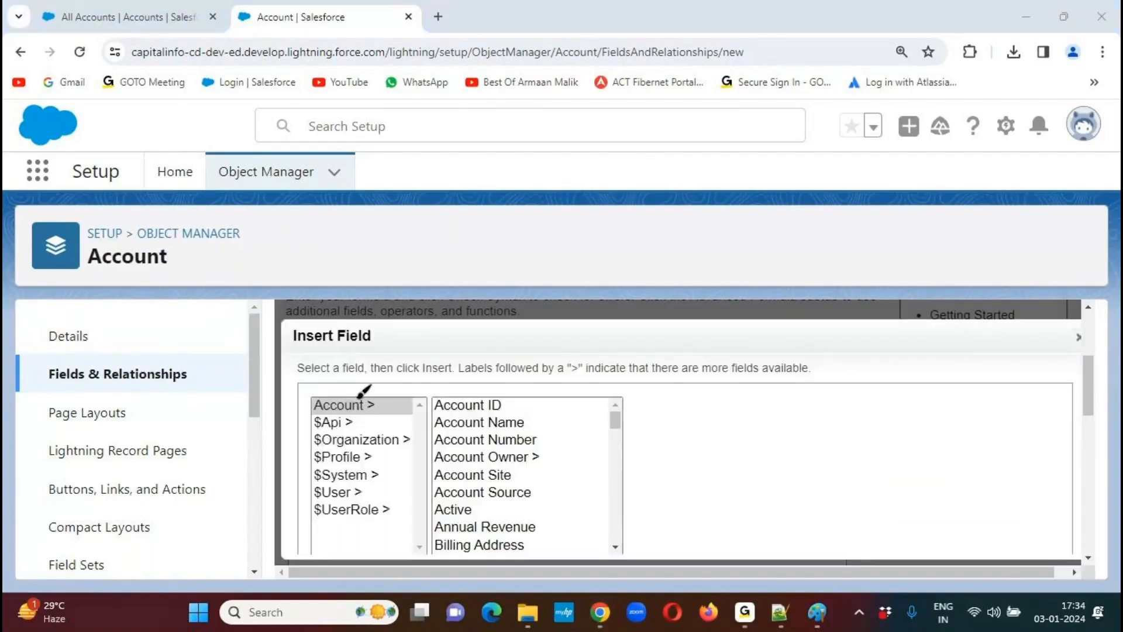
Examine the source categories and Account's fields in the Insert Field dialog, and close it without inserting a field
mouse_move(353, 367)
left_mouse_down()
mouse_move(377, 387)
mouse_move(365, 409)
mouse_move(401, 412)
left_mouse_up()
left_click_drag(358, 502, 395, 486)
mouse_move(352, 452)
left_mouse_down()
mouse_move(396, 461)
mouse_move(374, 474)
mouse_move(413, 475)
left_mouse_up()
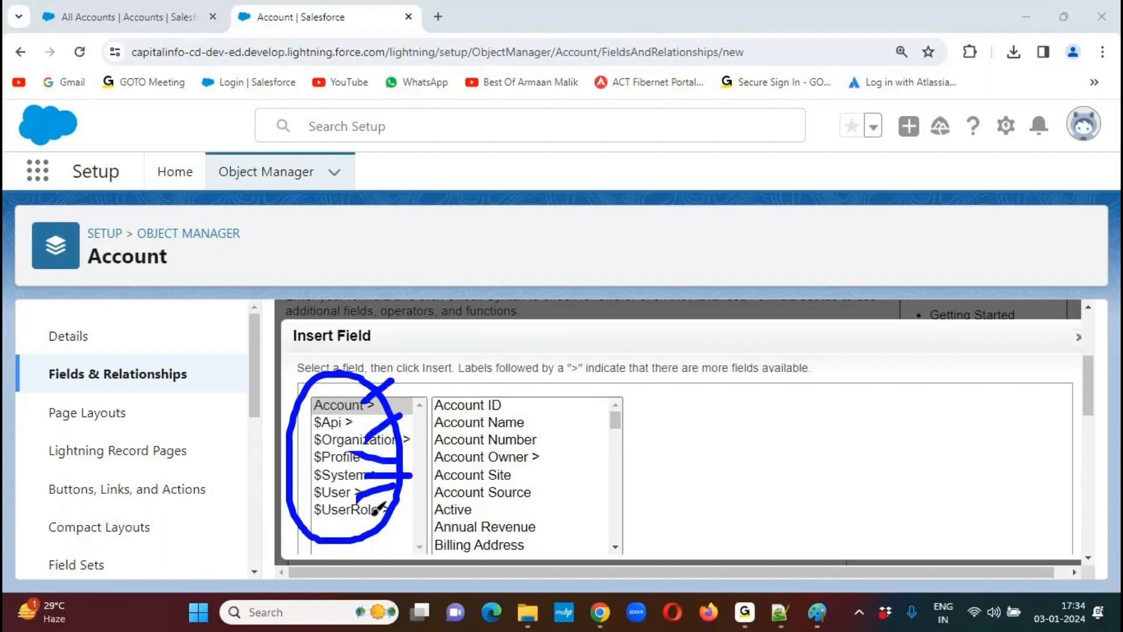
left_click_drag(377, 514, 418, 516)
left_click_drag(350, 423, 400, 415)
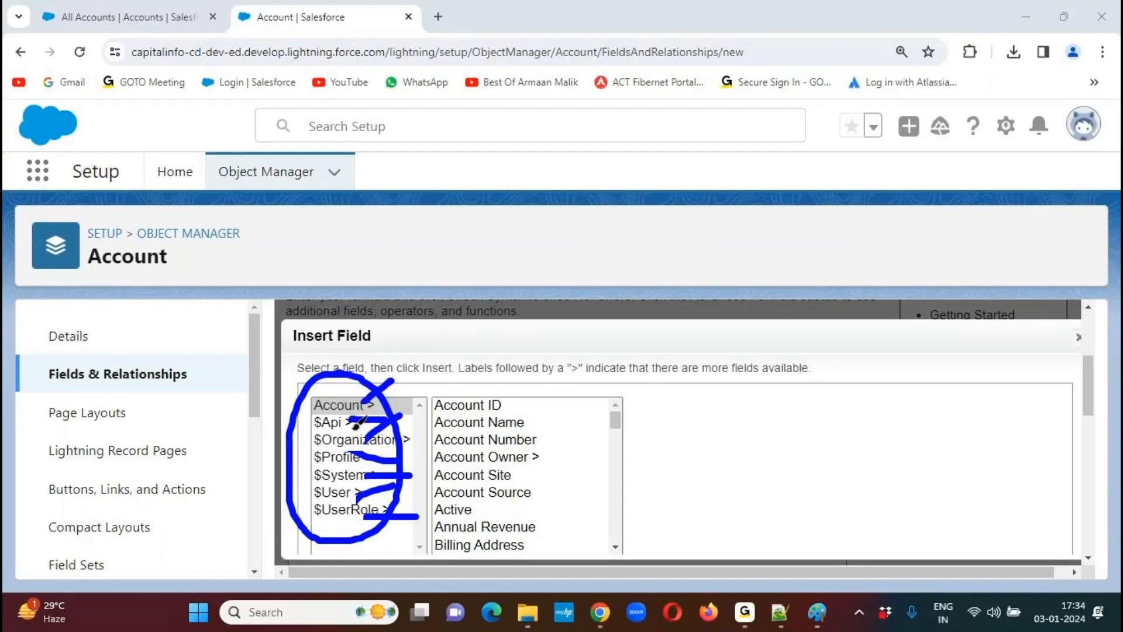
mouse_move(508, 390)
left_mouse_down()
mouse_move(431, 466)
mouse_move(463, 560)
mouse_move(543, 395)
left_mouse_up()
key("Escape")
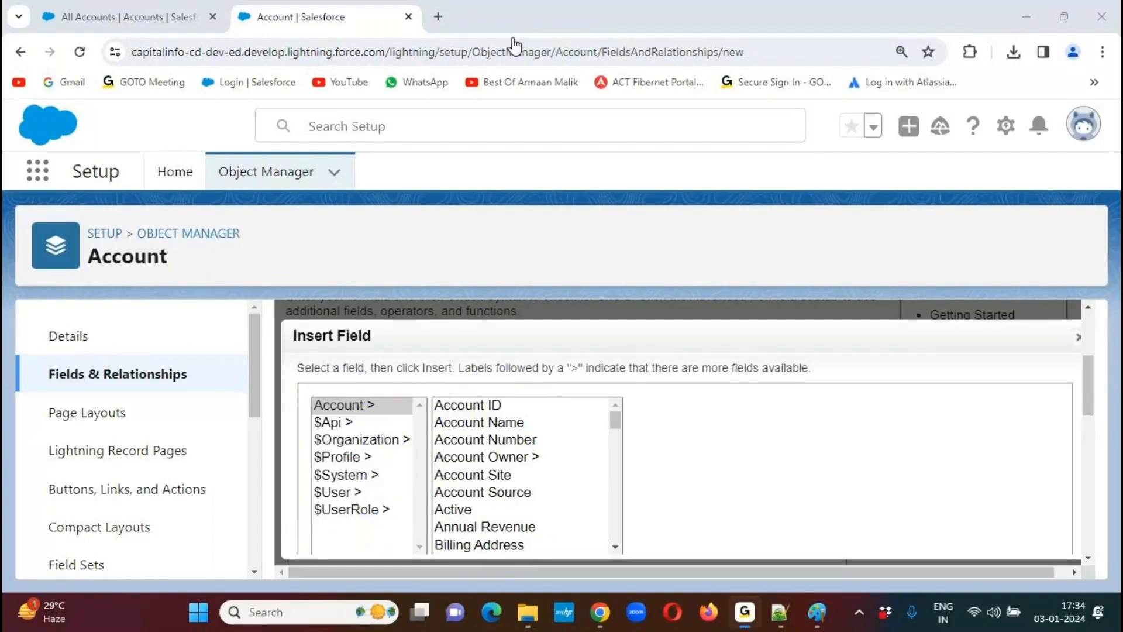
left_click(354, 408)
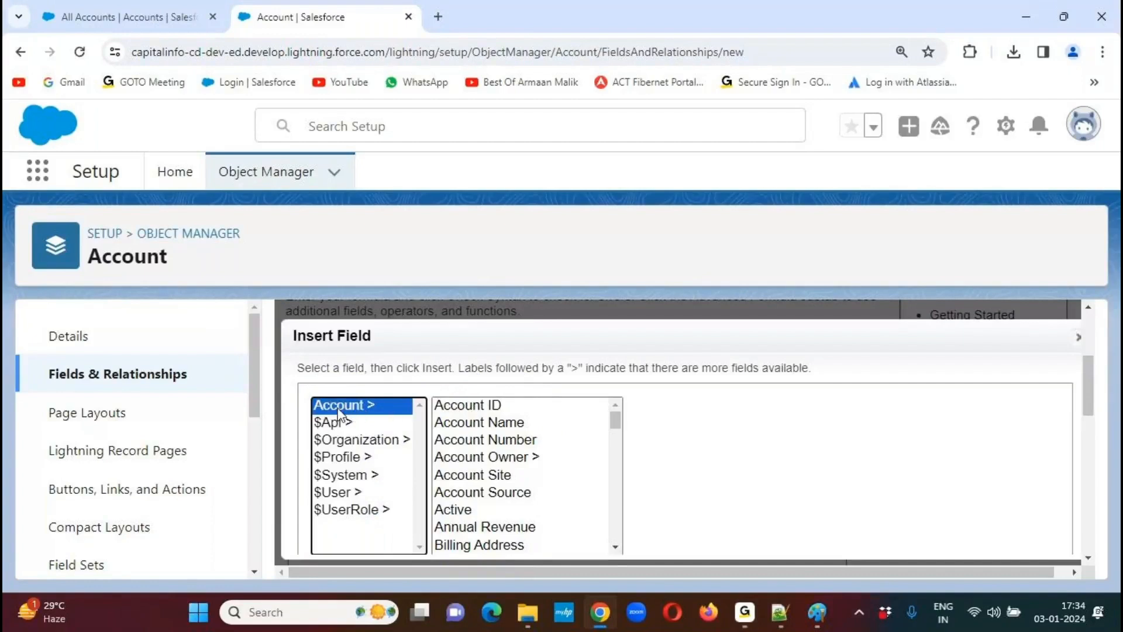
left_click(617, 420)
mouse_move(619, 422)
left_mouse_down()
mouse_move(612, 549)
mouse_move(612, 413)
left_mouse_up()
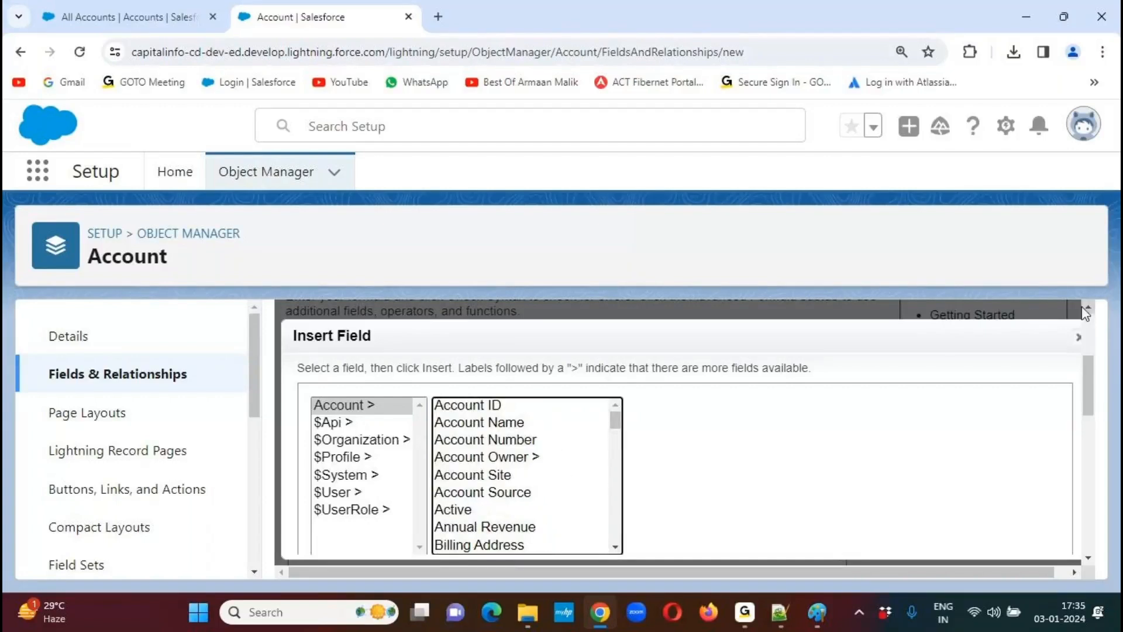
left_click(1078, 340)
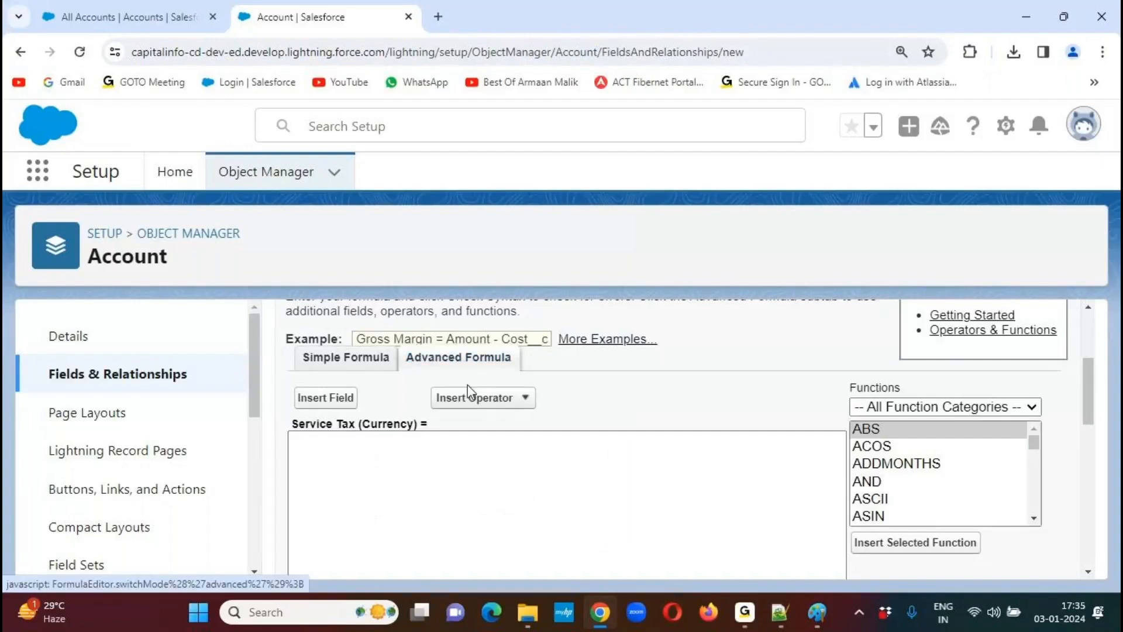
Review the operators offered by the Advanced Formula editor, and close the list without inserting one
scroll(1090, 400, "down", 1)
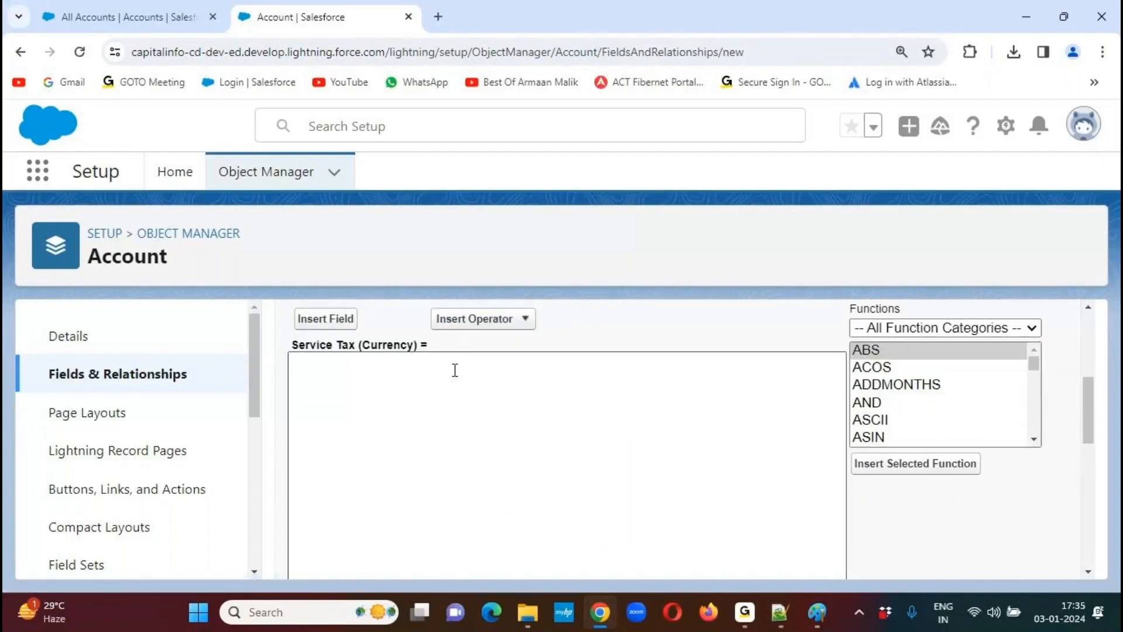
left_click(530, 323)
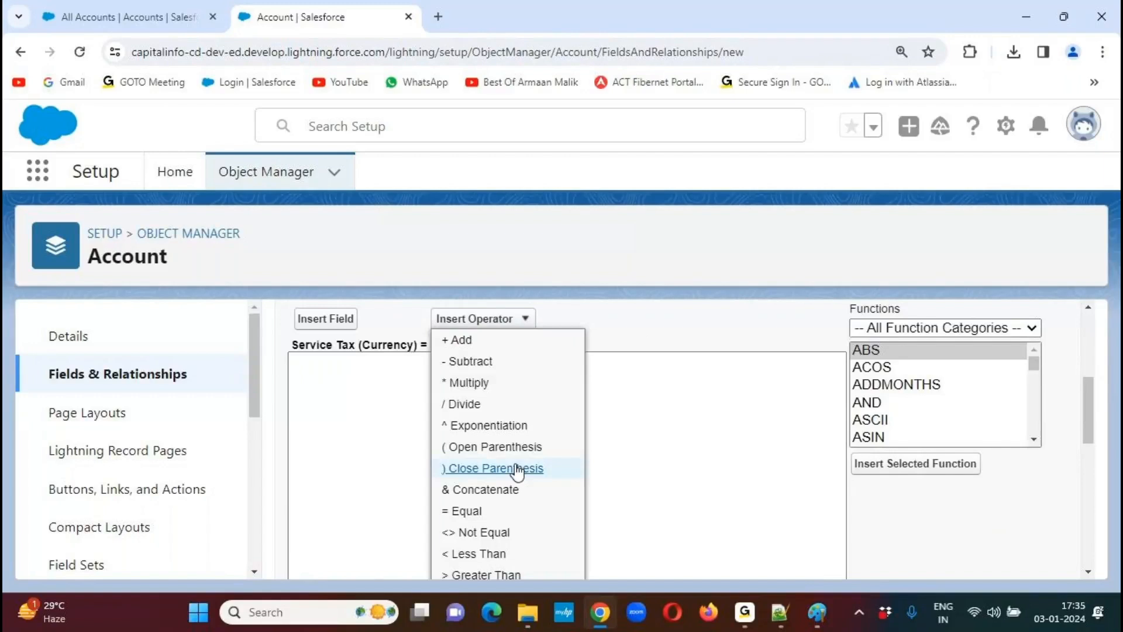
scroll(515, 468, "down", 6)
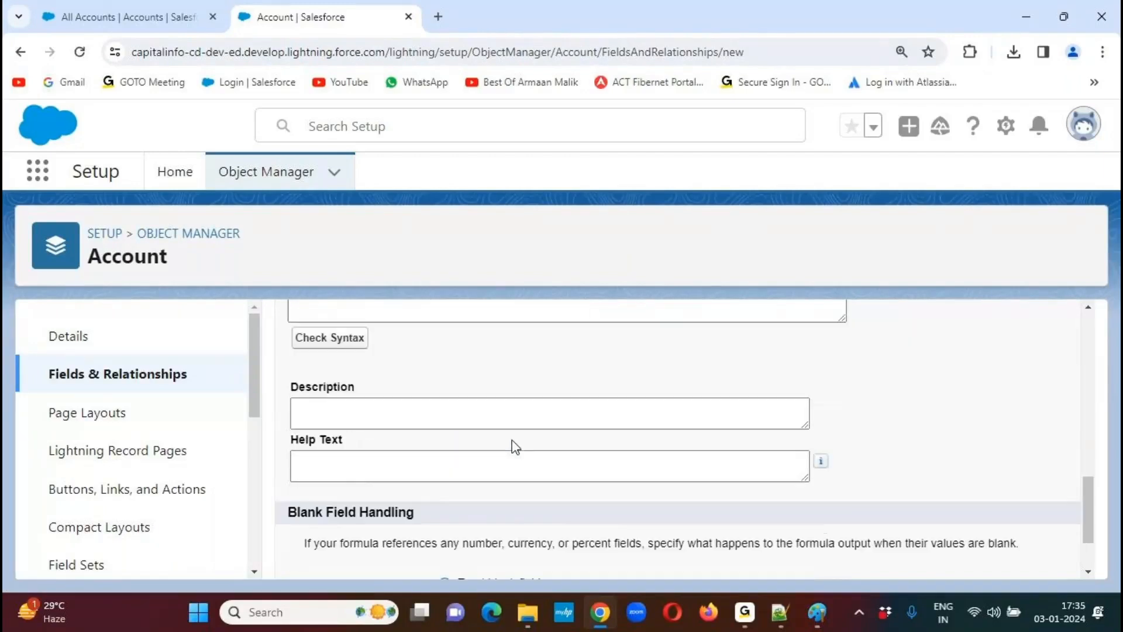
left_click_drag(1088, 524, 1084, 402)
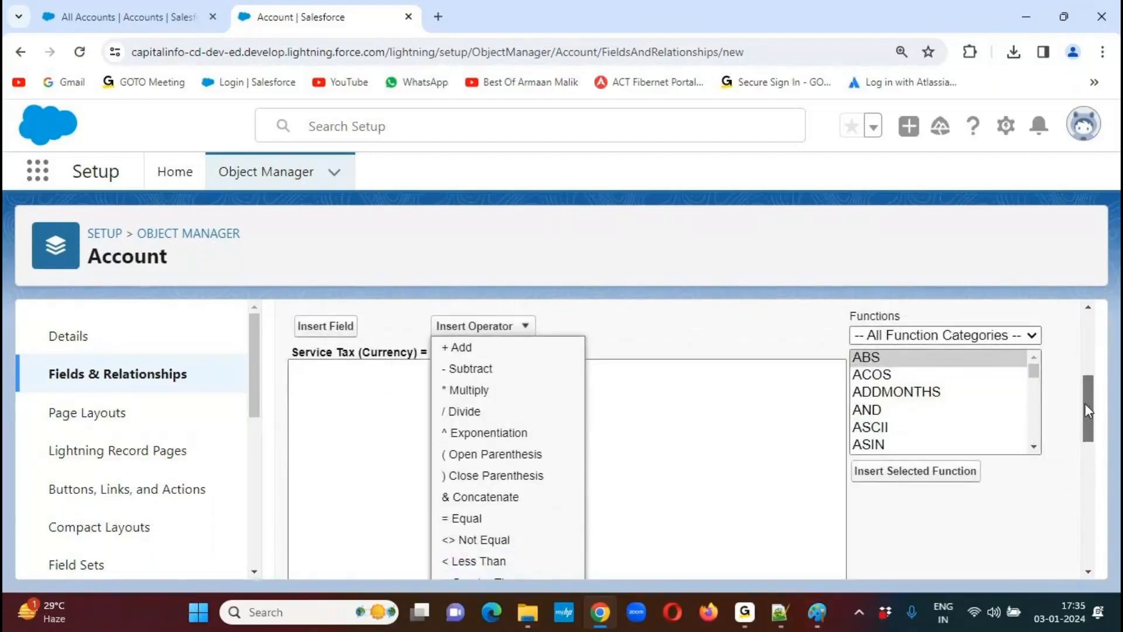
left_click_drag(1085, 402, 1076, 381)
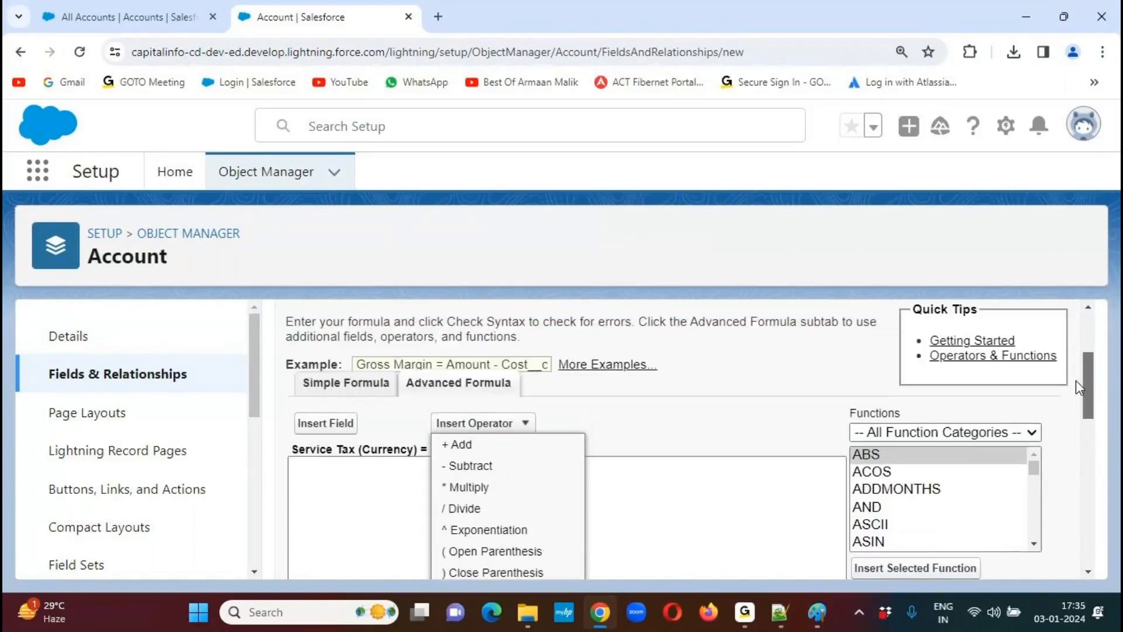
left_click(735, 375)
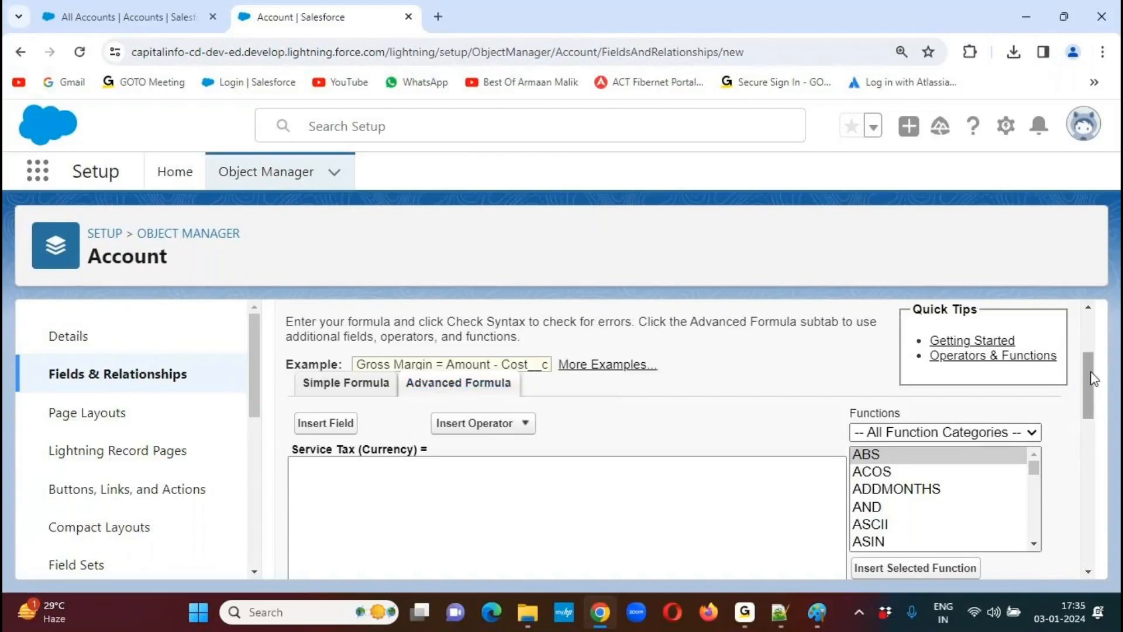
Switch to the Formula Fields notes in Notepad++, read the Service Tax formula condition, and return to the Salesforce formula editor
scroll(1091, 379, "down", 2)
left_click(780, 617)
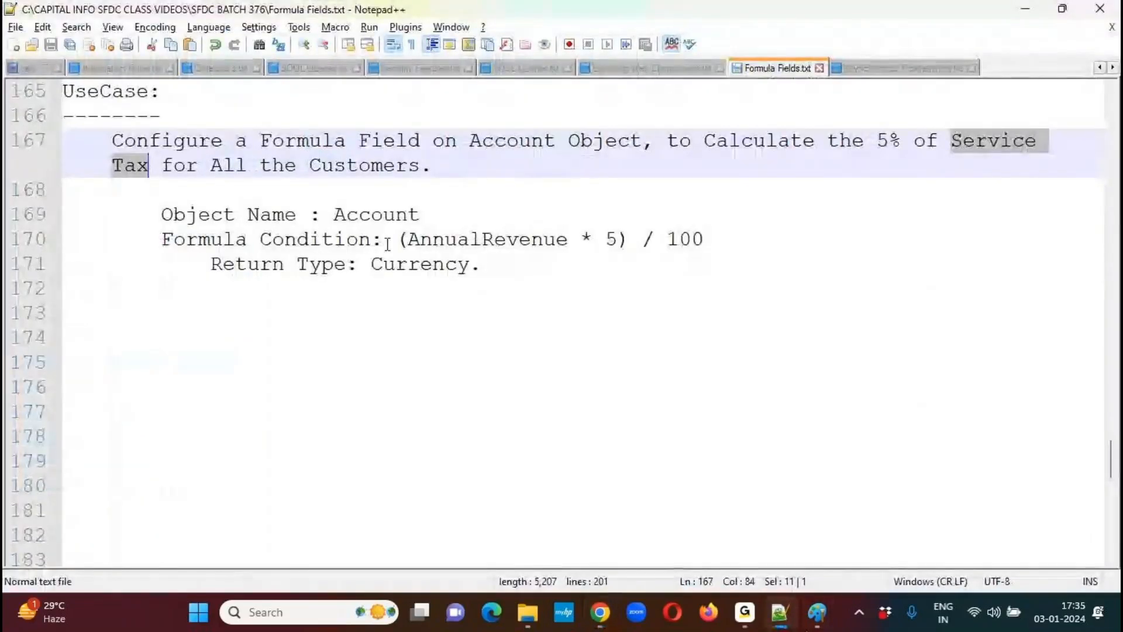
left_click_drag(398, 240, 751, 244)
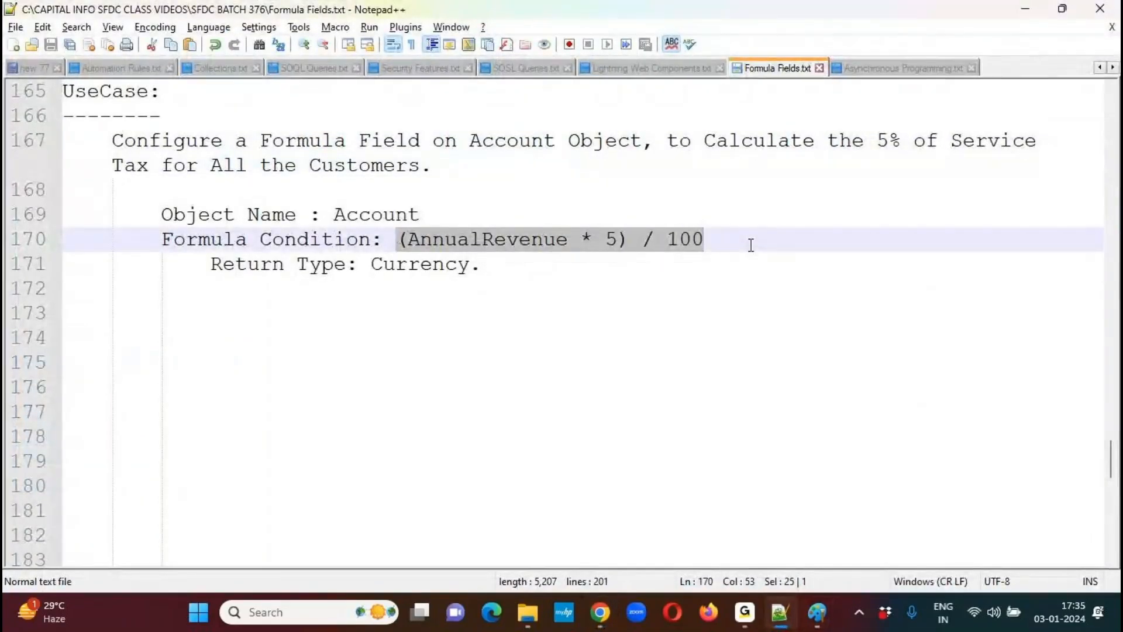
left_click(521, 284)
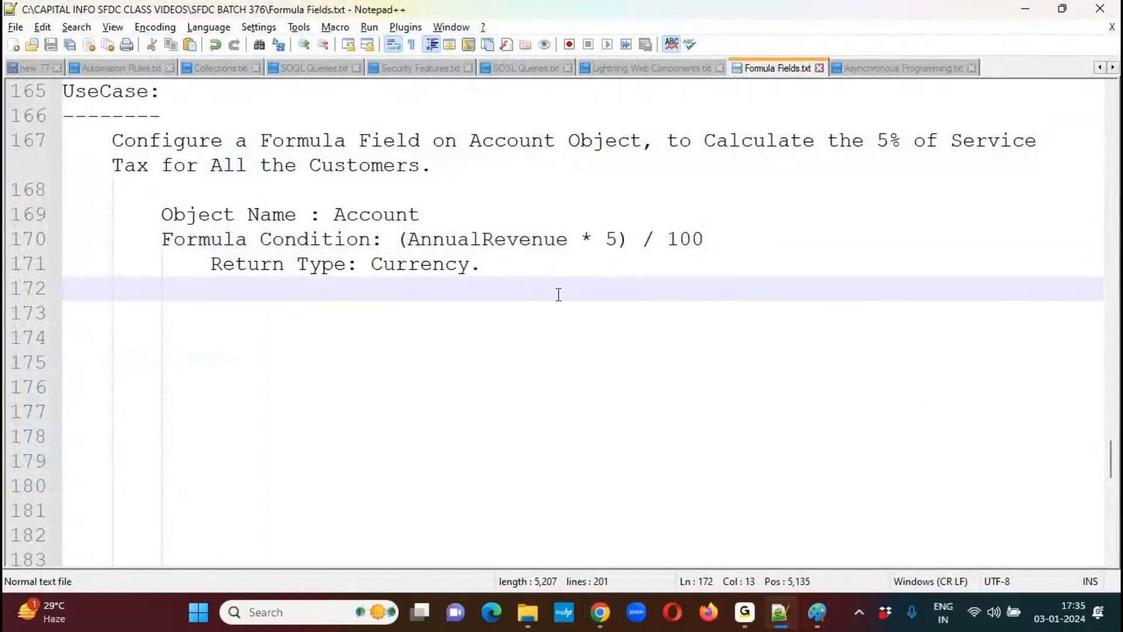
key("alt+Tab")
Insert Account's Annual Revenue field into the Service Tax formula
left_click(319, 414)
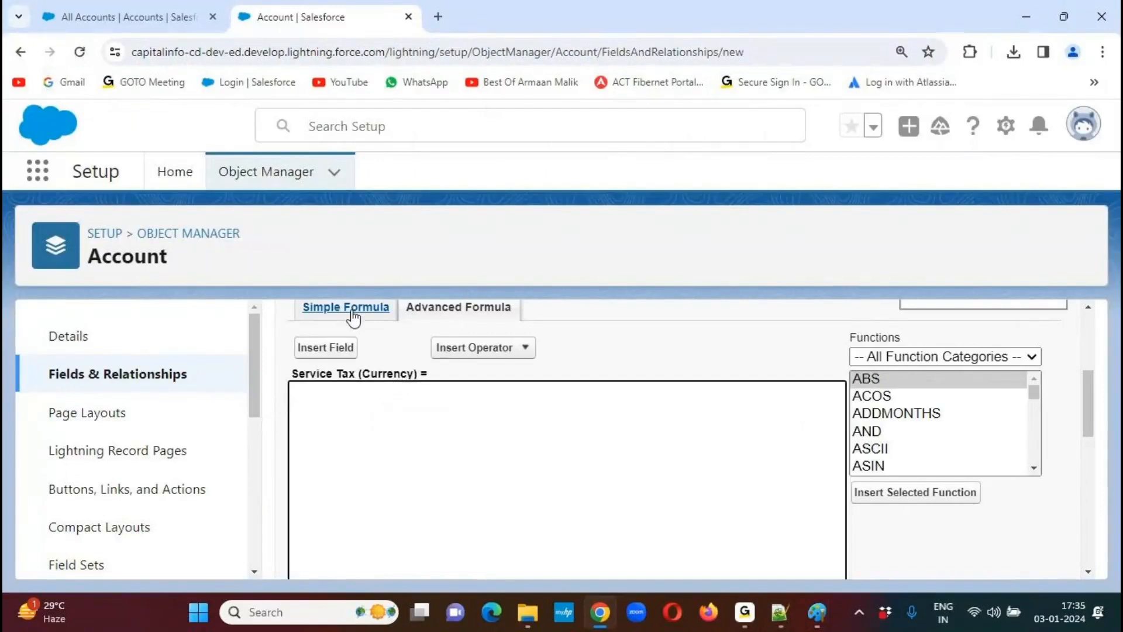
left_click(332, 348)
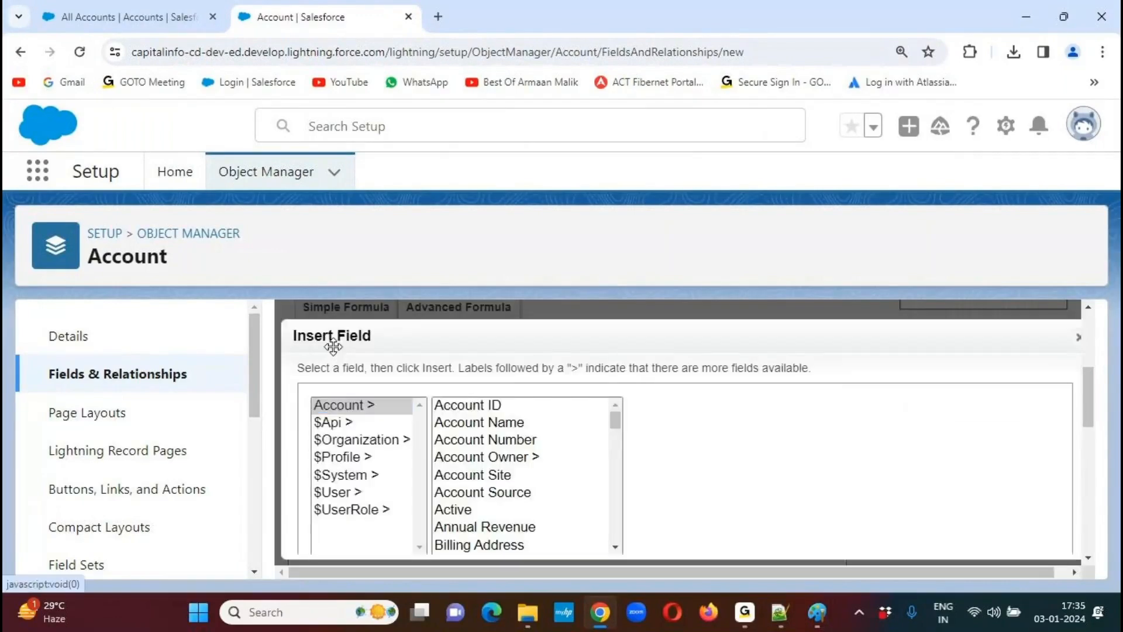
left_click(468, 528)
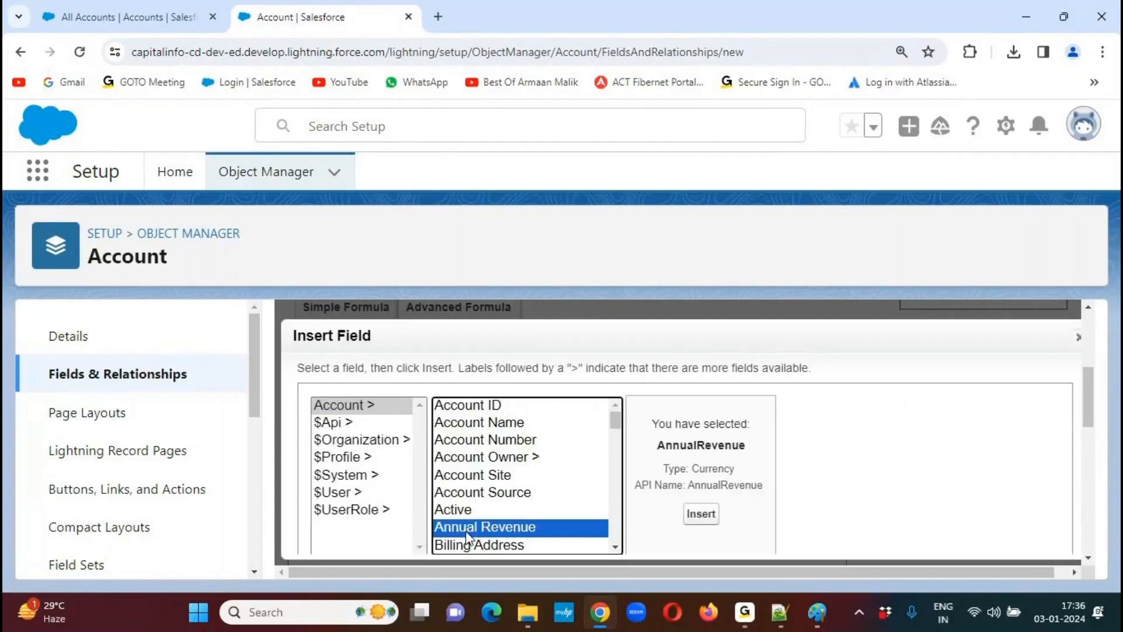
double_click(705, 446)
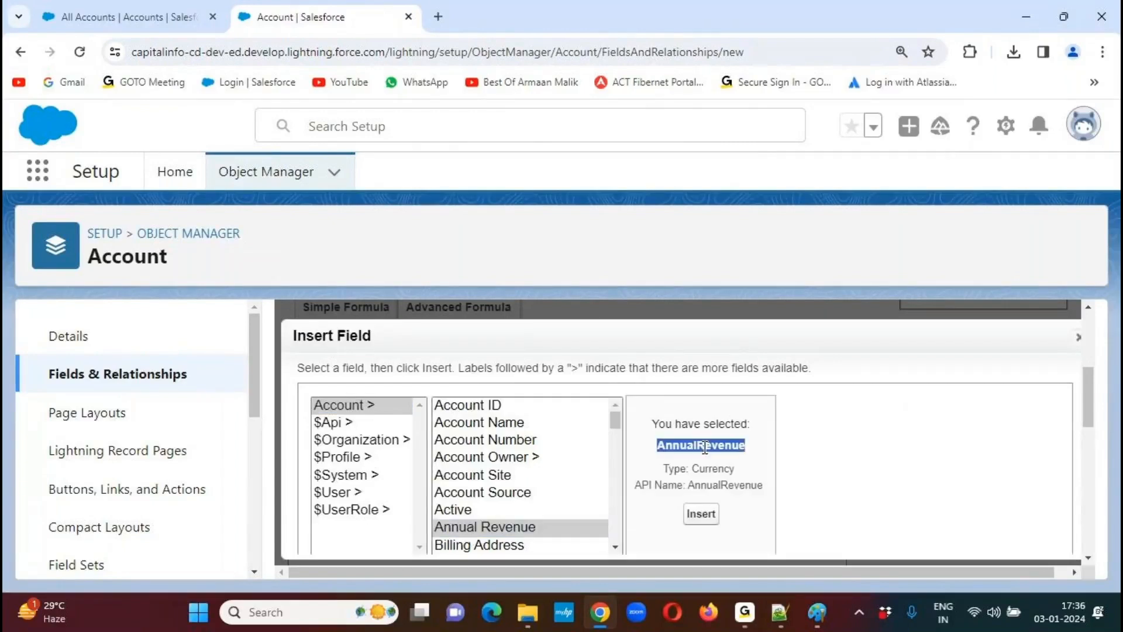
left_click(699, 518)
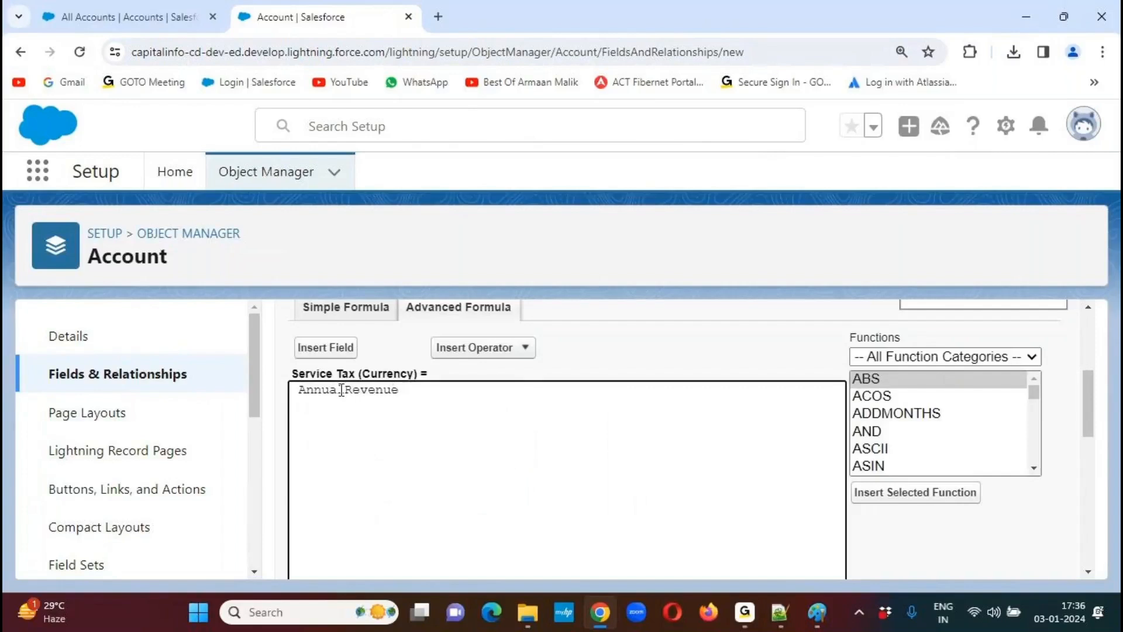
Complete the Service Tax formula as ( AnnualRevenue * 5 ) / 100
type("* 5")
key("Home")
type("(")
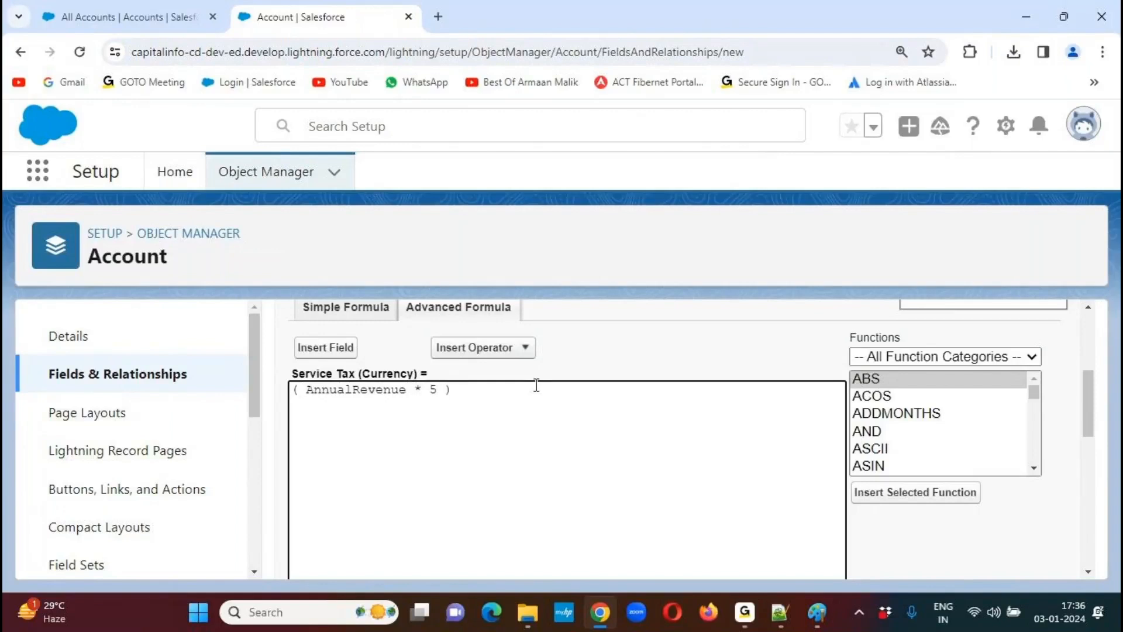
type(" / 100")
left_click_drag(520, 390, 289, 391)
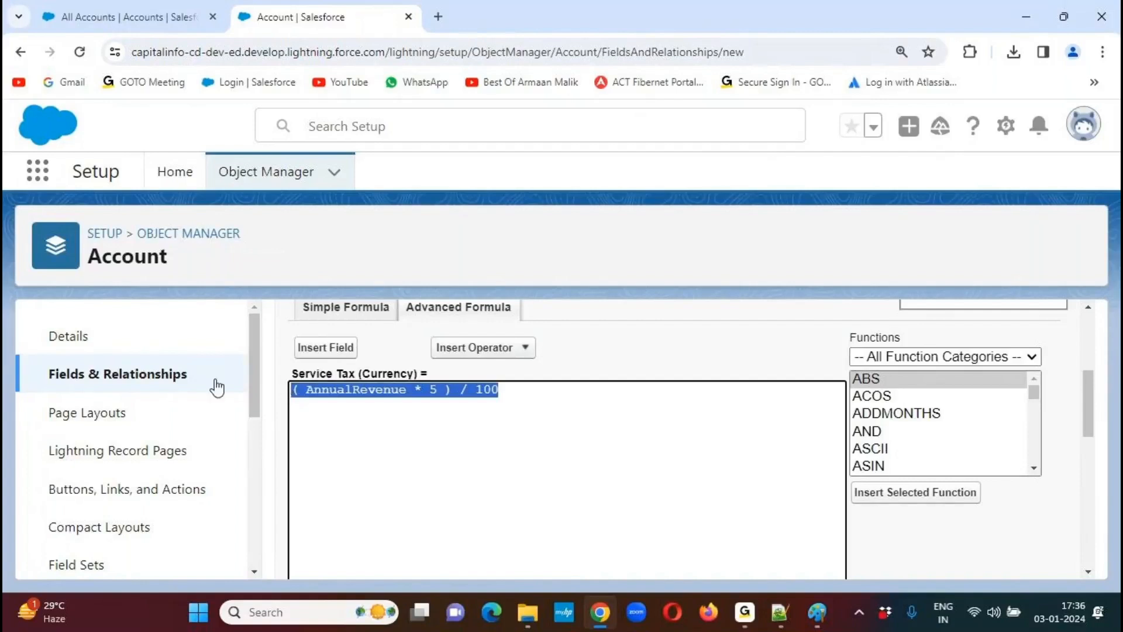
left_click(408, 370)
Check the syntax of the Service Tax formula and read the validation message
left_click_drag(1086, 385, 1085, 477)
left_click(333, 426)
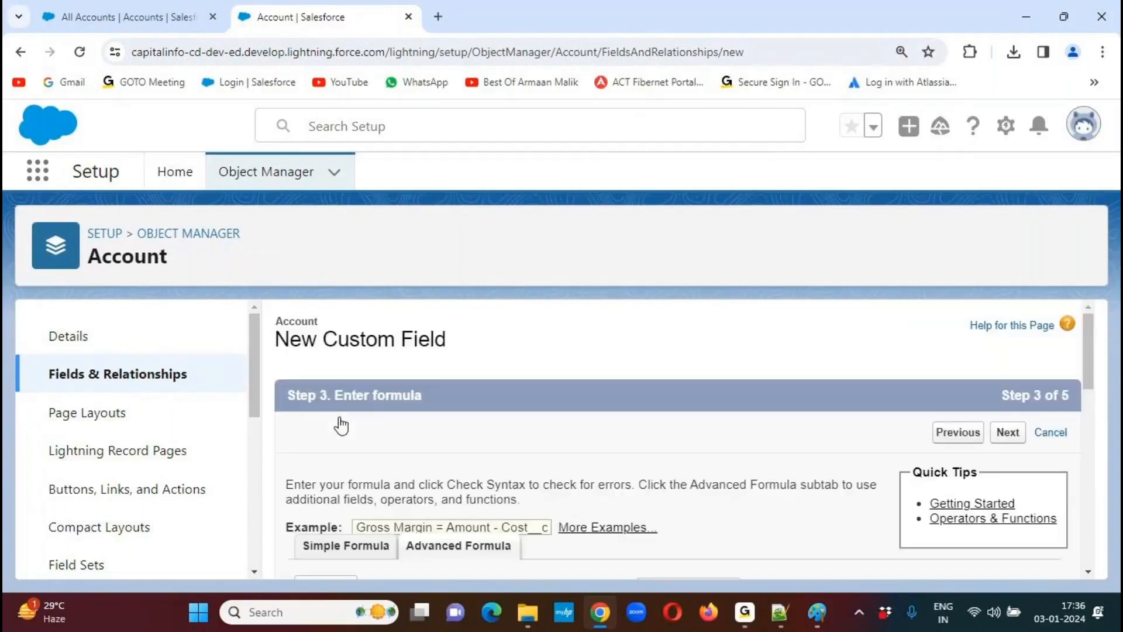
scroll(339, 424, "down", 3)
left_click_drag(1089, 370, 1077, 465)
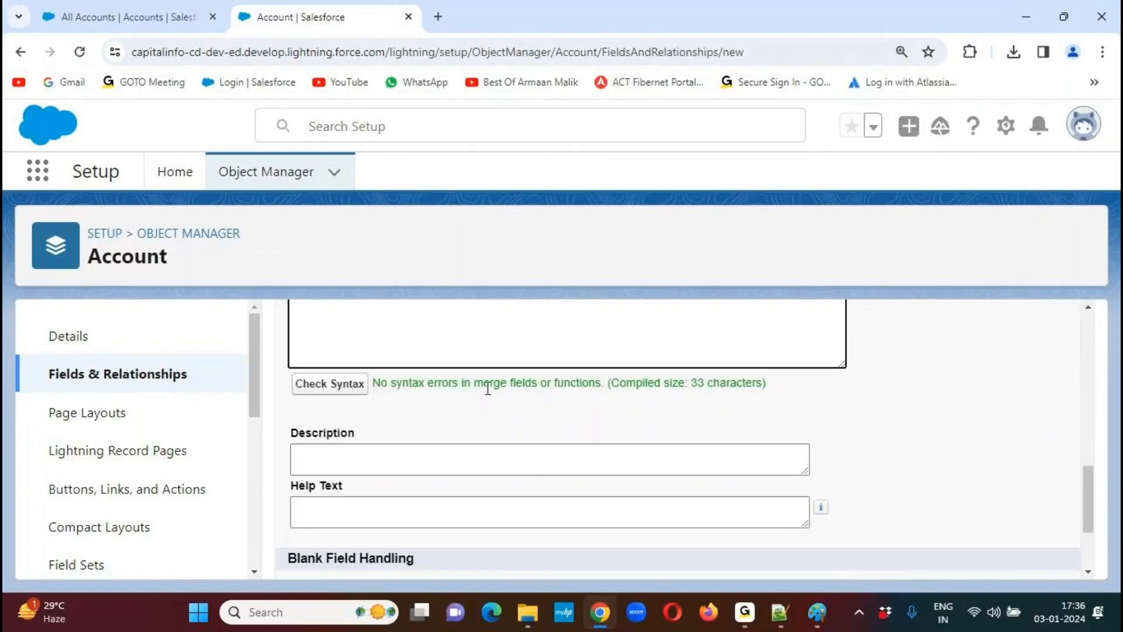
left_click_drag(373, 383, 669, 369)
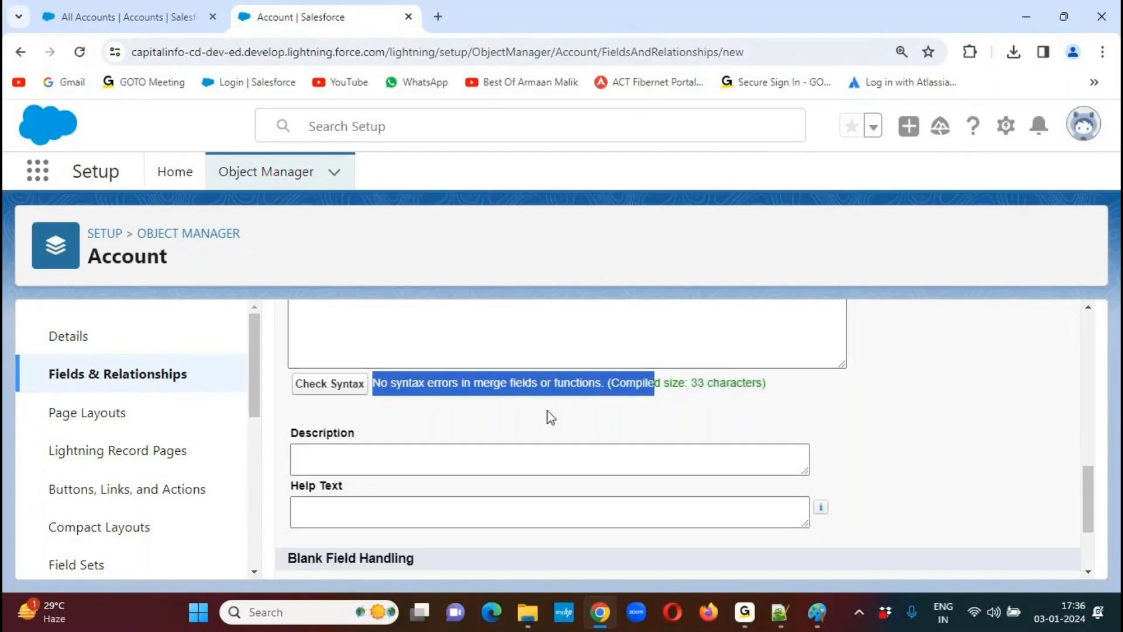
left_click(504, 396)
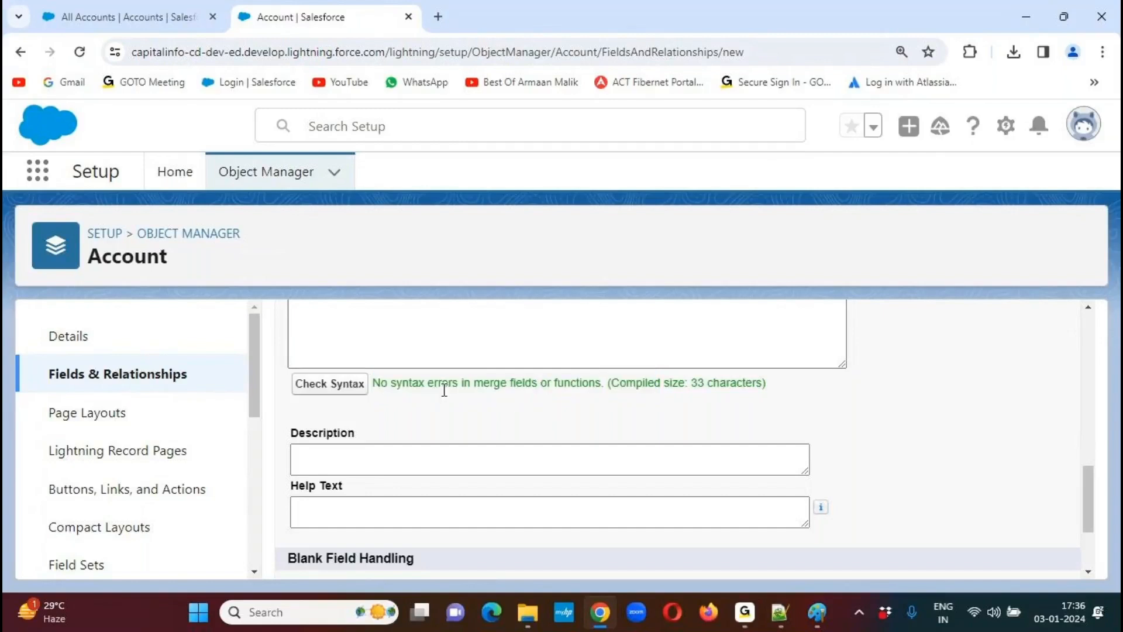
Remove the closing parenthesis after the 5 in the Service Tax formula
left_click_drag(1091, 502, 1098, 404)
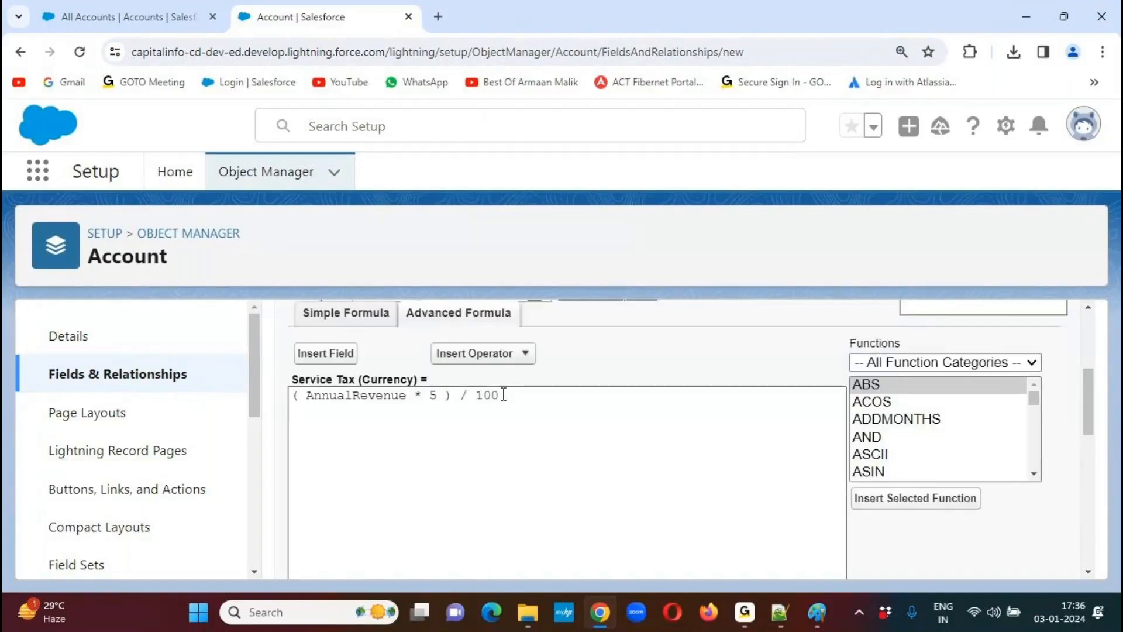
left_click(472, 397)
left_click(452, 396)
key("BackSpace")
left_click(497, 442)
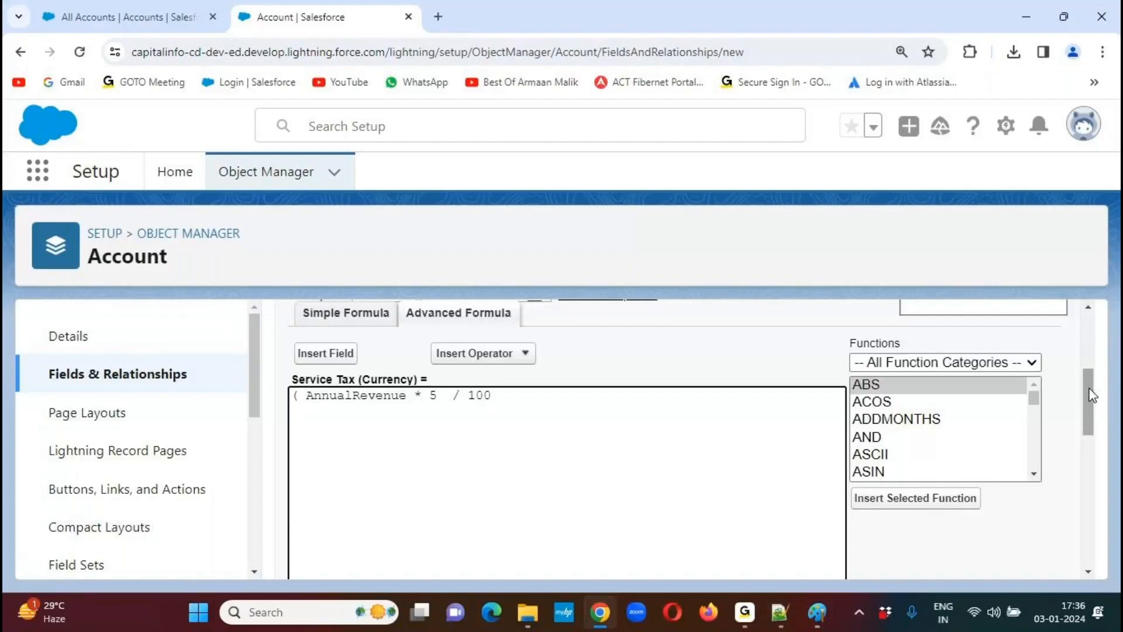
Check the syntax of the formula without its closing parenthesis and read the resulting message
left_click_drag(1090, 388, 1071, 462)
left_click(352, 480)
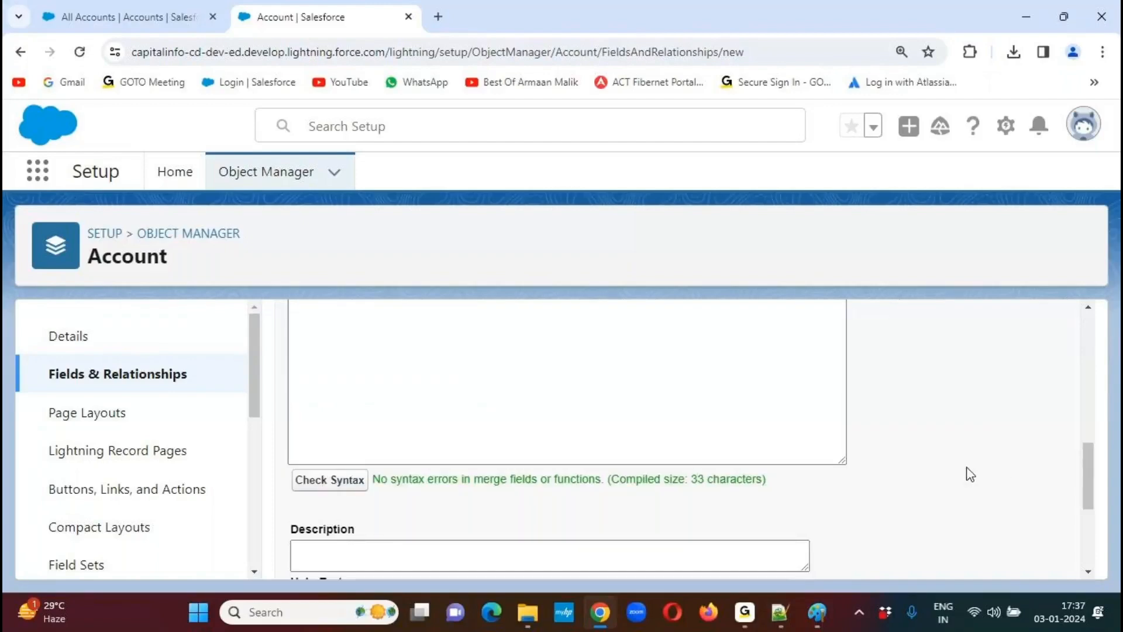
scroll(969, 471, "up", 5)
scroll(971, 471, "down", 3)
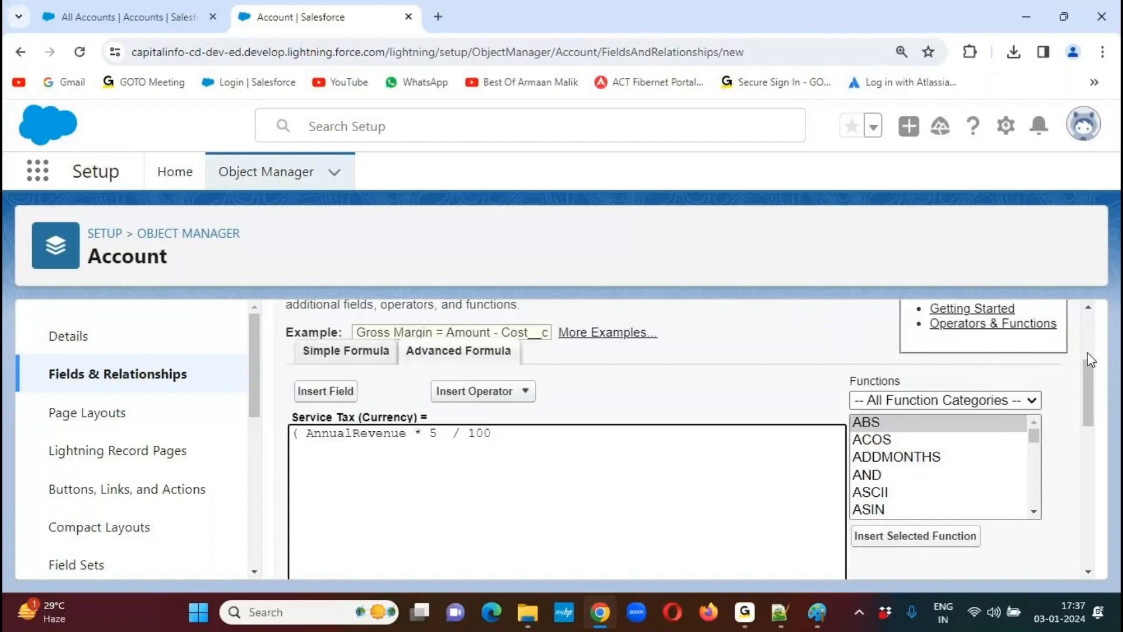
left_click_drag(1087, 398, 1083, 463)
left_click_drag(406, 445, 477, 448)
left_click(562, 459)
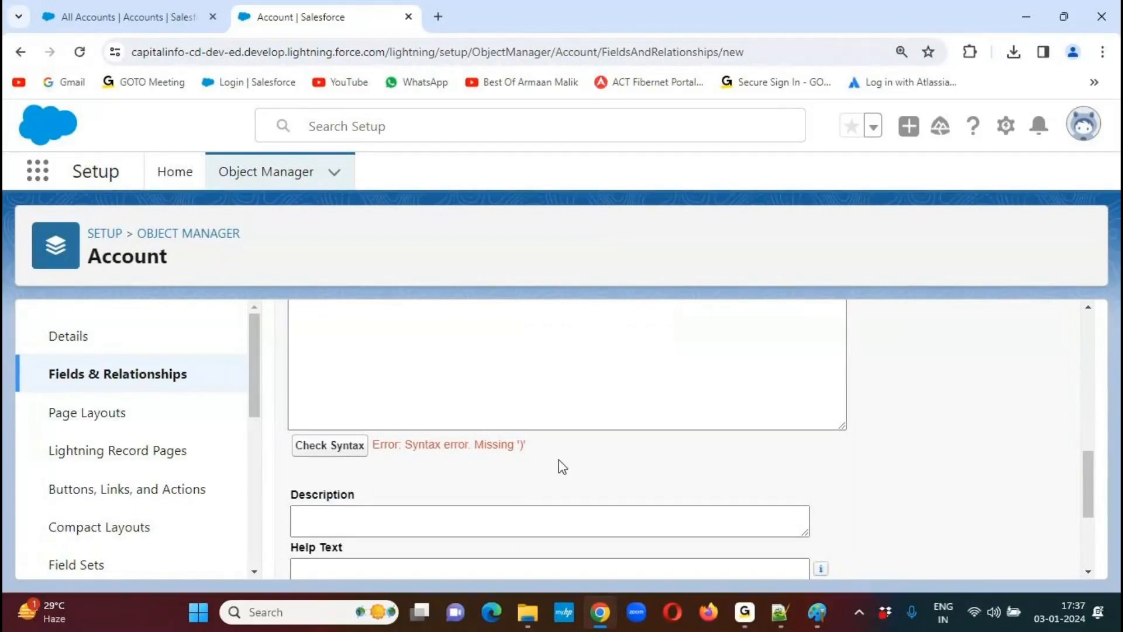
Restore the closing parenthesis after the 5 so the formula reads ( AnnualRevenue * 5 ) / 100
left_click_drag(1086, 489, 1088, 401)
left_click(447, 408)
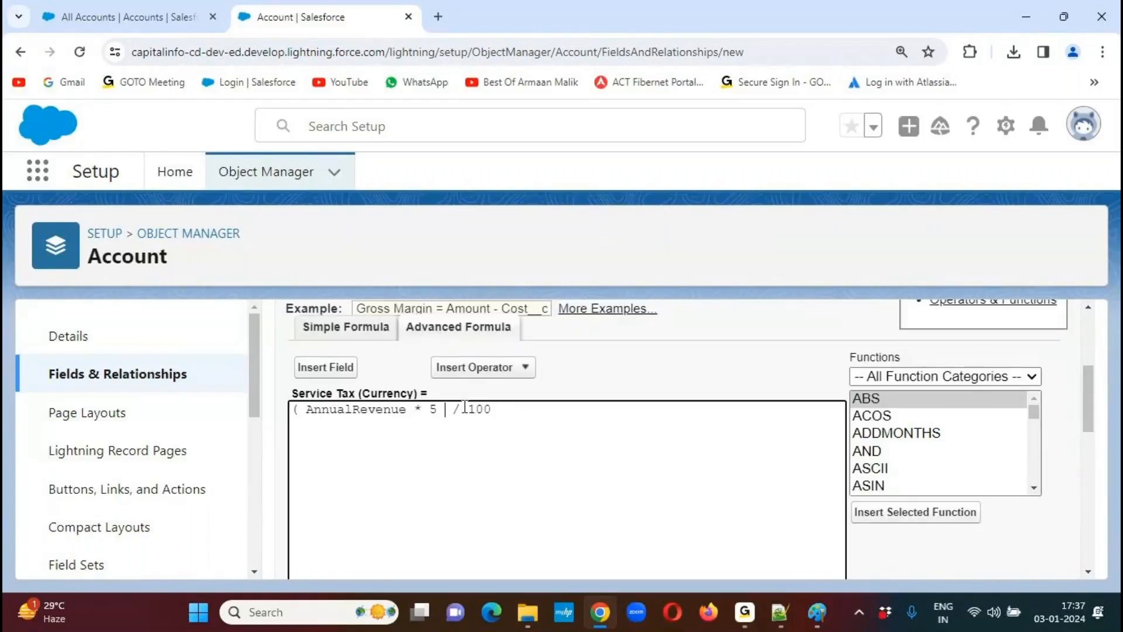
type(")")
left_click(628, 366)
left_click_drag(295, 409, 526, 409)
left_click(519, 412)
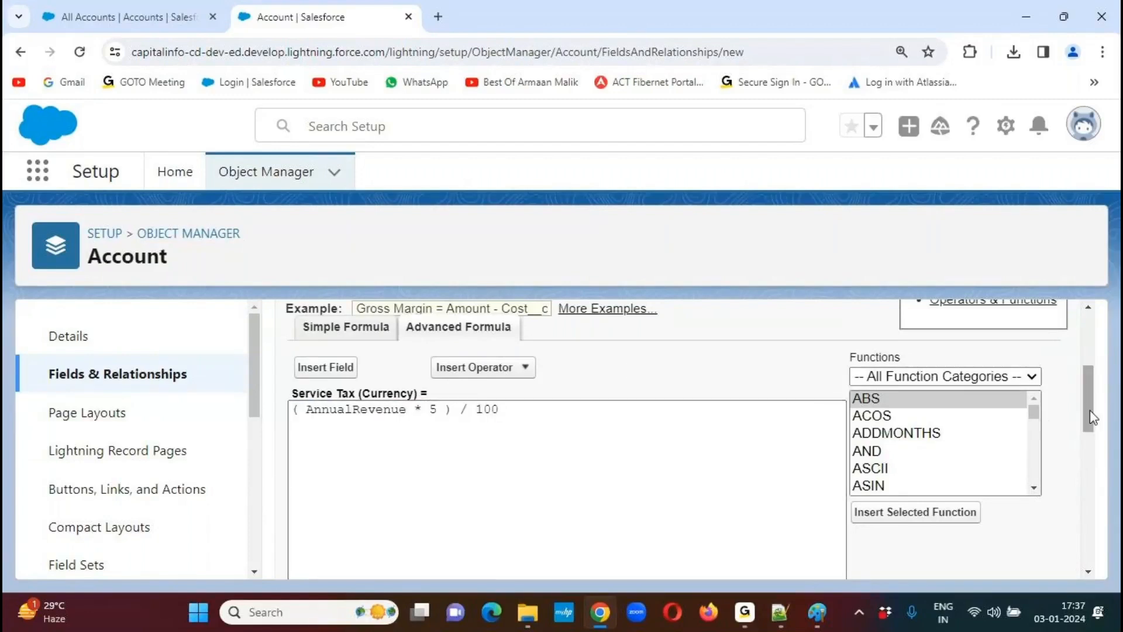
Continue to field-level security, make the Service Tax field visible to all profiles, and finish creating the field
left_click_drag(1093, 421, 1093, 373)
left_click(1016, 398)
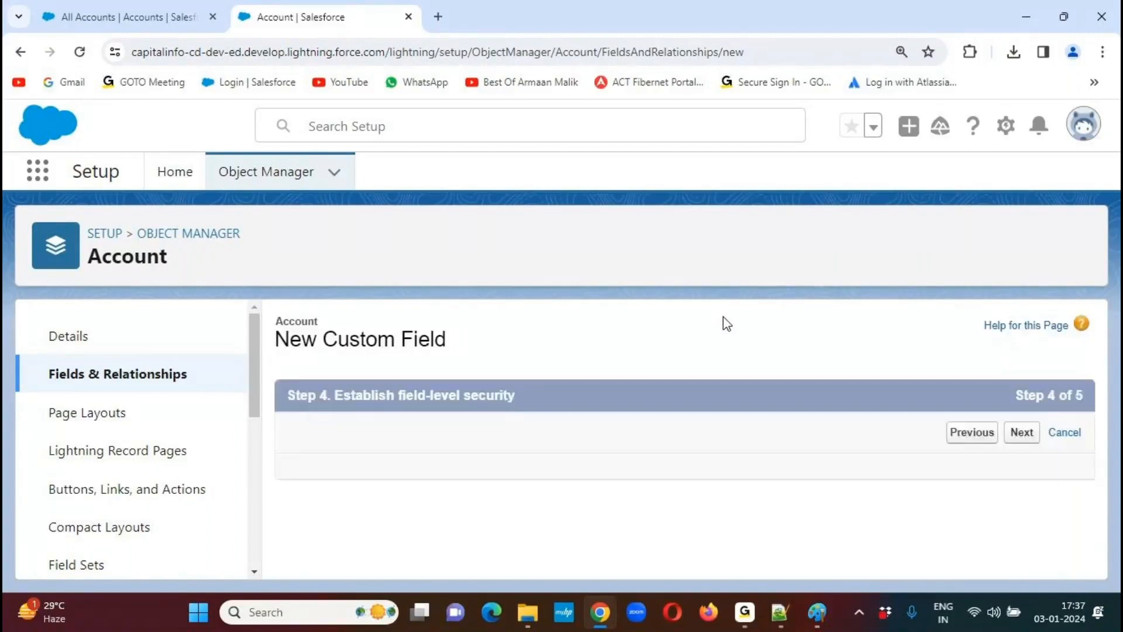
left_click_drag(1088, 326, 1089, 387)
left_click(840, 361)
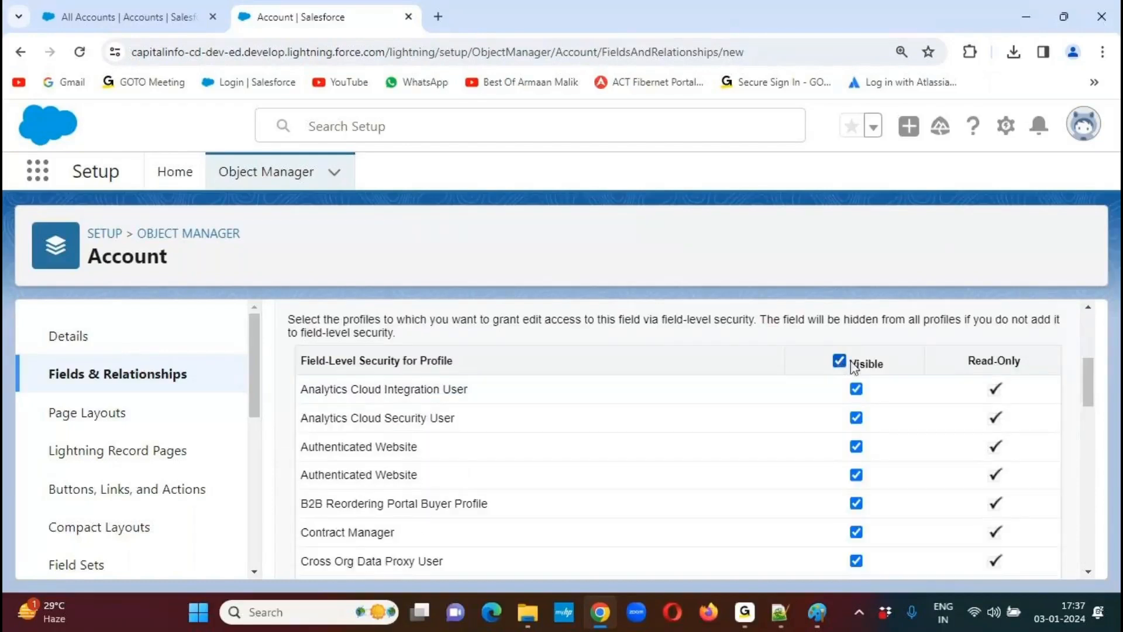
scroll(936, 359, "up", 3)
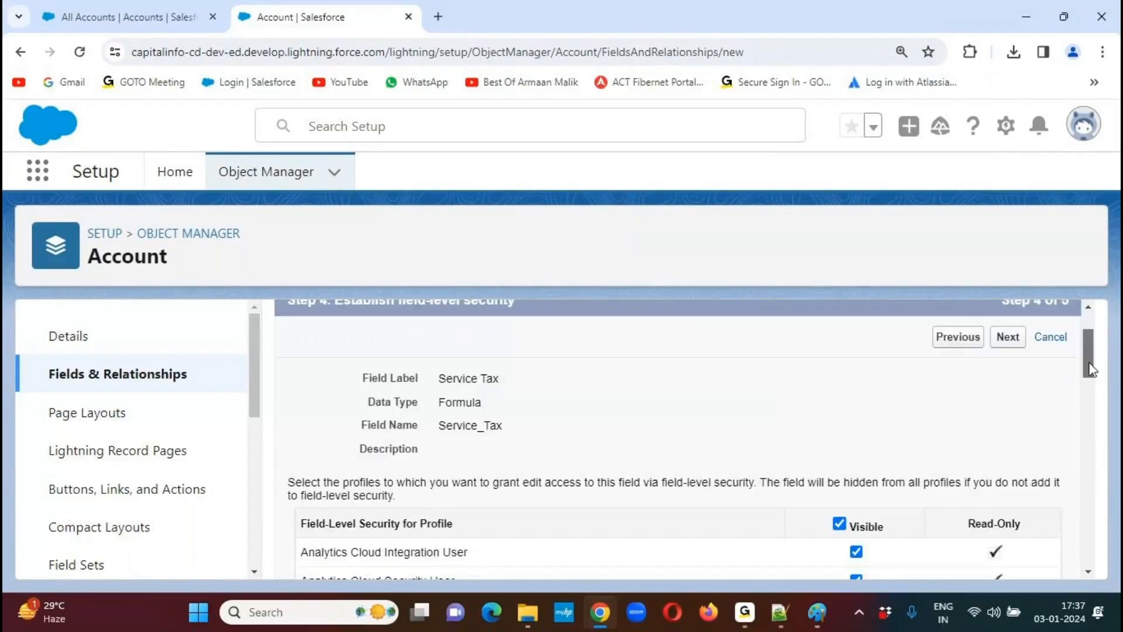
left_click(1008, 342)
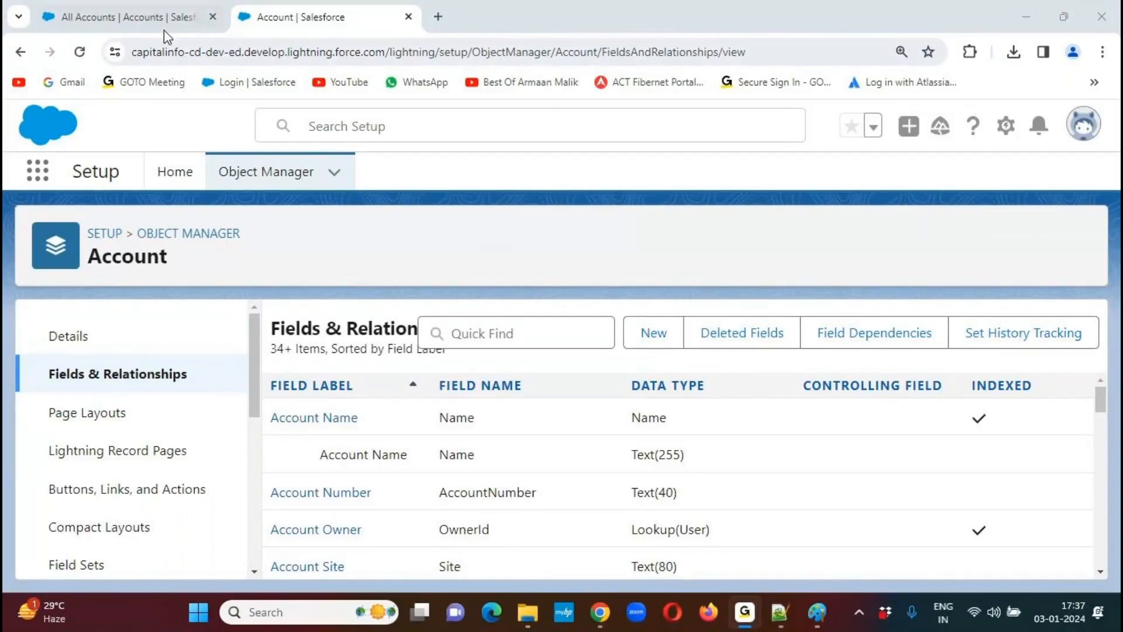
Open the displayed-field selection for the All Accounts list view and add Service Tax to the visible fields
left_click(156, 12)
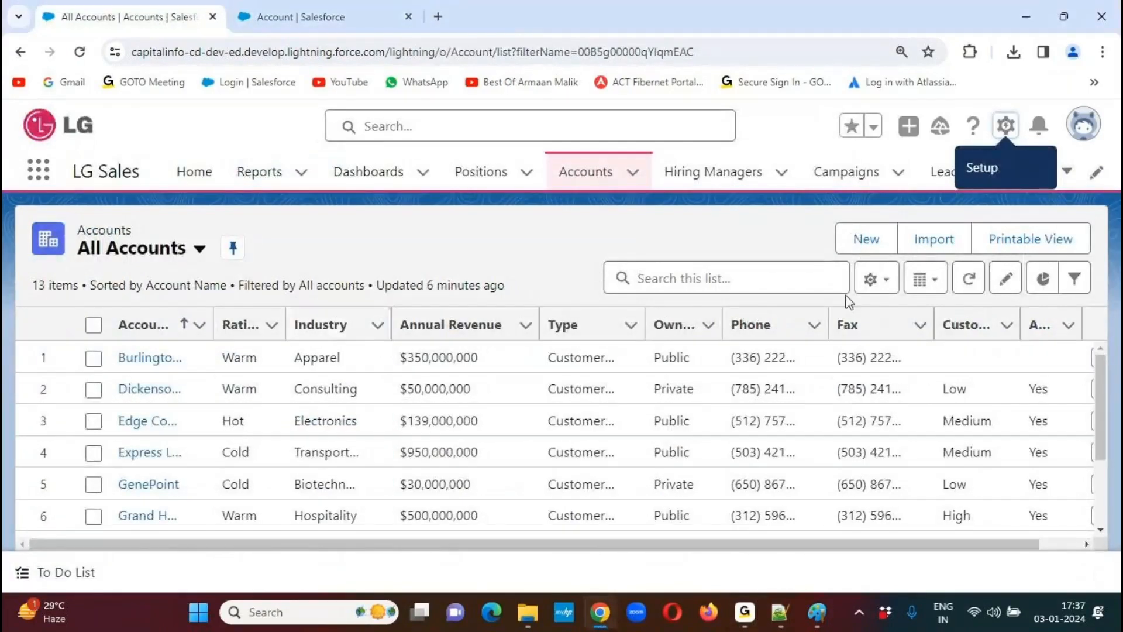
left_click(889, 281)
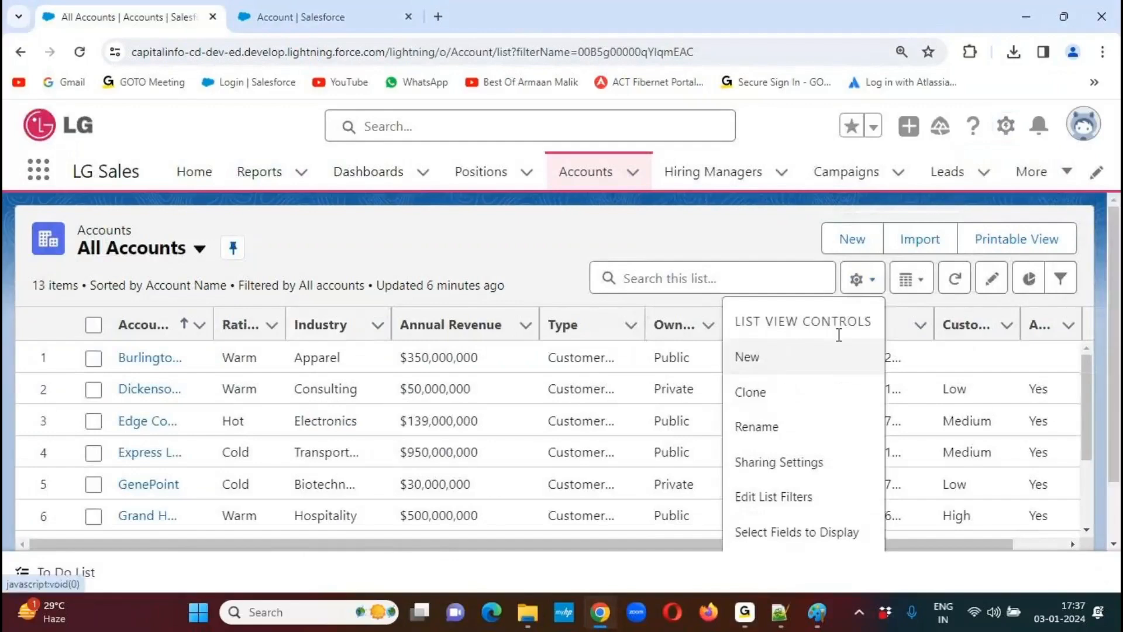
left_click(797, 532)
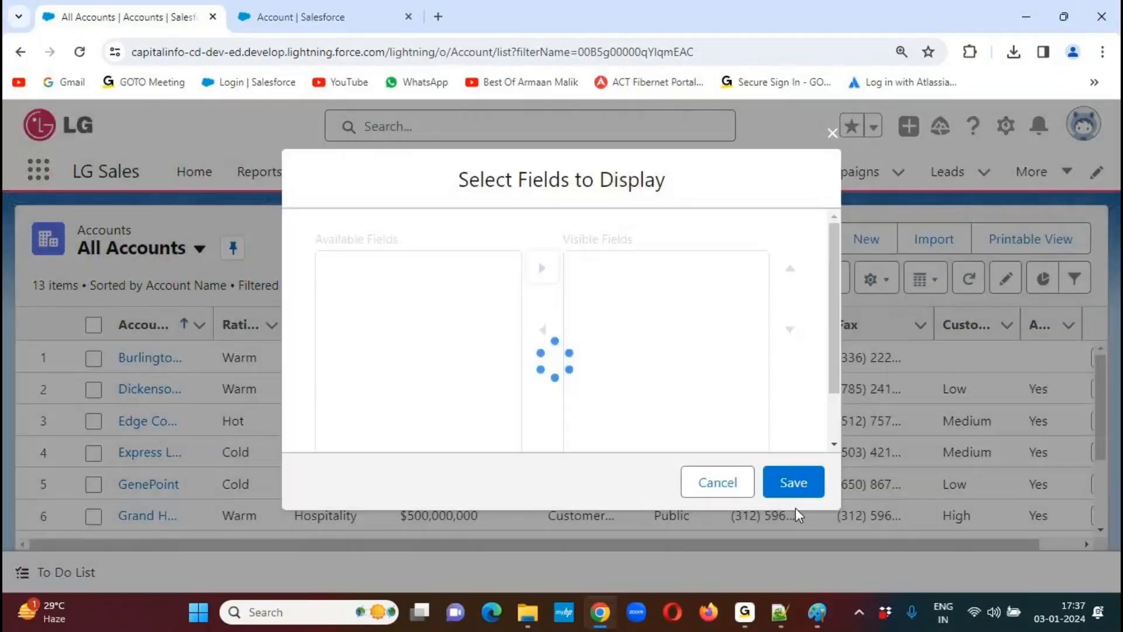
left_click_drag(515, 280, 524, 416)
left_click(377, 337)
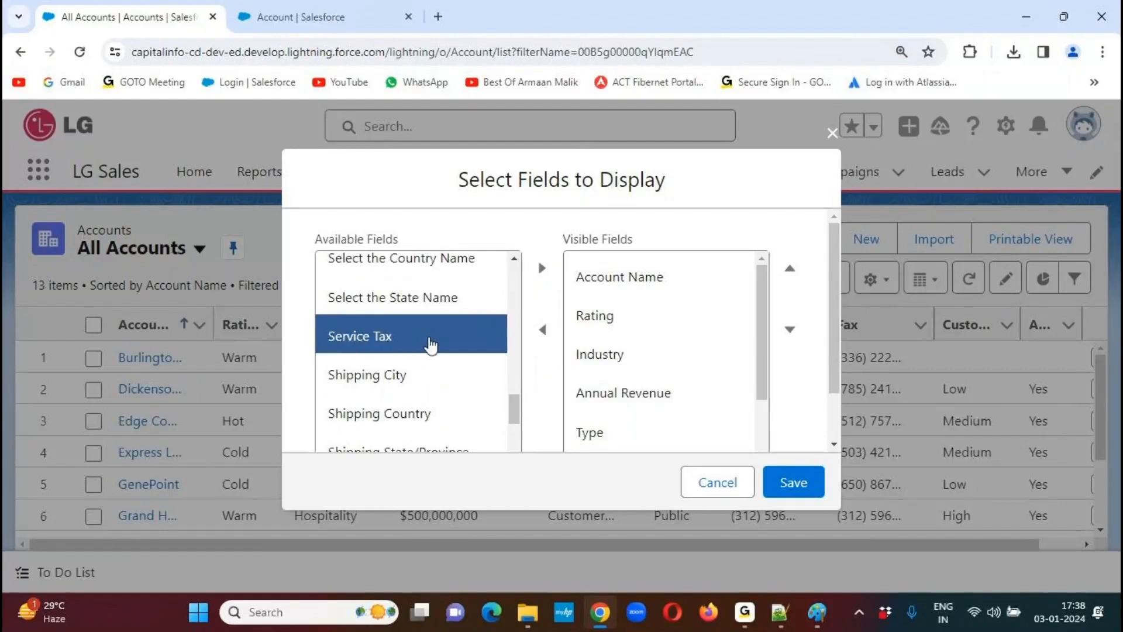
left_click(543, 271)
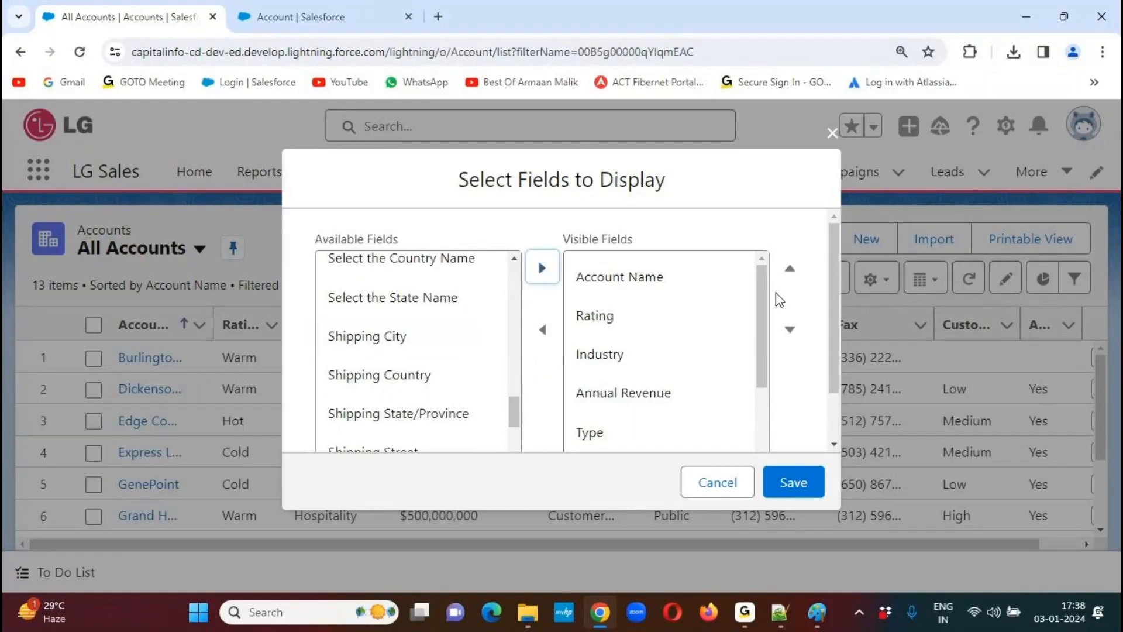
Move Service Tax directly after Annual Revenue in the visible fields, save the selection, and widen the Service Tax column
scroll(757, 369, "down", 3)
left_click_drag(833, 308, 829, 366)
left_click(605, 413)
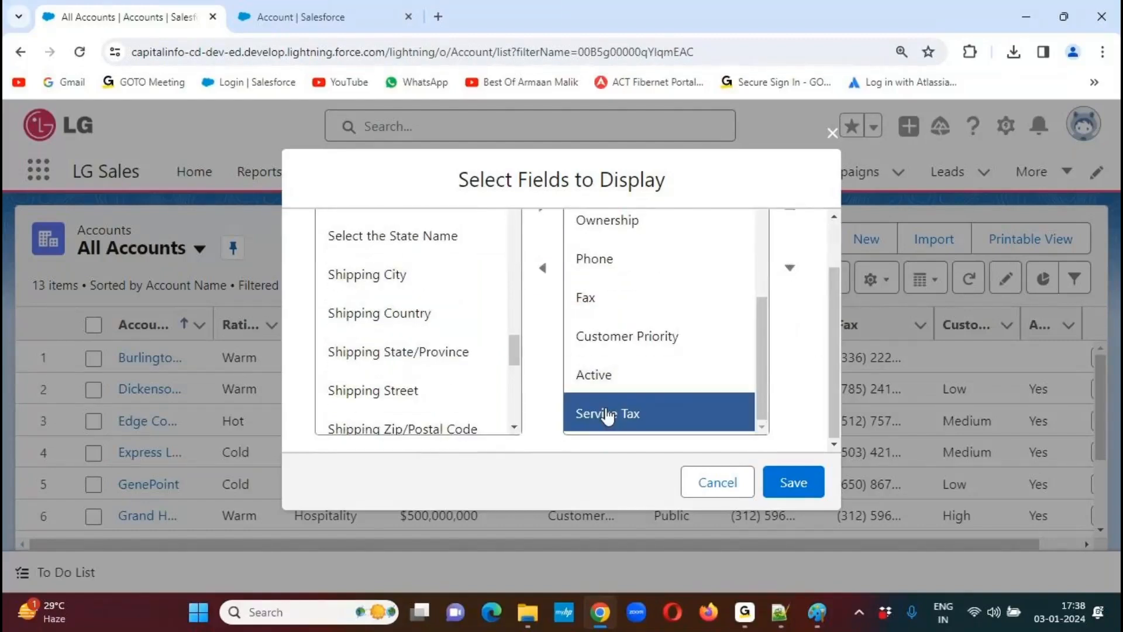
left_click_drag(831, 304, 837, 264)
left_click(790, 268)
left_click(789, 268)
left_click(790, 269)
left_click(790, 268)
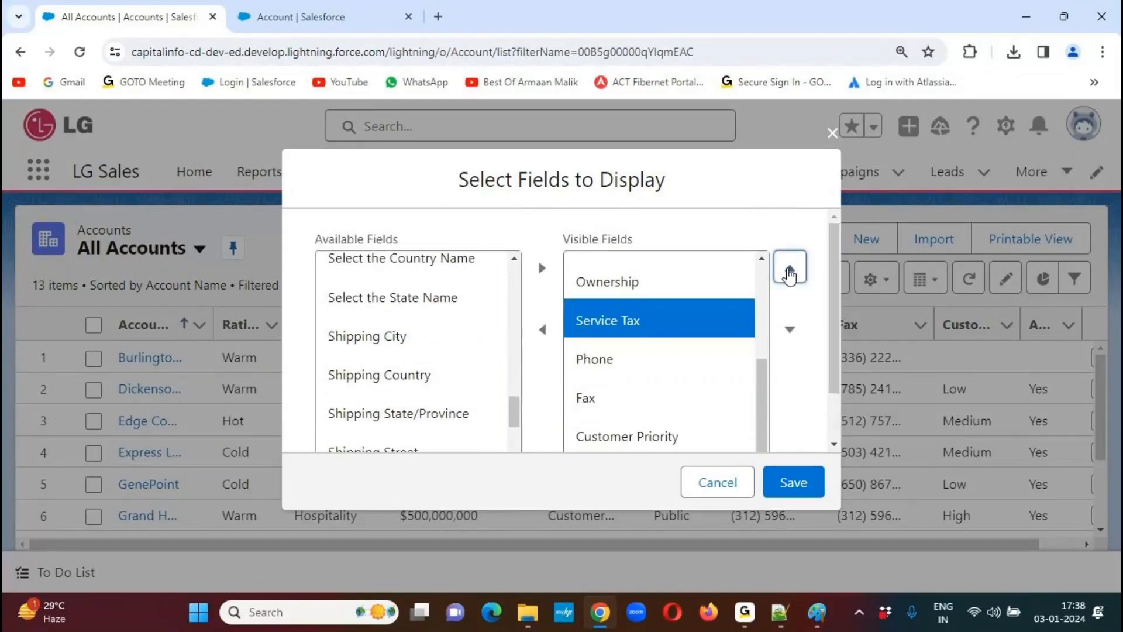
left_click(790, 268)
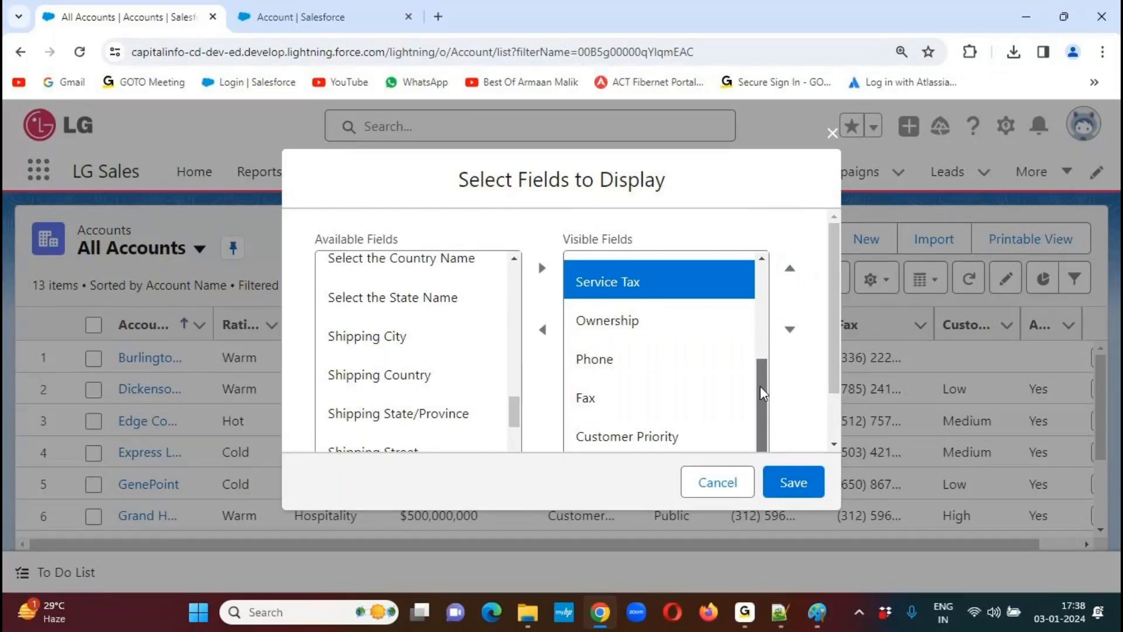
left_click_drag(762, 393, 762, 311)
left_click(790, 268)
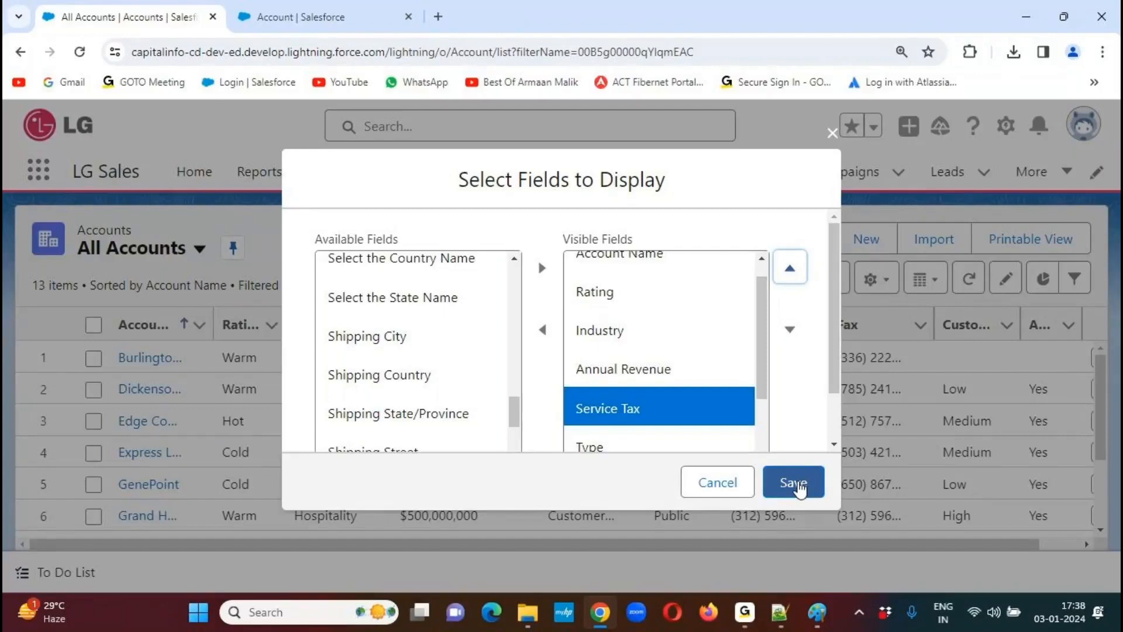
left_click(796, 483)
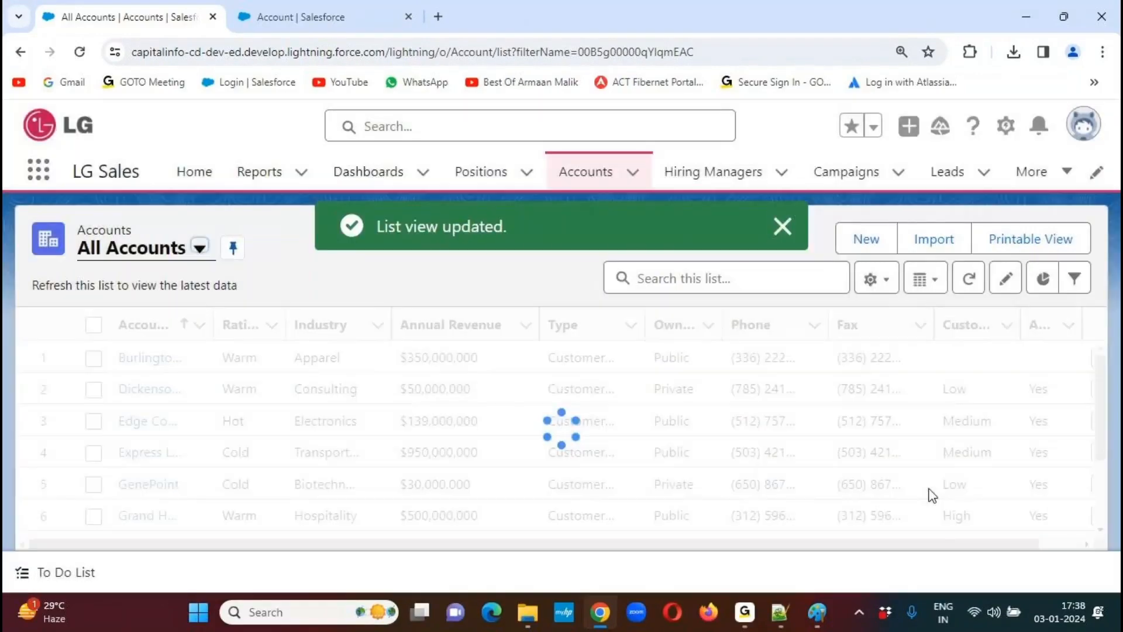
left_click_drag(645, 318, 703, 317)
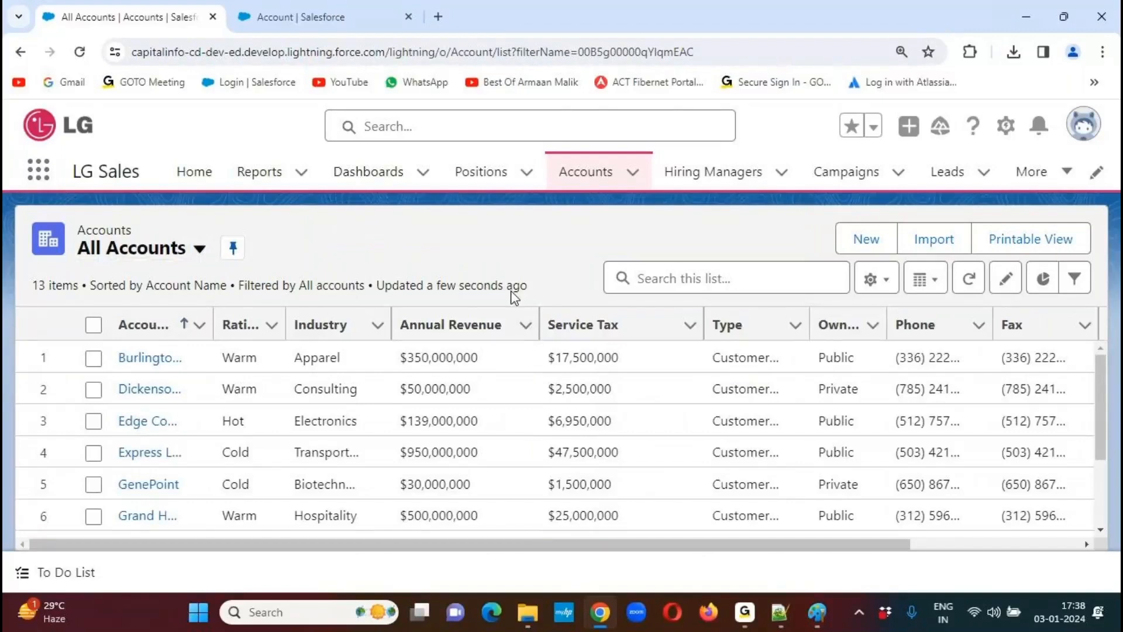
Compare the Annual Revenue and Service Tax values of the listed accounts to check the 5% calculation
left_click(846, 27)
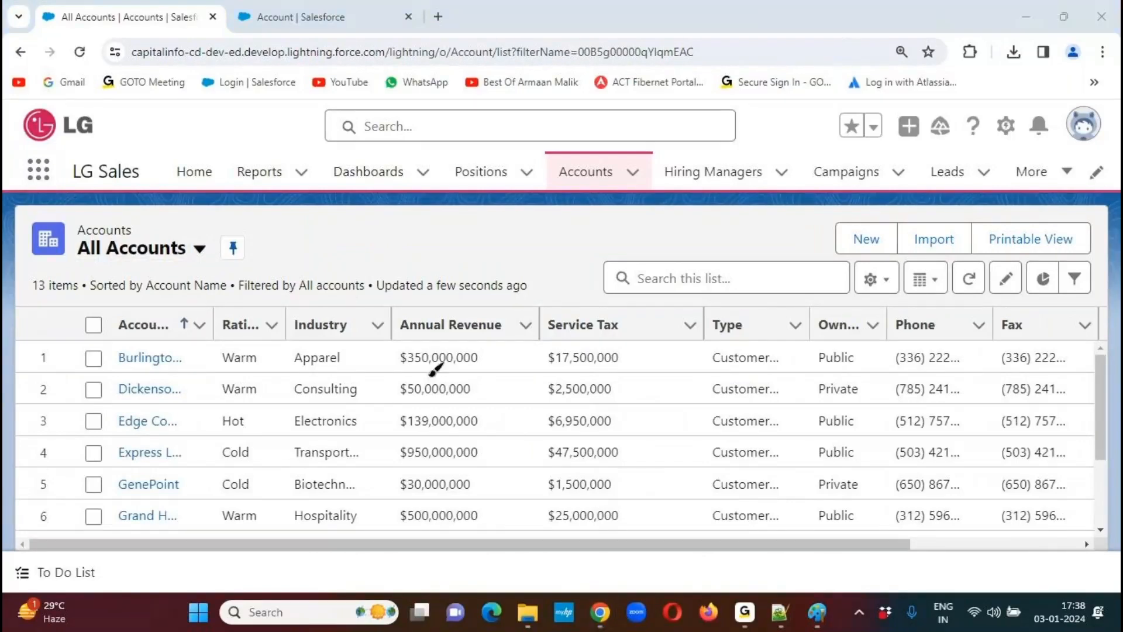
mouse_move(407, 371)
left_mouse_down()
mouse_move(503, 358)
mouse_move(641, 369)
left_mouse_up()
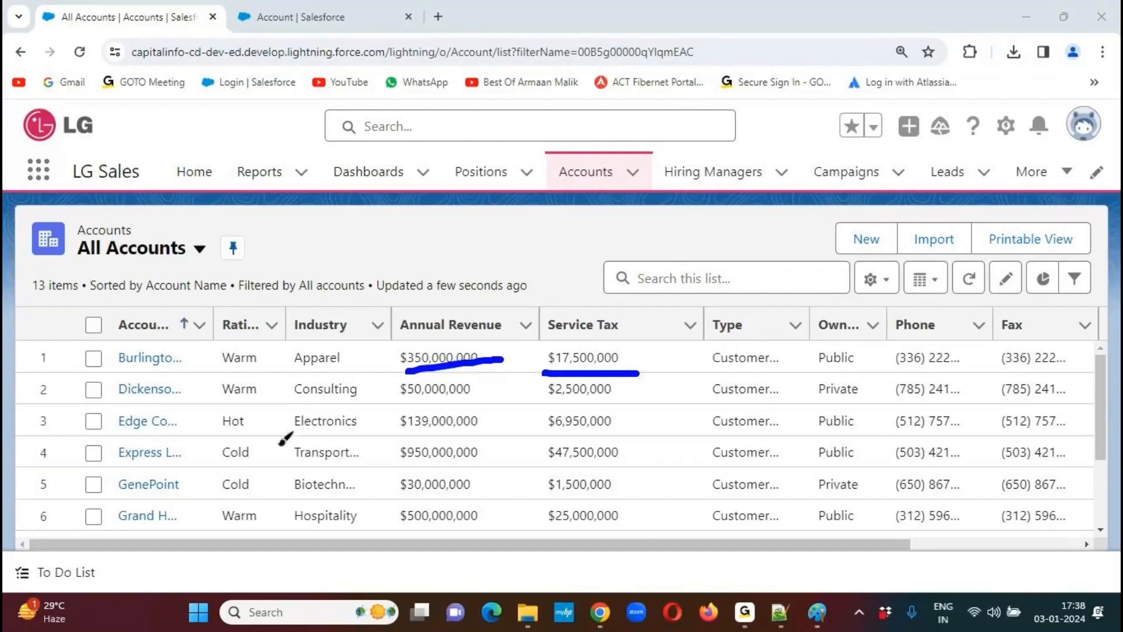
left_click_drag(397, 402, 637, 403)
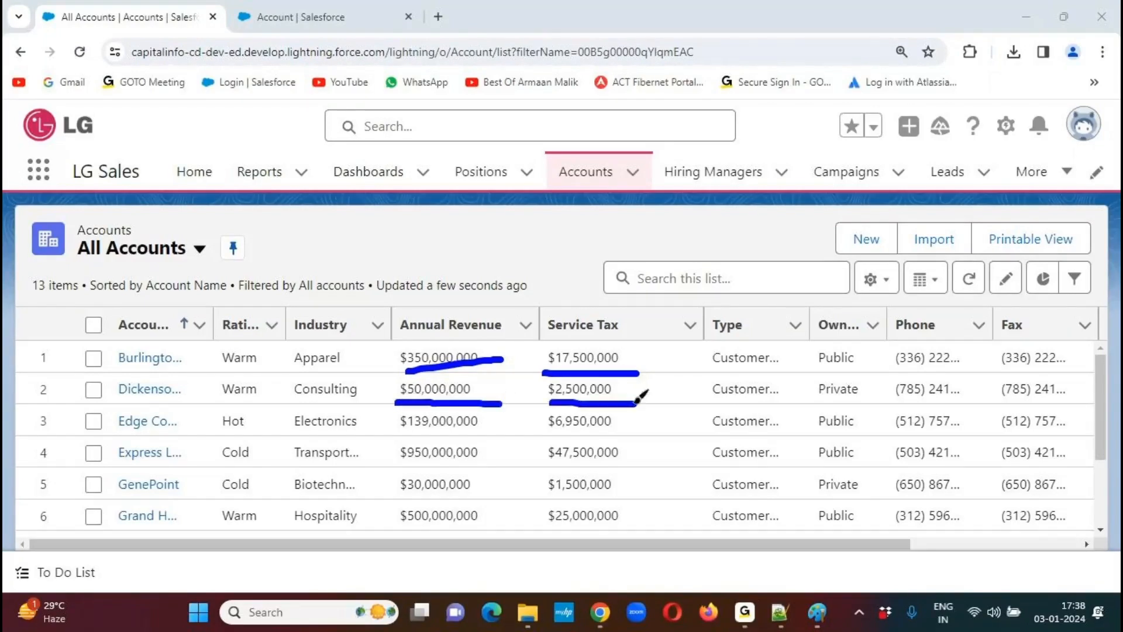
left_click_drag(390, 431, 527, 431)
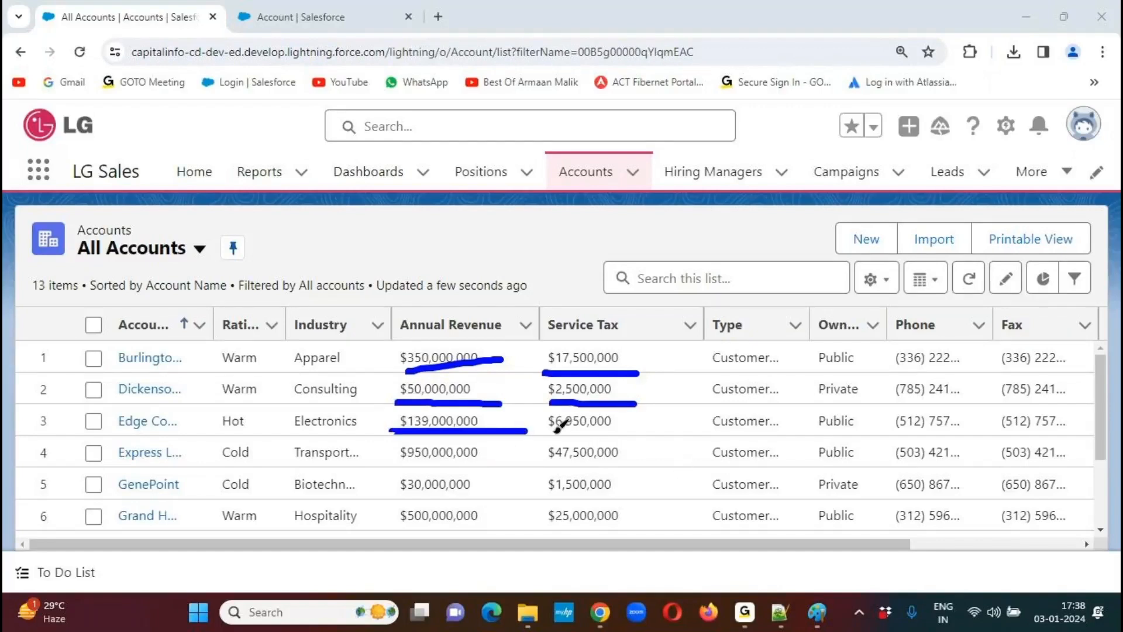
left_click_drag(550, 433, 628, 430)
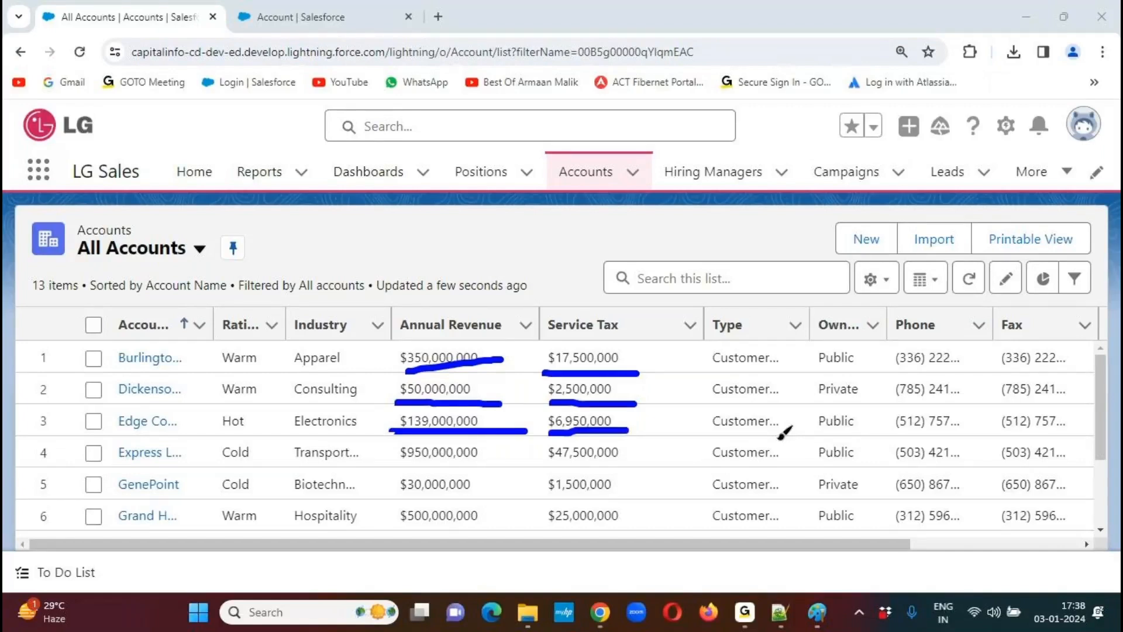
left_click_drag(398, 525, 654, 525)
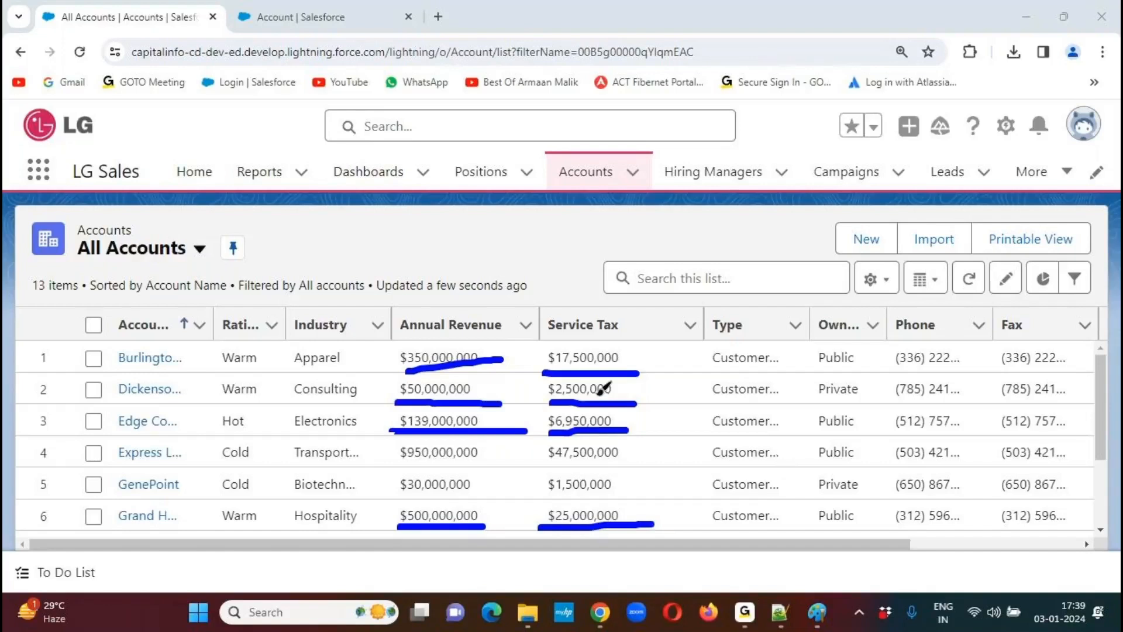
left_click(845, 28)
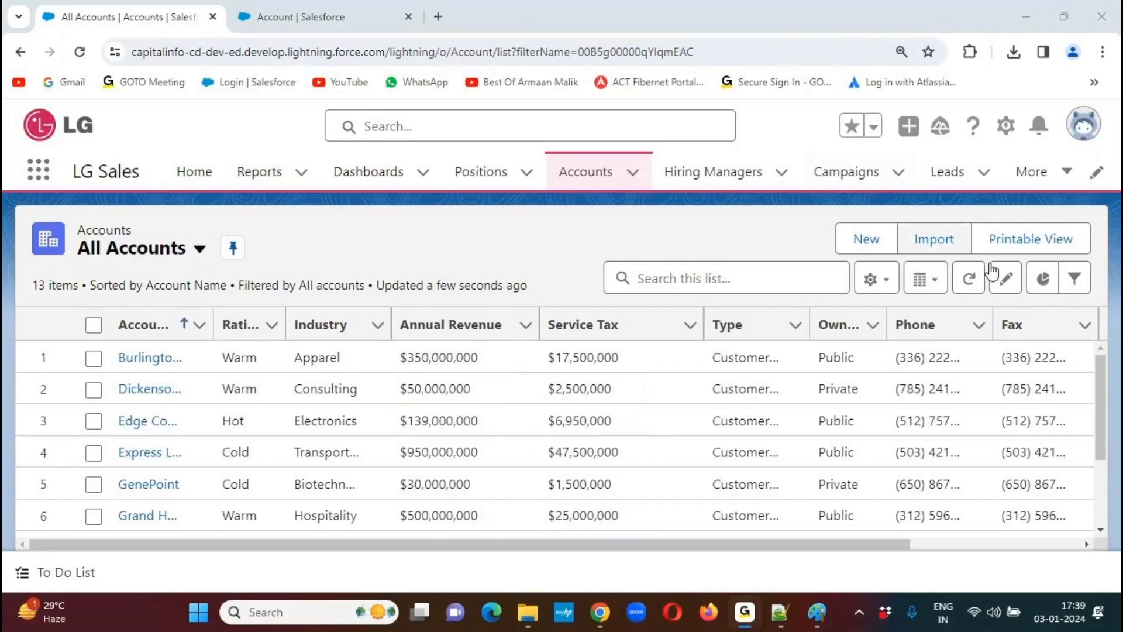
left_click_drag(1100, 385, 1120, 327)
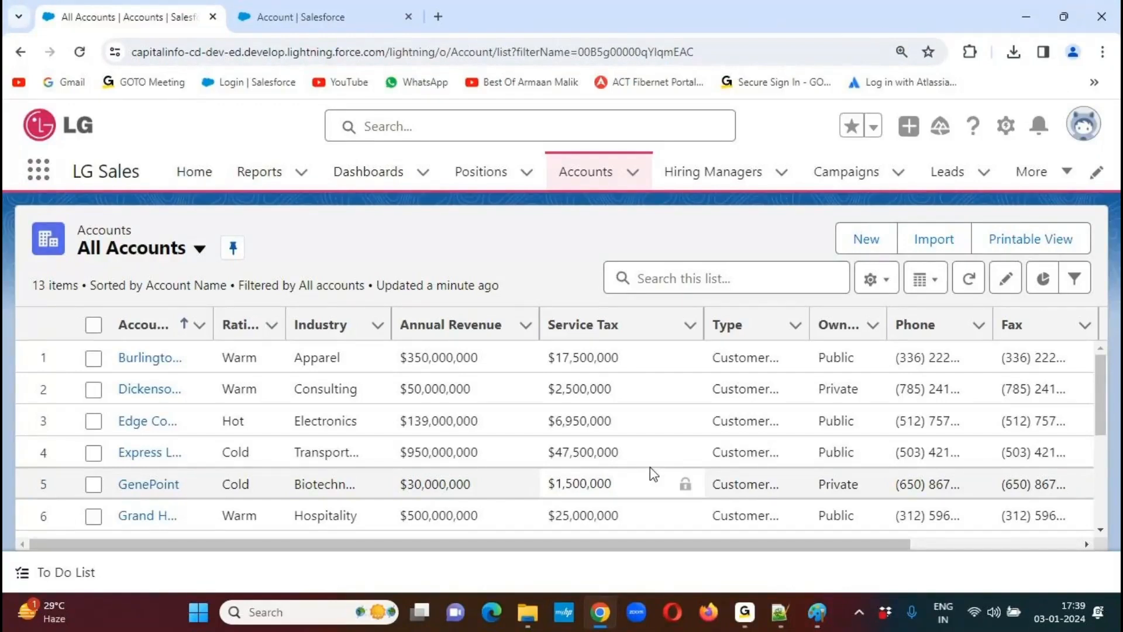
mouse_move(409, 369)
left_mouse_down()
mouse_move(635, 368)
mouse_move(662, 340)
mouse_move(585, 330)
mouse_move(627, 370)
mouse_move(583, 332)
left_mouse_up()
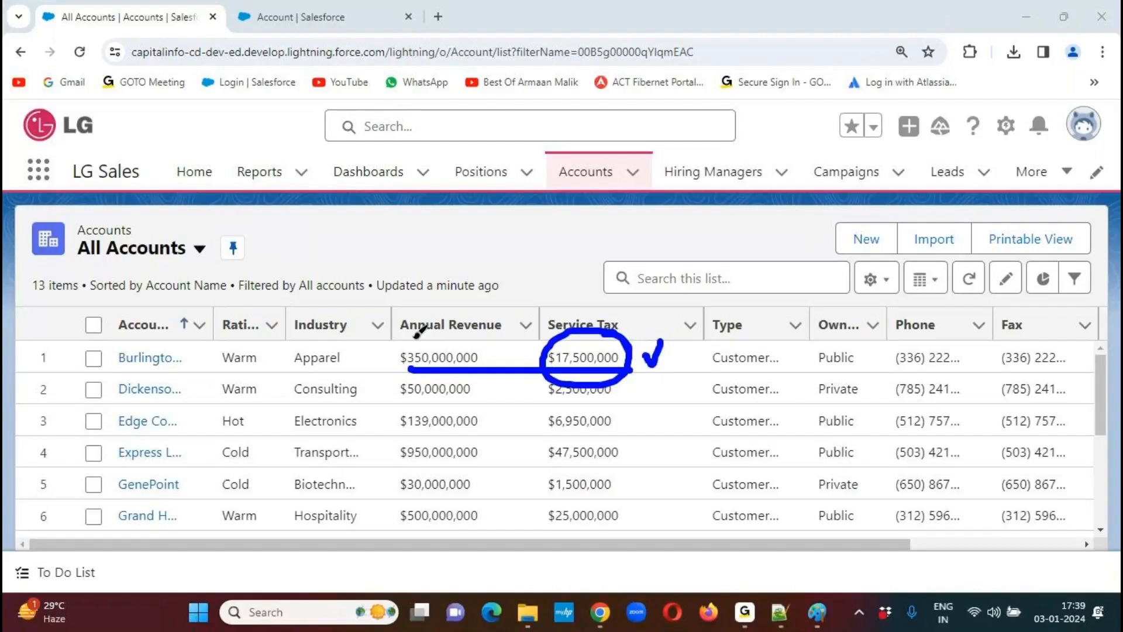
mouse_move(436, 338)
left_mouse_down()
mouse_move(450, 354)
mouse_move(488, 316)
mouse_move(402, 354)
mouse_move(484, 329)
left_mouse_up()
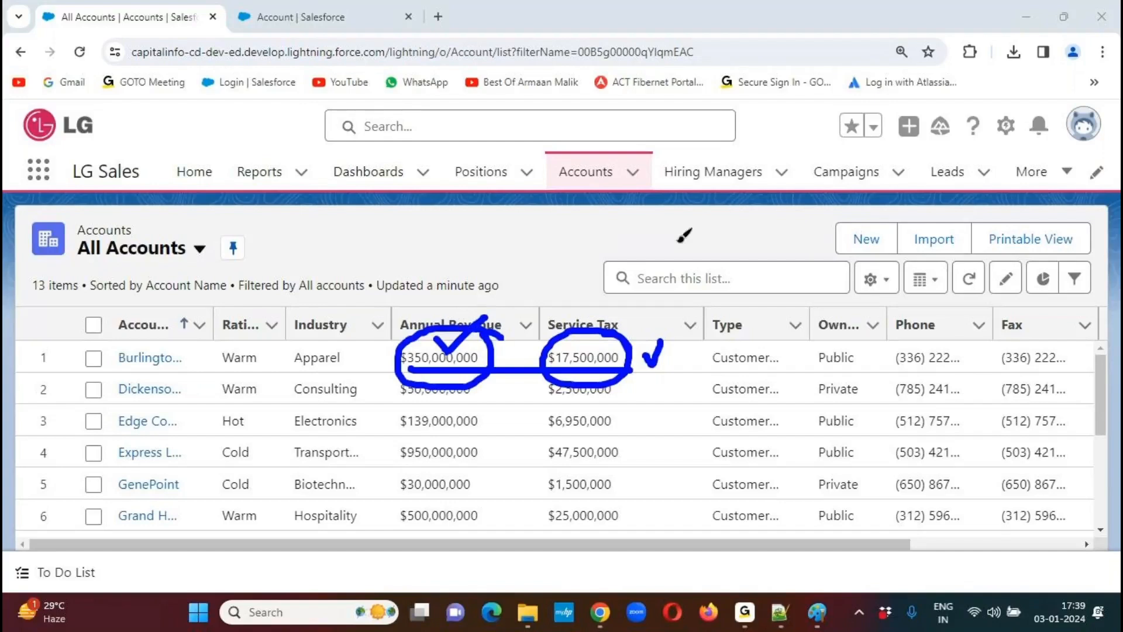
left_click(847, 33)
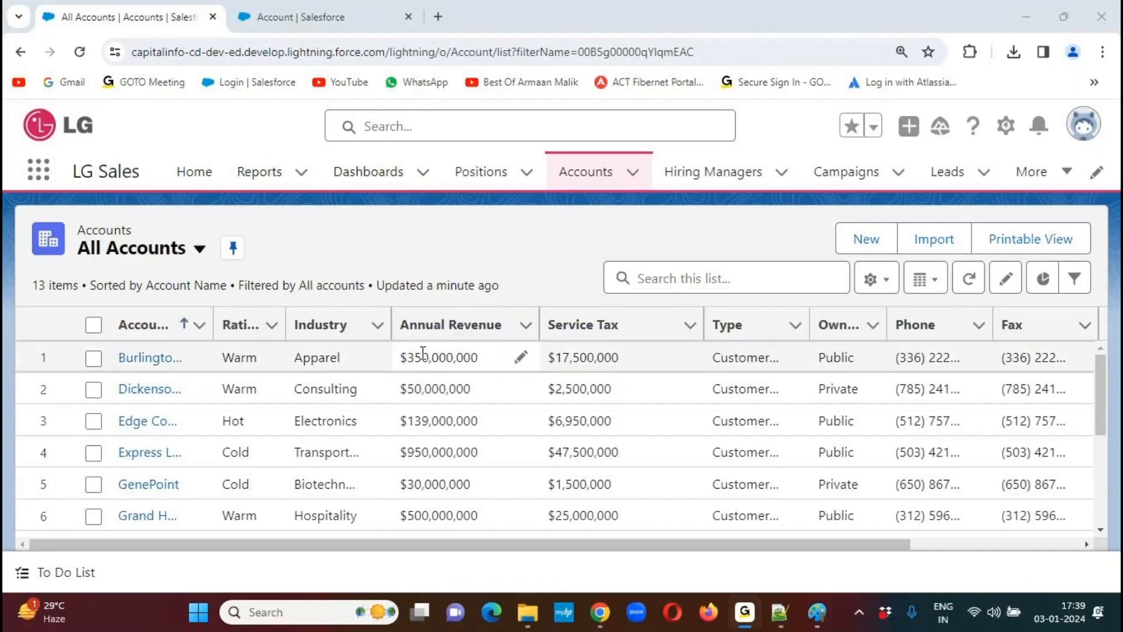
Set the Annual Revenue of the first account, Burlington, to 7500000 in the list and save the change
left_click_drag(406, 356, 481, 358)
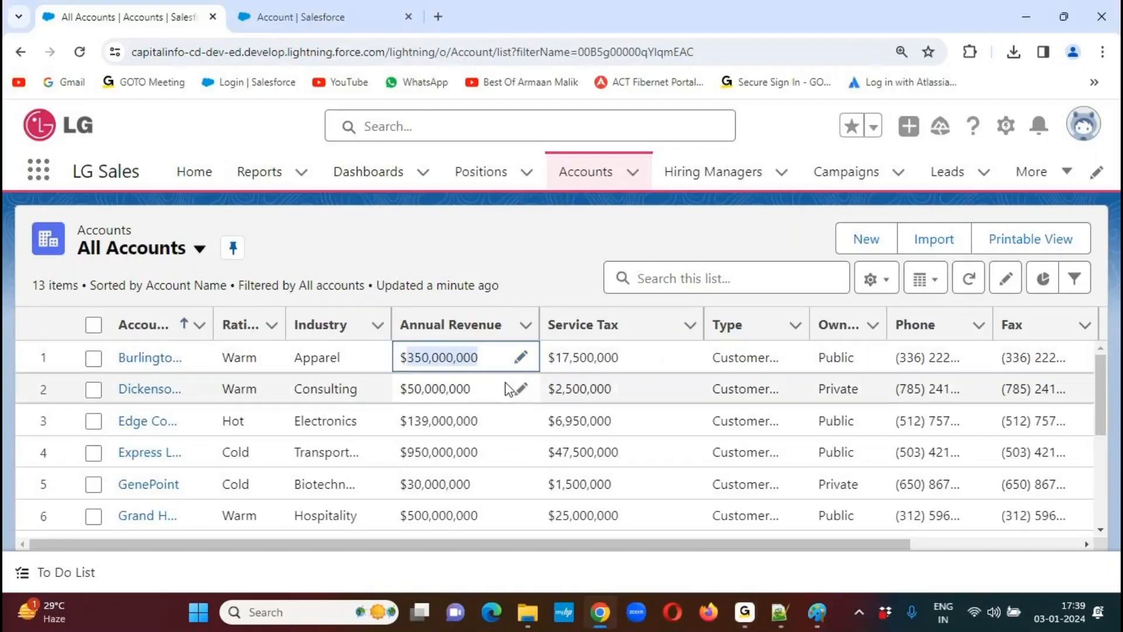
left_click(462, 359)
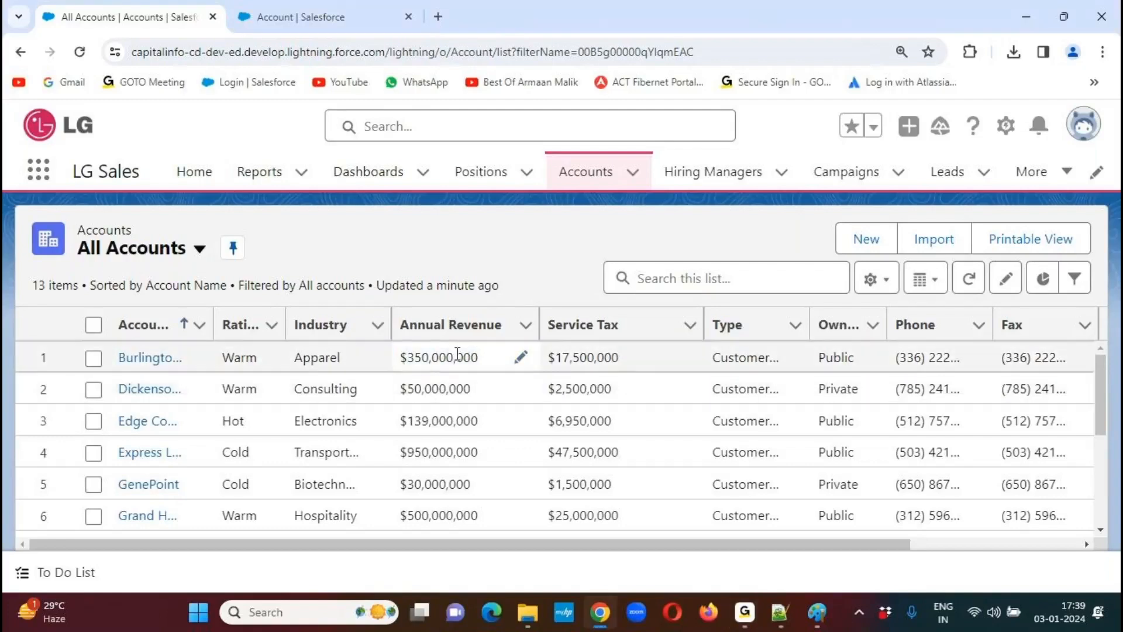
left_click(521, 357)
key("BackSpace")
key("BackSpace")
key("BackSpace")
key("BackSpace")
key("BackSpace")
key("BackSpace")
key("BackSpace")
key("BackSpace")
key("BackSpace")
key("BackSpace")
key("BackSpace")
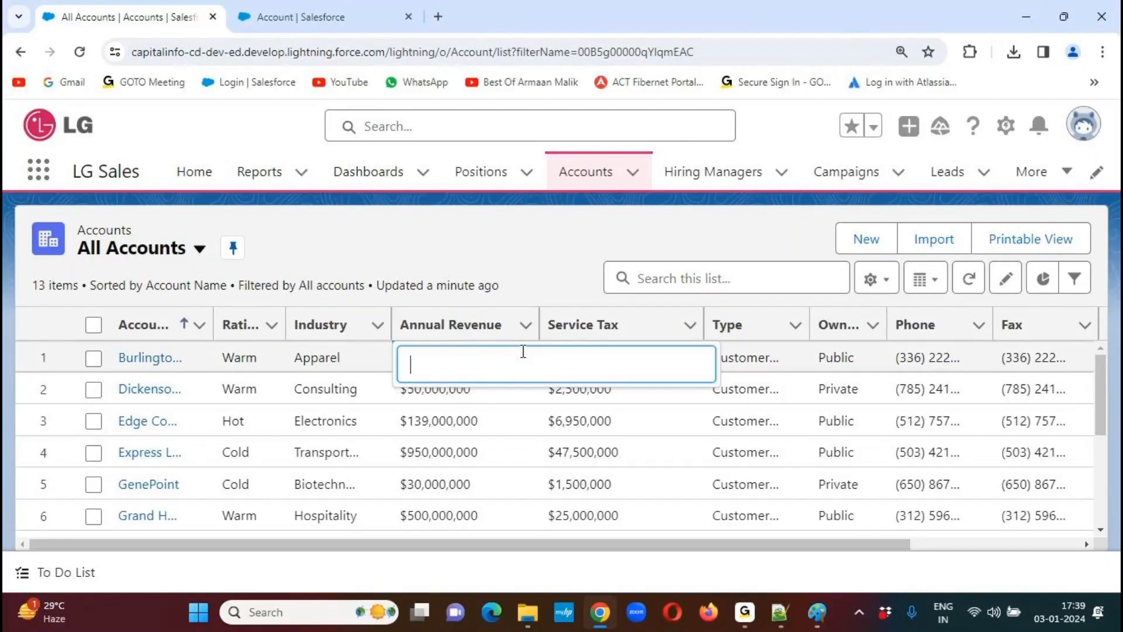
type("7500000")
left_click(544, 255)
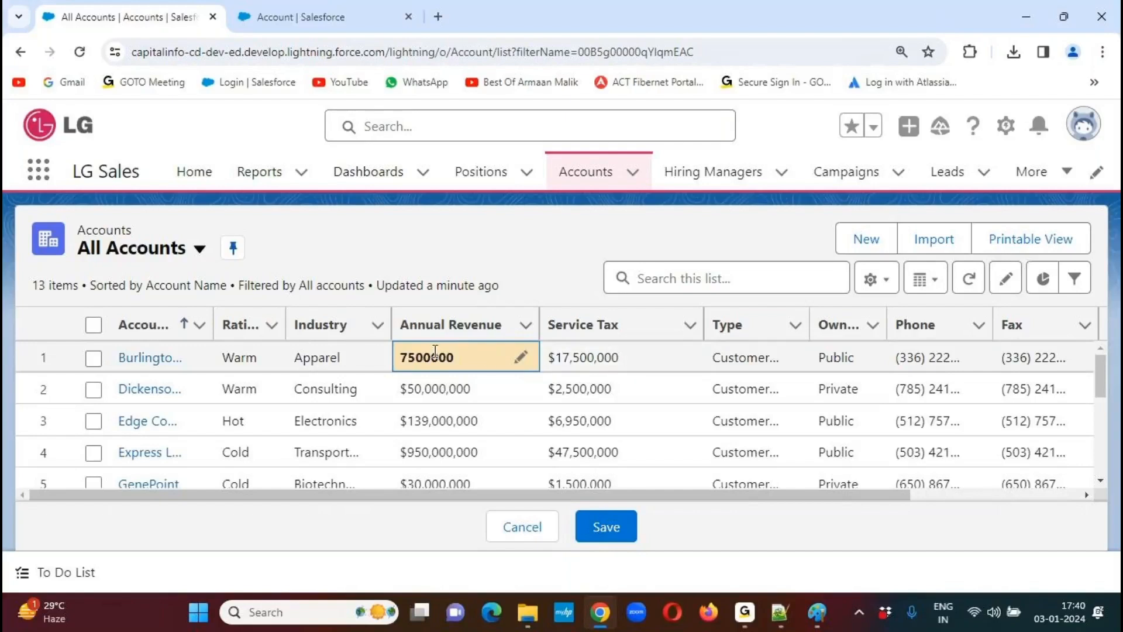
left_click(614, 529)
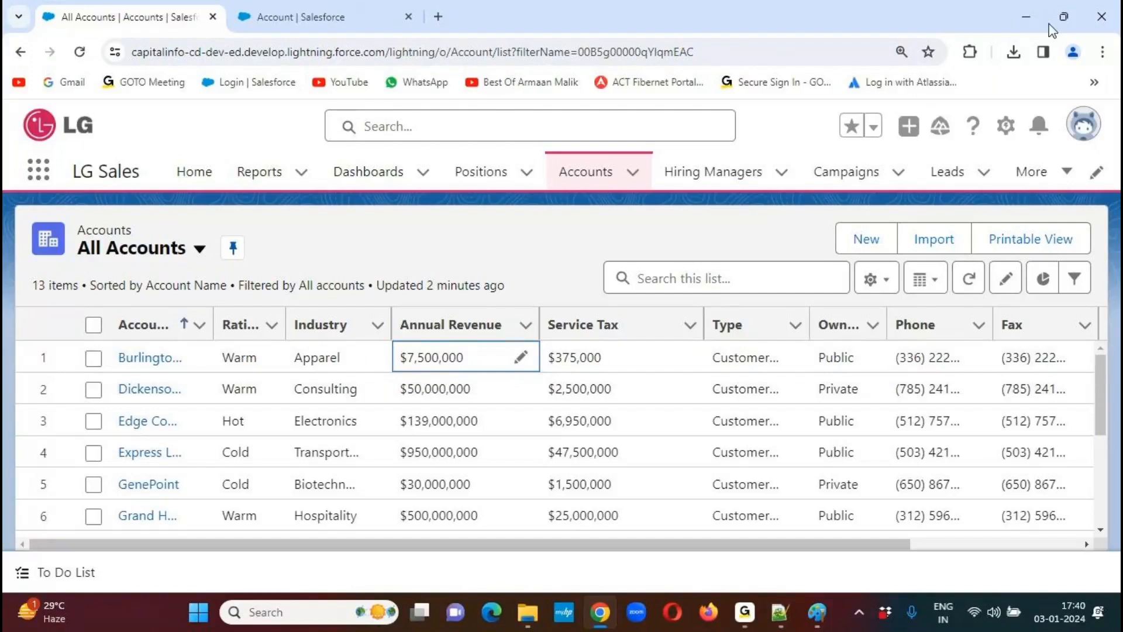
Review the Annual Revenue and Service Tax columns as inputs for another formula field that subtracts the tax from the revenue
left_click(523, 23)
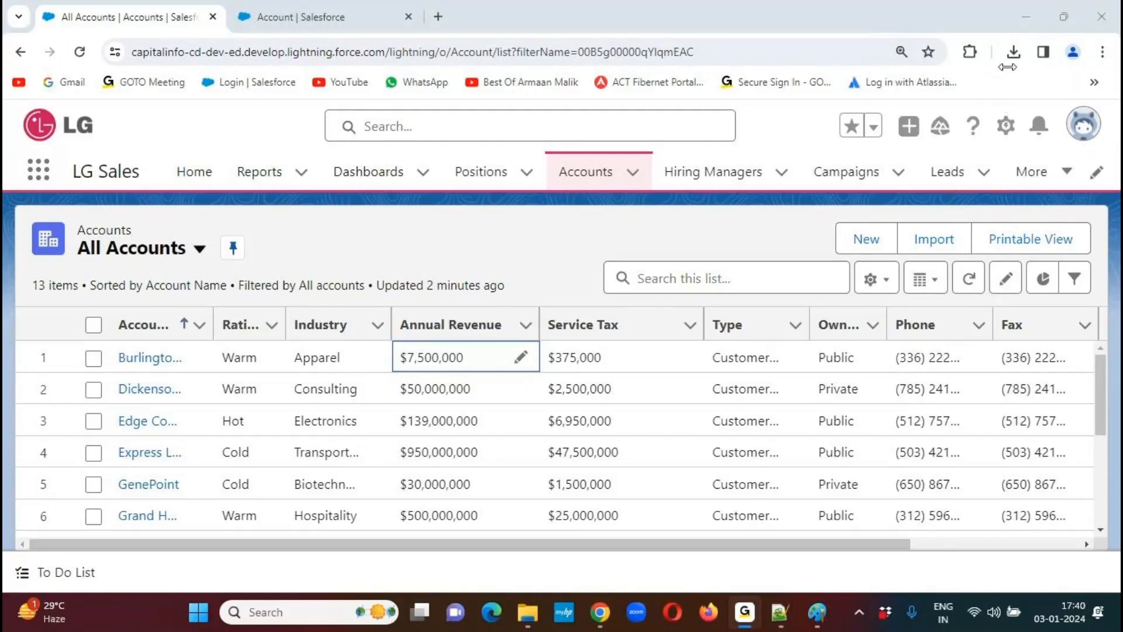
left_click(450, 253)
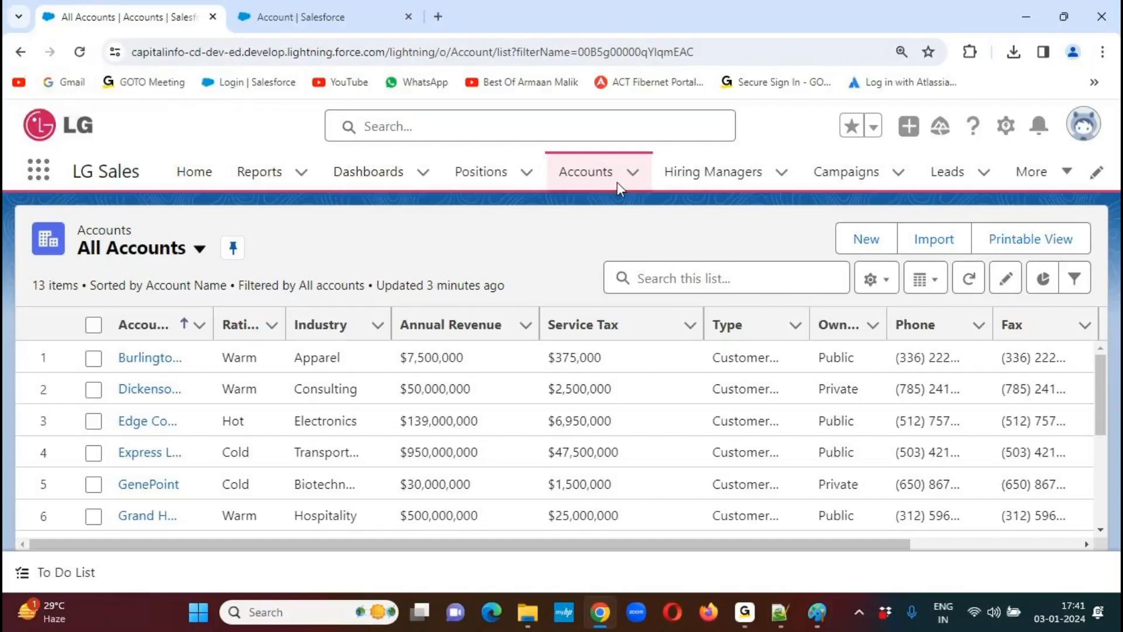
left_click(727, 20)
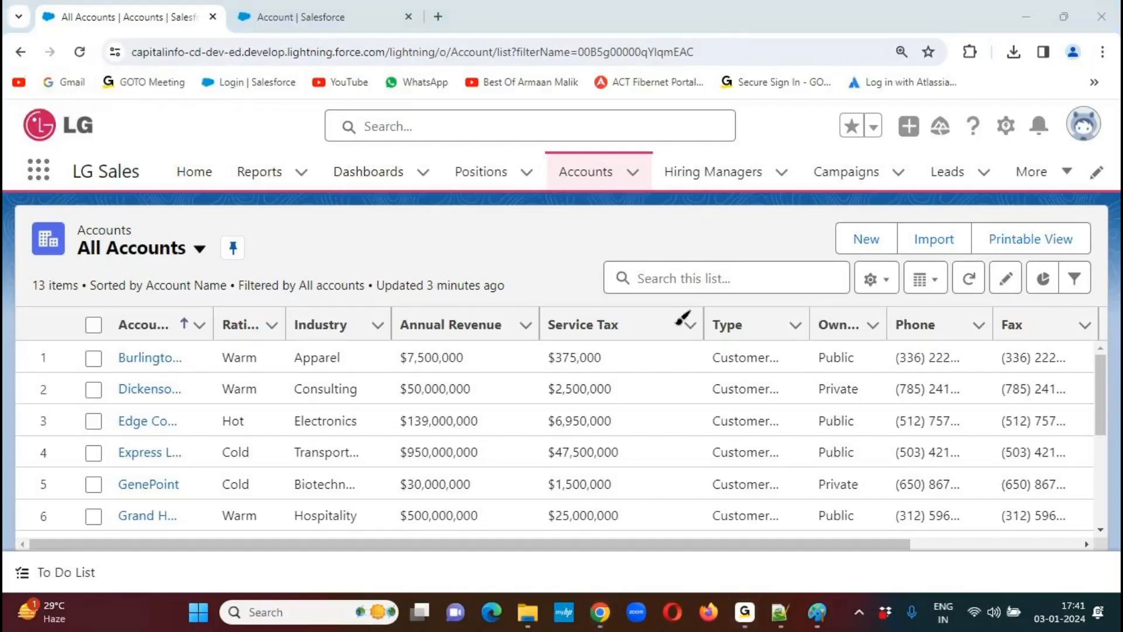
left_click_drag(640, 304, 658, 526)
mouse_move(634, 304)
left_mouse_down()
mouse_move(746, 305)
mouse_move(750, 534)
left_mouse_up()
mouse_move(650, 335)
left_mouse_down()
mouse_move(741, 327)
mouse_move(734, 275)
mouse_move(755, 229)
mouse_move(757, 252)
left_mouse_up()
left_click_drag(764, 252, 784, 249)
mouse_move(784, 210)
left_mouse_down()
mouse_move(797, 201)
mouse_move(795, 229)
left_mouse_up()
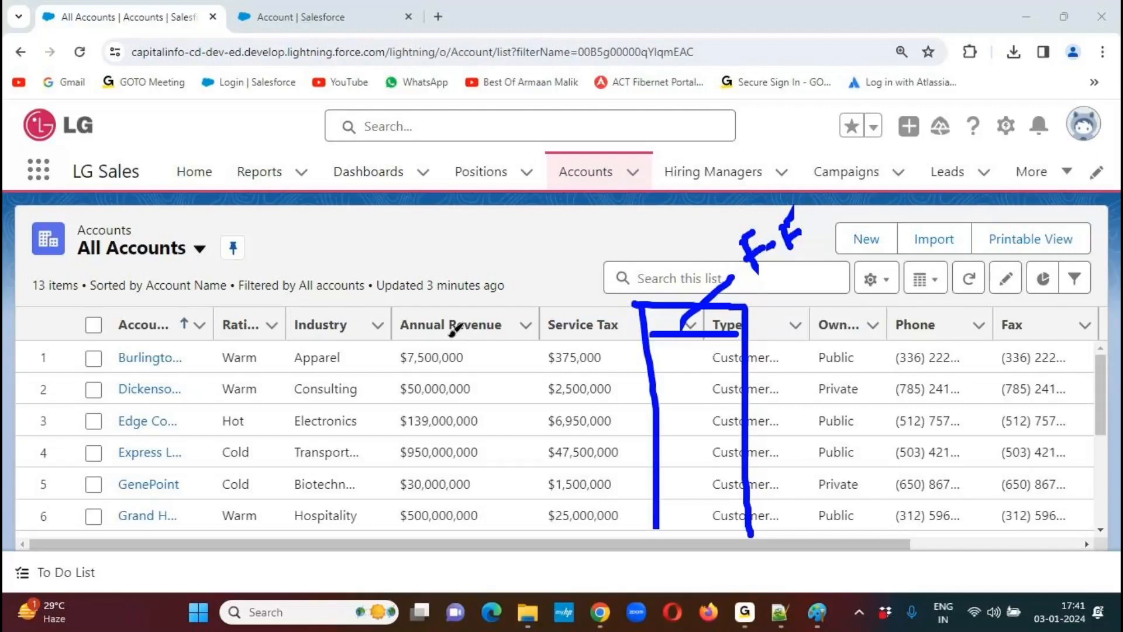
mouse_move(403, 336)
left_mouse_down()
mouse_move(520, 344)
mouse_move(540, 325)
left_mouse_up()
left_click(520, 325)
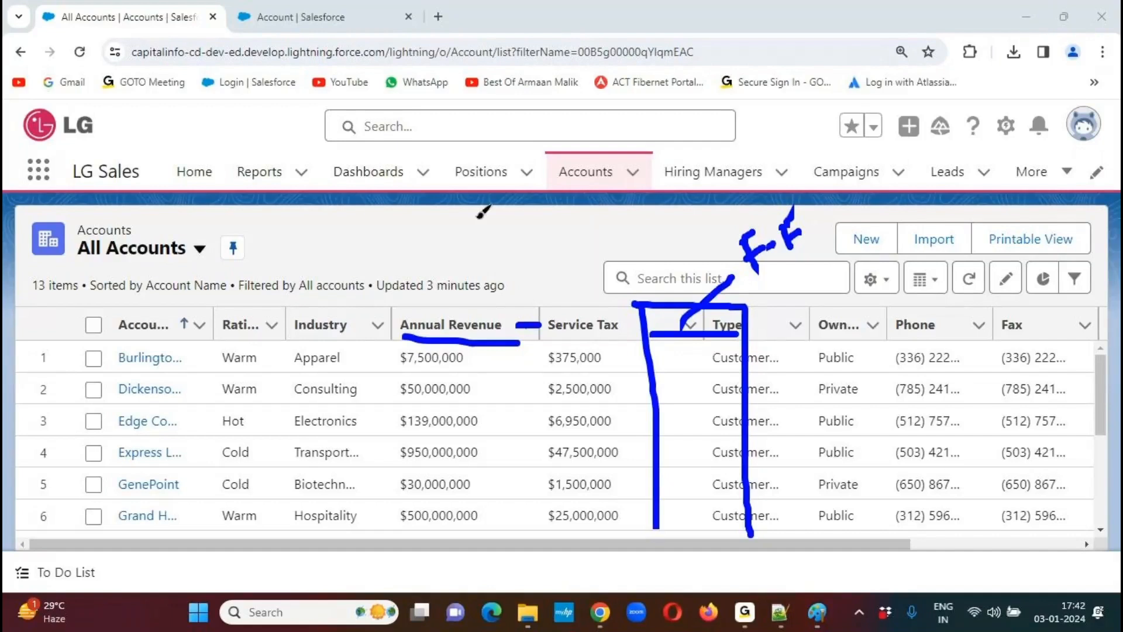
mouse_move(740, 295)
left_mouse_down()
mouse_move(658, 278)
mouse_move(746, 316)
mouse_move(736, 278)
mouse_move(819, 241)
left_mouse_up()
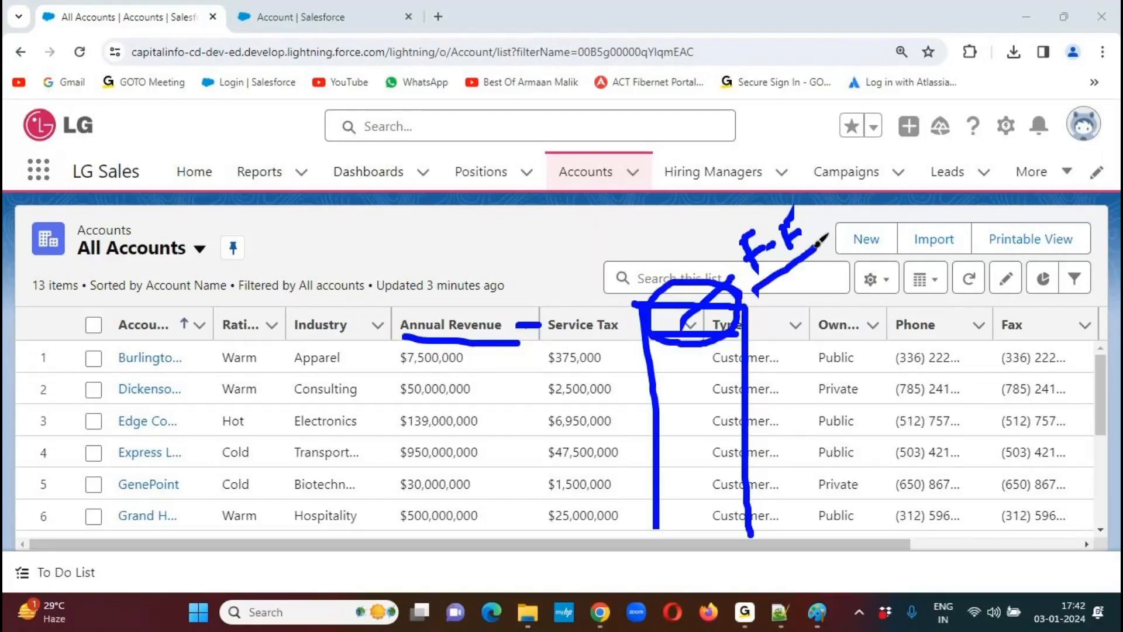
mouse_move(679, 280)
left_mouse_down()
mouse_move(579, 279)
mouse_move(553, 320)
mouse_move(591, 298)
left_mouse_up()
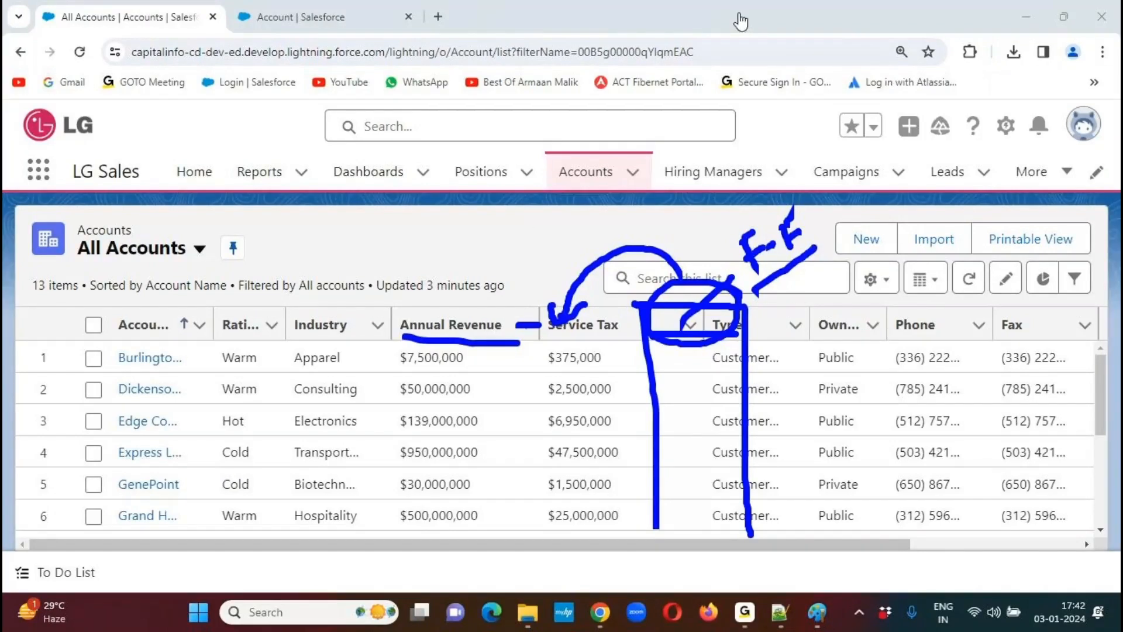
Switch to the Formula Fields.txt notes in Notepad++ and add a dash-underlined "UseCase:" heading below the Service Tax use case
left_click(780, 613)
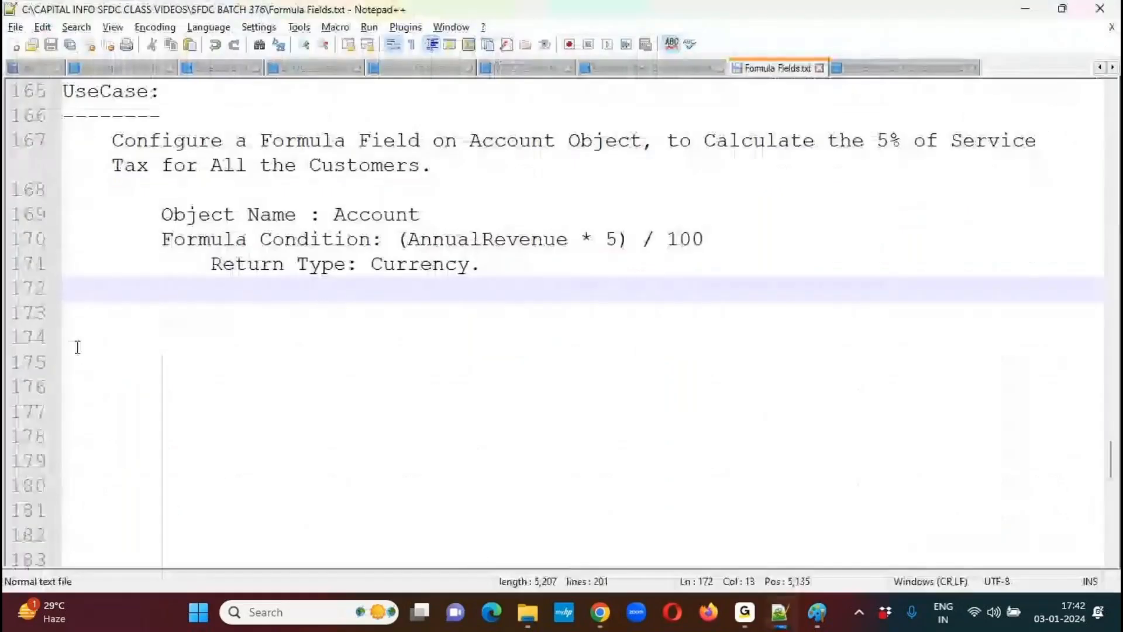
key("Return")
key("BackSpace")
key("BackSpace")
key("BackSpace")
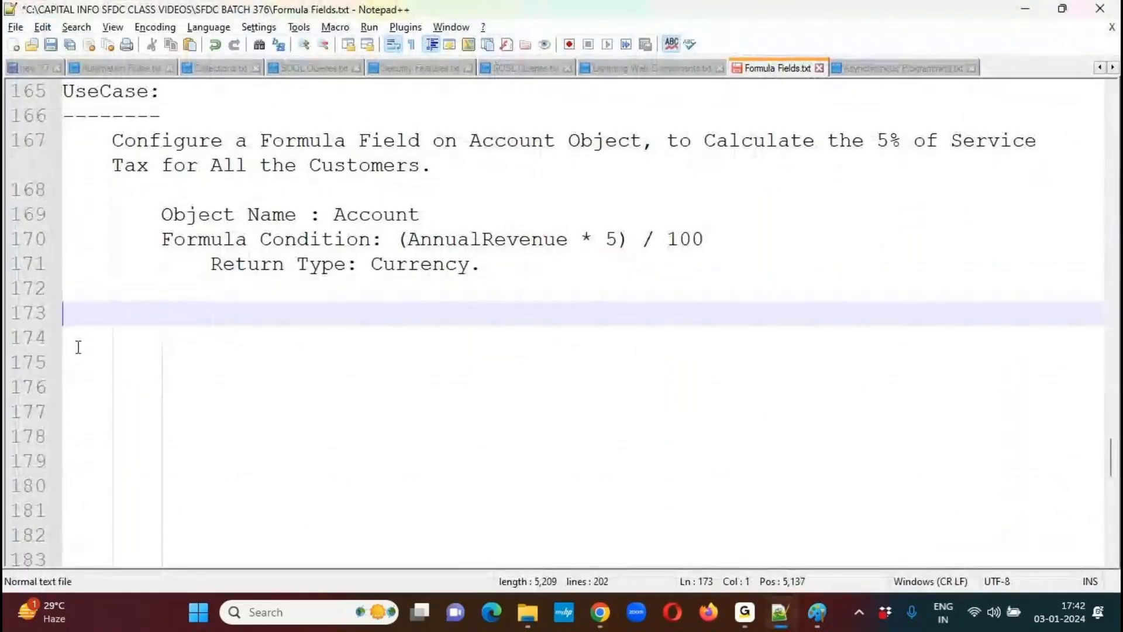
type("UseCase:")
key("Return")
type("--------")
key("Return")
key("Tab")
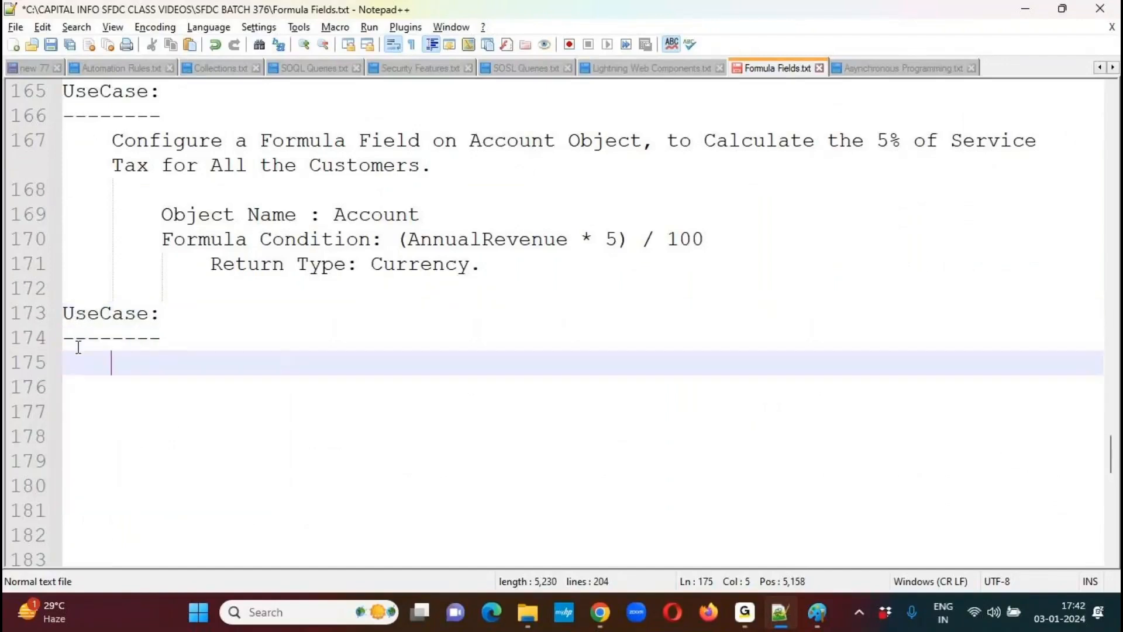
Write the use case text "Create a Formula Field on Account Object, to Calculate the Total Revenue" under the new heading
type("Create a ")
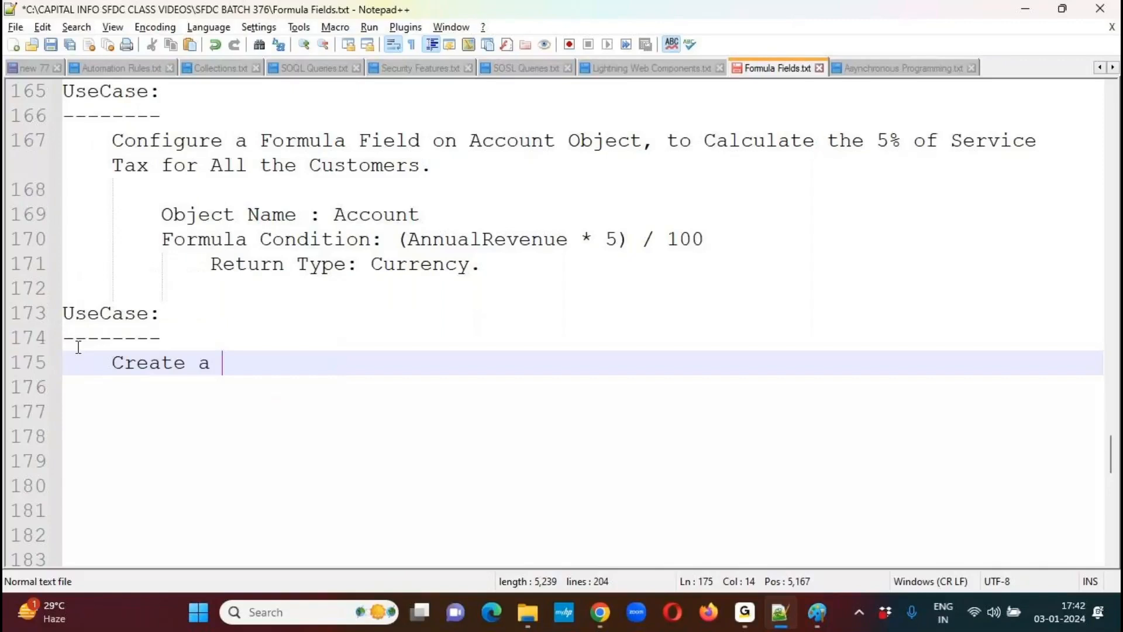
type("Formula Field")
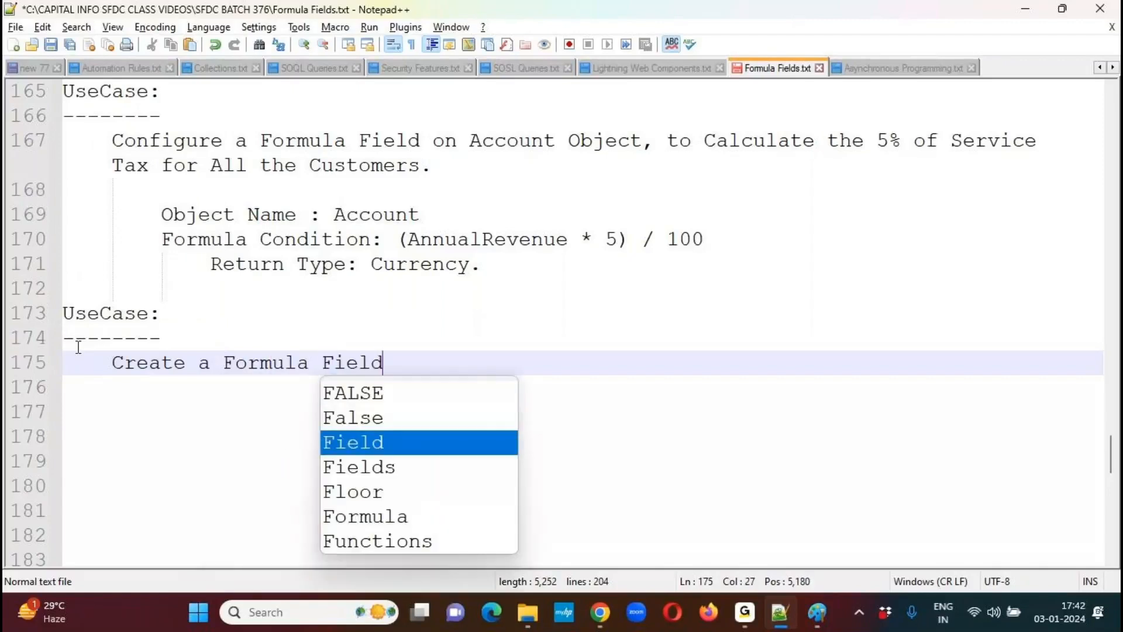
type(" on Account O")
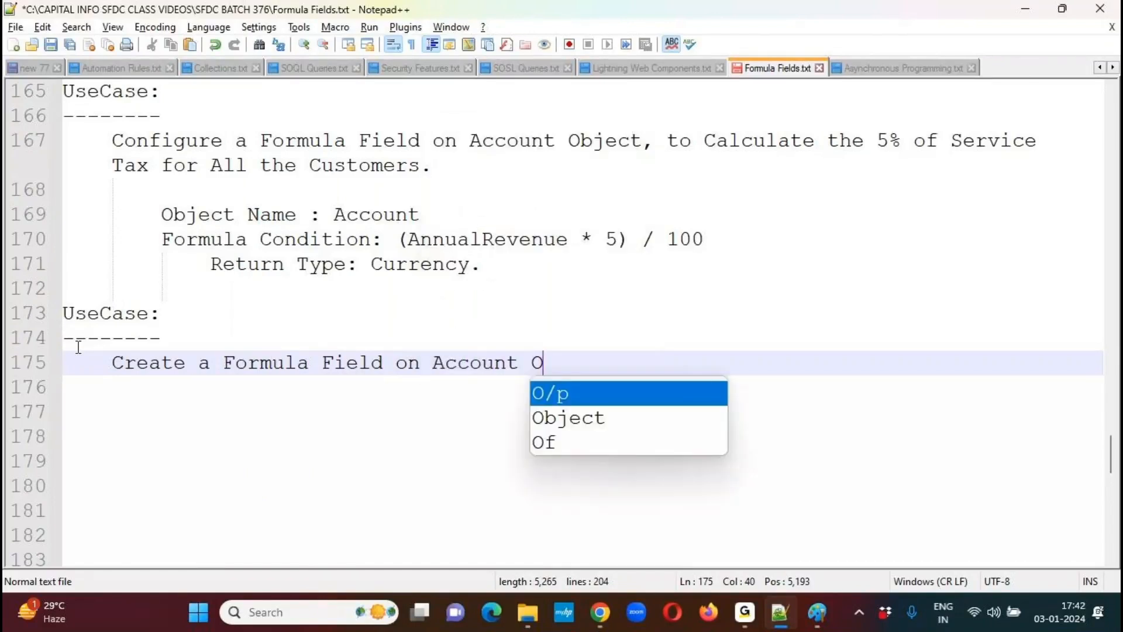
type("bject, to Calculate the Tot")
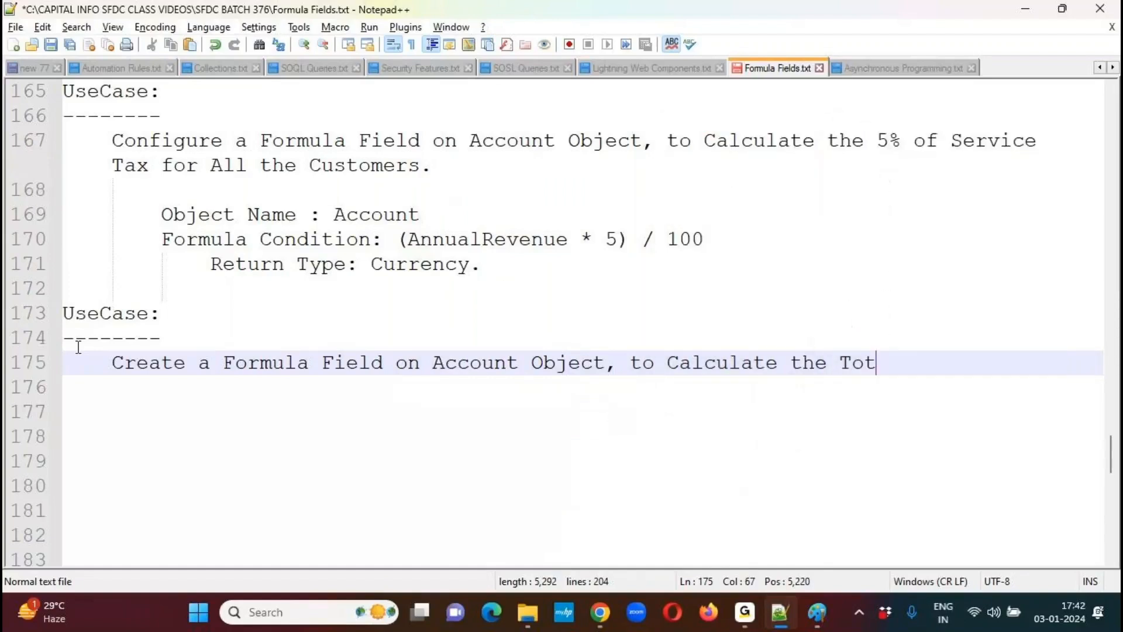
type("al Revenue")
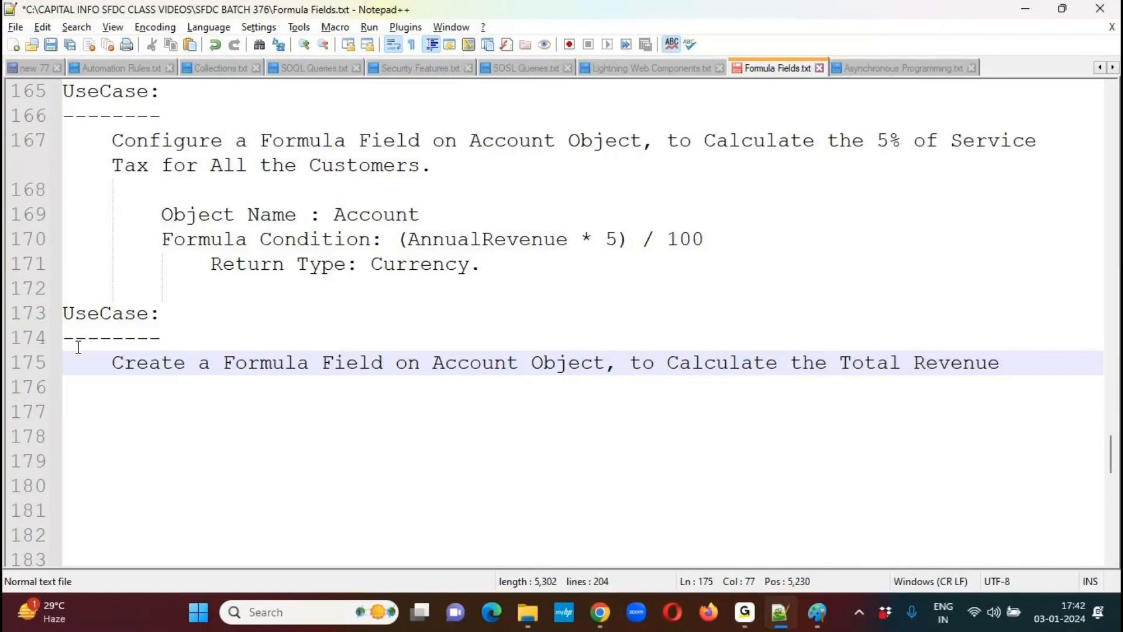
Insert "Net" before "Revenue" in the new use case sentence and end the sentence with a period
key("Left")
key("Left")
key("Left")
key("Left")
key("Left")
key("Left")
key("Left")
key("Left")
key("Left")
key("Left")
key("Left")
key("Left")
key("Right")
key("Right")
key("Right")
key("Right")
key("Right")
type("N")
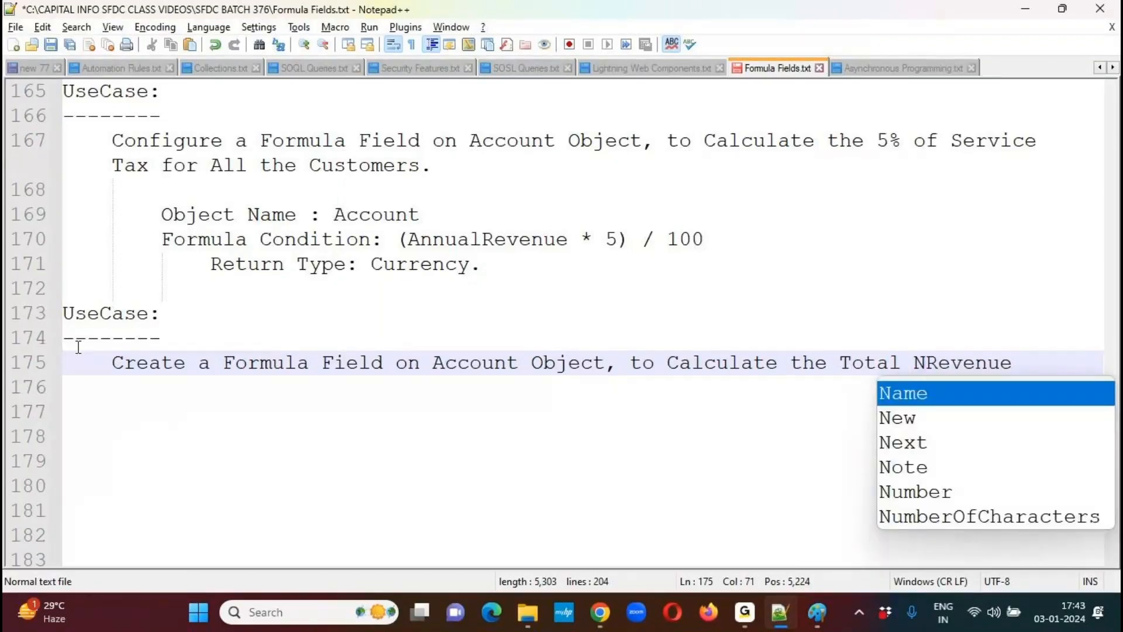
type("et")
key("End")
type(".")
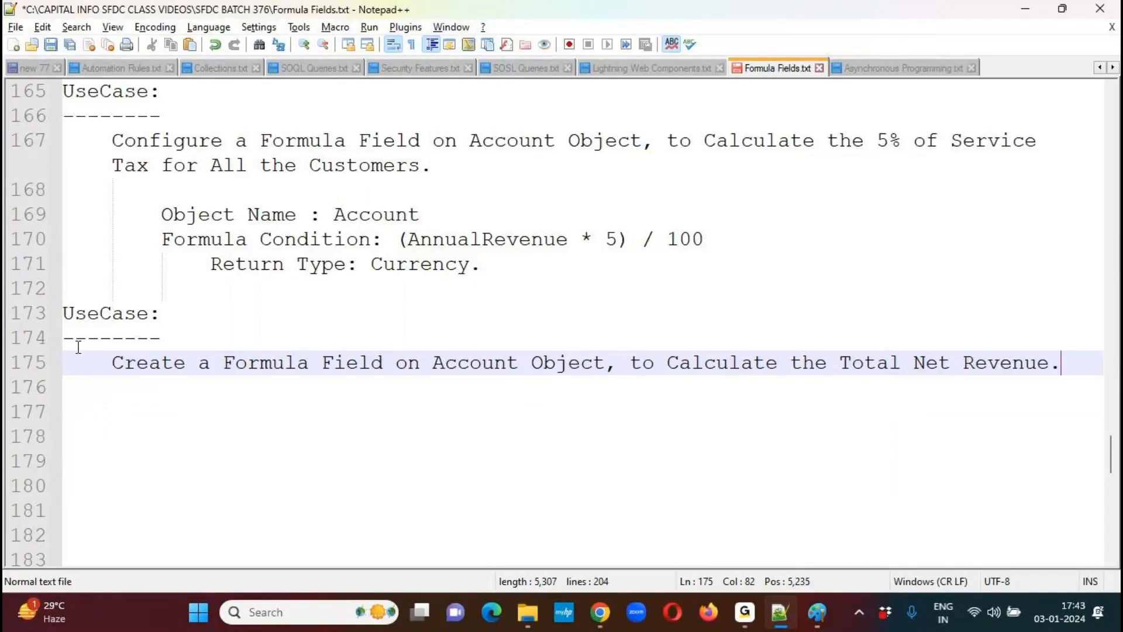
Copy the Object Name, Formula Condition and Return Type lines from the Service Tax use case to below the new sentence
key("Return")
key("Return")
key("Tab")
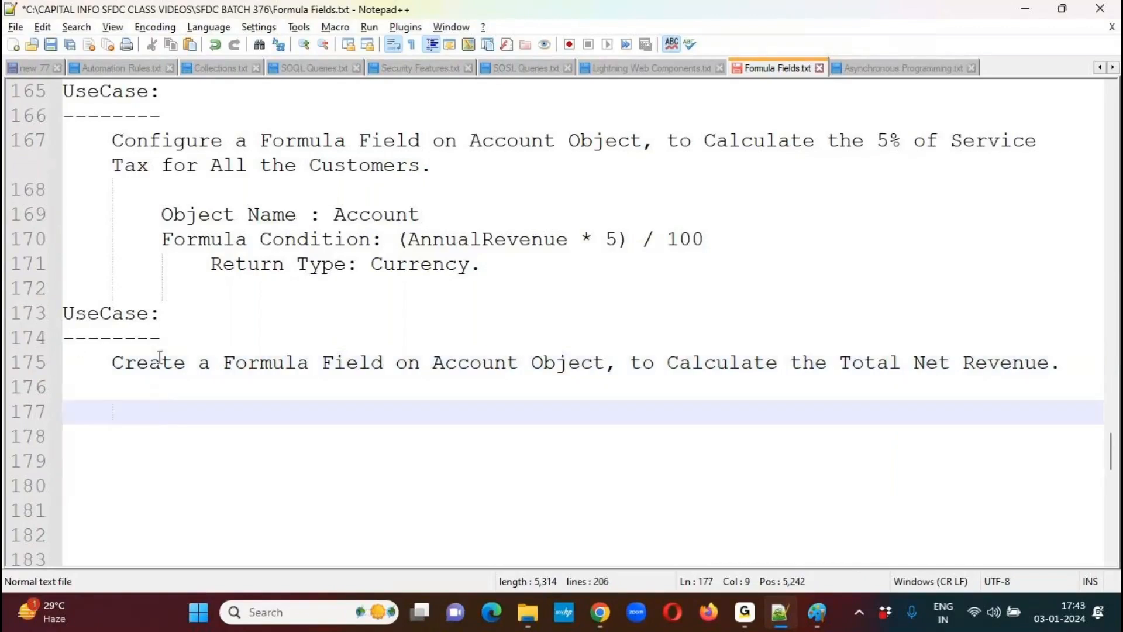
left_click_drag(163, 214, 507, 260)
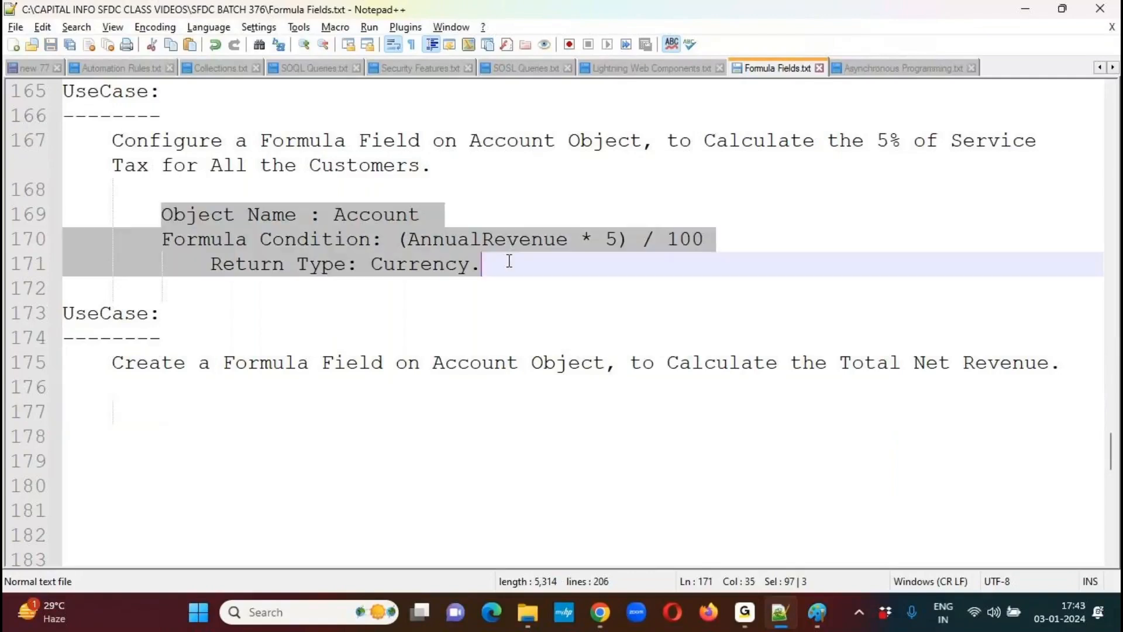
key("ctrl+c")
left_click(180, 416)
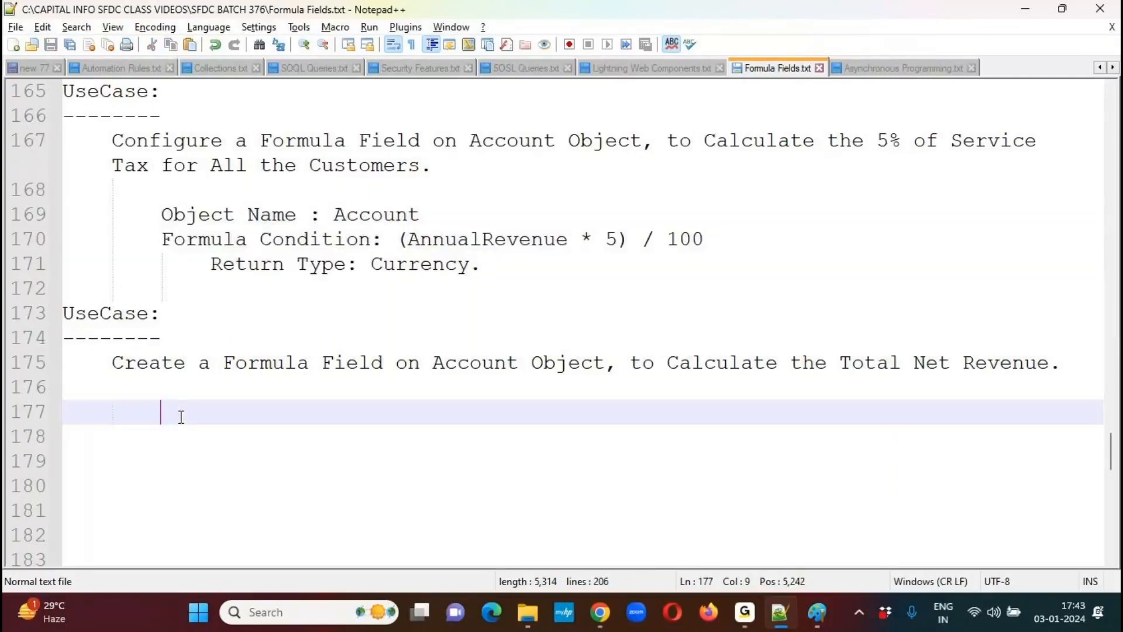
key("ctrl+v")
Replace the copied formula condition with "AnnualRevenue - Service_Tax__c" and save the notes file
left_click_drag(400, 437, 738, 439)
key("Delete")
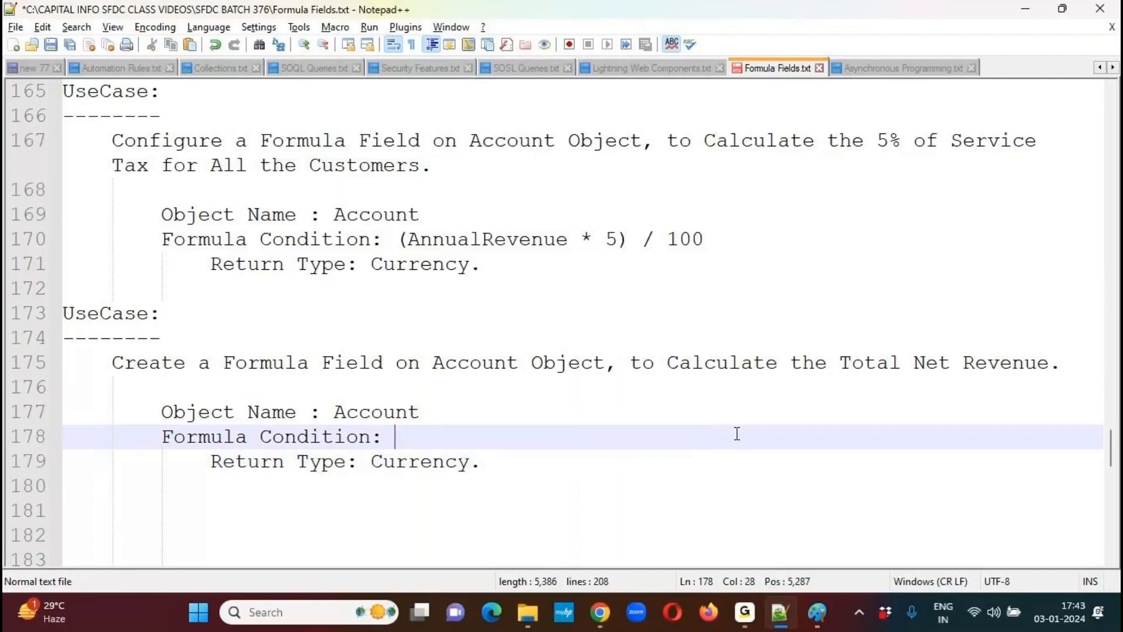
type("An")
key("Return")
type("- Ser")
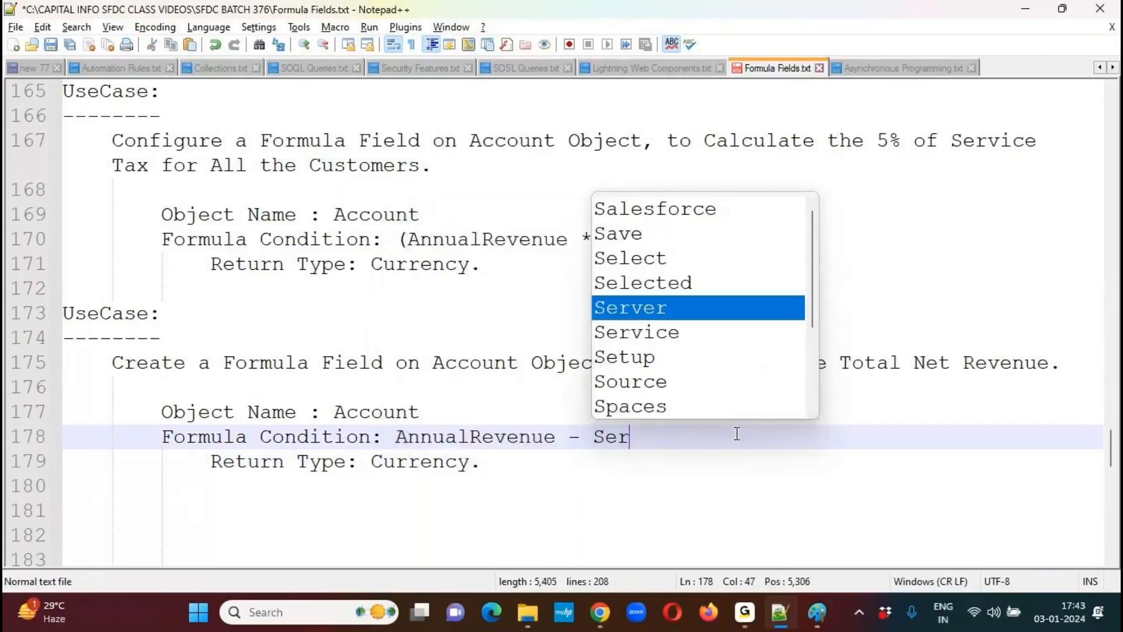
type("vice_Ta")
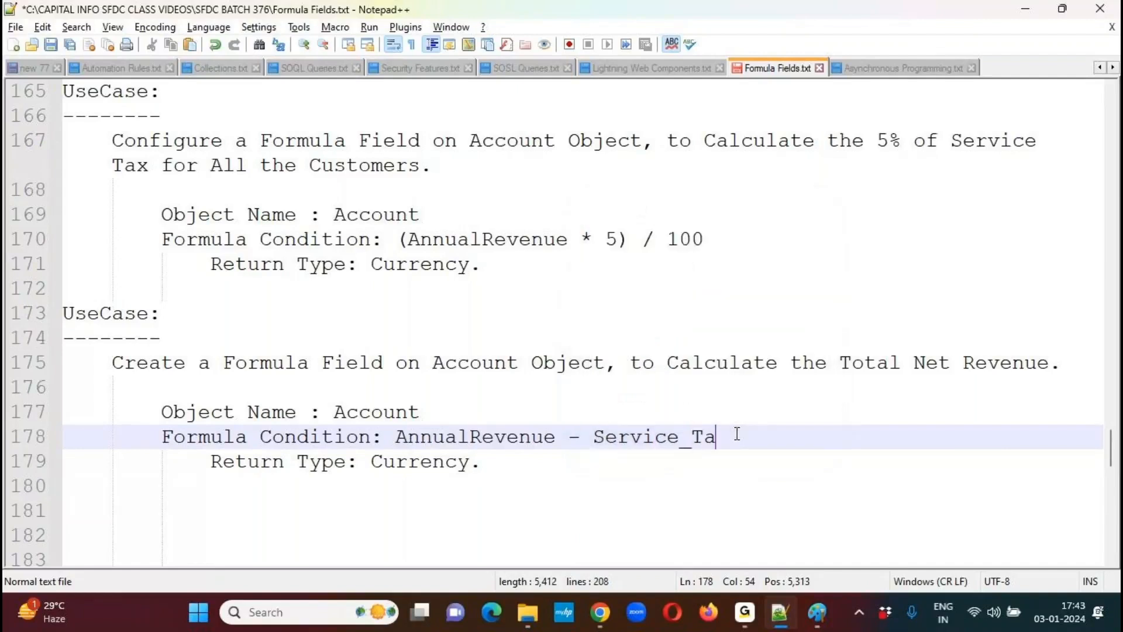
type("x  c")
key("Down")
key("Down")
key("Down")
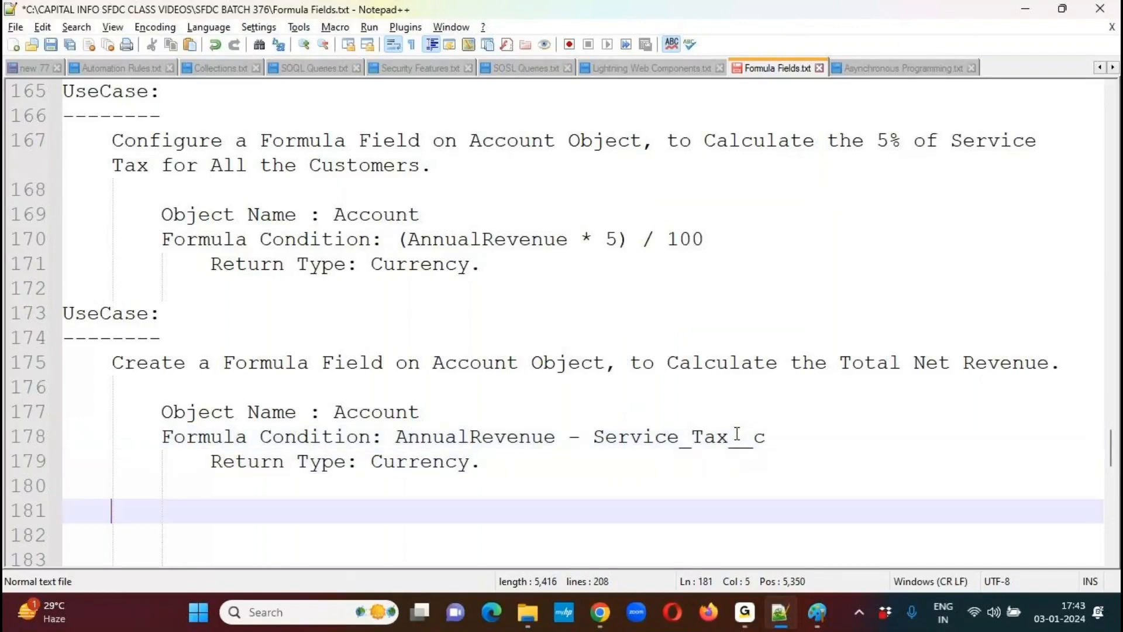
key("ctrl+s")
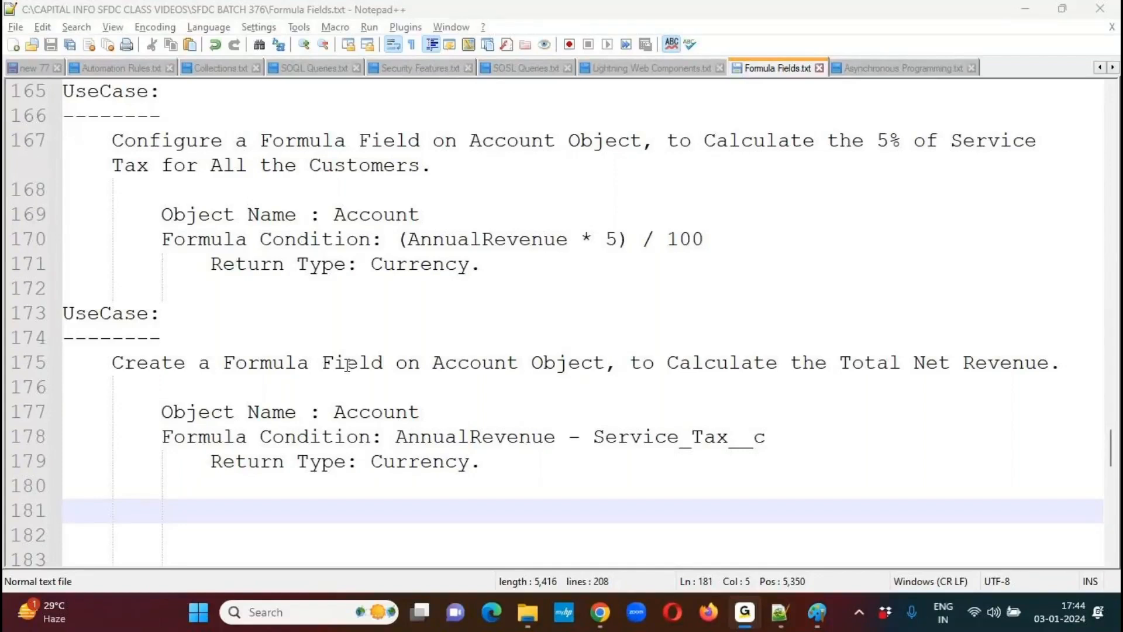
left_click(100, 499)
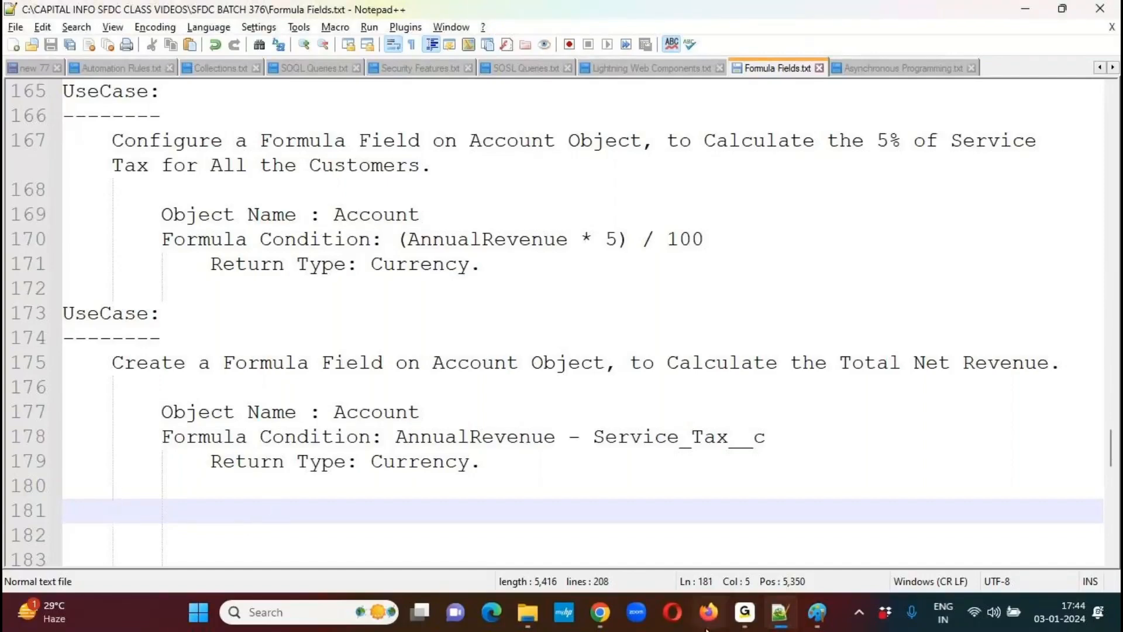
Switch to the Account setup page in Chrome, start a new custom field with the Formula data type, and continue to the output type step
left_click(600, 612)
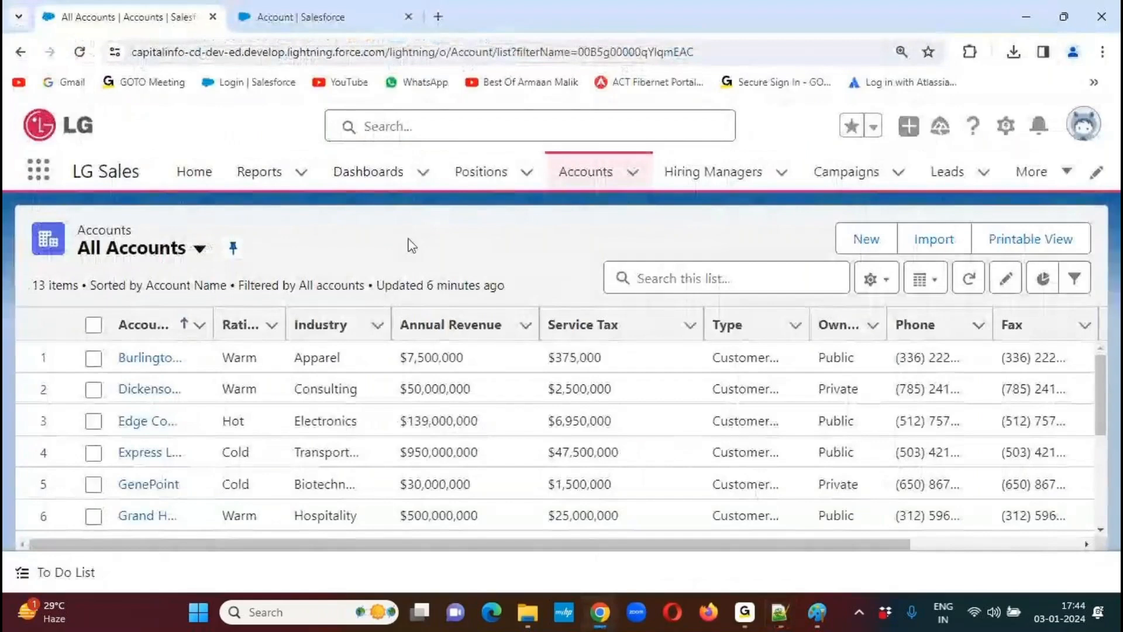
left_click(316, 17)
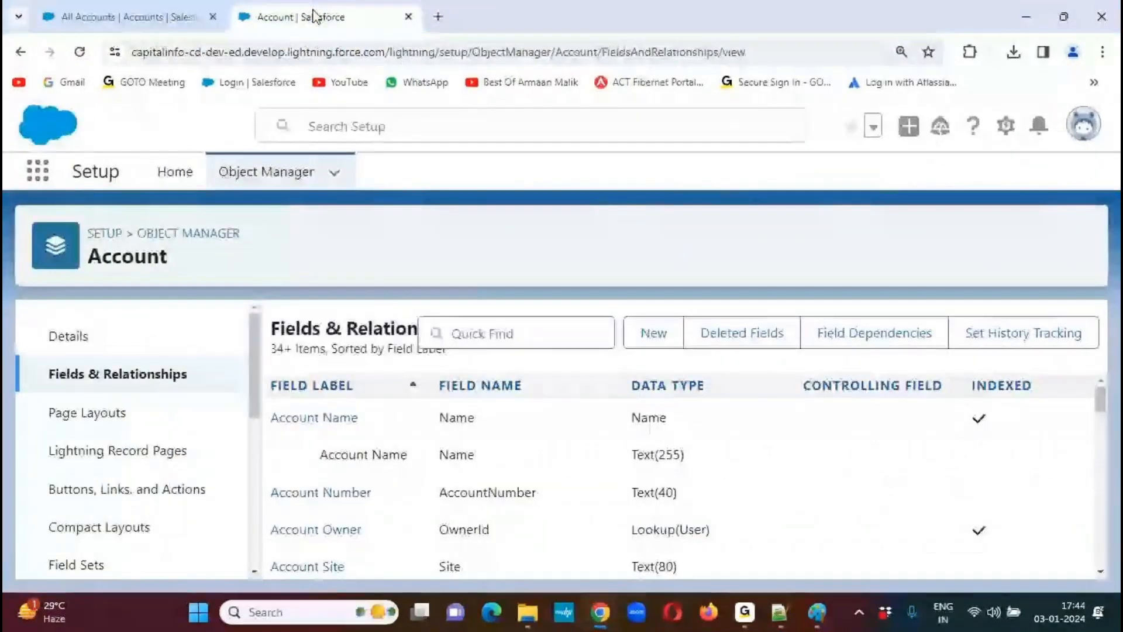
left_click(654, 346)
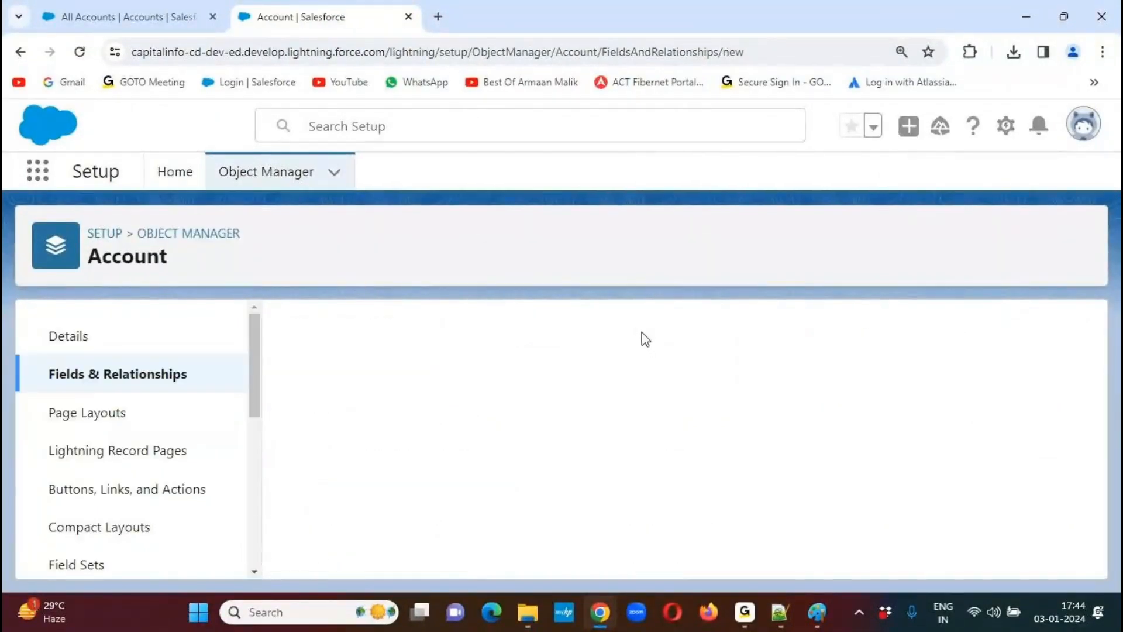
left_click_drag(1087, 345, 1094, 362)
scroll(1091, 363, "down", 2)
left_click(345, 444)
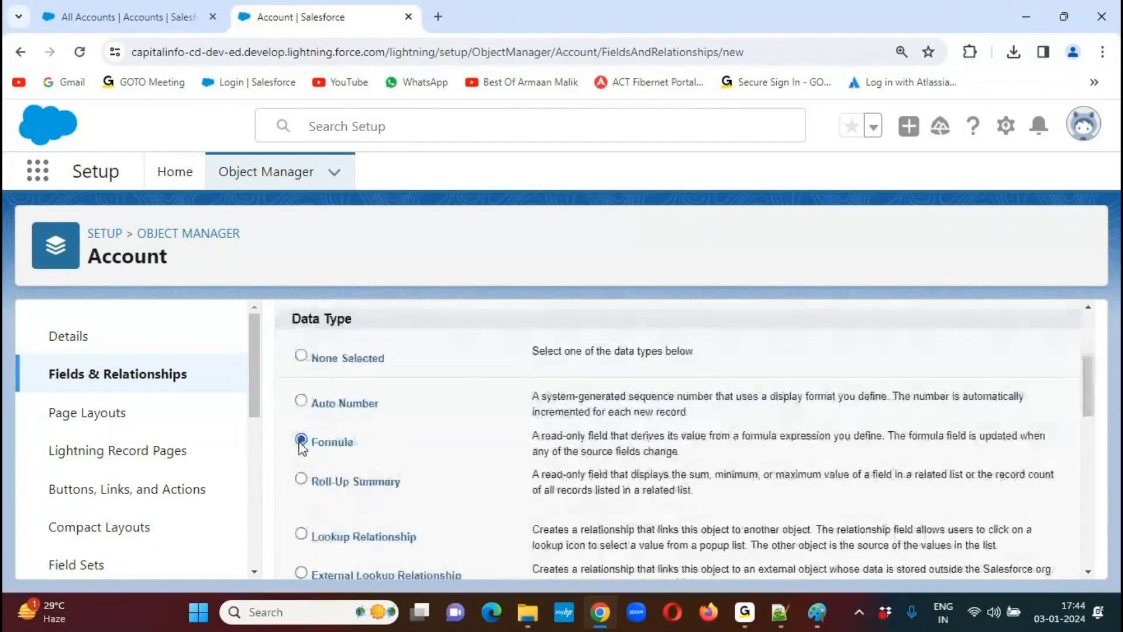
left_click_drag(1095, 396, 1095, 365)
left_click(1008, 375)
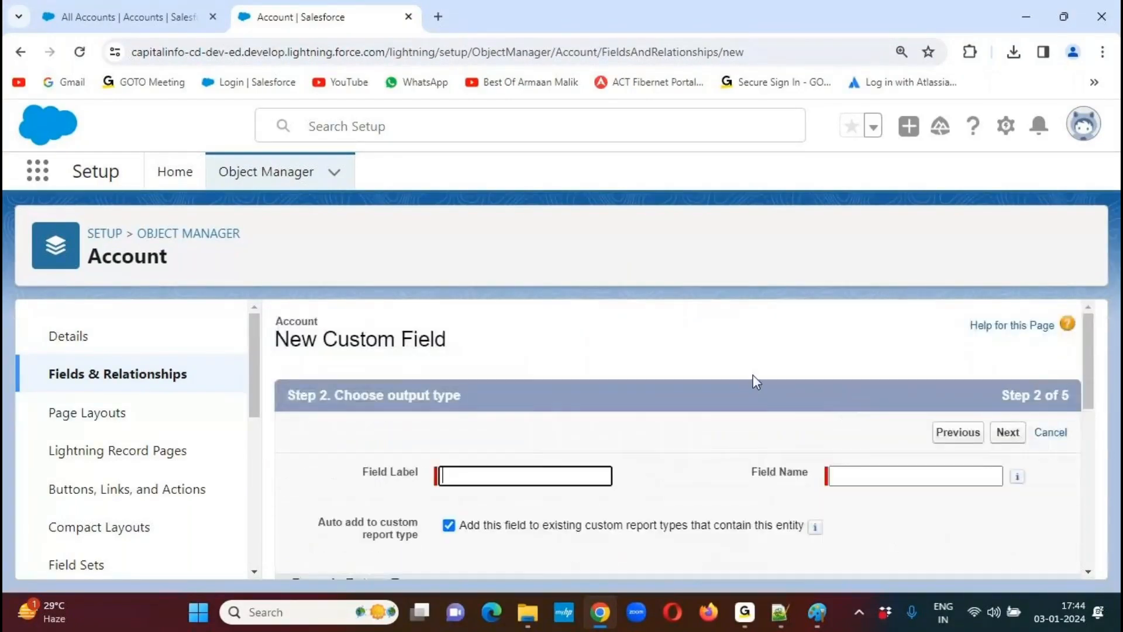
Copy "Net Revenue" from the use case notes into the new field's label and let the field name fill as Net_Revenue
left_click(779, 612)
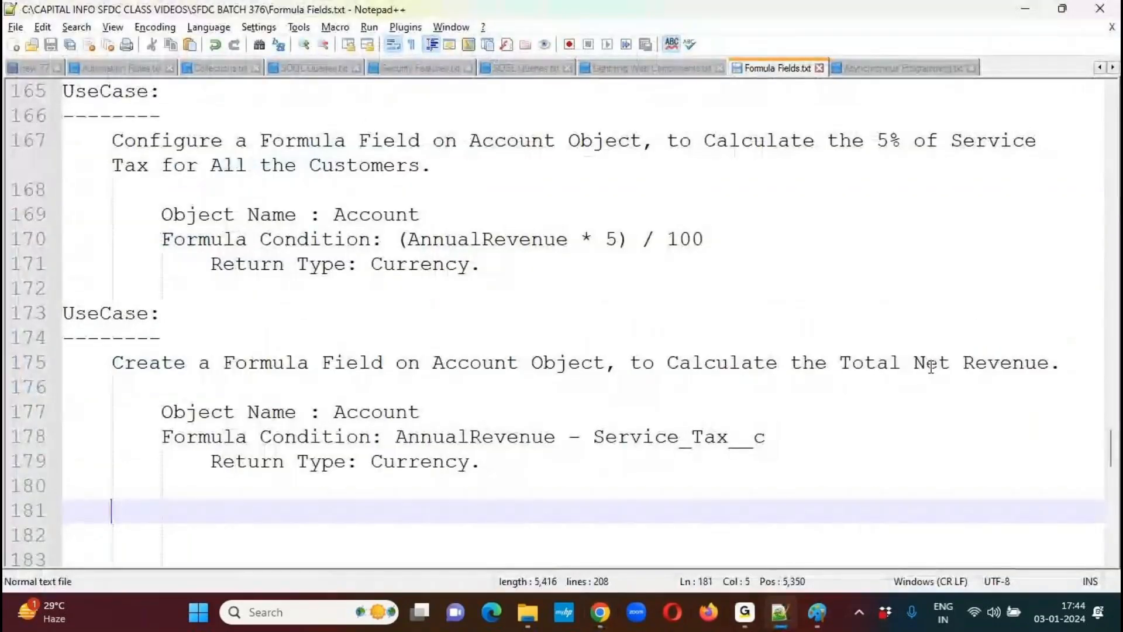
left_click_drag(915, 363, 1049, 363)
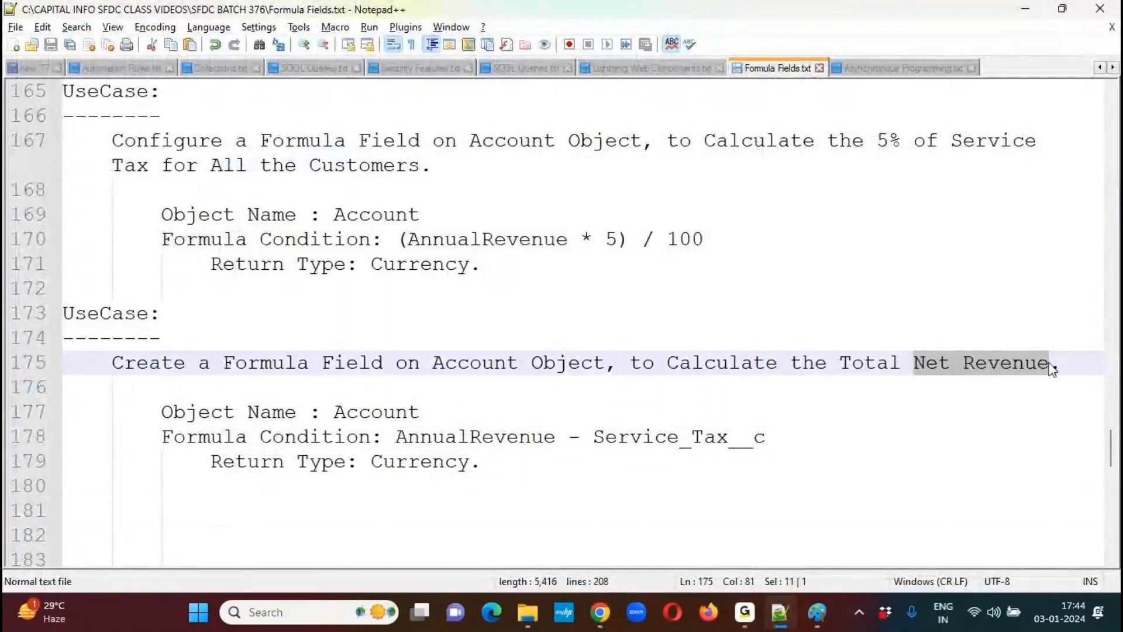
key("alt+Tab")
key("ctrl+v")
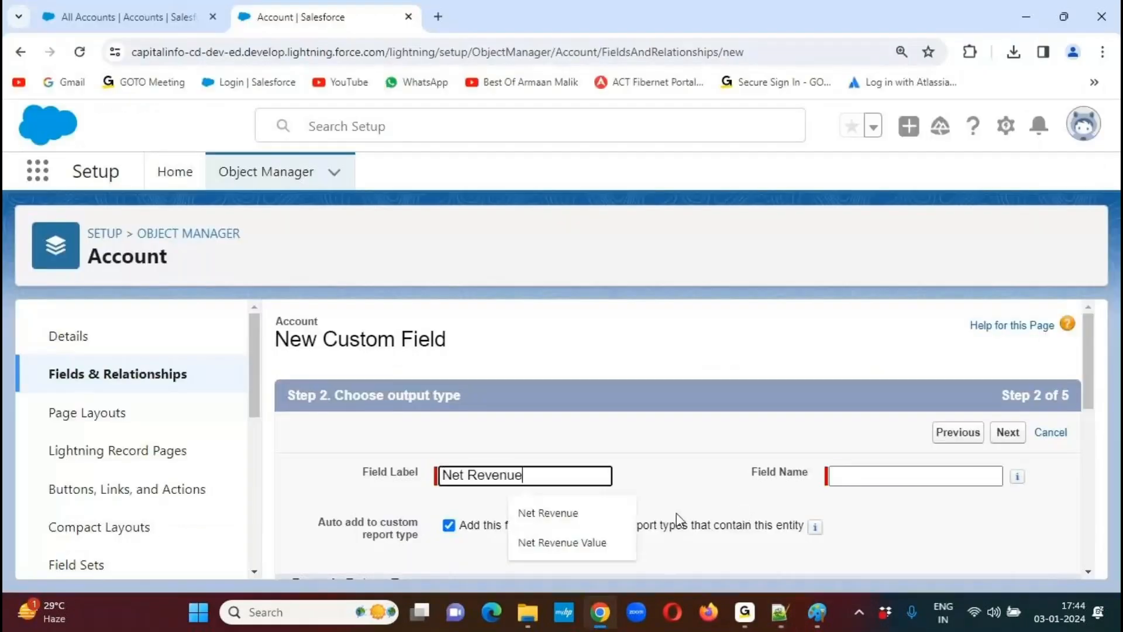
key("Tab")
left_click(658, 484)
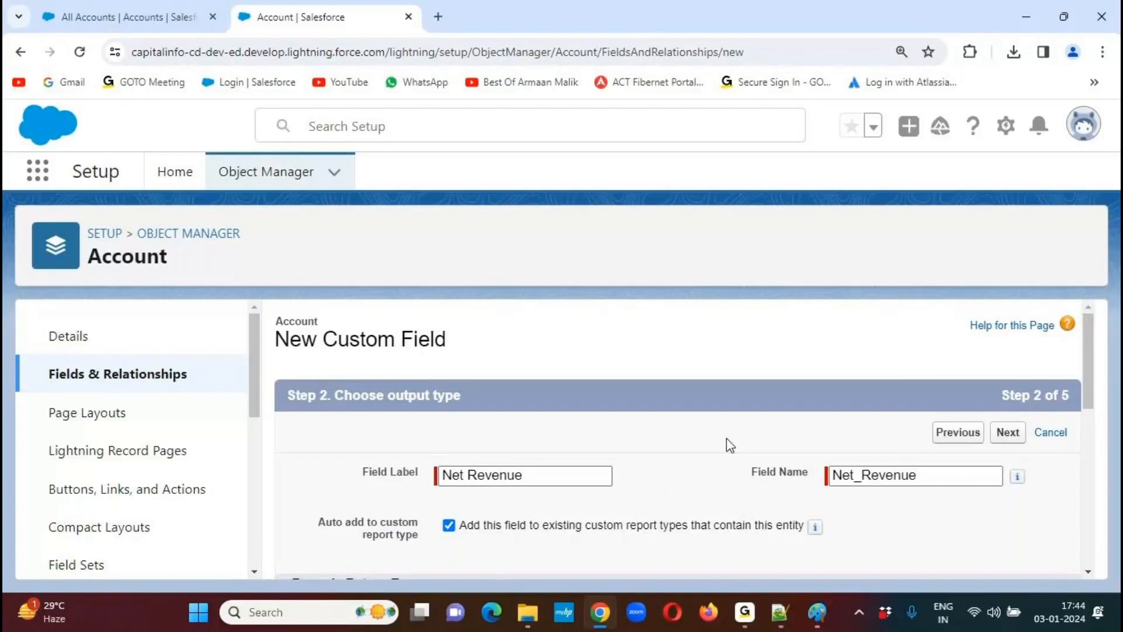
Set the formula return type to Currency with 0 decimal places and continue to the formula step
left_click_drag(1095, 339, 1083, 419)
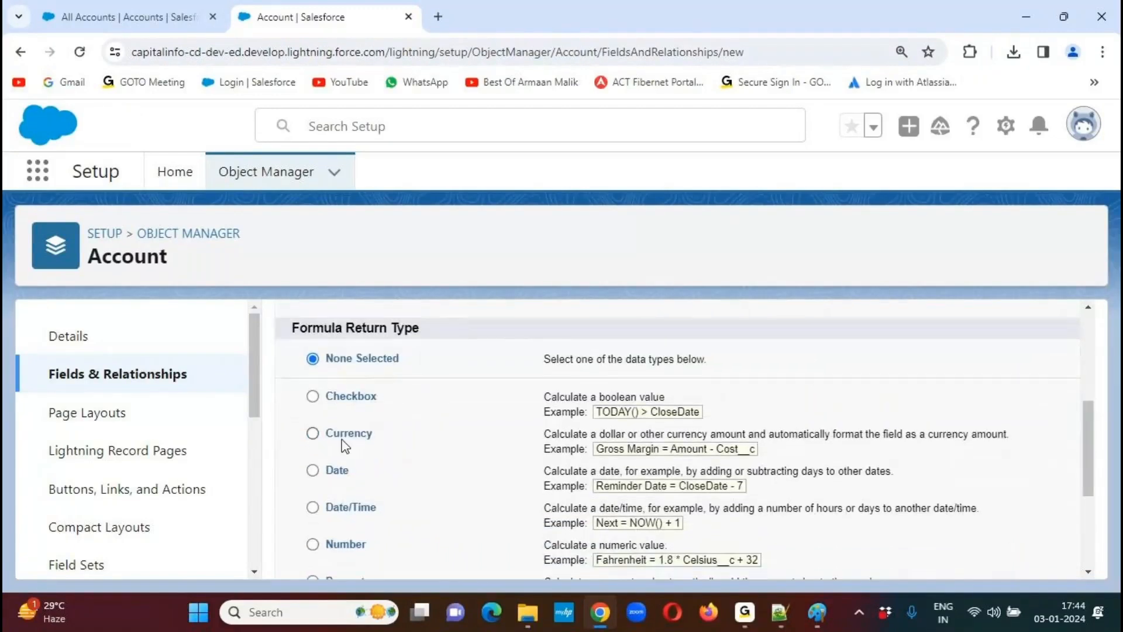
left_click(312, 435)
left_click_drag(1088, 426, 1075, 517)
left_click(659, 506)
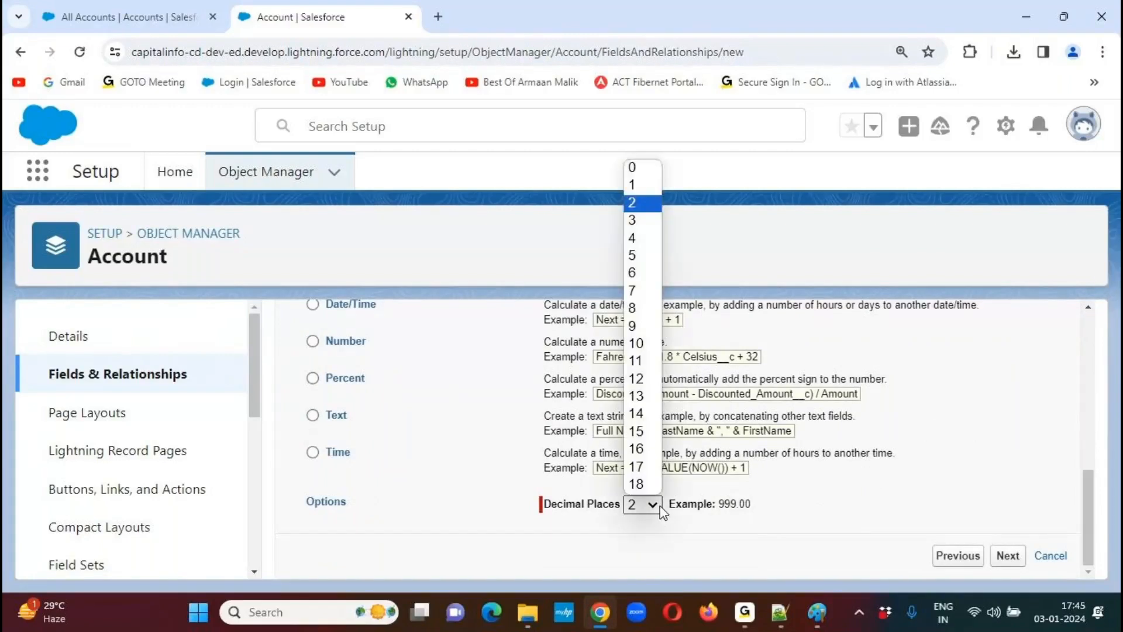
left_click(637, 171)
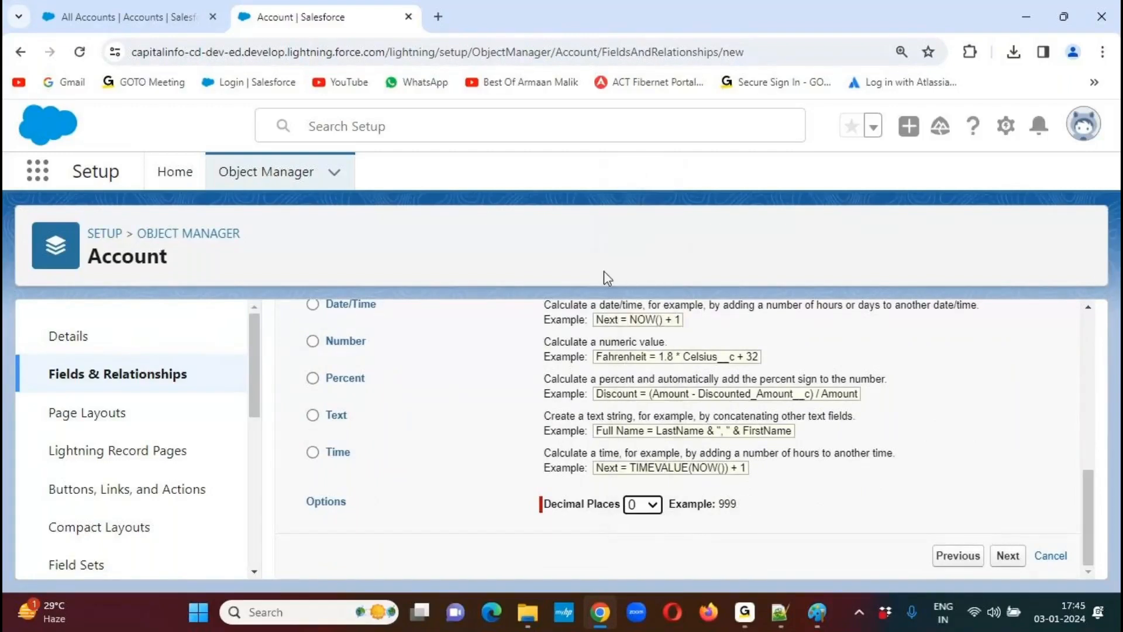
left_click(937, 506)
left_click(1008, 556)
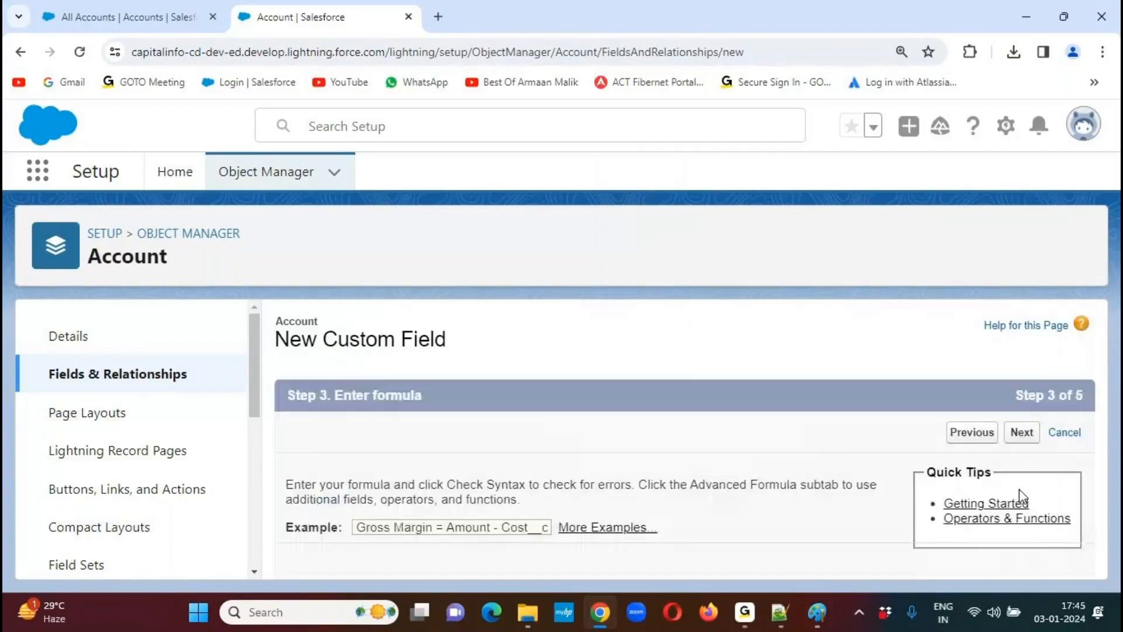
Insert the Account's Annual Revenue field into the Net Revenue formula, followed by the Subtract operator
scroll(1091, 351, "down", 3)
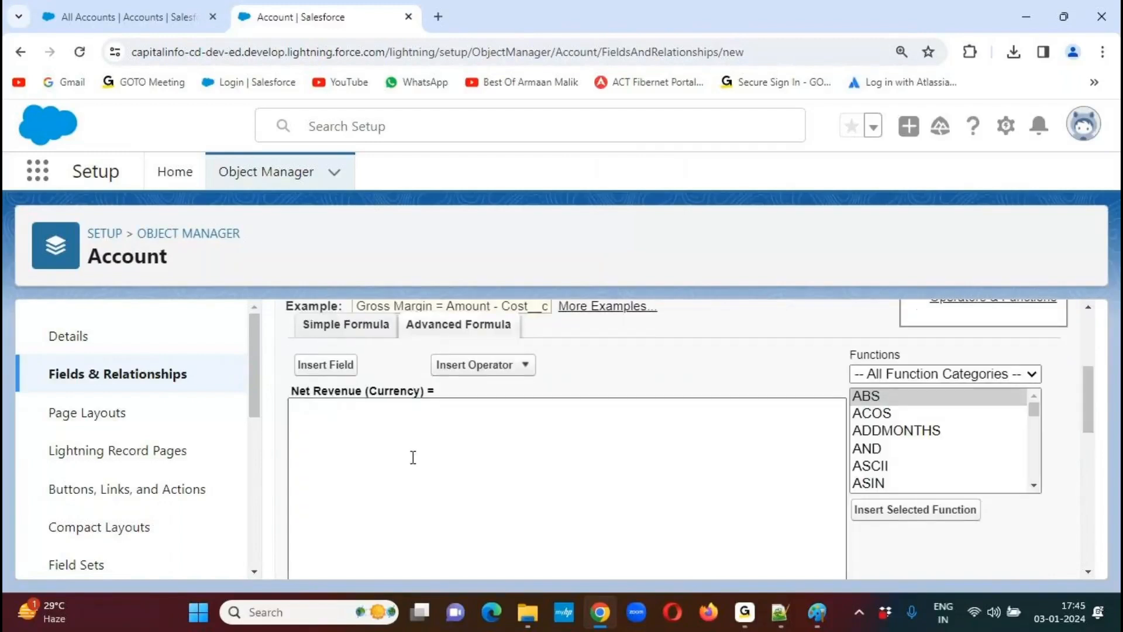
left_click(401, 427)
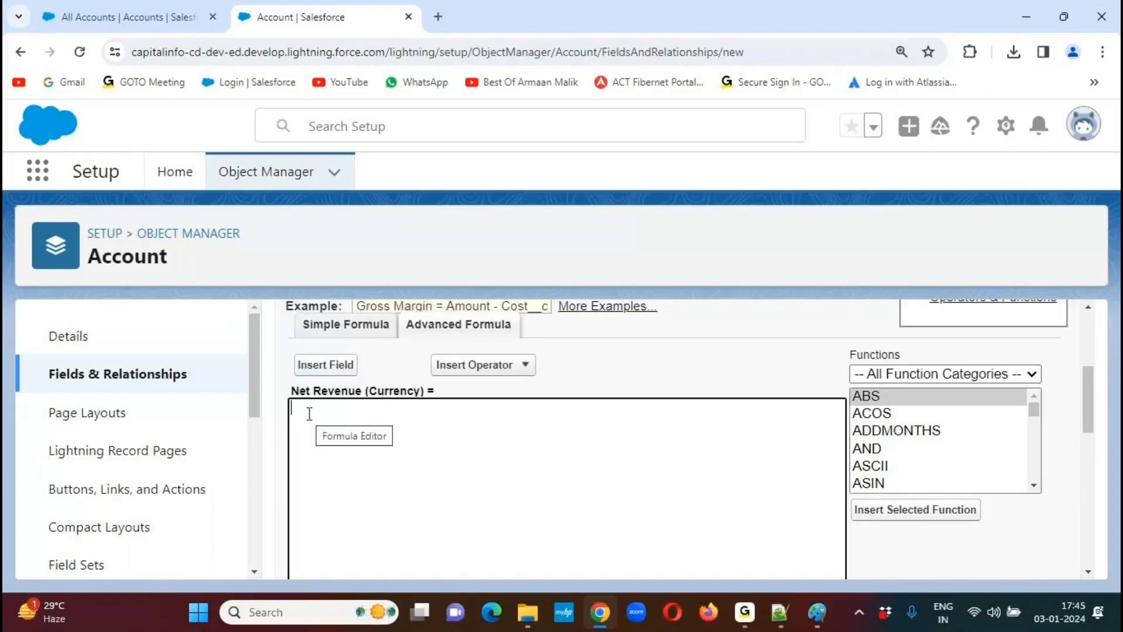
left_click(325, 365)
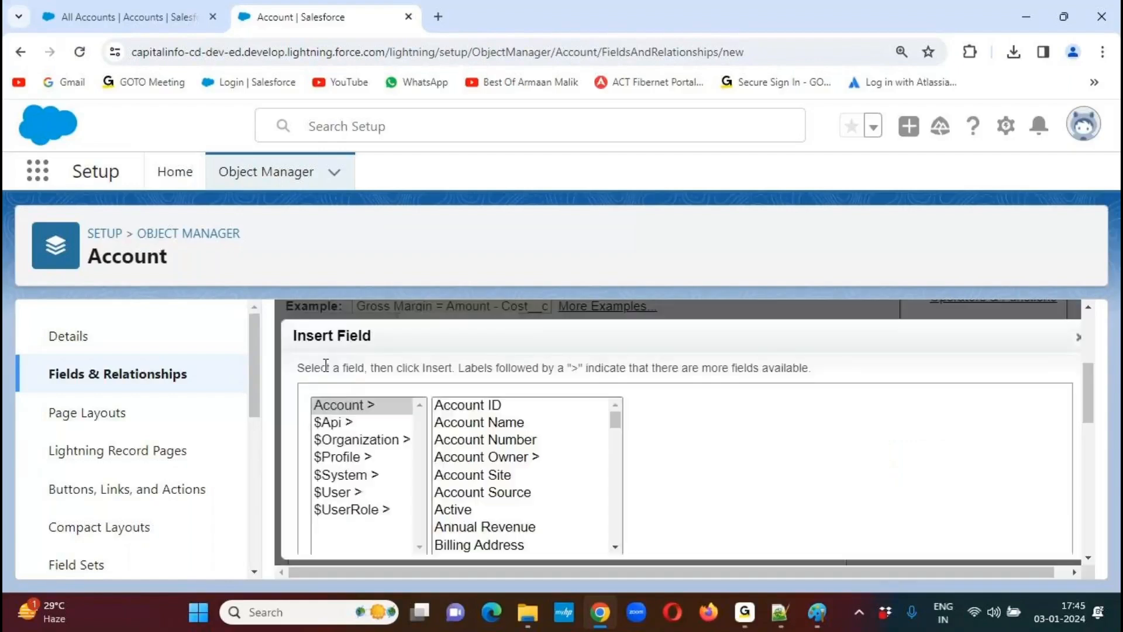
left_click(501, 530)
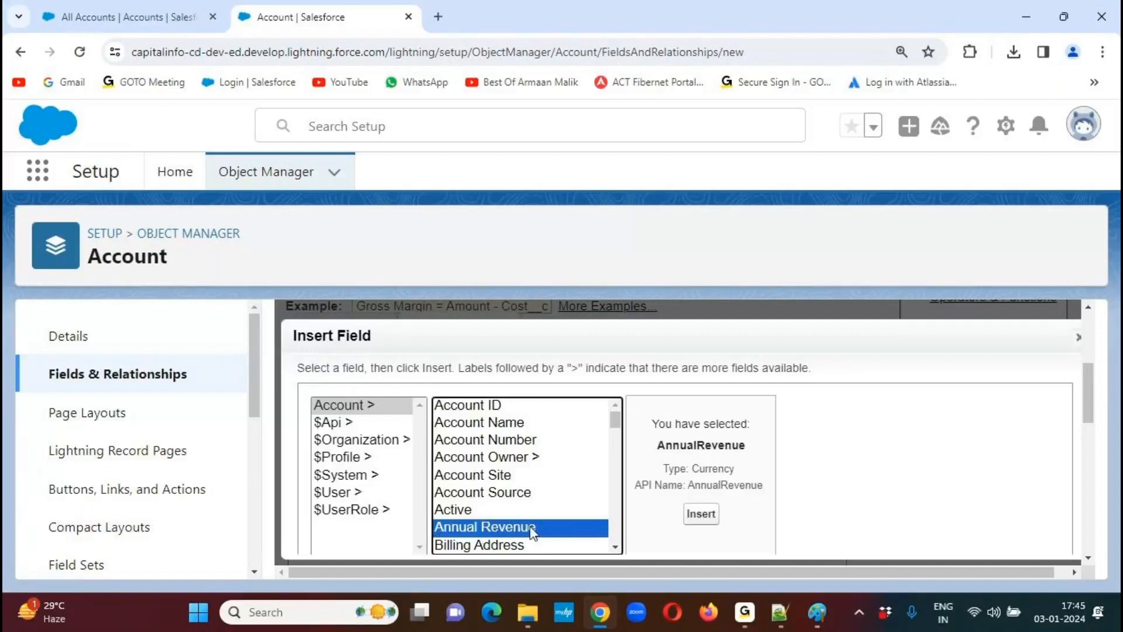
left_click(702, 515)
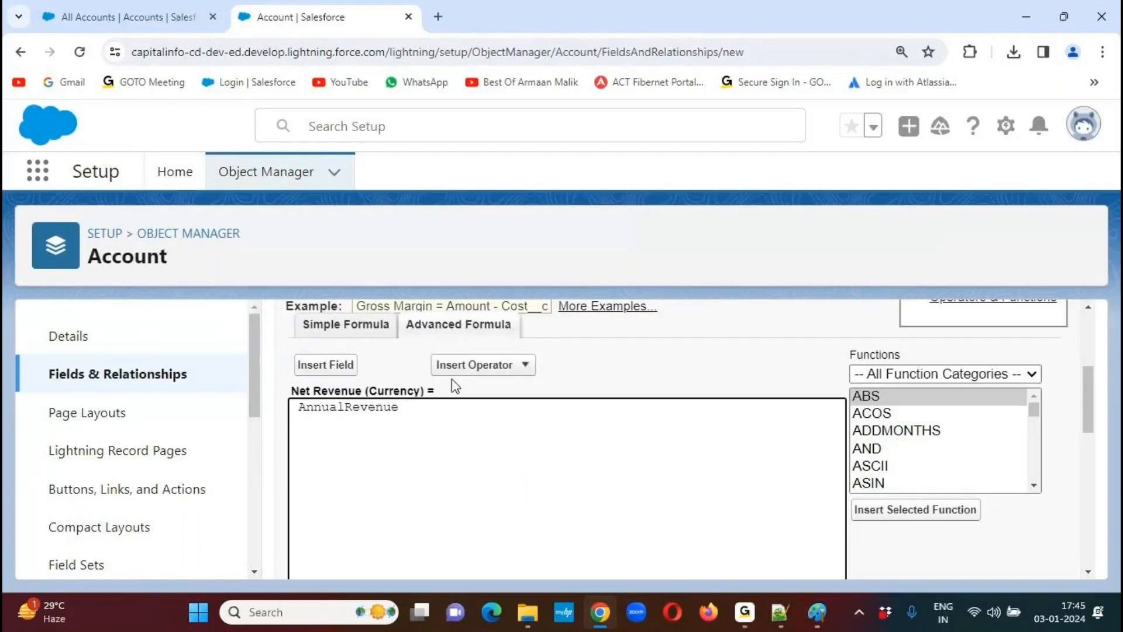
left_click(524, 368)
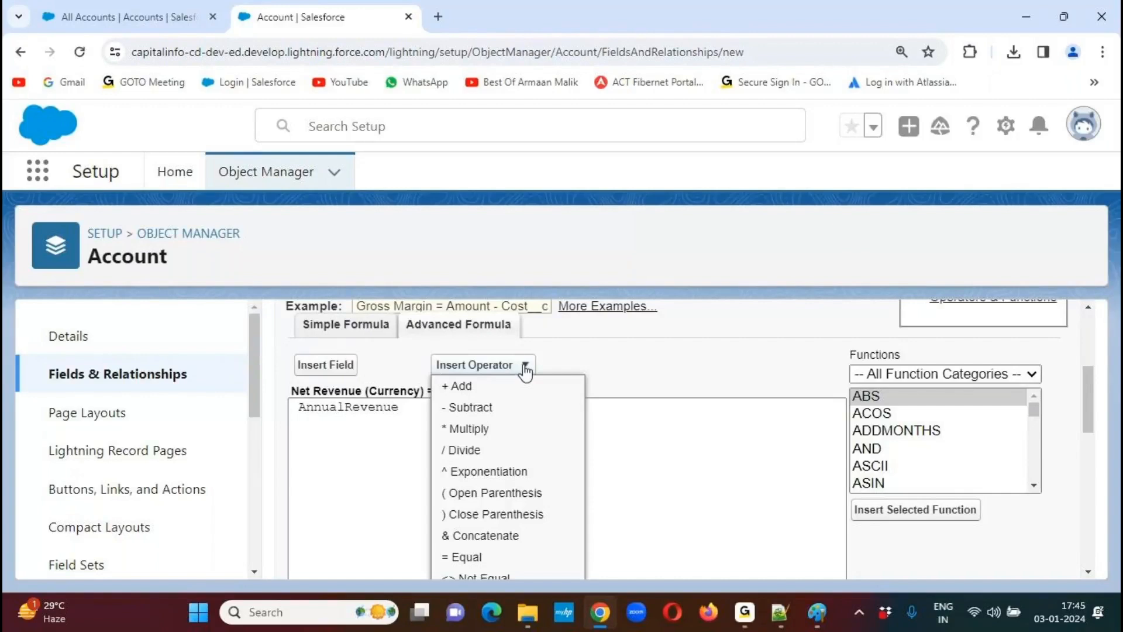
left_click(473, 408)
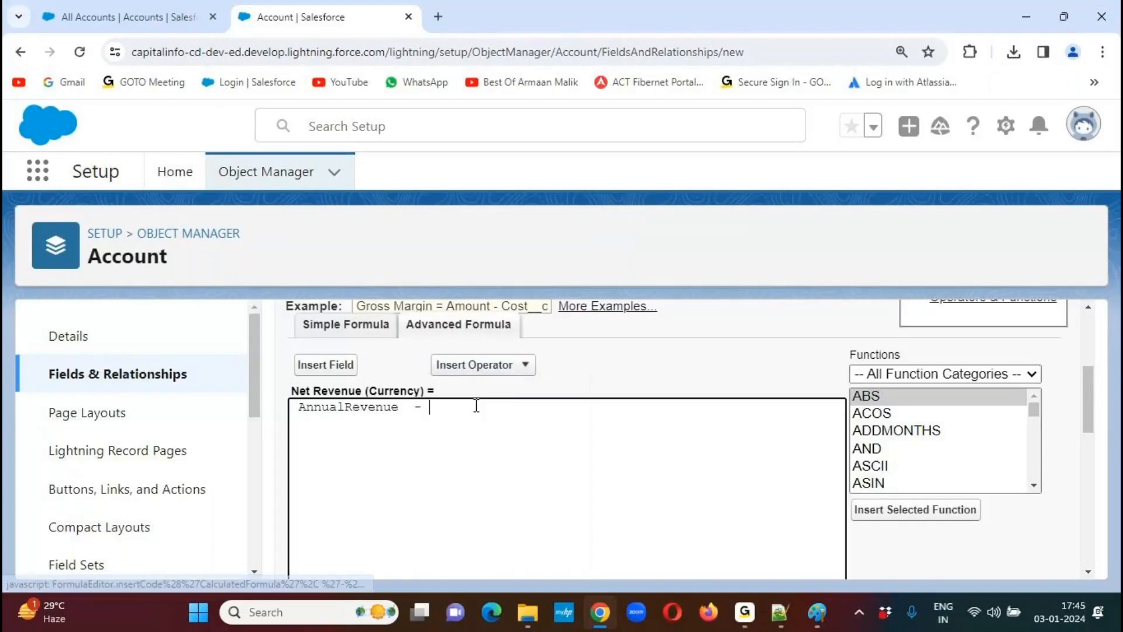
Insert the Account's Service Tax field after the minus sign so the formula reads AnnualRevenue - Service_Tax__c
left_click(335, 375)
left_click(502, 489)
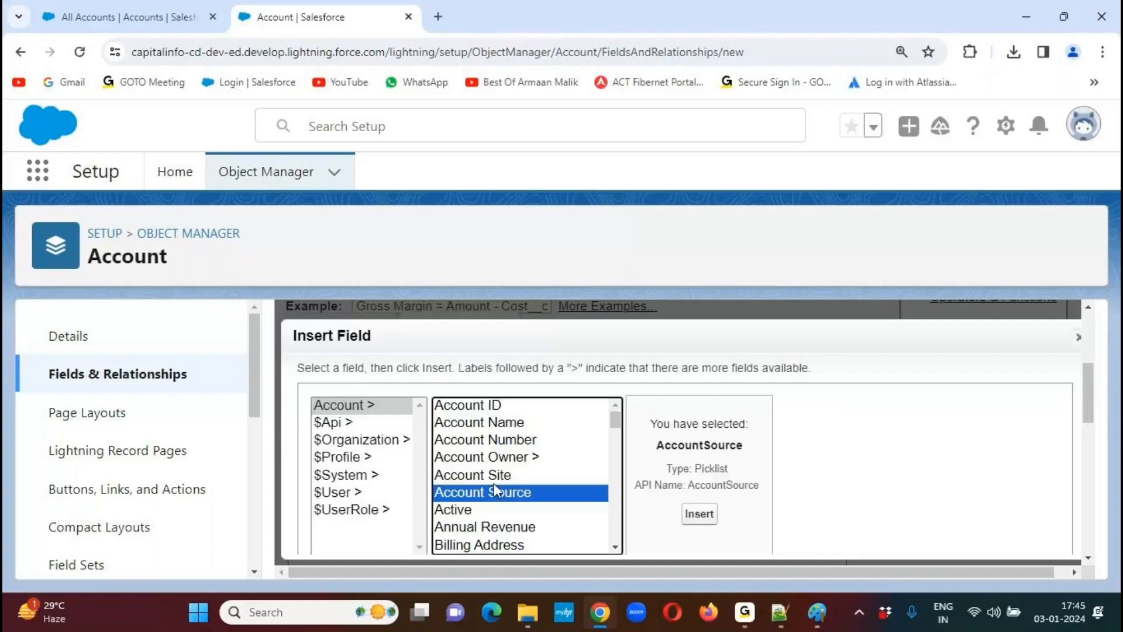
key("s")
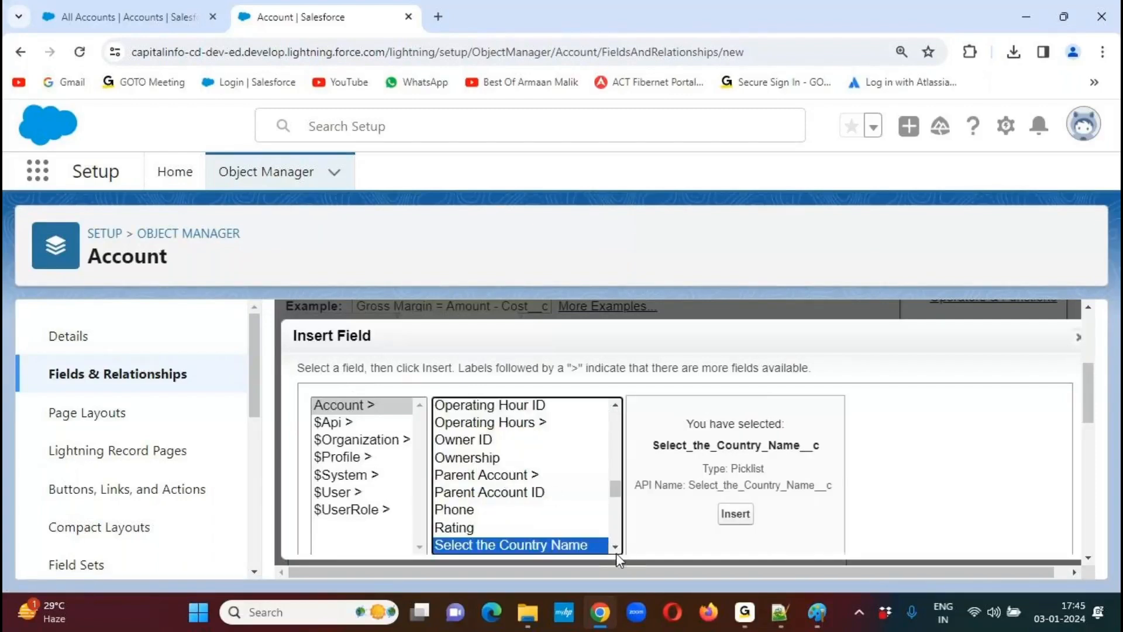
scroll(616, 553, "down", 1)
scroll(494, 492, "down", 2)
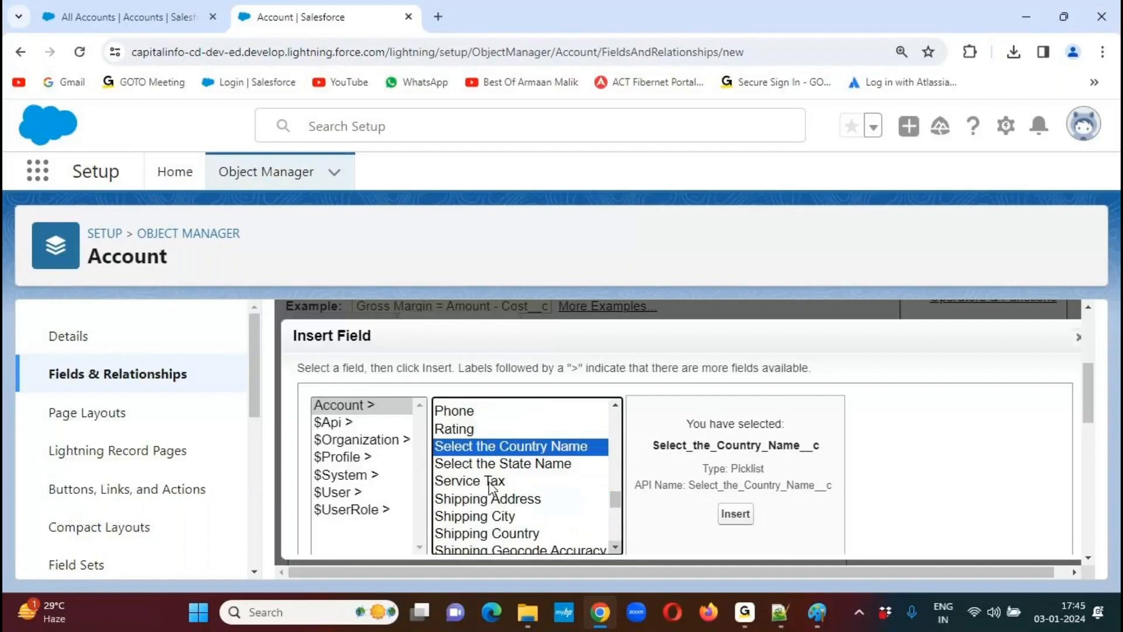
left_click(489, 481)
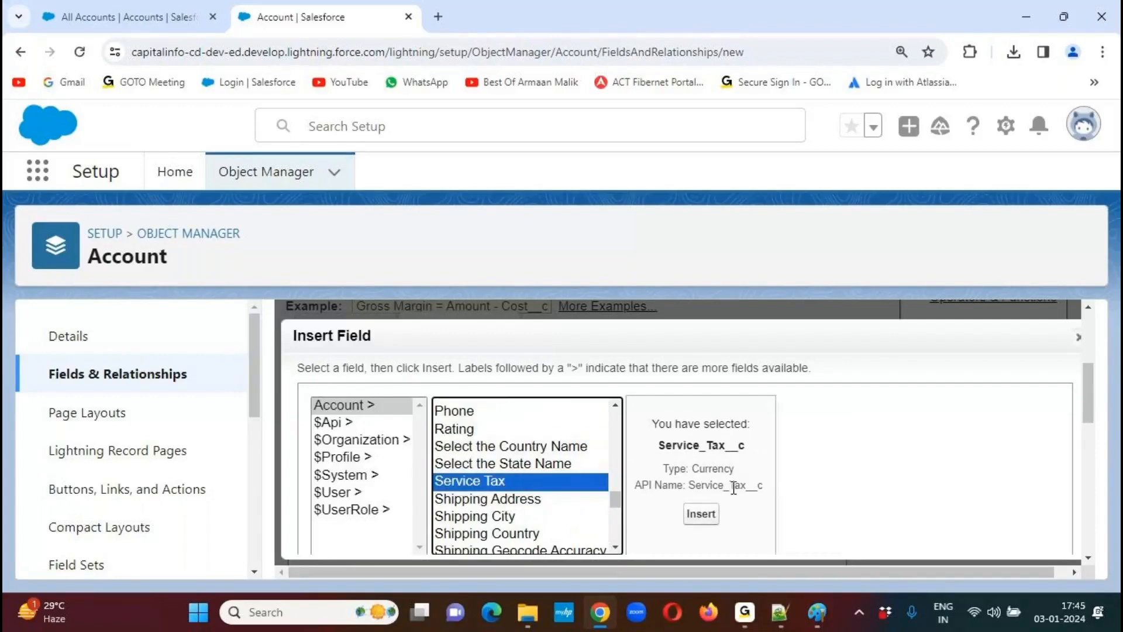
left_click_drag(657, 445, 754, 446)
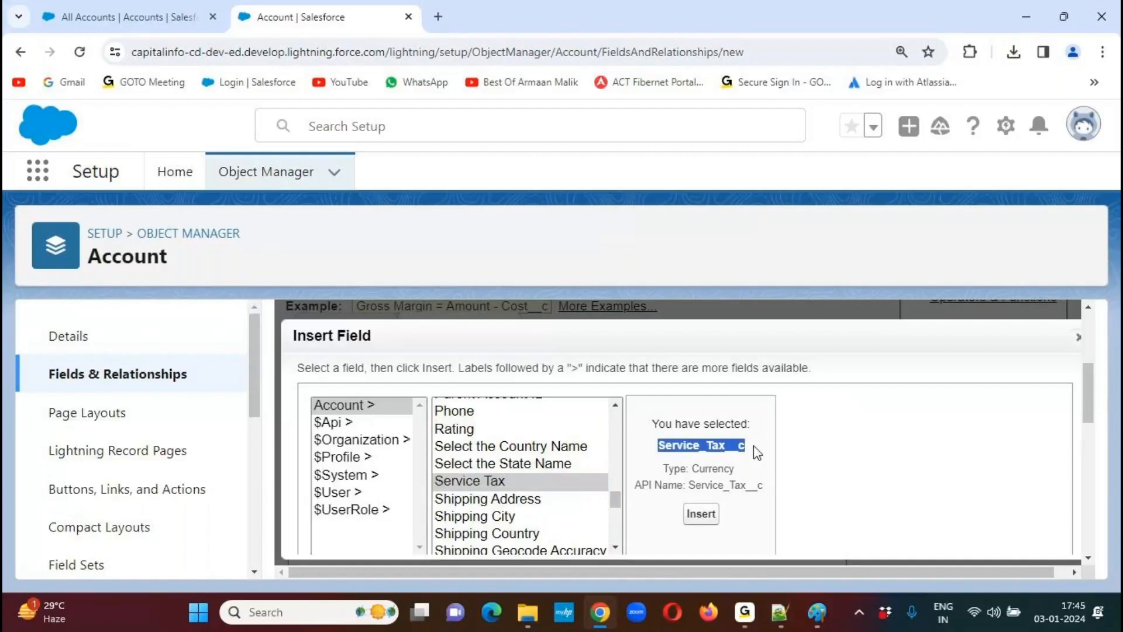
left_click(837, 456)
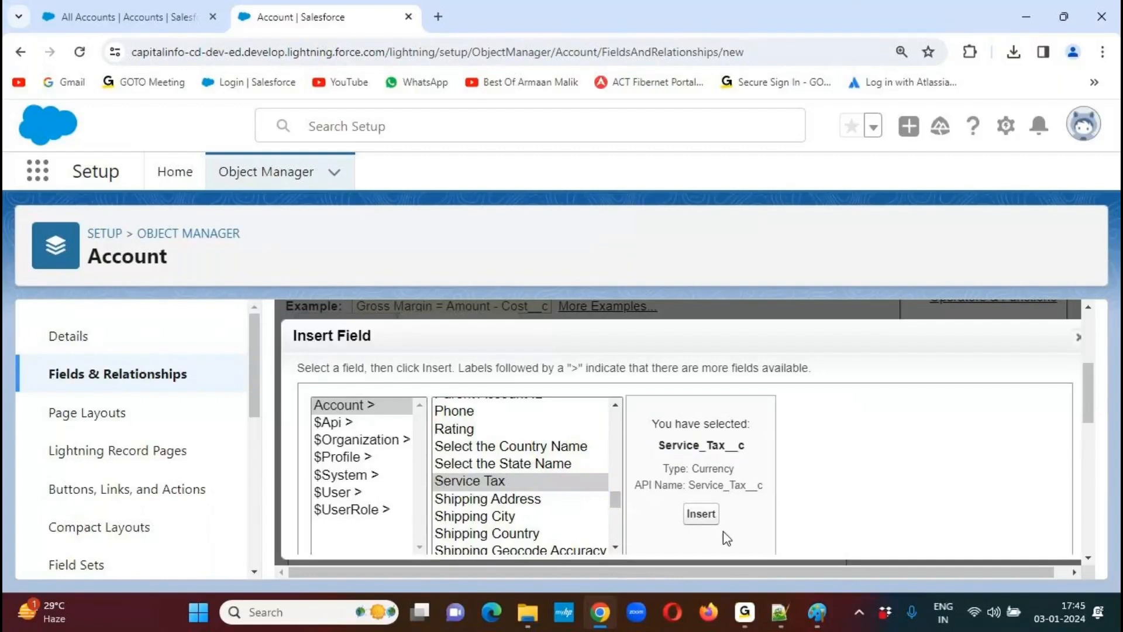
left_click(702, 514)
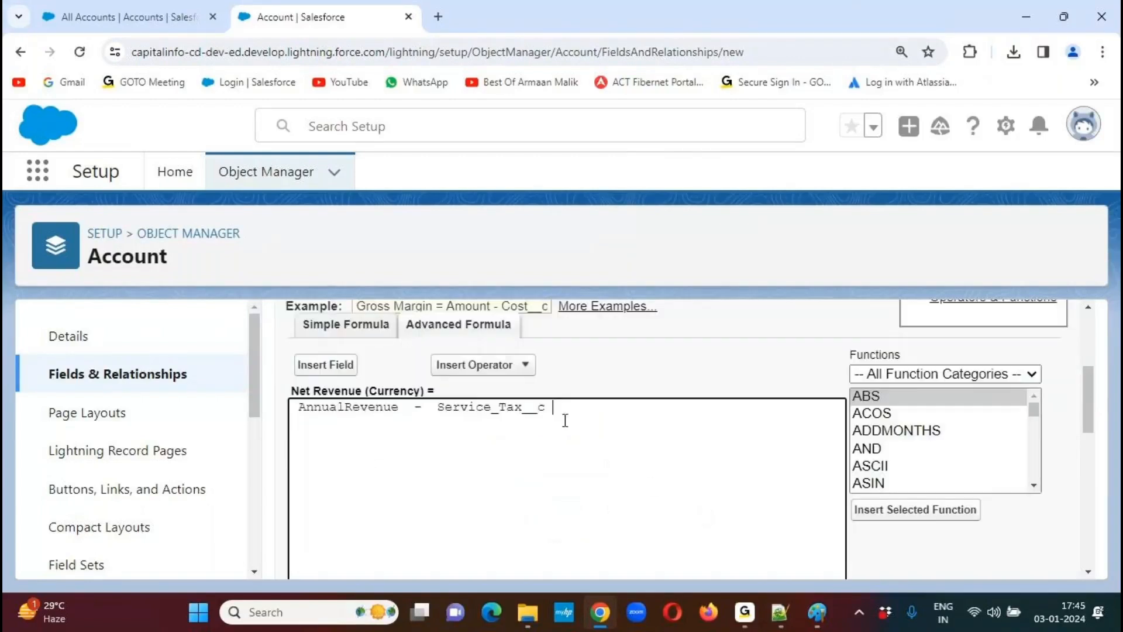
key("ctrl+a")
left_click(672, 378)
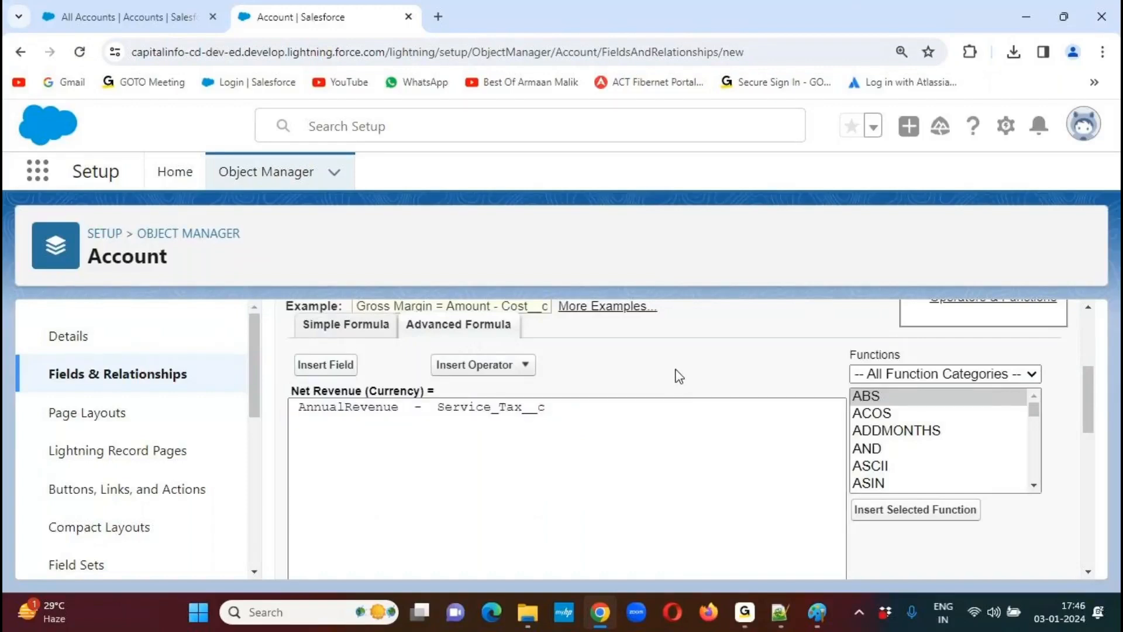
double_click(506, 405)
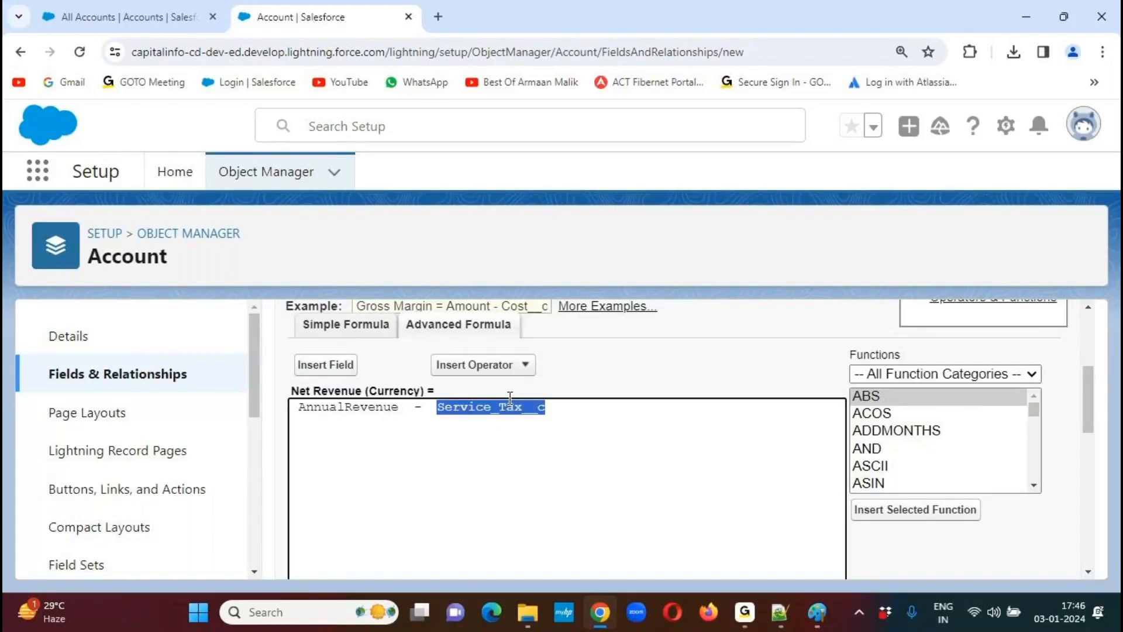
left_click(614, 380)
left_click_drag(522, 407, 552, 406)
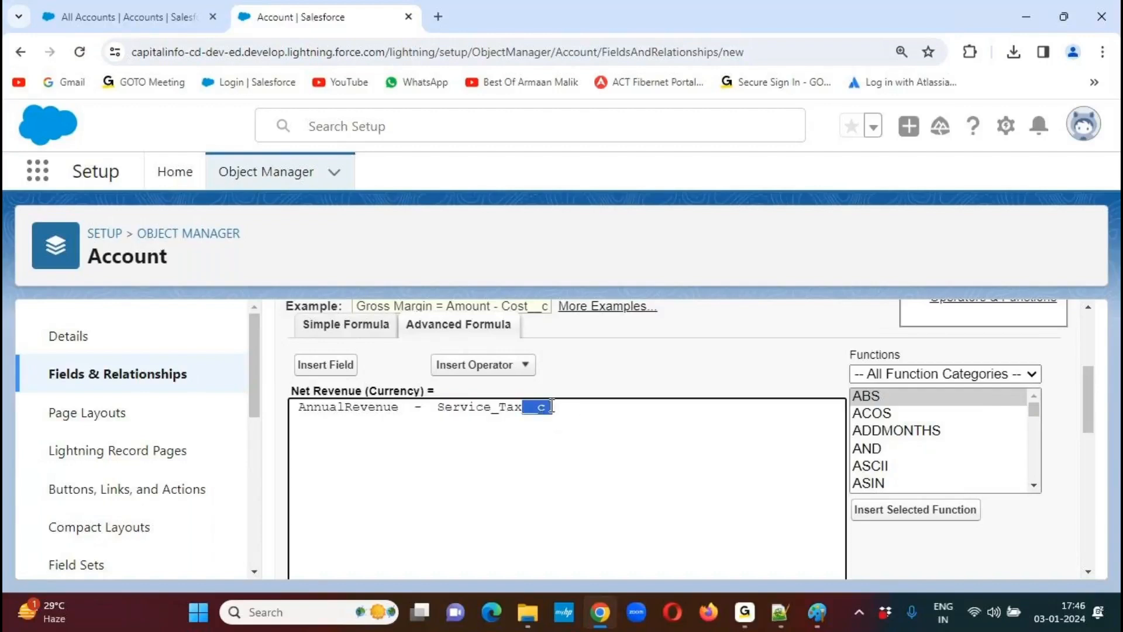
left_click(717, 345)
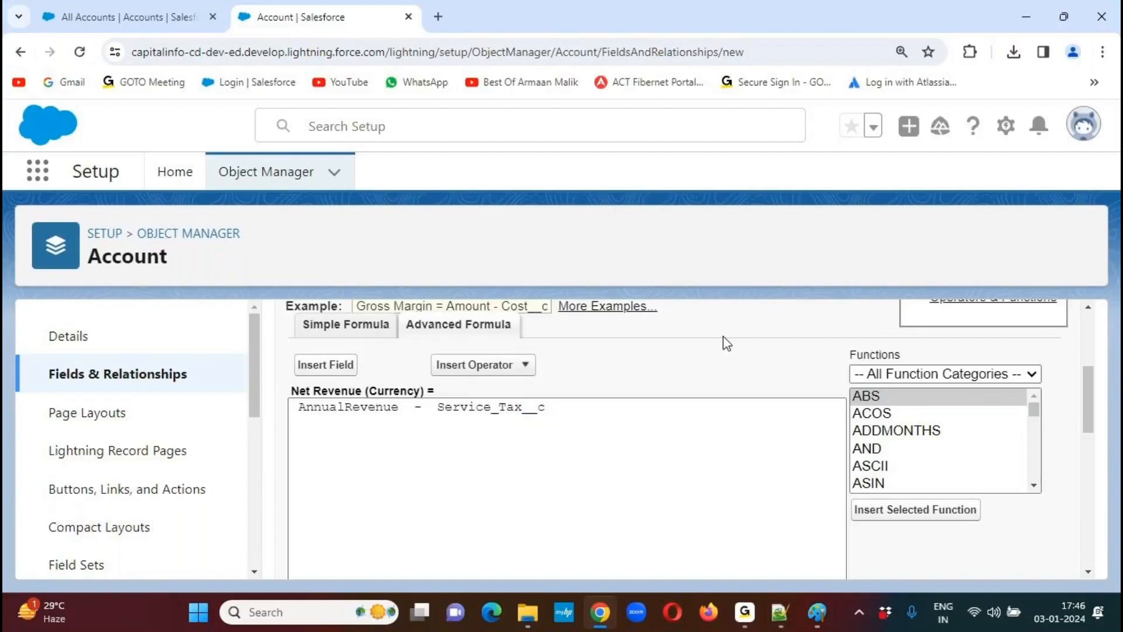
Continue past the formula step, make Net Revenue visible to all profiles, and save the field with the default page layouts
left_click_drag(1097, 394, 1097, 349)
left_click(1016, 413)
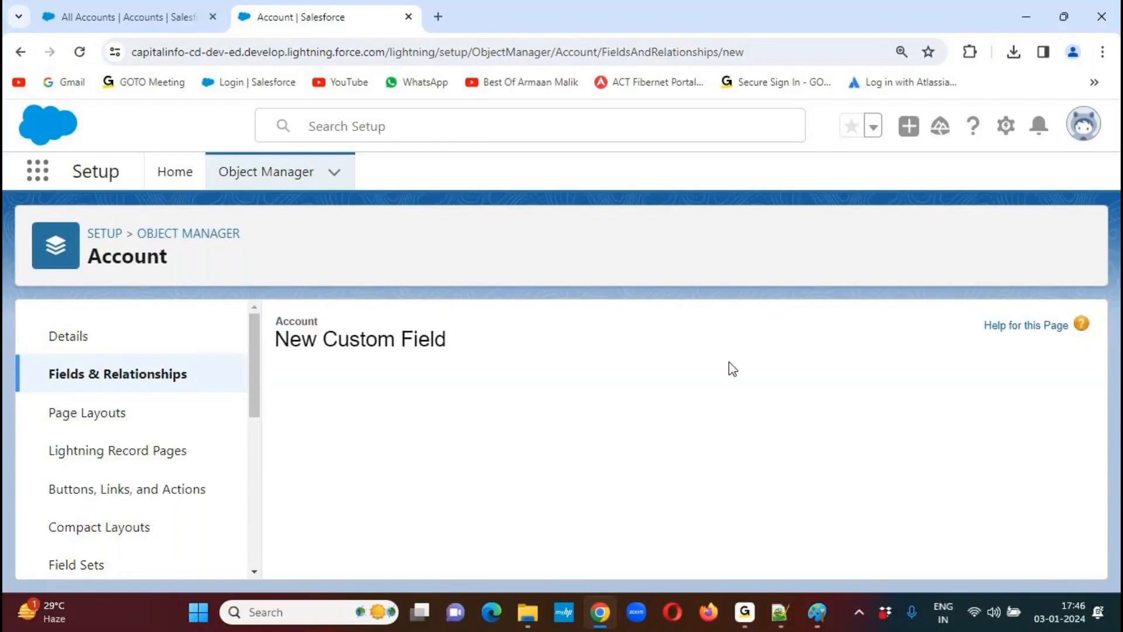
left_click_drag(1086, 334, 1087, 370)
left_click(840, 395)
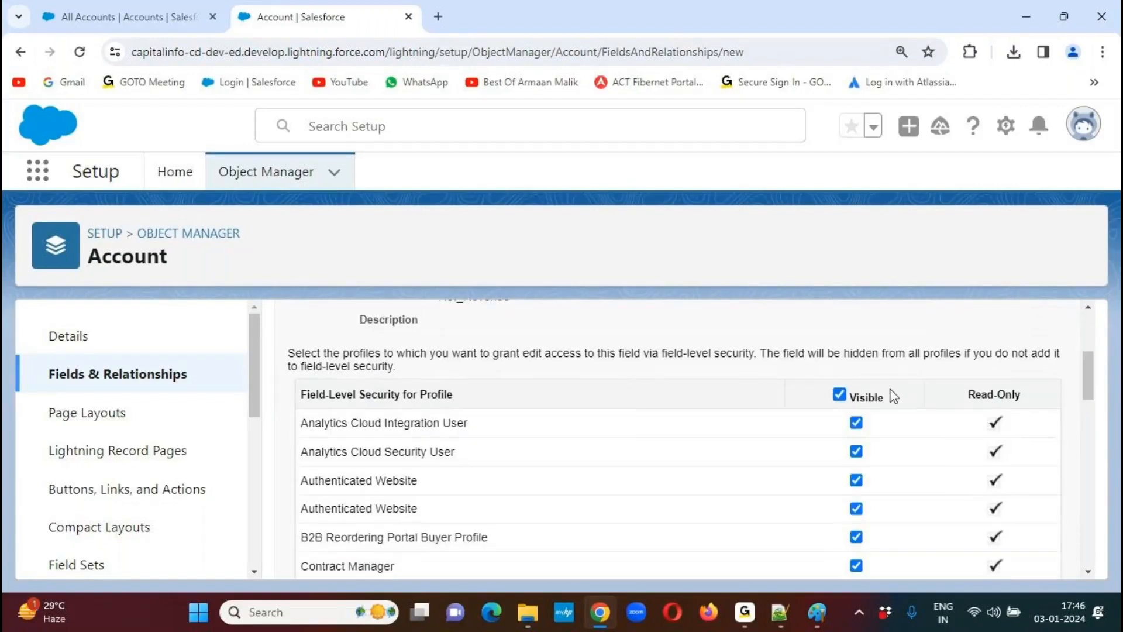
scroll(1092, 387, "up", 3)
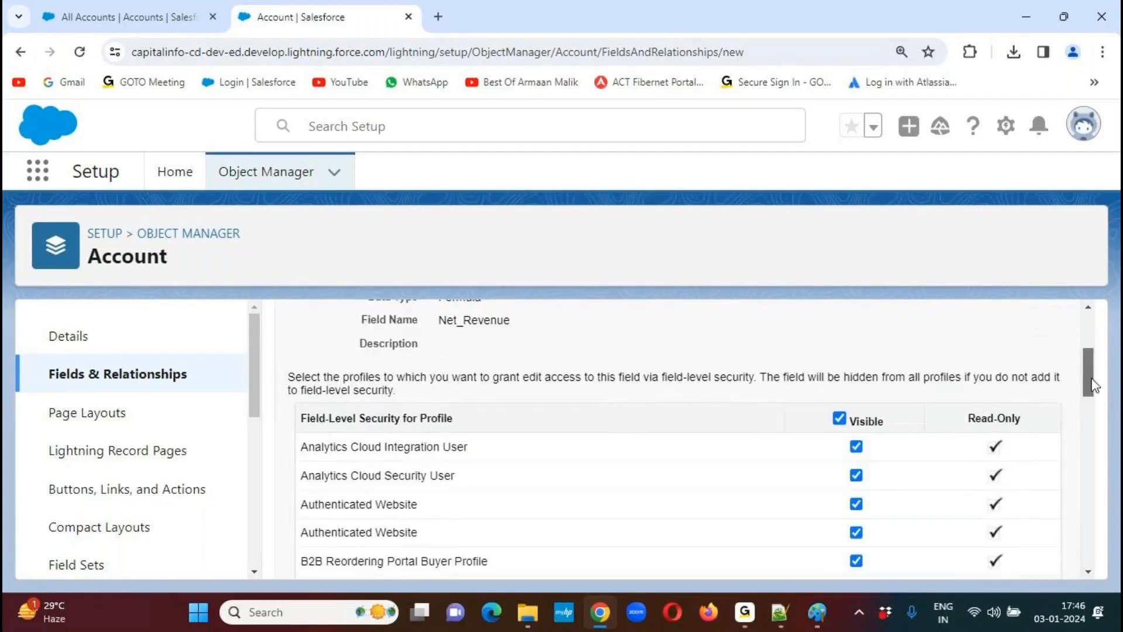
left_click(1016, 394)
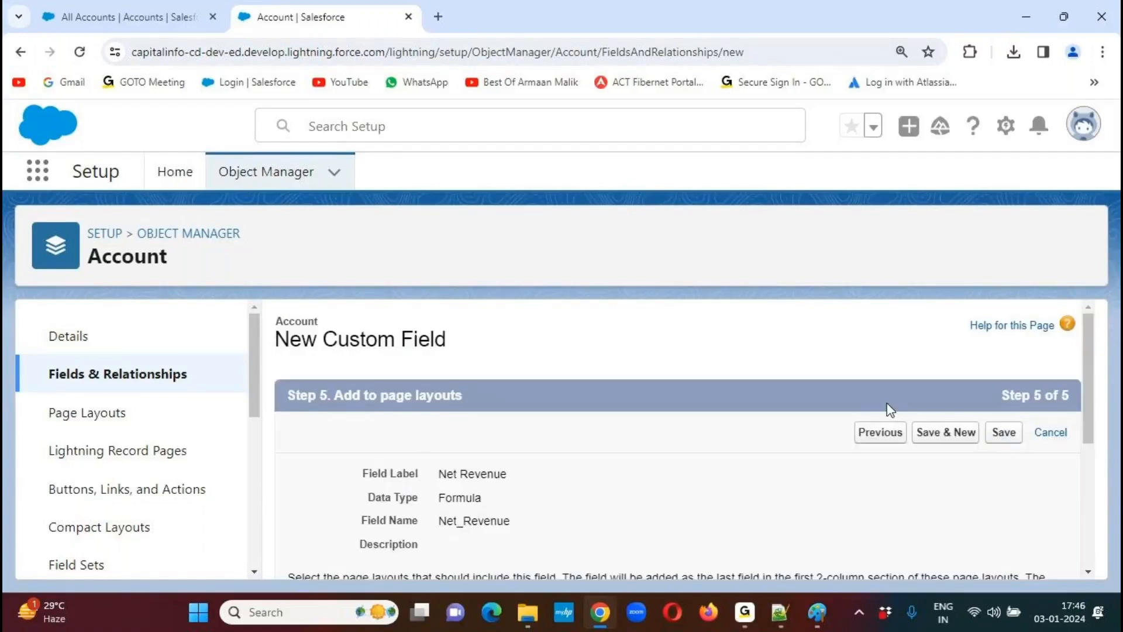
left_click(1003, 436)
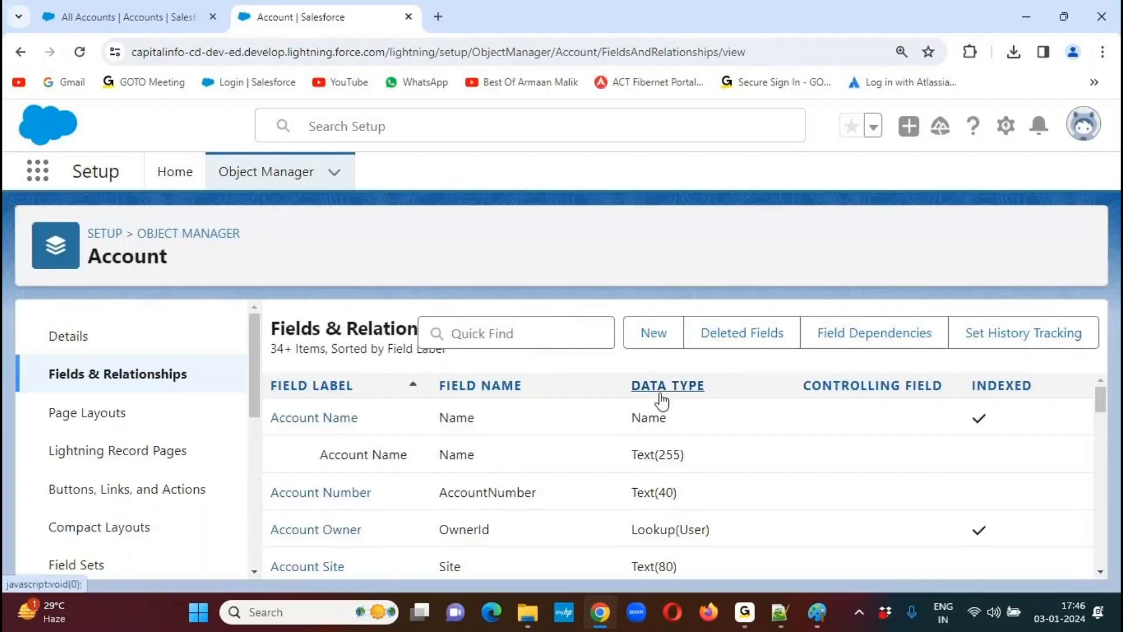
Switch to the All Accounts list view and add Net Revenue to its visible fields
left_click(144, 23)
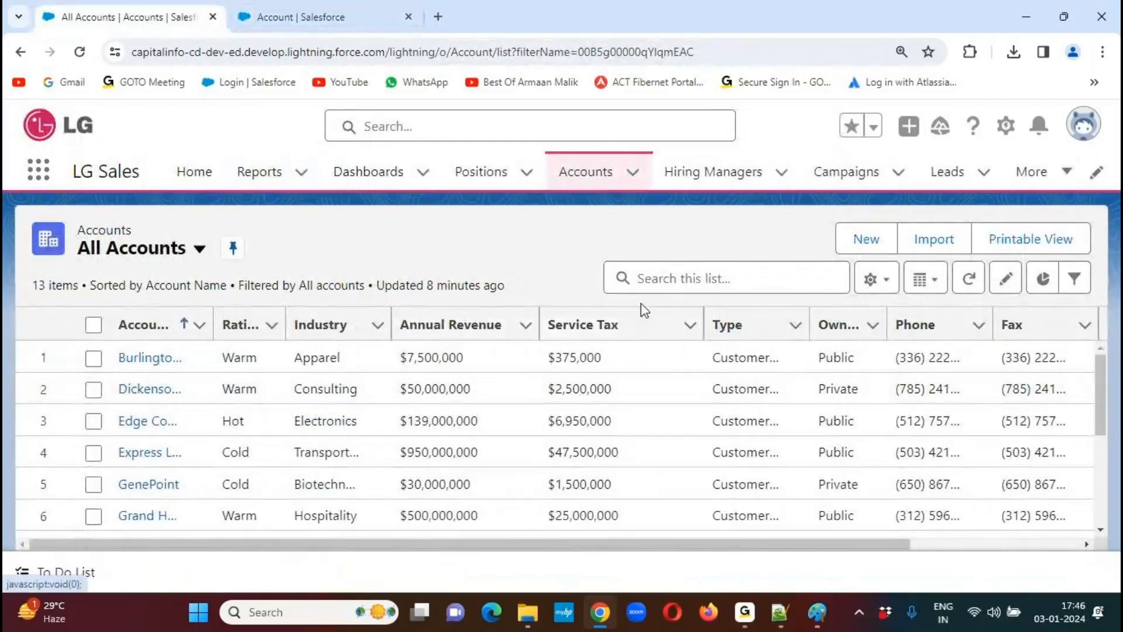
left_click(888, 285)
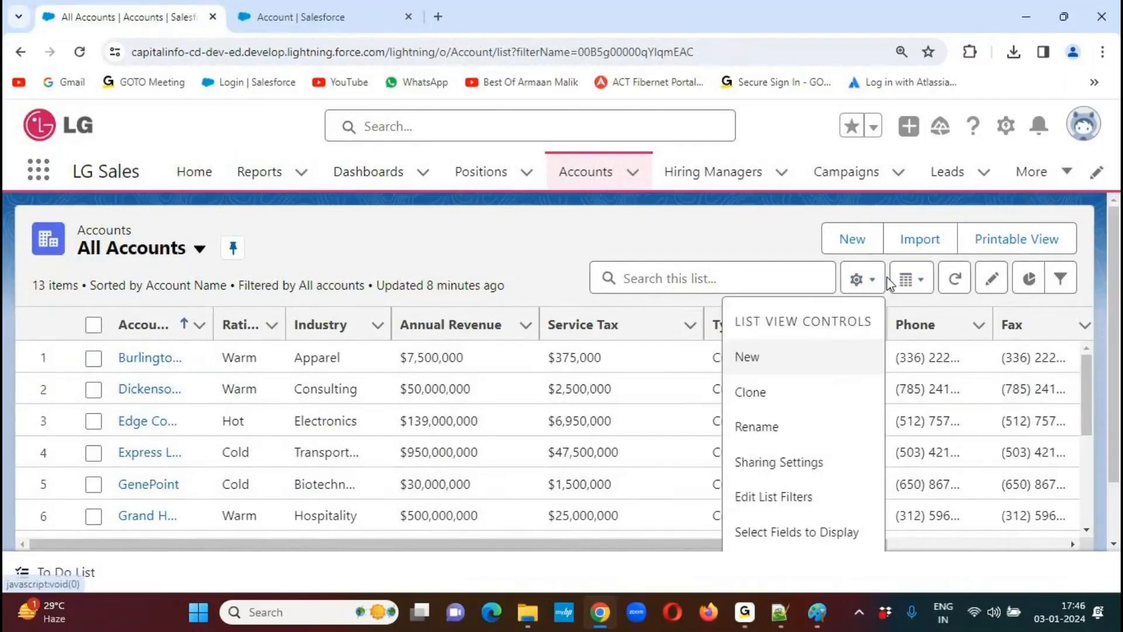
left_click(797, 532)
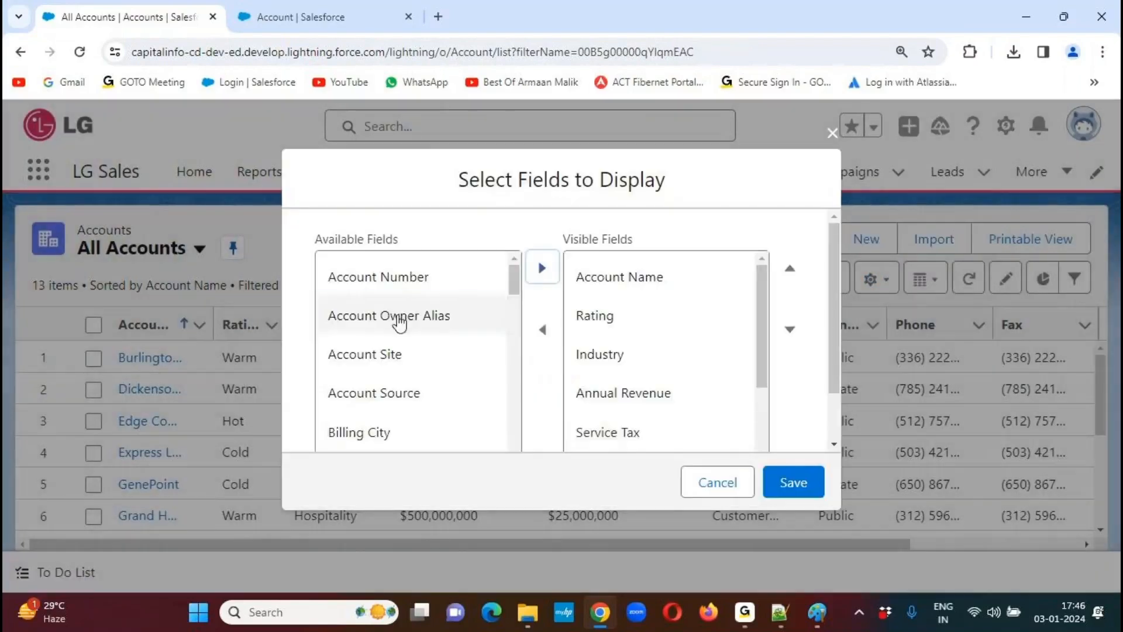
left_click(399, 320)
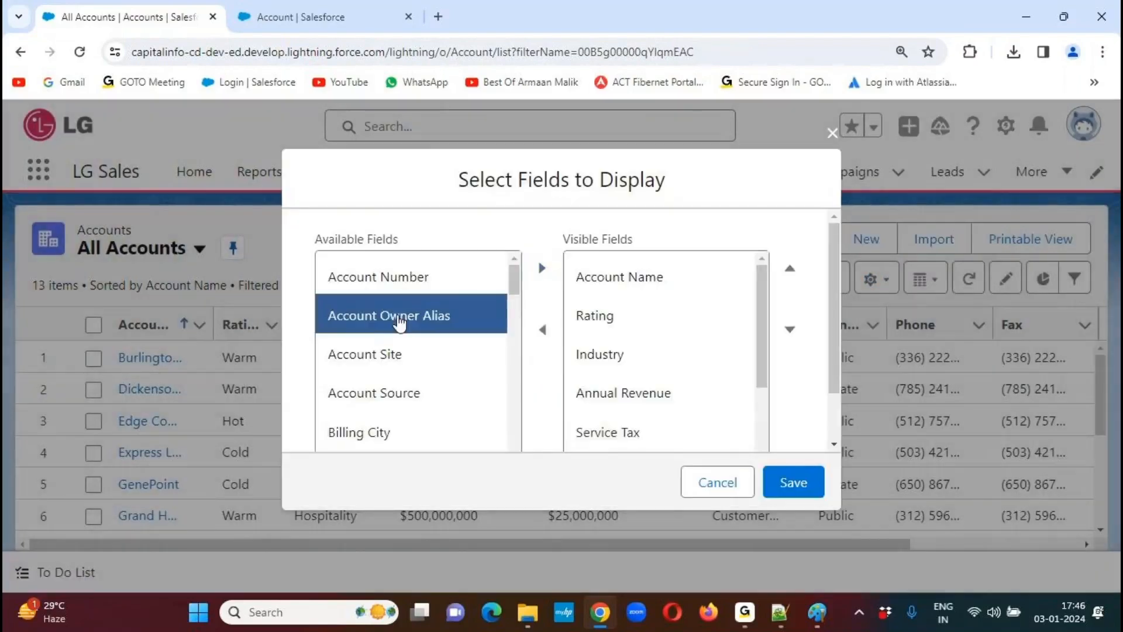
left_click_drag(514, 290, 515, 371)
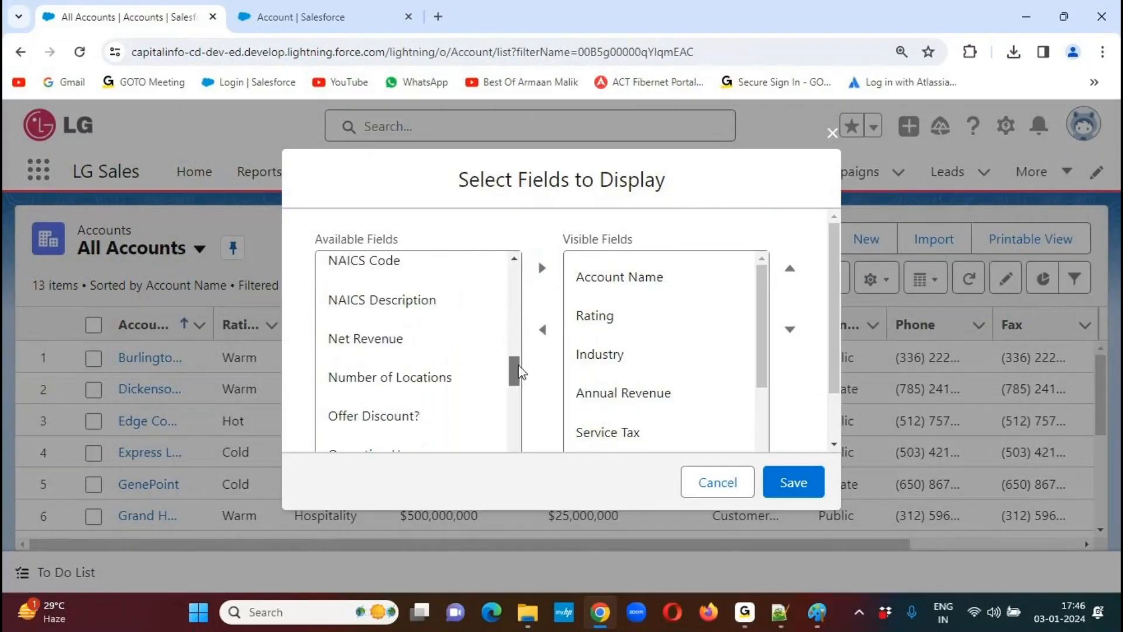
left_click(395, 342)
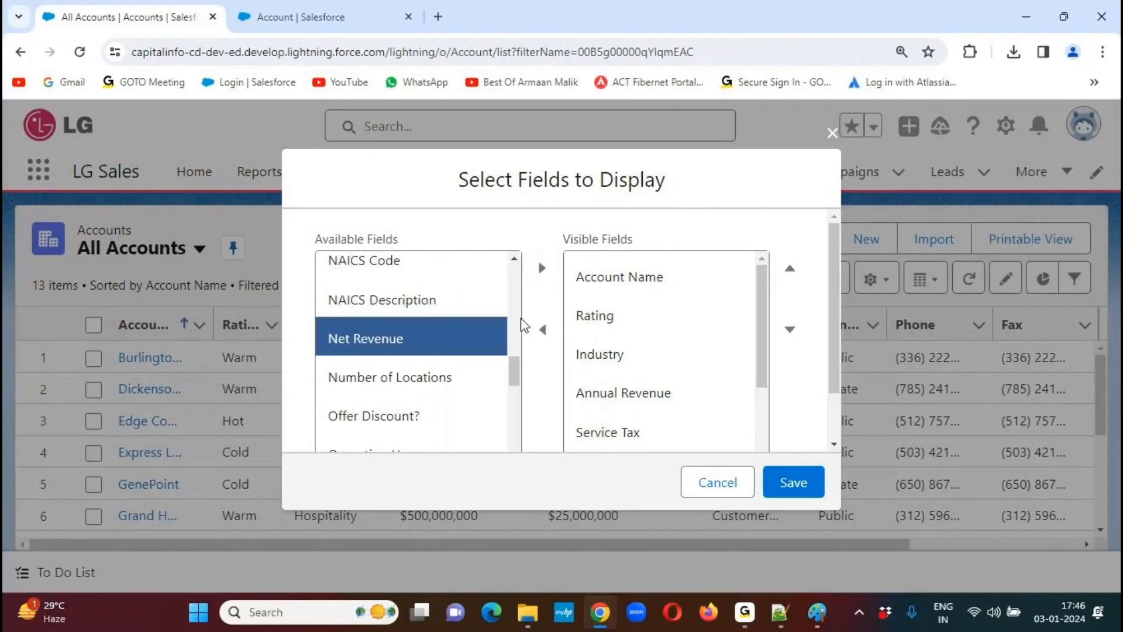
left_click(544, 275)
Move Net Revenue up the visible fields order until it sits directly below Service Tax
left_click_drag(837, 280, 836, 346)
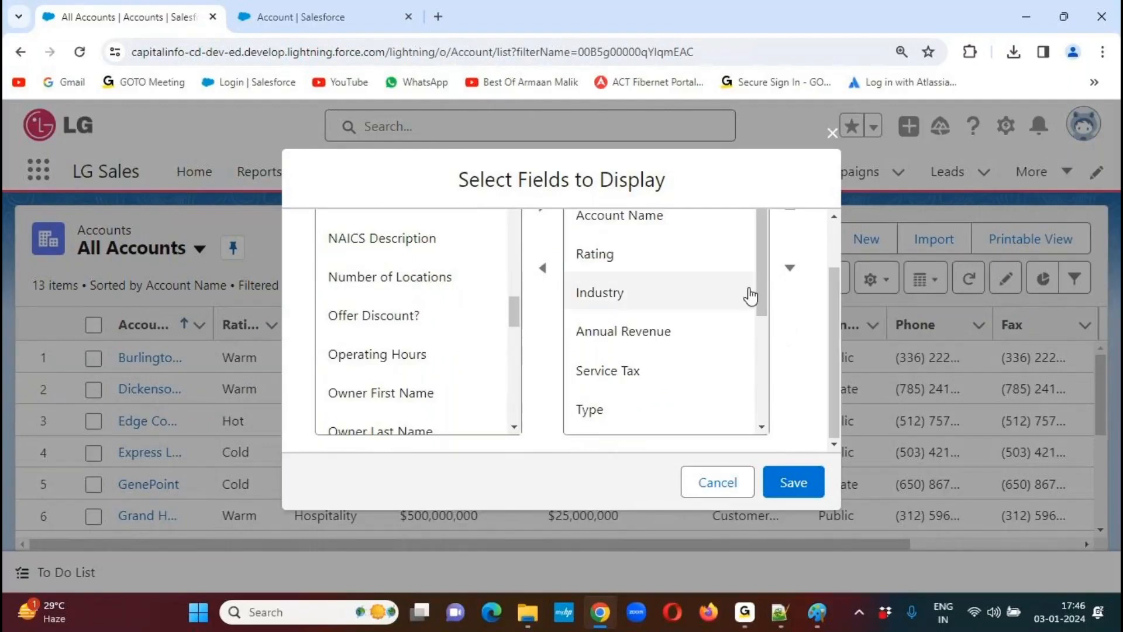
left_click_drag(763, 252, 765, 388)
left_click(642, 416)
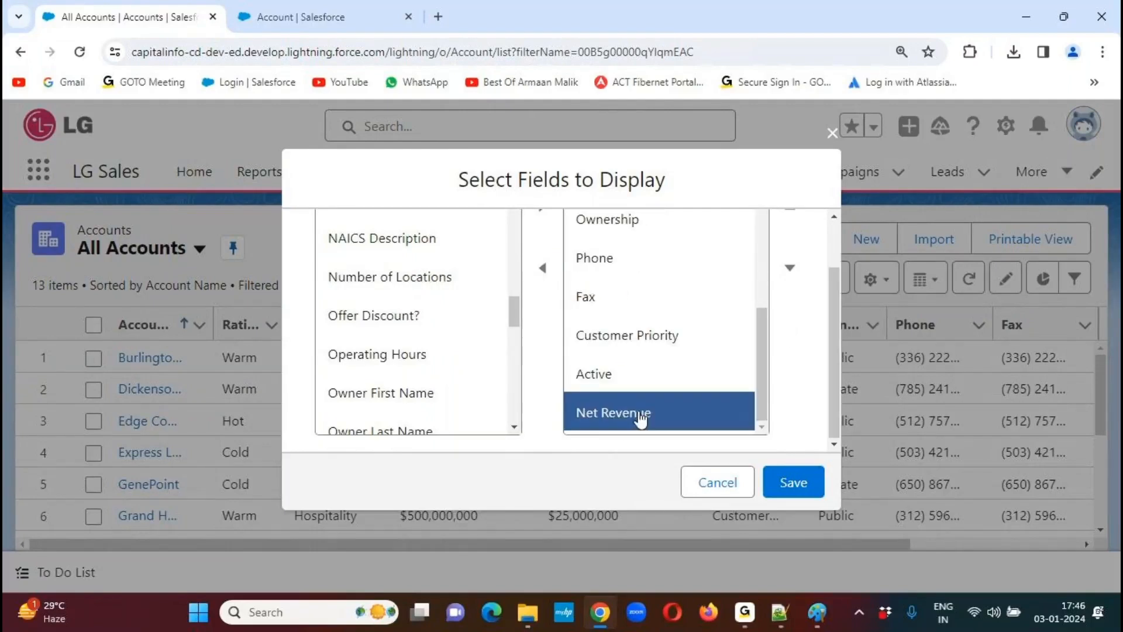
scroll(838, 281, "up", 1)
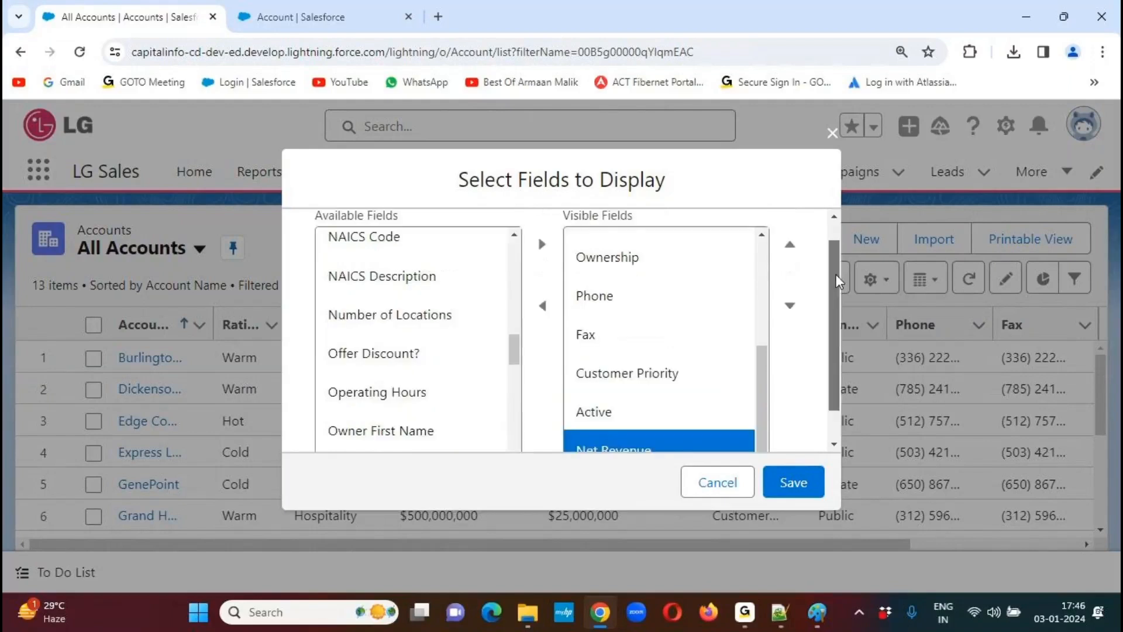
scroll(835, 279, "up", 1)
left_click(788, 257)
left_click(788, 256)
left_click(789, 256)
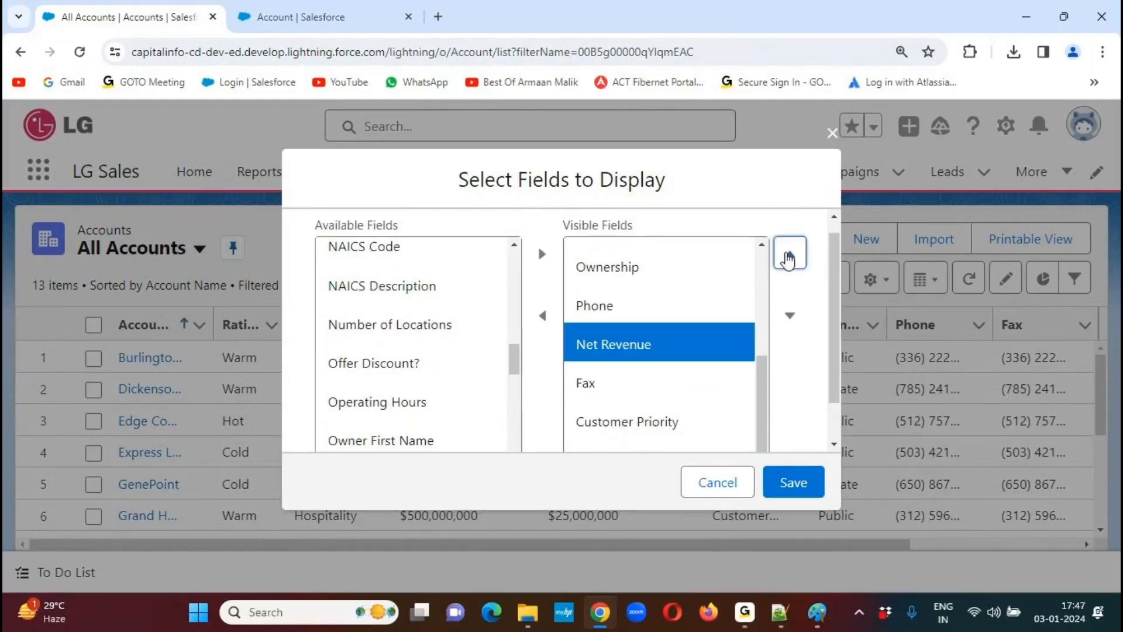
left_click(789, 256)
left_click(788, 256)
left_click_drag(765, 382, 771, 317)
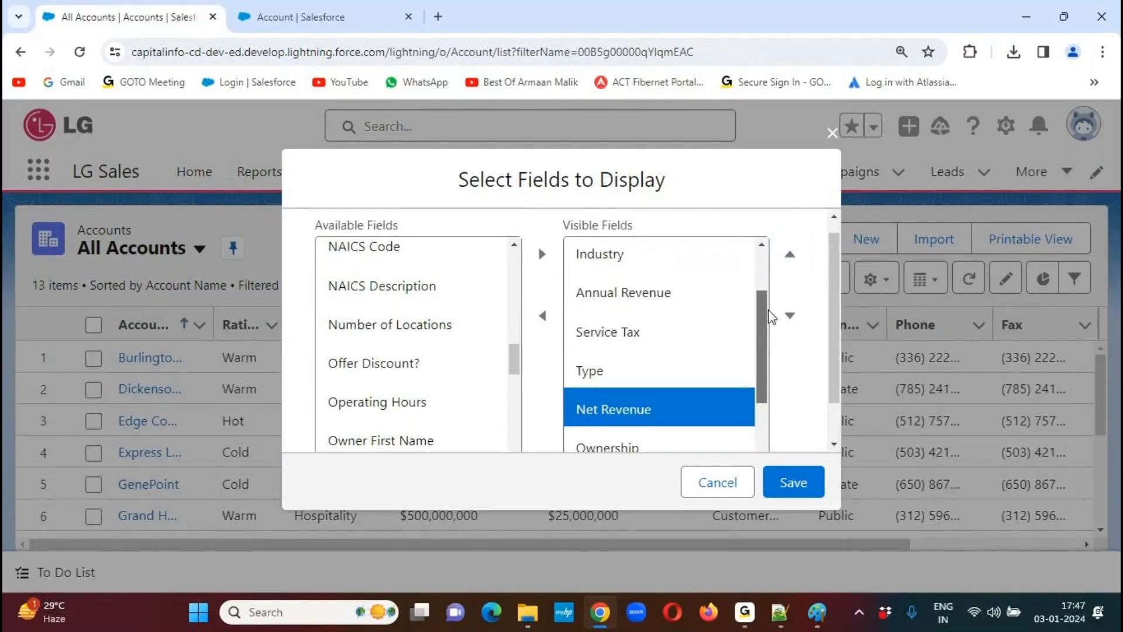
left_click(790, 255)
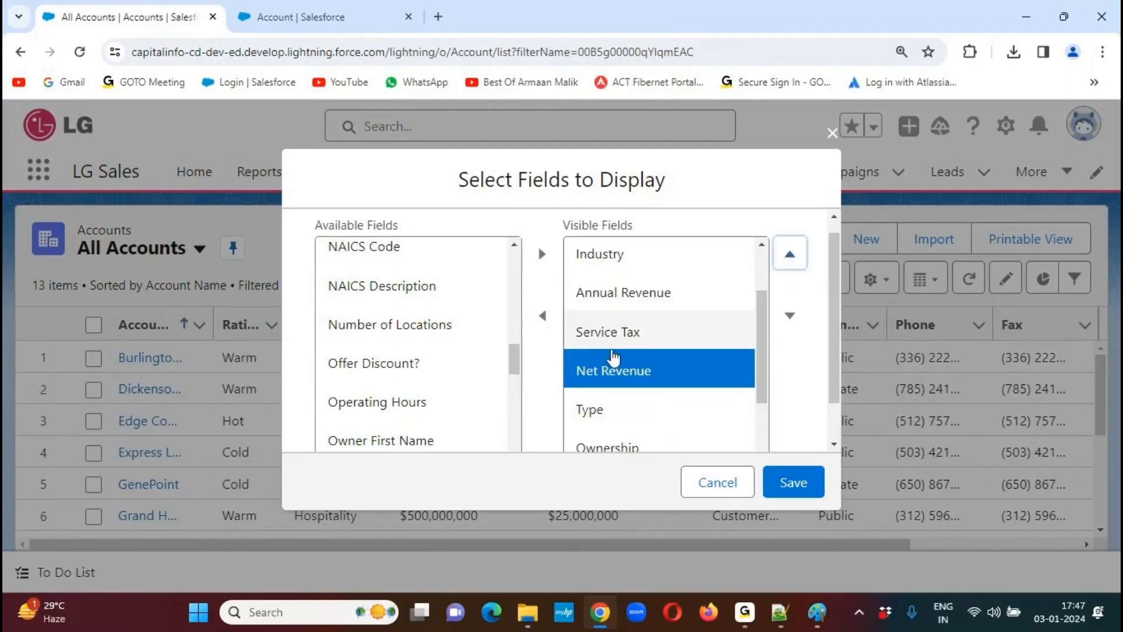
Save the visible field selection, and adjust the Service Tax and Net Revenue column widths in the All Accounts list
left_click(805, 483)
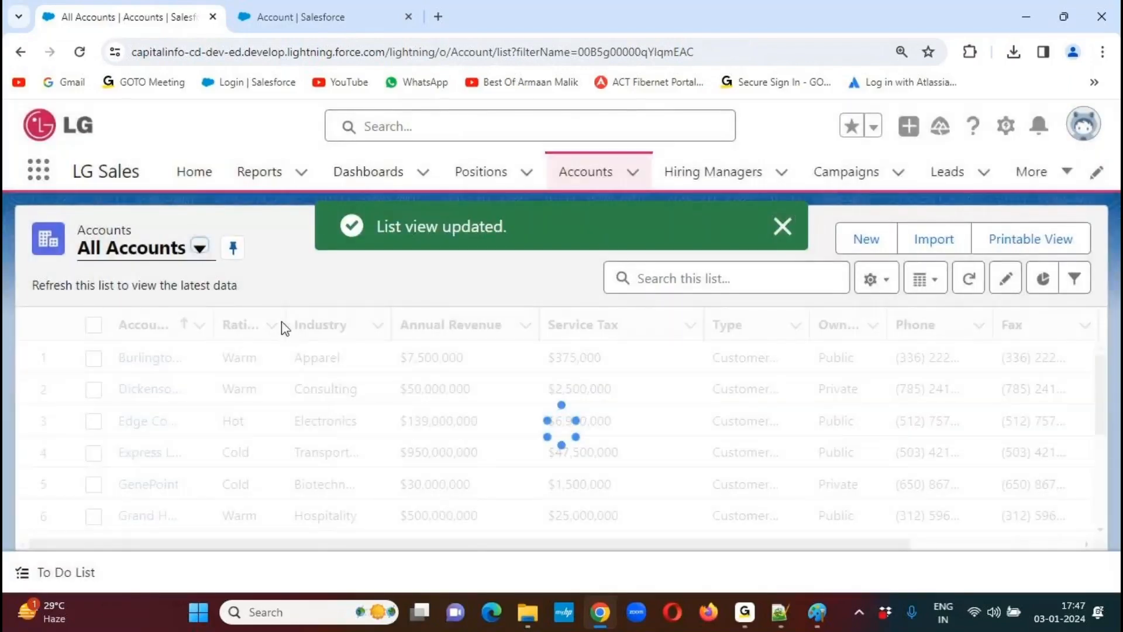
left_click_drag(705, 316, 653, 320)
left_click_drag(753, 324, 788, 325)
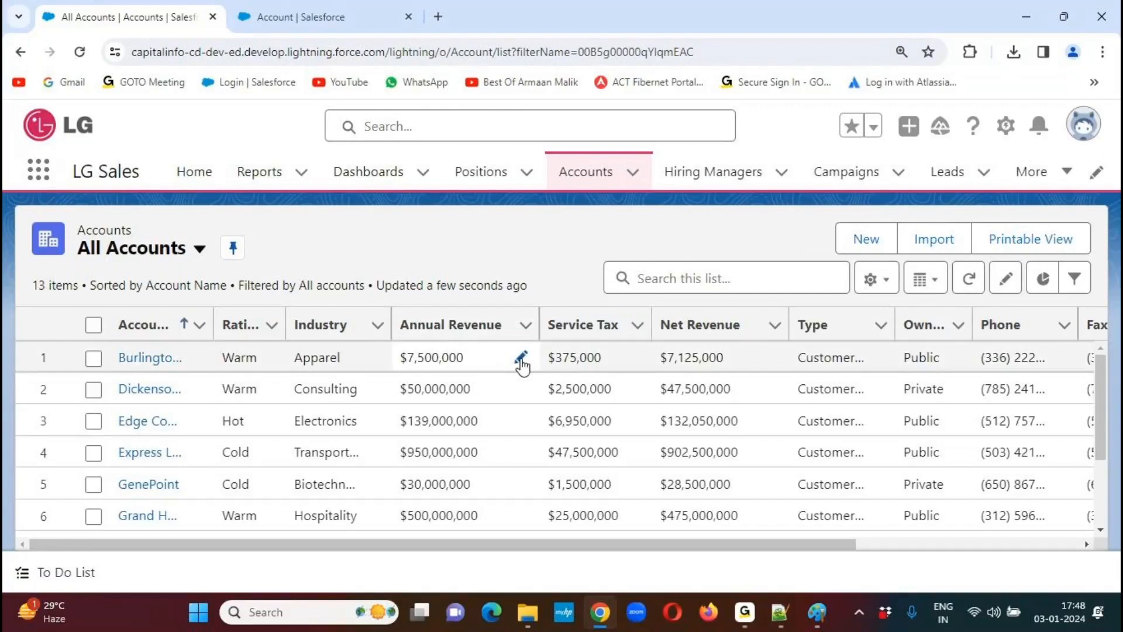
Set the Annual Revenue of the first account in the list to 13400000 and save the inline edit
left_click(522, 358)
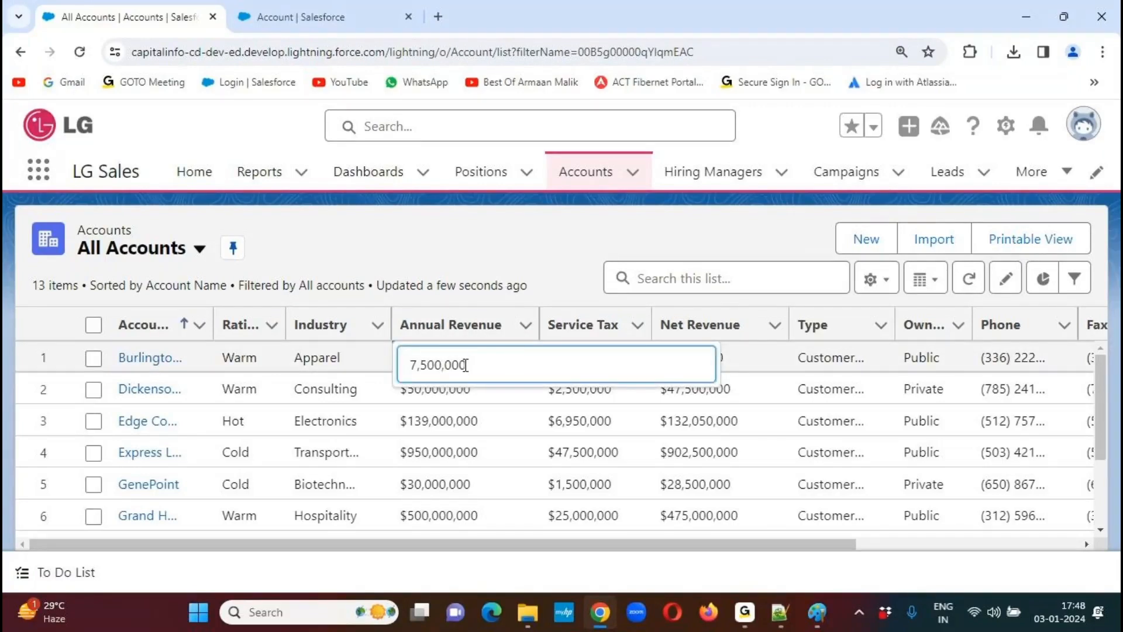
left_click_drag(466, 365, 413, 365)
type("13400000")
left_click(514, 237)
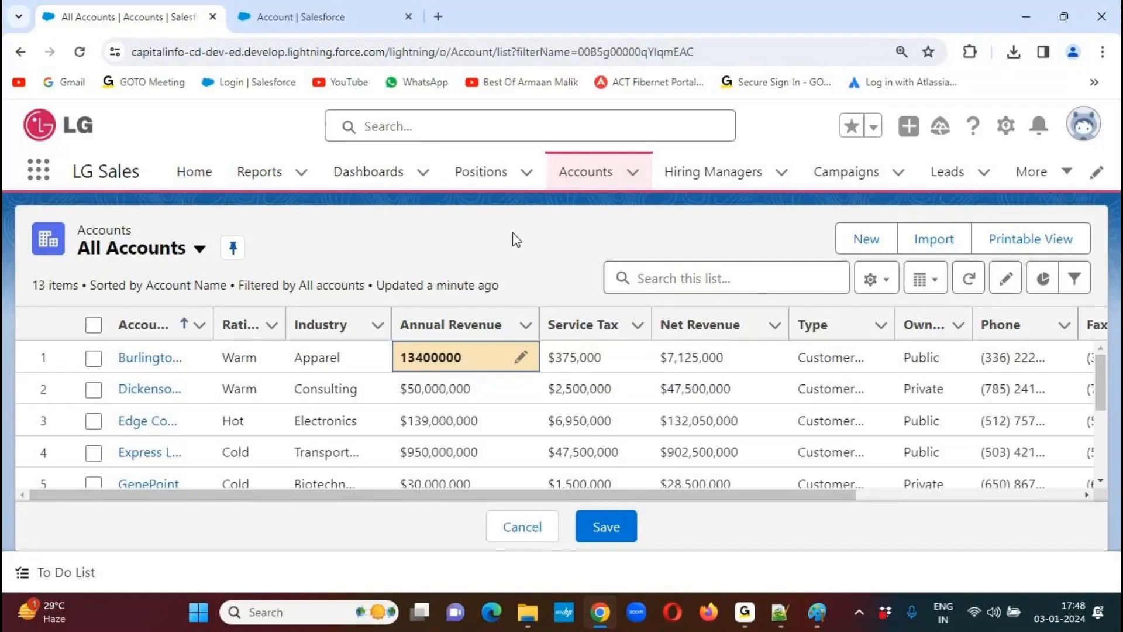
left_click(616, 530)
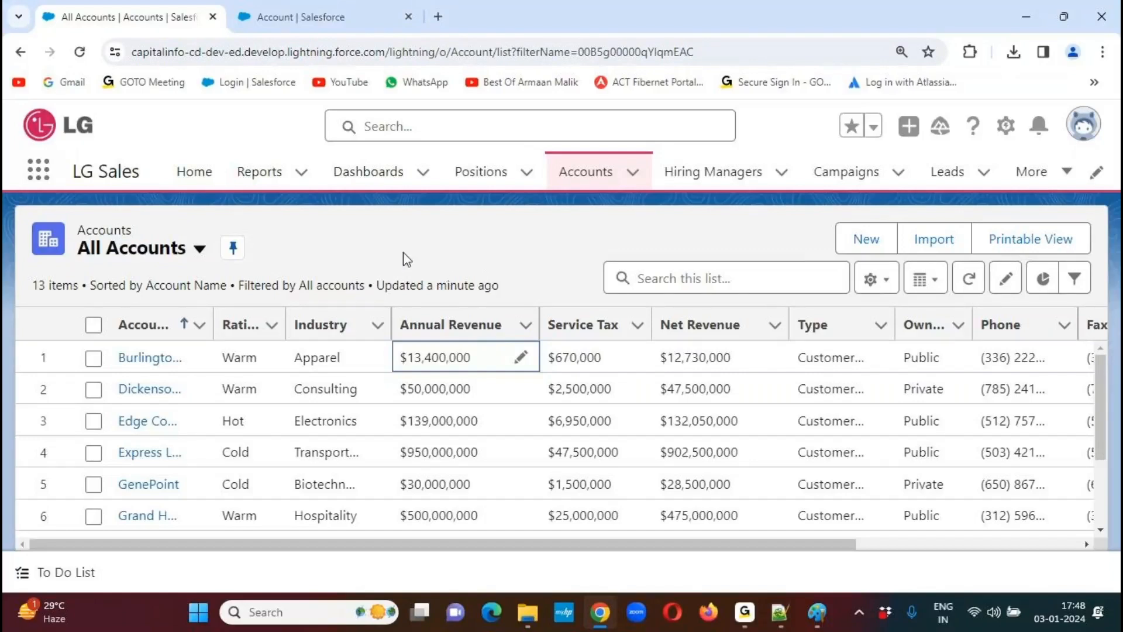
left_click(488, 246)
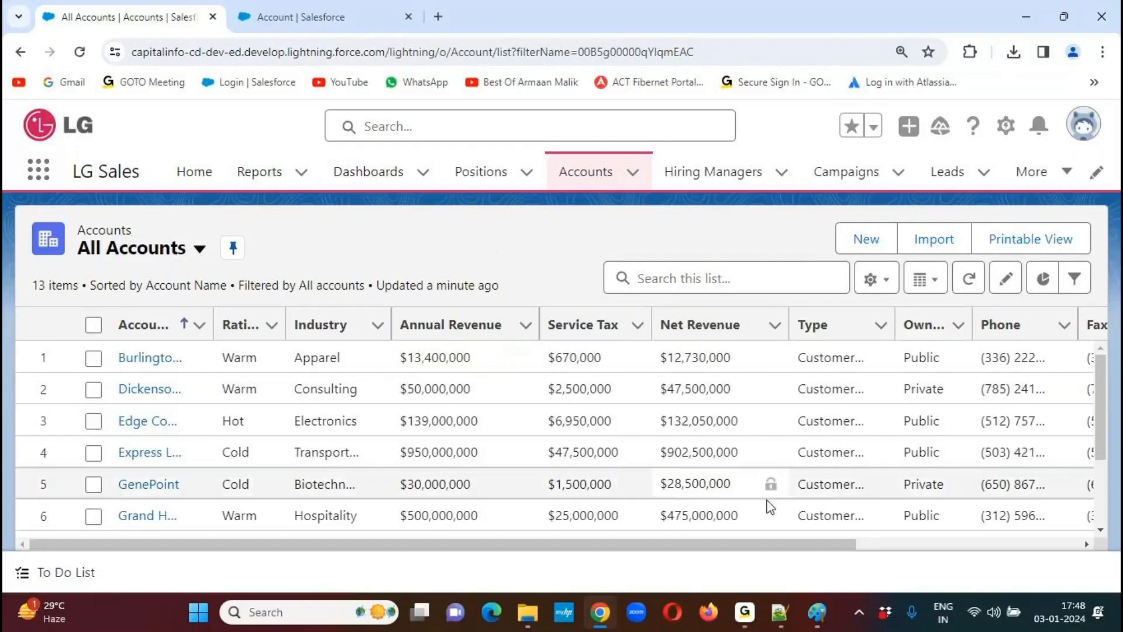
Switch to Formula Fields.txt in Notepad++ to review the Net Revenue use case, and return to the browser
left_click(780, 612)
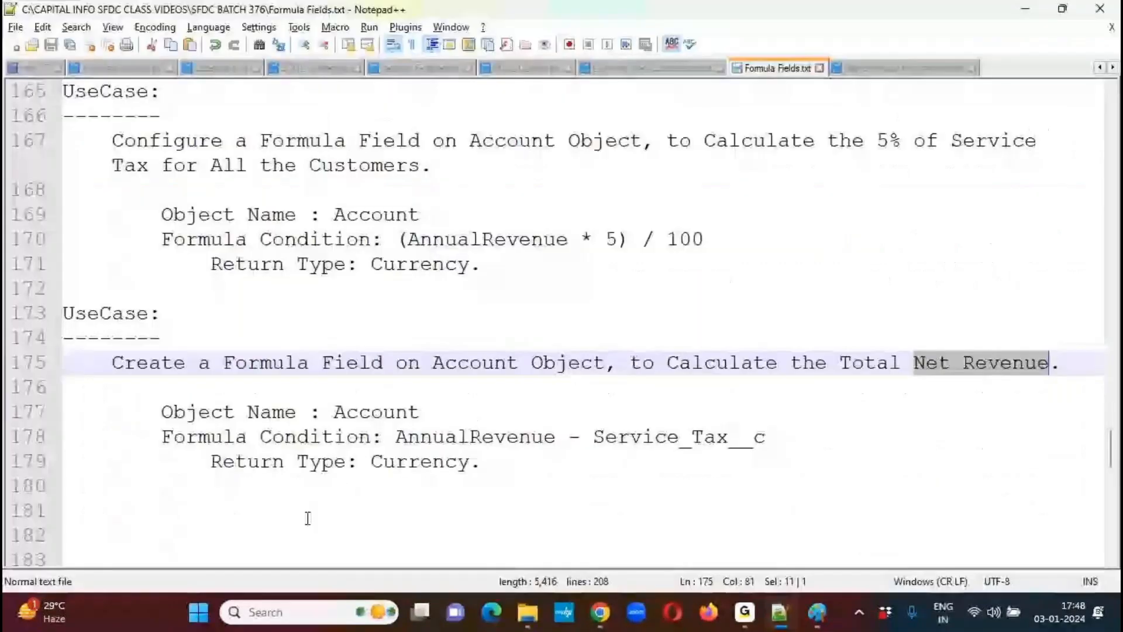
left_click(89, 499)
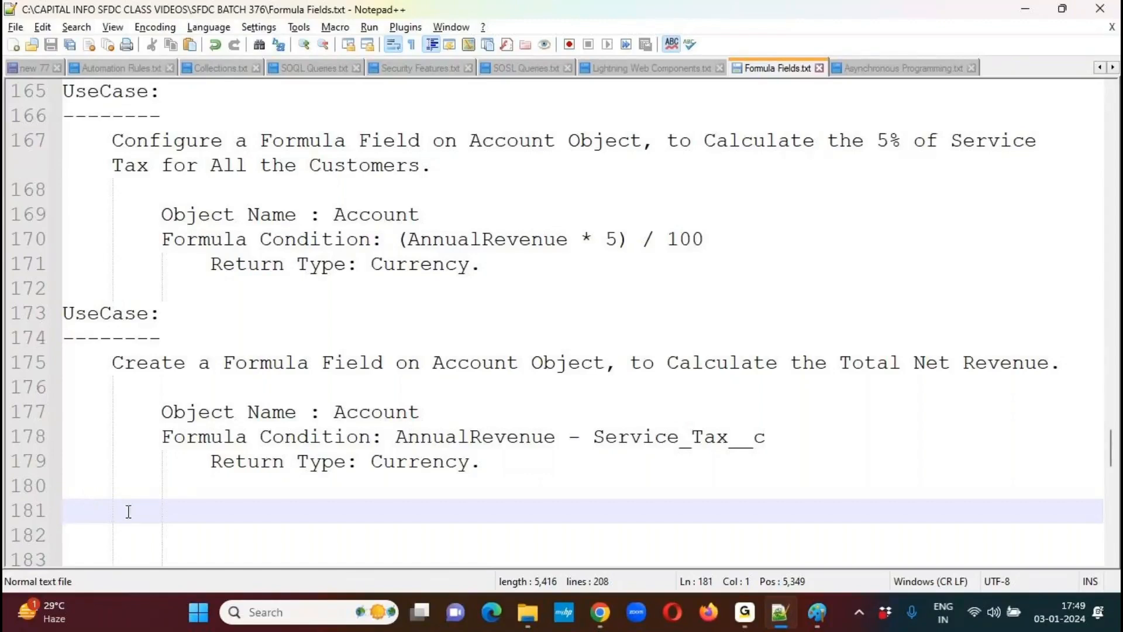
mouse_move(600, 611)
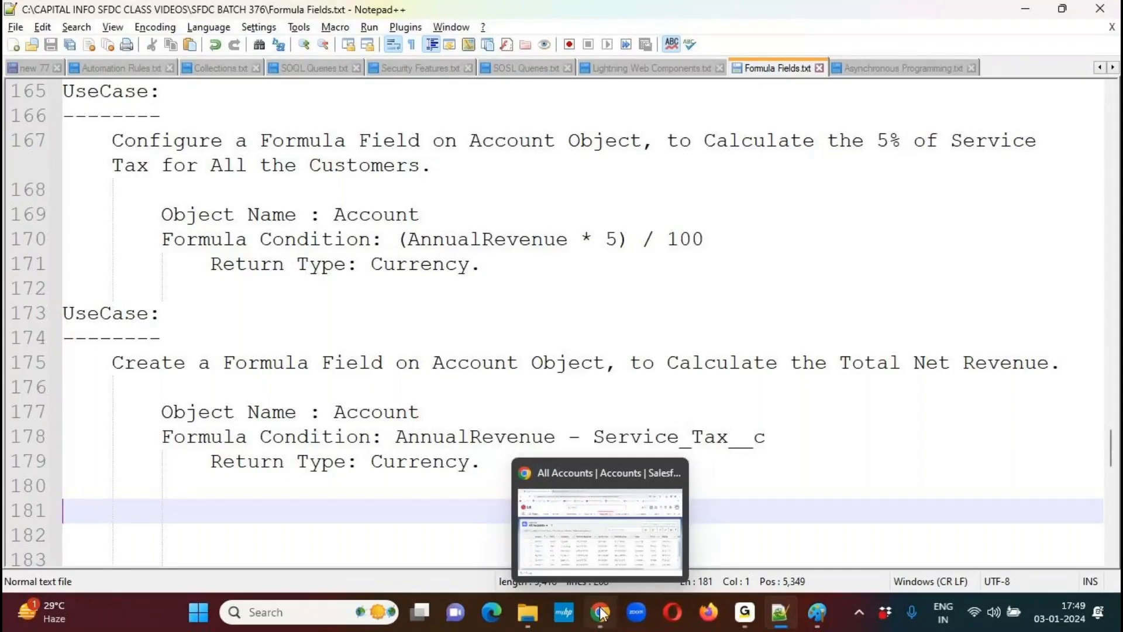
left_click(602, 464)
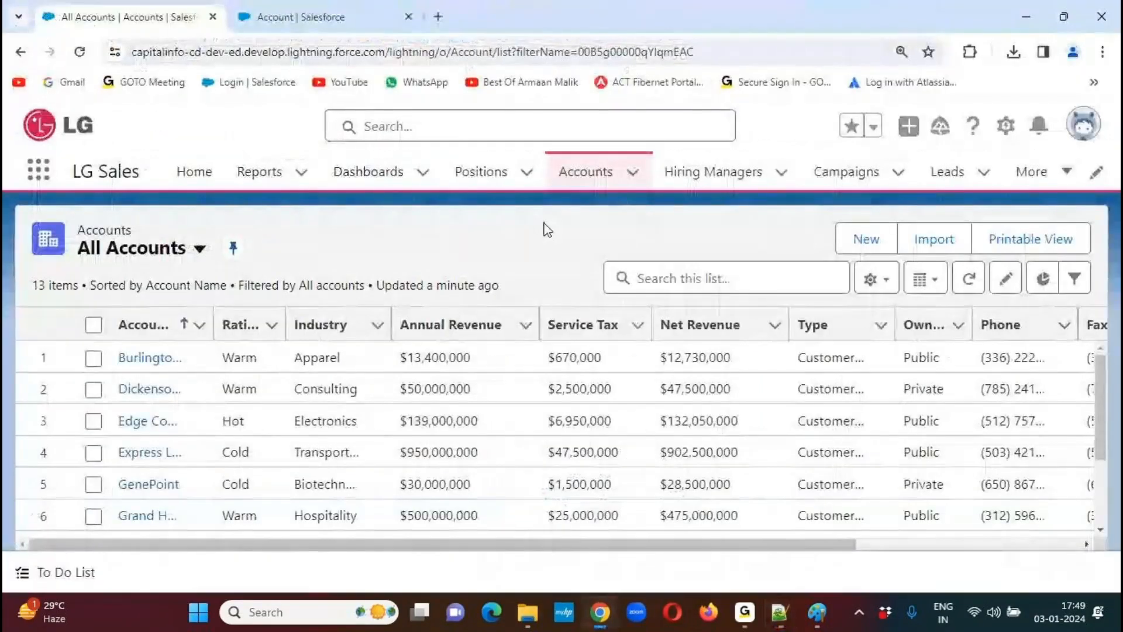
Close the Account setup page and open the Salesforce Senior Developer position record at its Milestone Details section
right_click(328, 21)
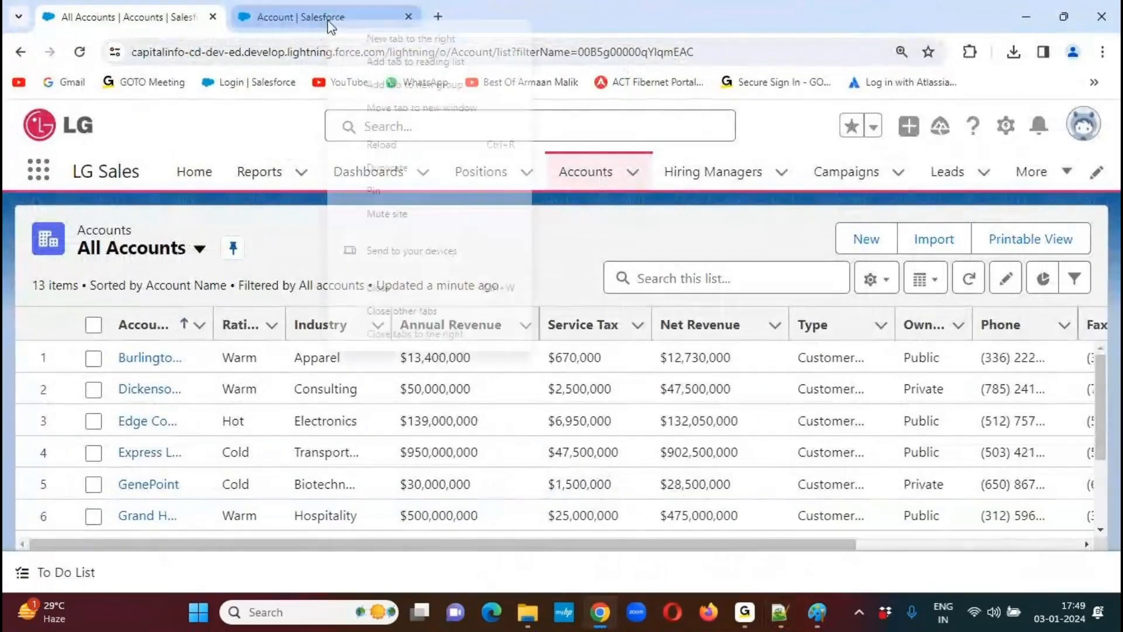
left_click(387, 287)
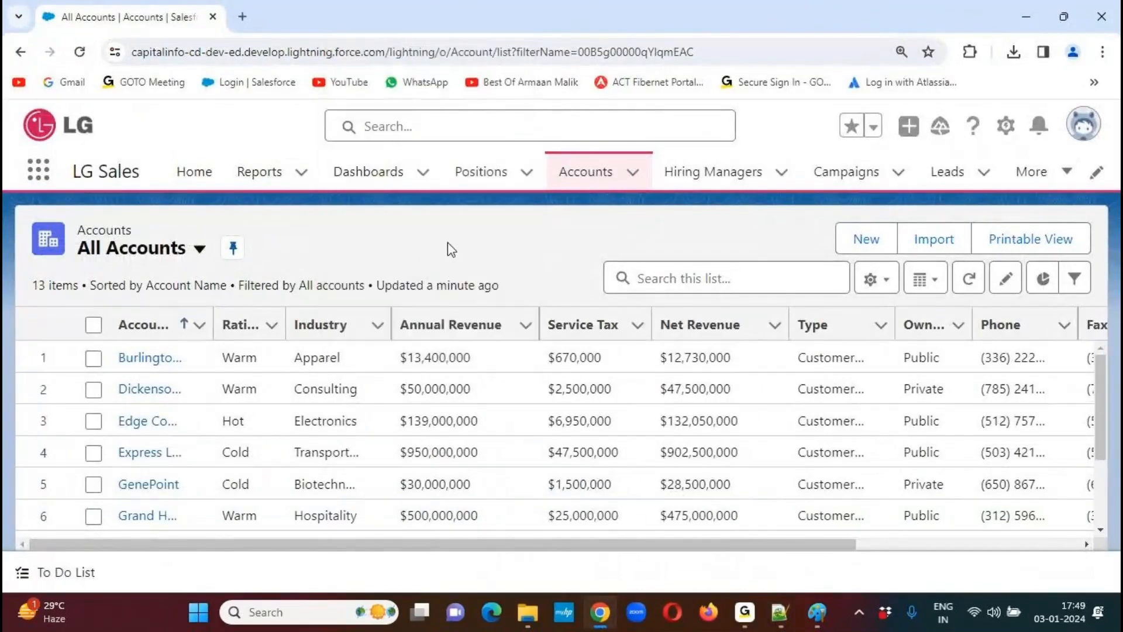
left_click(485, 180)
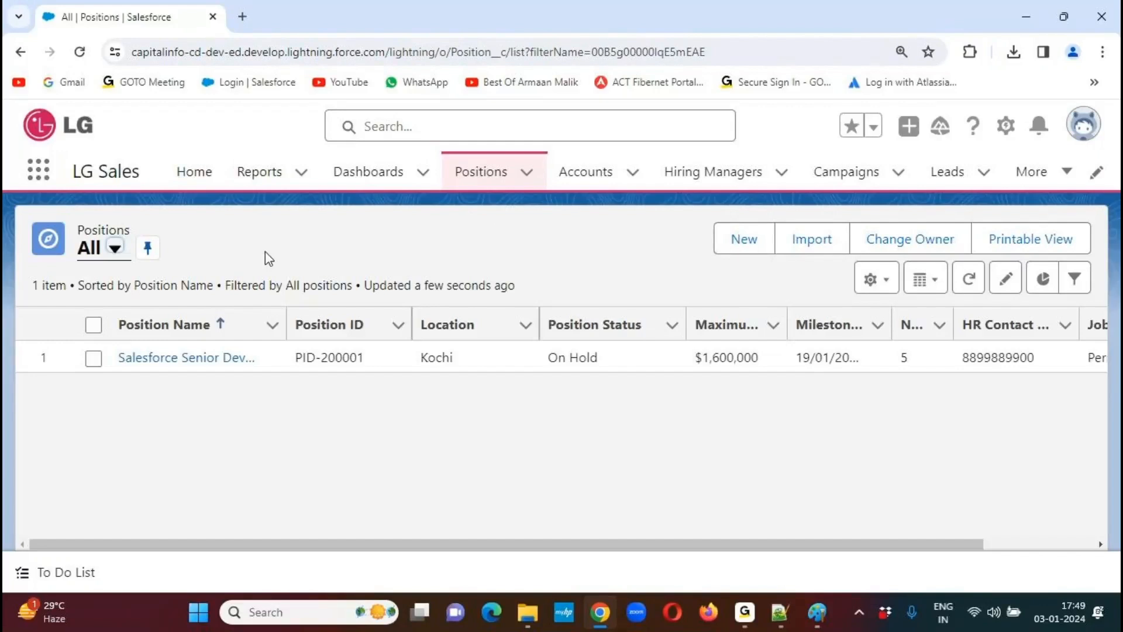
left_click(203, 358)
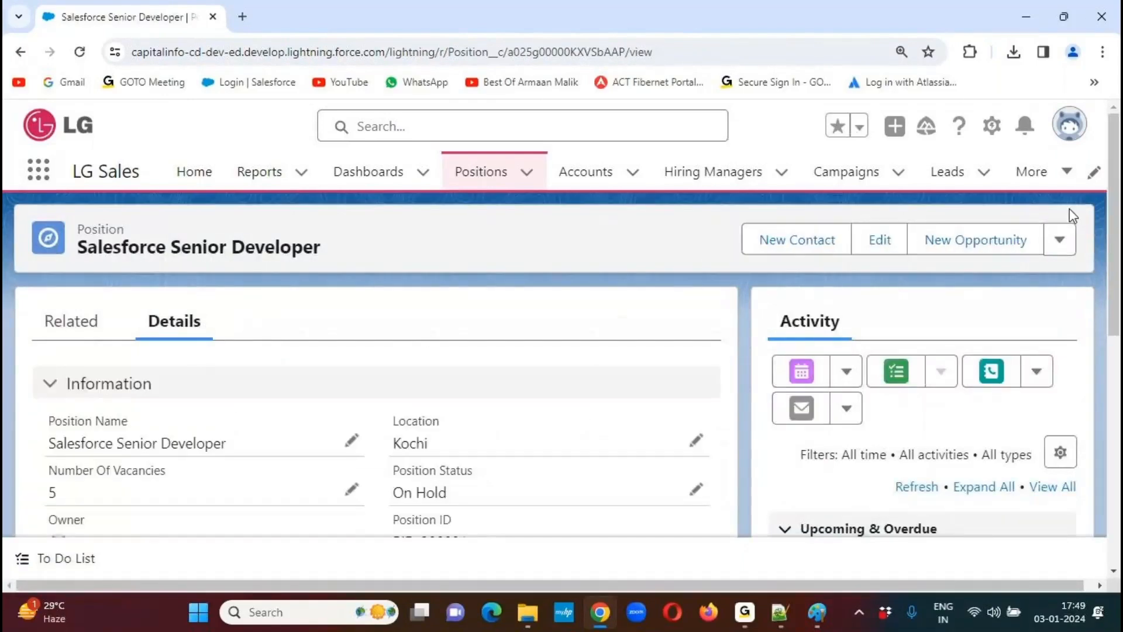
scroll(1114, 251, "down", 3)
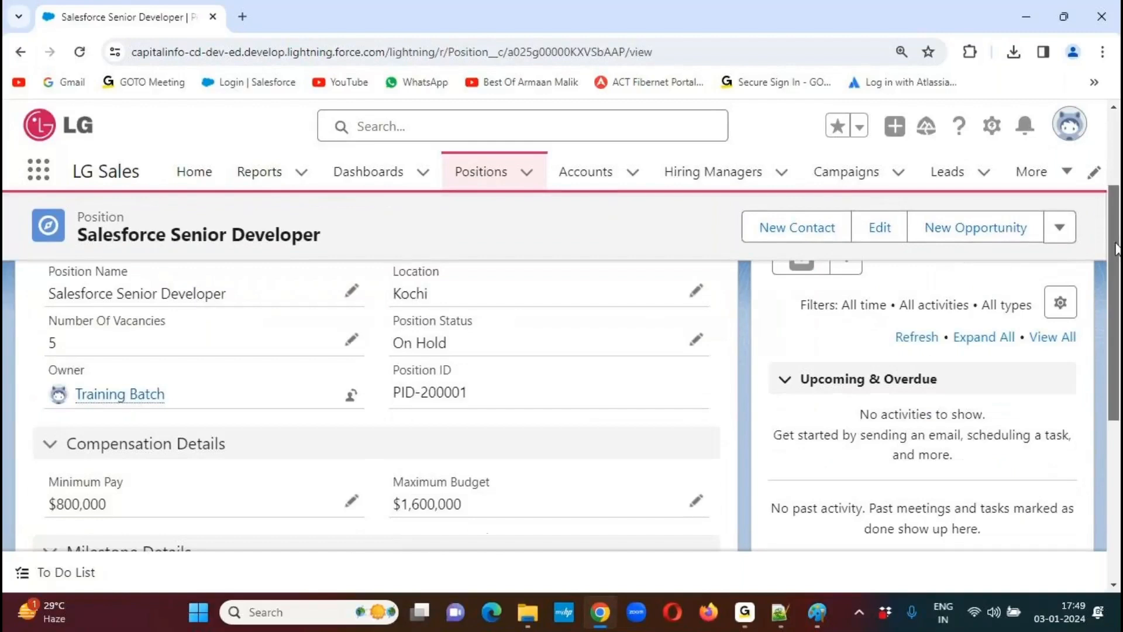
left_click_drag(1116, 257, 1119, 363)
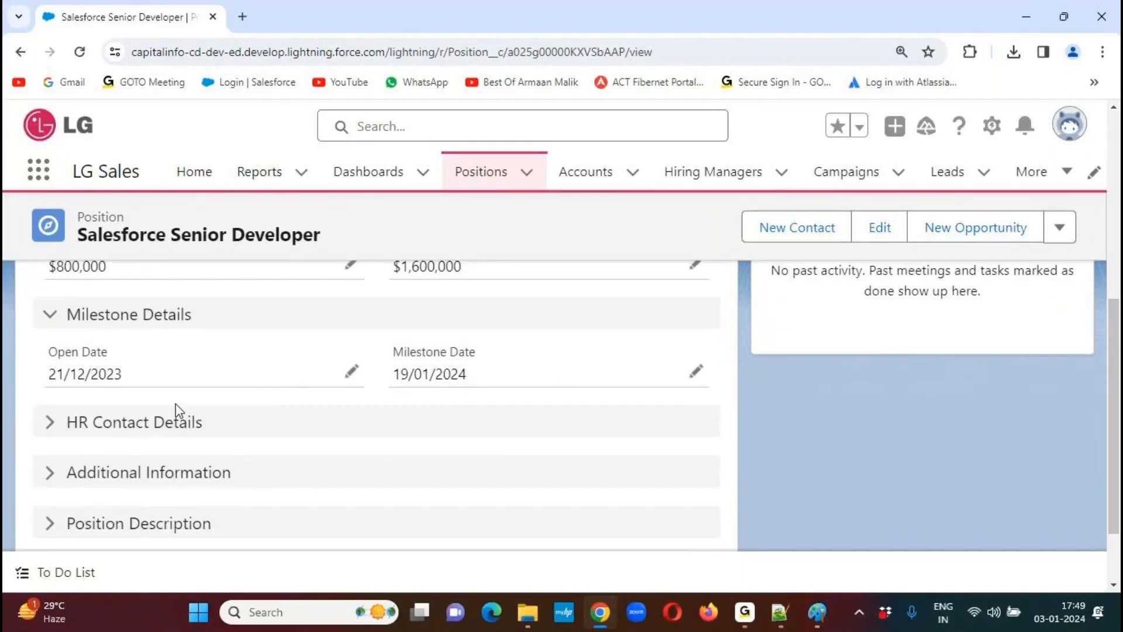
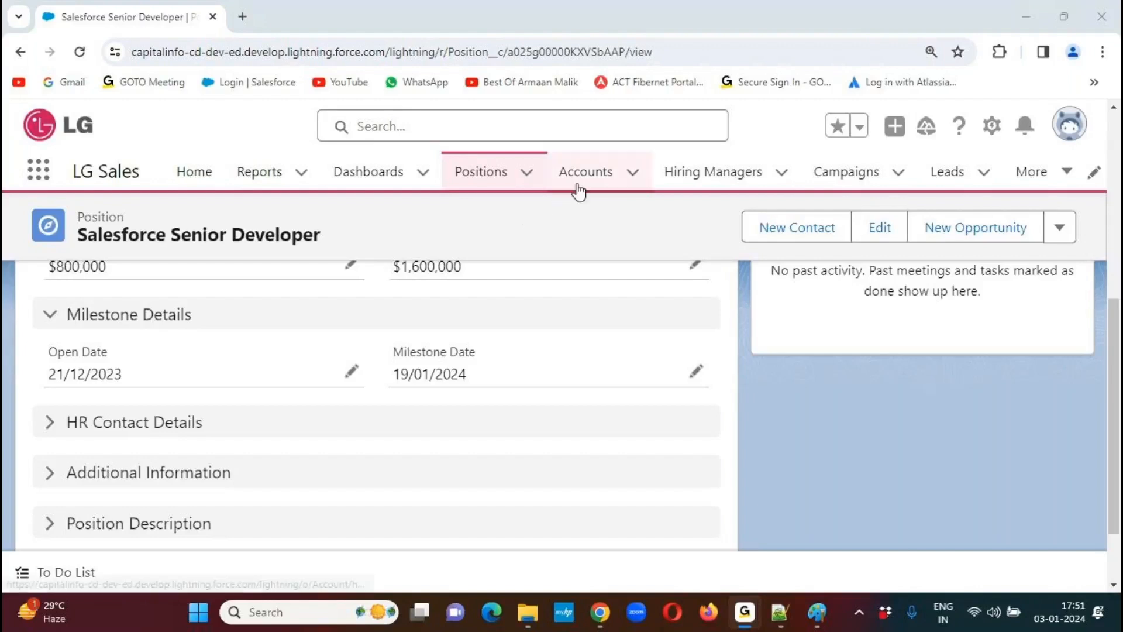
Handwrite an example birth date over the position record with the screen drawing pen
left_click(579, 31)
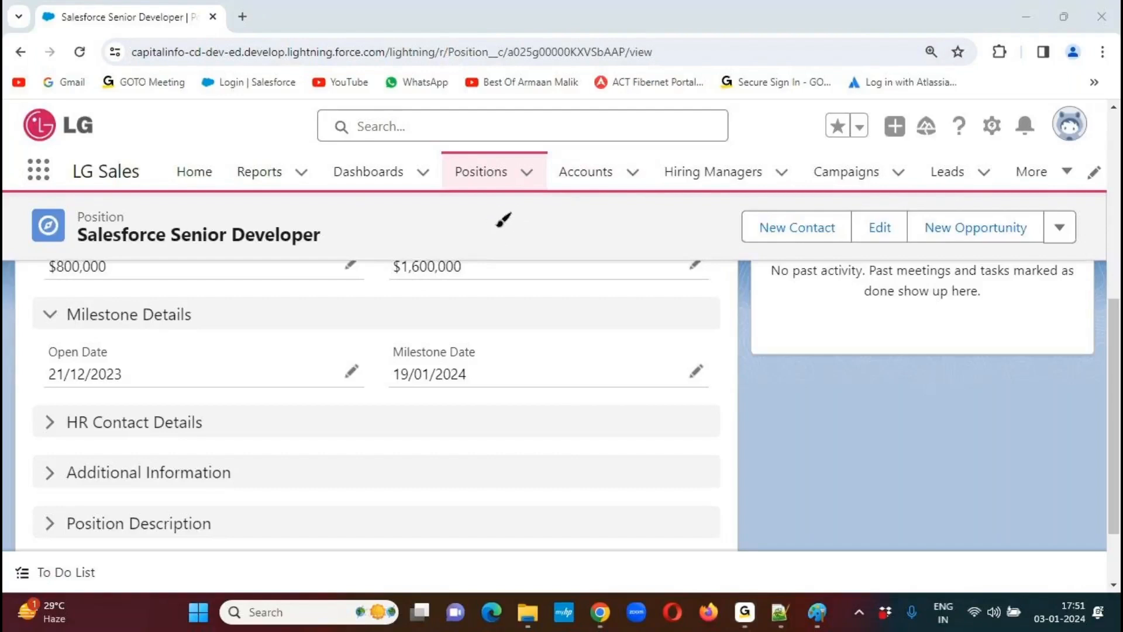
left_click_drag(519, 214, 531, 248)
mouse_move(541, 207)
left_mouse_down()
mouse_move(570, 225)
mouse_move(571, 248)
left_mouse_up()
mouse_move(585, 186)
left_mouse_down()
mouse_move(594, 237)
mouse_move(611, 190)
mouse_move(641, 183)
mouse_move(644, 212)
left_mouse_up()
left_click_drag(650, 158, 678, 231)
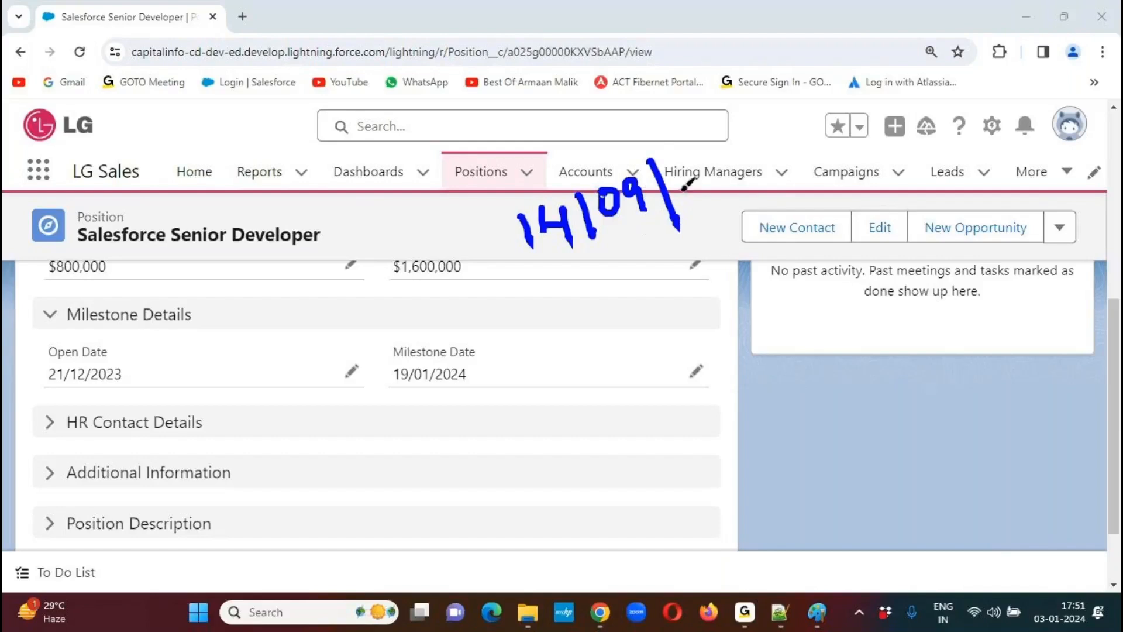
left_click_drag(682, 170, 709, 188)
mouse_move(728, 154)
left_mouse_down()
mouse_move(721, 165)
mouse_move(739, 159)
mouse_move(730, 154)
left_mouse_up()
mouse_move(760, 145)
left_mouse_down()
mouse_move(747, 159)
mouse_move(771, 133)
left_mouse_up()
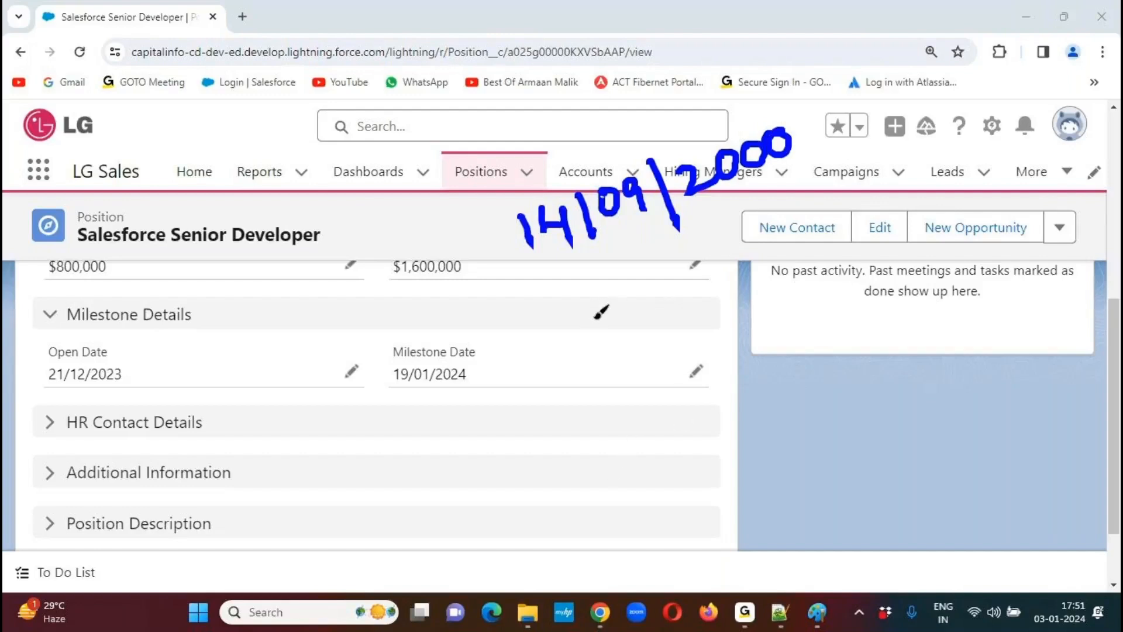
Handwrite the date 03/01/2024 beneath the example date and underline the pair with a long line
mouse_move(594, 316)
left_mouse_down()
mouse_move(623, 310)
mouse_move(606, 334)
left_mouse_up()
left_click_drag(632, 272, 656, 331)
mouse_move(665, 281)
left_mouse_down()
mouse_move(666, 308)
mouse_move(690, 252)
mouse_move(725, 279)
mouse_move(735, 255)
mouse_move(749, 253)
left_mouse_up()
mouse_move(763, 215)
left_mouse_down()
mouse_move(755, 231)
mouse_move(798, 210)
mouse_move(843, 229)
mouse_move(852, 200)
mouse_move(855, 237)
left_mouse_up()
left_click_drag(575, 423, 763, 306)
left_click_drag(825, 270, 937, 213)
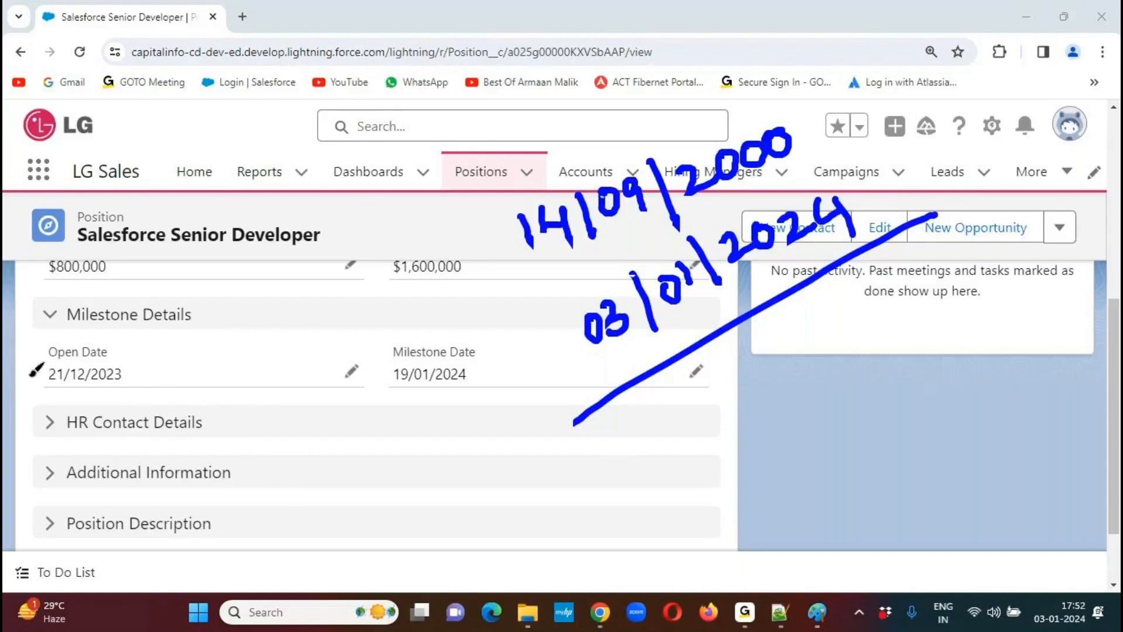
Handwrite "Today() -" beside Open Date with an arrow from that field, and clear all the screen drawings
mouse_move(155, 358)
left_mouse_down()
mouse_move(157, 395)
mouse_move(174, 339)
mouse_move(190, 354)
mouse_move(246, 354)
mouse_move(270, 323)
mouse_move(271, 370)
left_mouse_up()
mouse_move(283, 320)
left_mouse_down()
mouse_move(299, 353)
mouse_move(317, 326)
mouse_move(305, 344)
left_mouse_up()
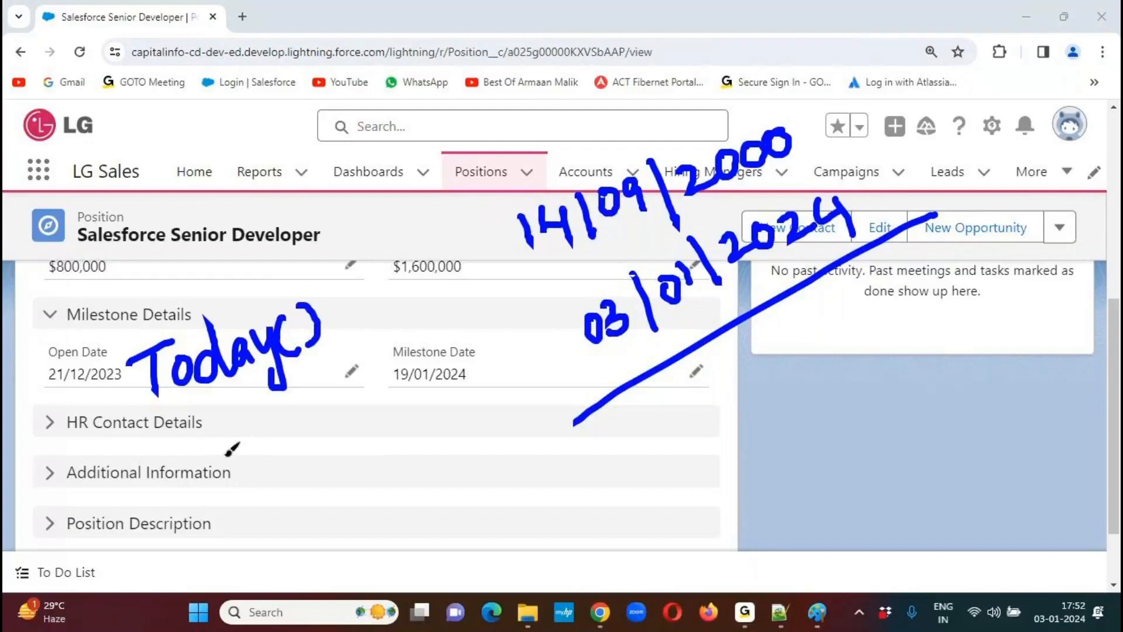
left_click_drag(340, 313, 370, 296)
mouse_move(88, 335)
left_mouse_down()
mouse_move(225, 222)
mouse_move(363, 282)
left_mouse_up()
left_click_drag(339, 283, 362, 282)
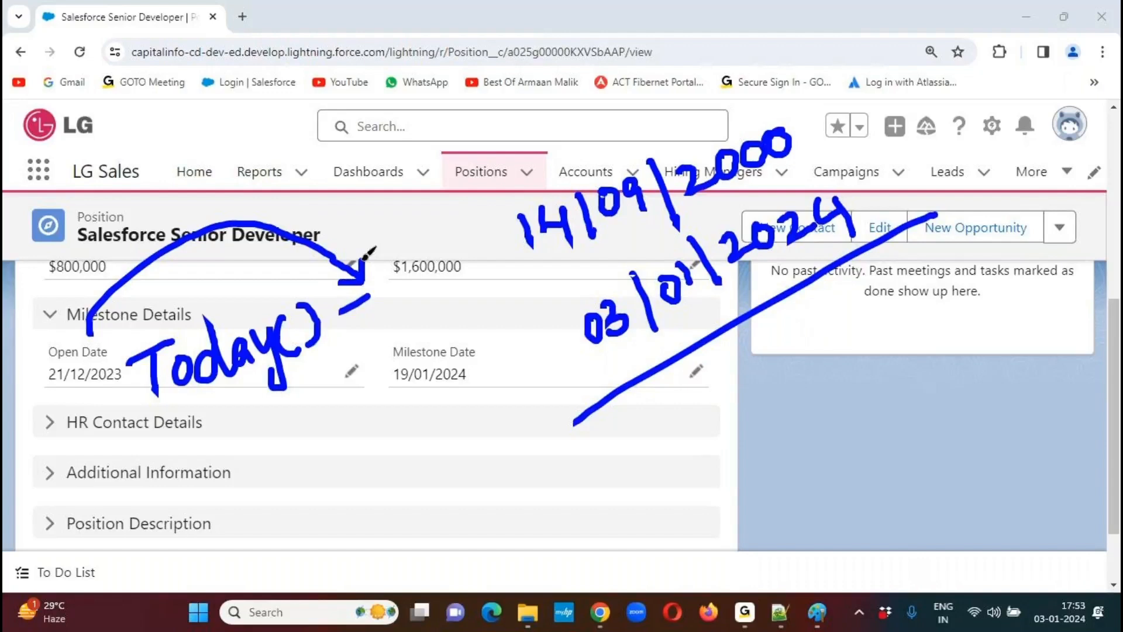
left_click(579, 27)
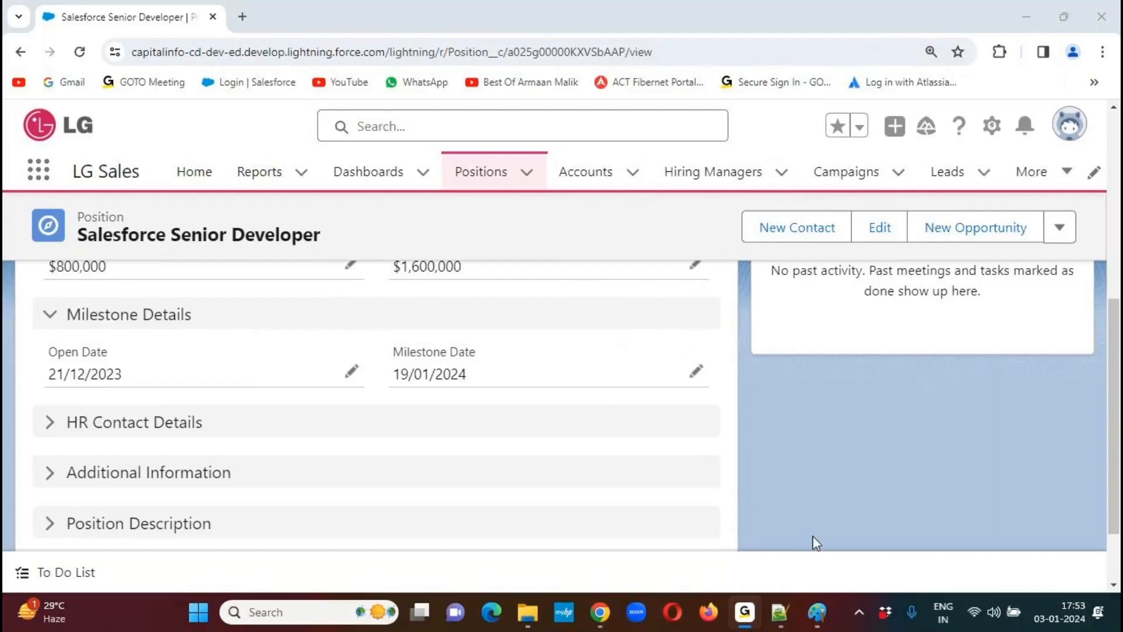
Switch to Formula Fields.txt in Notepad++ and add a "UseCase:" heading with a dashed underline at line 181, below the Net Revenue use case
left_click(780, 612)
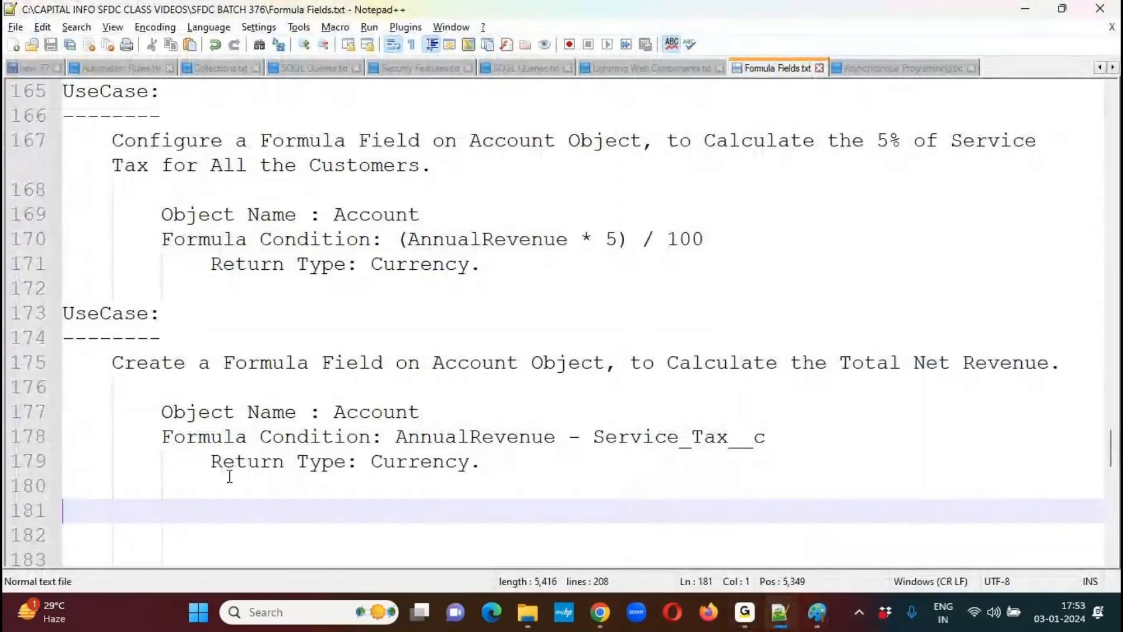
key("Down")
key("Down")
key("Down")
key("Down")
key("Down")
key("Down")
key("Down")
key("Down")
key("Down")
key("Down")
key("Down")
key("Down")
key("Down")
key("Down")
key("Down")
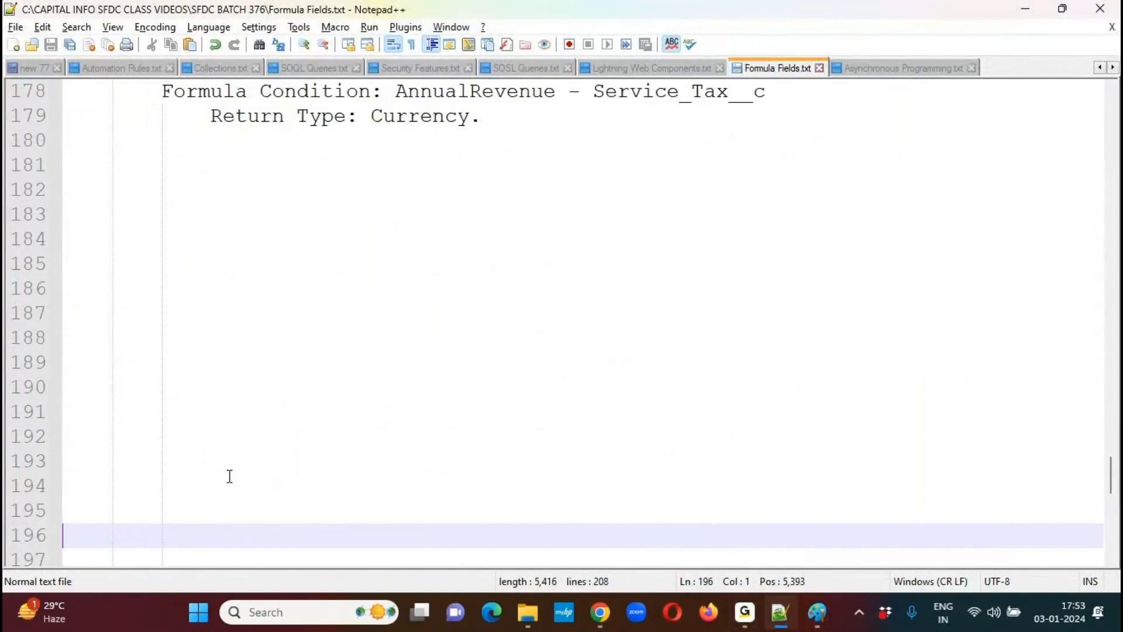
key("Up")
key("Up")
key("Up")
key("Up")
key("Up")
key("Up")
key("Up")
key("Up")
key("Up")
key("Up")
key("Up")
key("Up")
key("Up")
key("Up")
key("Up")
key("Up")
key("Down")
type("U")
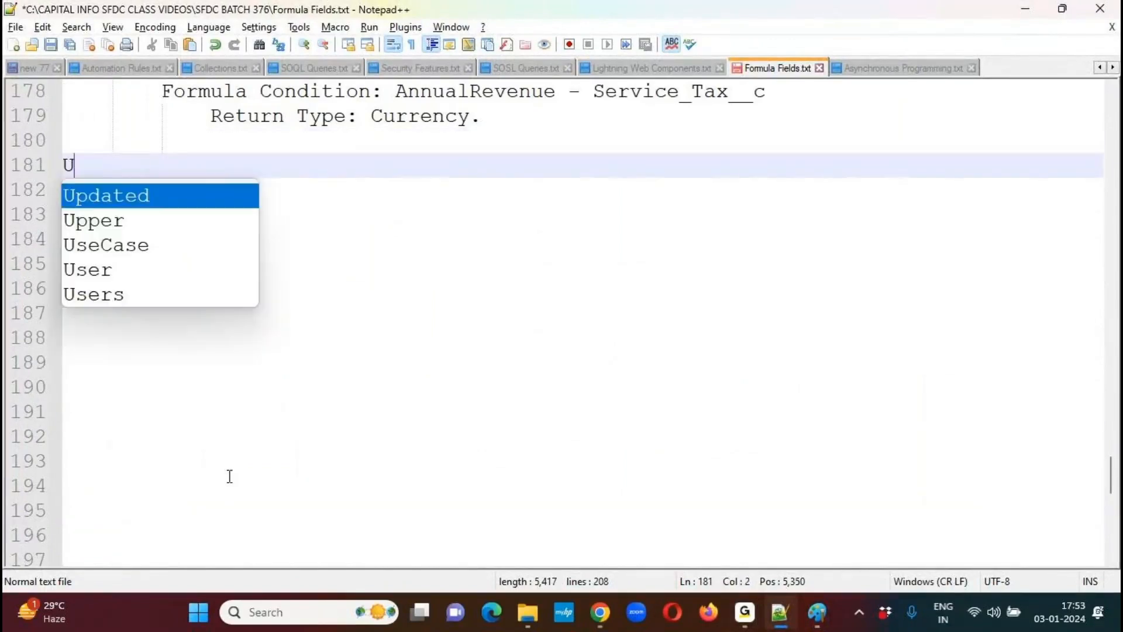
type("seCa")
key("Return")
type(":")
key("Return")
type("--------")
key("Return")
Write the indented description "Create a Formula Field, to Calculate the Age of the Position Record.", start an indented line below it, and save the file
key("Tab")
key("BackSpace")
type("Create a ")
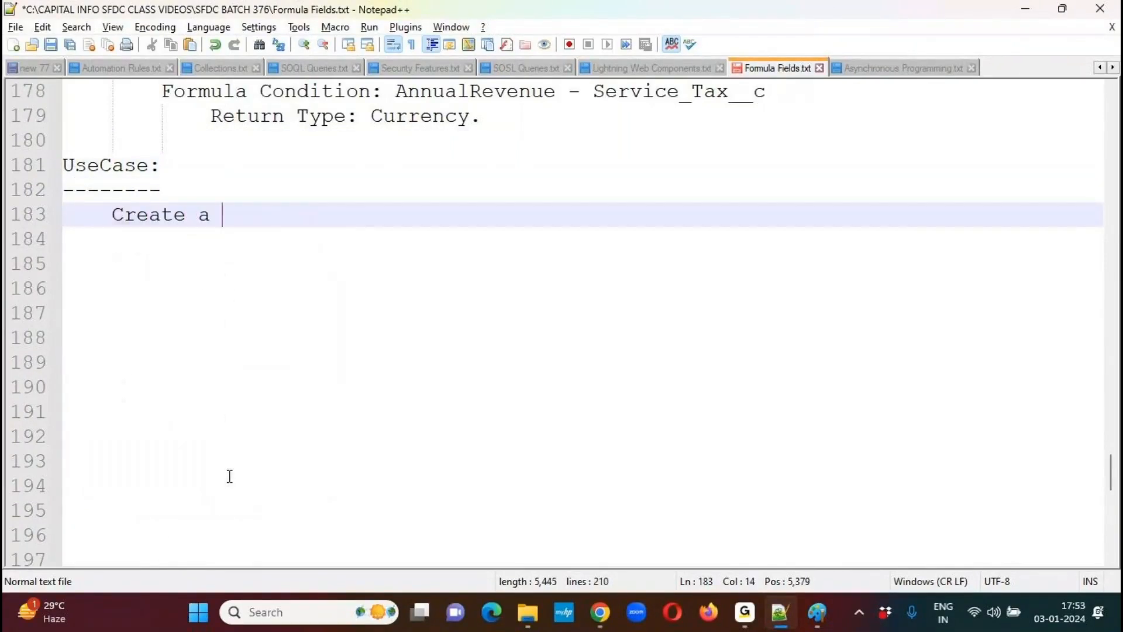
type("Formu")
key("Return")
type("Fi")
key("Return")
type(", to ")
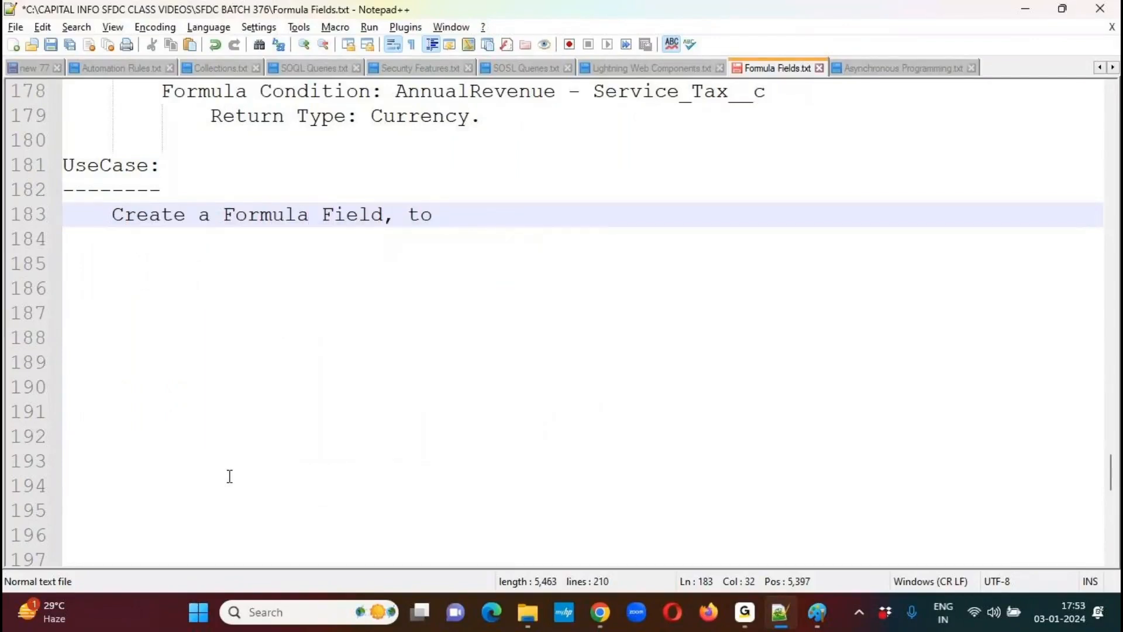
type("Calculate the")
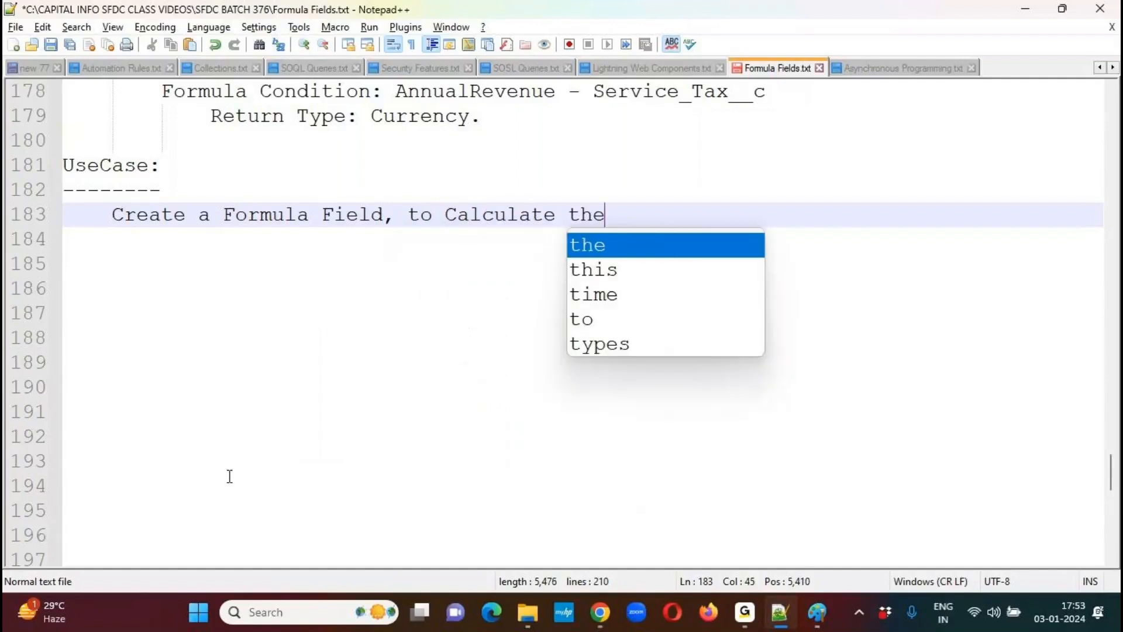
type(" Age of the Position Record.")
key("Return")
key("Return")
key("Tab")
key("ctrl+s")
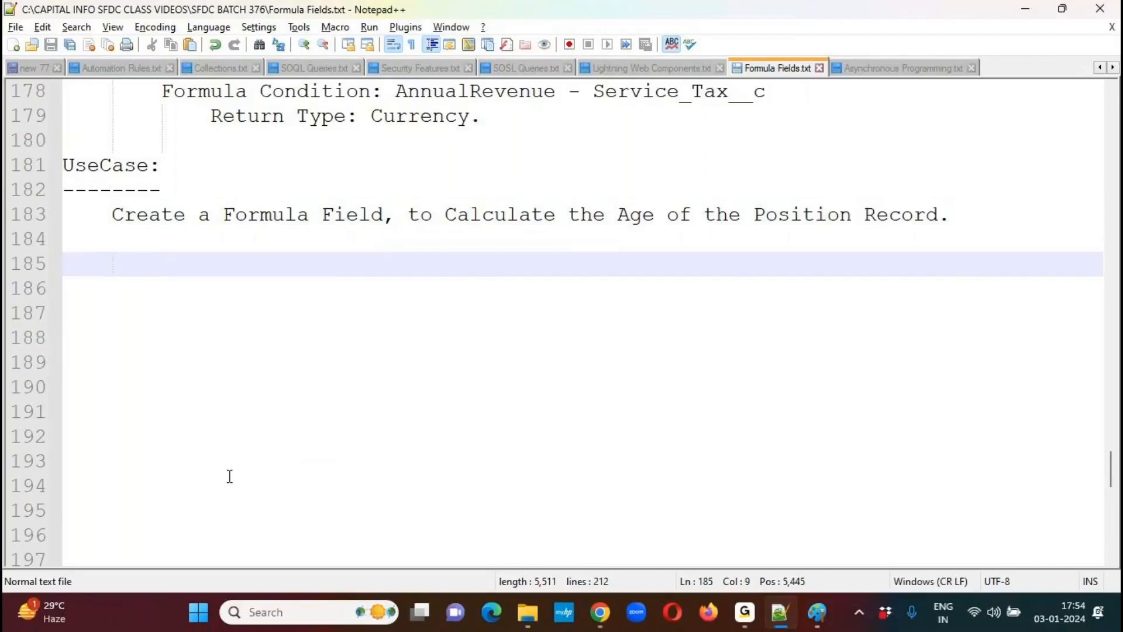
Copy the Net Revenue use case's Object Name, Formula Condition and Return Type lines to line 185 under the Position Record description
type("Net Revenue")
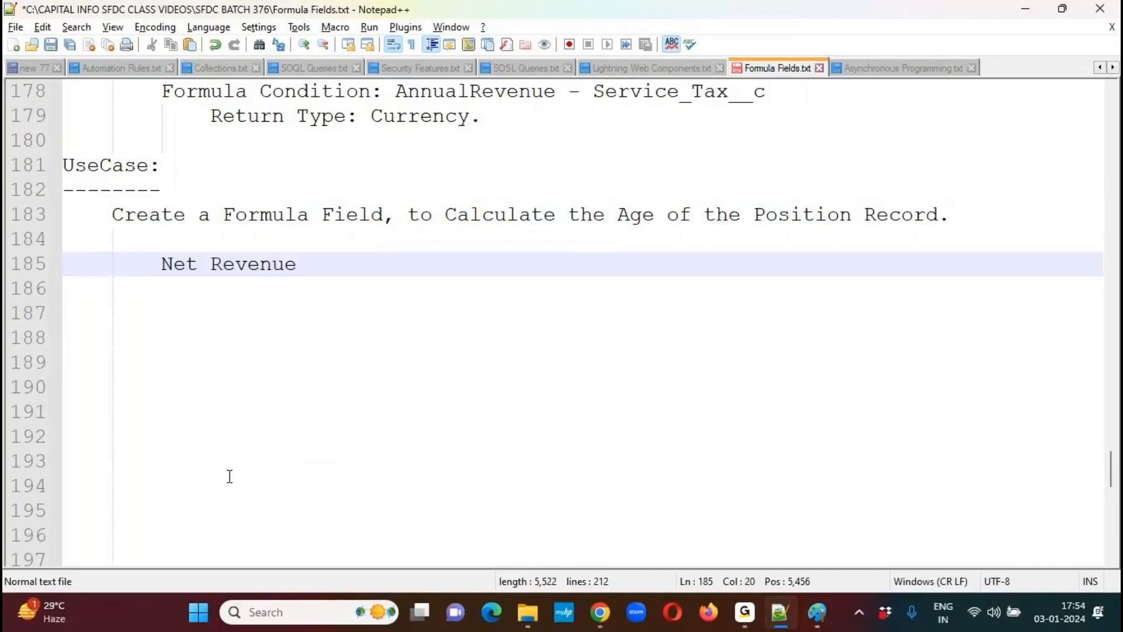
key("ctrl+z")
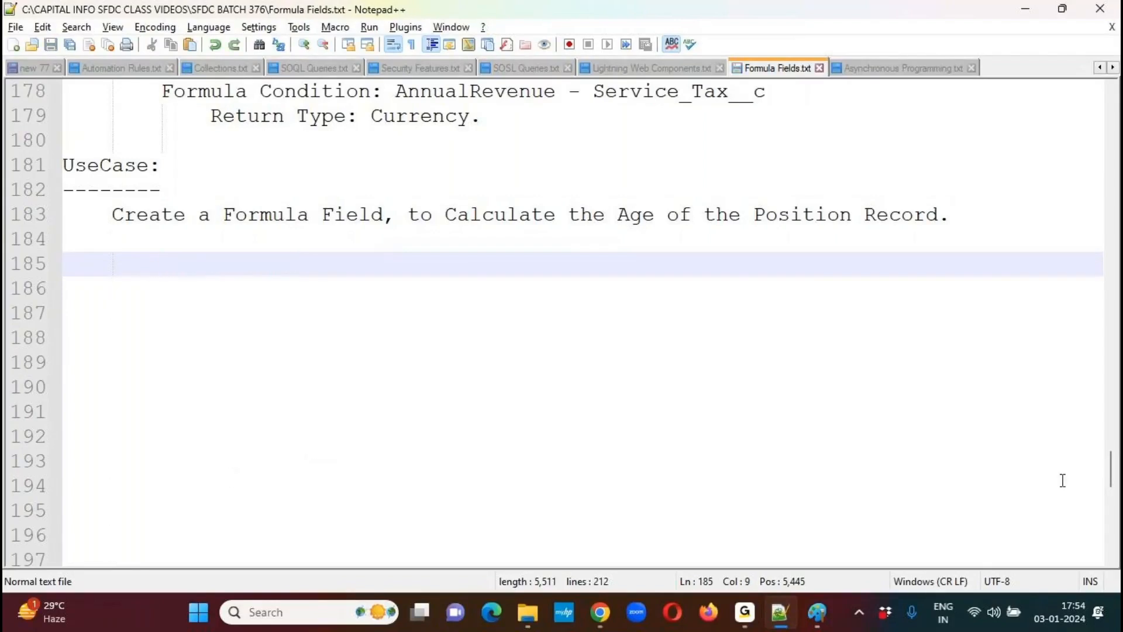
left_click_drag(1113, 471, 1114, 462)
left_click_drag(161, 190, 494, 241)
key("ctrl+c")
left_click(159, 392)
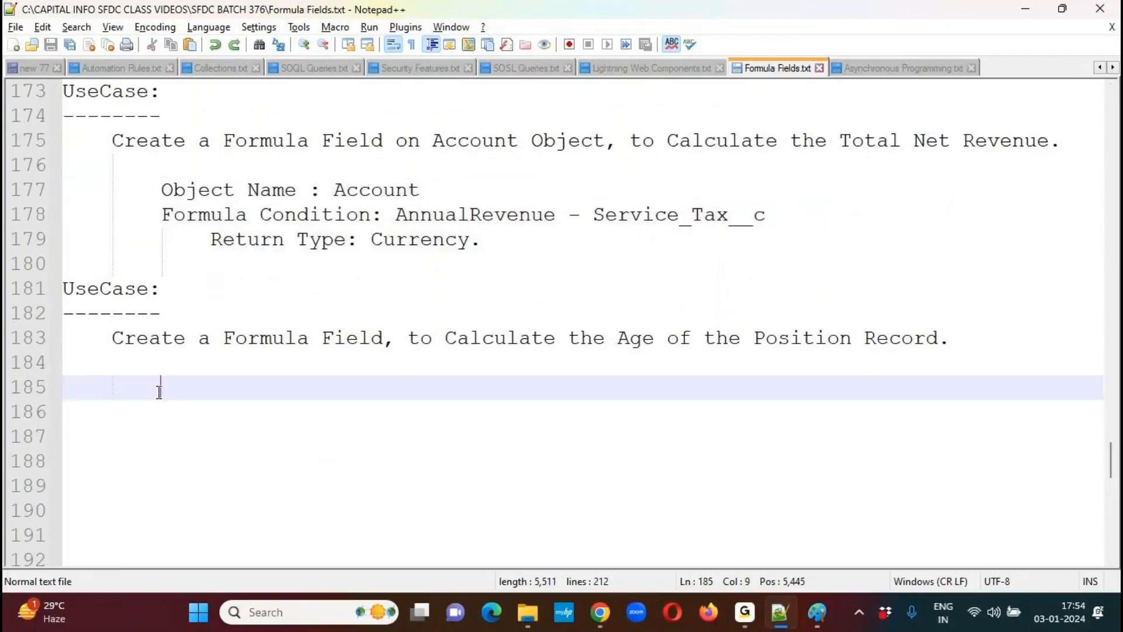
key("ctrl+v")
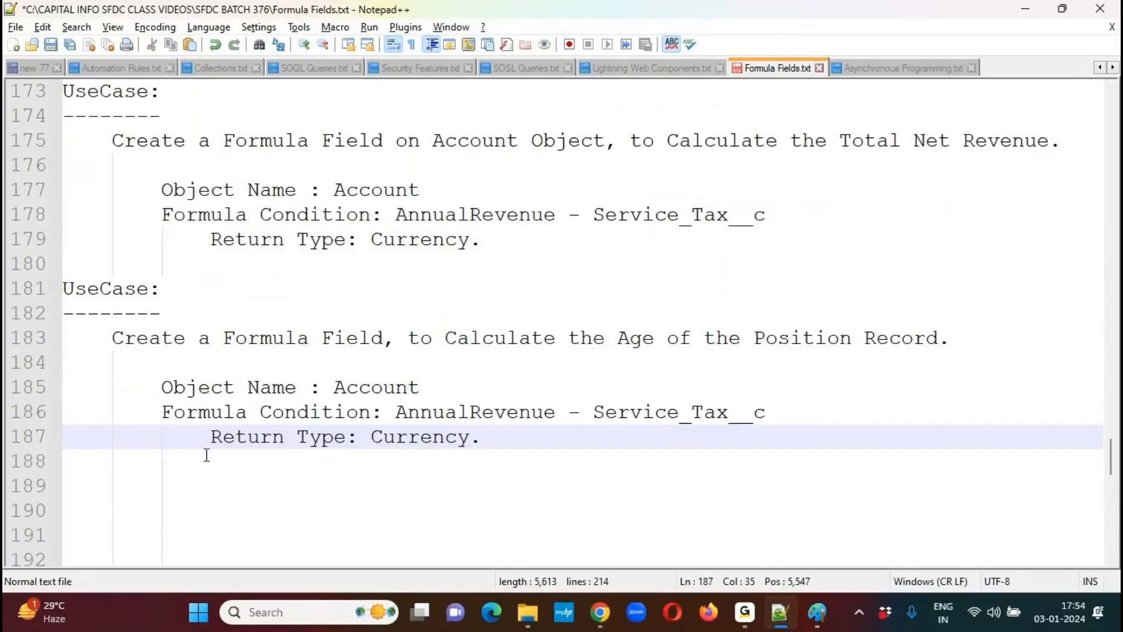
Clear the copied values after Object Name, Formula Condition and Return Type in the Position use case, and save the file
double_click(372, 386)
key("BackSpace")
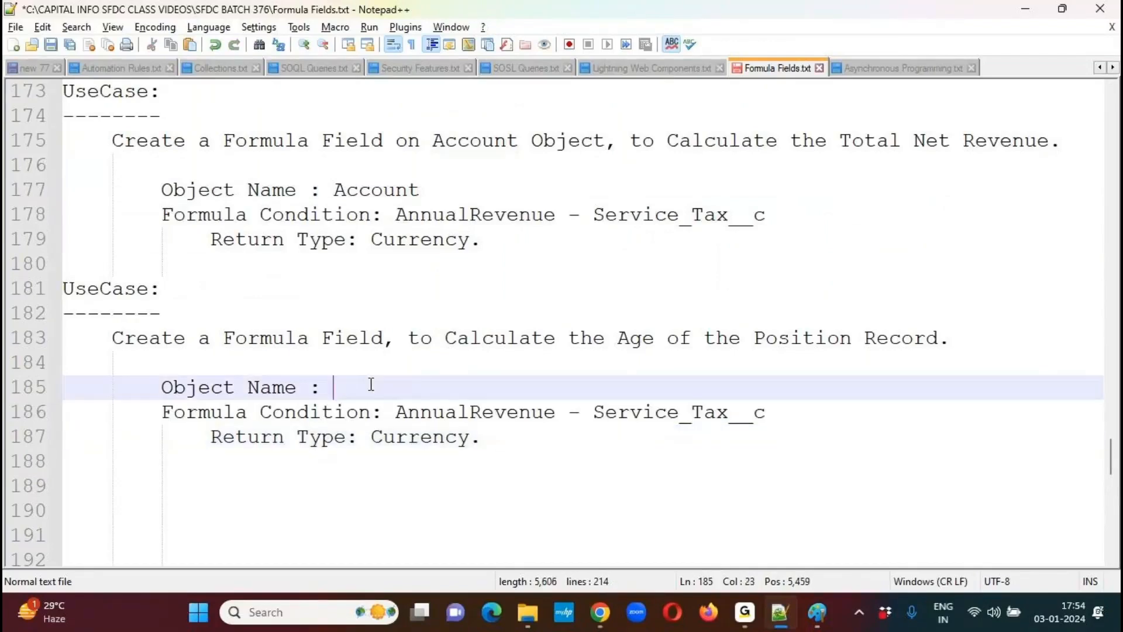
left_click_drag(396, 411, 820, 417)
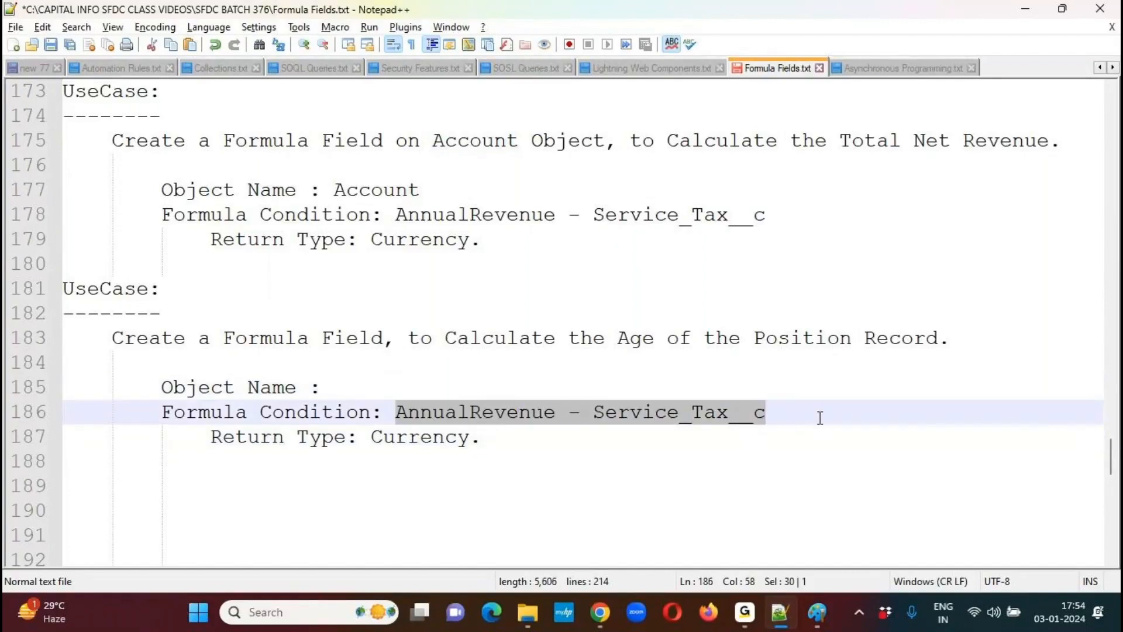
key("BackSpace")
double_click(405, 438)
key("BackSpace")
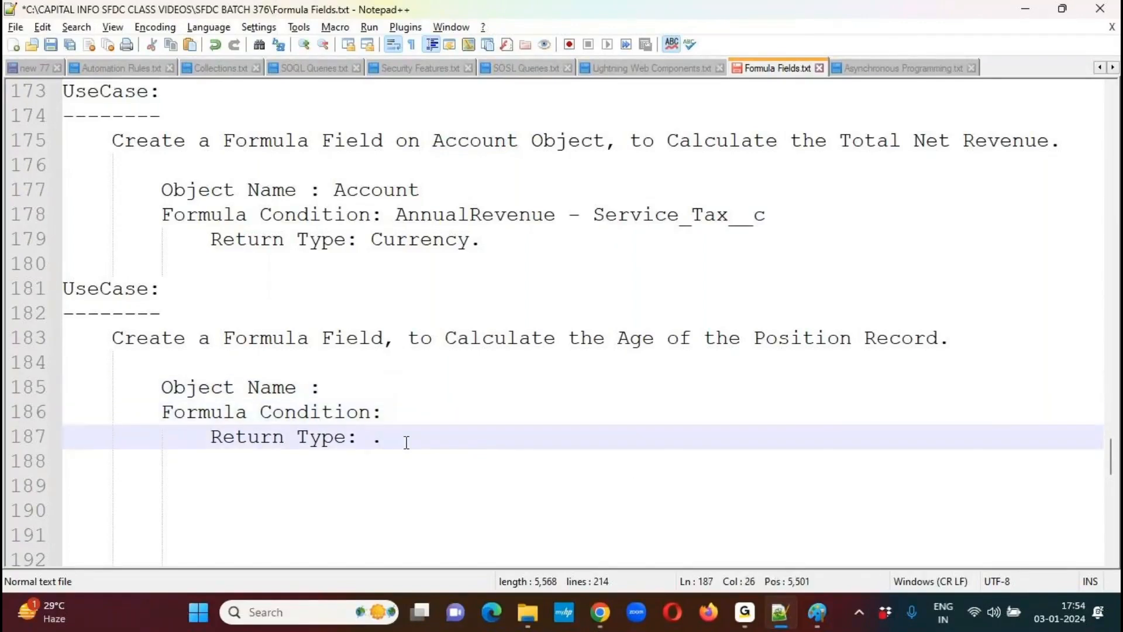
key("BackSpace")
left_click(240, 472)
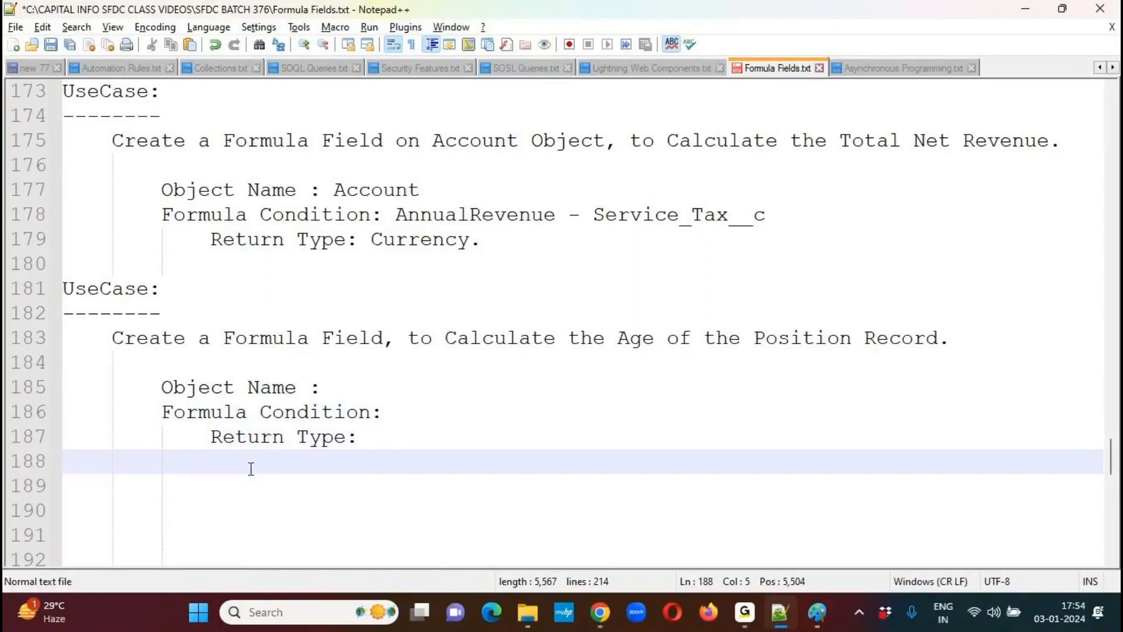
left_click(167, 474)
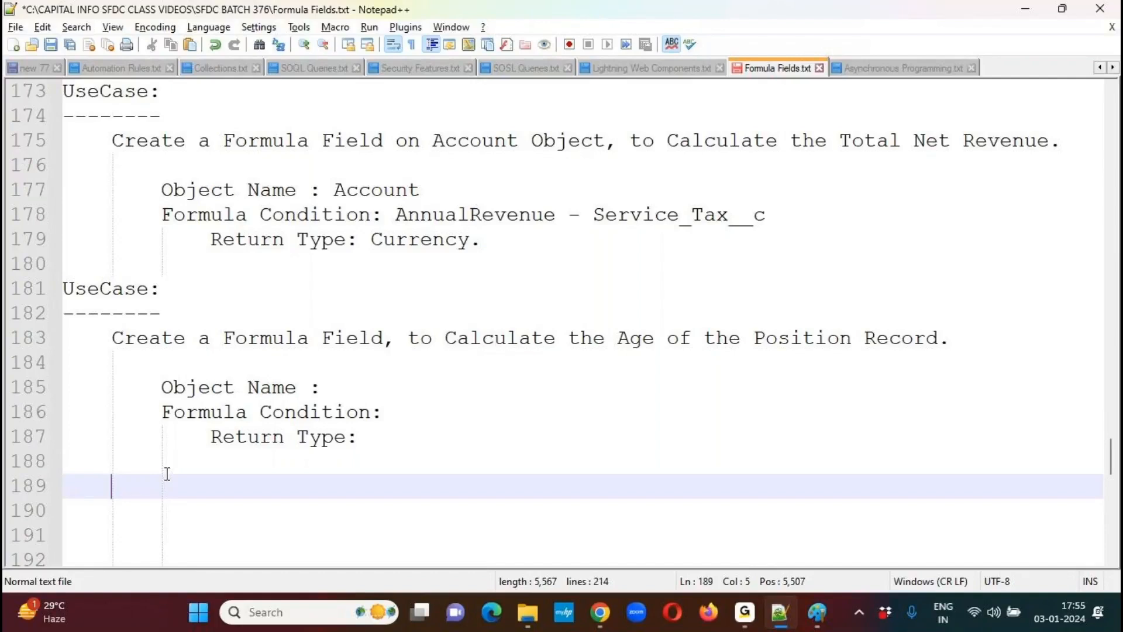
key("ctrl+s")
Enter "Position Object." as the Object Name at line 185 and move on to the Formula Condition line
left_click(336, 387)
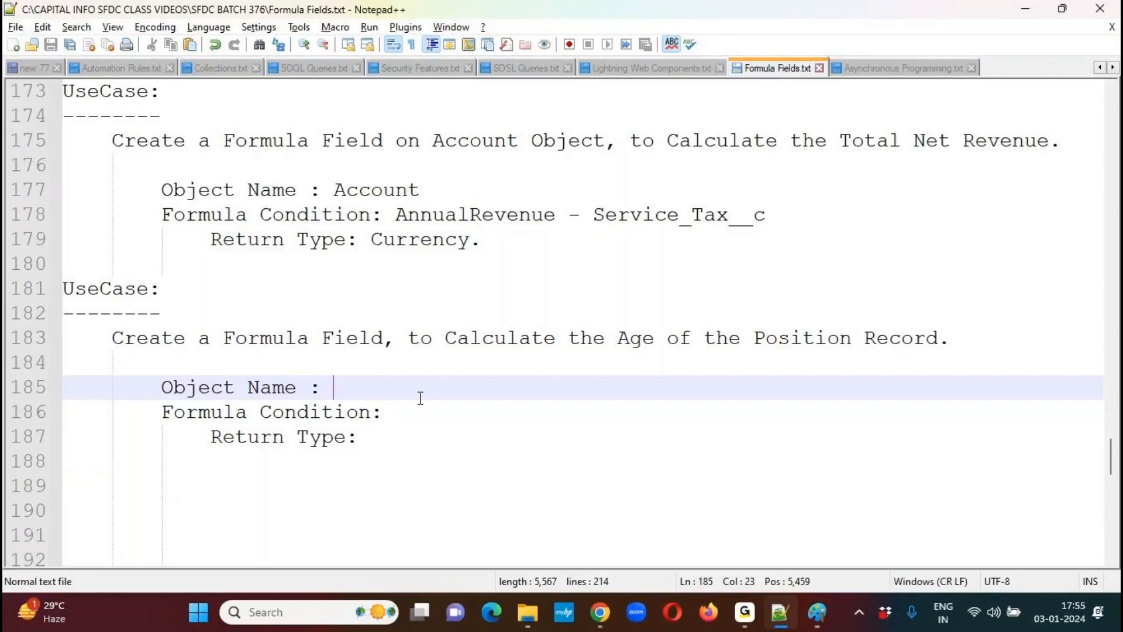
type("P")
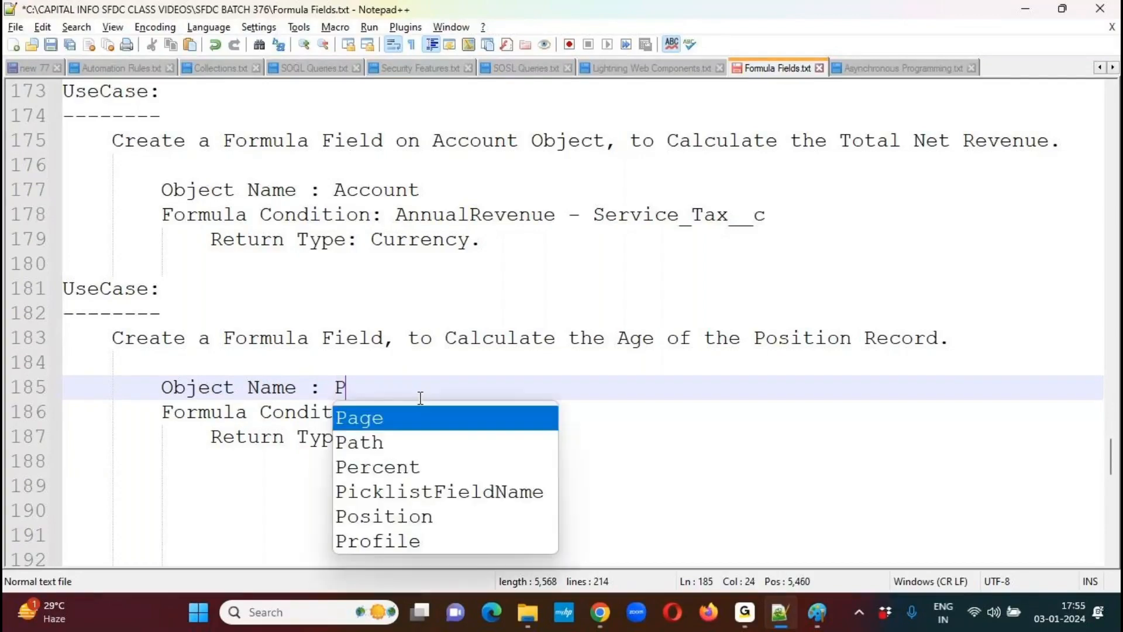
type("osition Object.")
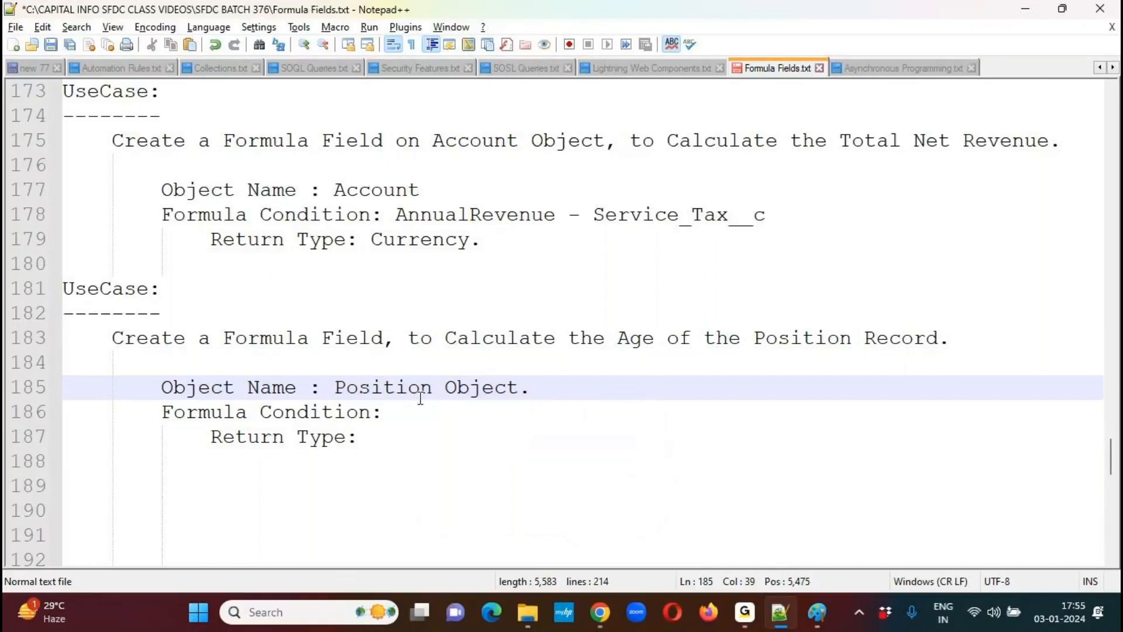
key("Down")
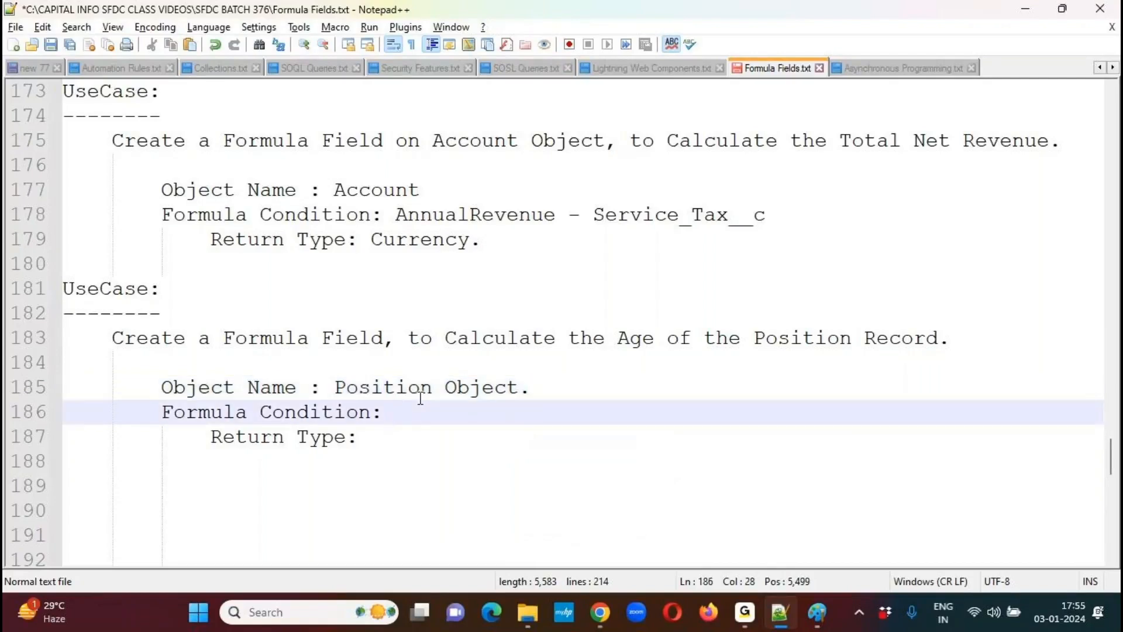
Complete the position age use case with formula condition "Today() - Open_Date__c" and return type "Number.", then save the notes
type("Tod")
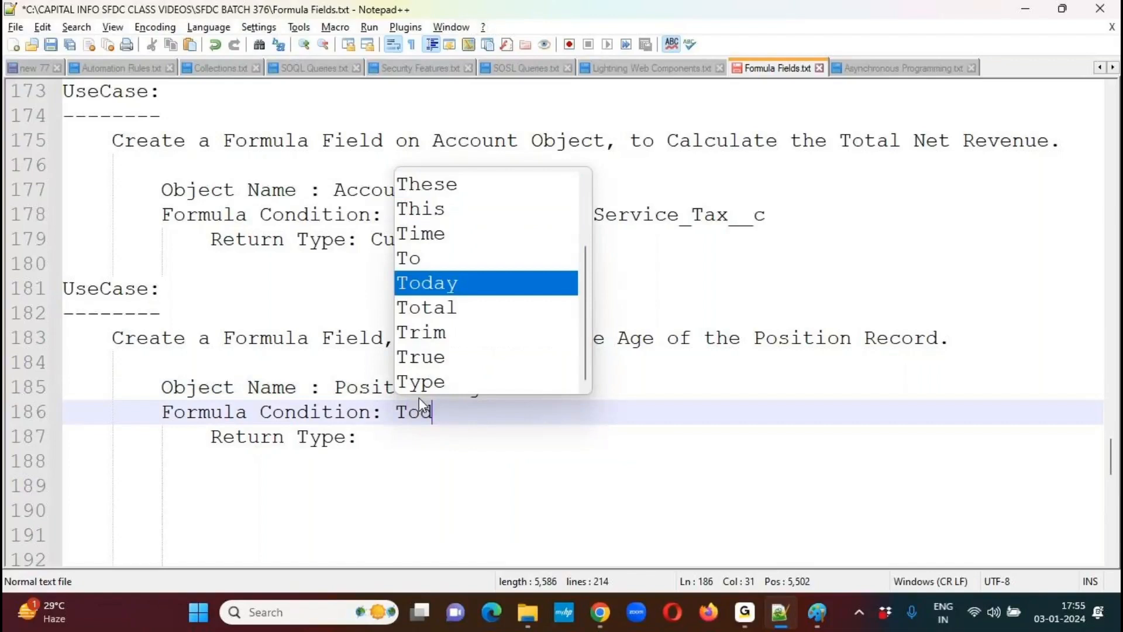
type("ay() - ")
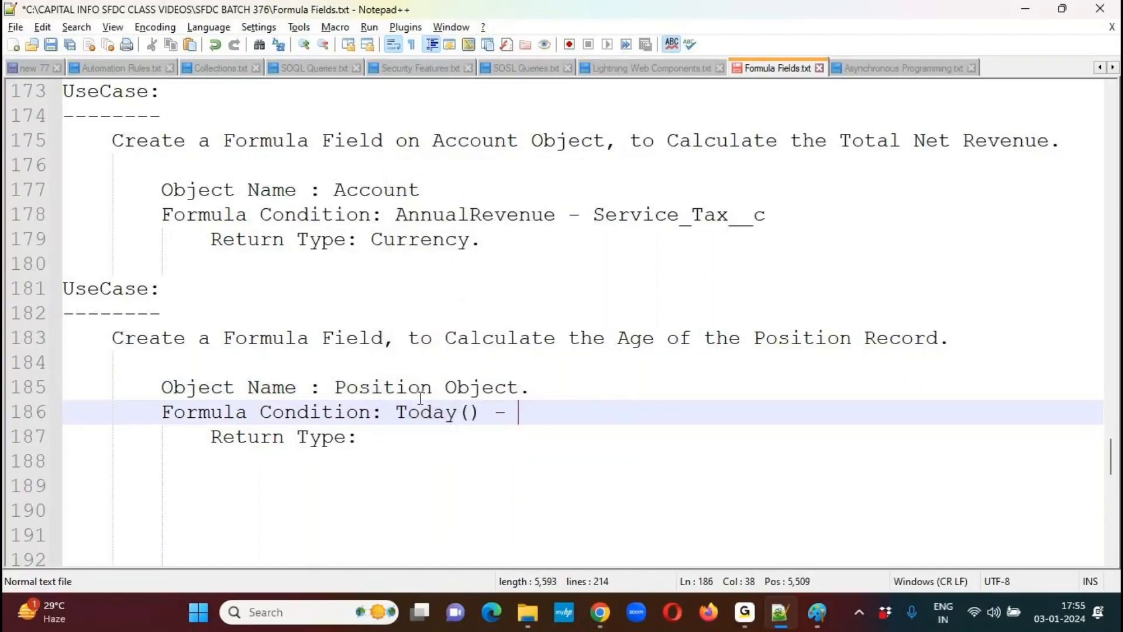
type("Open_Date__c")
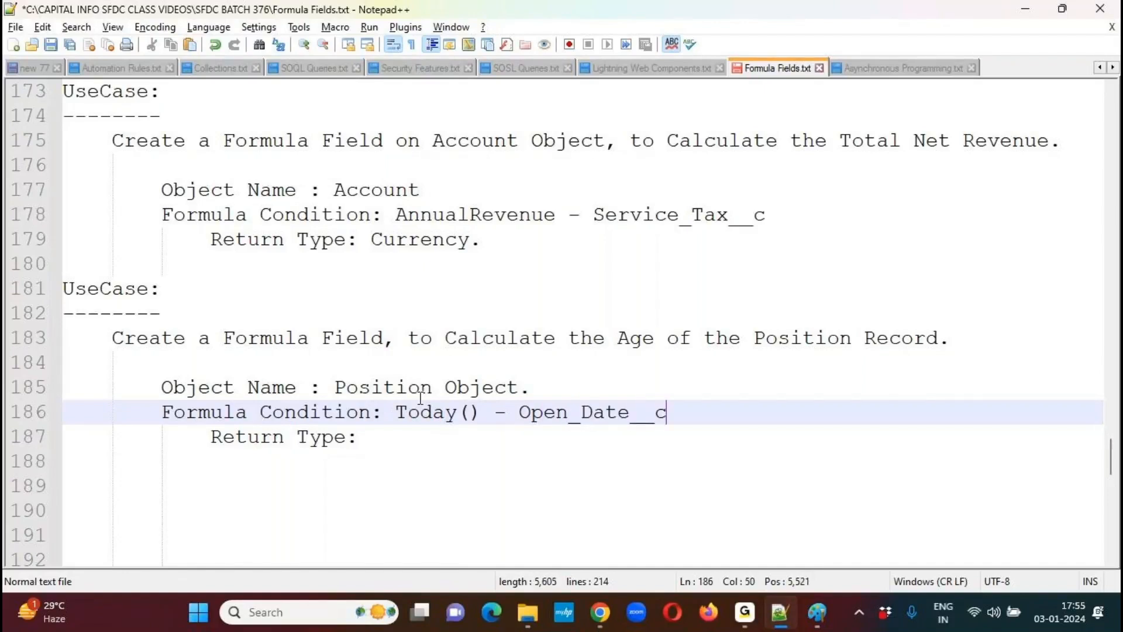
key("Down")
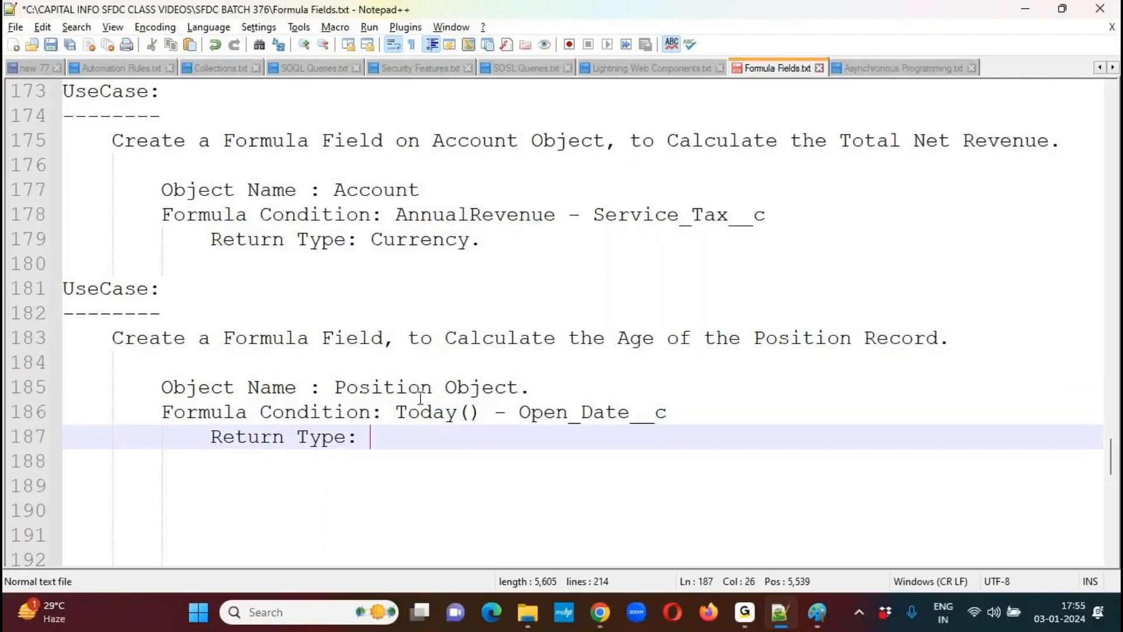
type("Number.")
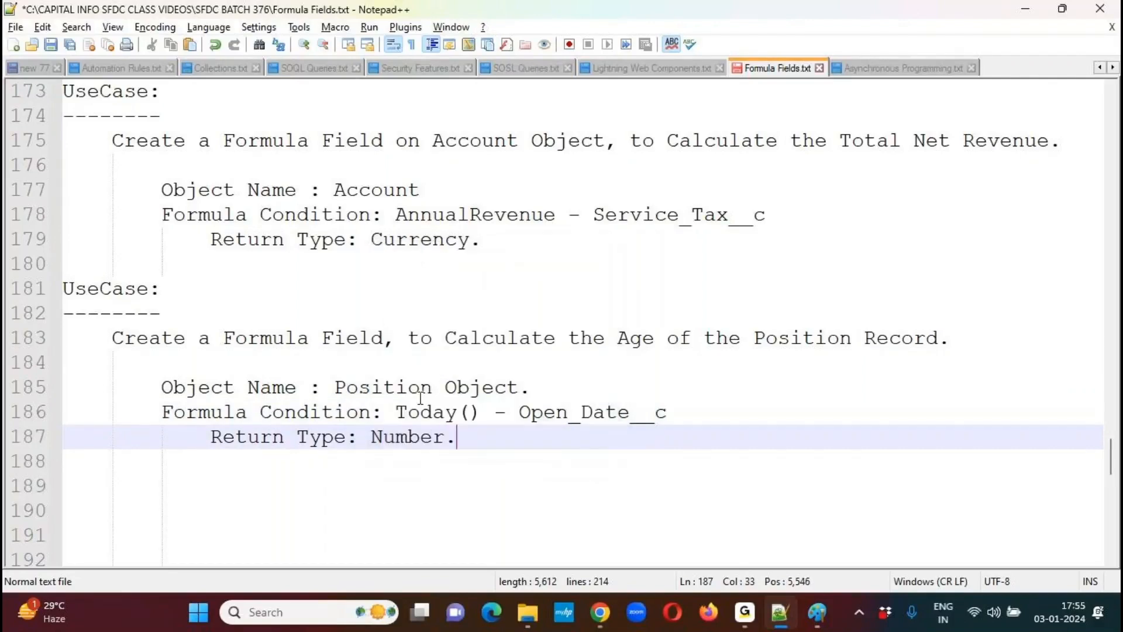
key("Return")
key("Return")
key("BackSpace")
key("BackSpace")
key("ctrl+s")
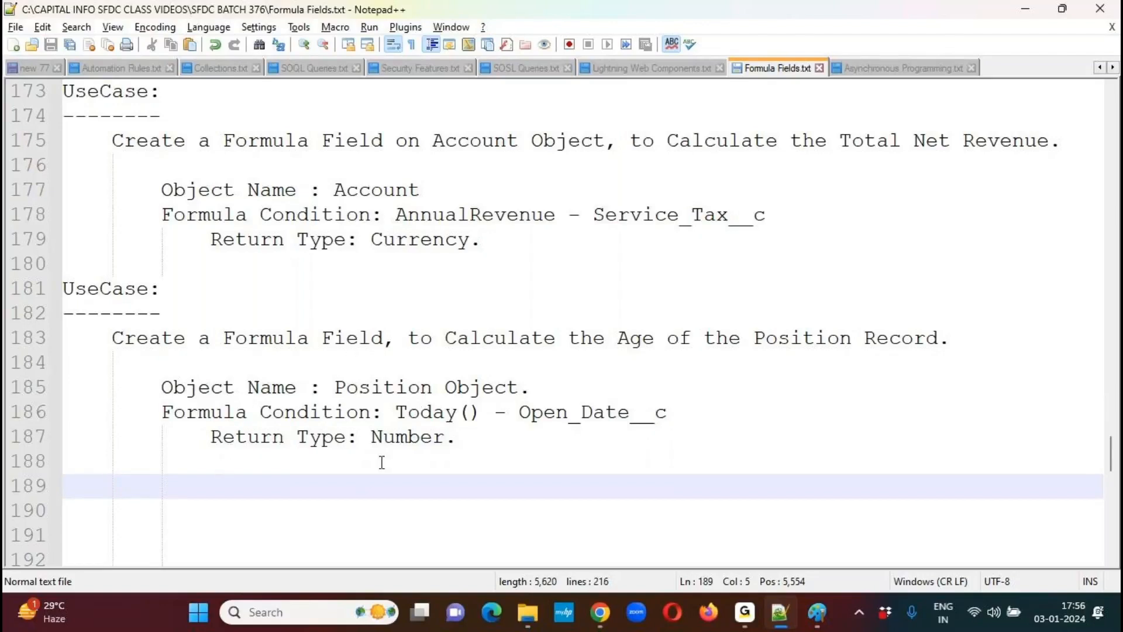
Switch to Salesforce in Chrome and open the Position object's fields and relationships in Setup
mouse_move(600, 612)
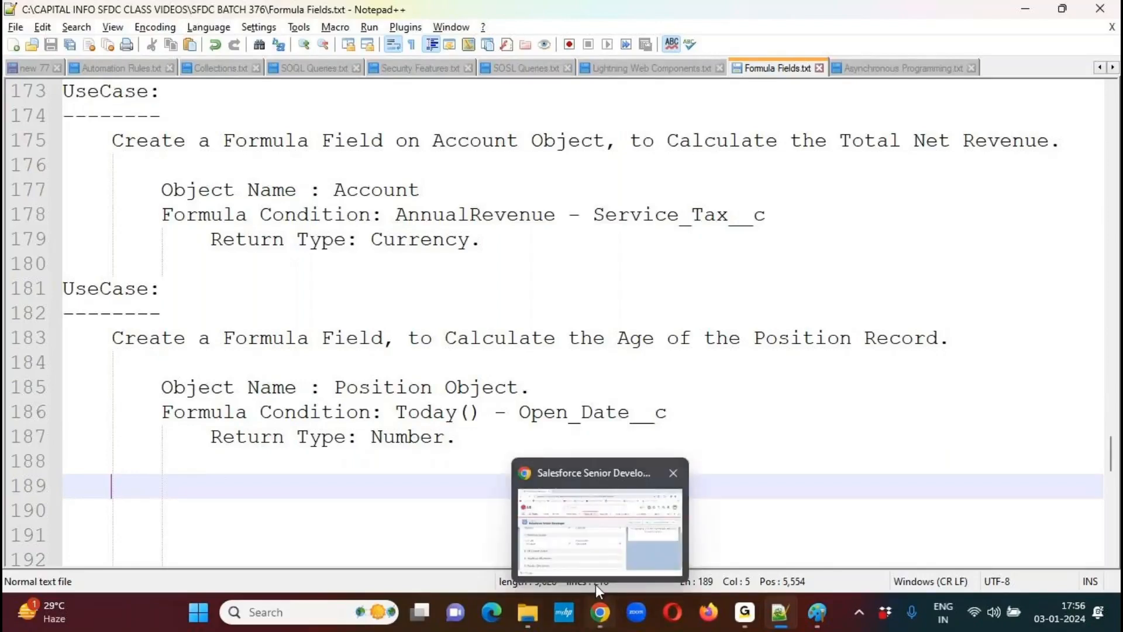
left_click(606, 476)
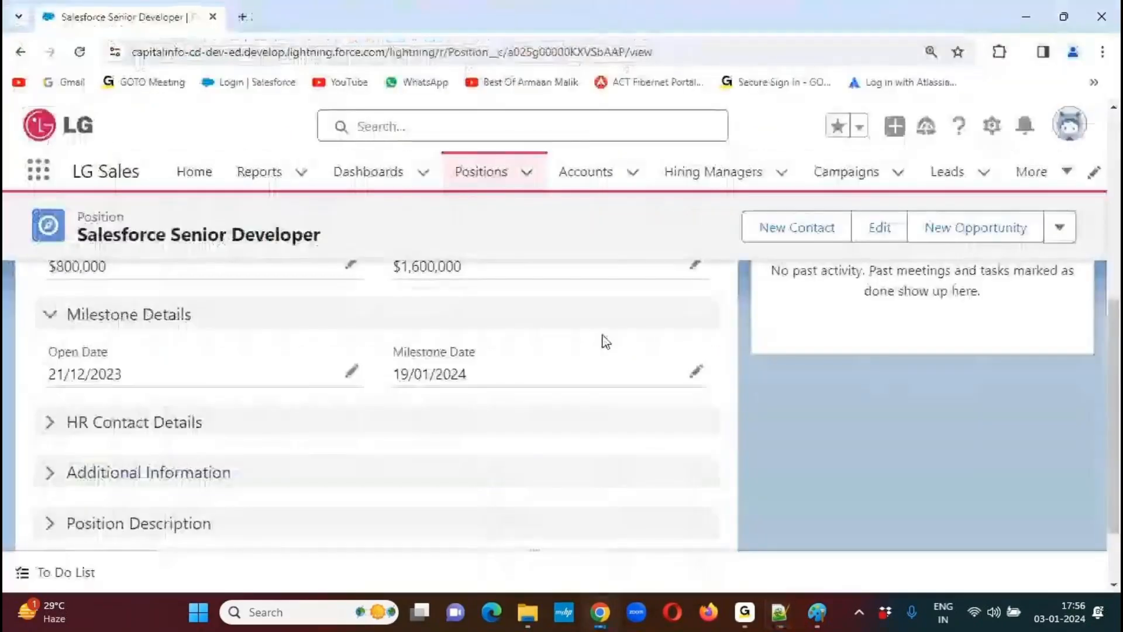
left_click(474, 173)
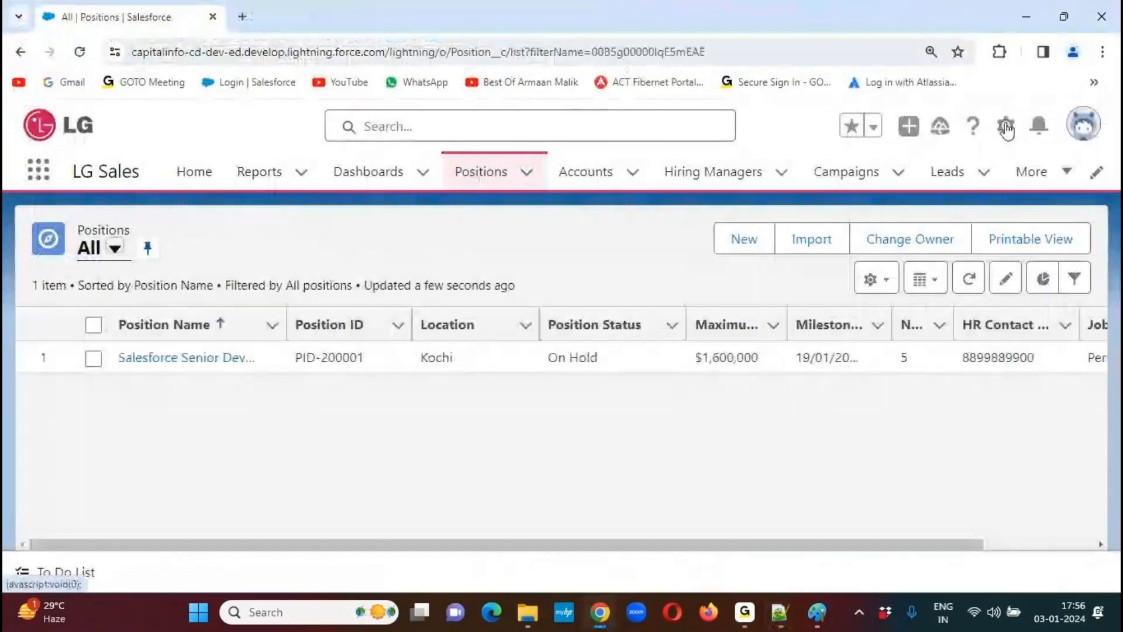
left_click(1006, 130)
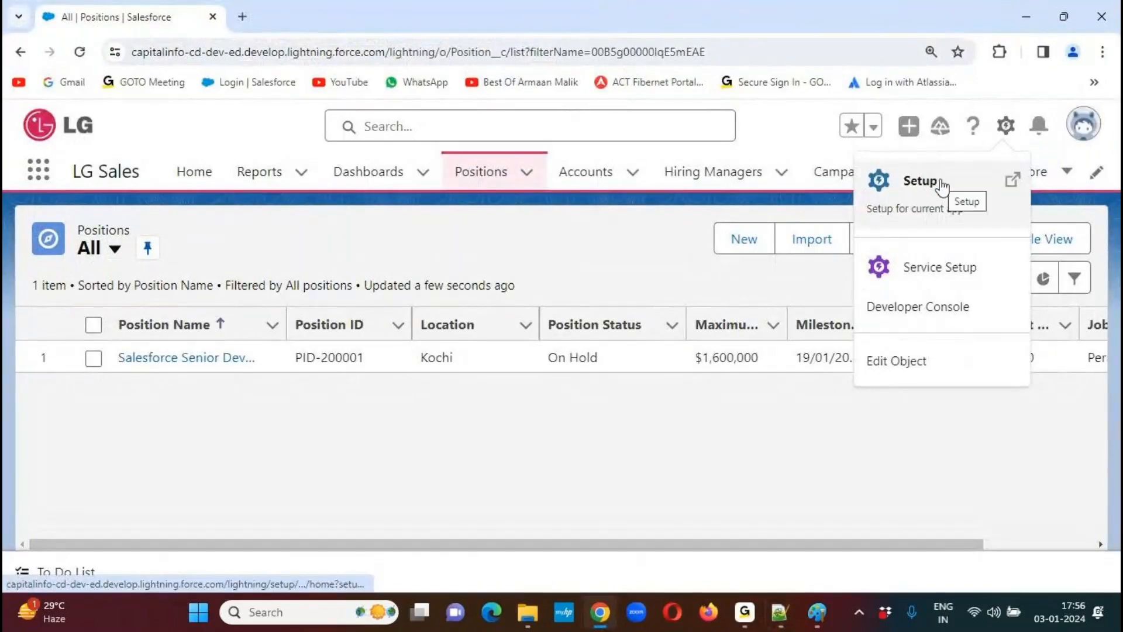
left_click(913, 361)
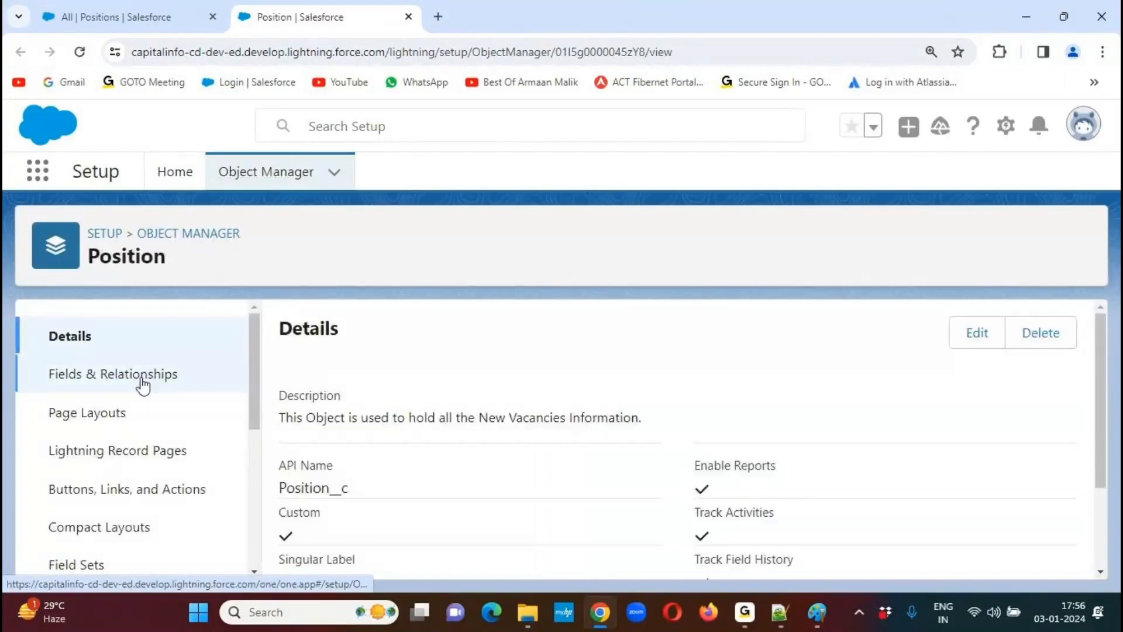
left_click(141, 379)
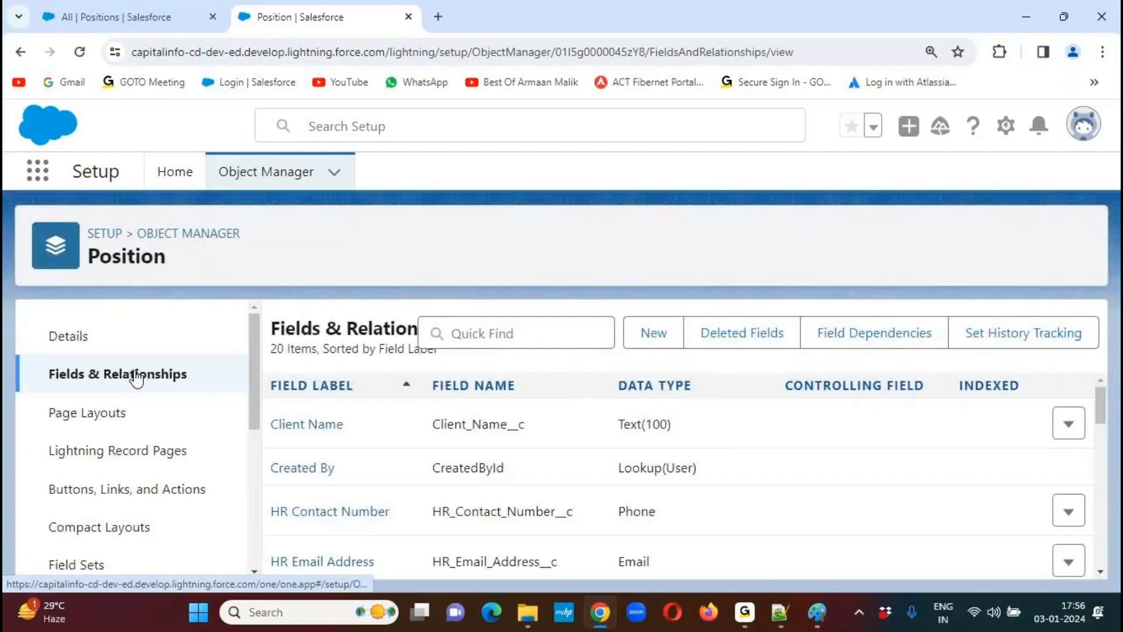
Start a new custom field on the Position object with the Formula data type
left_click(653, 340)
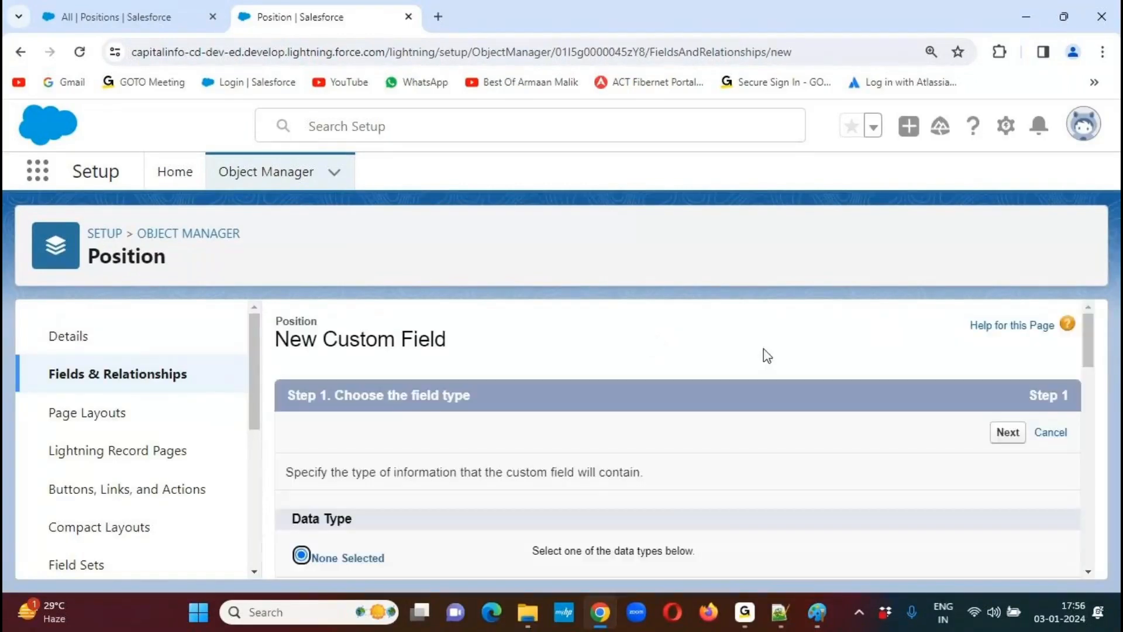
mouse_move(1096, 331)
left_mouse_down()
mouse_move(1091, 381)
mouse_move(1092, 348)
left_mouse_up()
left_click(301, 378)
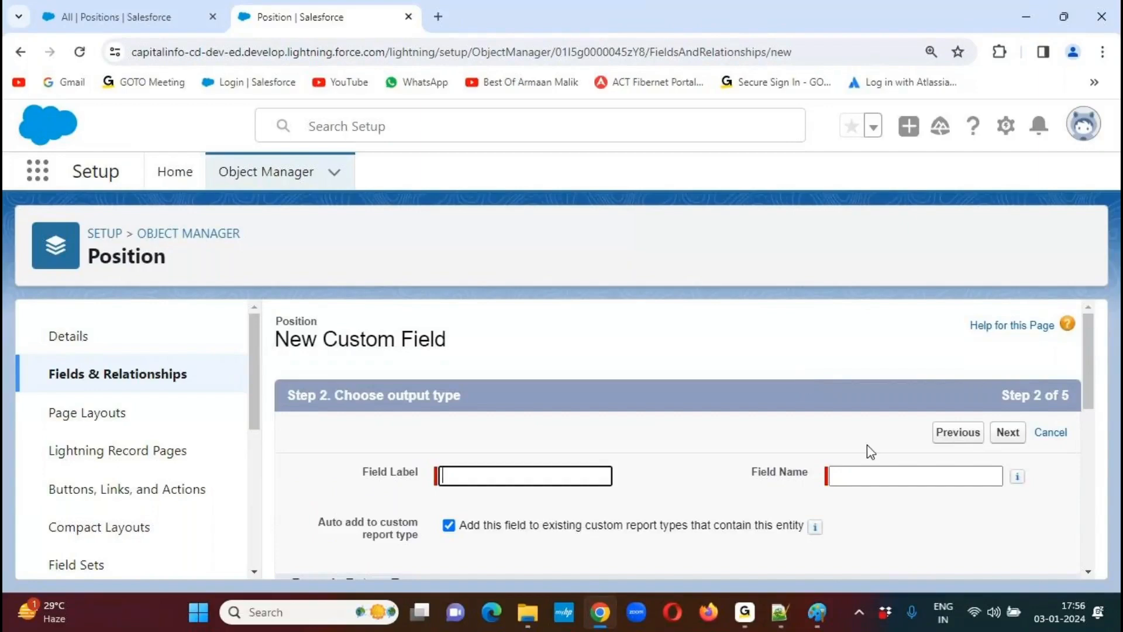
Copy "Age of the Position Record." from the Notepad++ use case into the new field's label in Salesforce
left_click(785, 618)
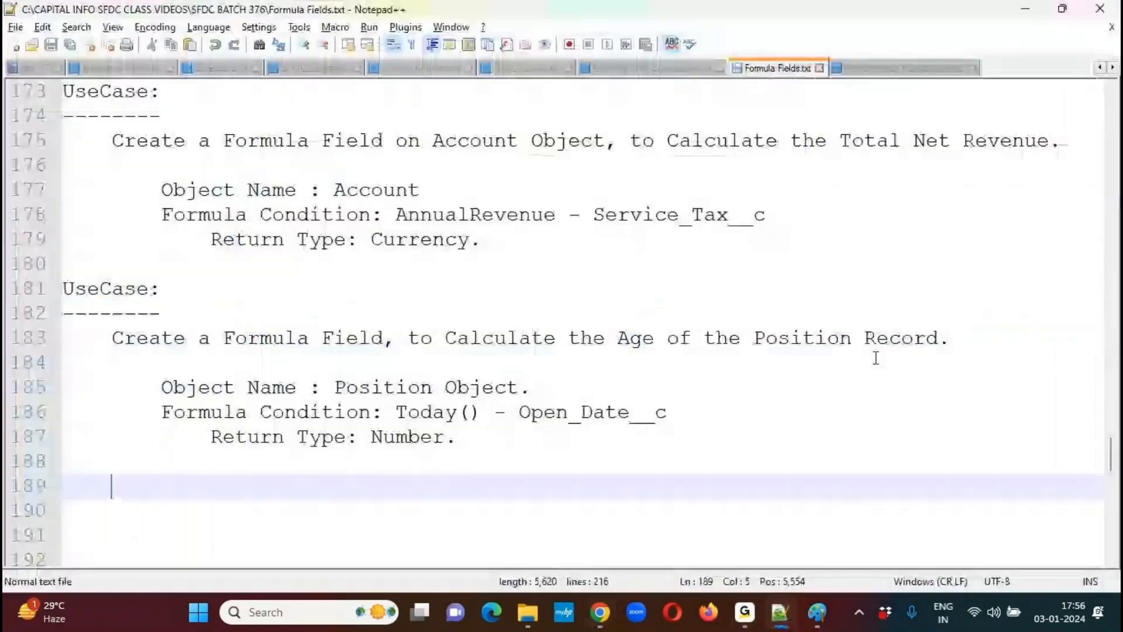
left_click_drag(617, 339, 964, 338)
key("ctrl+c")
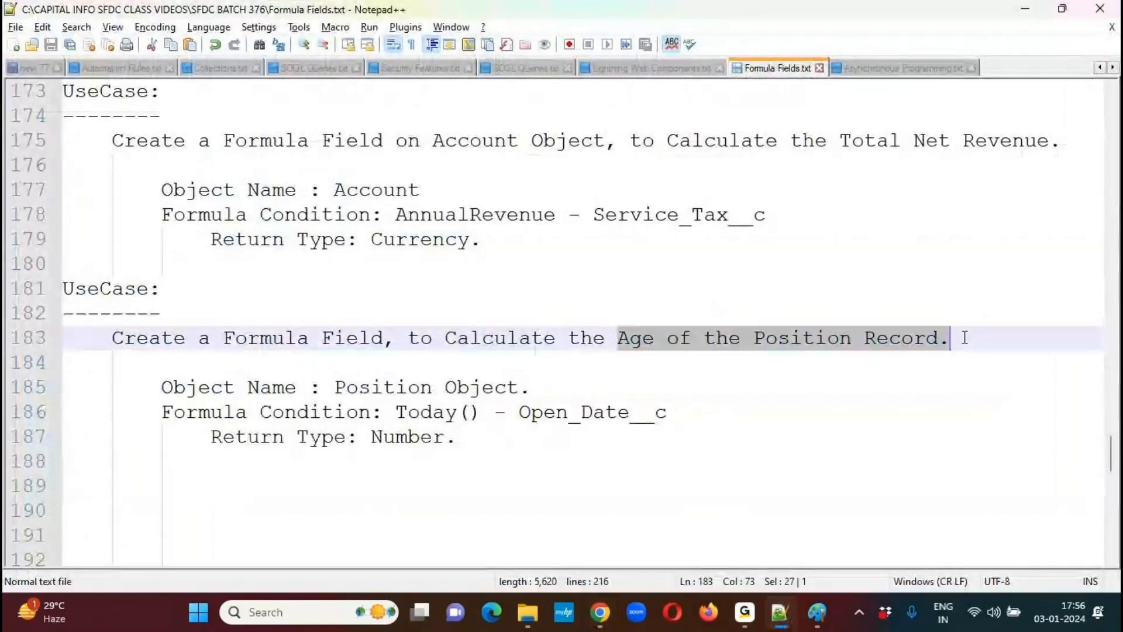
key("alt+Tab")
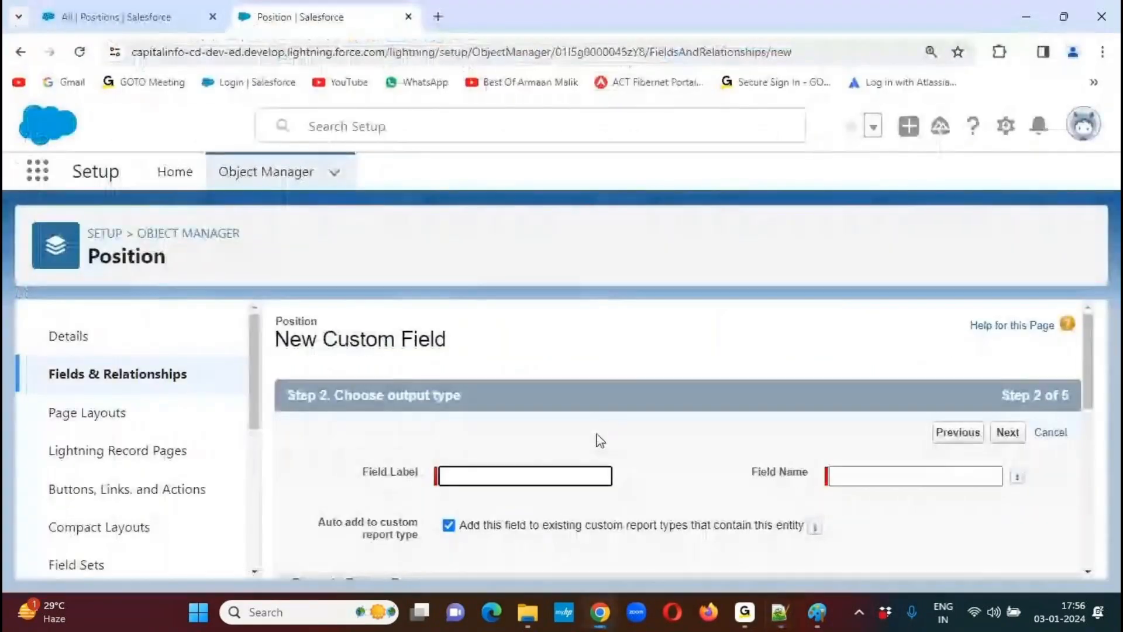
key("ctrl+v")
Edit the pasted field label so that it reads "Position Age"
left_click_drag(508, 475, 441, 474)
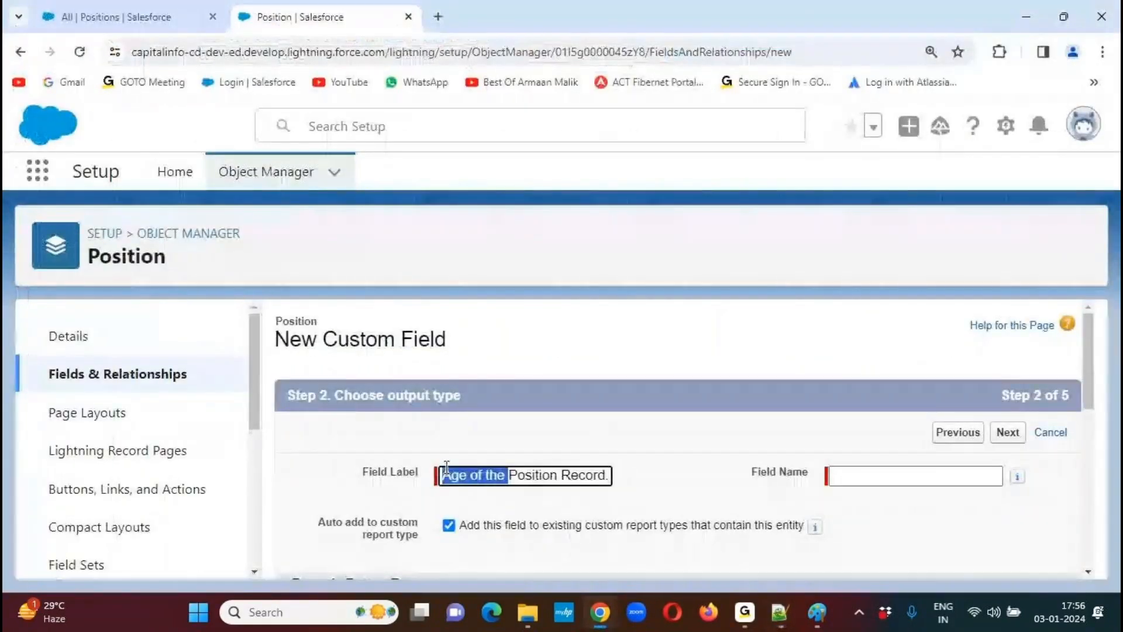
key("BackSpace")
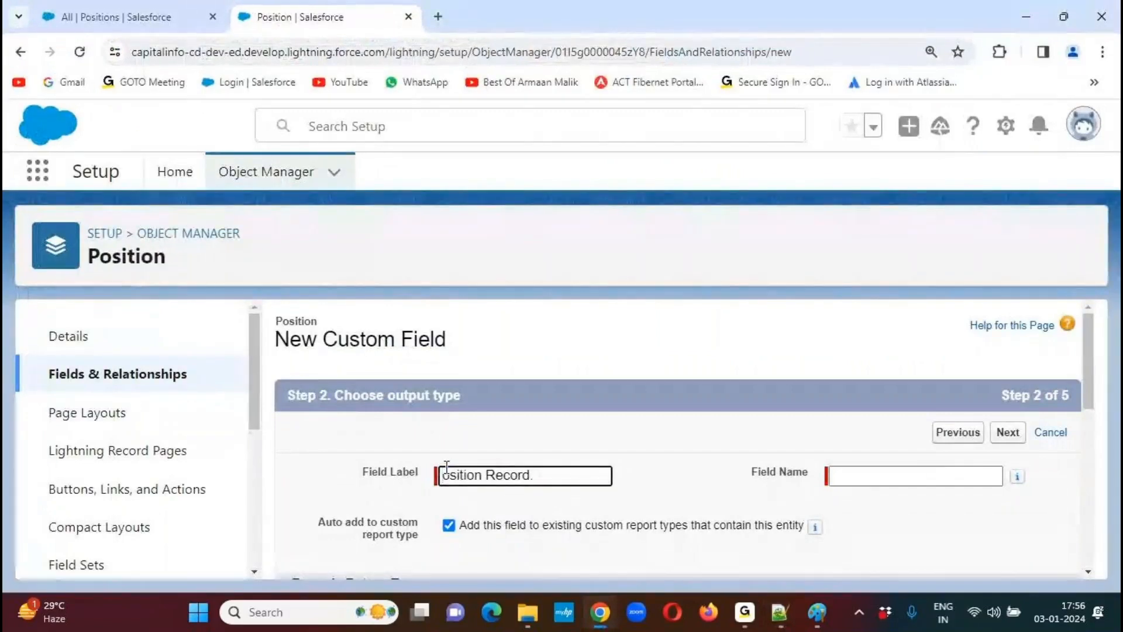
key("Right")
key("Right")
key("Right")
key("Right")
key("Right")
key("Right")
key("Right")
key("Right")
type("Age")
key("shift+End")
key("BackSpace")
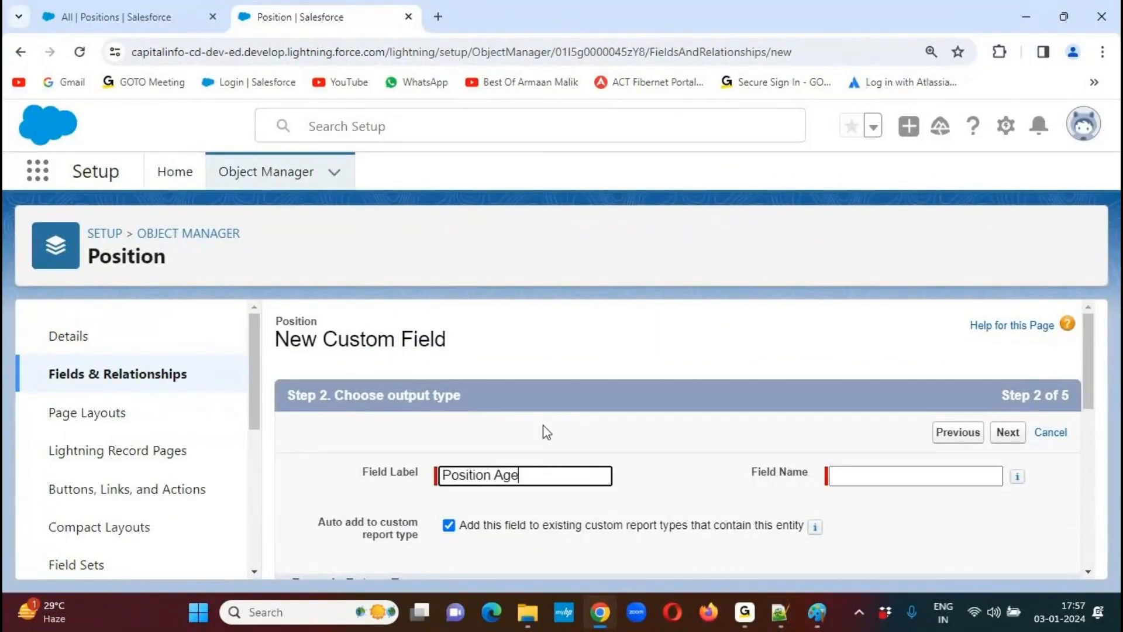
key("Tab")
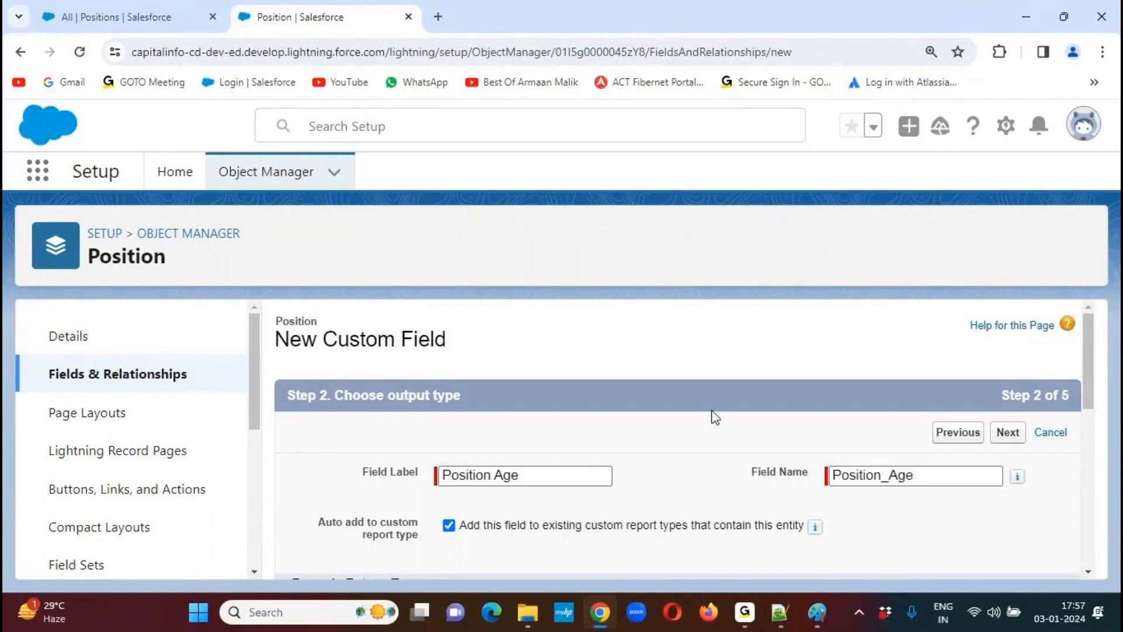
Set the formula return type to Number with 0 decimal places and continue to the empty Position Age formula editor
left_click_drag(1094, 344, 1098, 489)
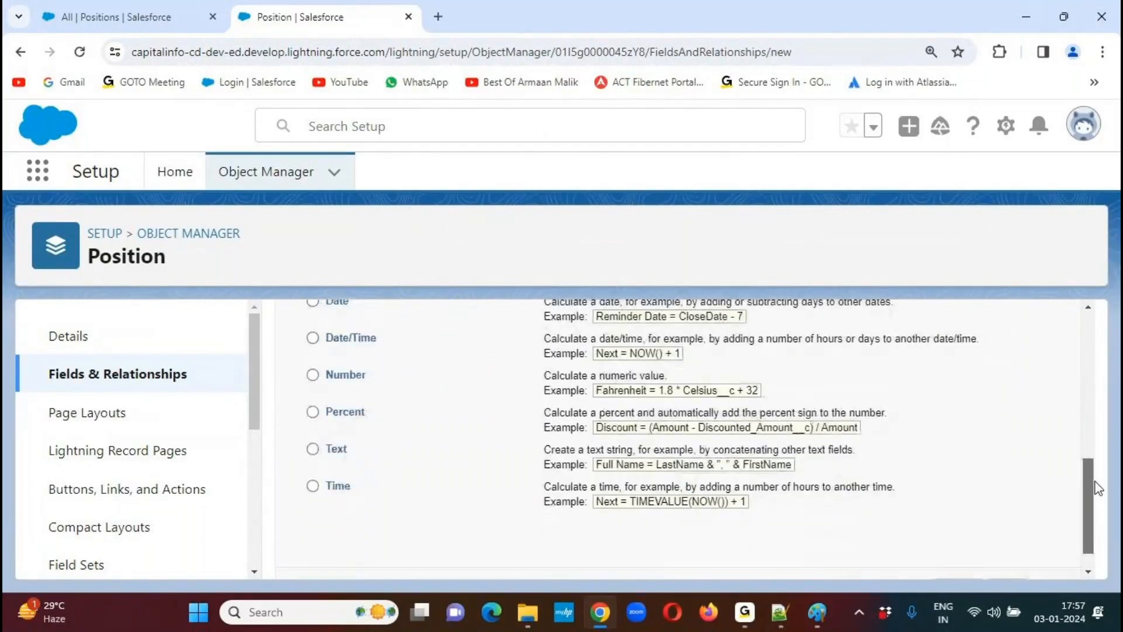
left_click(313, 375)
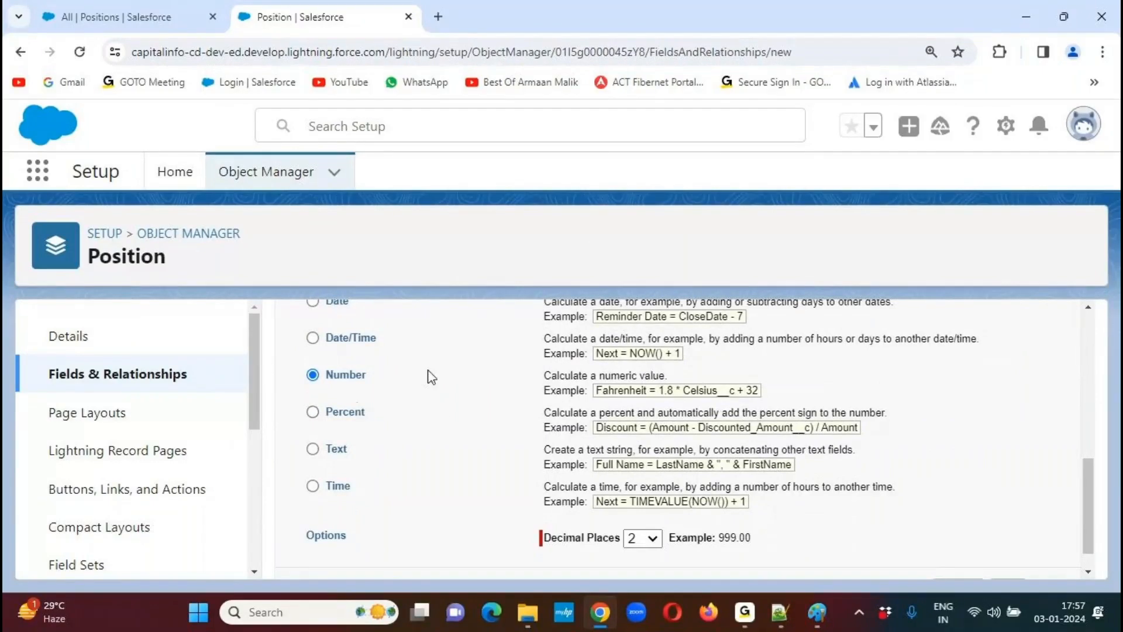
left_click(653, 544)
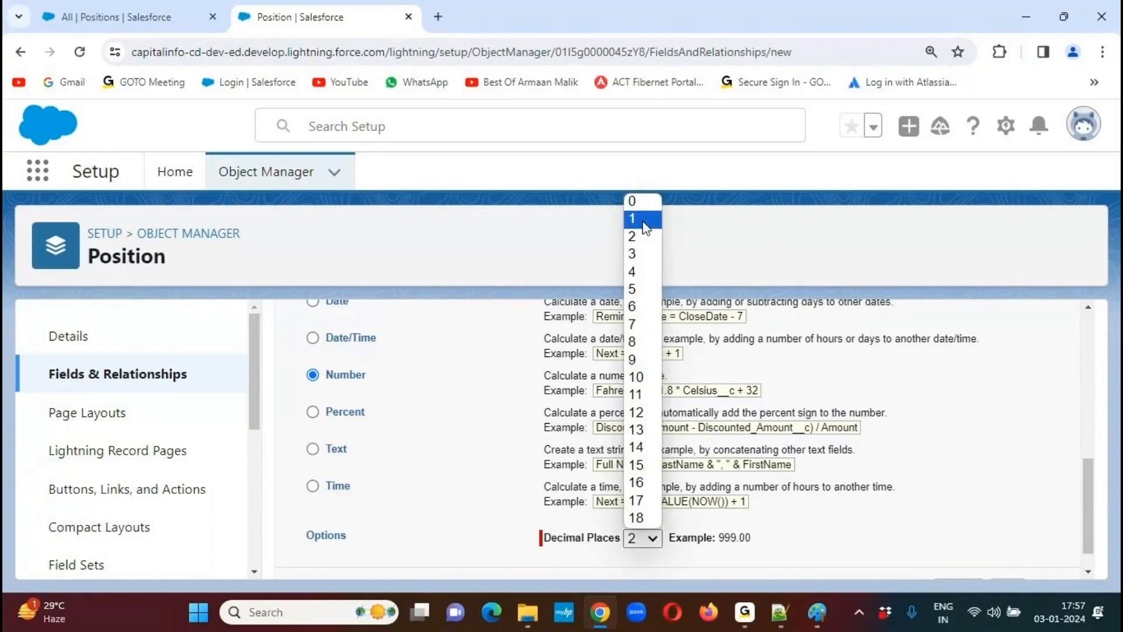
left_click(635, 202)
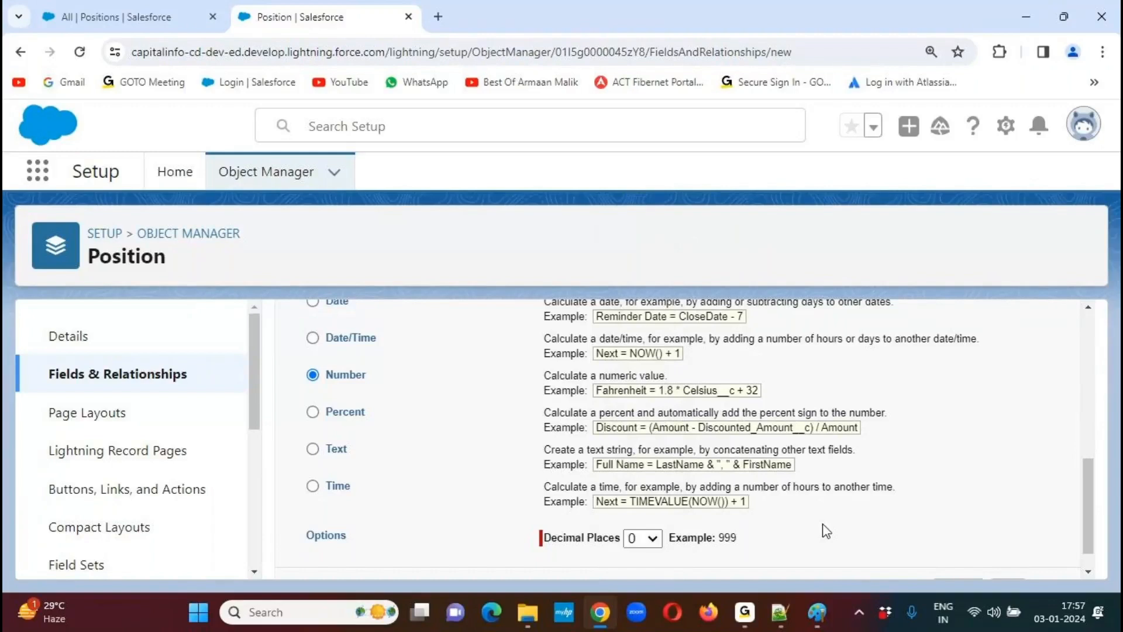
scroll(1092, 508, "down", 1)
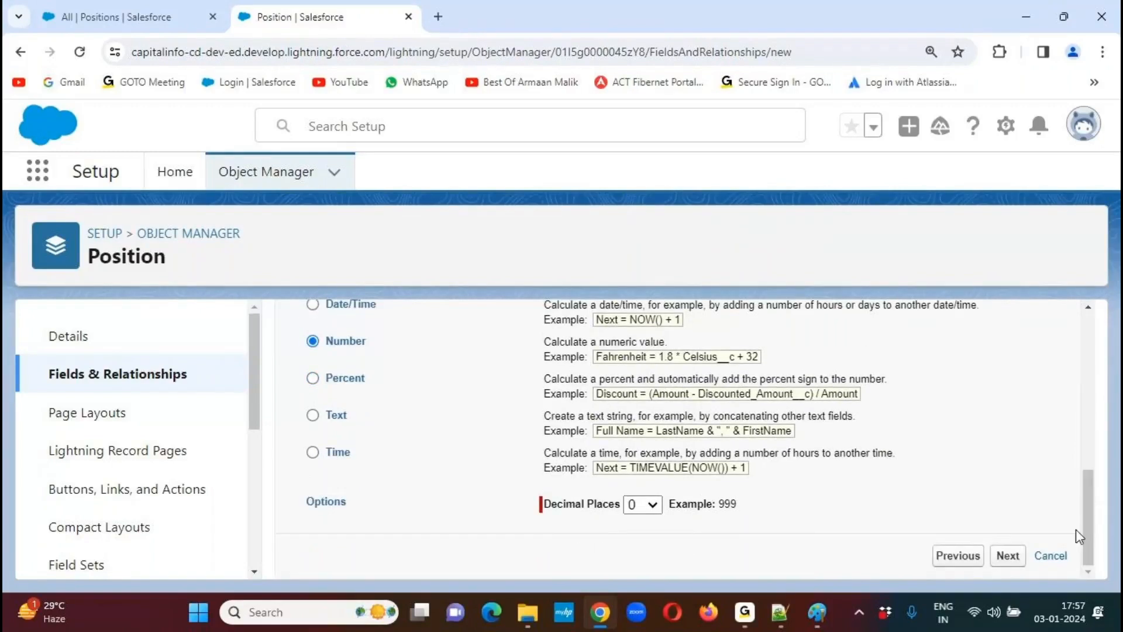
left_click(1010, 554)
scroll(1056, 455, "down", 3)
left_click_drag(1090, 365, 1091, 371)
left_click(390, 412)
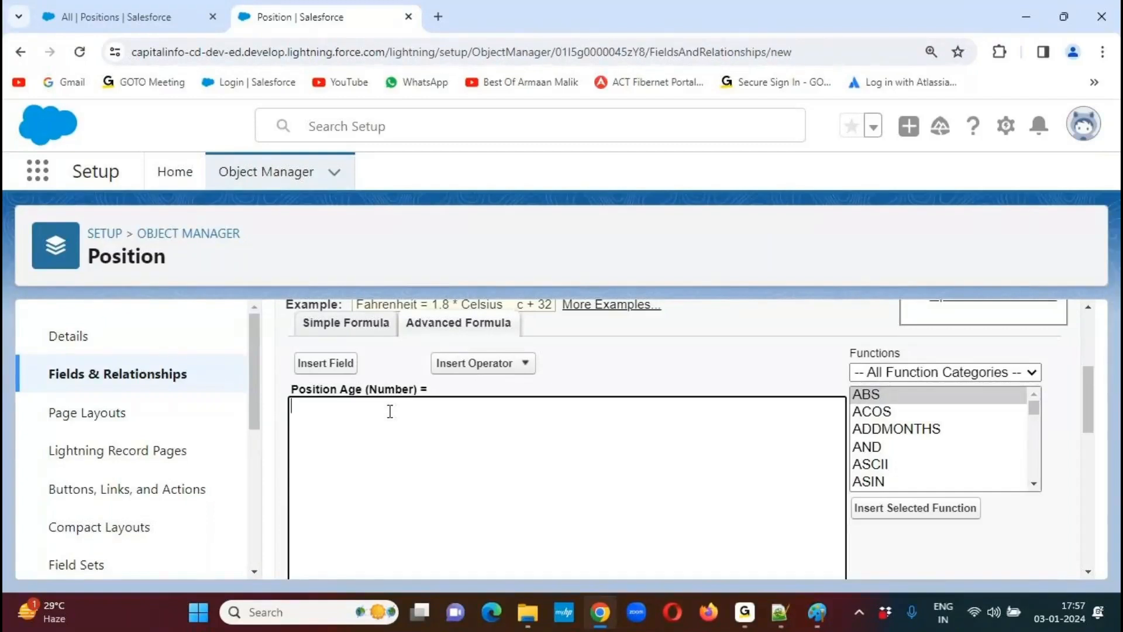
left_click(586, 33)
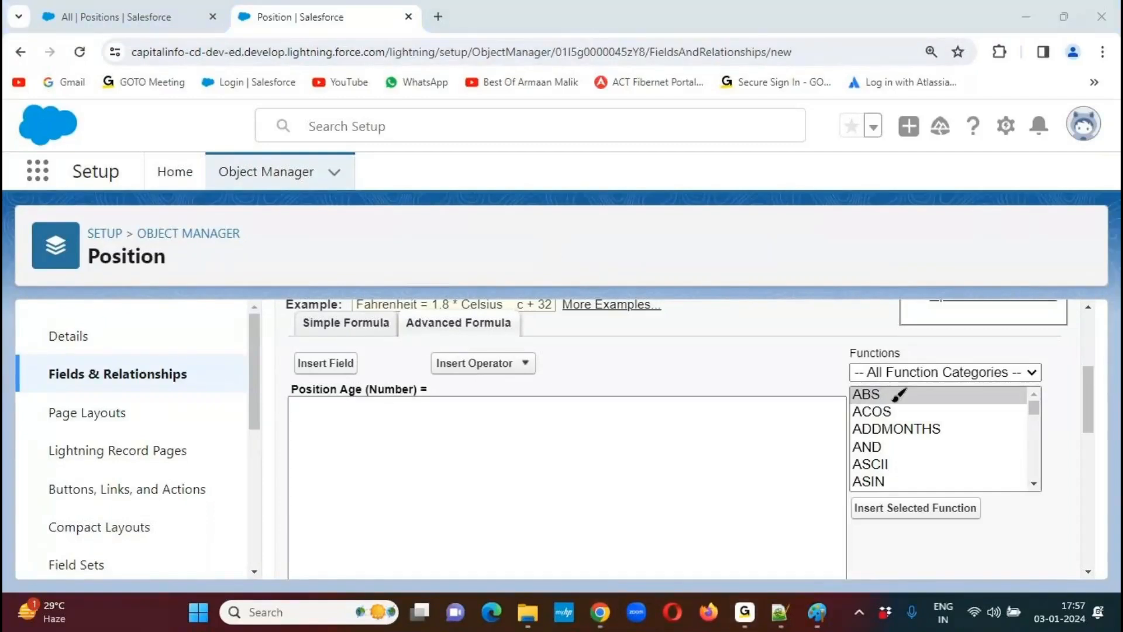
mouse_move(954, 367)
left_mouse_down()
mouse_move(1053, 451)
mouse_move(998, 318)
mouse_move(881, 320)
left_mouse_up()
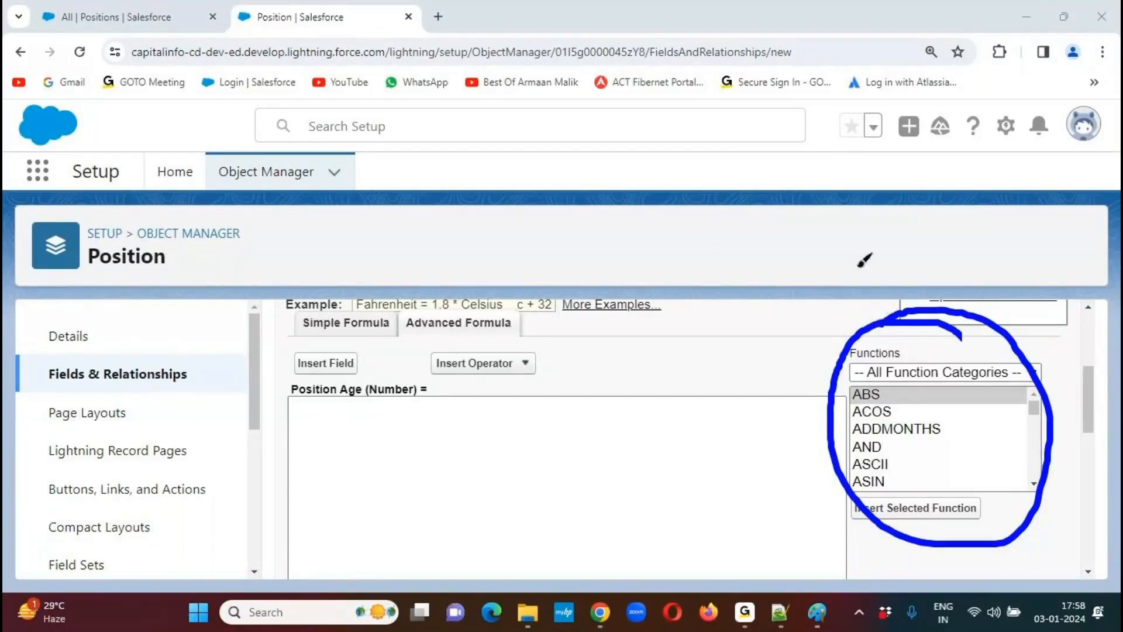
left_click(590, 34)
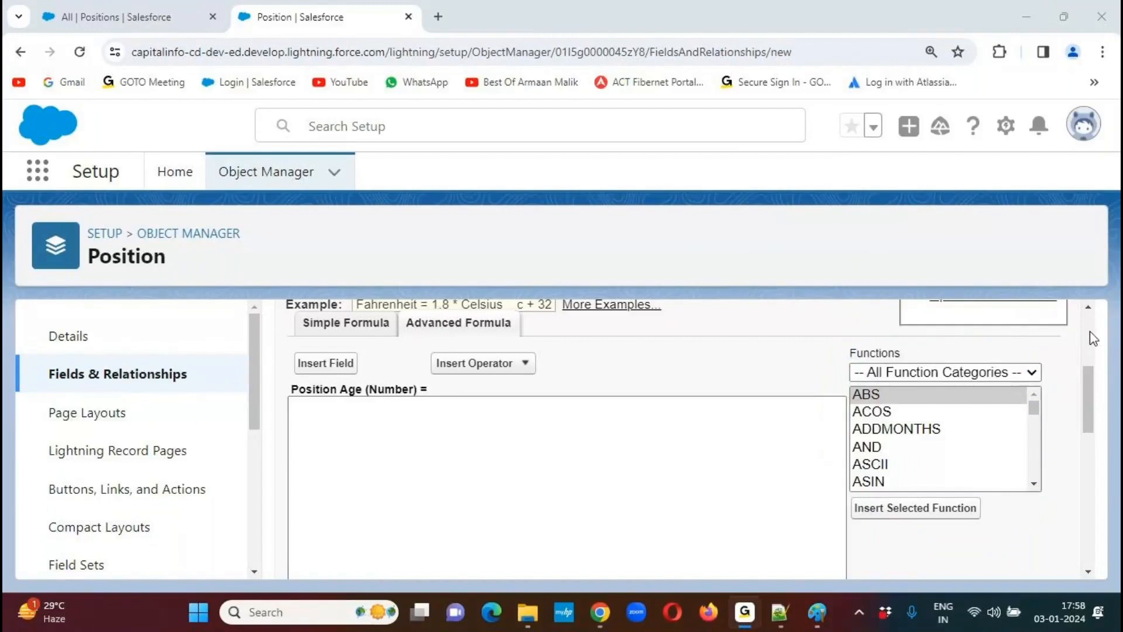
Read the descriptions of the ACOS and ASCII functions in the formula editor's function list
left_click(1092, 389)
left_click_drag(1091, 384, 1090, 397)
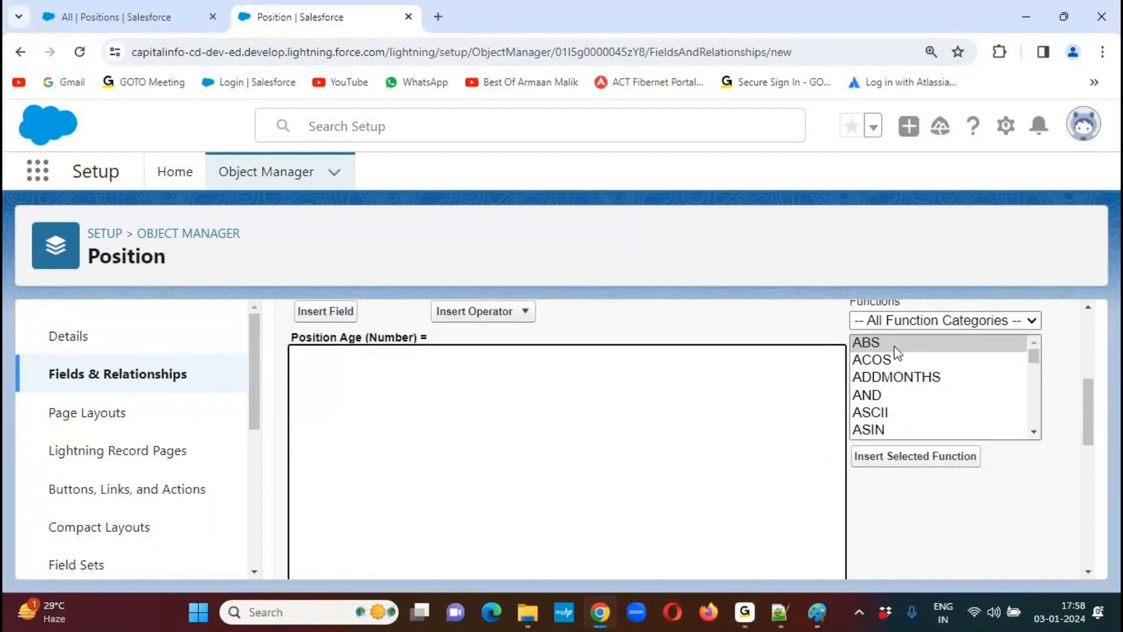
left_click(877, 359)
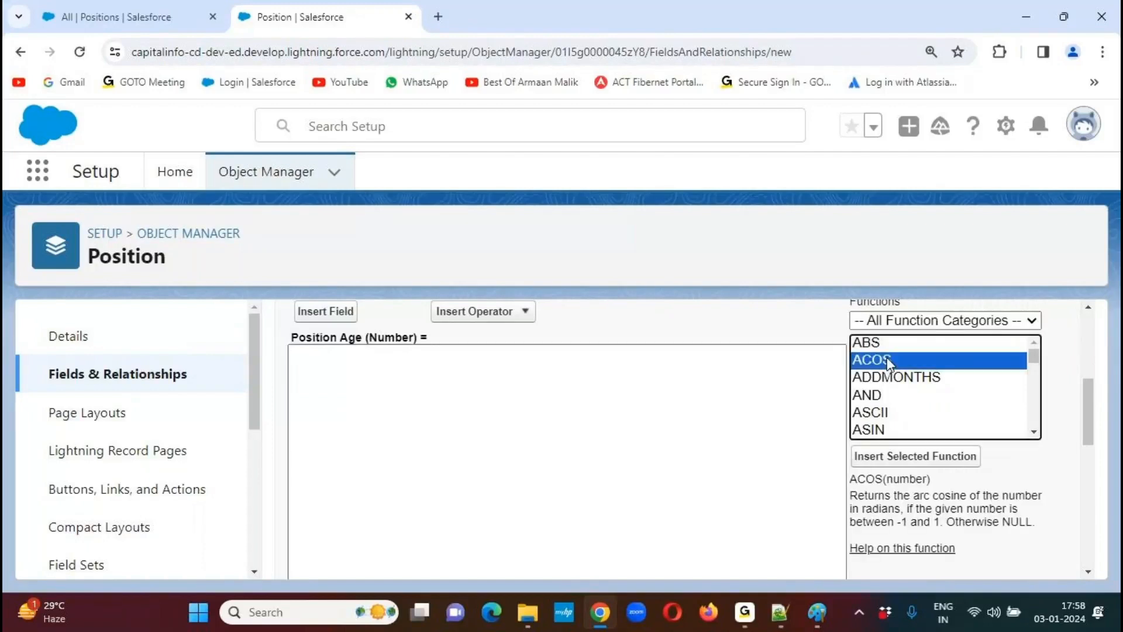
left_click_drag(850, 479, 1046, 525)
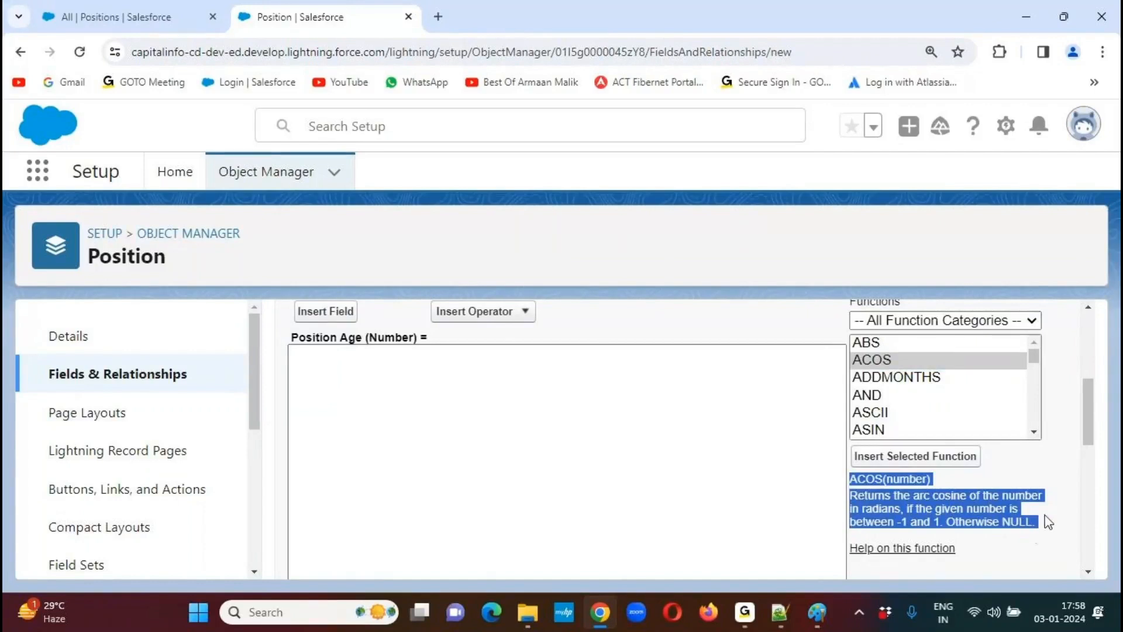
left_click(1057, 478)
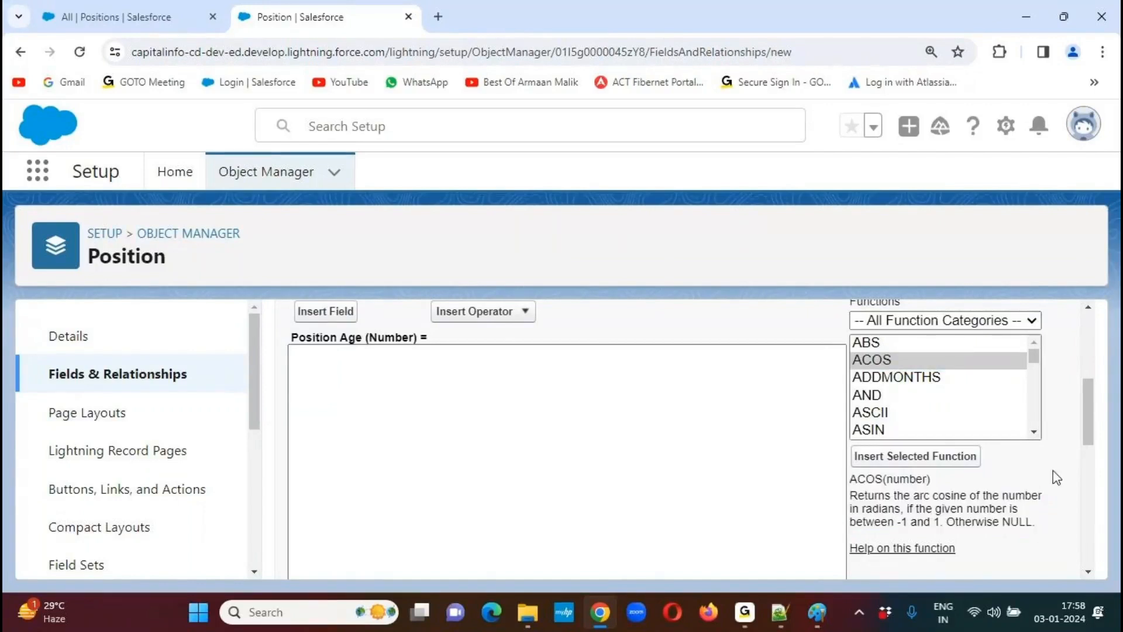
left_click(881, 421)
left_click_drag(850, 478, 1030, 514)
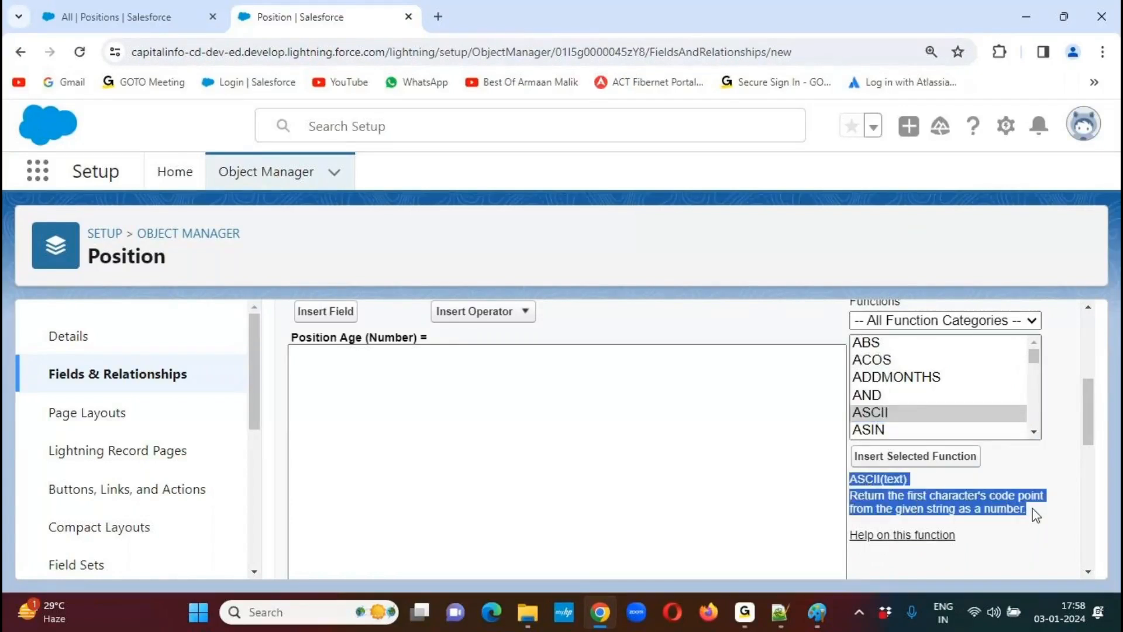
Read the syntax and description of the CASE function and browse through the rest of the function list
left_click(1034, 433)
left_click(1035, 433)
left_click(1035, 433)
left_click(1034, 433)
left_click(1034, 433)
left_click(1035, 433)
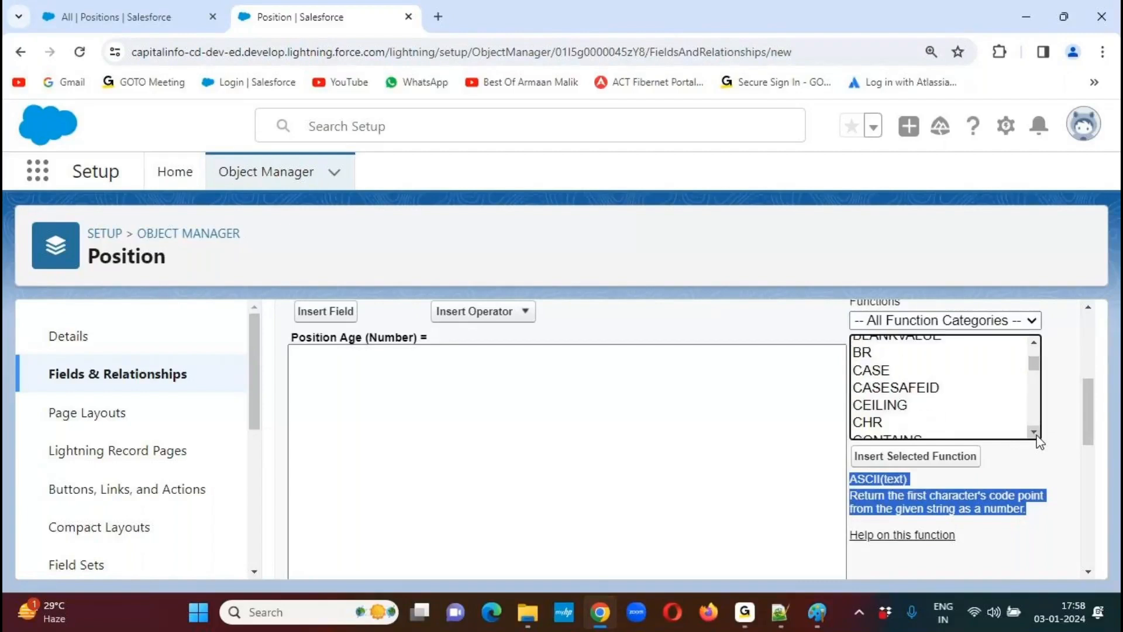
left_click(901, 370)
left_click(886, 508)
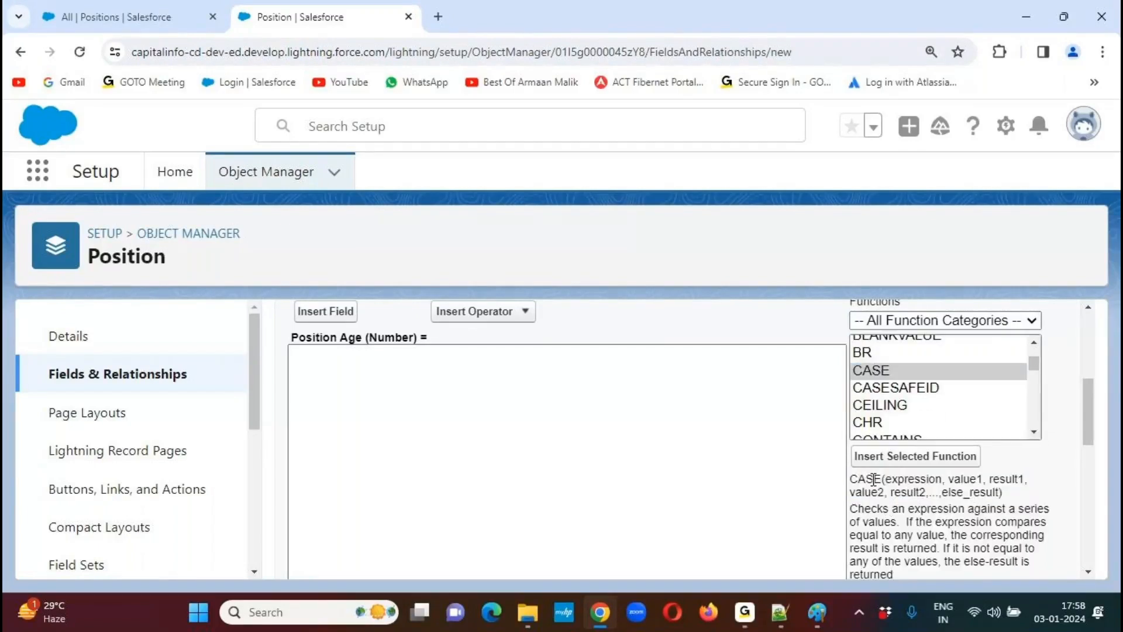
mouse_move(852, 478)
left_mouse_down()
mouse_move(1047, 514)
mouse_move(915, 553)
mouse_move(939, 562)
left_mouse_up()
left_click(981, 514)
left_click(1034, 367)
left_click_drag(1034, 369, 1038, 431)
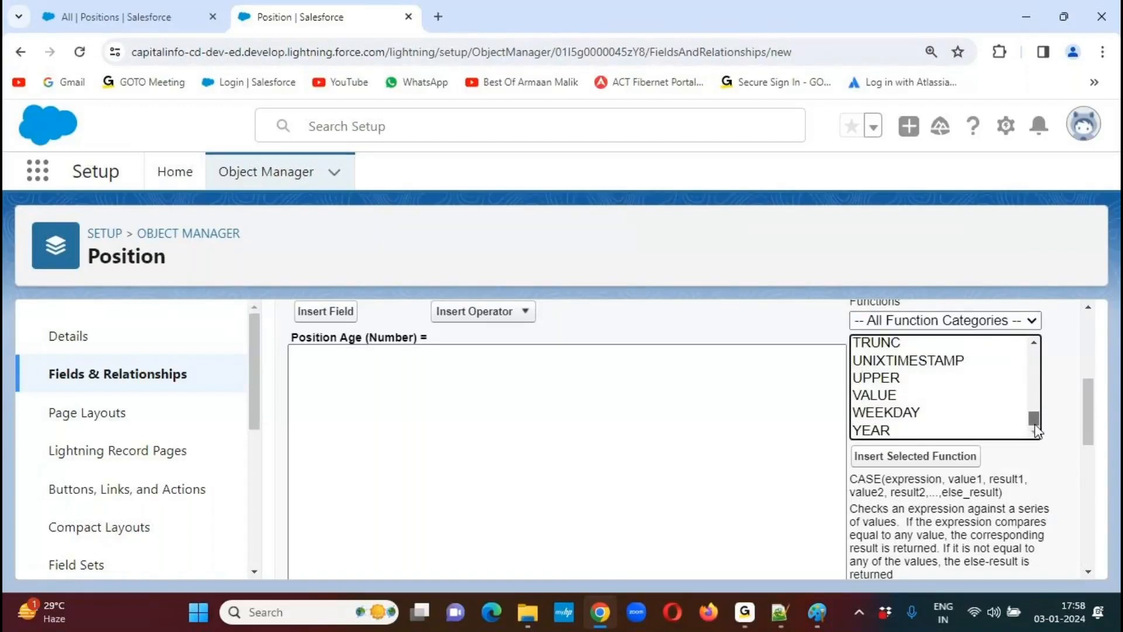
left_click_drag(1034, 419, 1034, 353)
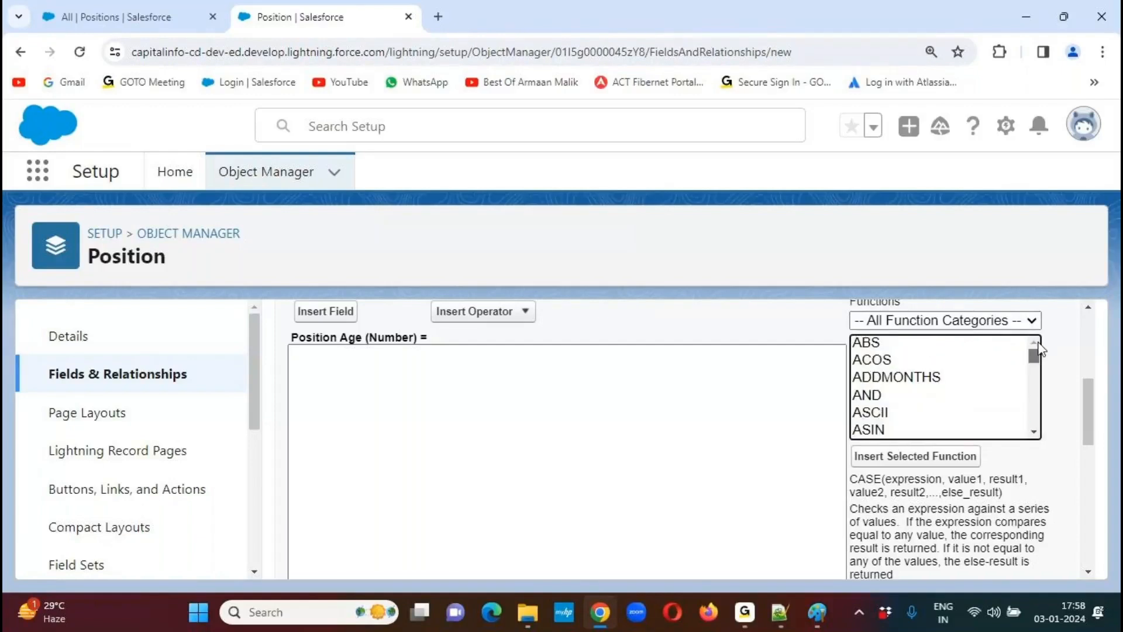
Insert the TODAY() function followed by the Subtract operator into the Position Age formula
left_click(864, 377)
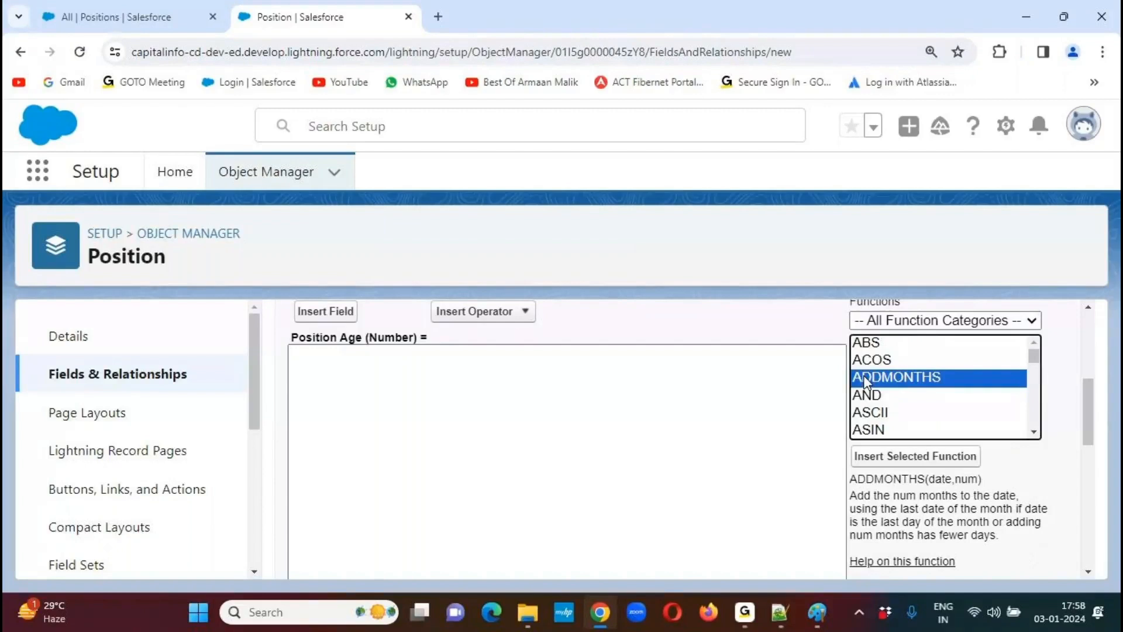
key("t")
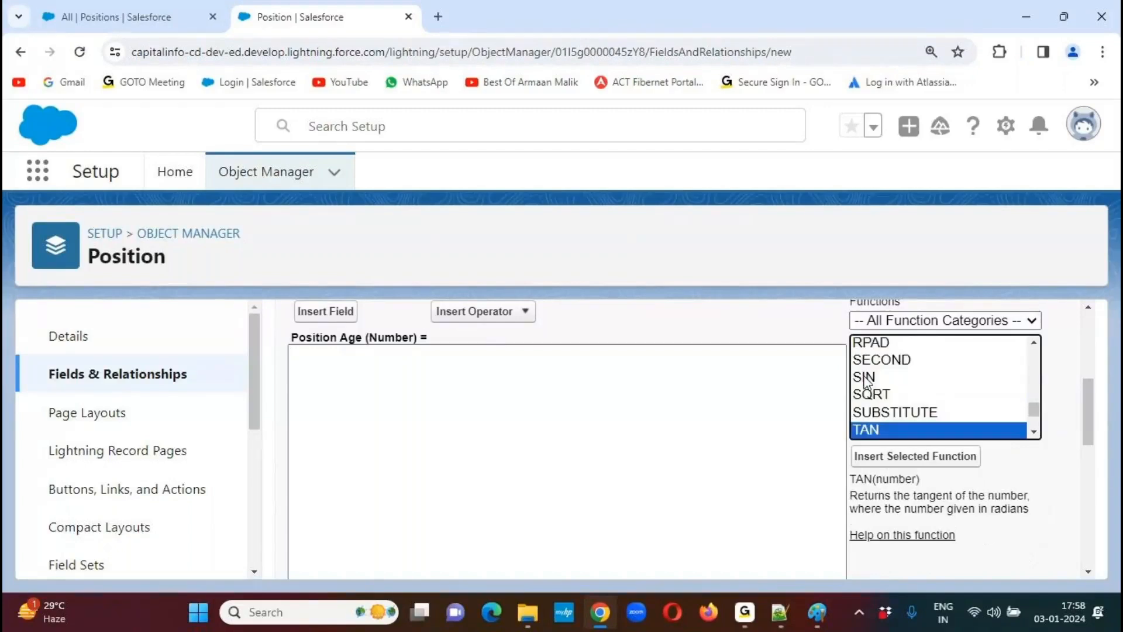
key("o")
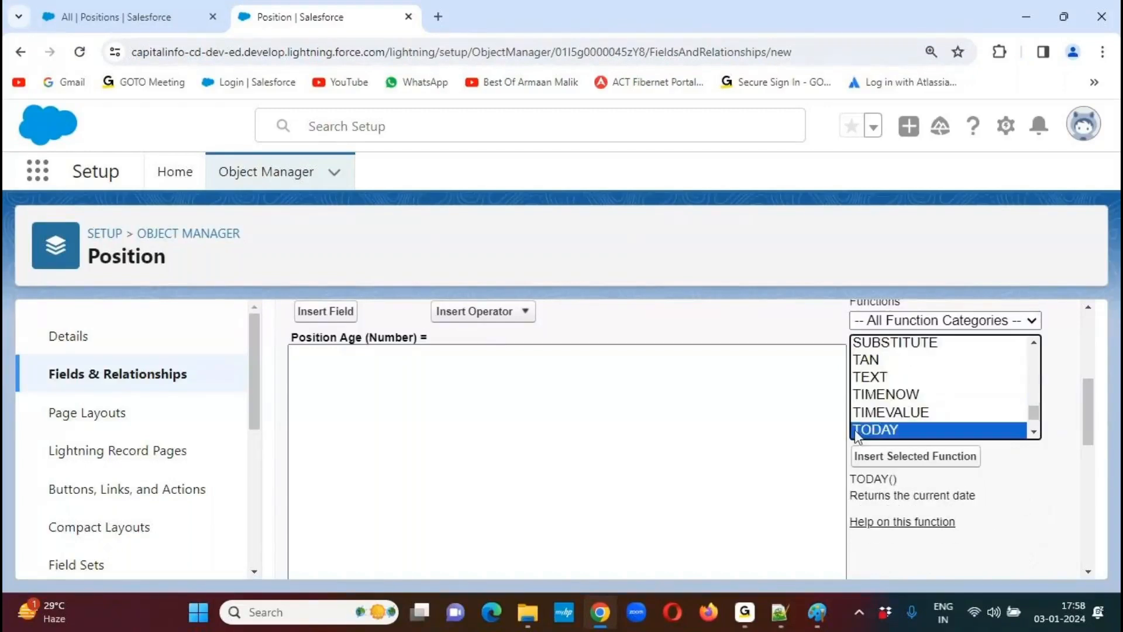
left_click(904, 457)
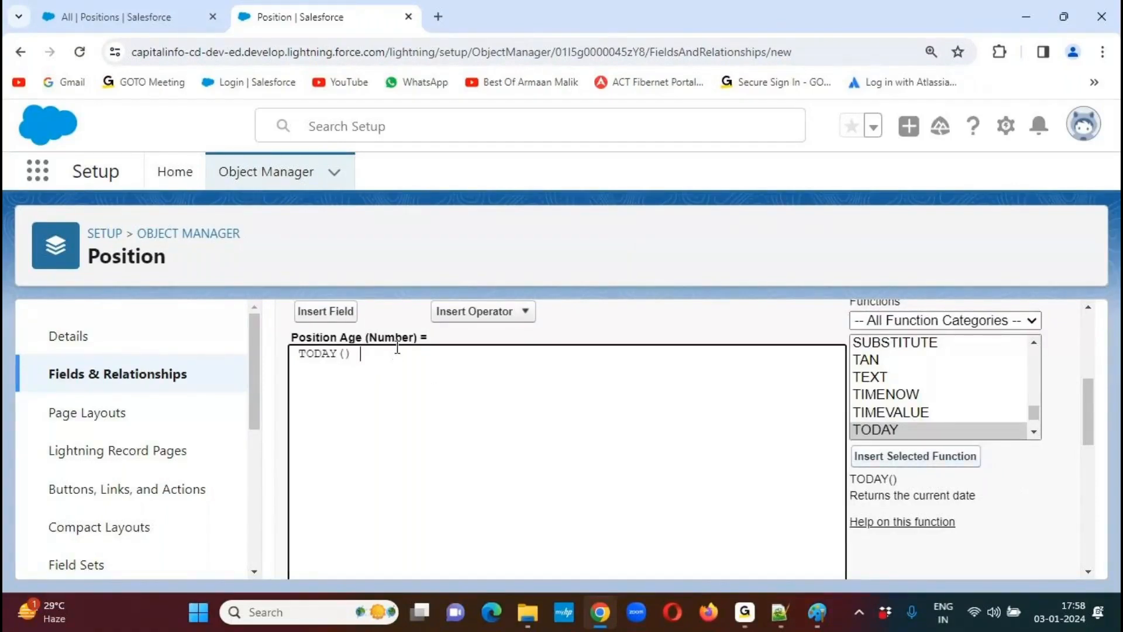
left_click(527, 313)
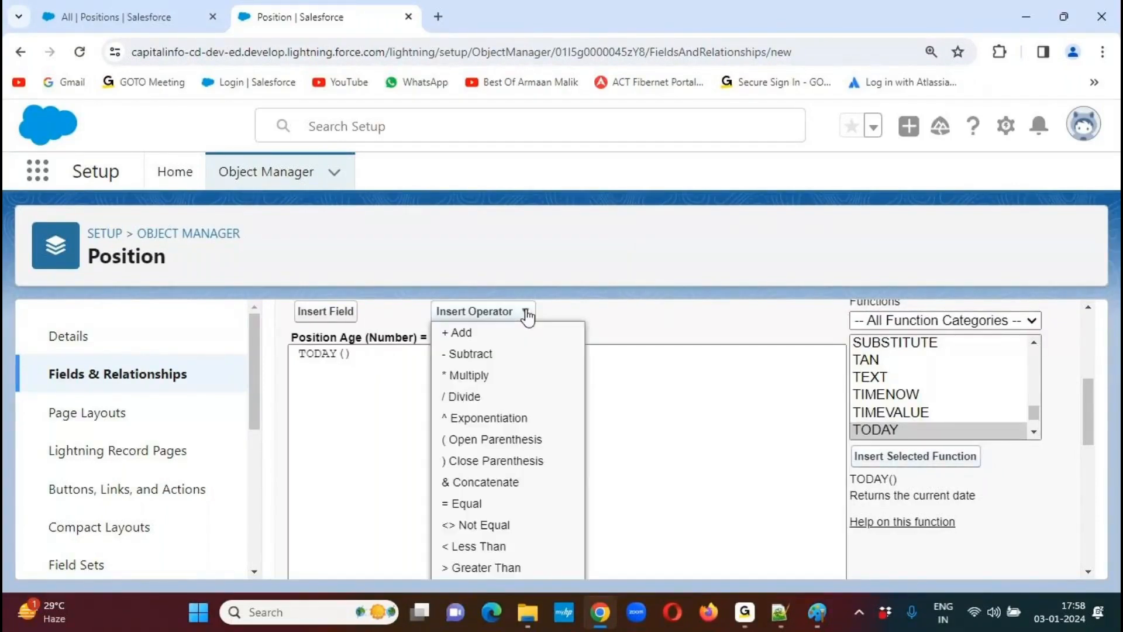
left_click(470, 354)
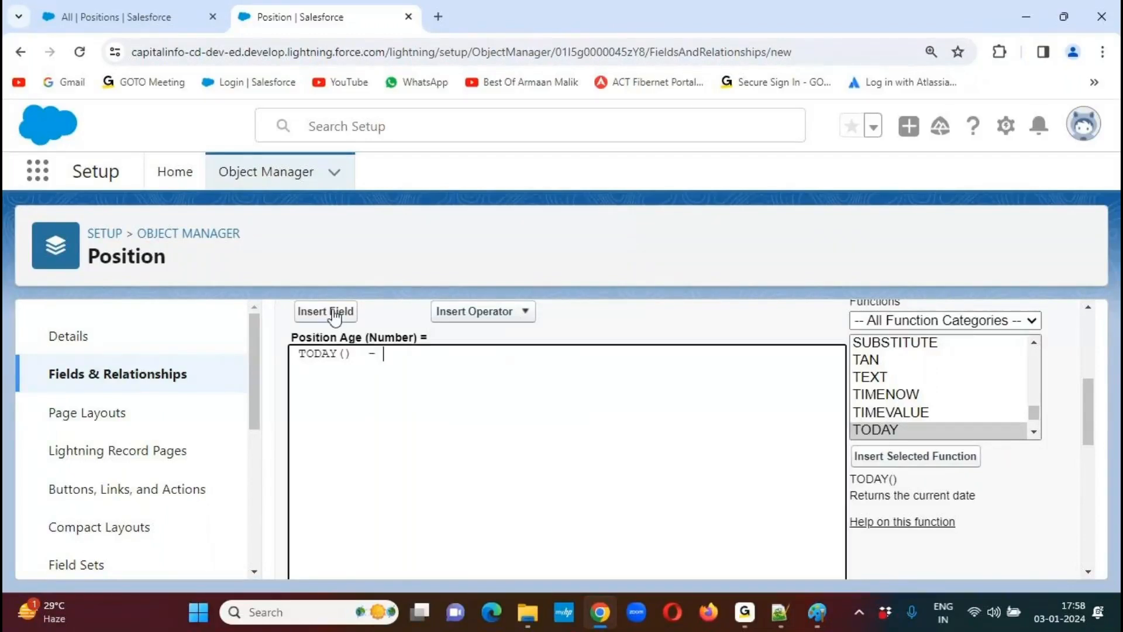
Insert the Position object's Open Date field after the minus sign so that the formula reads TODAY() - Open_Date__c
left_click(334, 313)
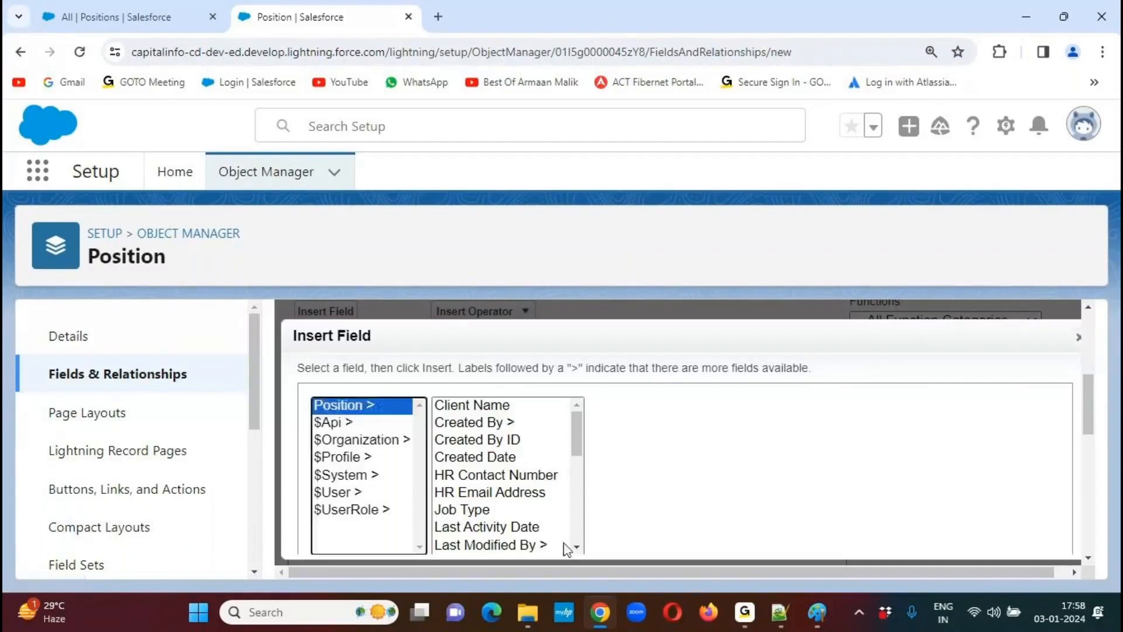
left_click(577, 548)
left_click(577, 548)
left_click_drag(577, 548, 577, 548)
left_click(577, 549)
left_click(529, 455)
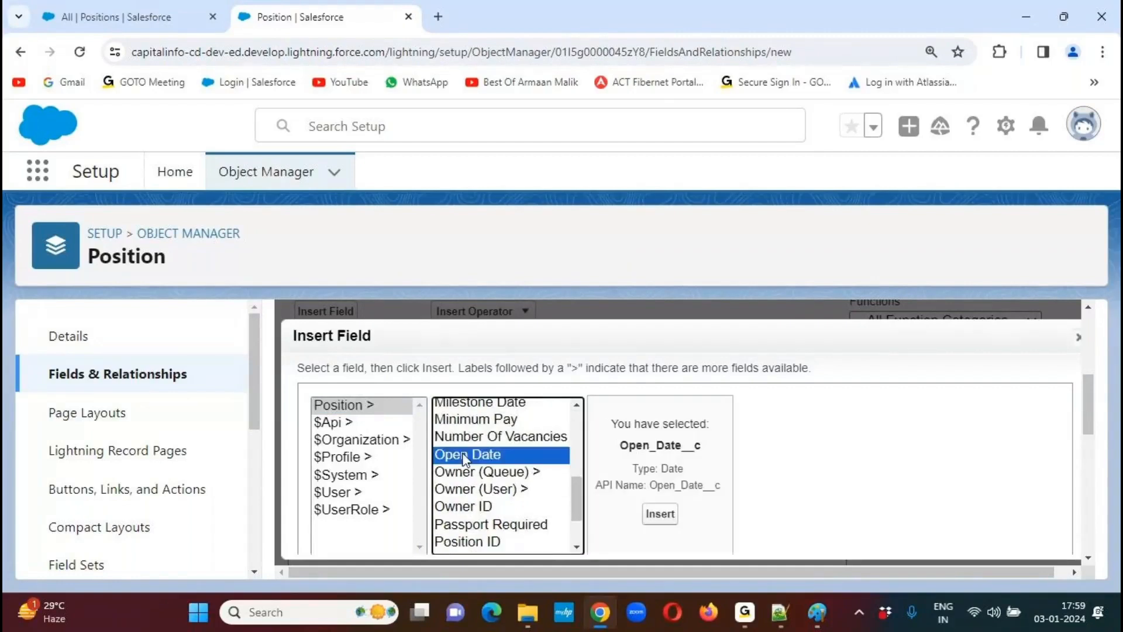
left_click(669, 516)
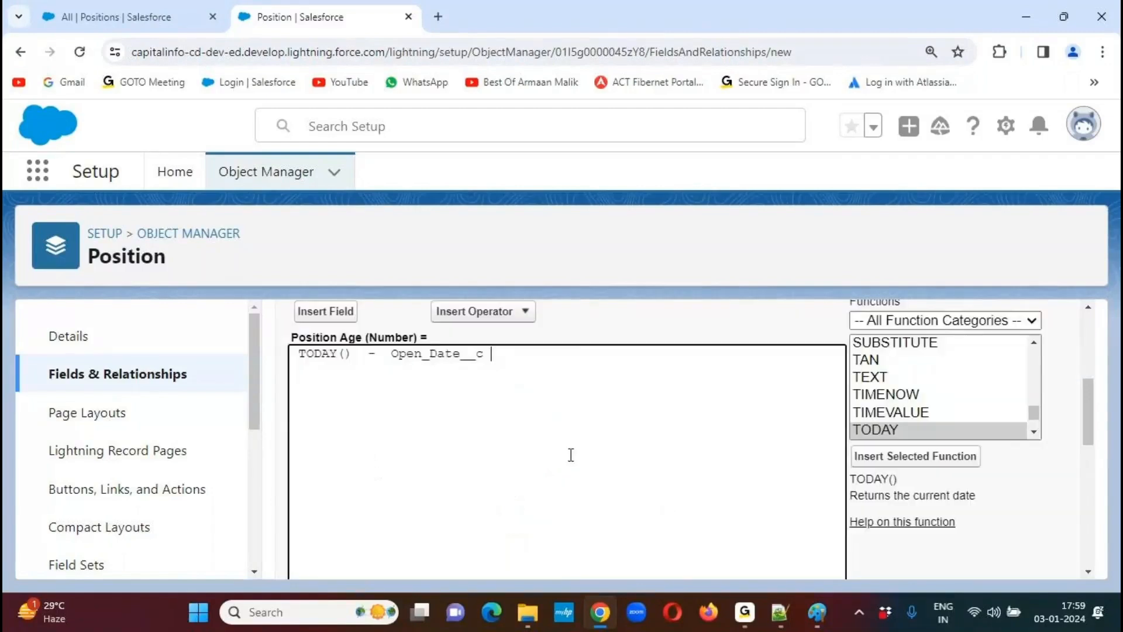
key("ctrl+a")
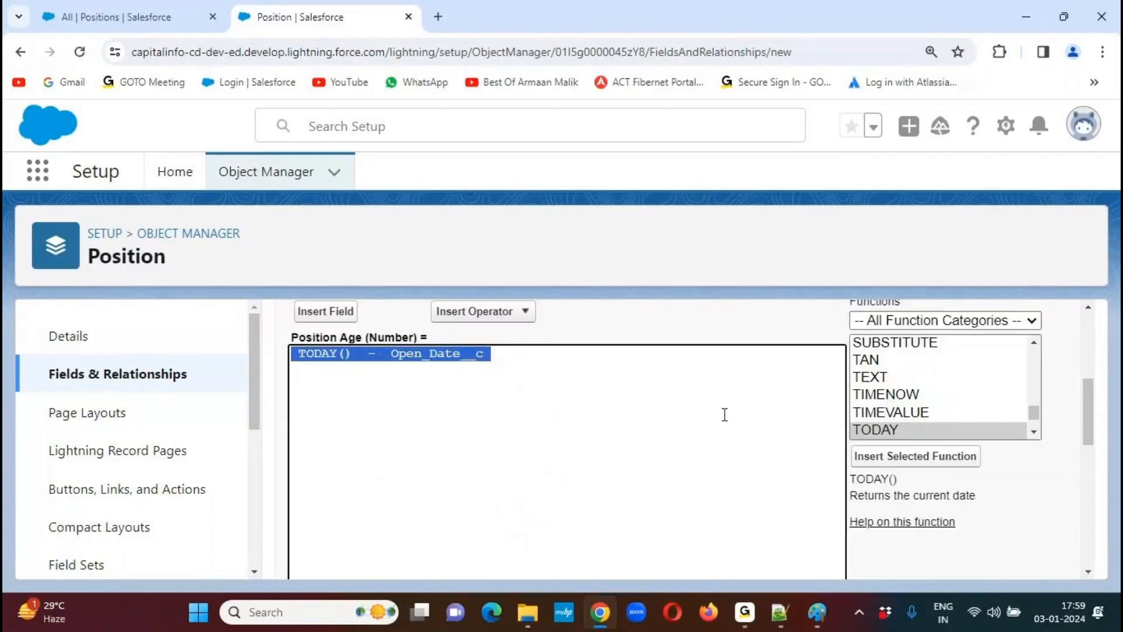
left_click(792, 353)
Make the Position Age field visible to all profiles in field-level security and save the new field
left_click_drag(1089, 398, 1092, 554)
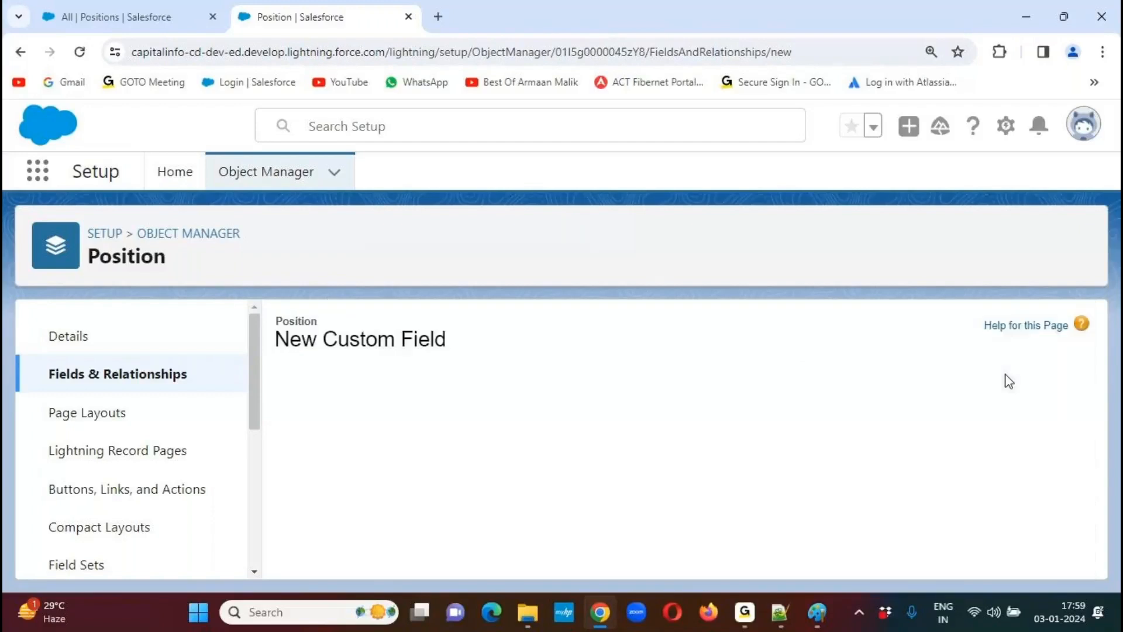
scroll(1009, 386, "down", 4)
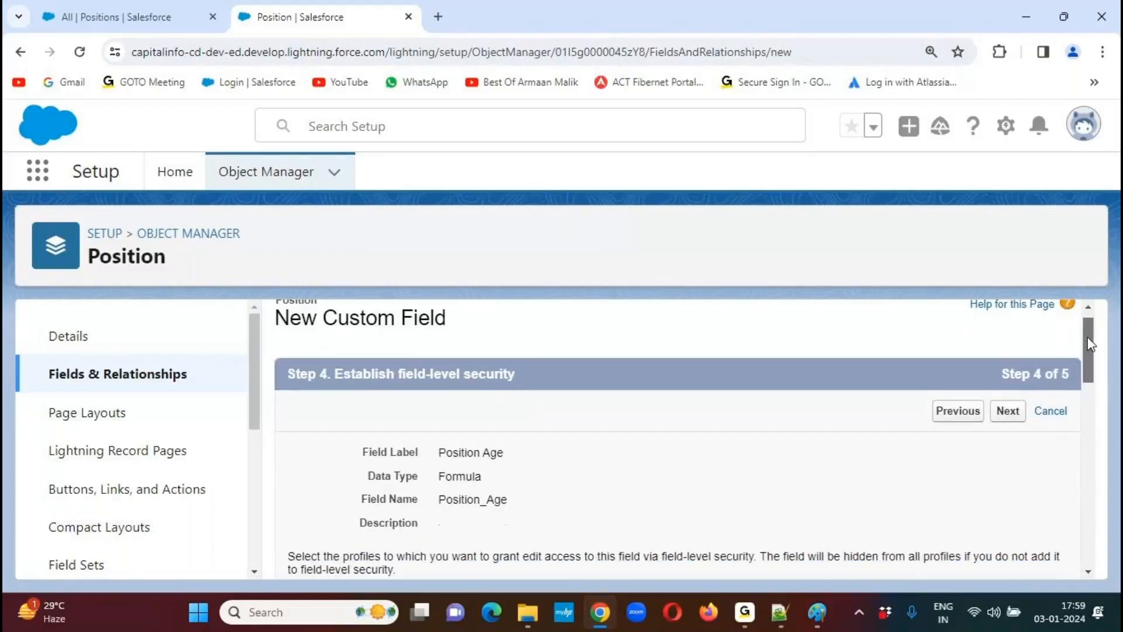
left_click(839, 374)
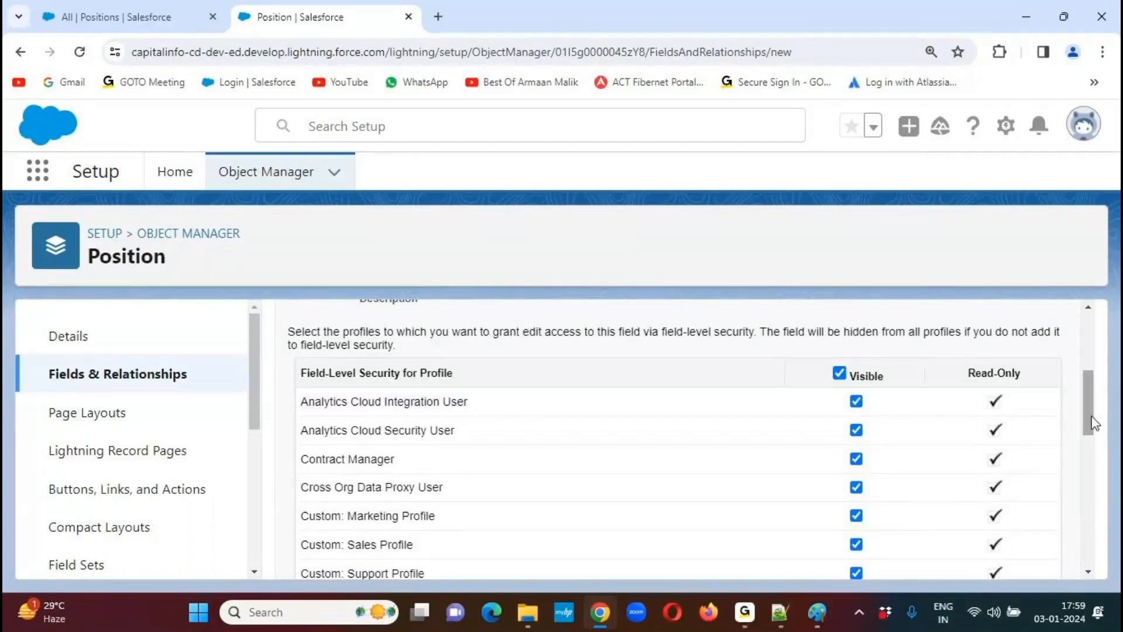
left_click_drag(1094, 423, 1065, 371)
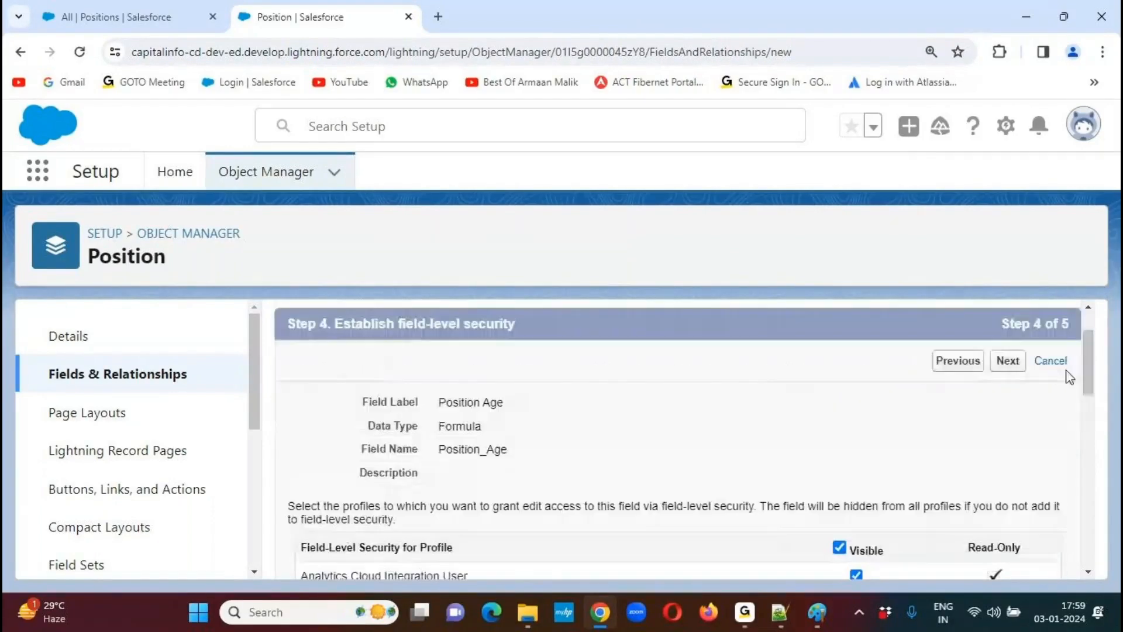
left_click(1006, 363)
left_click(1004, 433)
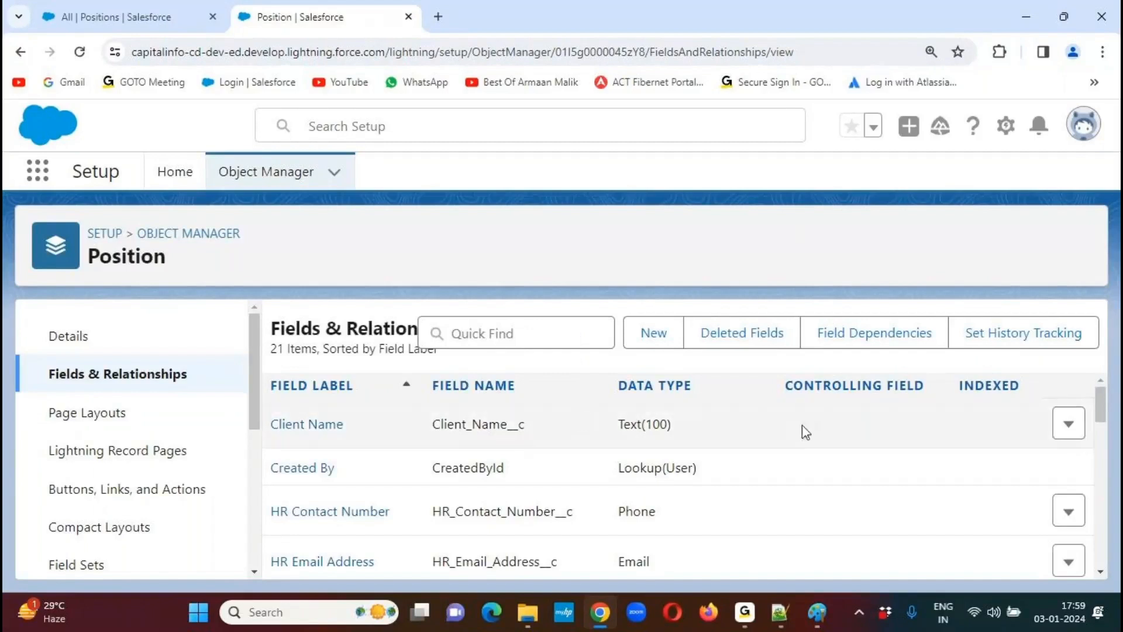
Check the Position Age entry and its data type in the Position object's field list
left_click_drag(1099, 410, 1092, 518)
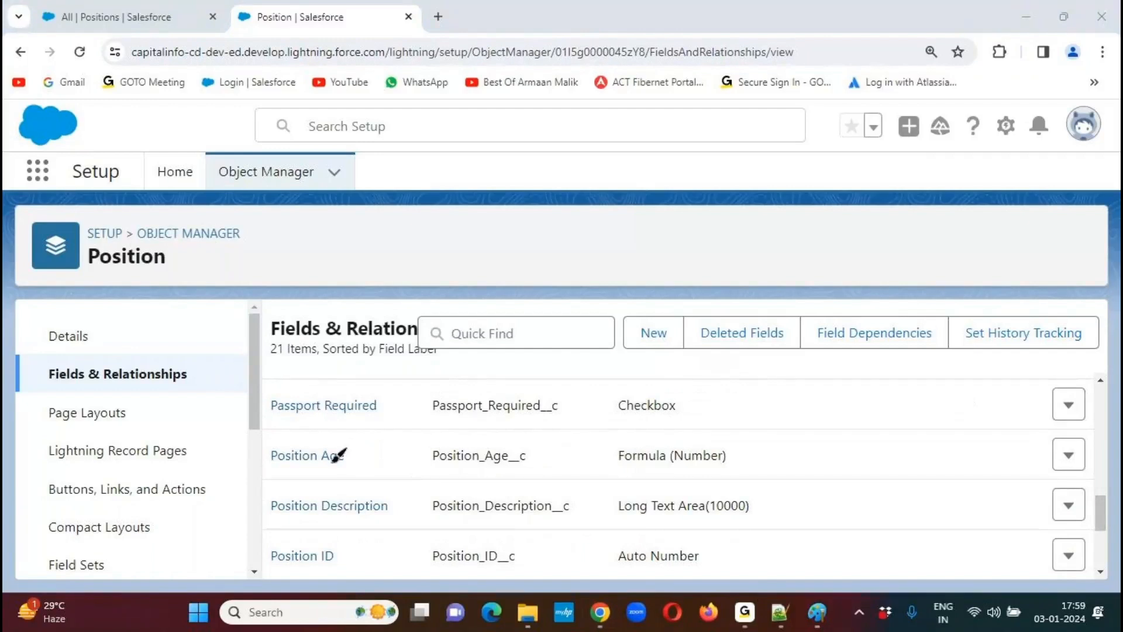
left_click_drag(268, 479, 784, 490)
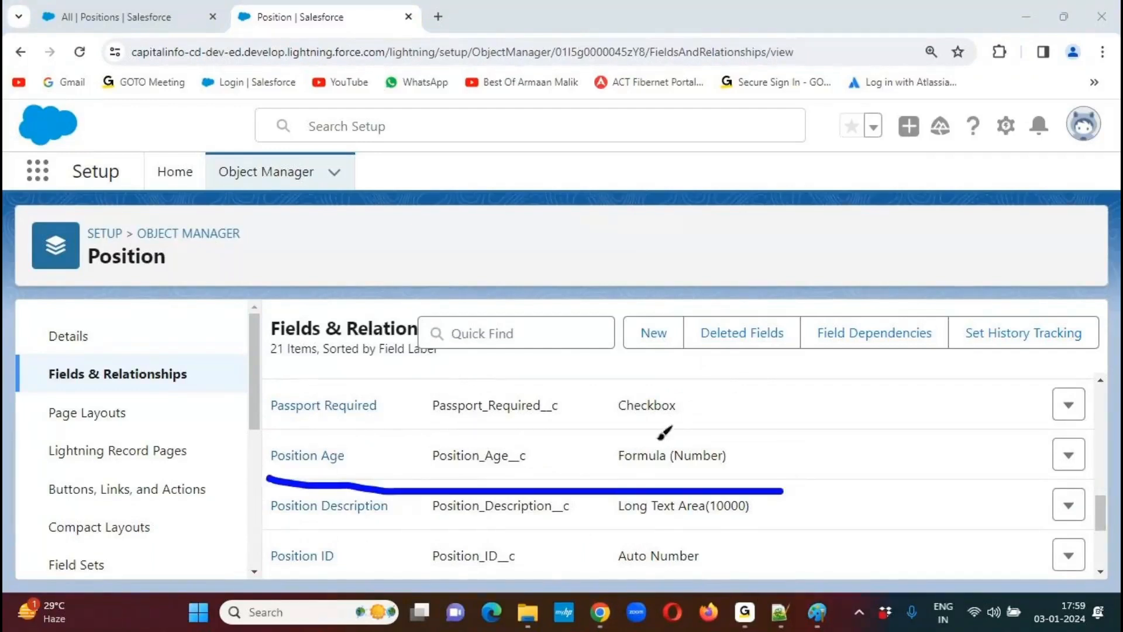
mouse_move(660, 434)
left_mouse_down()
mouse_move(626, 475)
mouse_move(673, 446)
mouse_move(643, 429)
left_mouse_up()
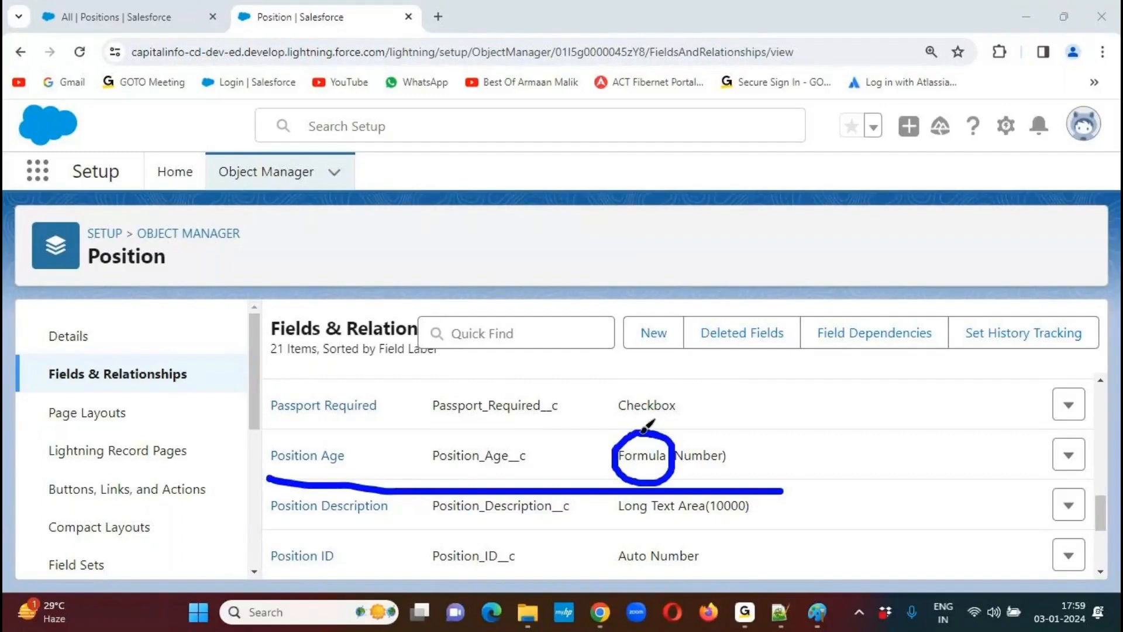
left_click_drag(678, 467, 721, 471)
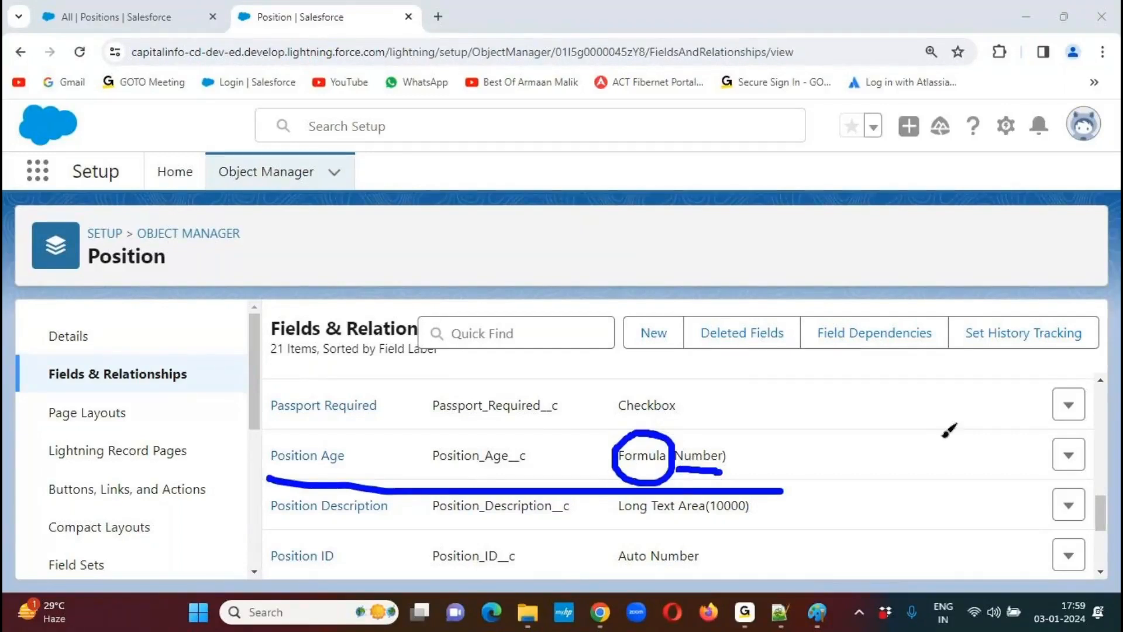
left_click(572, 57)
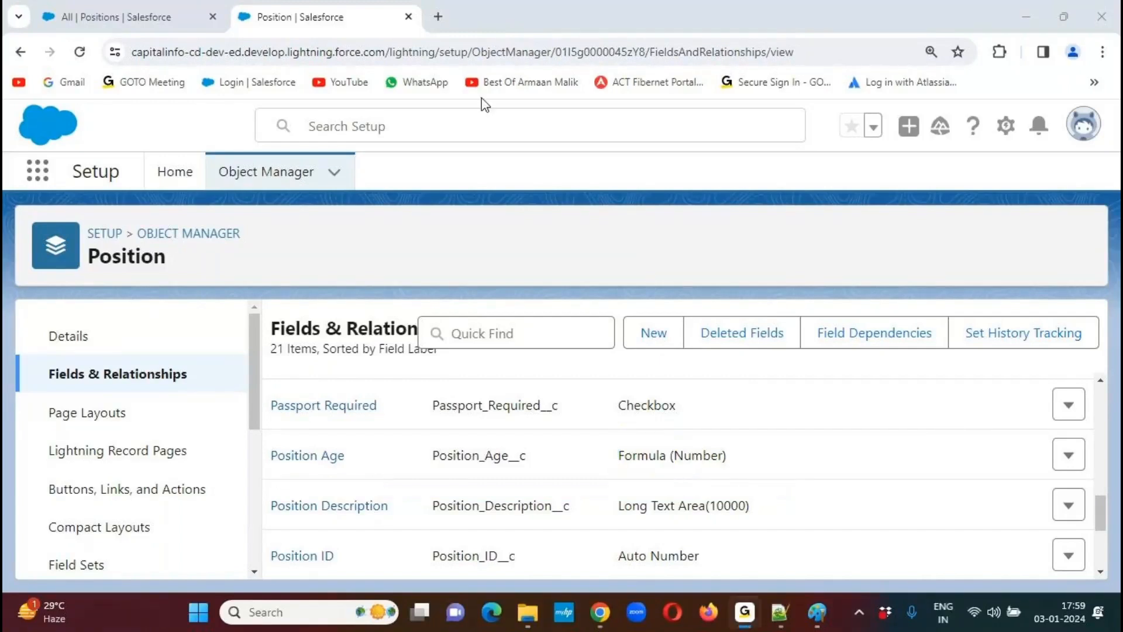
Open and reload the Salesforce Senior Developer position record to examine its Position Age and Open Date
left_click(125, 16)
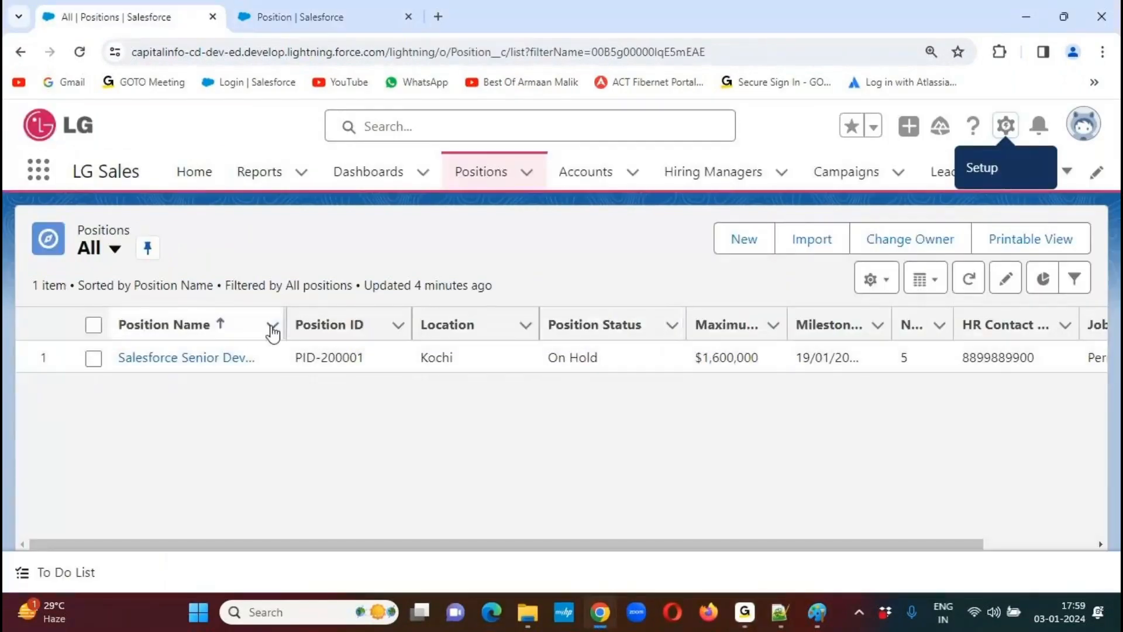
left_click(193, 358)
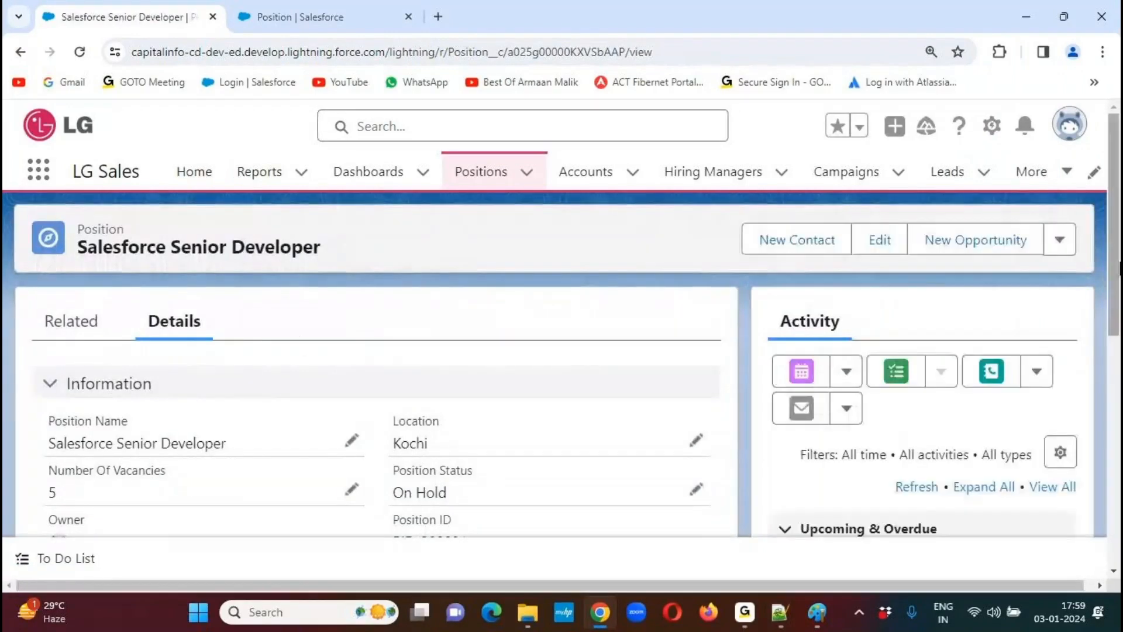
mouse_move(1111, 208)
left_mouse_down()
mouse_move(1116, 291)
mouse_move(1120, 220)
left_mouse_up()
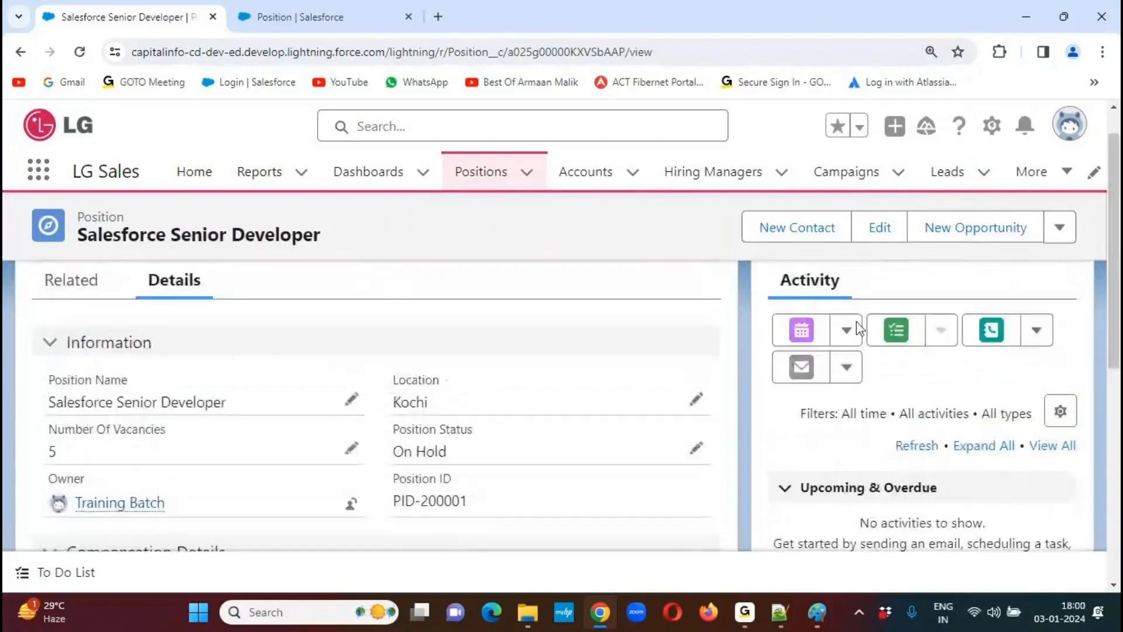
left_click(79, 52)
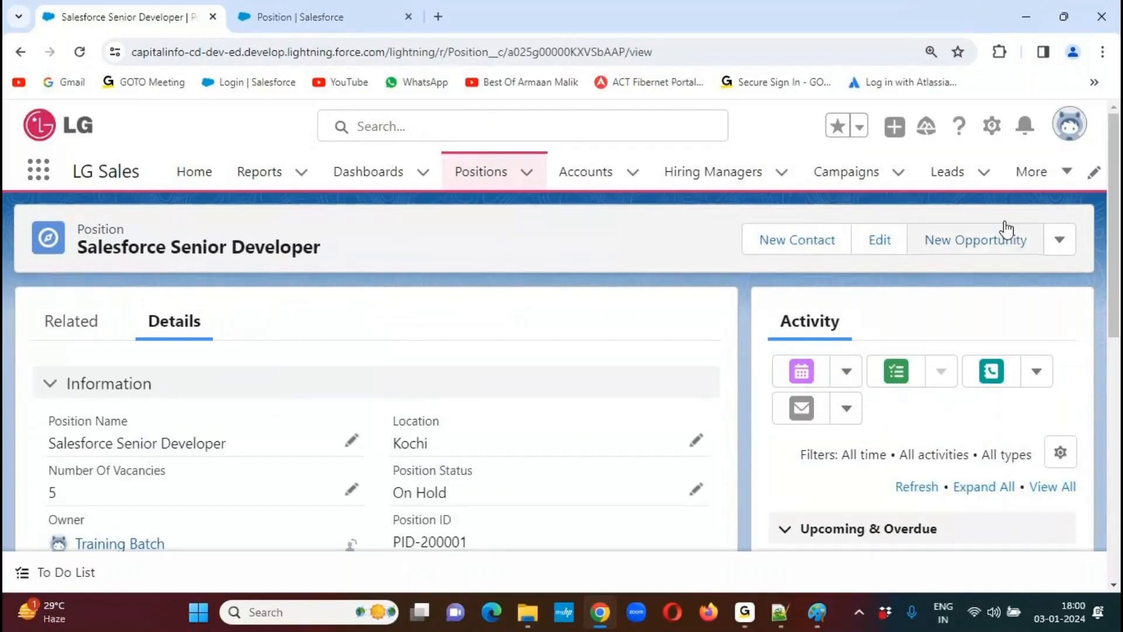
scroll(1114, 283, "down", 2)
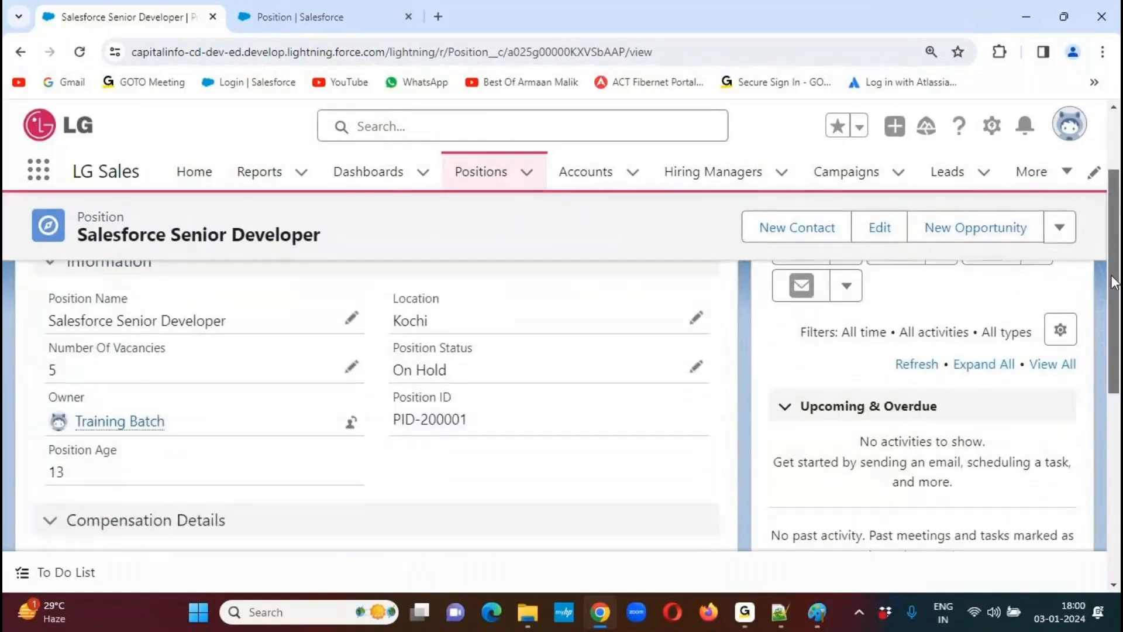
scroll(1114, 283, "down", 1)
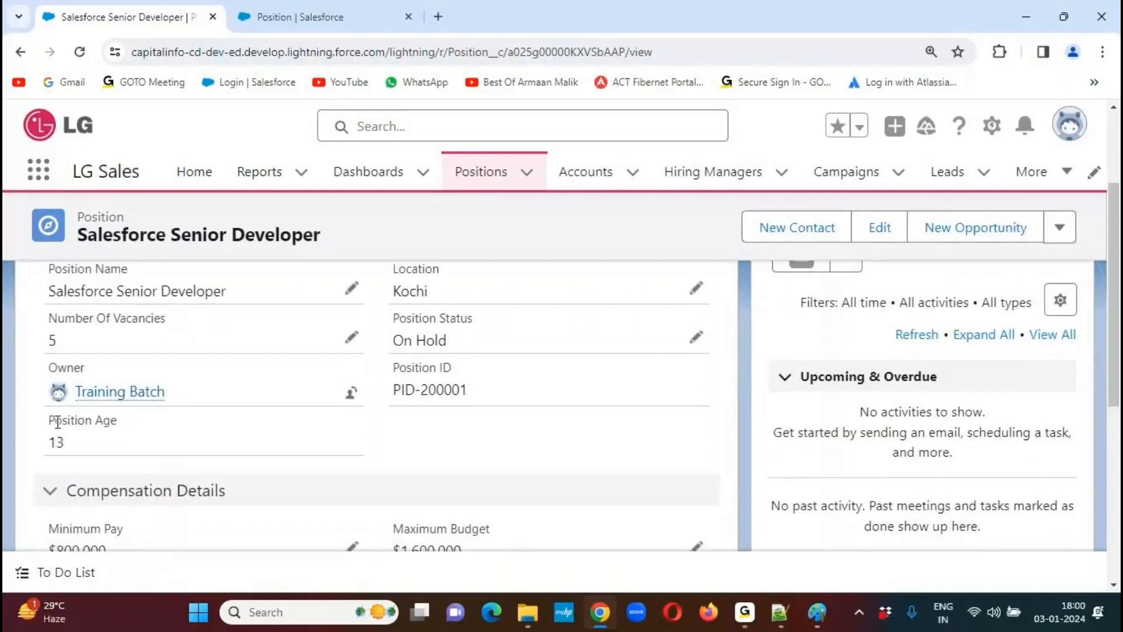
scroll(1109, 340, "down", 2)
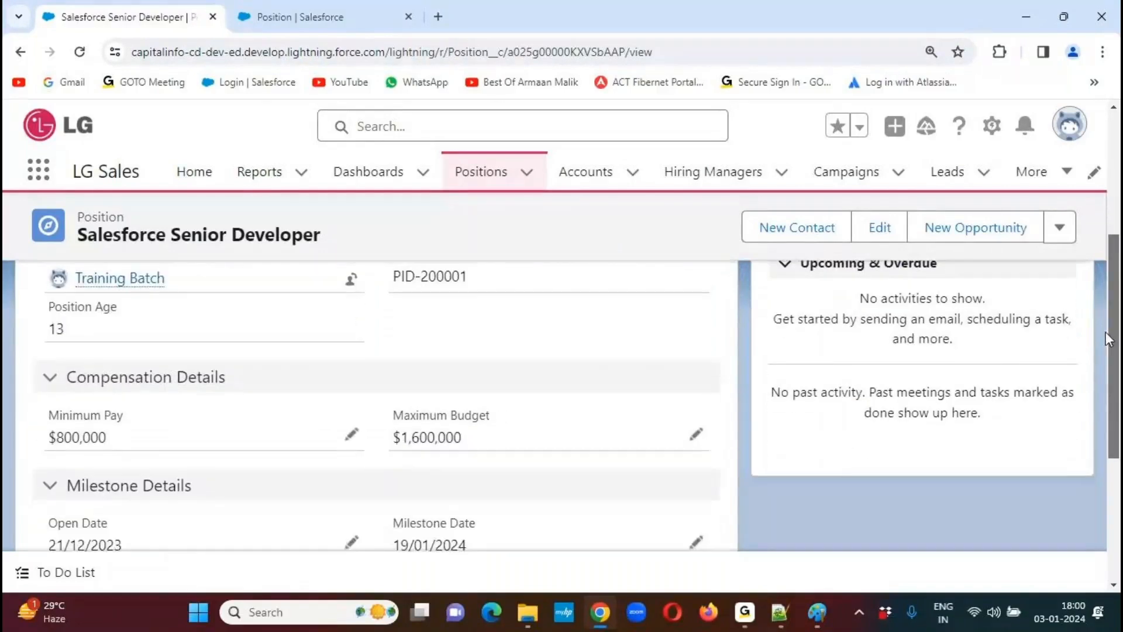
scroll(1108, 339, "down", 1)
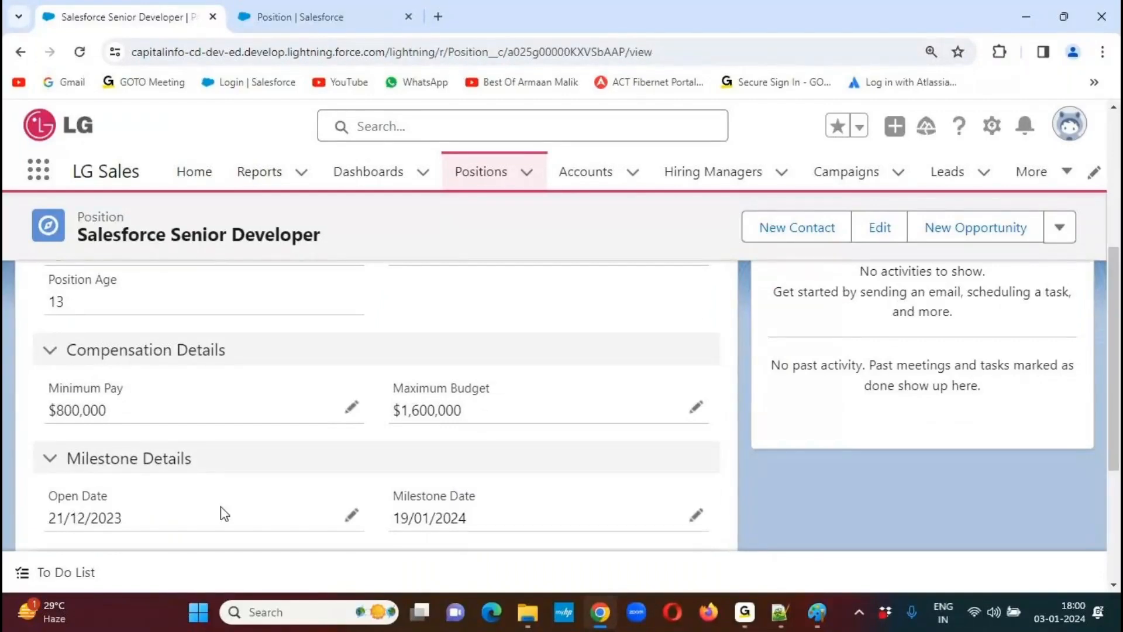
Set the Open Date of the Salesforce Senior Developer position record to 05/12/2023 and save the record
left_click(352, 516)
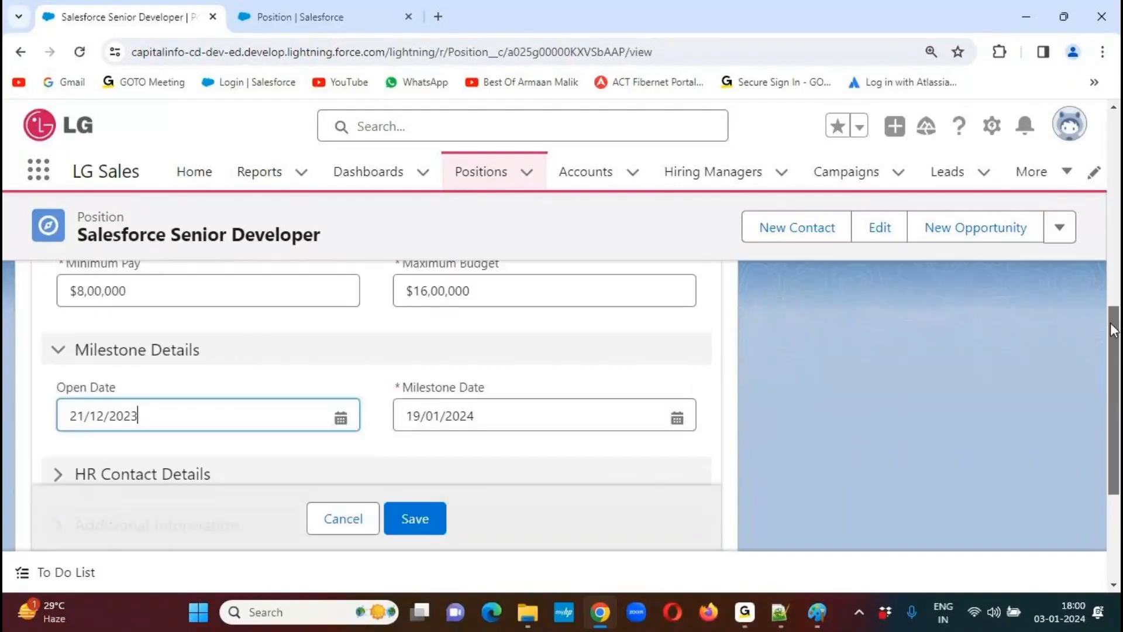
left_click(342, 411)
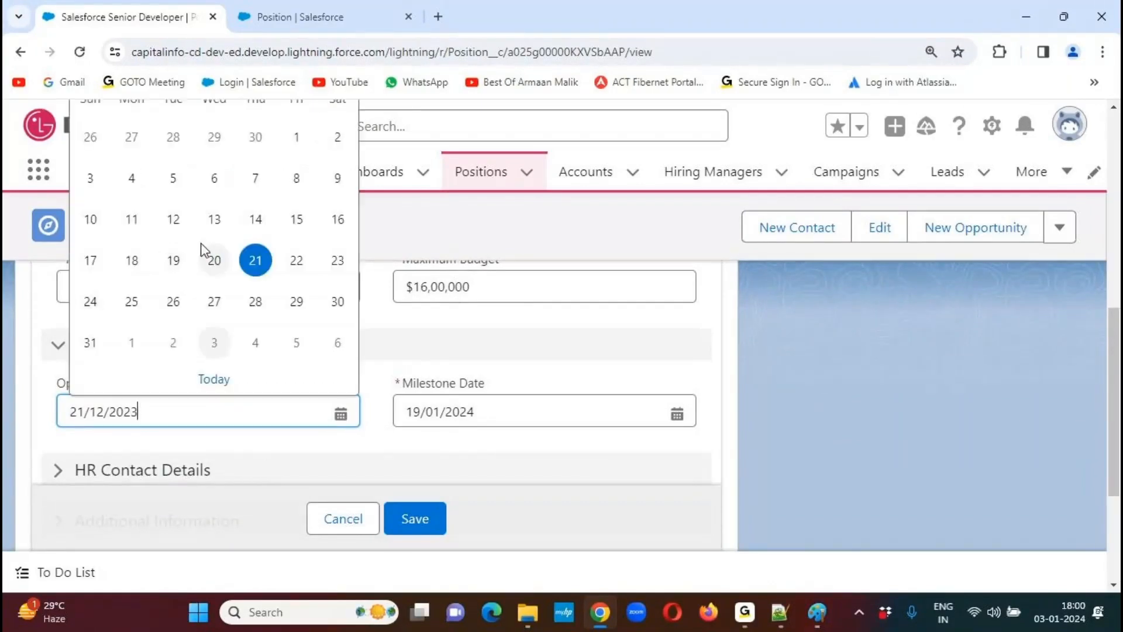
left_click(174, 178)
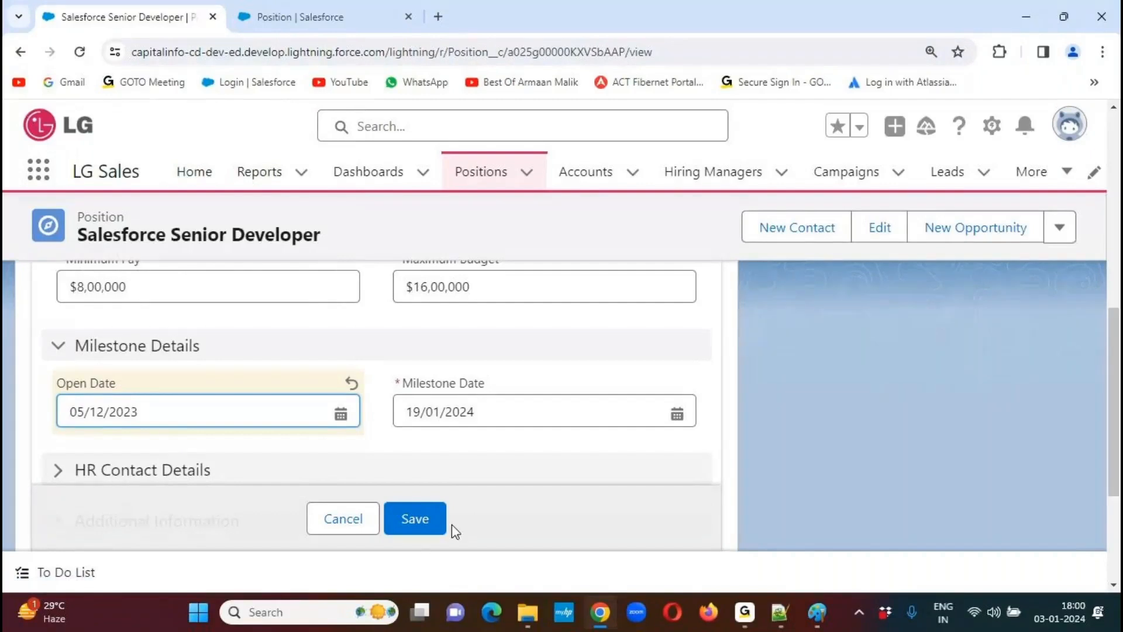
left_click(424, 524)
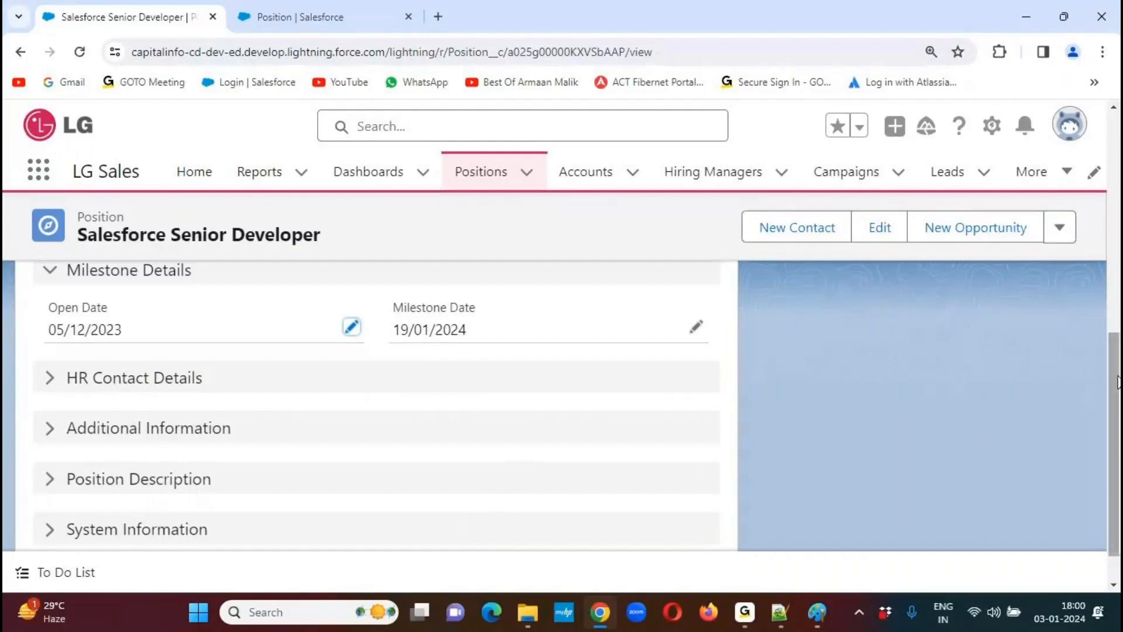
Check the recalculated Position Age on the Salesforce Senior Developer record
left_click_drag(1117, 381, 1118, 269)
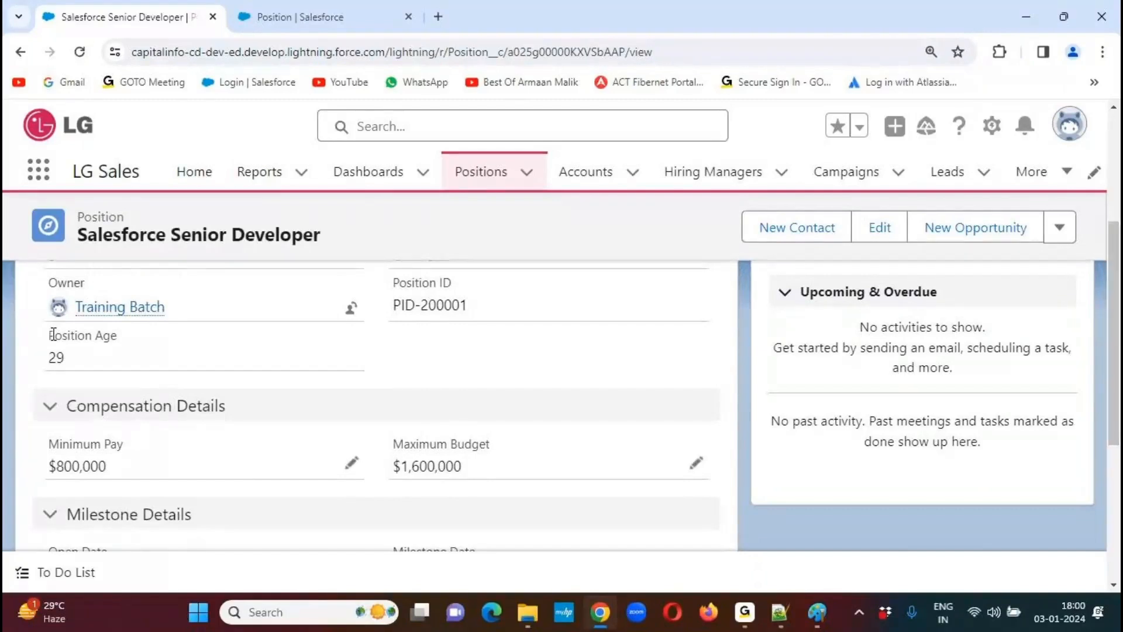
left_click_drag(52, 334, 159, 368)
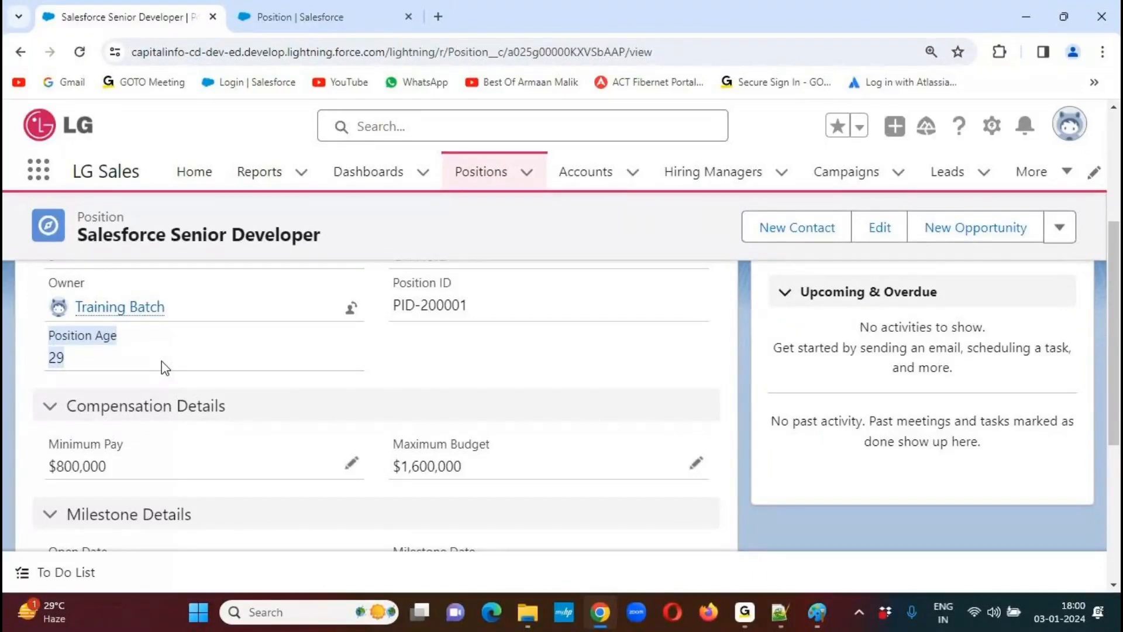
left_click(361, 241)
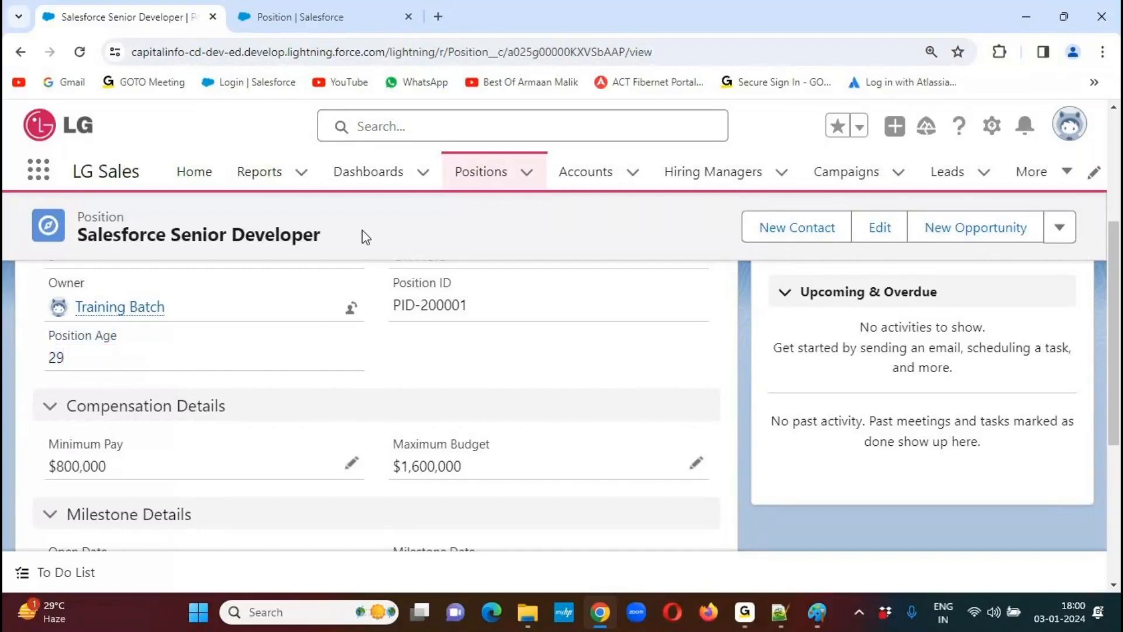
Switch to Formula Fields.txt in Notepad++, add a dash-underlined "UseCase:" heading below the Position age use case, indent the following line and save
left_click(787, 620)
left_click(73, 466)
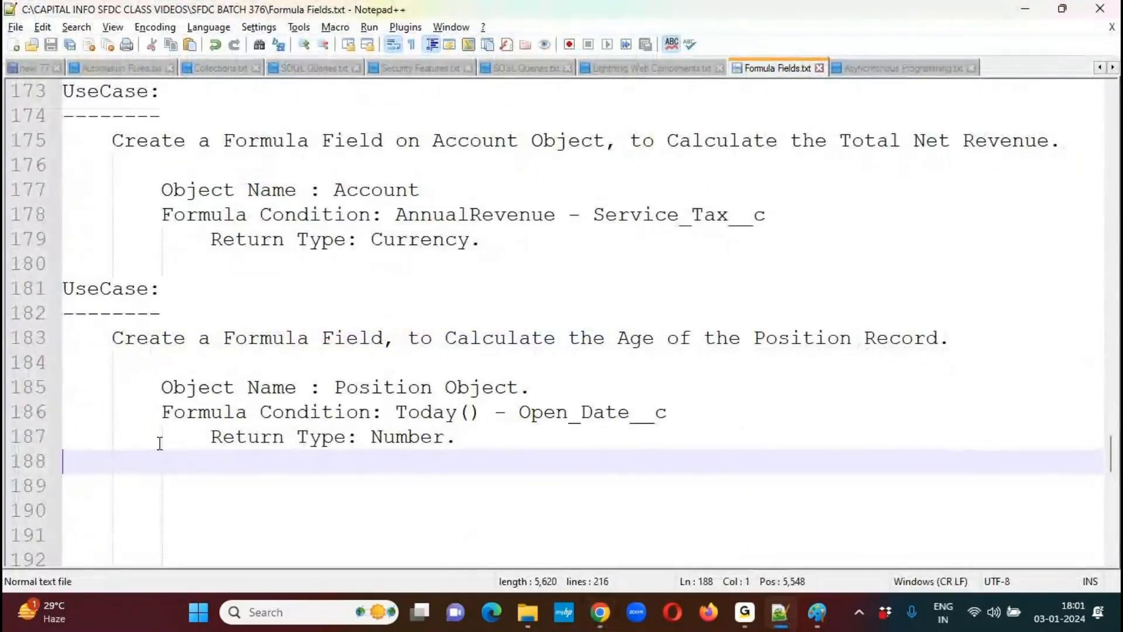
key("Return")
type("UseCase:")
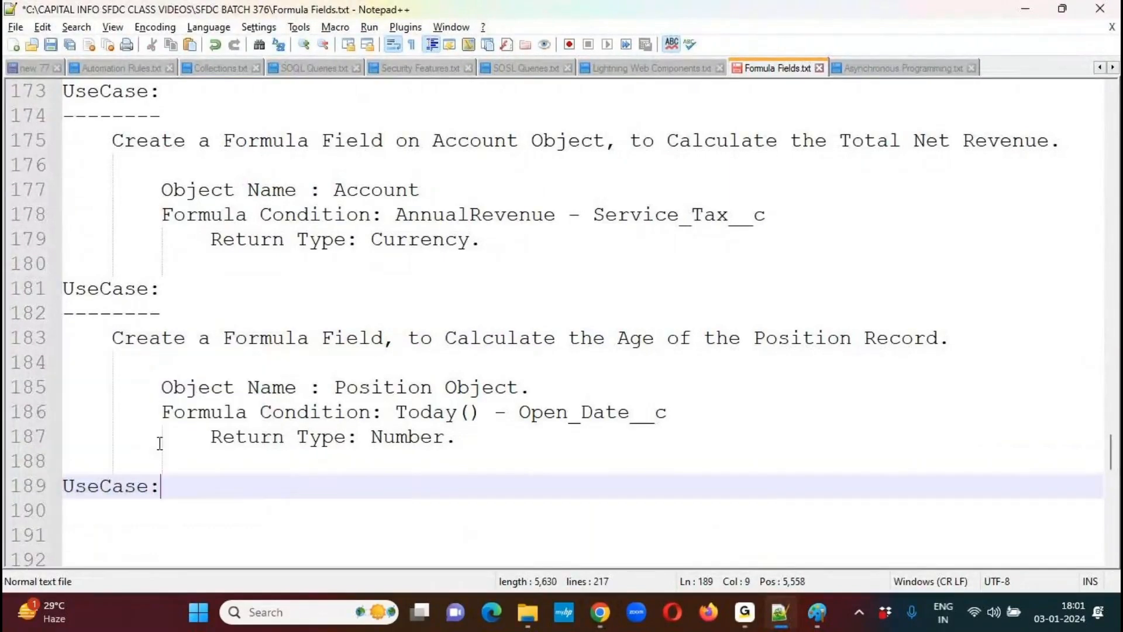
key("Return")
type("--------")
key("Return")
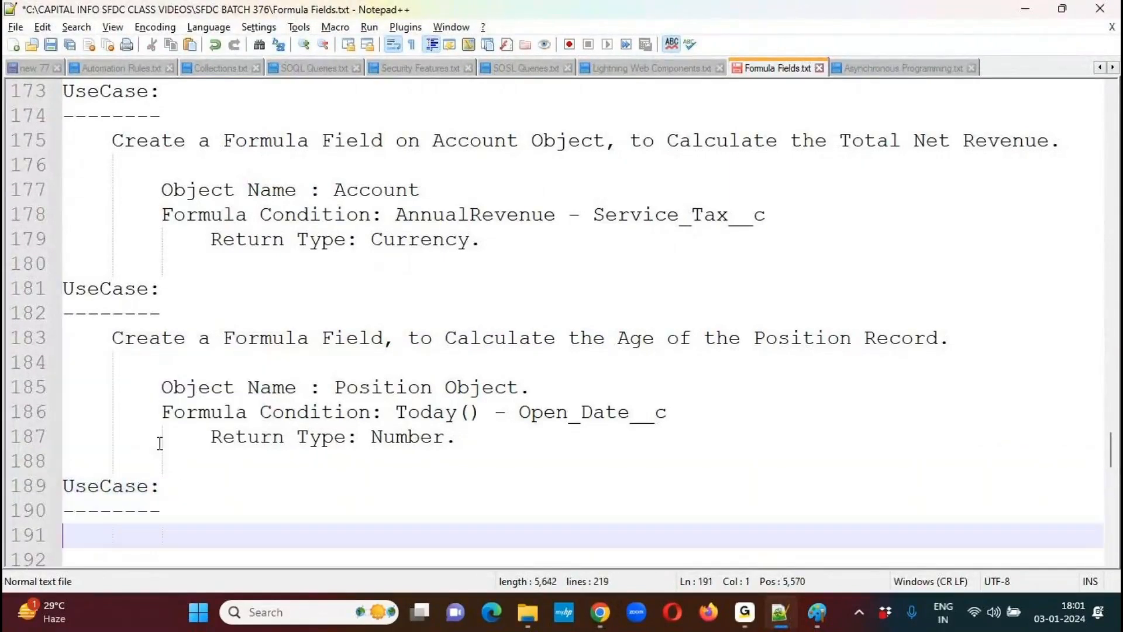
key("Tab")
key("Tab")
key("Tab")
key("Tab")
key("BackSpace")
key("BackSpace")
key("BackSpace")
key("ctrl+s")
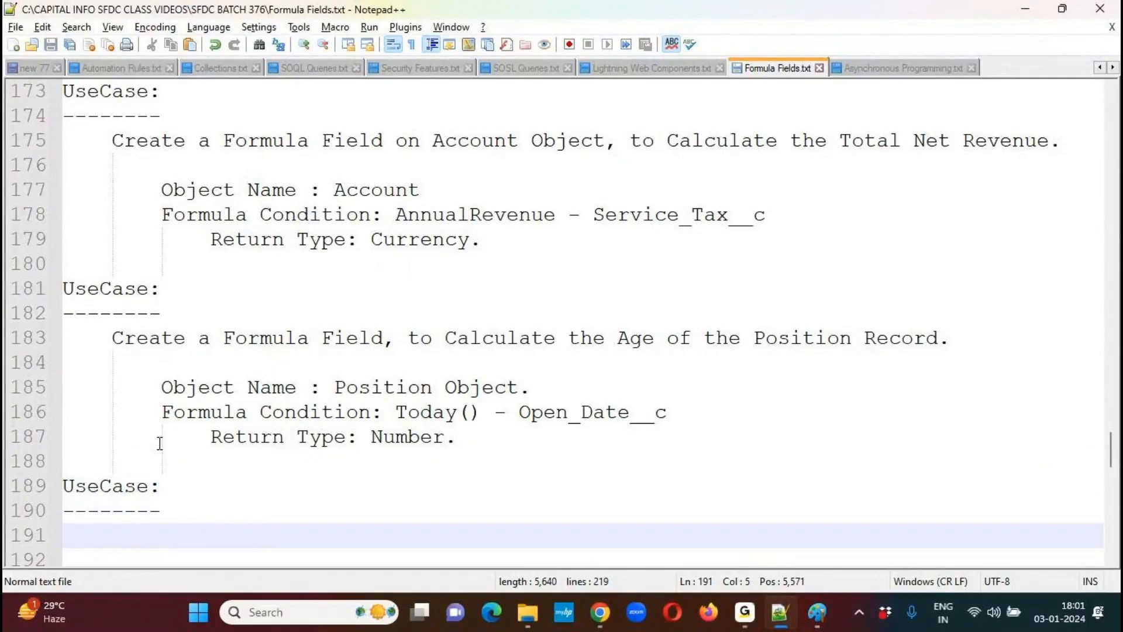
Under the new heading, write "Create a Formula Field on the Position Object, to Calculate the Number of Days Left to Close the Position."
key("Down")
key("Down")
key("Down")
key("Down")
key("Down")
key("Down")
key("Down")
key("Up")
key("Up")
key("Up")
key("Up")
key("Up")
key("Up")
key("Up")
key("Up")
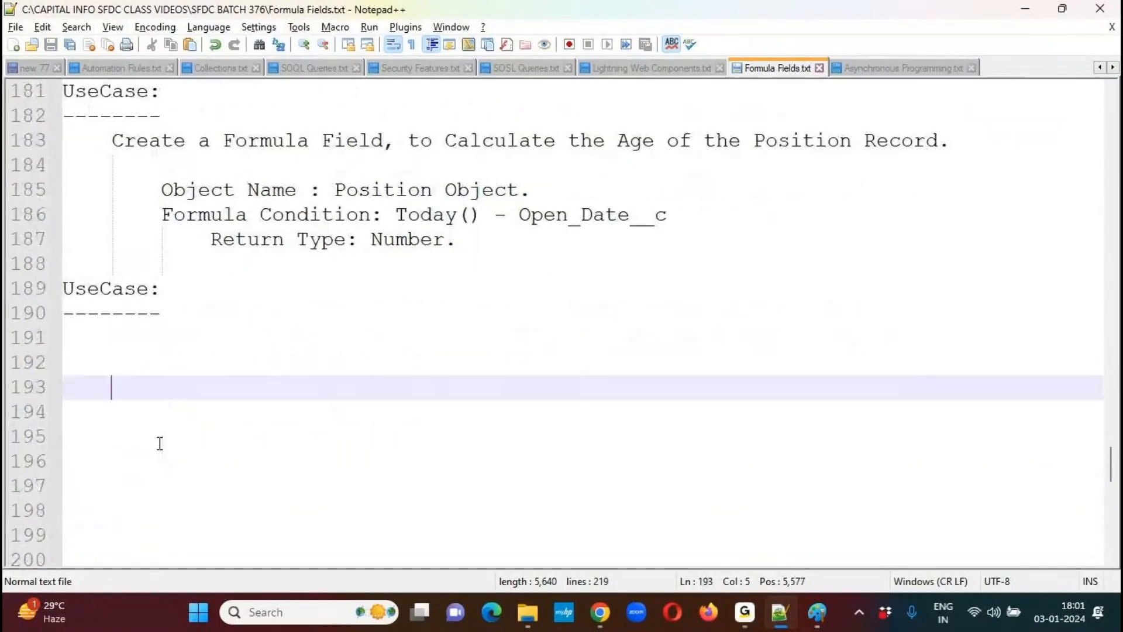
key("Down")
type("Cre")
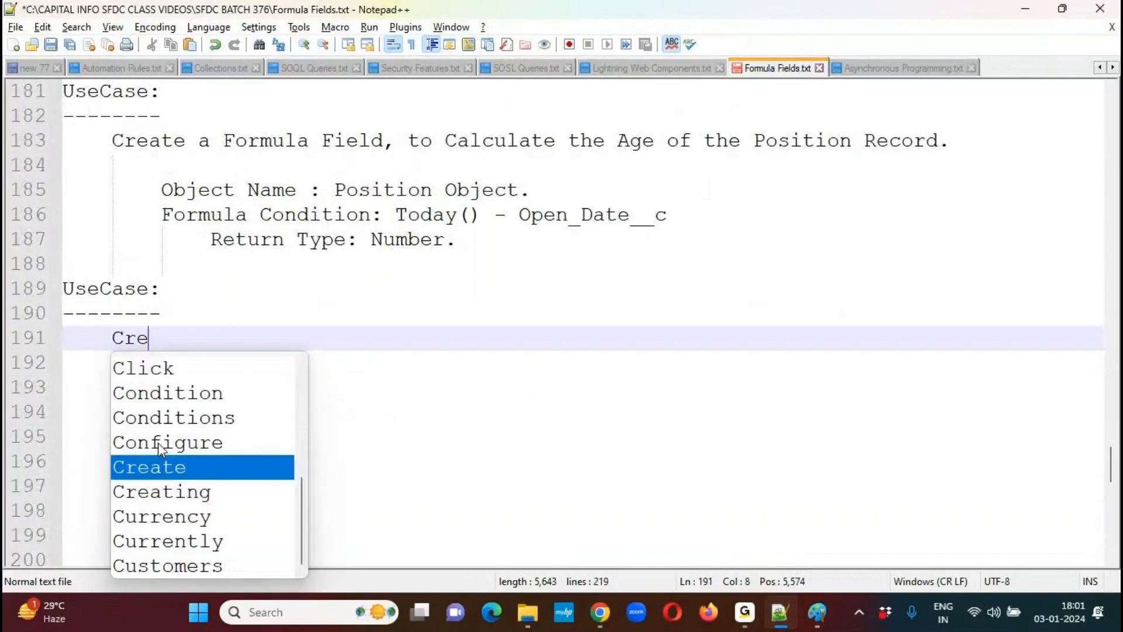
type("ate a Formula Field")
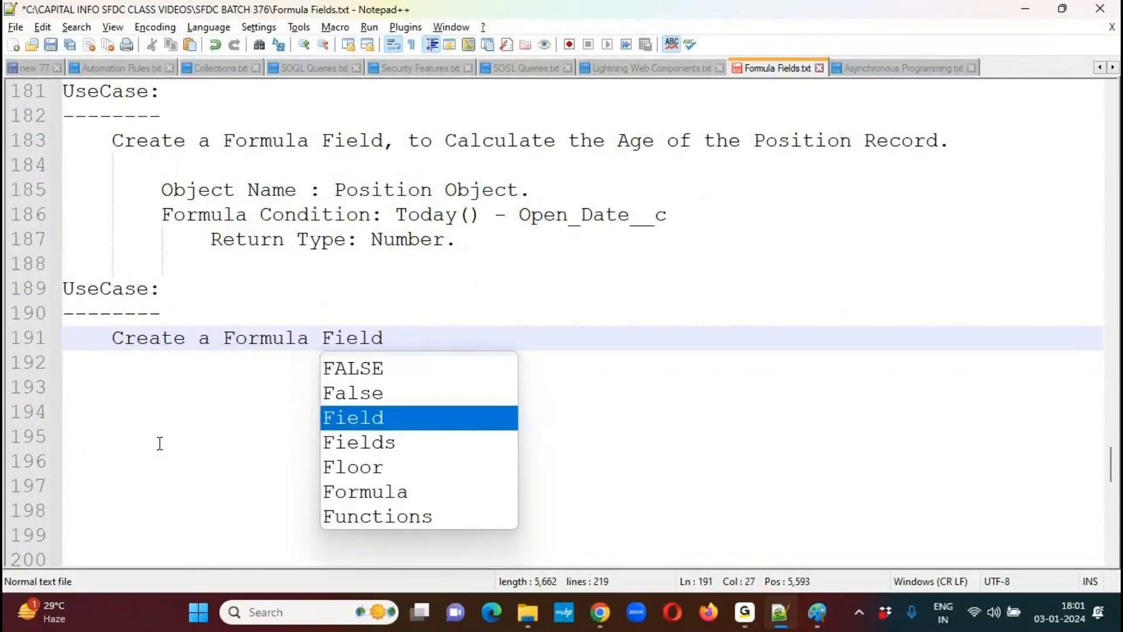
type(" on t")
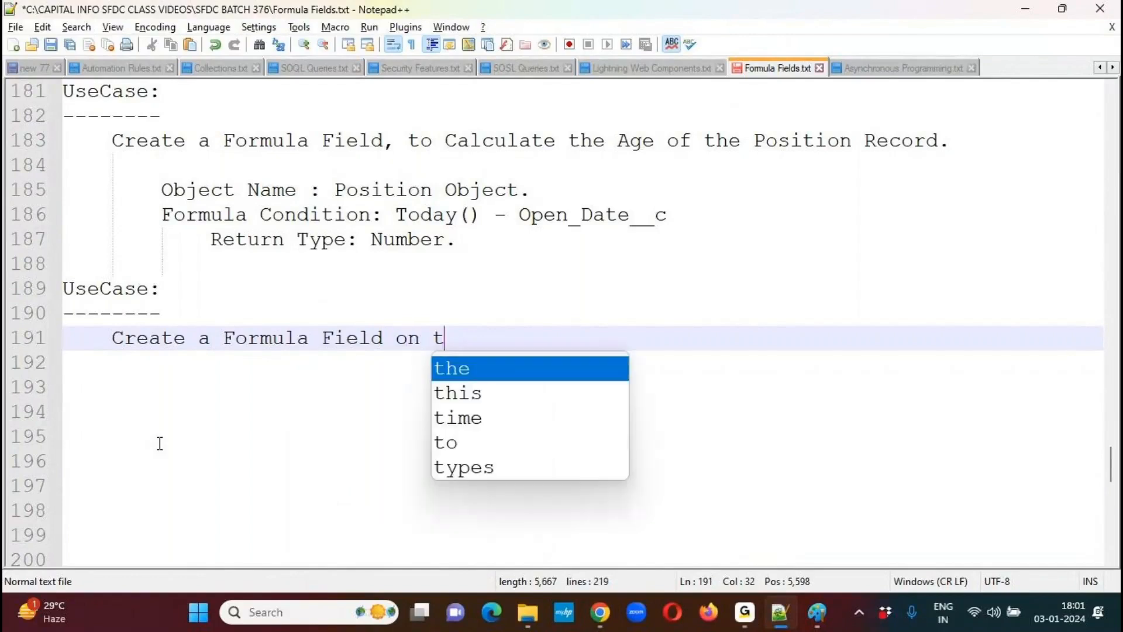
type("he Position Object, to ")
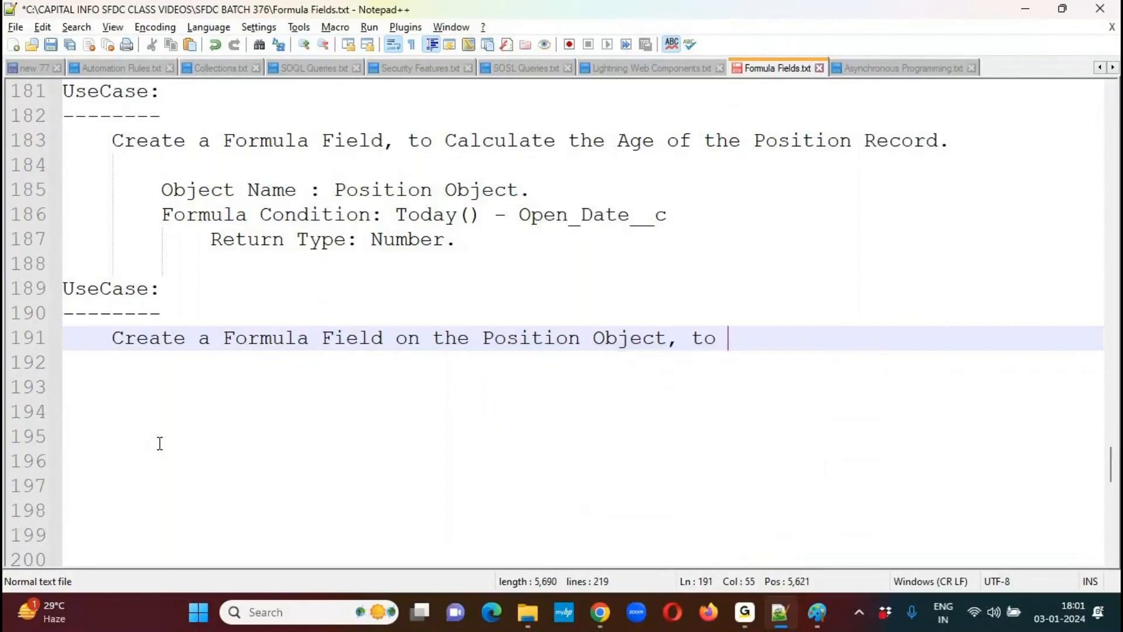
type("Calculate the Number ")
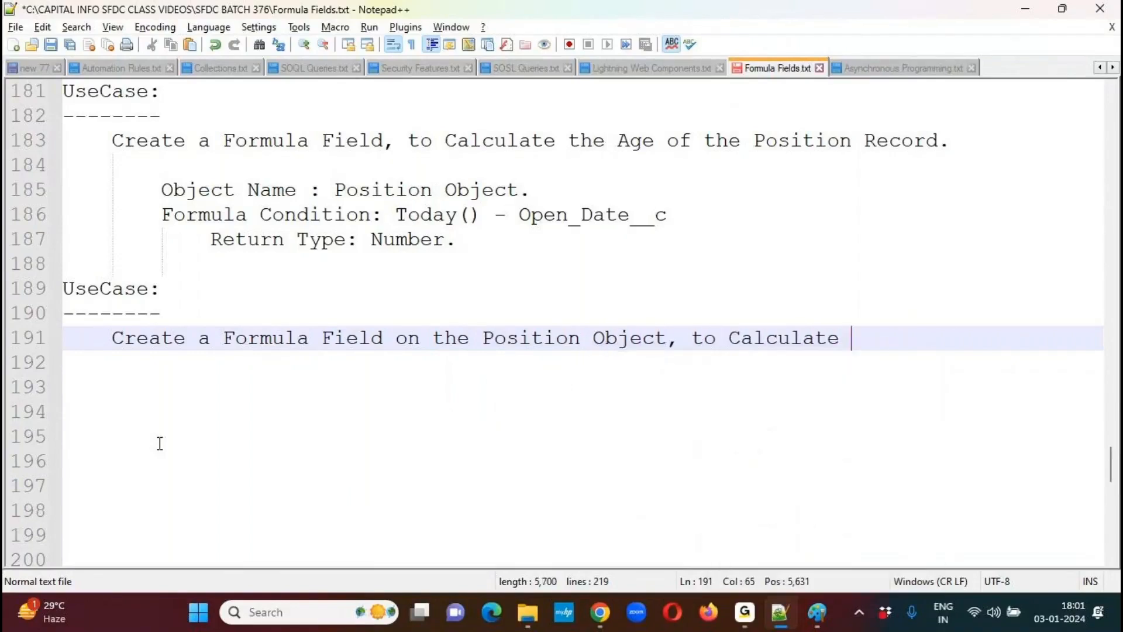
type("of ")
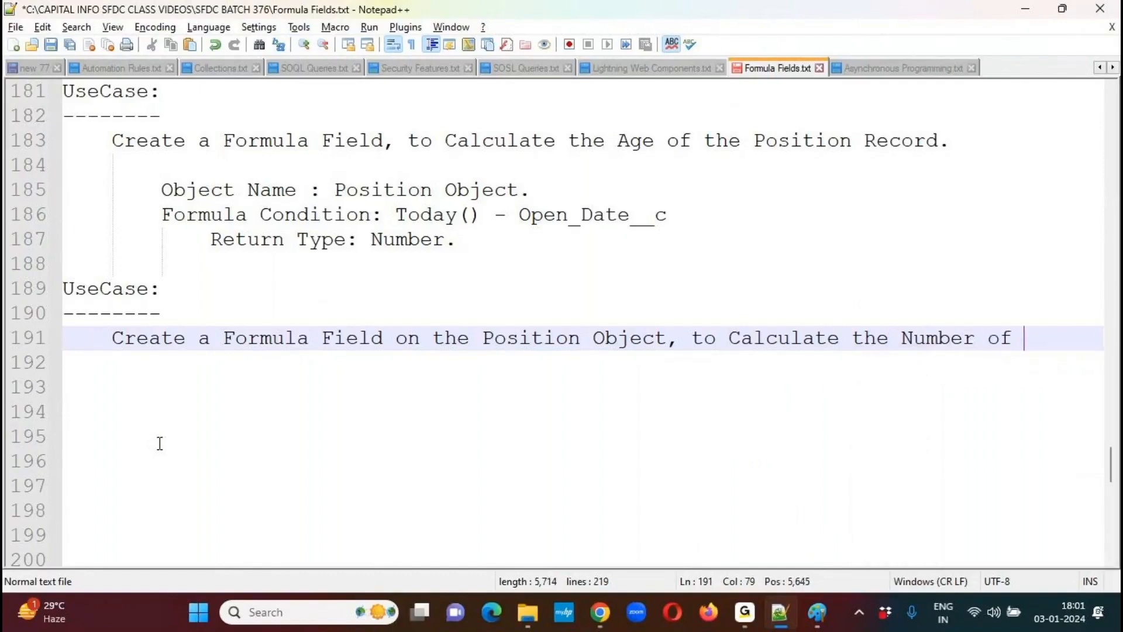
type("Days L")
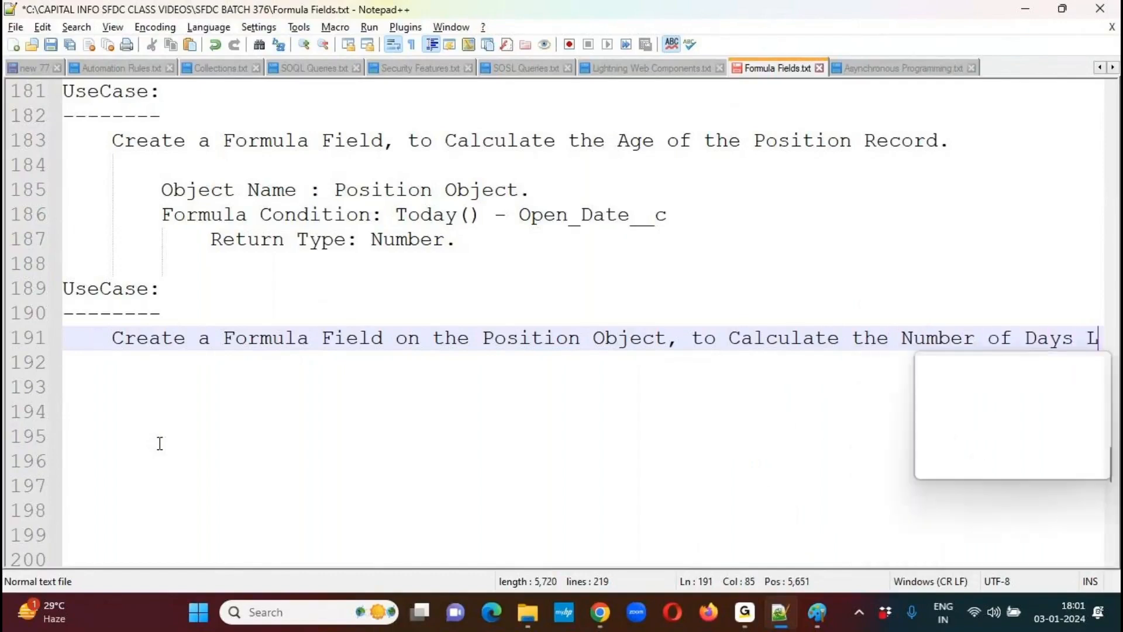
type("eft to Close ")
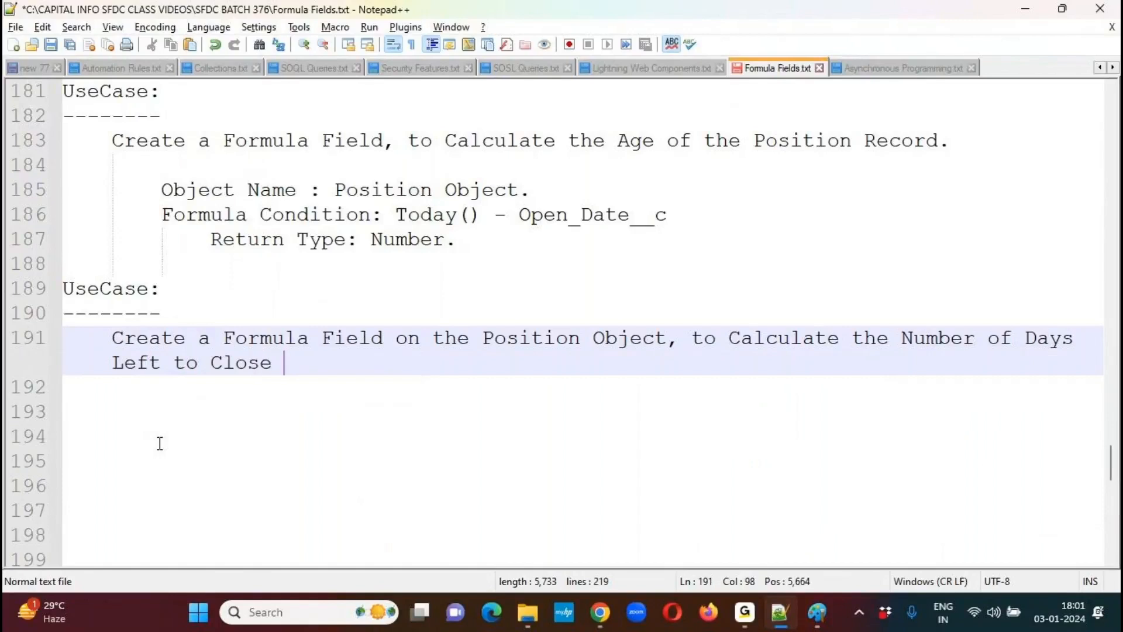
type("the Position.")
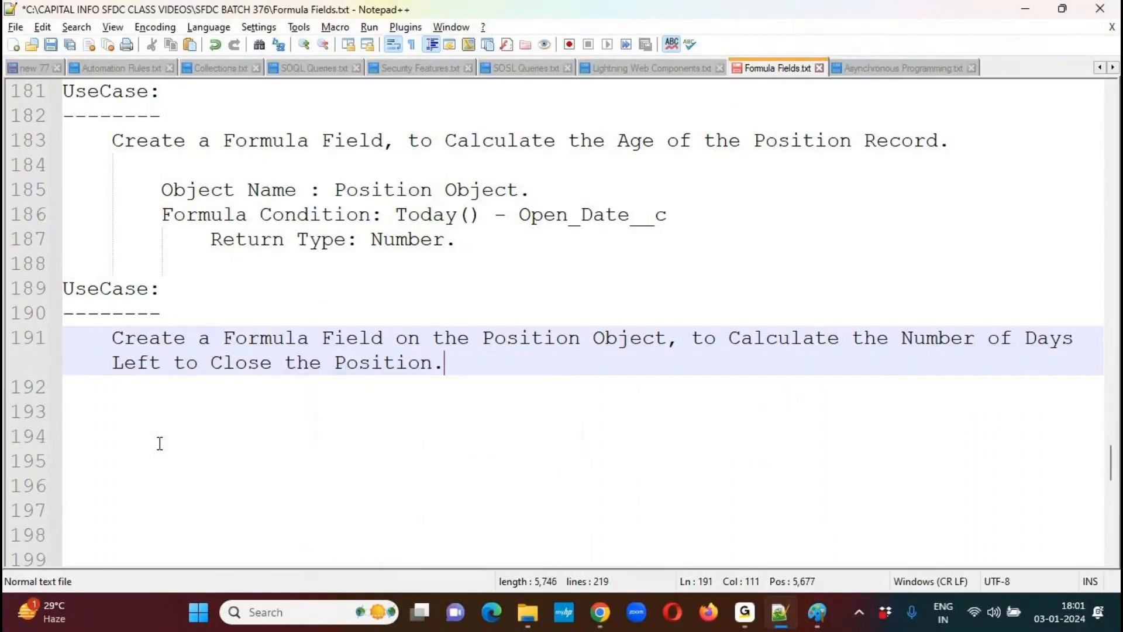
Copy the Object Name, Formula Condition and Return Type lines from the previous use case to below the new description
key("Return")
key("Return")
key("Tab")
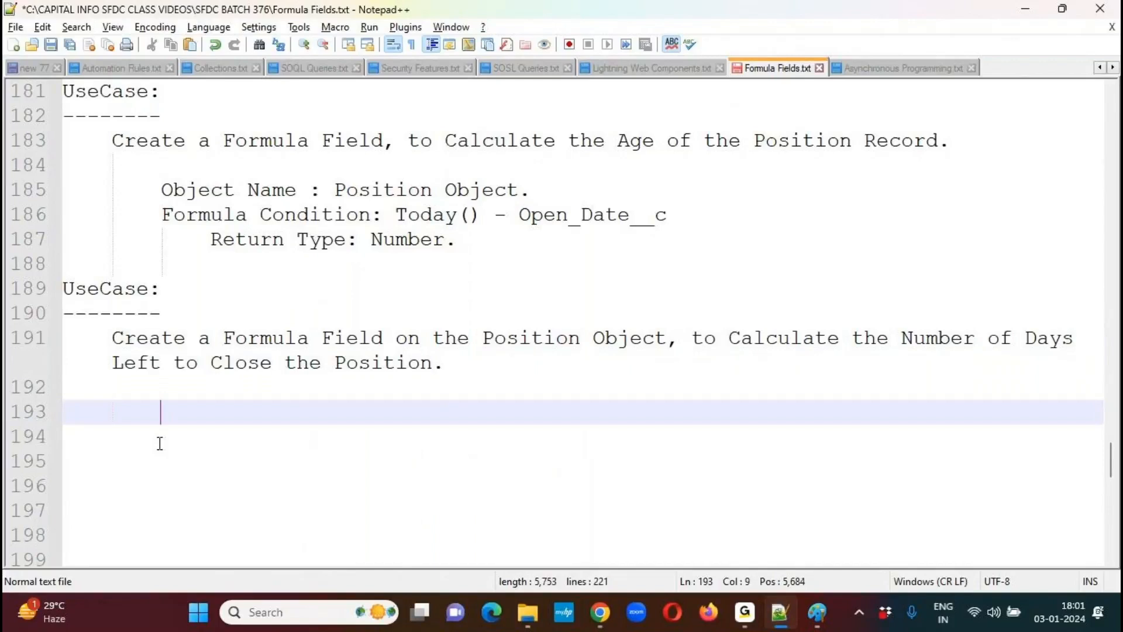
left_click_drag(161, 189, 466, 240)
key("ctrl+c")
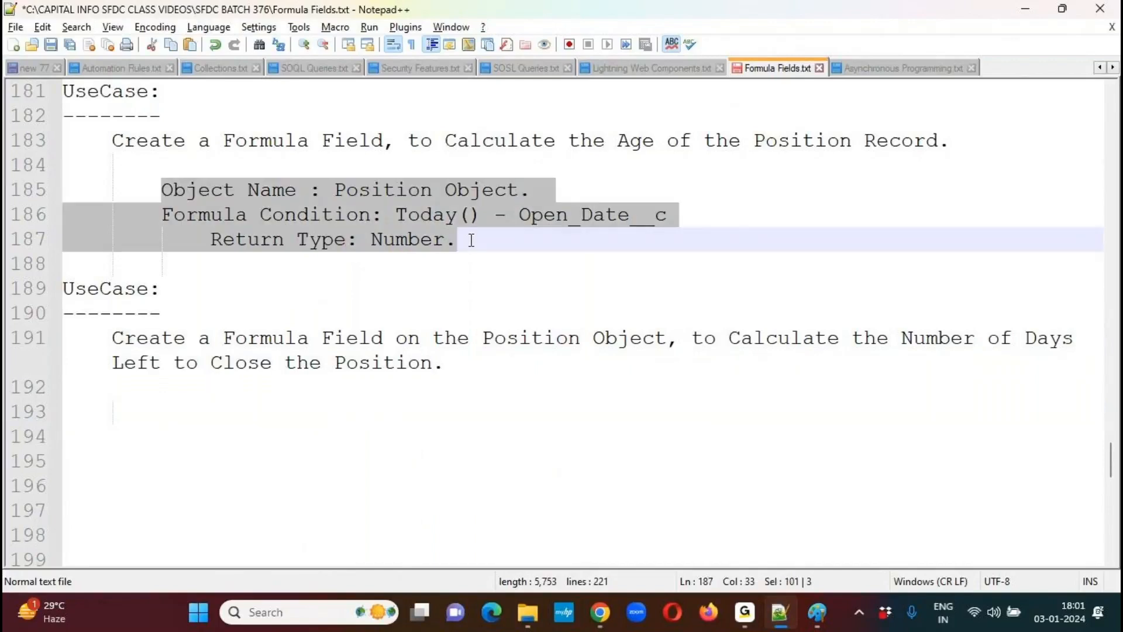
left_click(158, 403)
key("ctrl+v")
Clear the values after Object Name, Formula Condition and Return Type in the copied lines and save the file
left_click_drag(334, 412, 568, 412)
key("Delete")
left_click_drag(395, 437, 712, 439)
key("Delete")
left_click_drag(371, 462, 542, 464)
key("Delete")
left_click(416, 424)
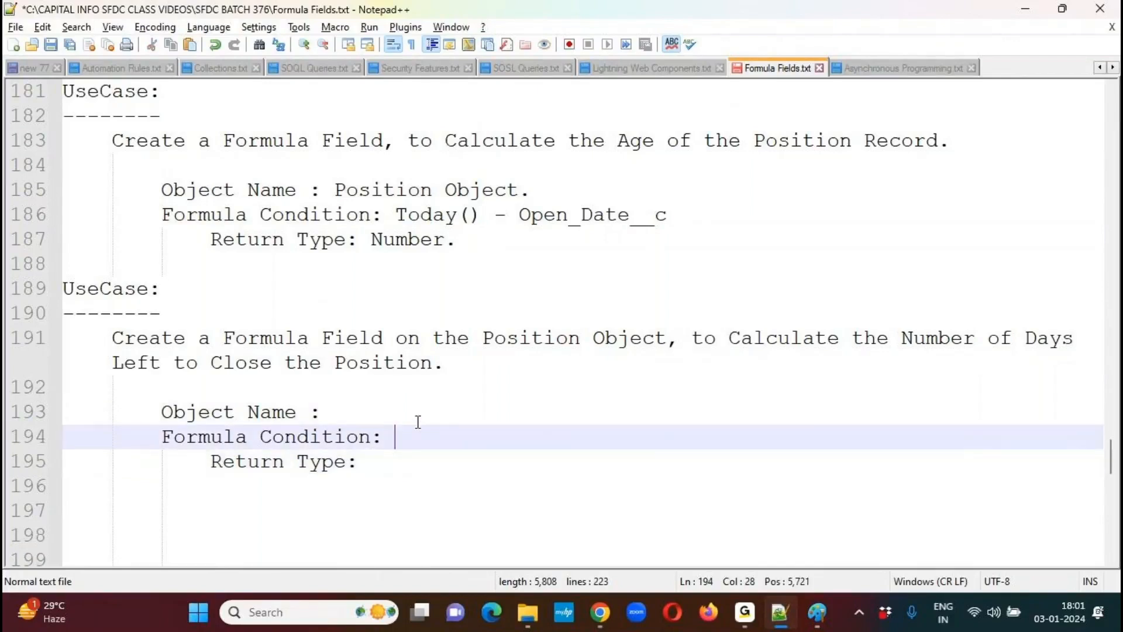
key("ctrl+s")
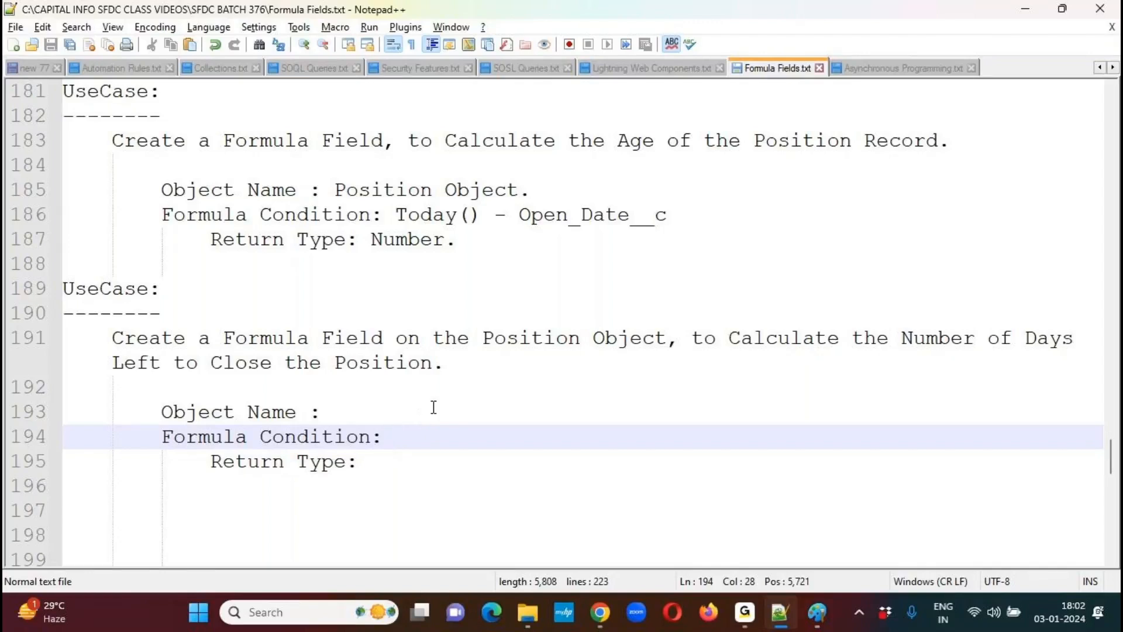
Switch to the Salesforce Senior Developer record in Chrome and examine its Open Date and Milestone Date under Milestone Details
mouse_move(599, 612)
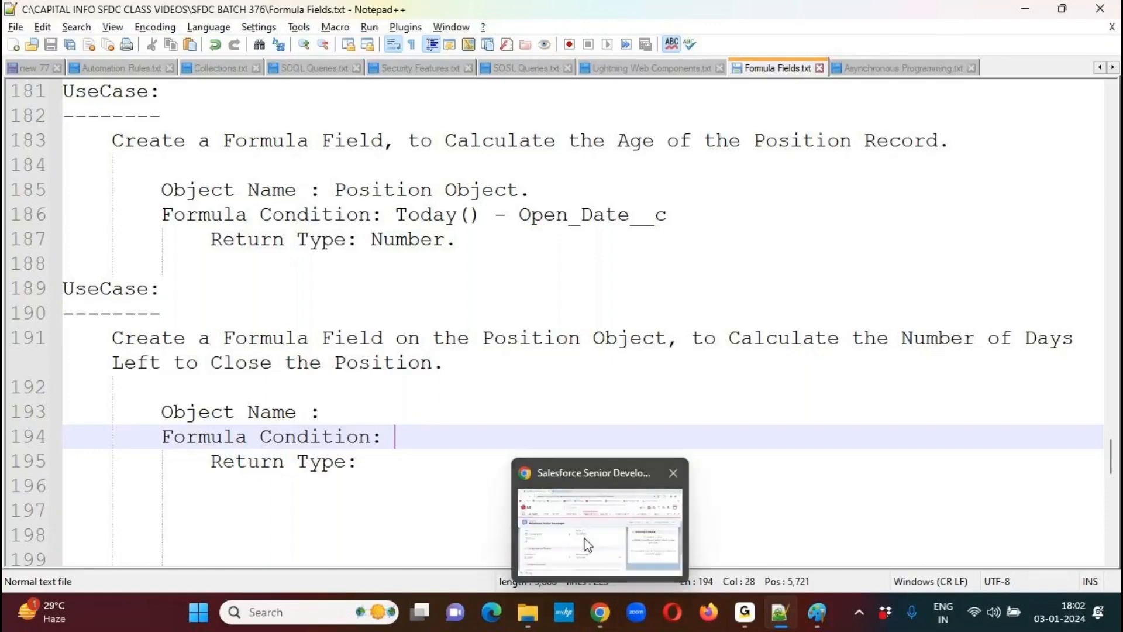
left_click(587, 475)
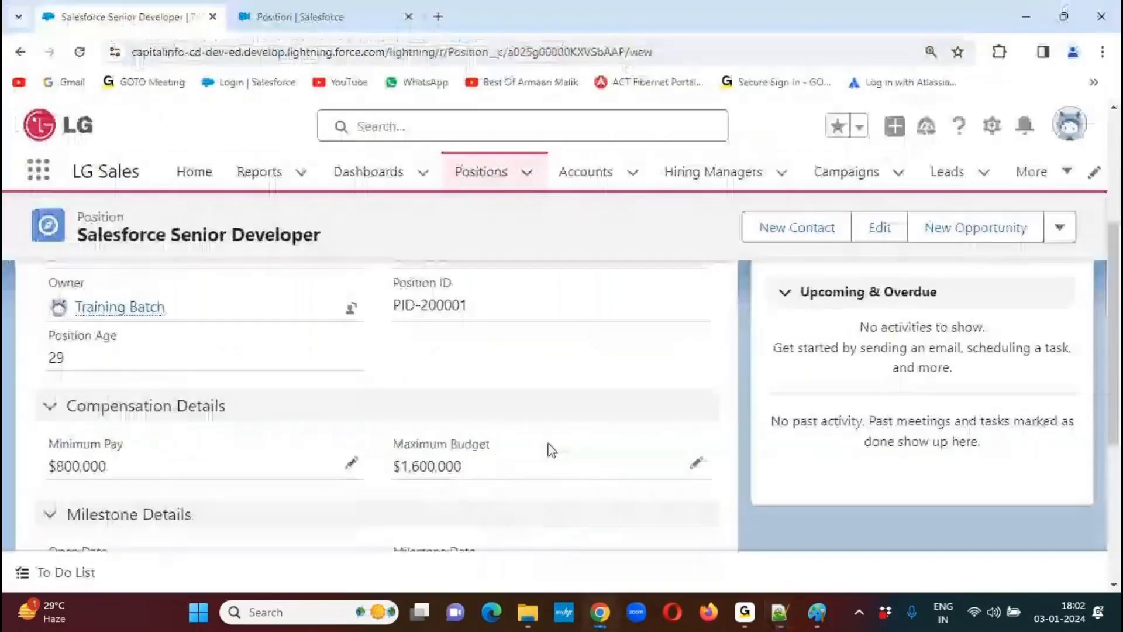
left_click(580, 25)
left_click(570, 36)
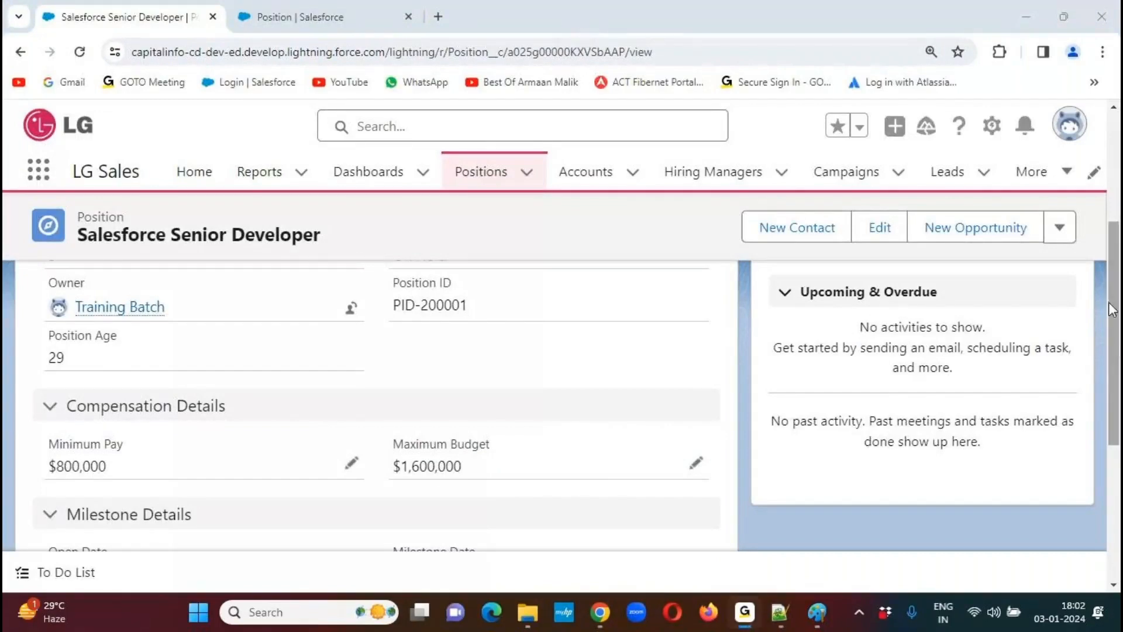
left_click_drag(1113, 309, 1112, 357)
scroll(1112, 357, "down", 1)
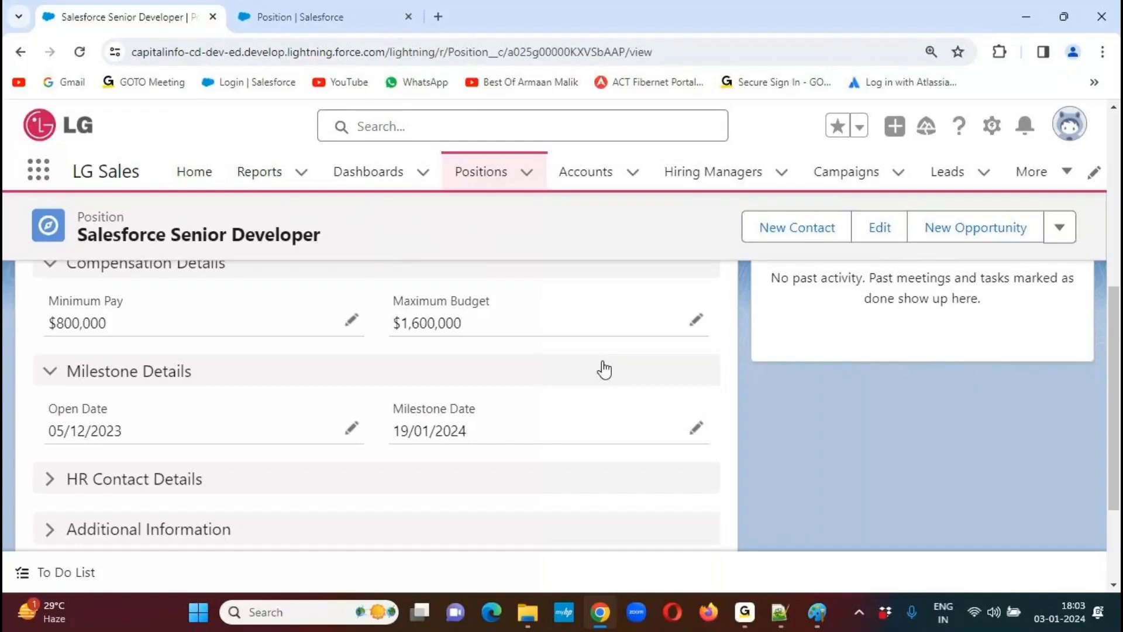
Return to the Notepad++ notes and fill in "Position Object." as the new use case's Object Name
left_click(777, 614)
left_click(390, 416)
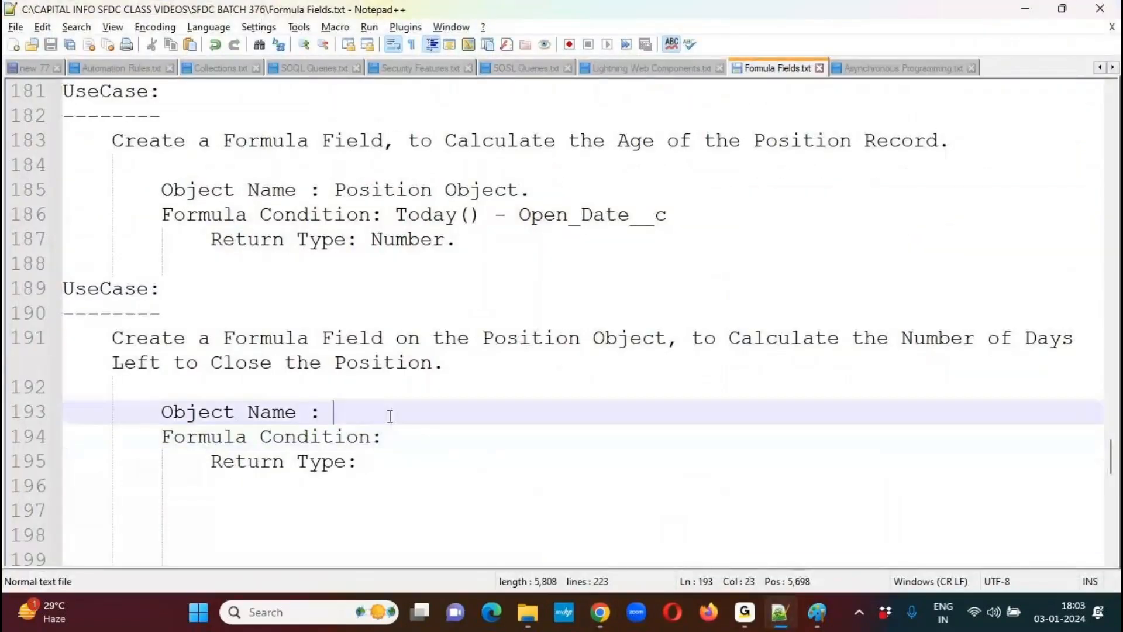
type("Position")
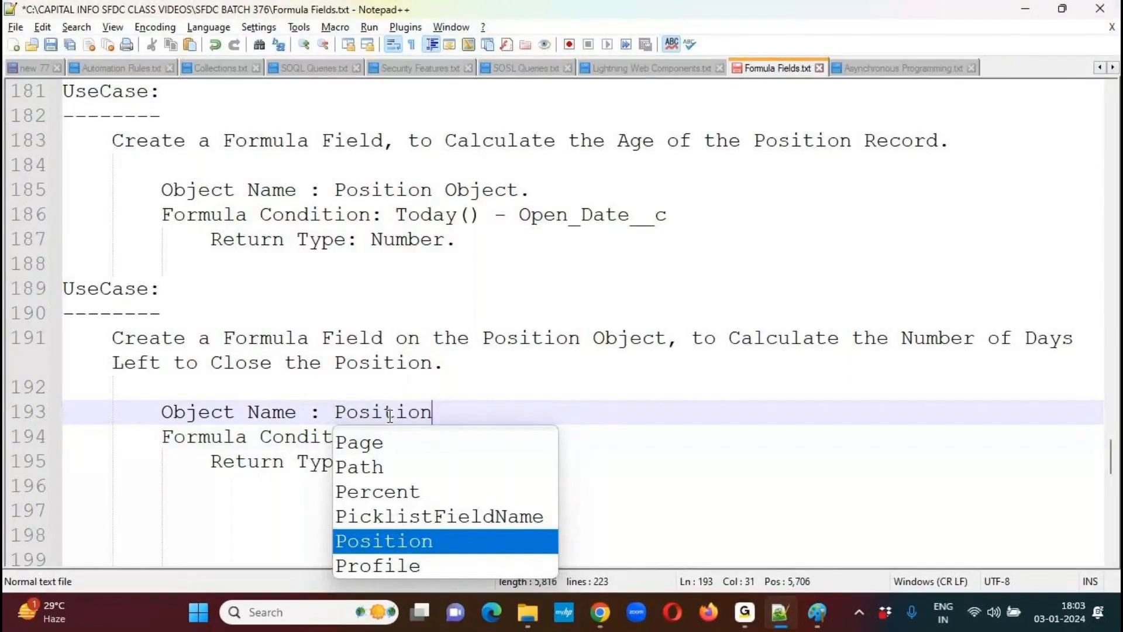
type(" Object.")
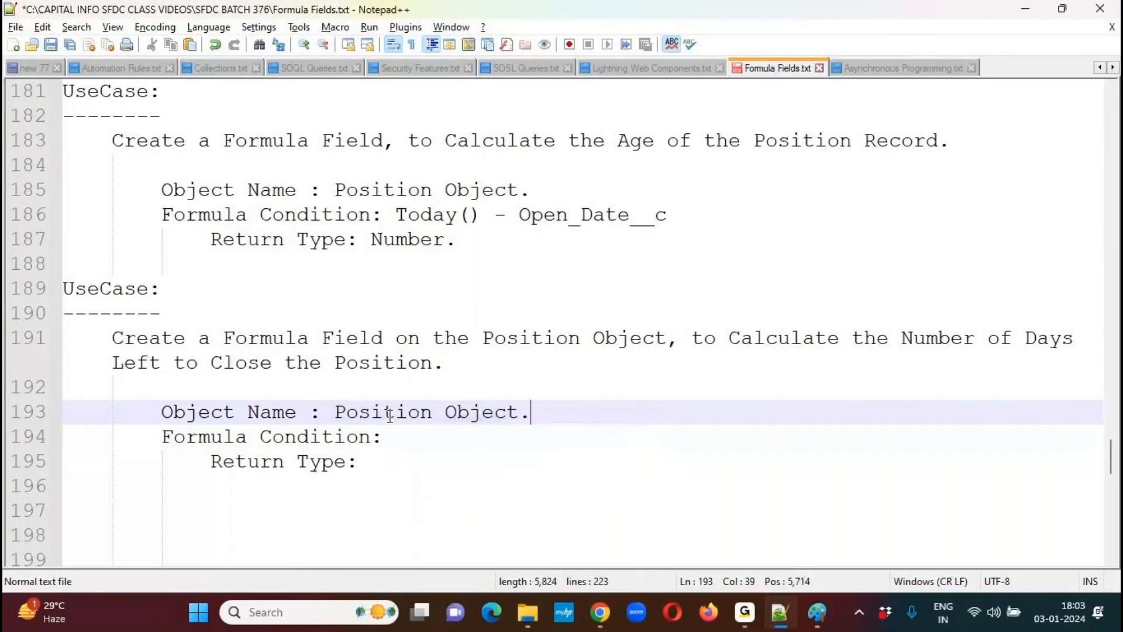
Fill in the new use case's Formula Condition as "Milestone_Date__c - Today()"
left_click(439, 441)
type("Mile")
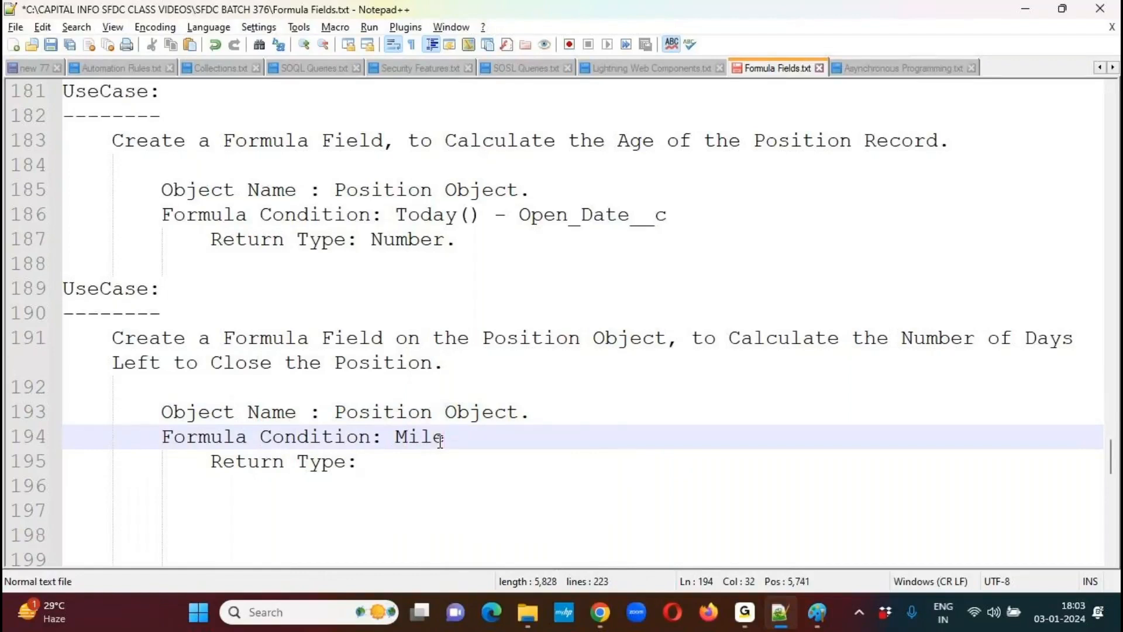
type("stone_Date__")
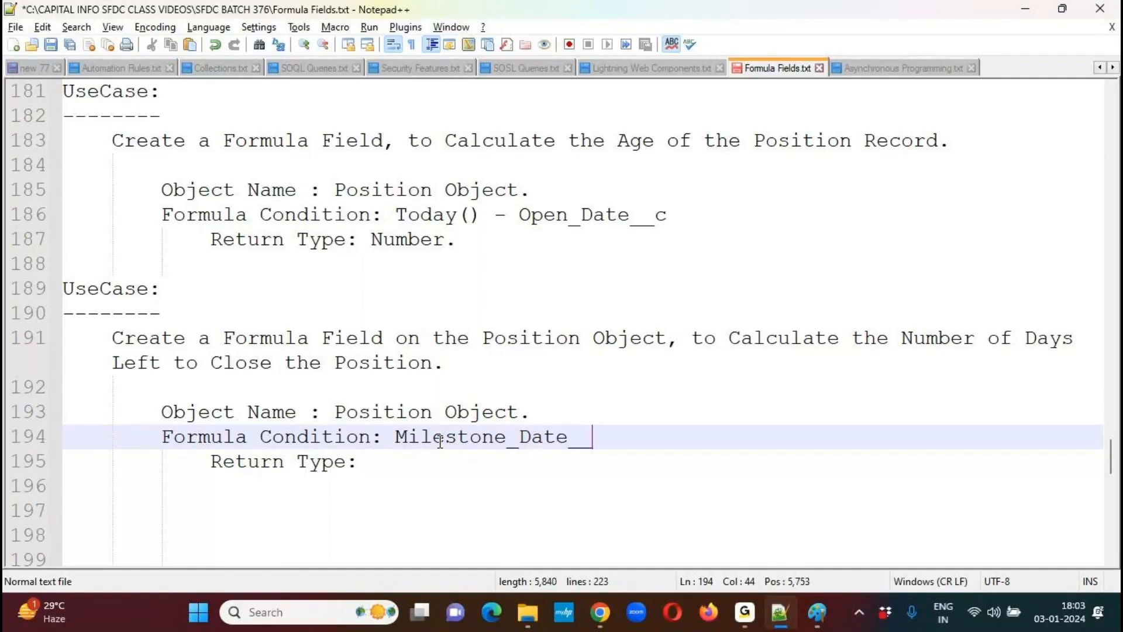
type("c - Today")
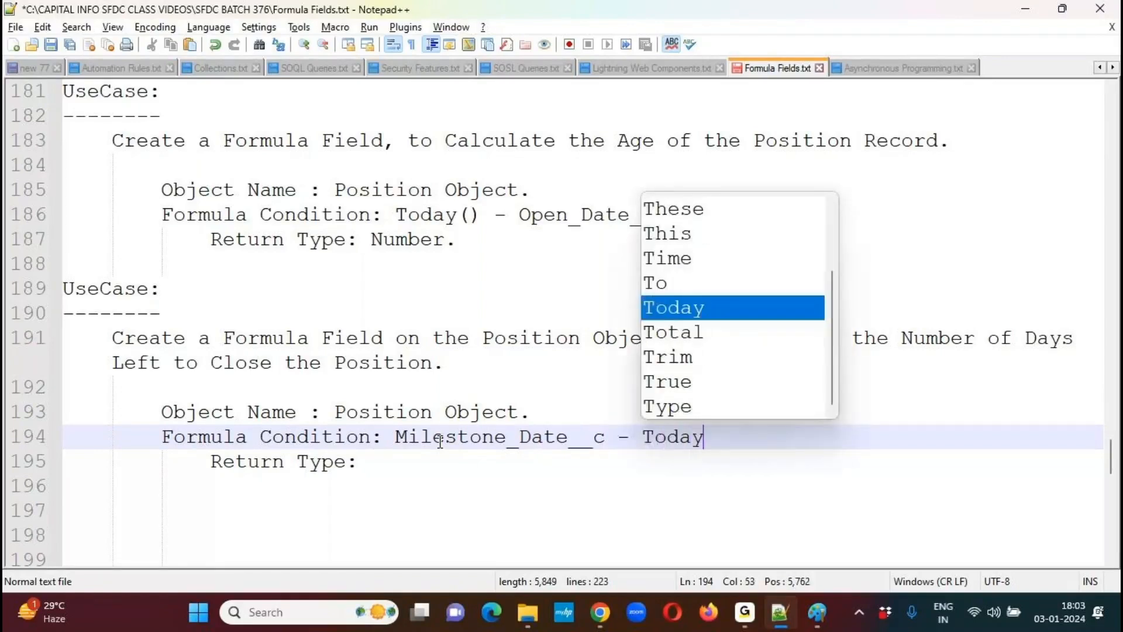
type("()")
Fill in "Number." as the new use case's Return Type, add blank space below it and save the file
key("Down")
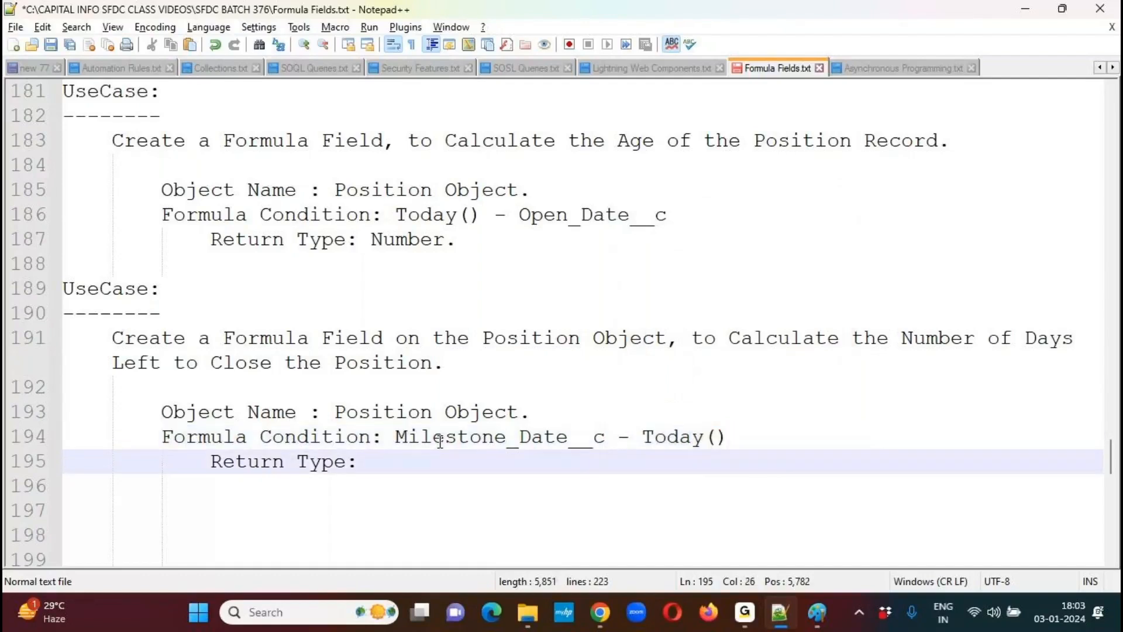
type("Num")
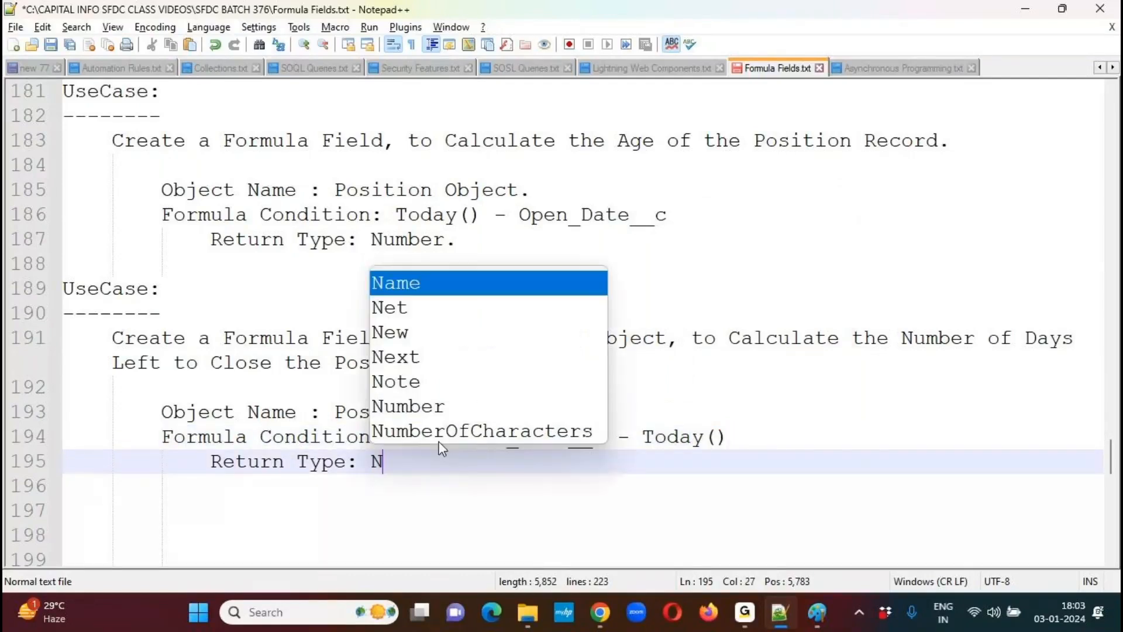
key("Return")
type(".")
key("Return")
key("Return")
key("BackSpace")
key("BackSpace")
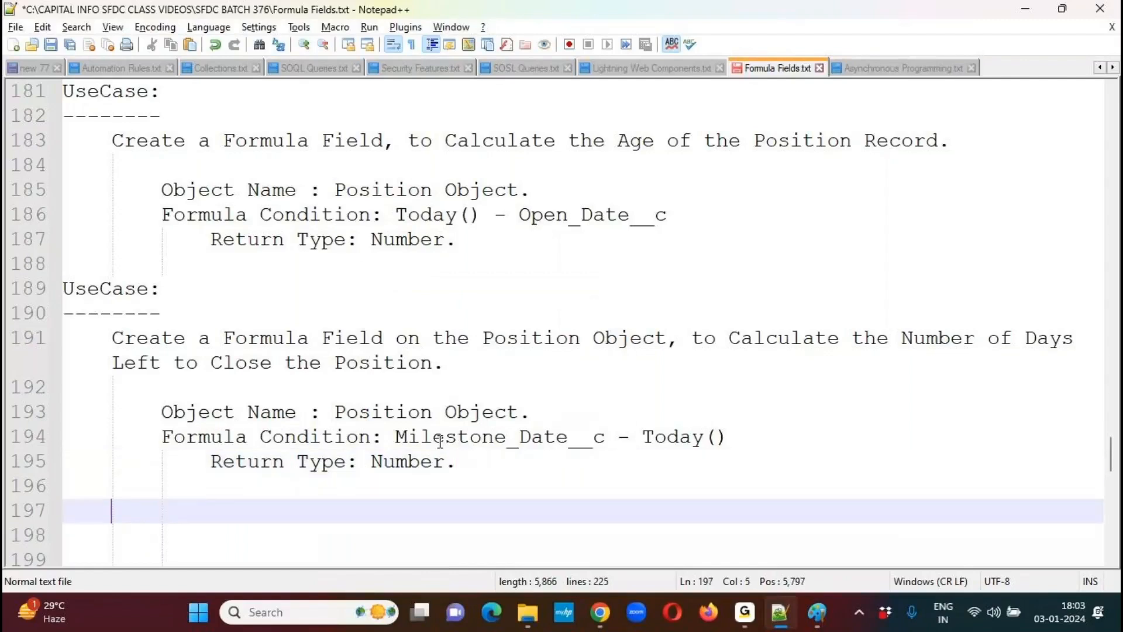
key("ctrl+s")
key("BackSpace")
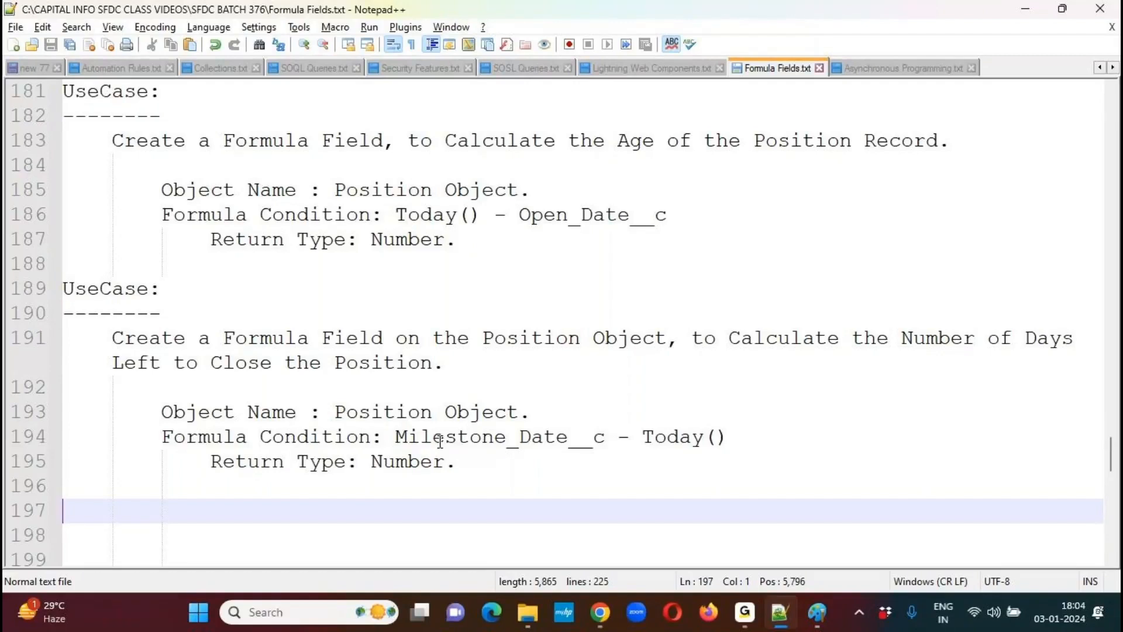
left_click(866, 30)
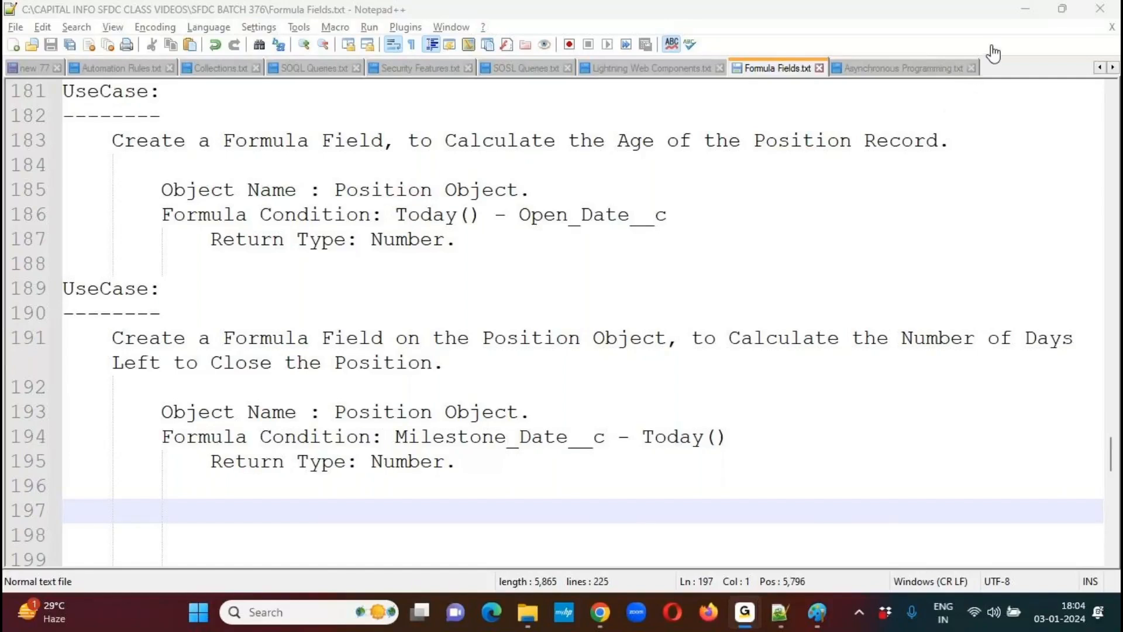
left_click(296, 479)
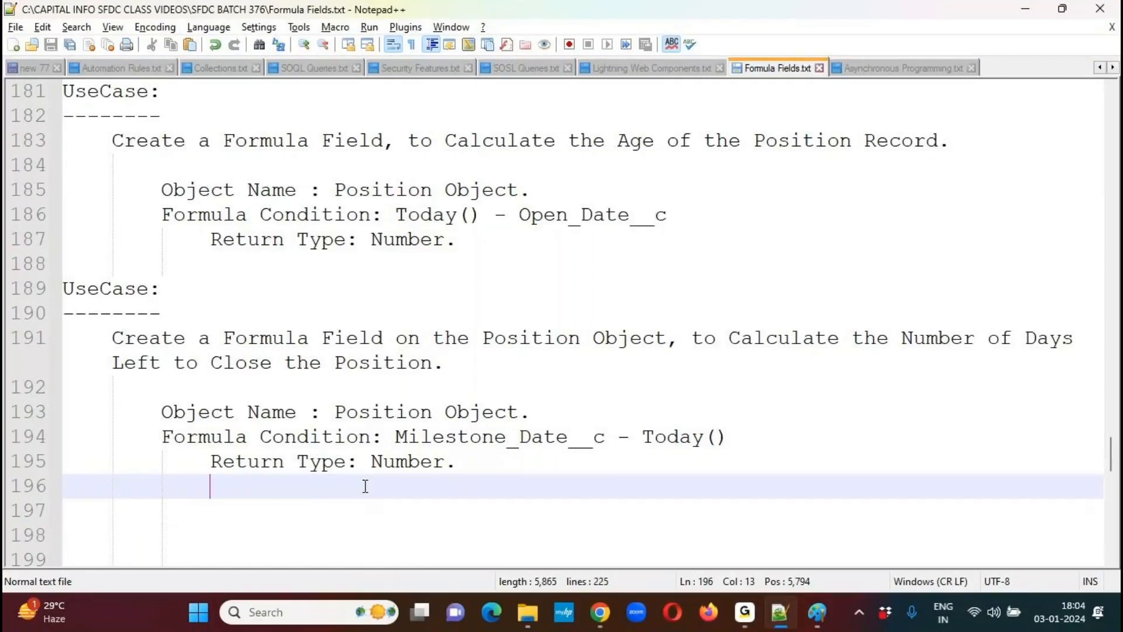
left_click(135, 501)
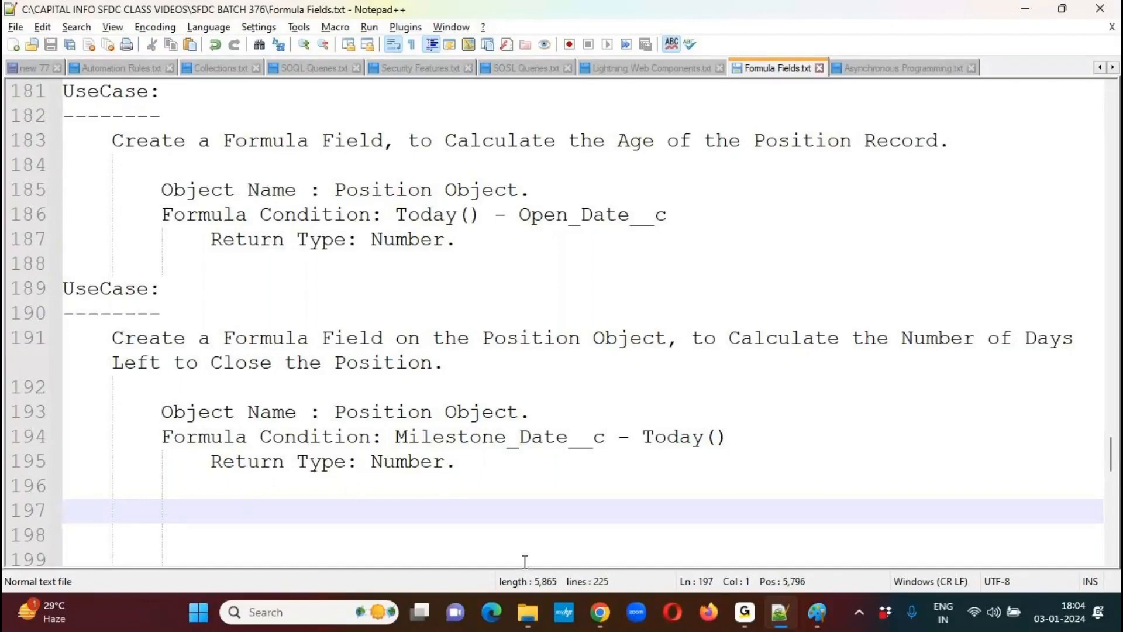
Switch to Chrome and start a new custom field in the Position object's Fields & Relationships setup
left_click(600, 612)
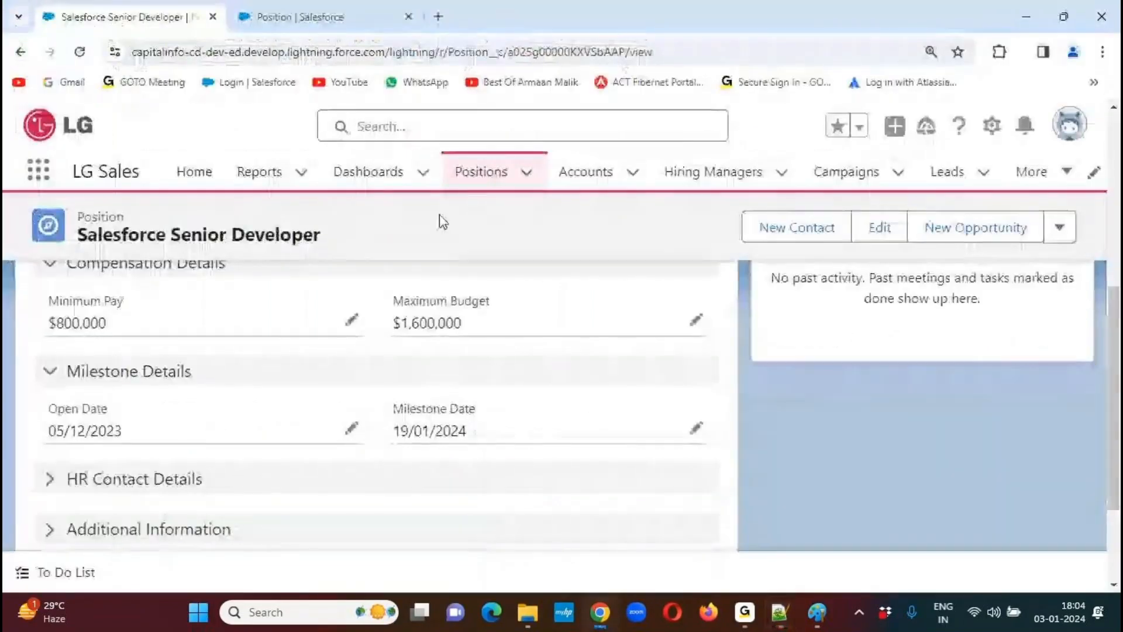
scroll(443, 222, "up", 6)
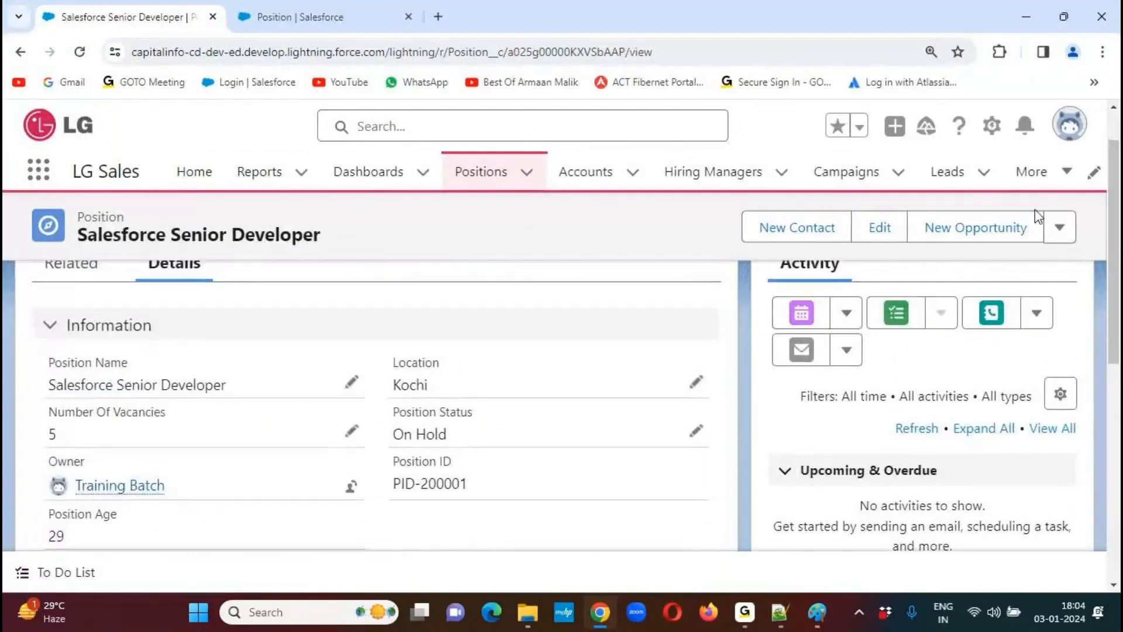
left_click_drag(270, 23, 395, 19)
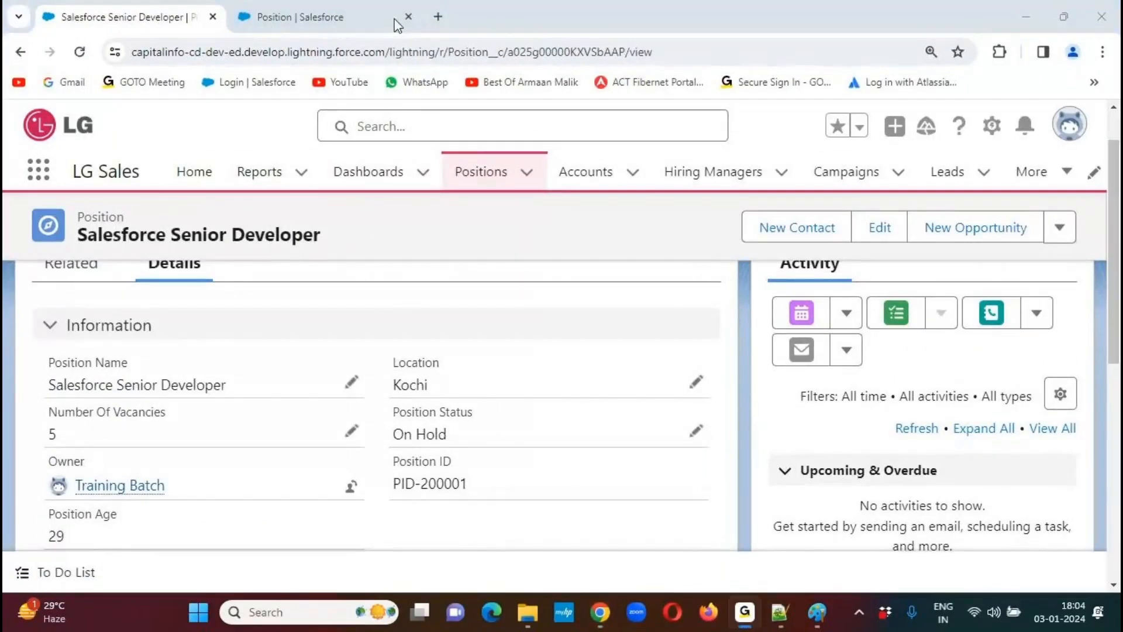
left_click(394, 24)
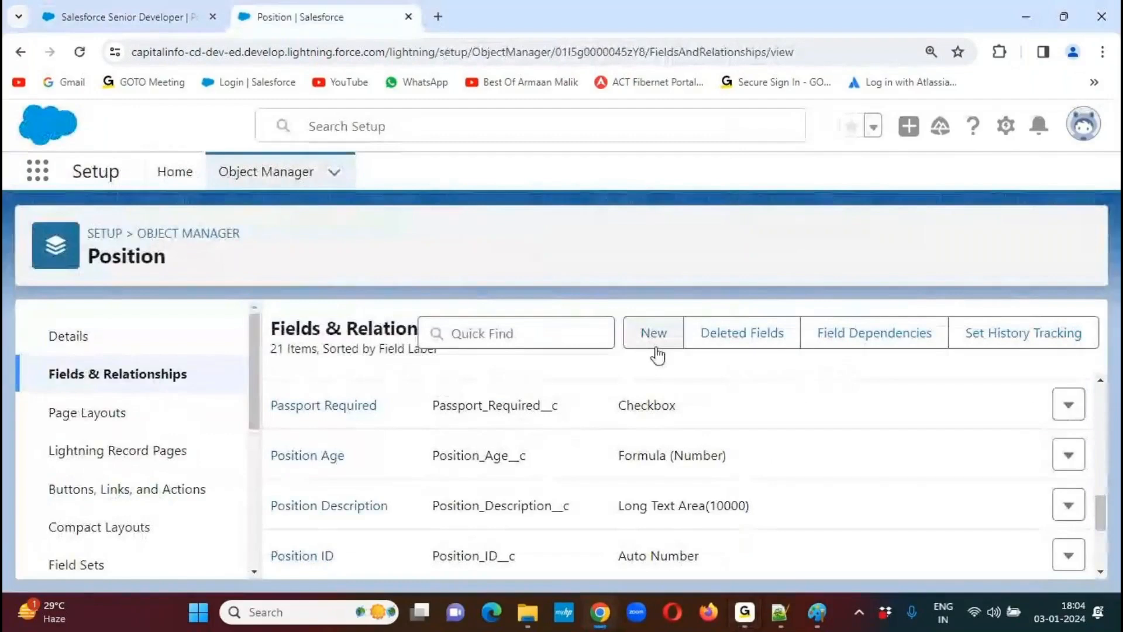
left_click(652, 331)
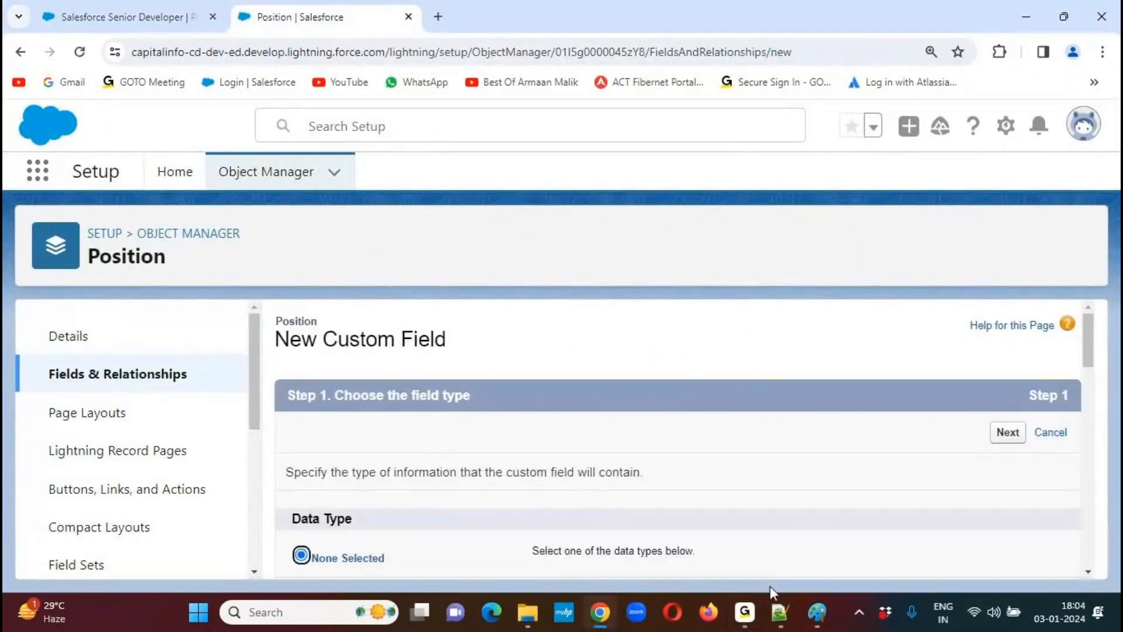
Switch to the Notepad++ notes and copy "Number of Days Left" from the new use case's description
mouse_move(775, 615)
left_click(778, 614)
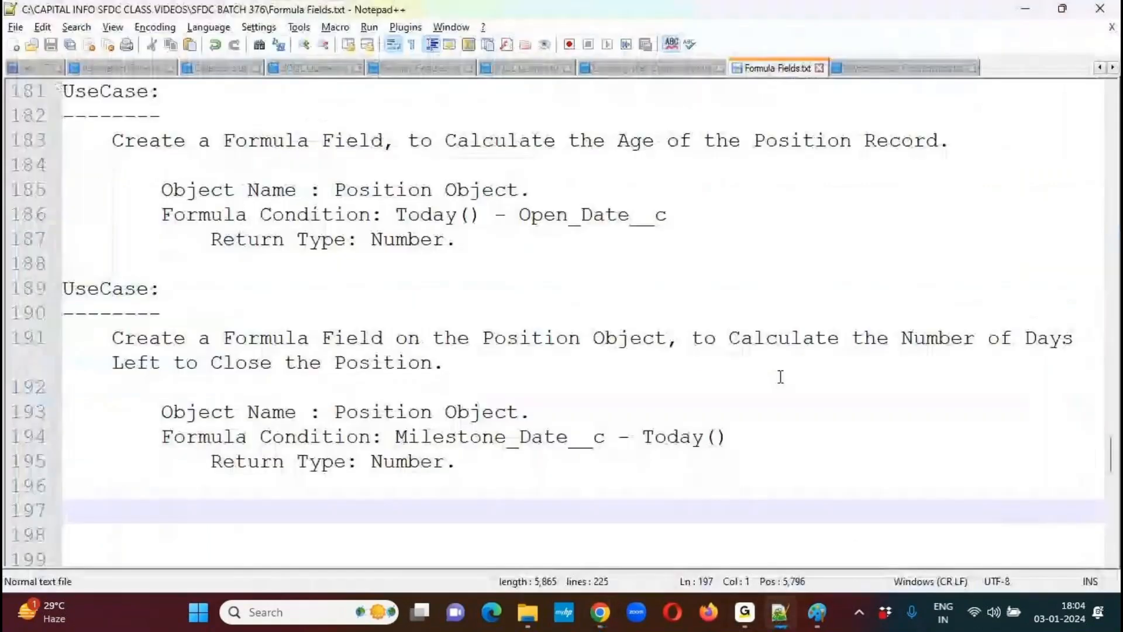
left_click_drag(901, 338, 163, 363)
key("ctrl+c")
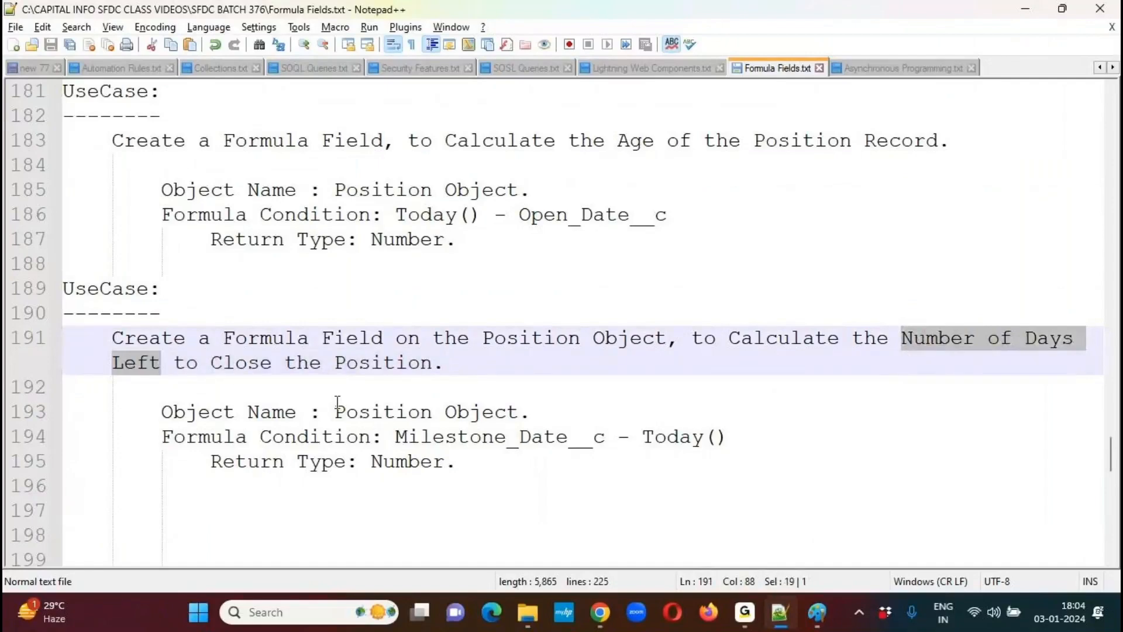
Return to the new custom field in Chrome, choose Formula as its data type and continue to the output type
key("alt+Tab")
left_click_drag(1089, 335, 1090, 381)
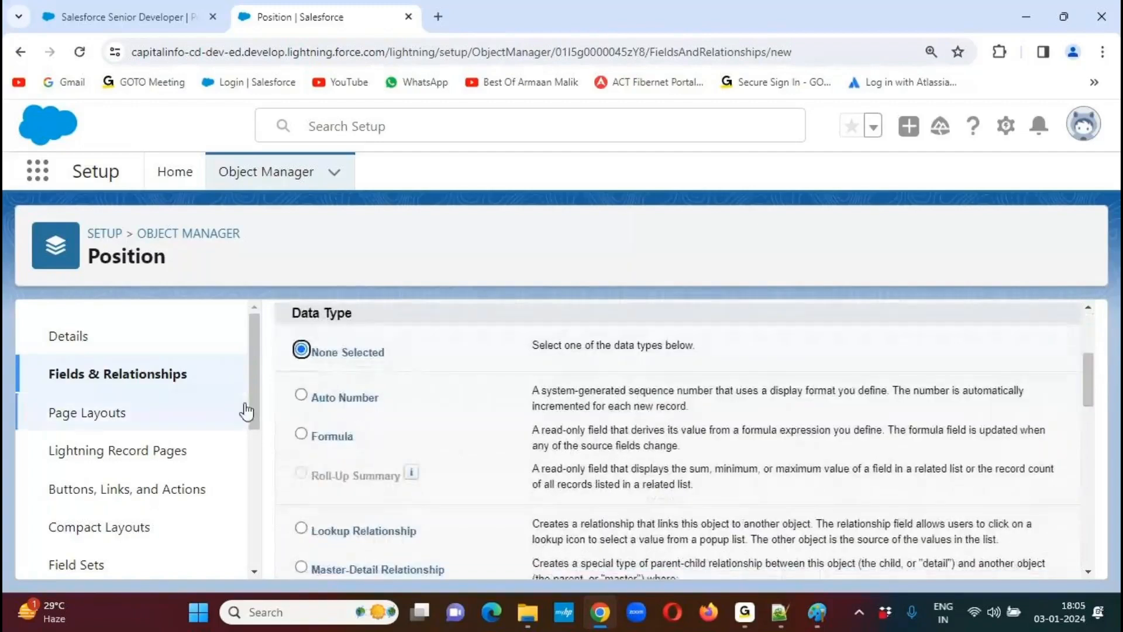
left_click(301, 396)
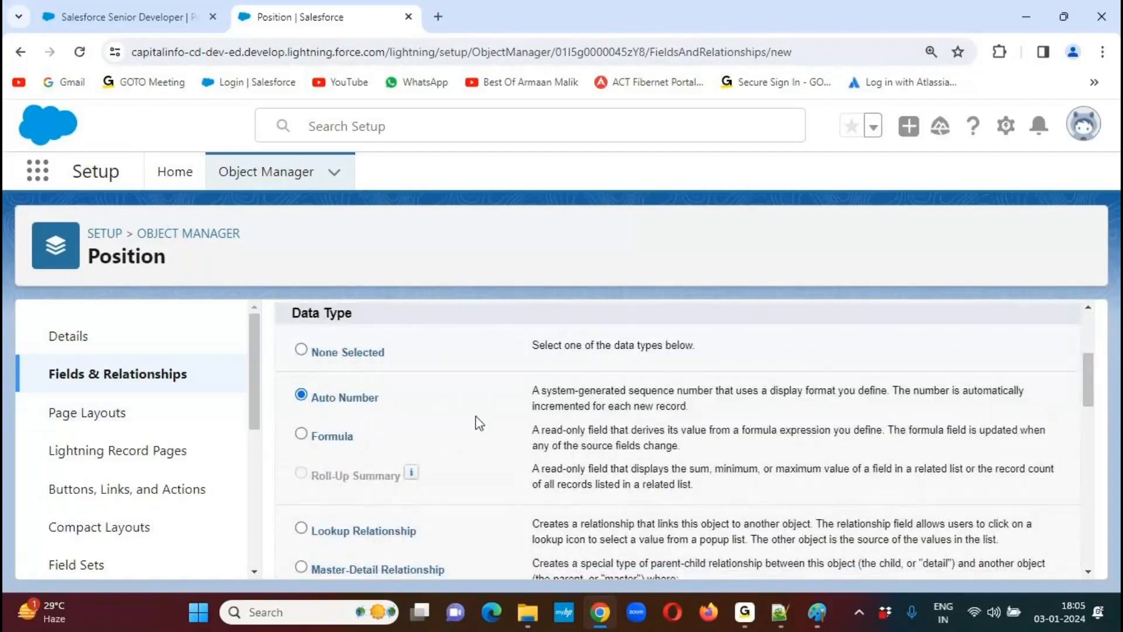
left_click(301, 433)
left_click_drag(1087, 378, 1087, 355)
left_click(996, 374)
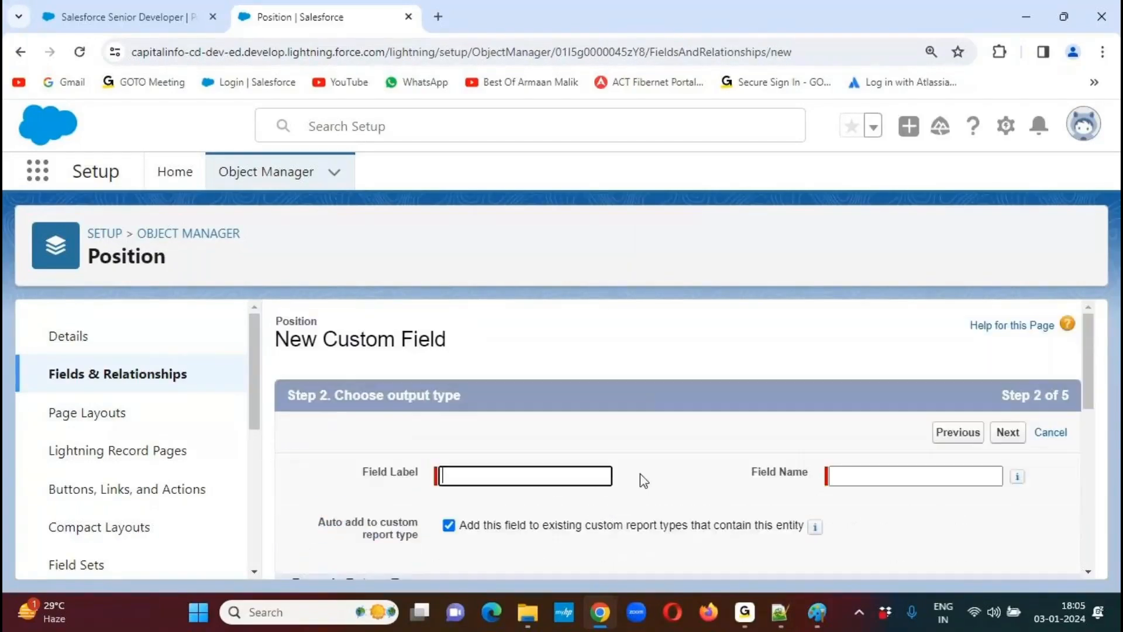
Label the field "Number of Days Left", let its field name fill in, and choose Number as the formula return type
key("ctrl+v")
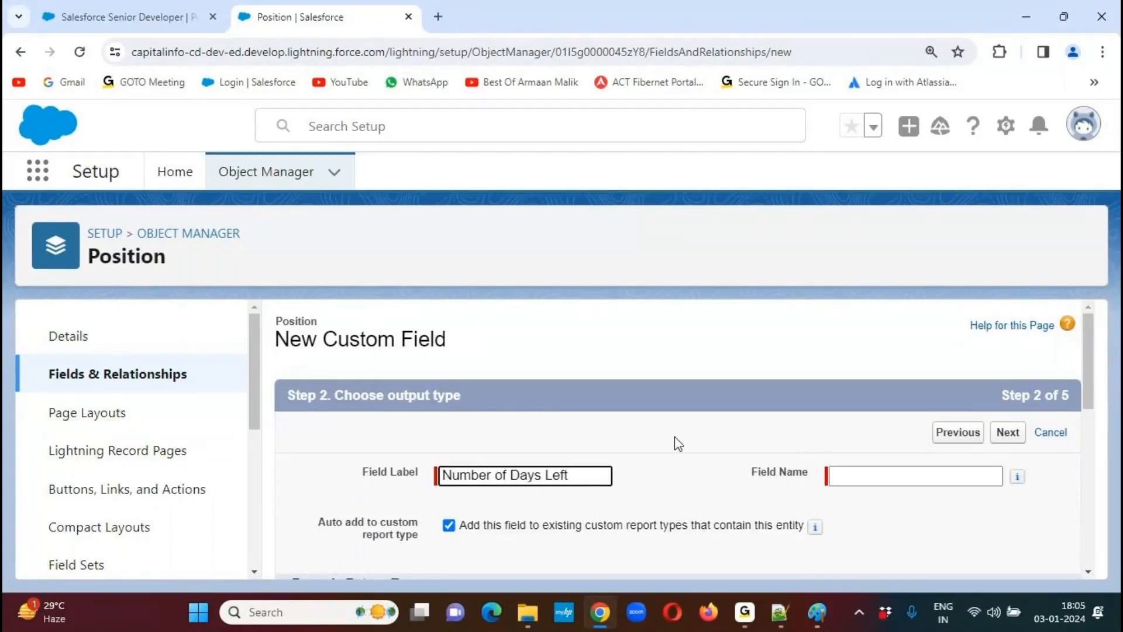
left_click(693, 433)
scroll(1084, 377, "down", 5)
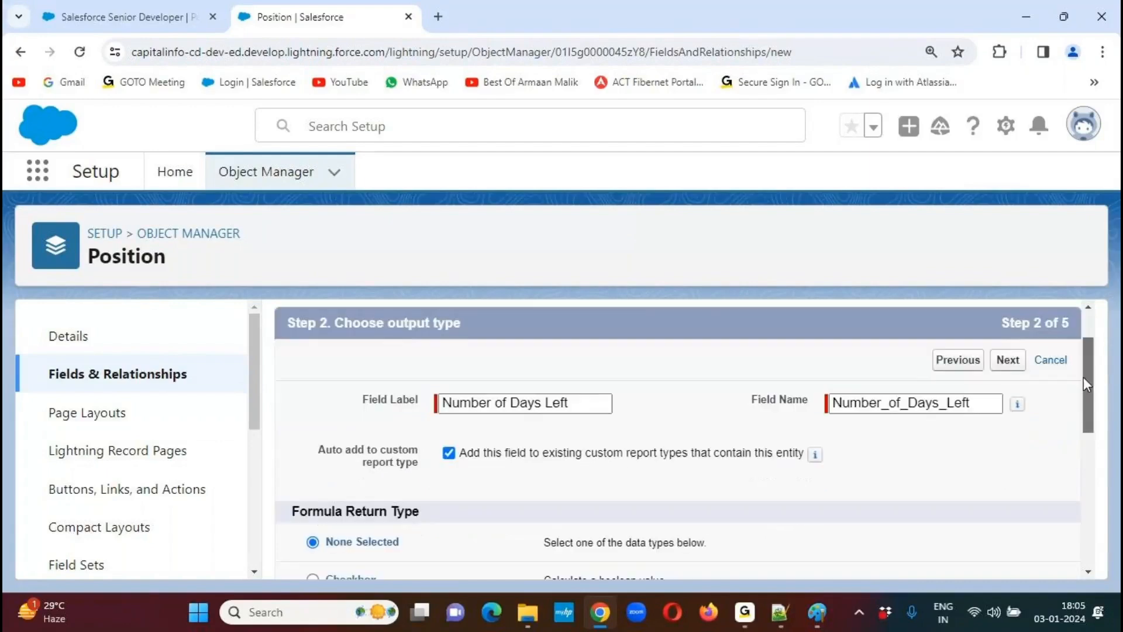
scroll(1071, 450, "down", 3)
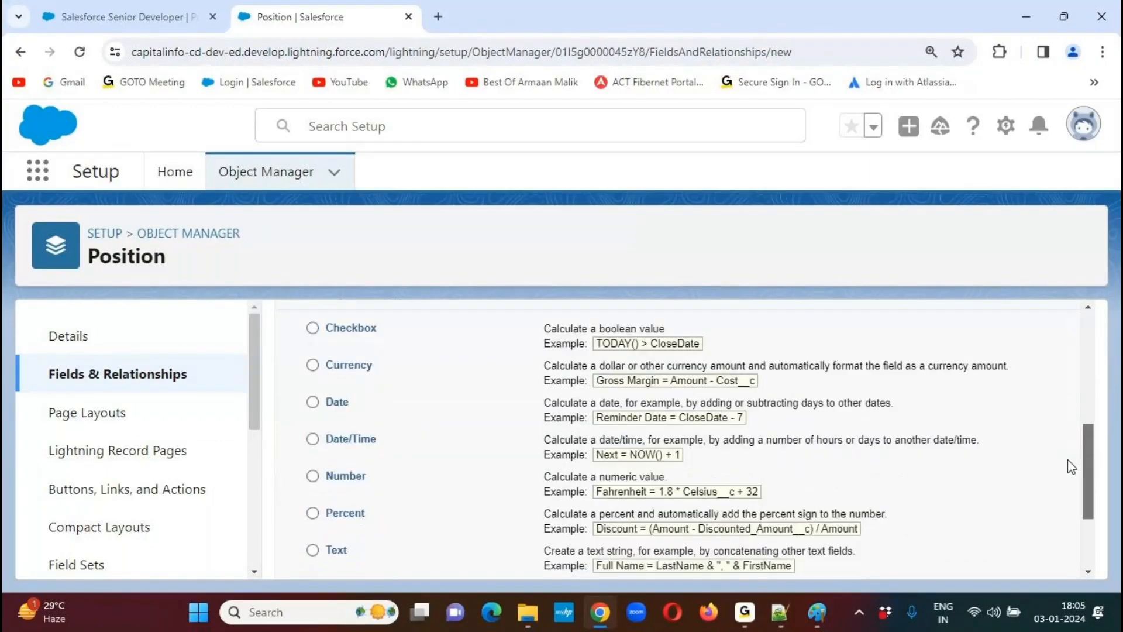
left_click(313, 438)
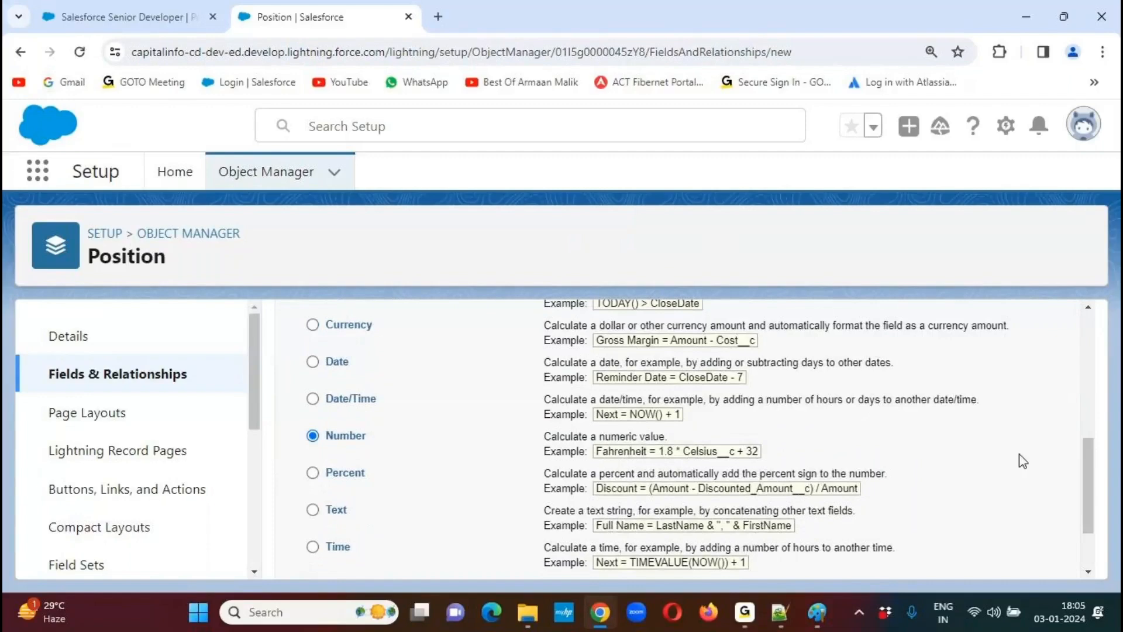
Set the formula field's decimal places to 0 and continue to the formula entry
left_click_drag(1092, 462, 1087, 489)
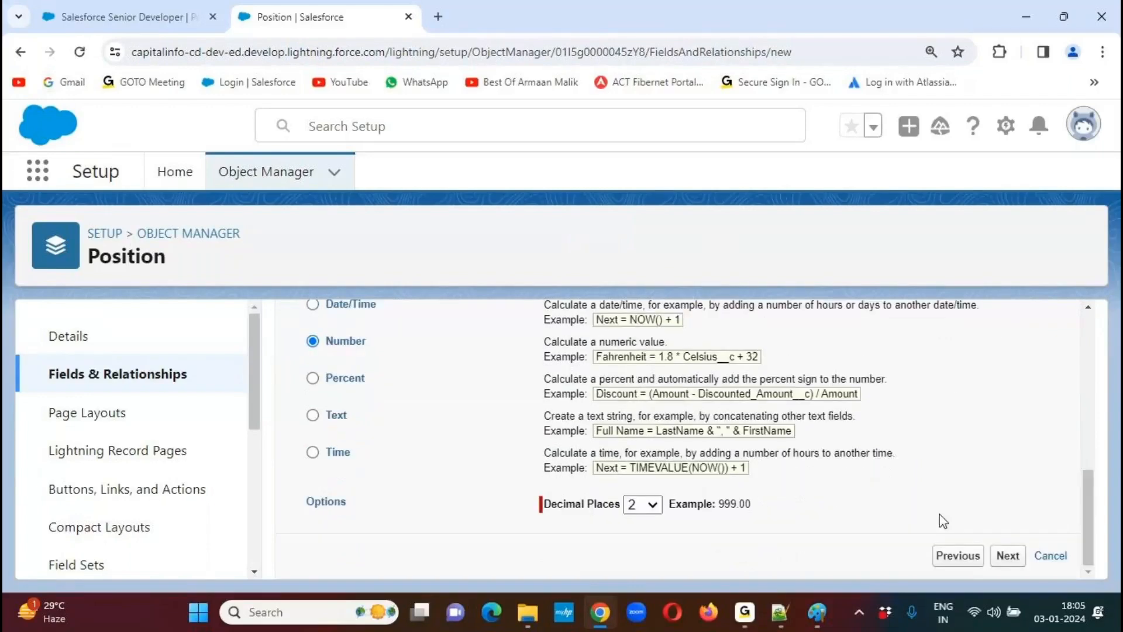
left_click(643, 504)
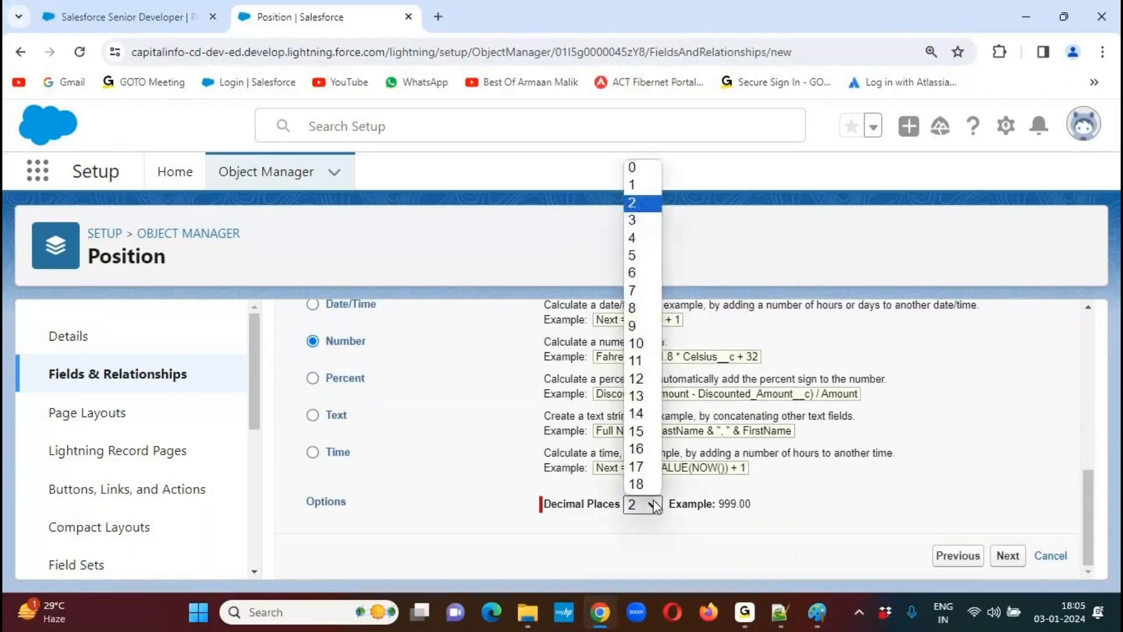
left_click(643, 168)
left_click(1019, 450)
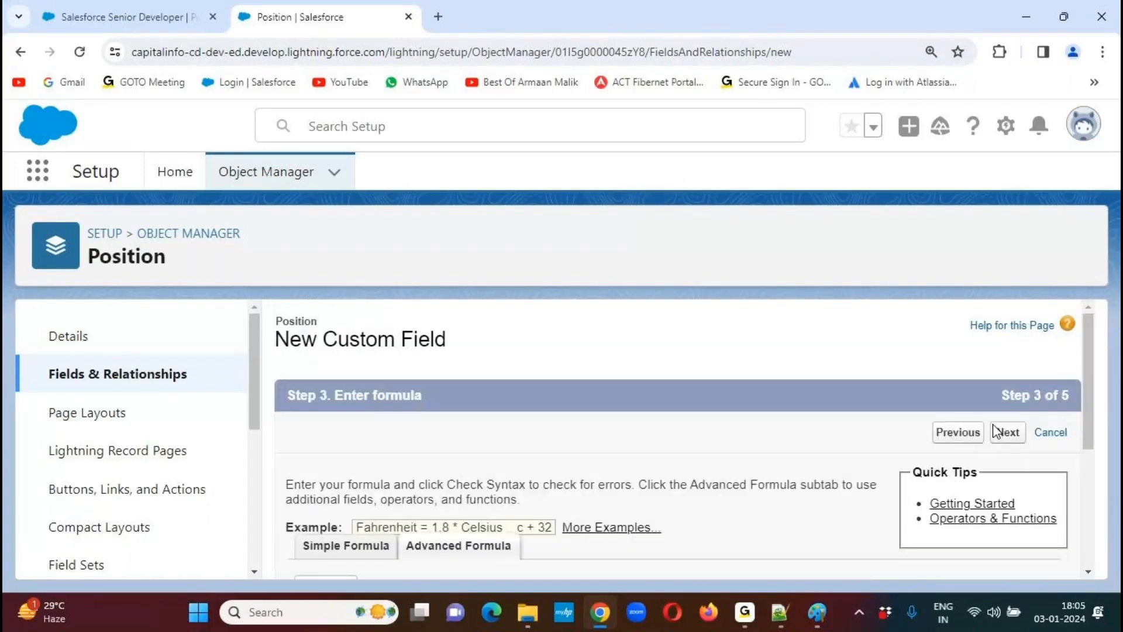
Insert the Position object's Milestone Date field into the advanced formula
scroll(1088, 401, "down", 1)
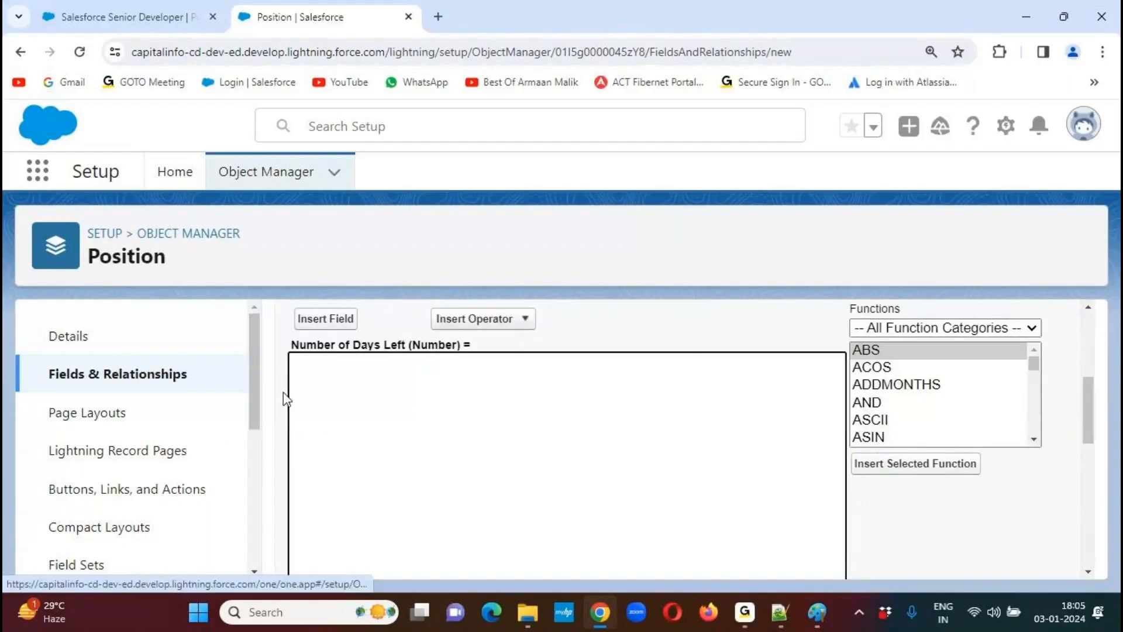
left_click(338, 322)
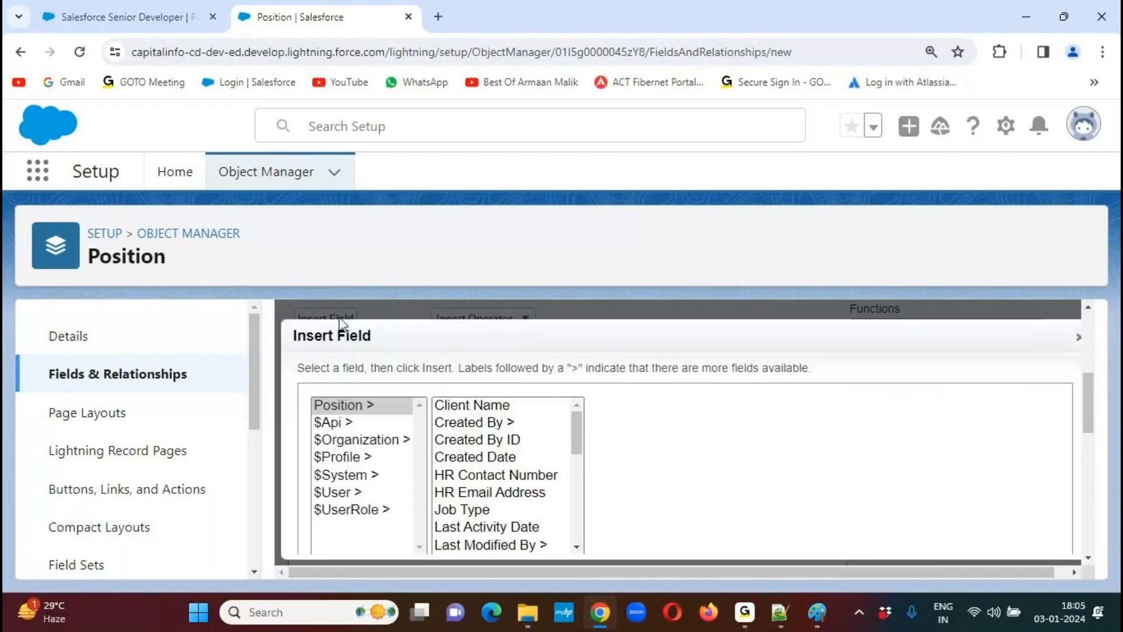
left_click(576, 547)
scroll(577, 546, "down", 3)
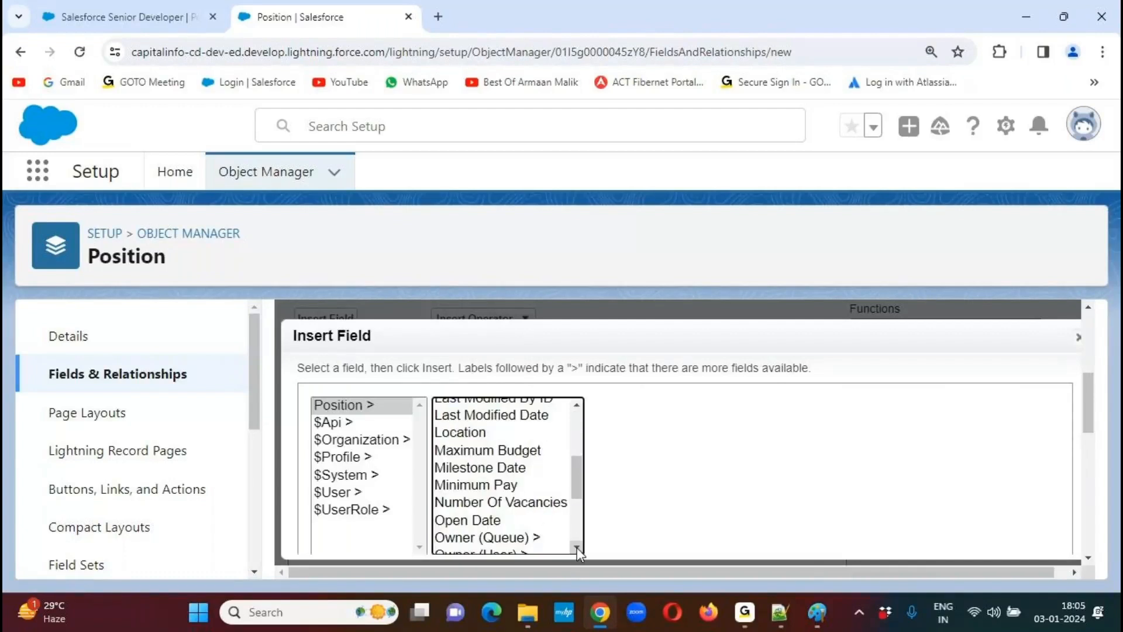
left_click(490, 467)
left_click(670, 514)
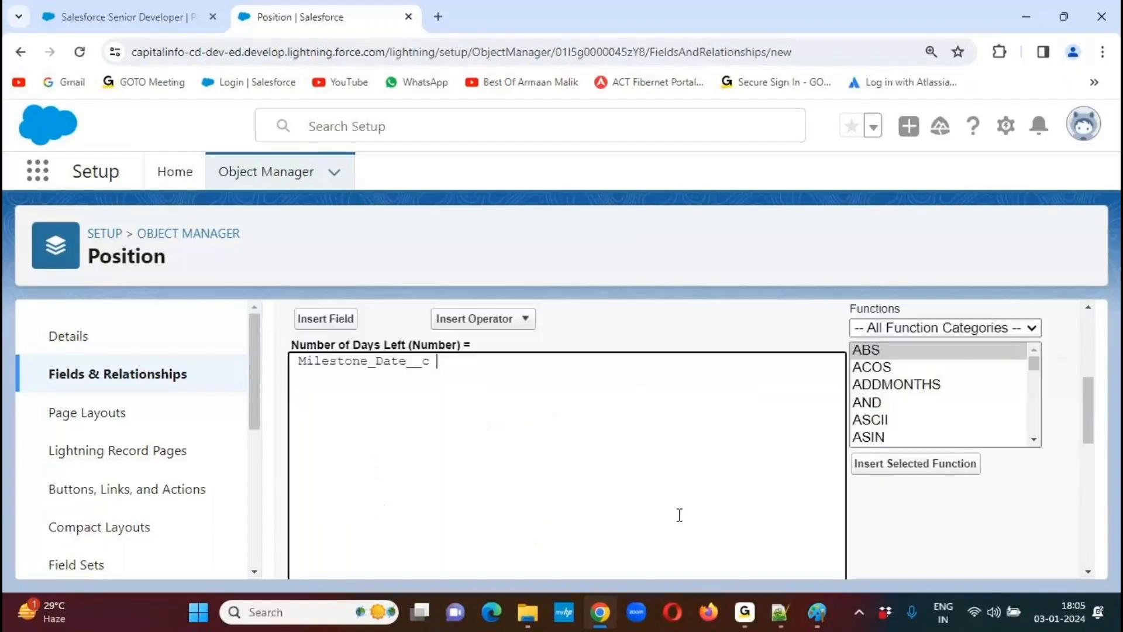
Complete the formula by subtracting the TODAY() function from Milestone_Date__c
left_click(526, 319)
left_click(475, 362)
left_click(879, 390)
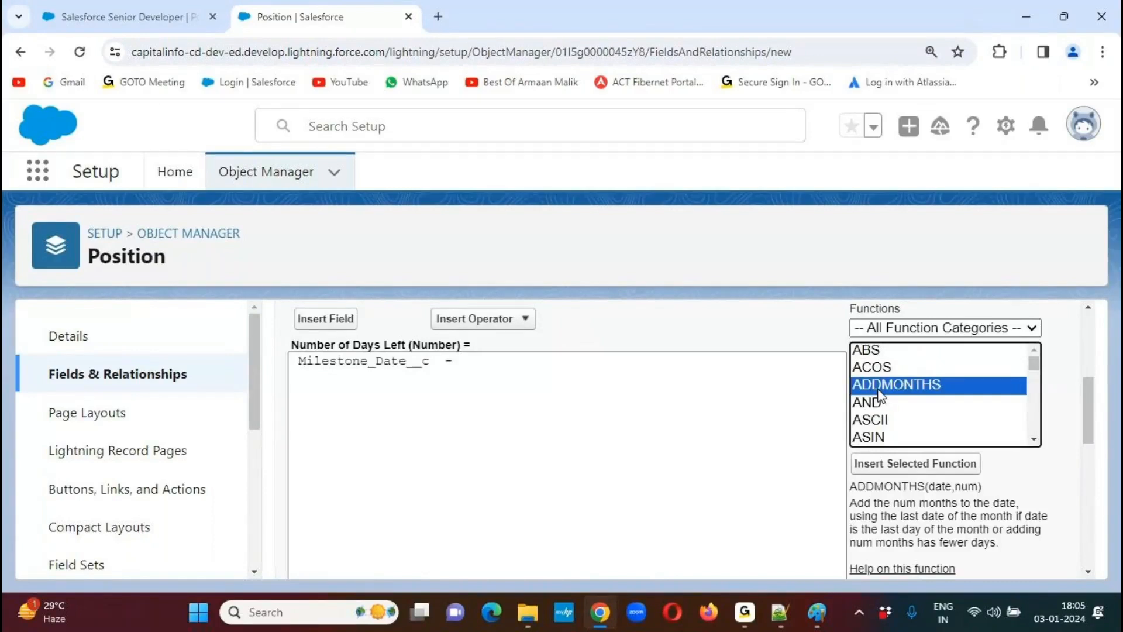
type("to")
left_click(897, 469)
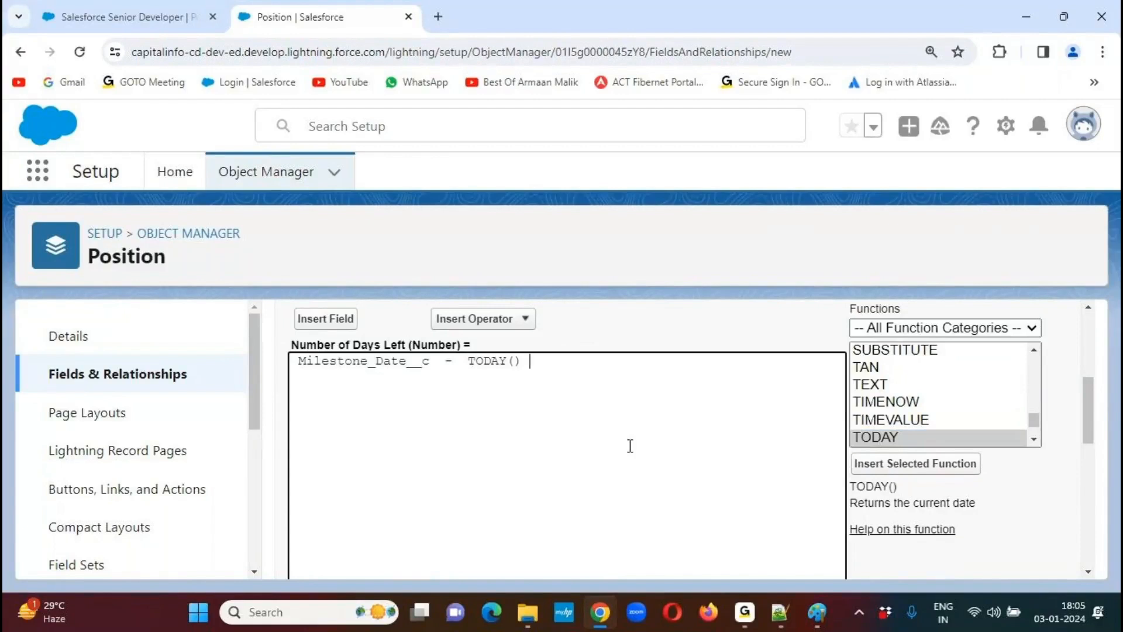
left_click_drag(1085, 386, 1078, 538)
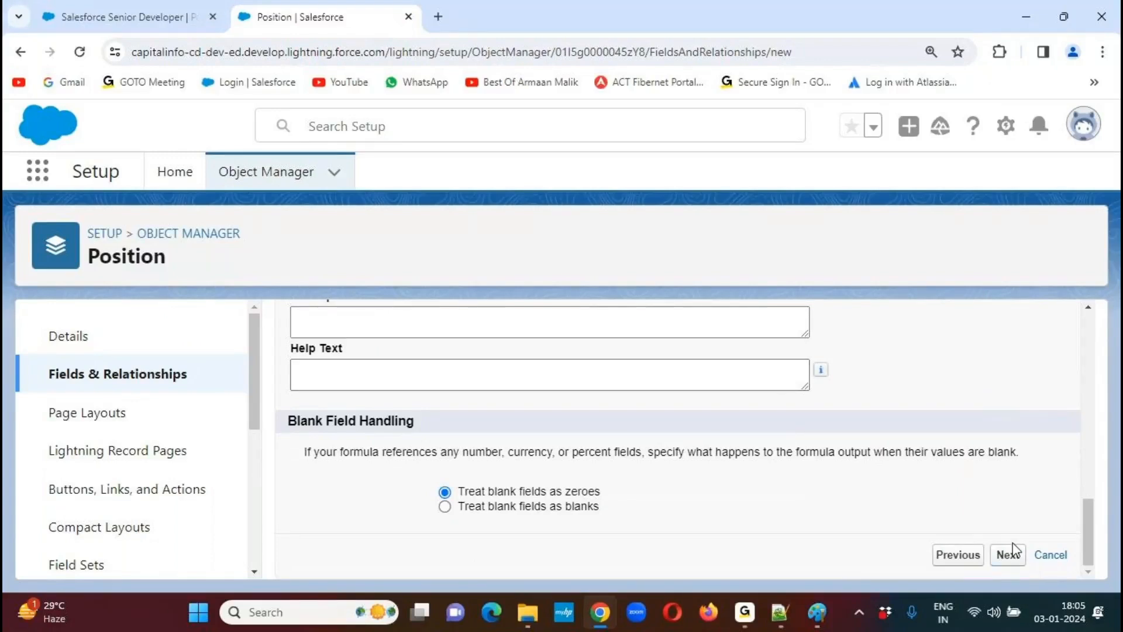
left_click_drag(1092, 537, 1082, 400)
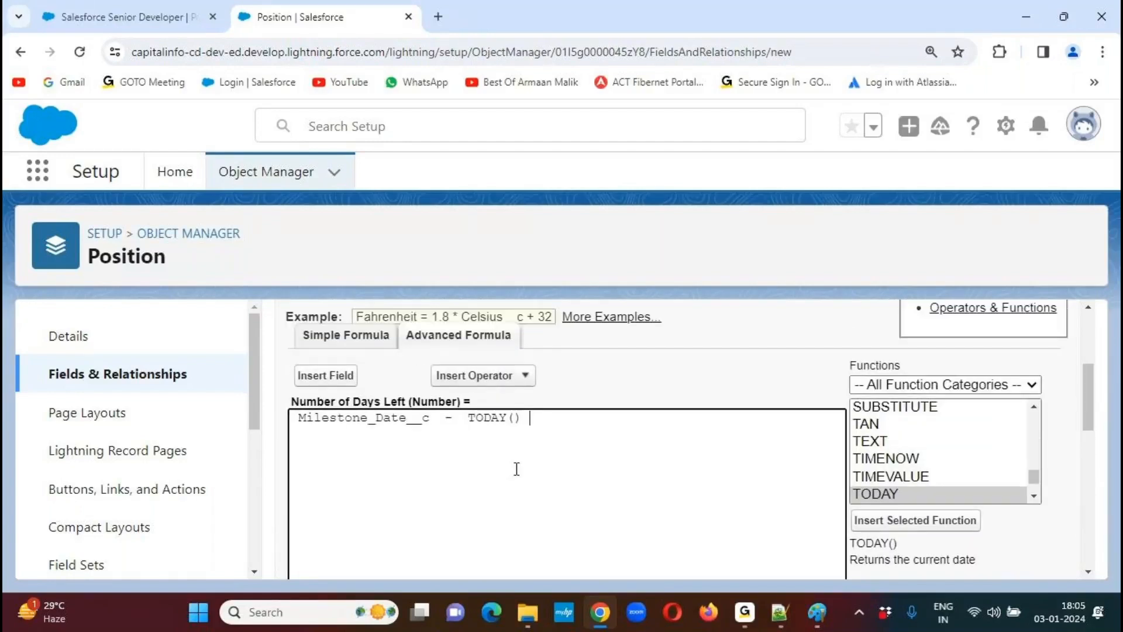
Remove the closing parenthesis from TODAY() in the formula, try to continue, and review the syntax check
left_click(538, 423)
left_click(645, 376)
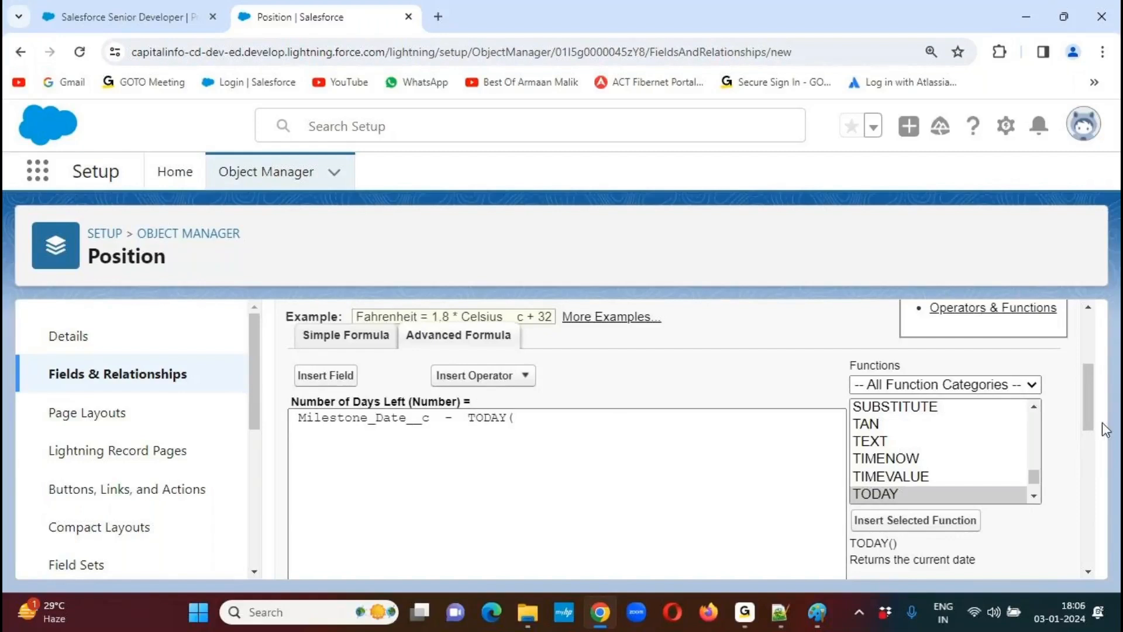
left_click_drag(1087, 390, 1069, 550)
left_click(1009, 560)
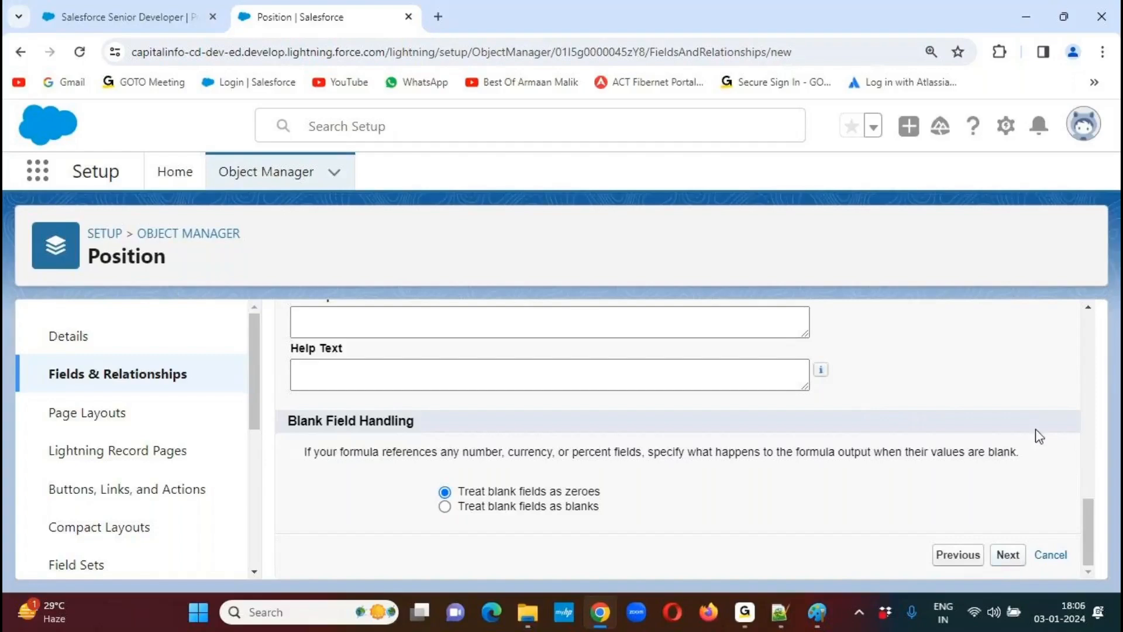
scroll(1021, 380, "down", 3)
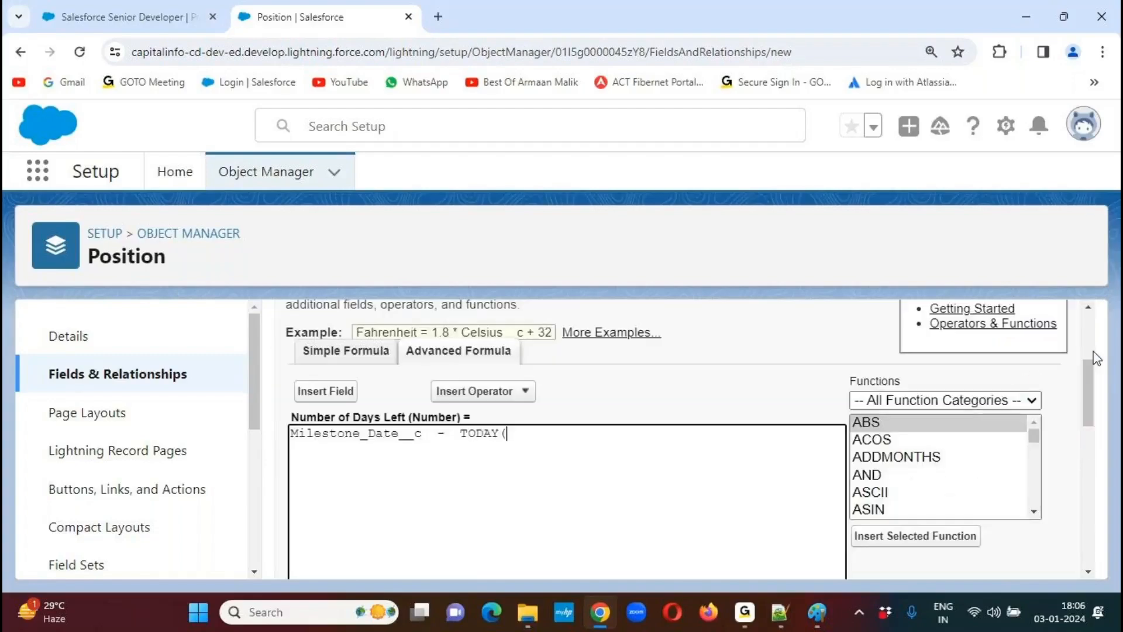
left_click_drag(1093, 390, 1083, 491)
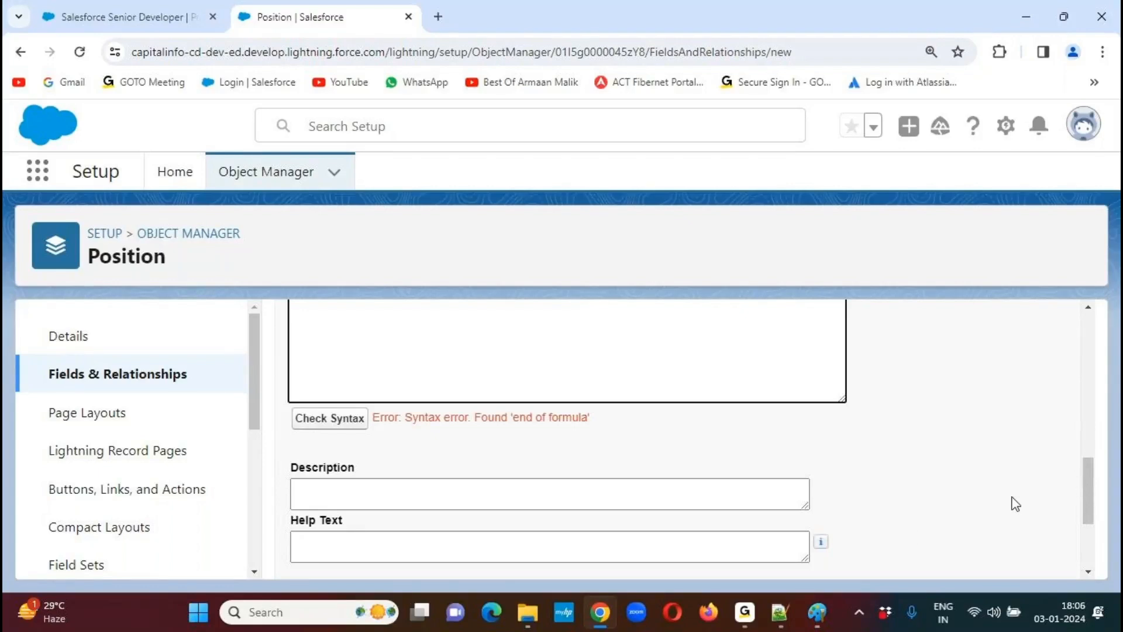
Restore the closing parenthesis so the formula reads Milestone_Date__c - TODAY(), and continue to field-level security
left_click_drag(1092, 484, 1090, 386)
type(")")
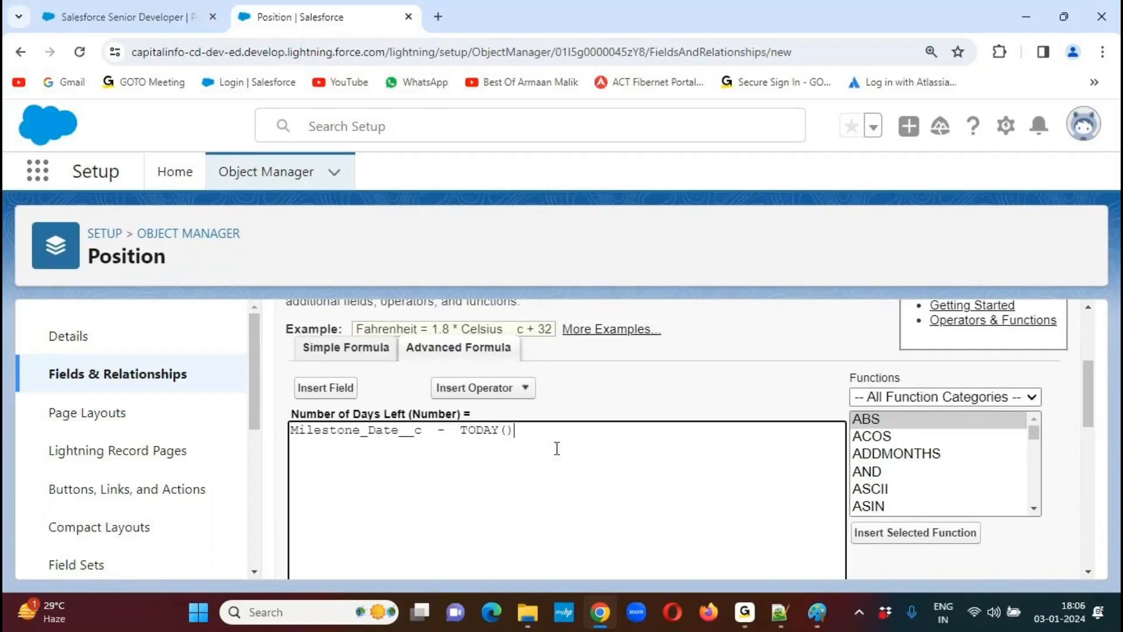
left_click_drag(1090, 386, 1091, 351)
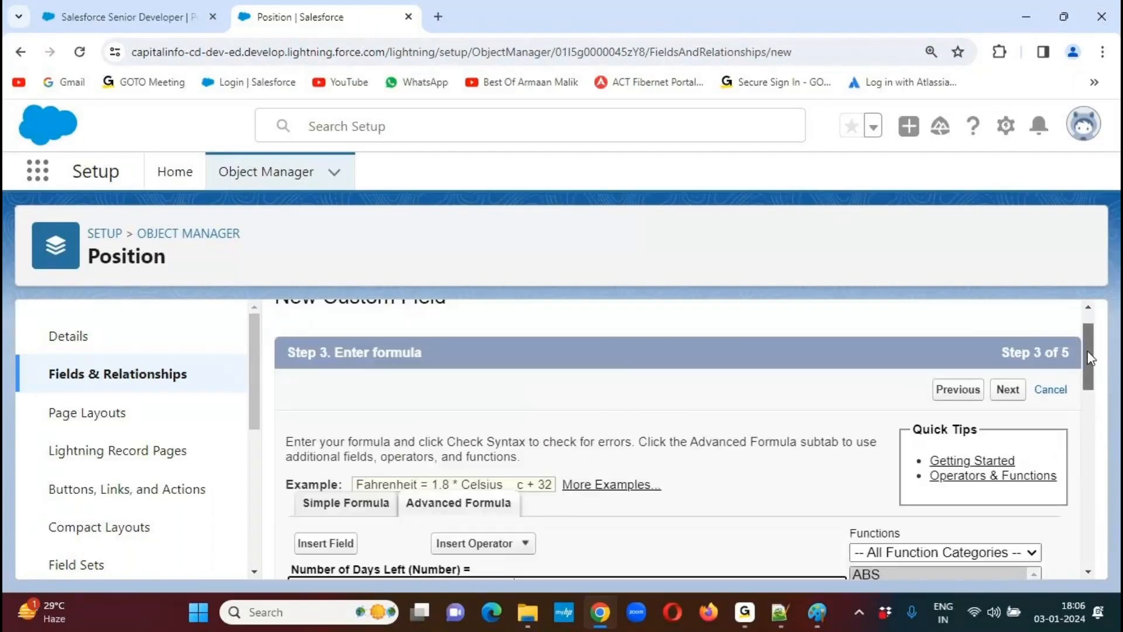
left_click(1005, 390)
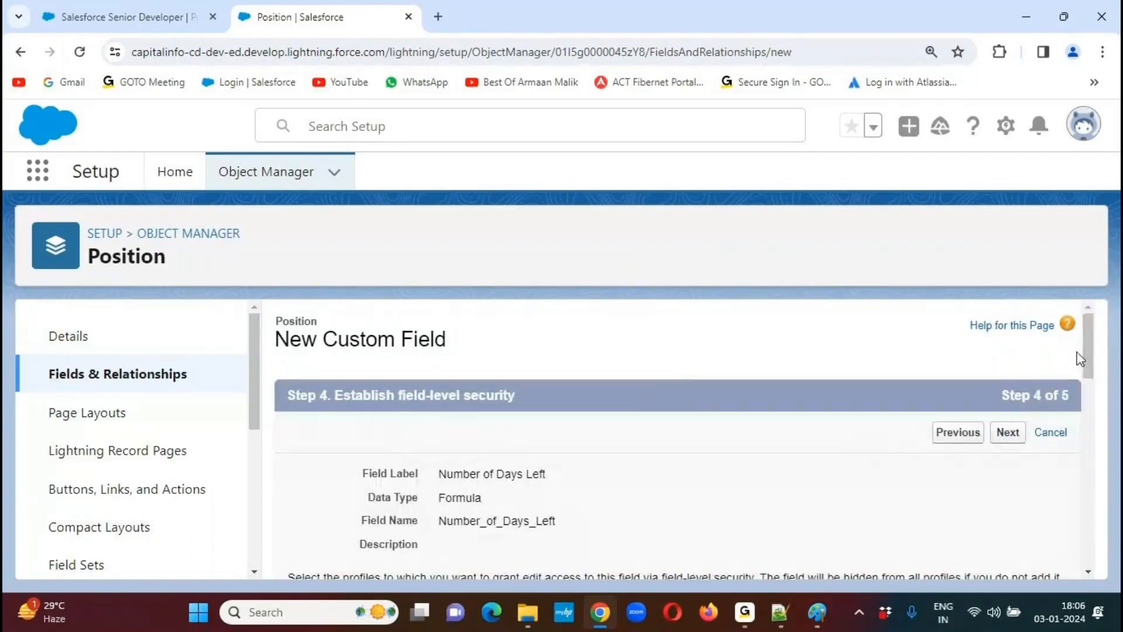
Make Number of Days Left visible to all profiles, keep the default page layout assignment, and save the field
scroll(1090, 341, "down", 5)
left_click(840, 352)
scroll(874, 374, "up", 4)
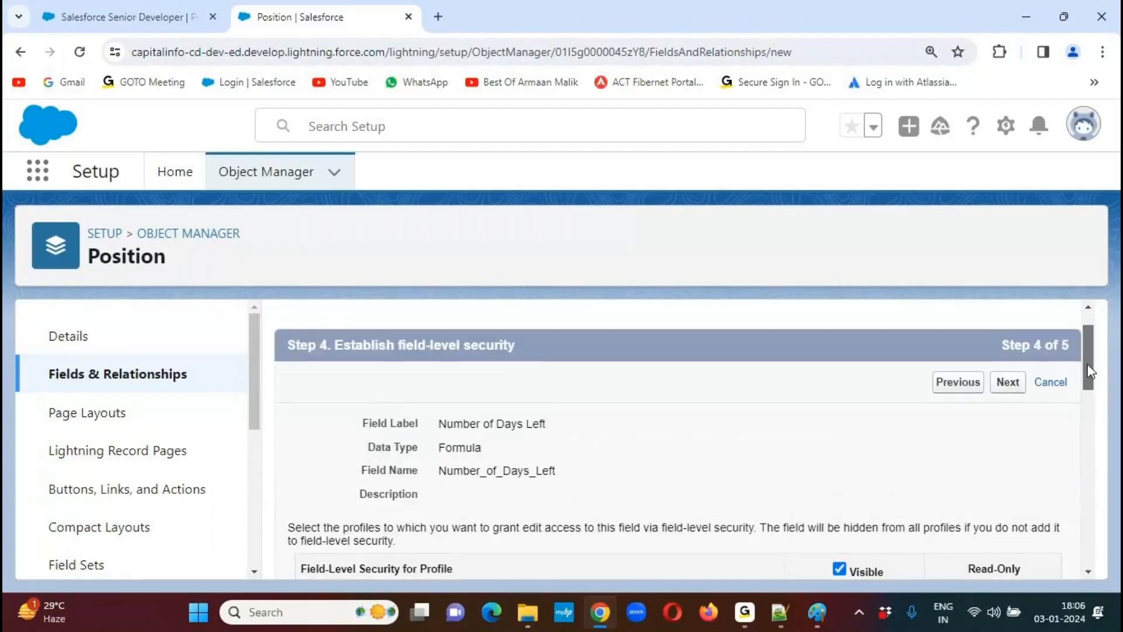
left_click(1007, 383)
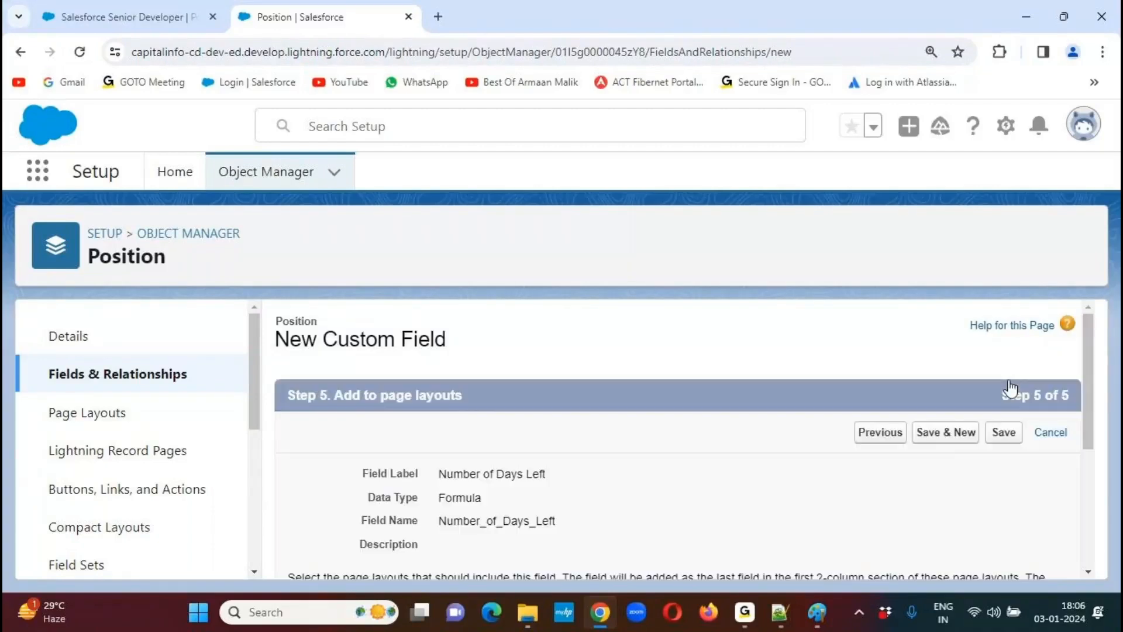
left_click(1004, 434)
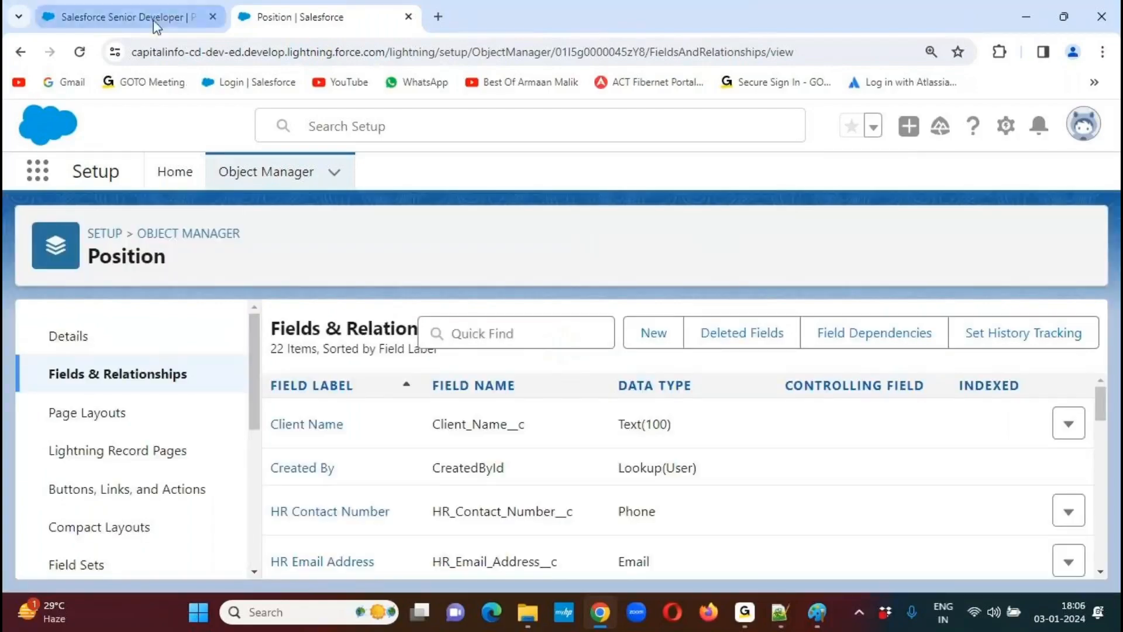
Switch to the Salesforce Senior Developer position record, reload it, and check its details for the Number of Days Left field
left_click(157, 24)
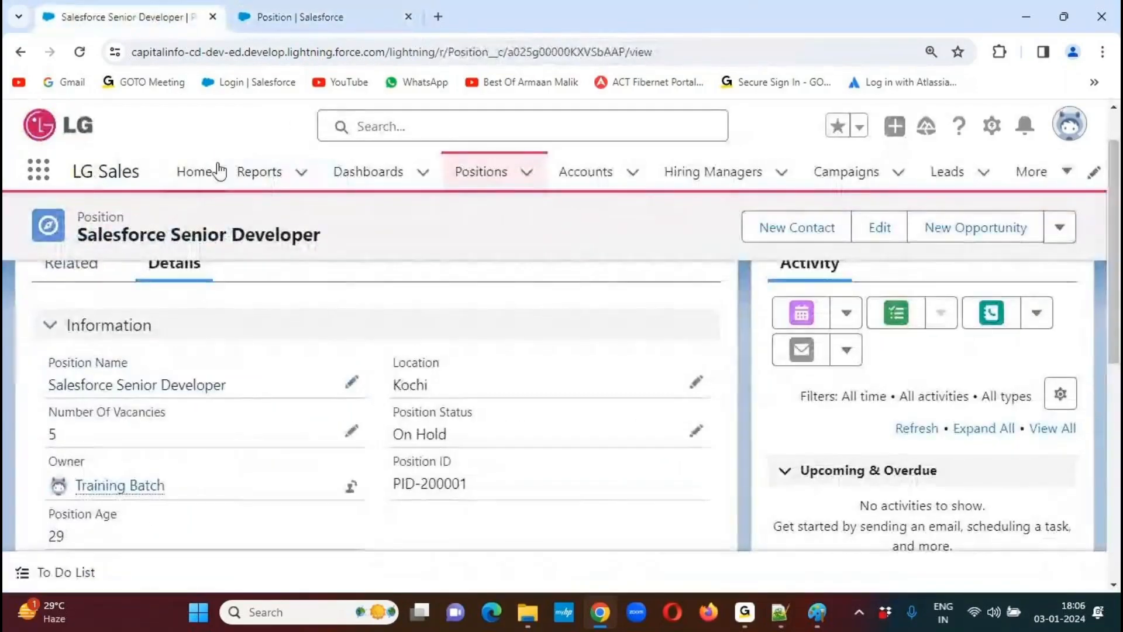
left_click(80, 52)
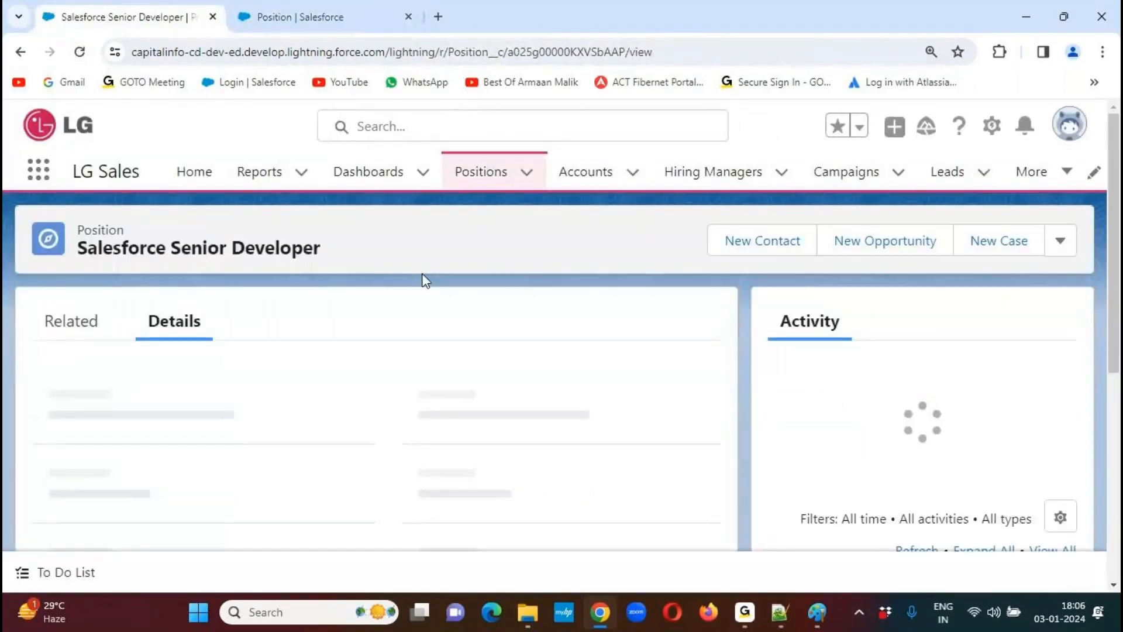
left_click_drag(1116, 212, 1115, 305)
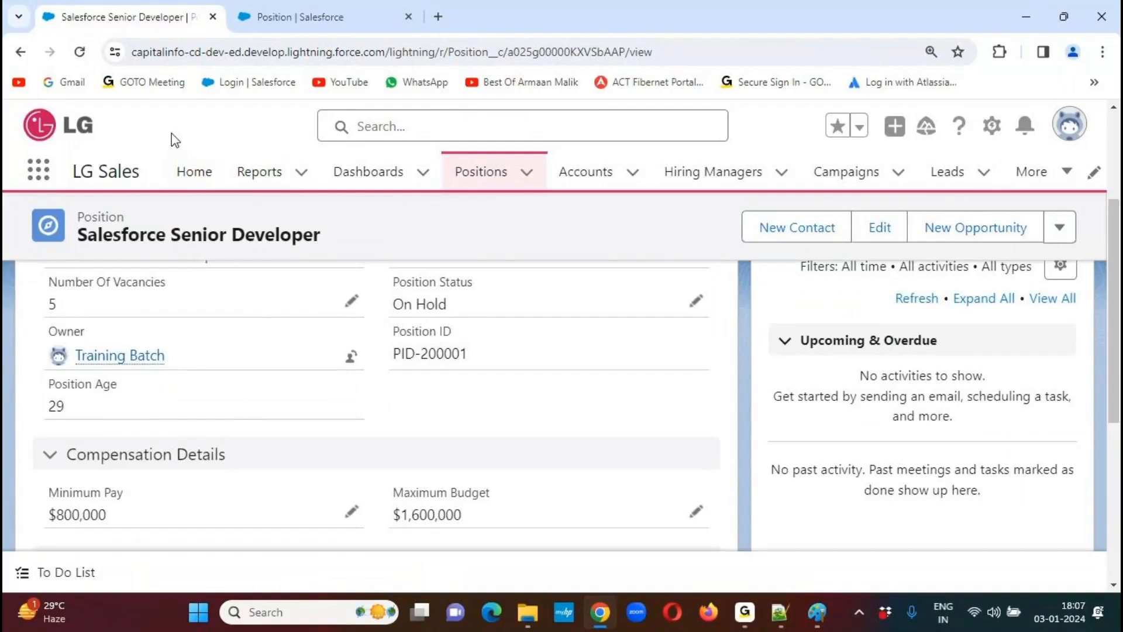
left_click(81, 53)
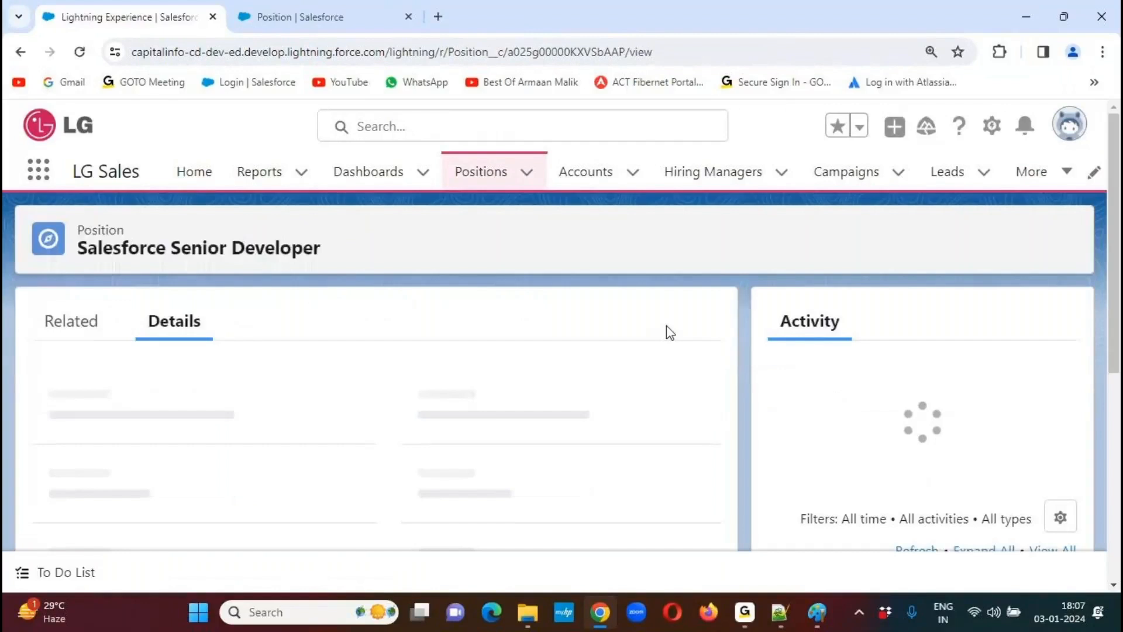
scroll(1117, 313, "down", 3)
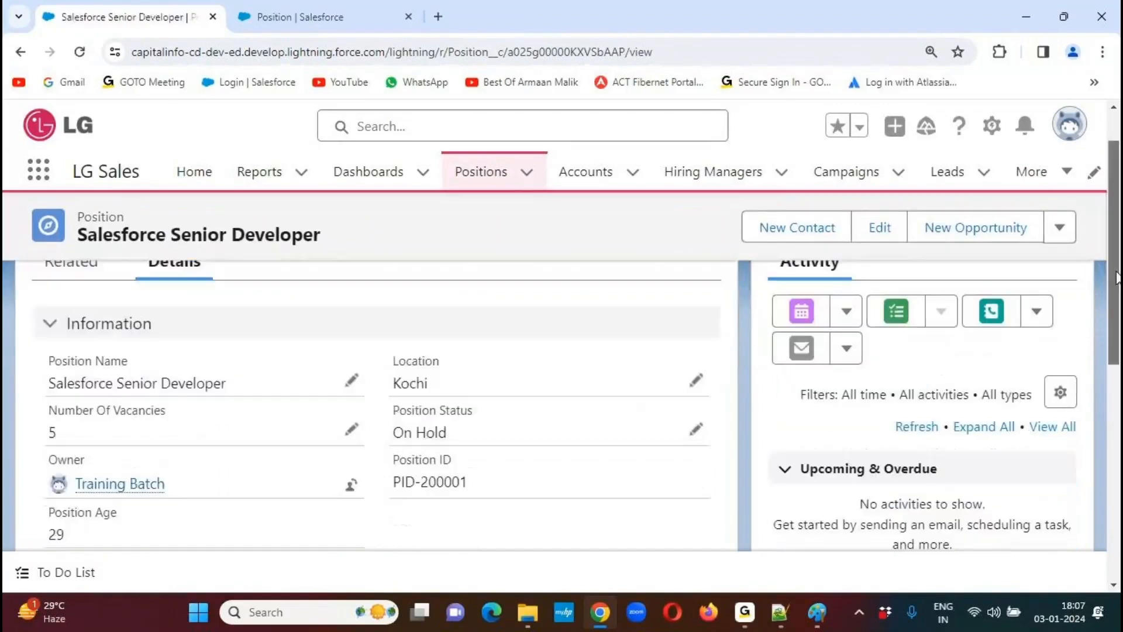
scroll(1117, 313, "down", 1)
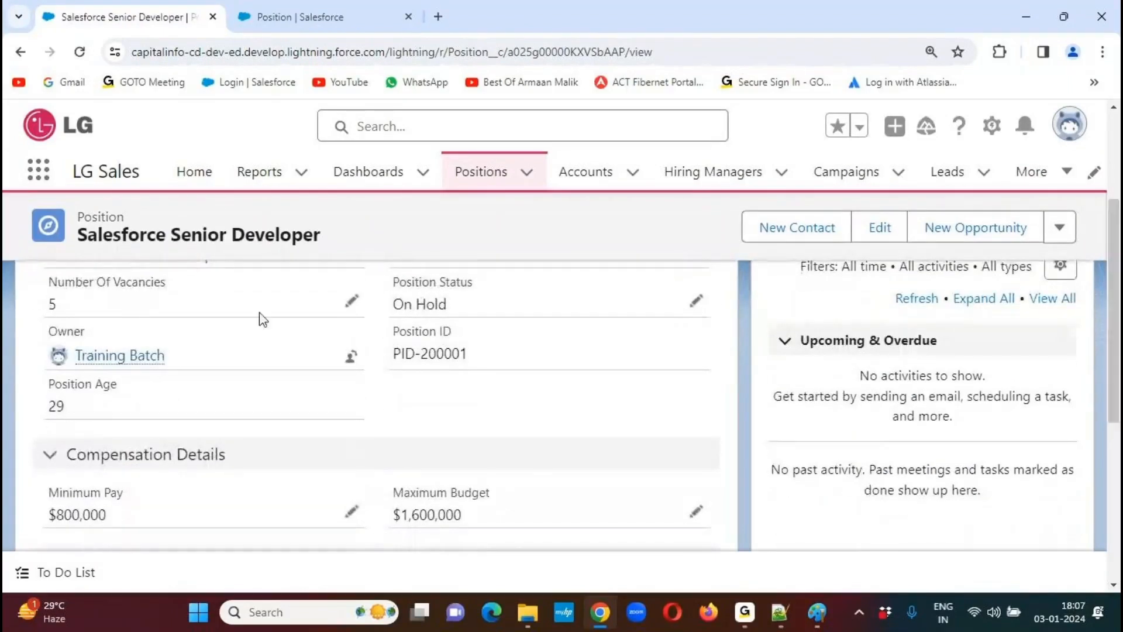
left_click(80, 52)
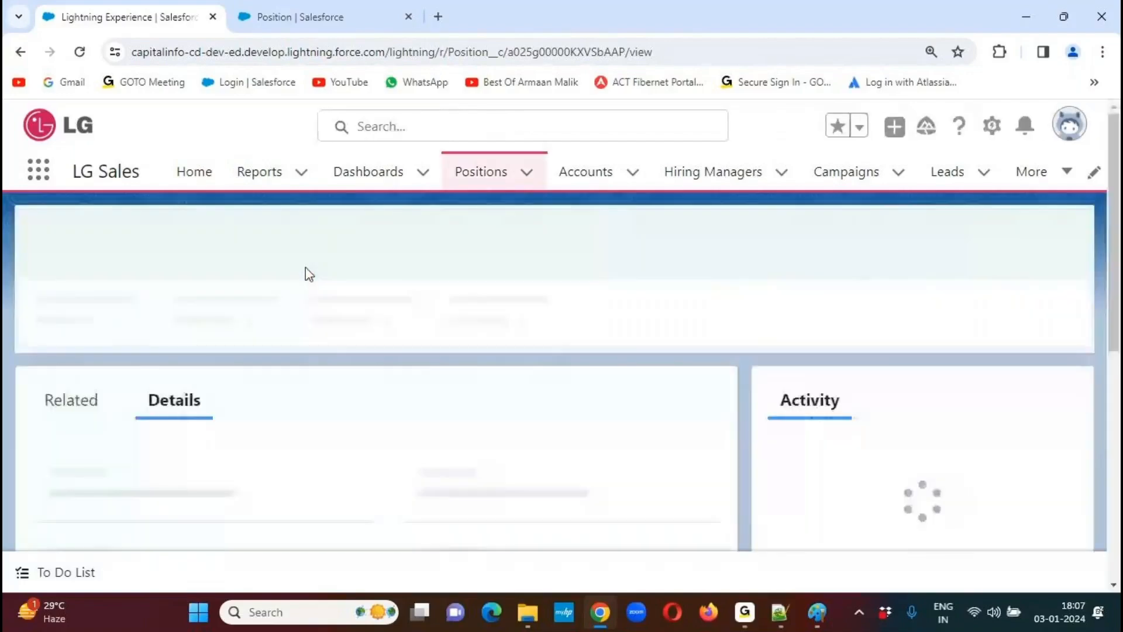
left_click_drag(1116, 265, 1118, 319)
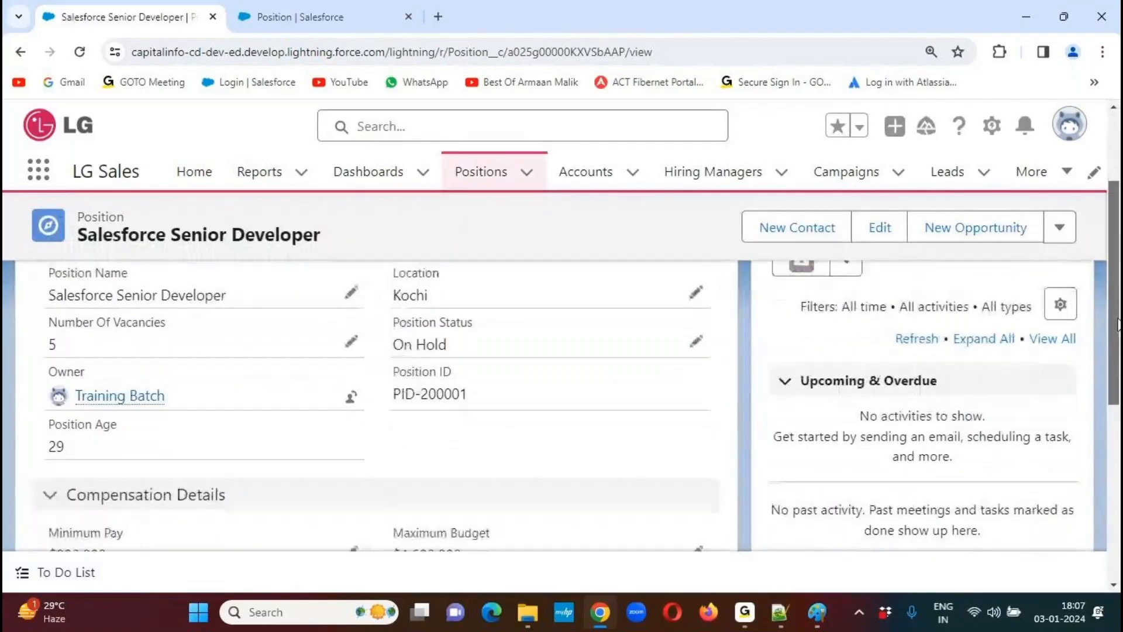
Reopen the Salesforce Senior Developer record from the Positions list, reload it, and check again for the new formula field
left_click(483, 172)
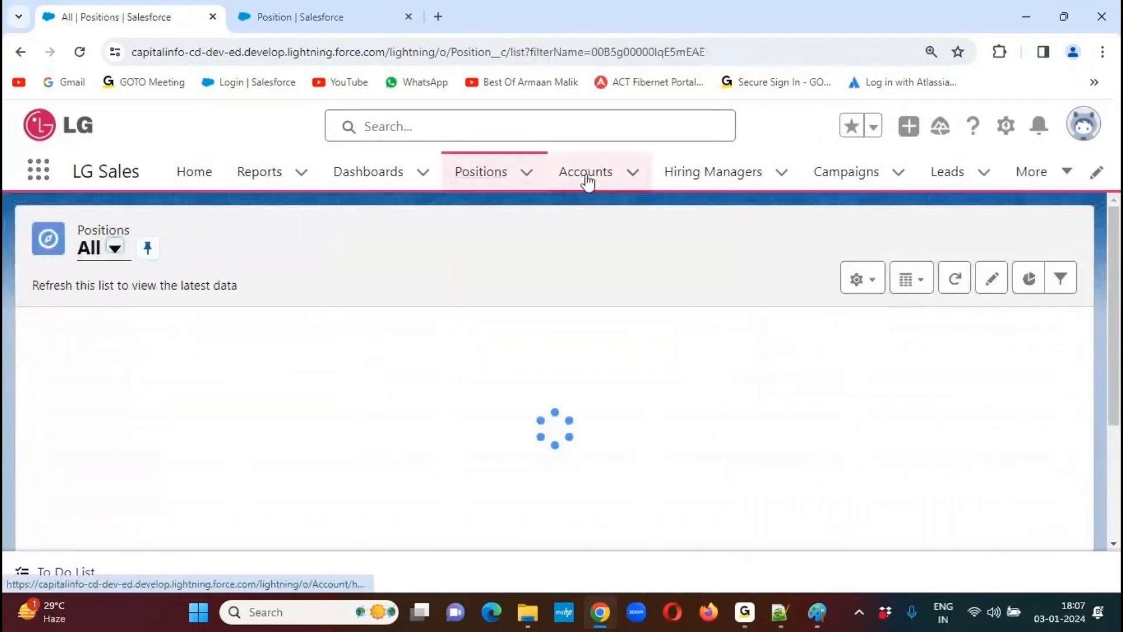
left_click(587, 173)
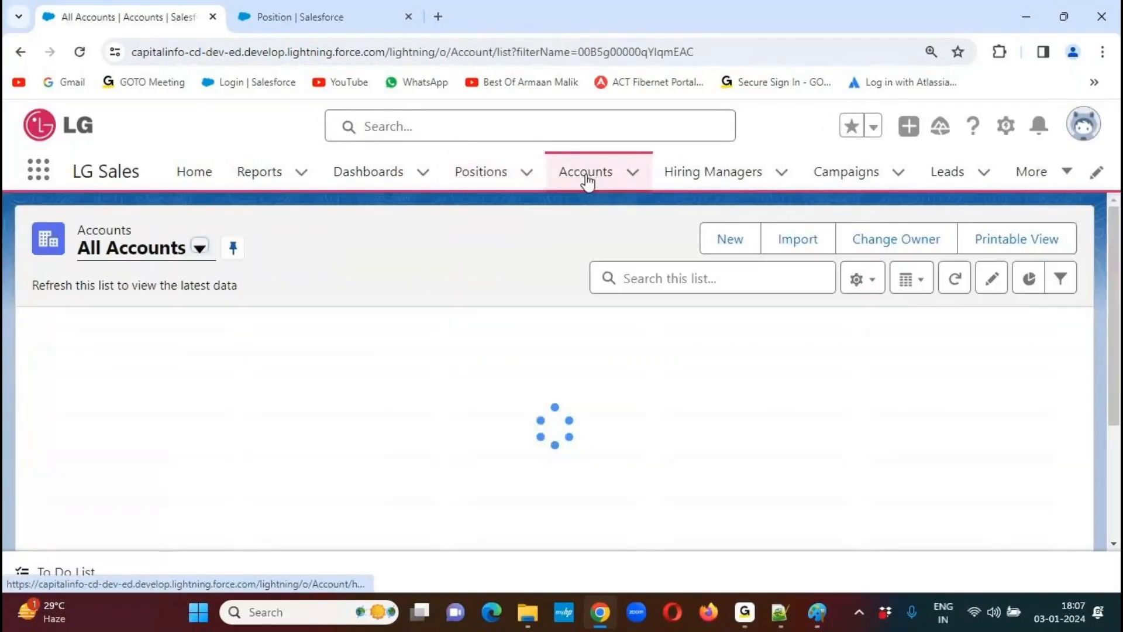
left_click(490, 183)
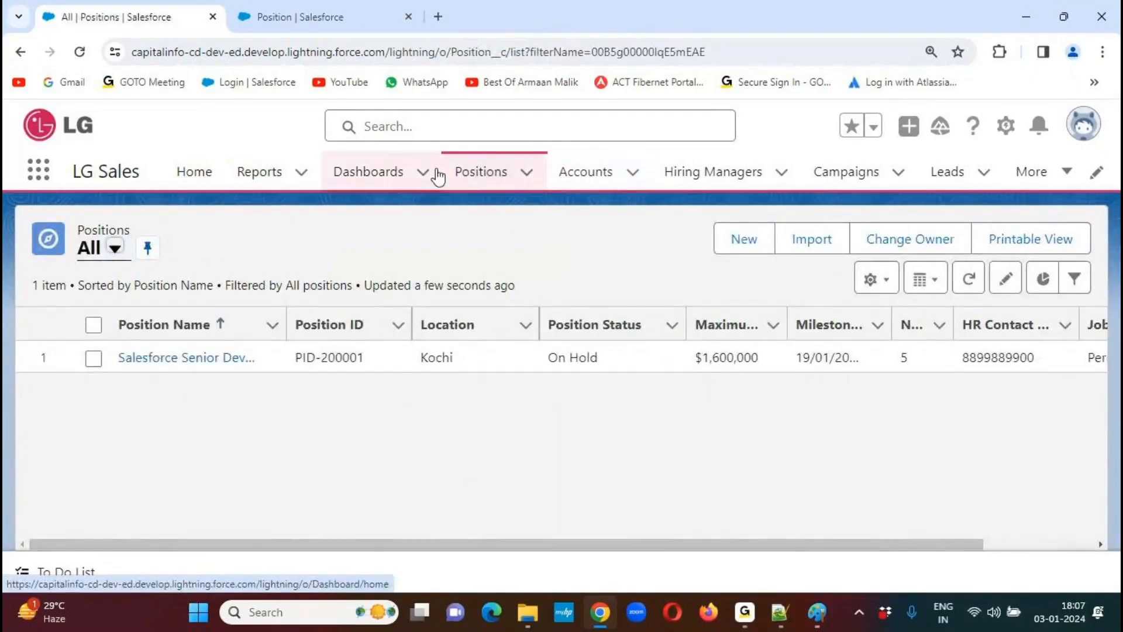
left_click(198, 364)
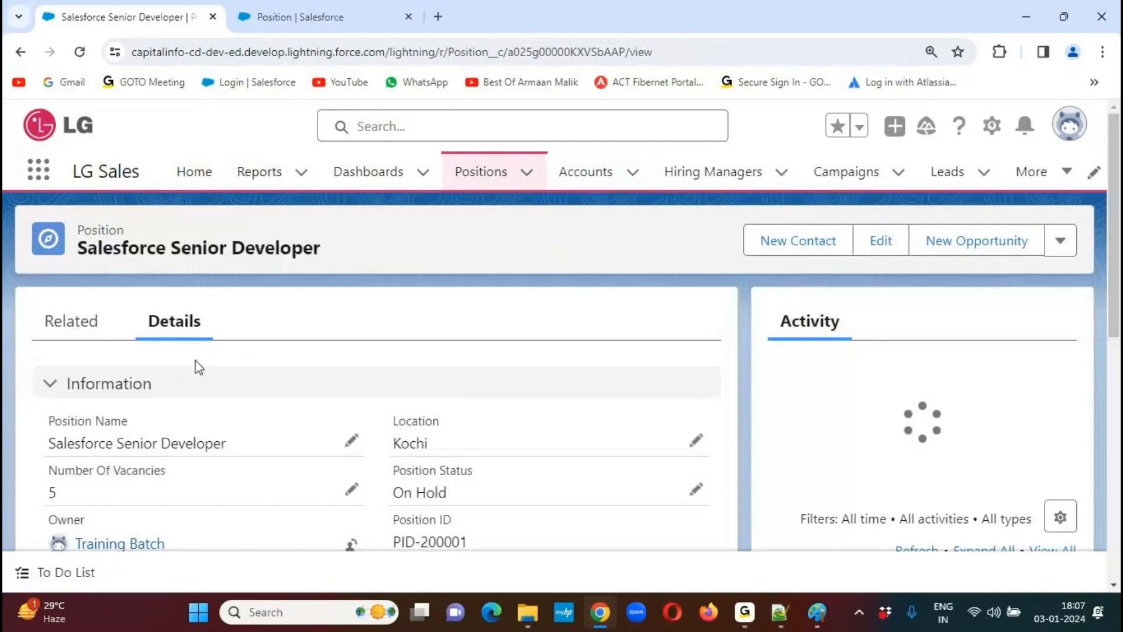
left_click(80, 51)
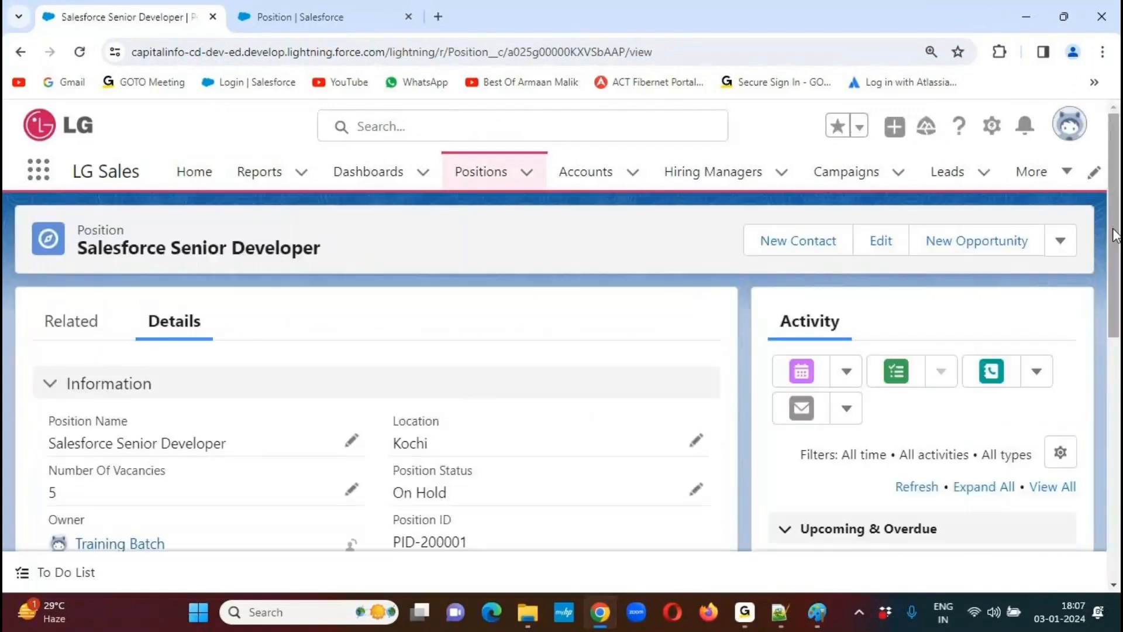
left_click_drag(1118, 232, 1118, 267)
scroll(1117, 266, "up", 1)
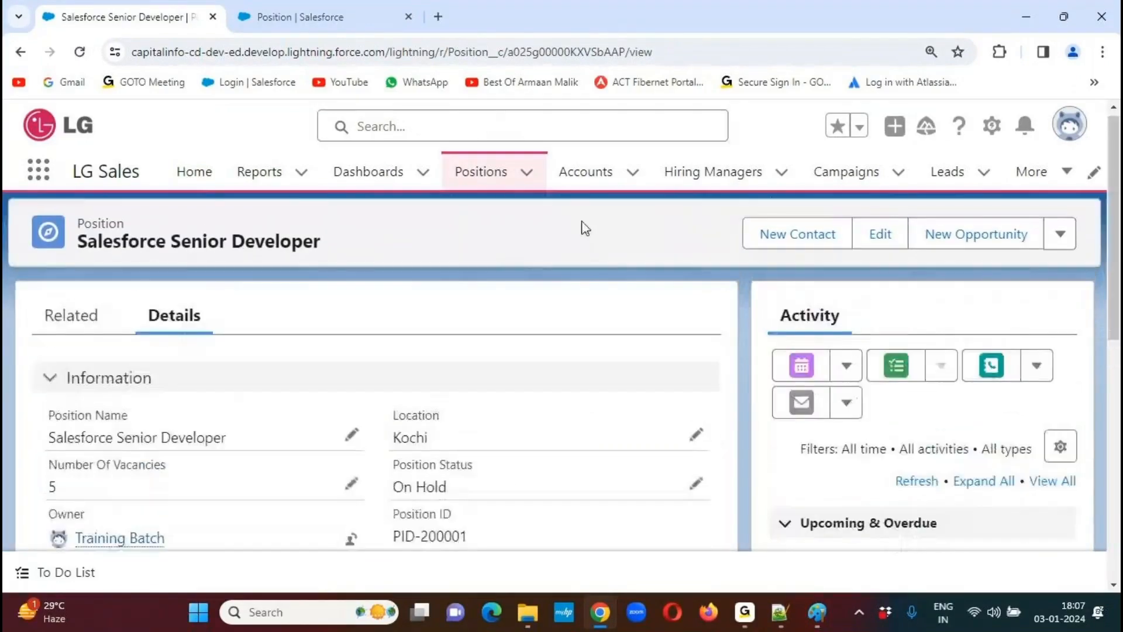
Add Number of Days Left to the visible fields of the All list view for Positions
left_click(487, 175)
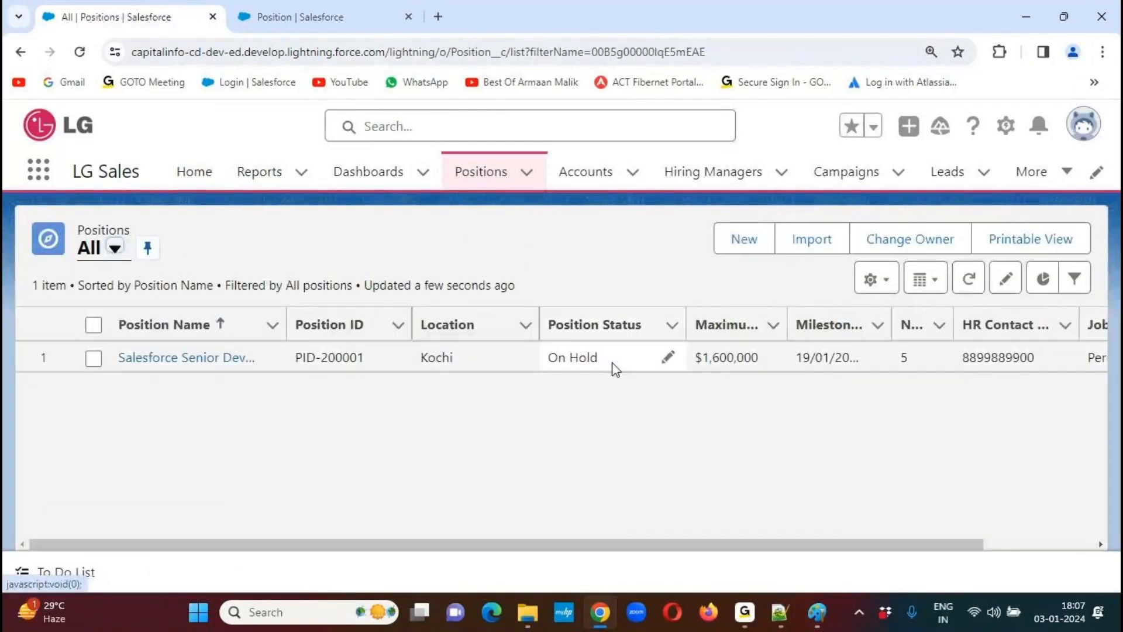
left_click(892, 287)
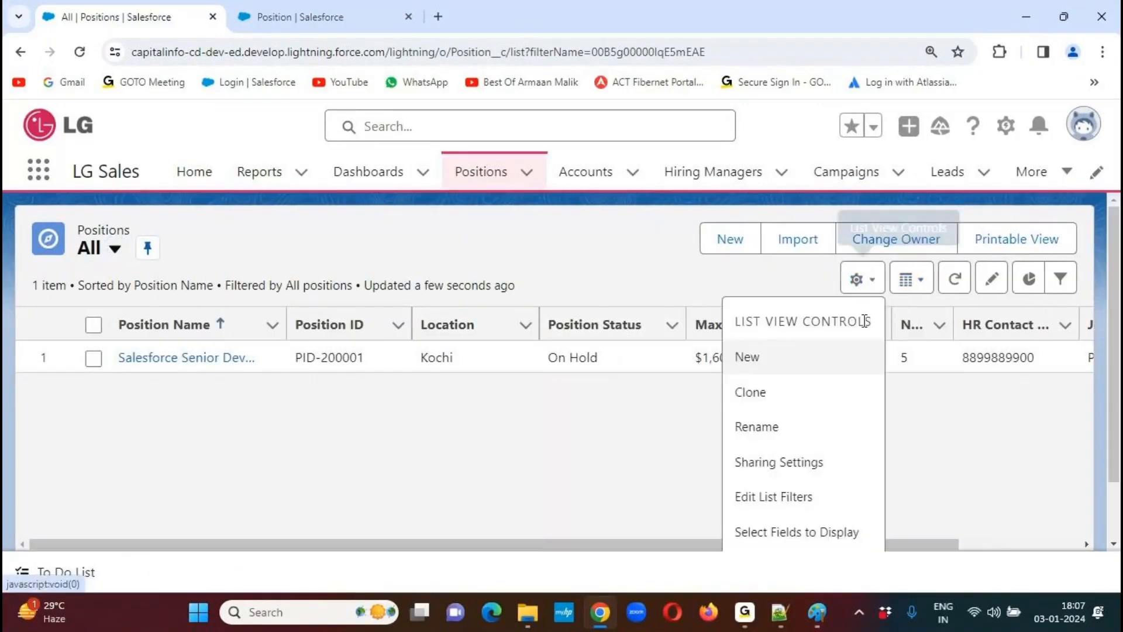
left_click(800, 534)
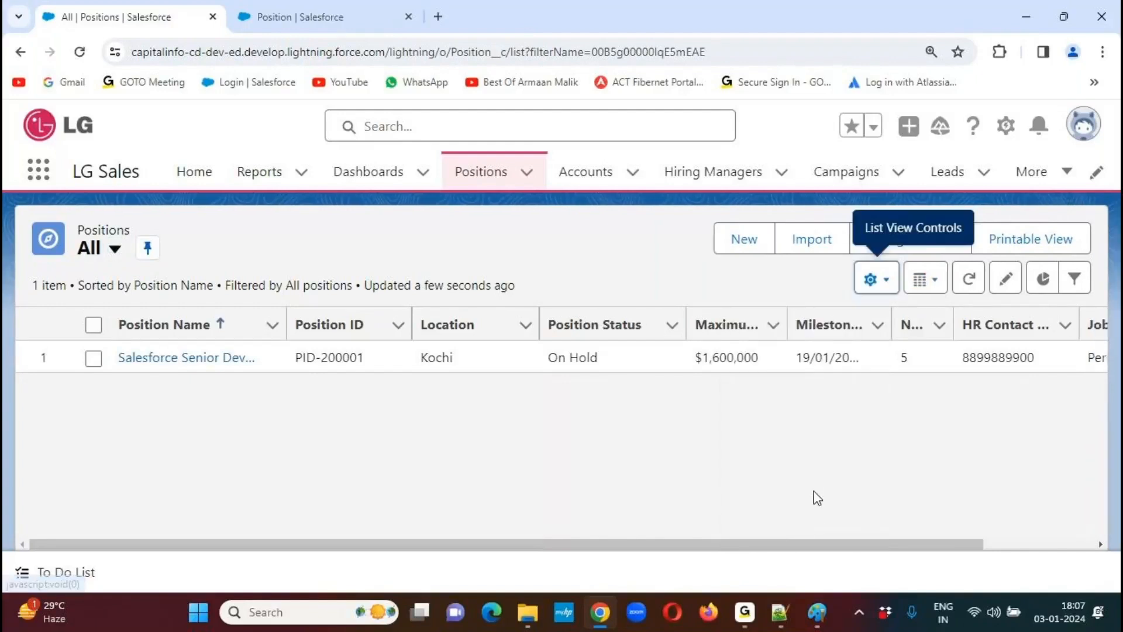
left_click_drag(514, 294, 527, 380)
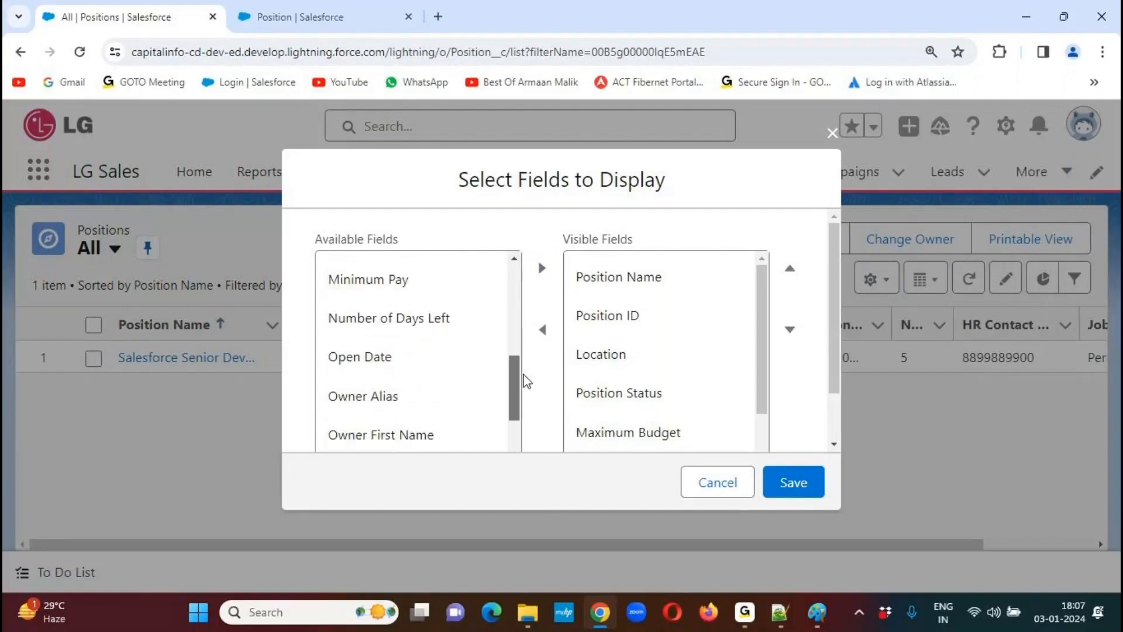
left_click(427, 325)
left_click(542, 268)
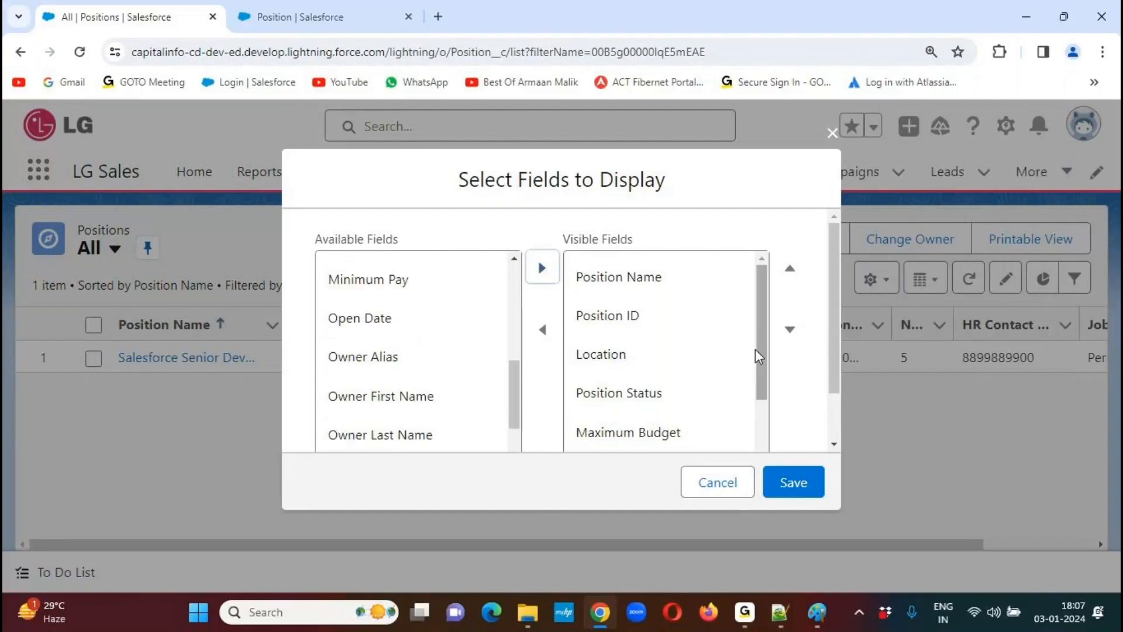
Remove Job Type from the list view's visible fields and save the field selection
left_click_drag(765, 329, 765, 427)
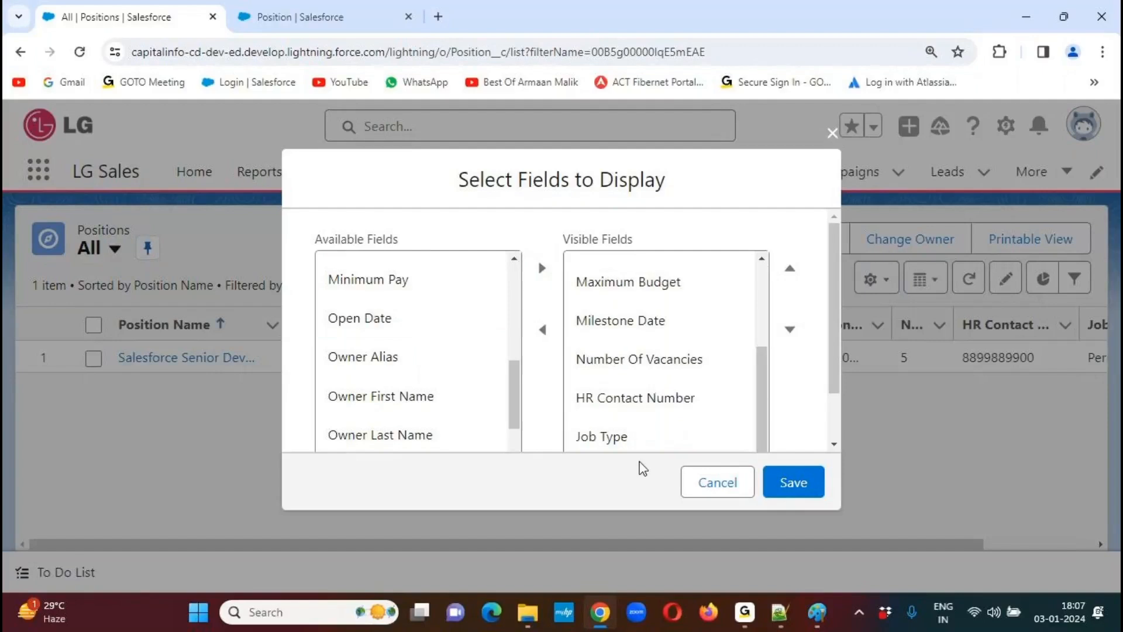
scroll(837, 354, "down", 2)
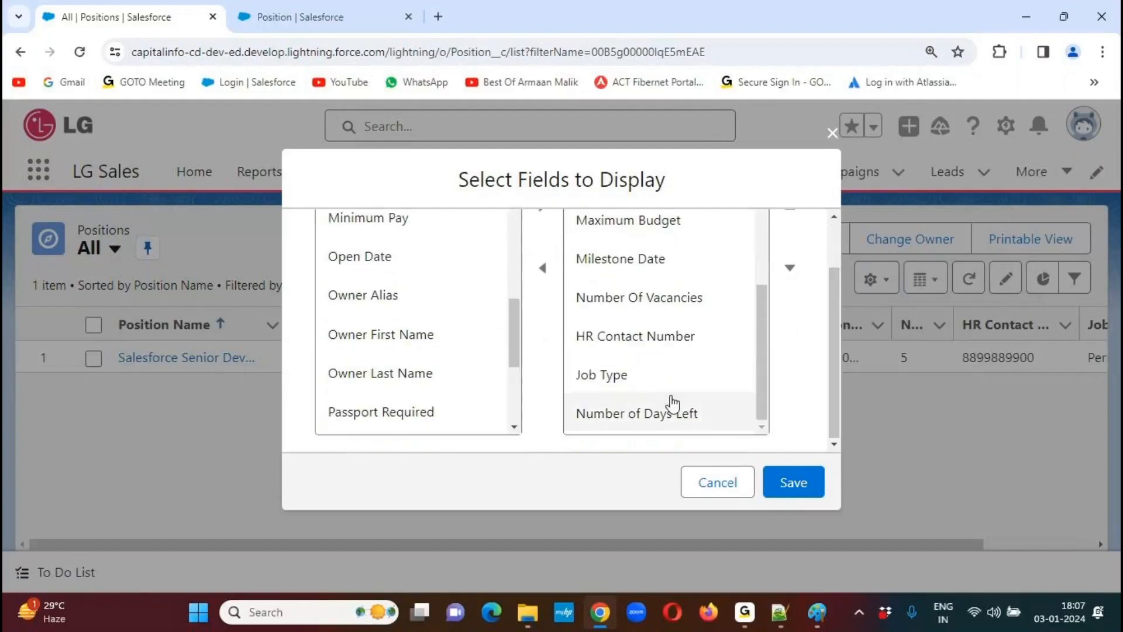
left_click(614, 374)
left_click(542, 268)
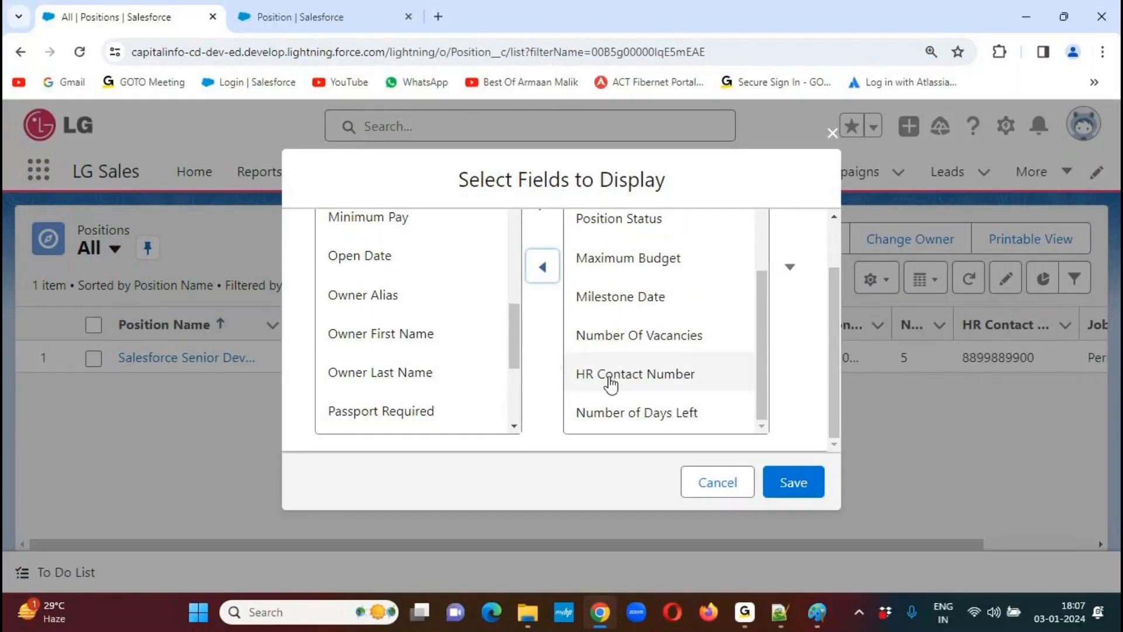
left_click(792, 483)
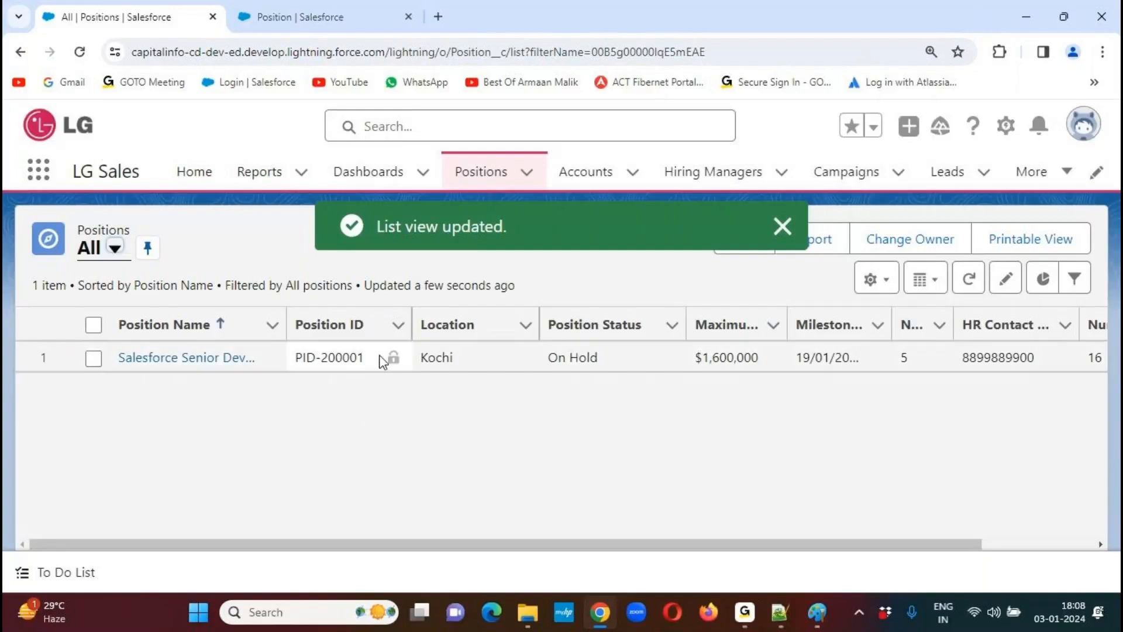
Widen the Milestone Date column in the Positions list so its full dates fit
left_click_drag(506, 544, 724, 553)
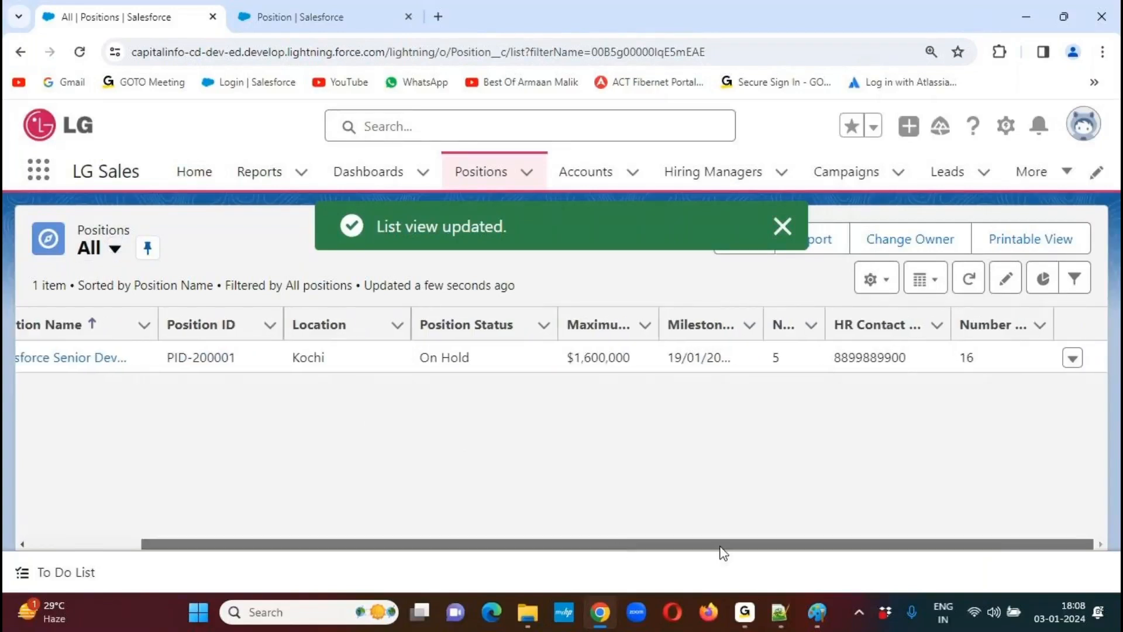
left_click_drag(760, 313, 794, 315)
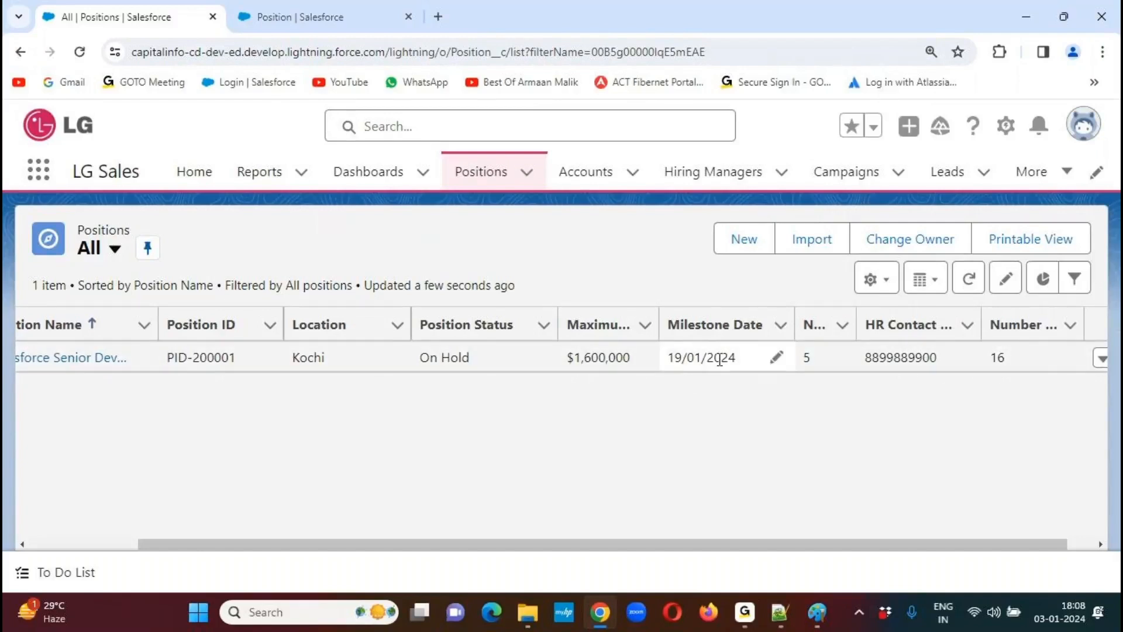
Open the Salesforce Senior Developer record from the Positions list, reload it, and check its details for the Number of Days Left field
left_click(67, 365)
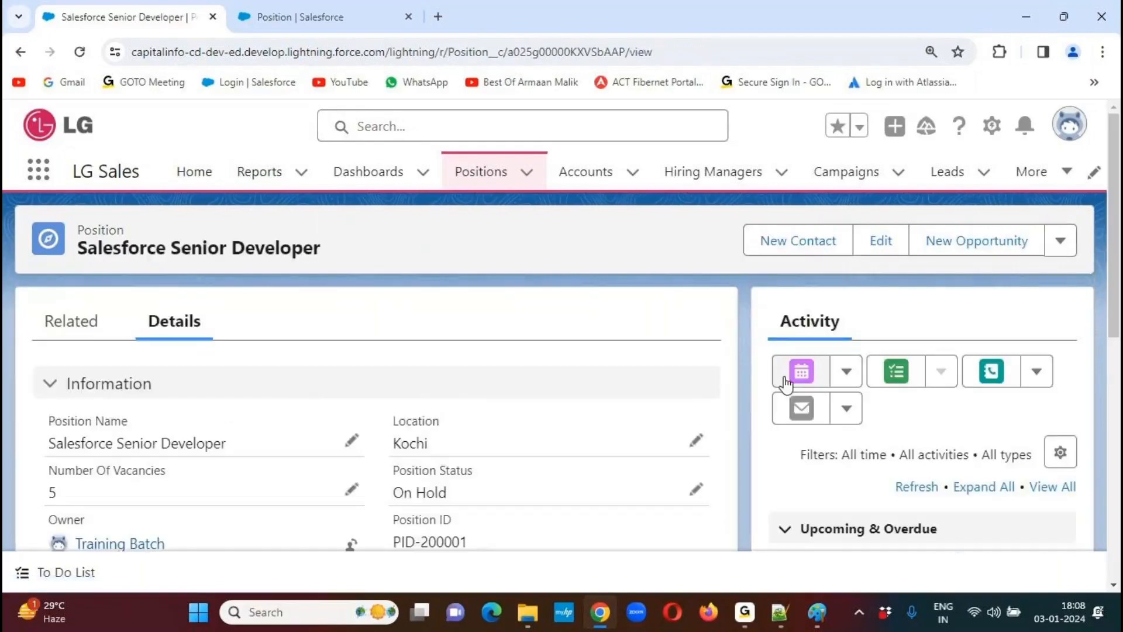
left_click_drag(1118, 245, 1118, 332)
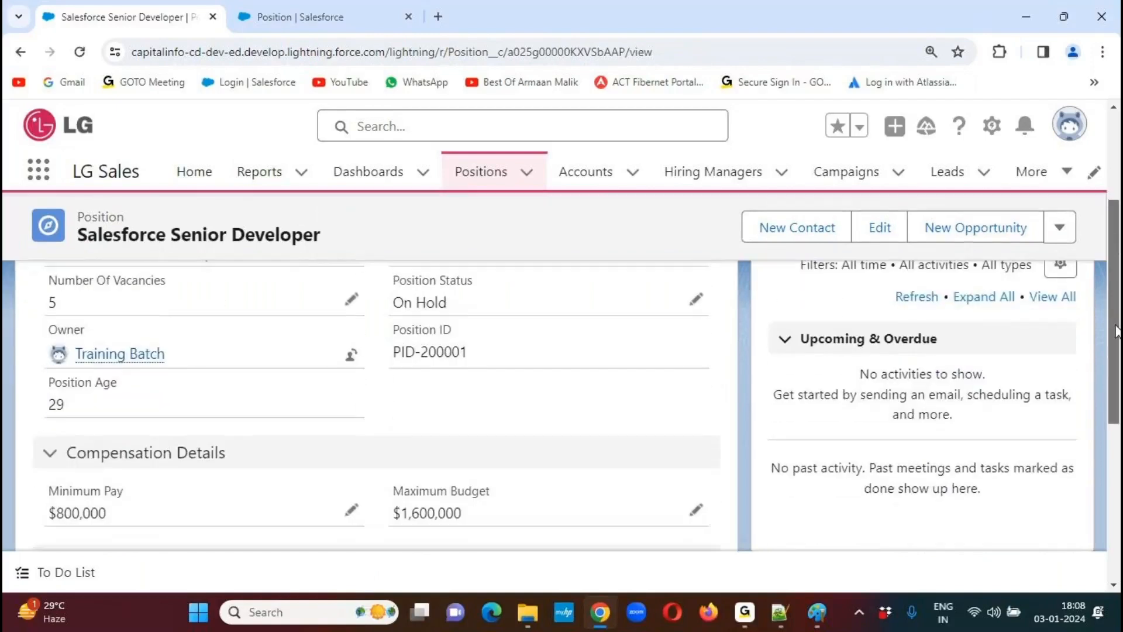
left_click(80, 51)
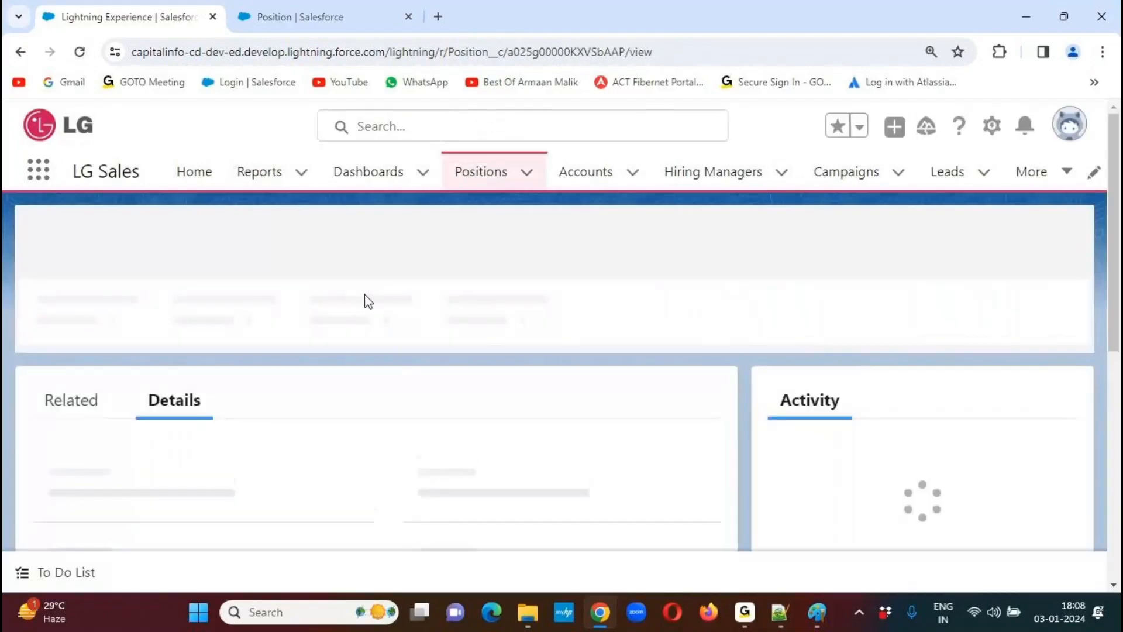
mouse_move(1116, 210)
left_mouse_down()
mouse_move(1118, 350)
mouse_move(1117, 204)
left_mouse_up()
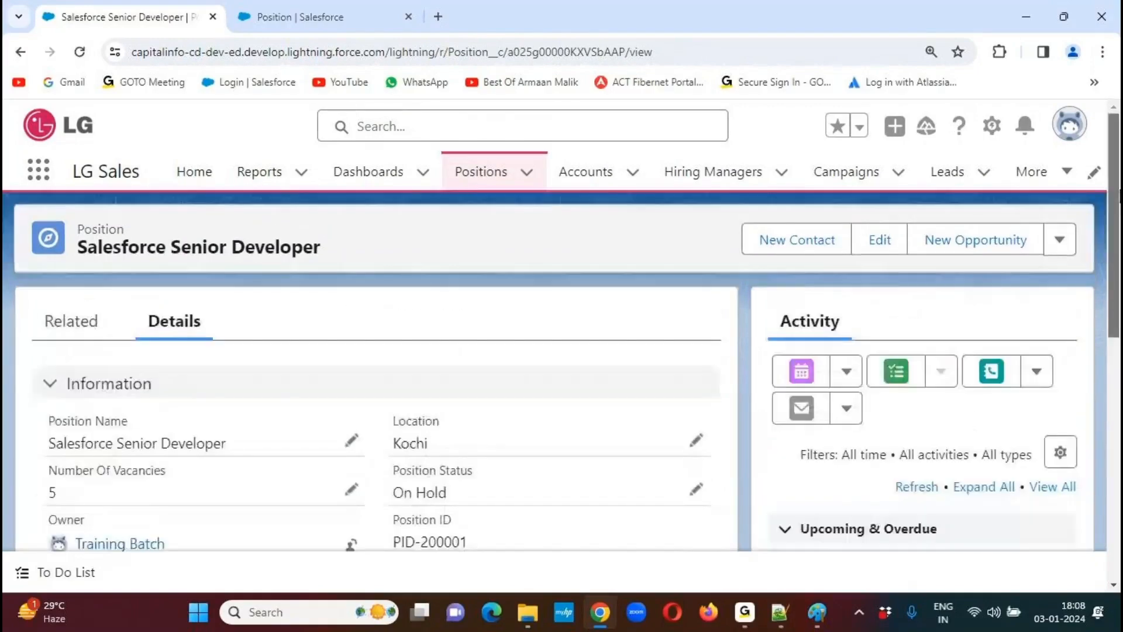
Log out of Salesforce and log back in with the saved username by entering the account password
left_click(1070, 126)
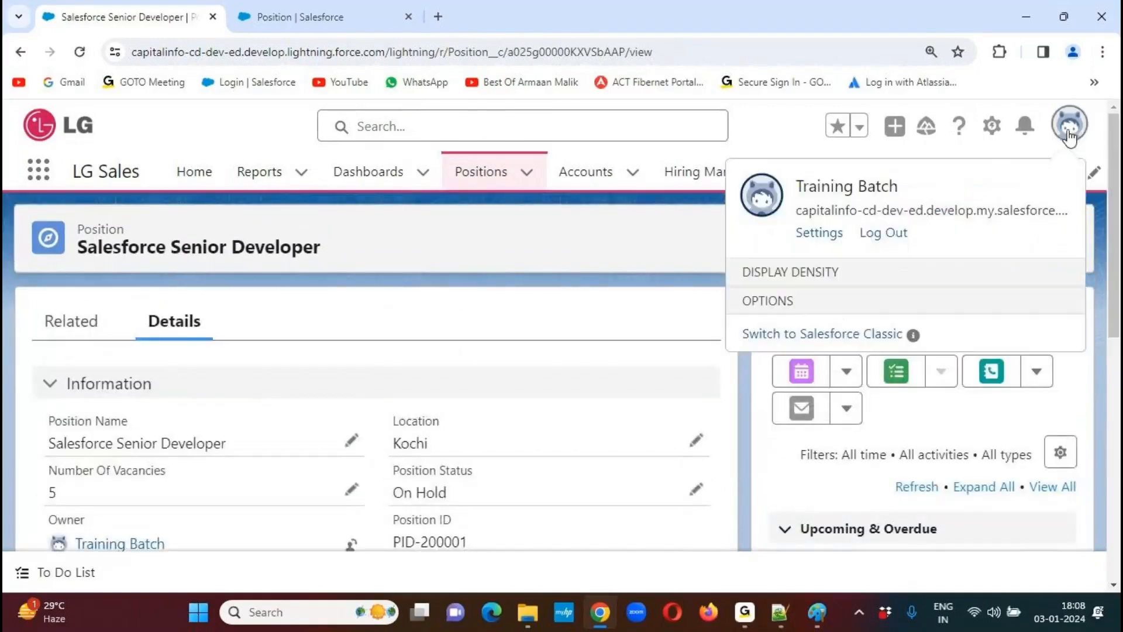
left_click(882, 237)
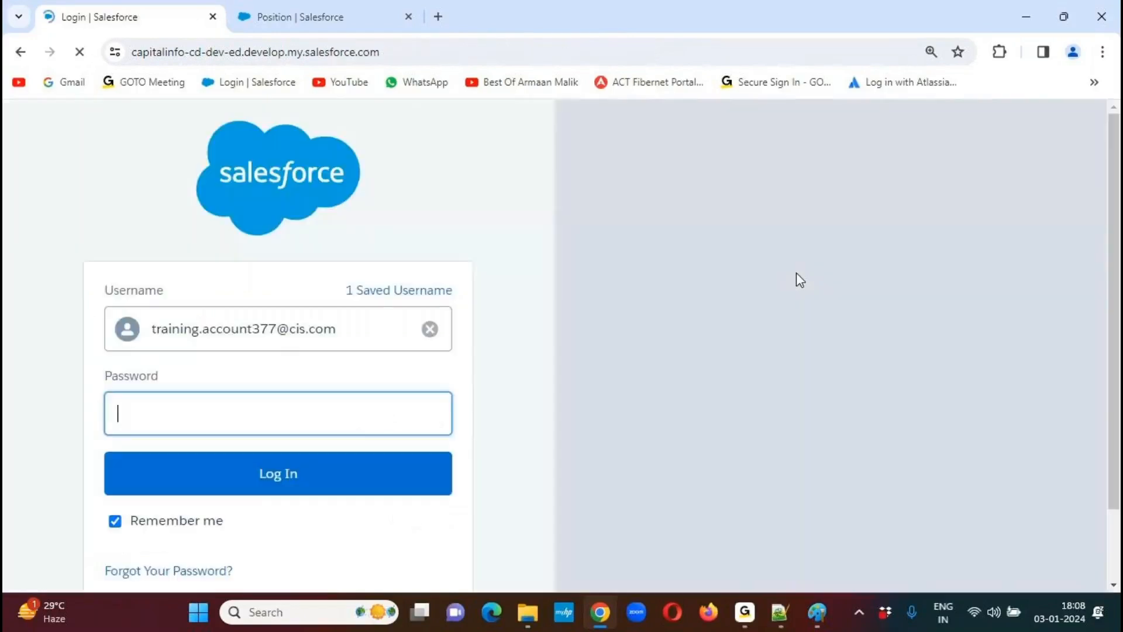
type("**********")
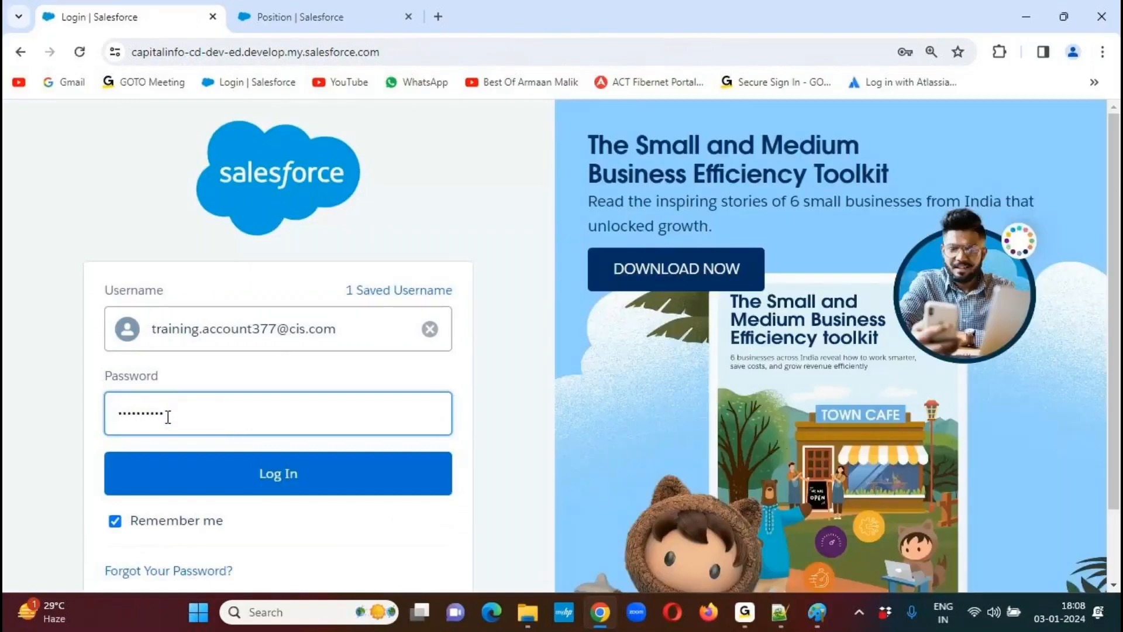
key("Return")
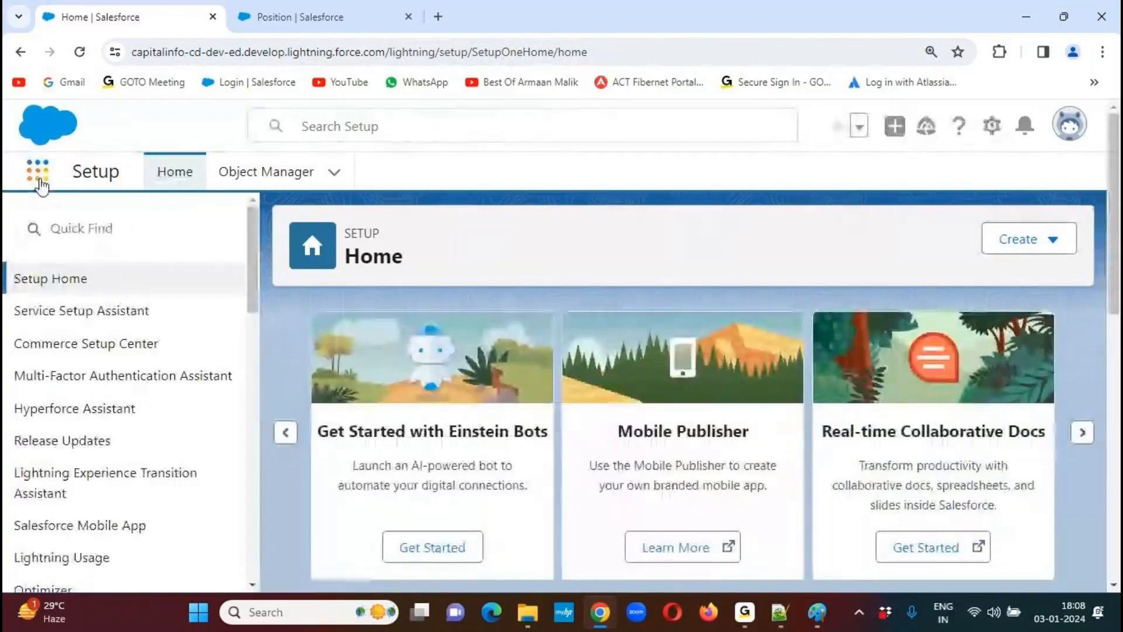
Launch the LG Sales app and open the Salesforce Senior Developer record from its Positions list
left_click(38, 171)
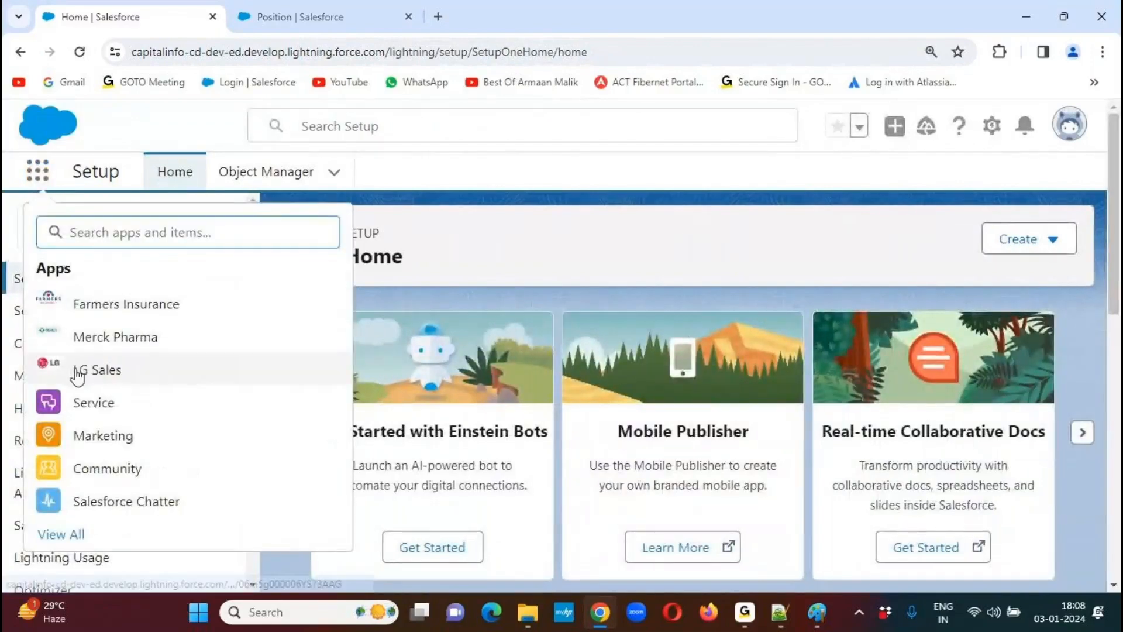
left_click(282, 367)
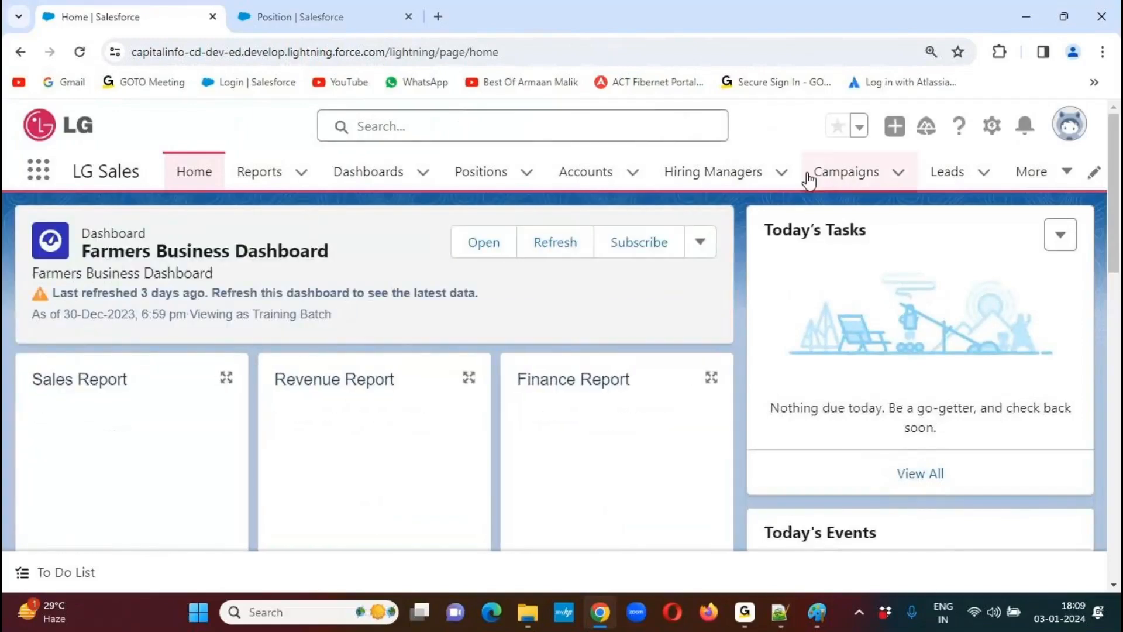
left_click(478, 173)
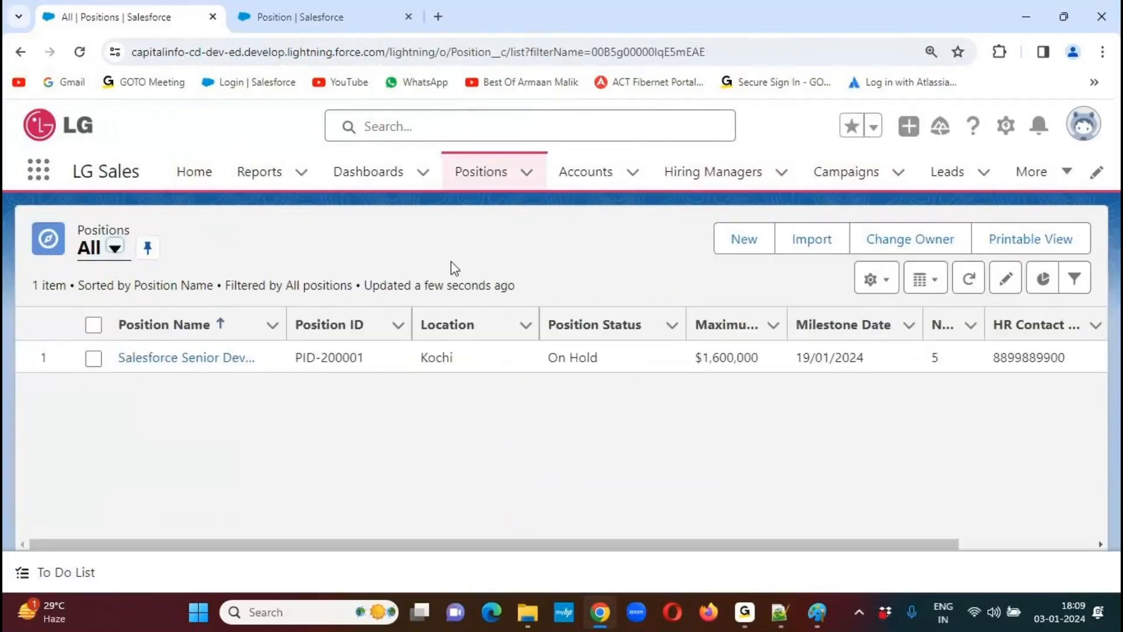
left_click(202, 358)
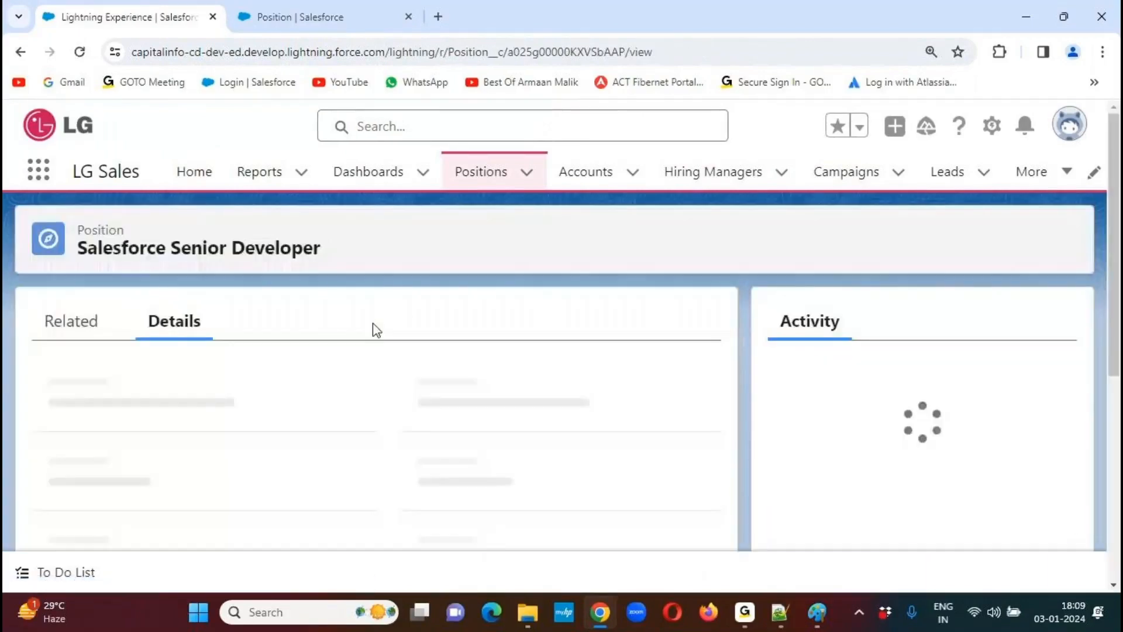
Examine the Number of Days Left field and its value in the record's Information section
left_click_drag(1113, 193, 1113, 299)
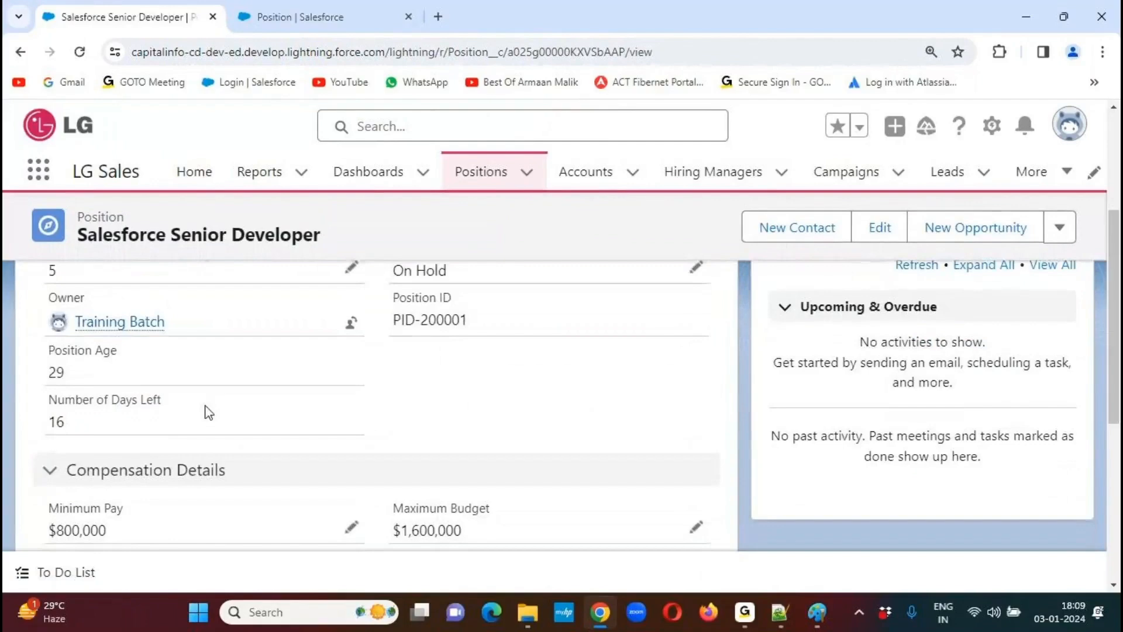
triple_click(47, 401)
left_click(73, 430)
scroll(475, 409, "up", 3)
mouse_move(1120, 283)
left_mouse_down()
mouse_move(1120, 251)
mouse_move(1120, 282)
mouse_move(1119, 262)
left_mouse_up()
Open a new Position form from the Positions list and review the available Position Status options
left_click(484, 173)
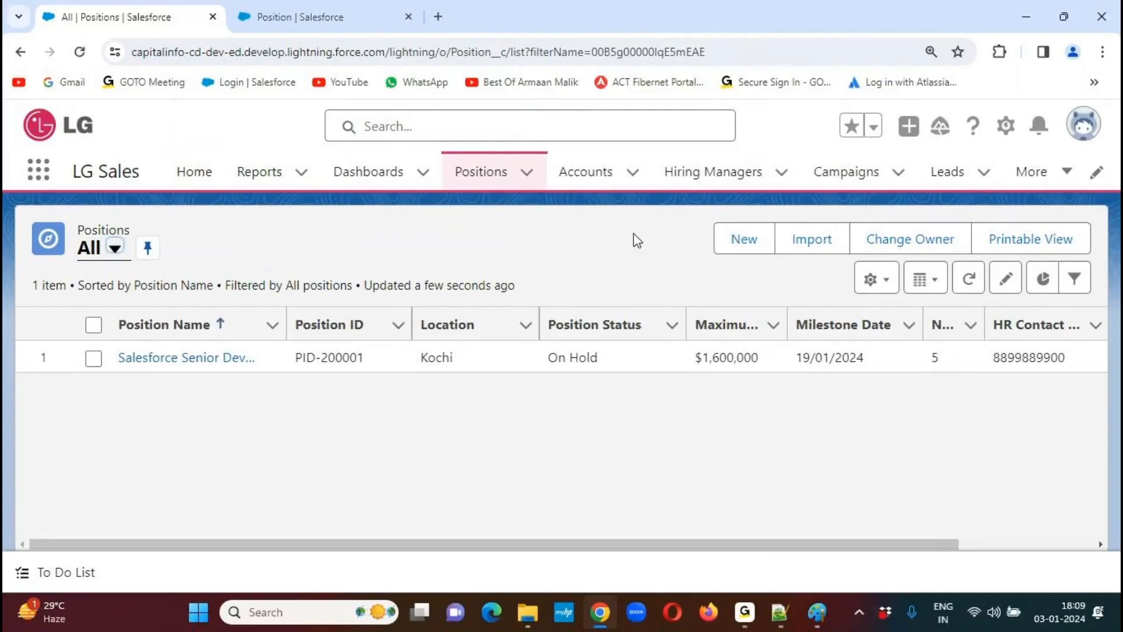
left_click(744, 241)
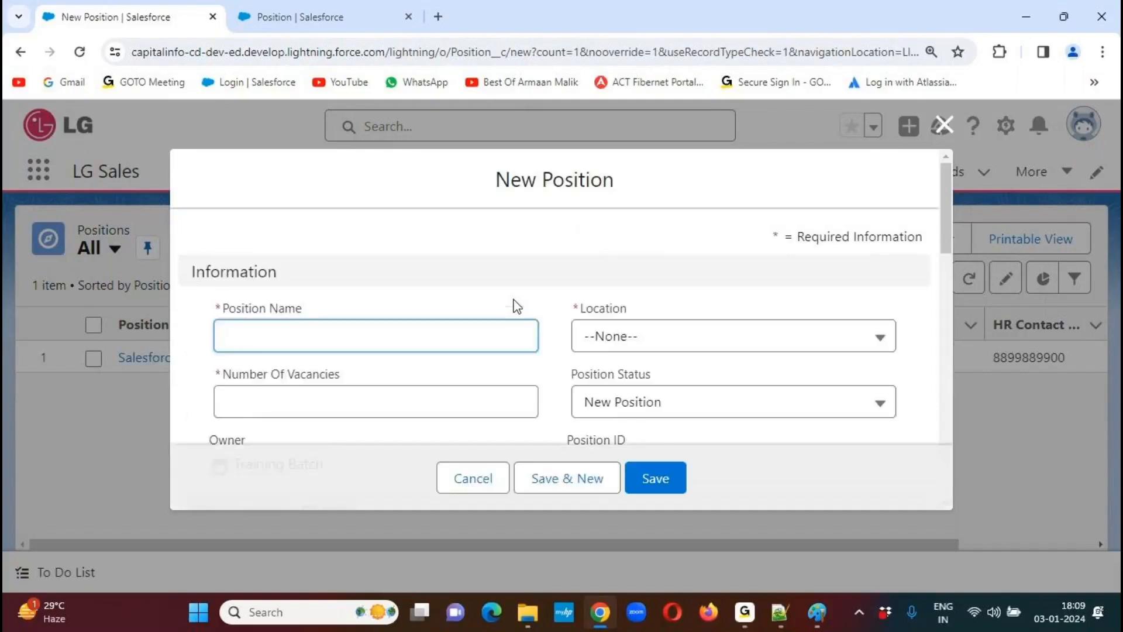
left_click_drag(947, 193, 948, 221)
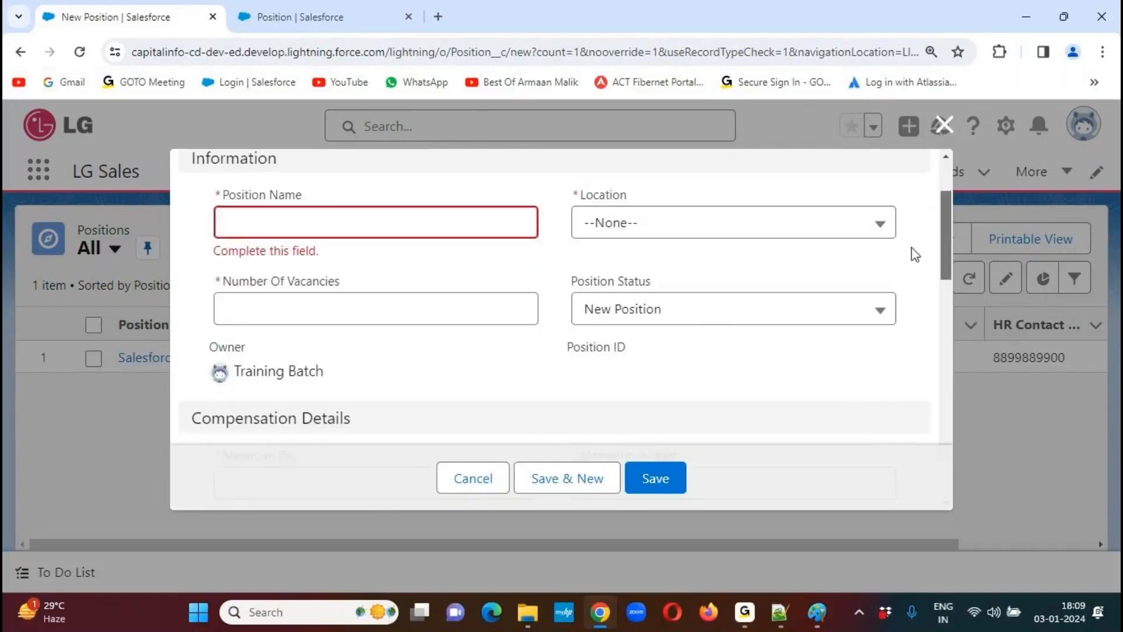
left_click_drag(571, 281, 653, 283)
left_click(698, 274)
left_click(712, 310)
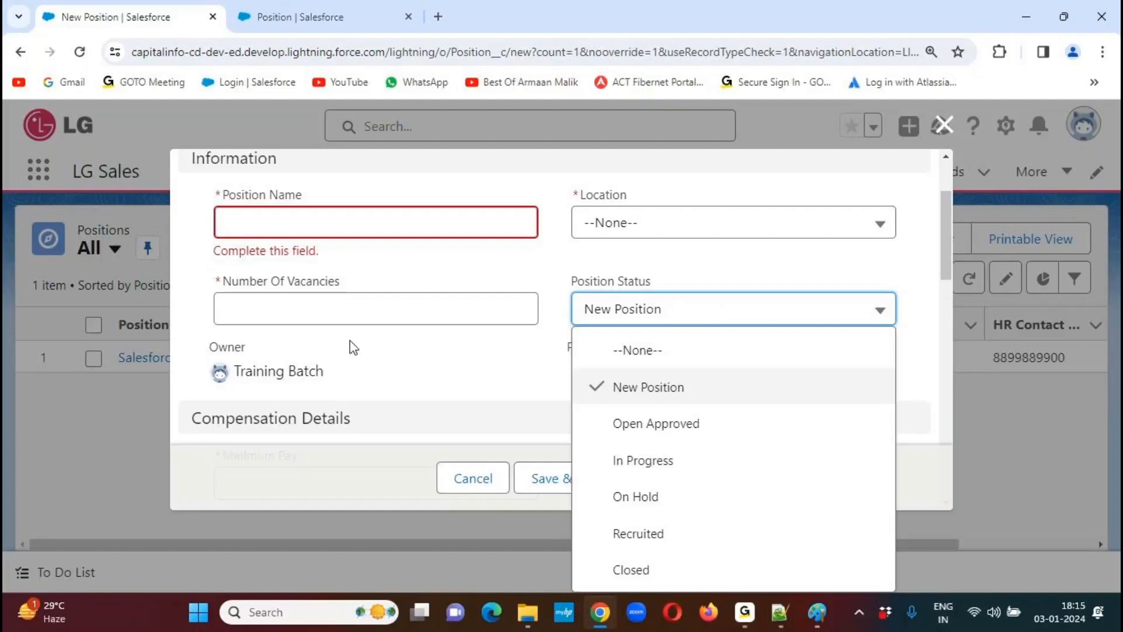
left_click(443, 385)
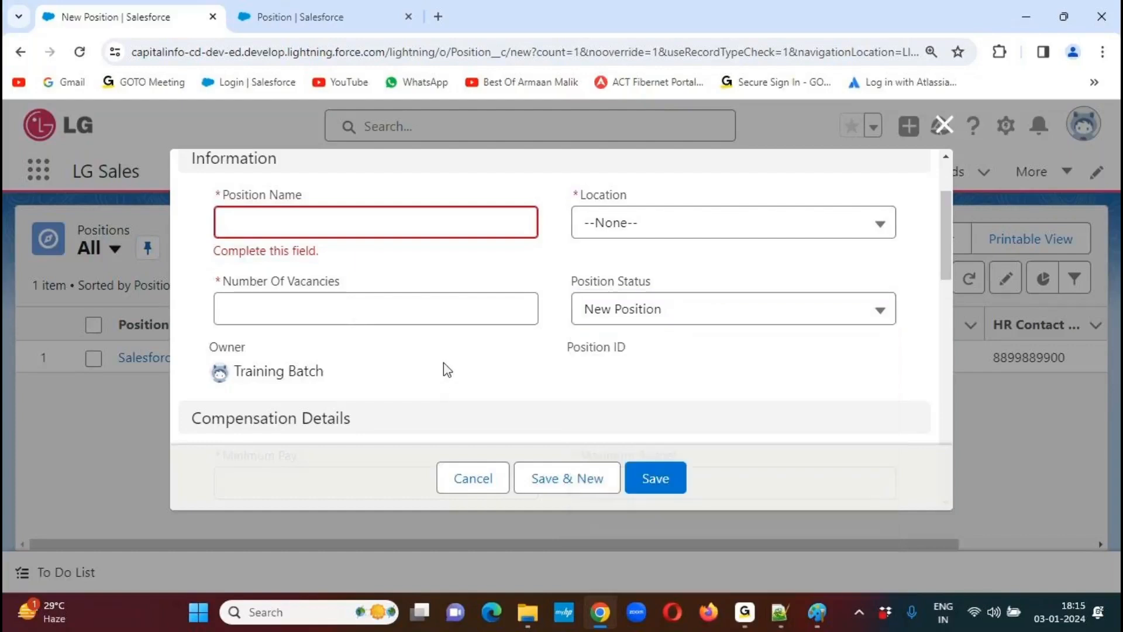
Switch to Formula Fields.txt in Notepad++ and insert ten blank lines at line 197, below the last use case
left_click(784, 619)
left_click(141, 510)
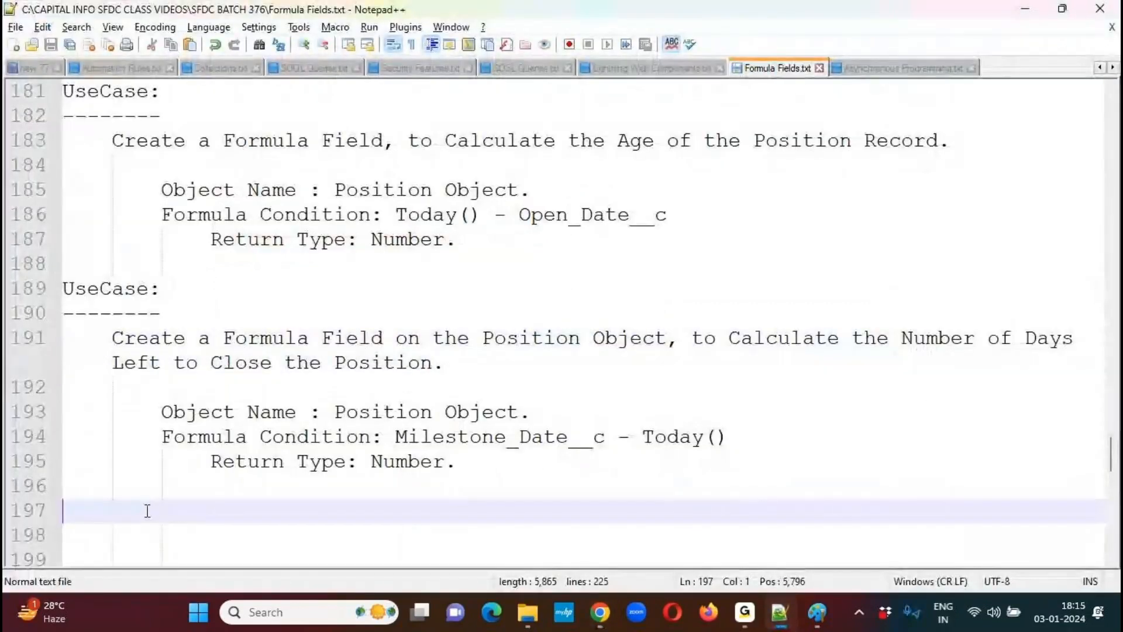
key("Return")
key("Return")
key("Return")
key("Return")
key("Return")
key("Return")
key("Return")
key("Return")
key("Return")
key("Return")
key("Up")
key("Up")
key("Up")
key("Up")
key("Up")
key("Up")
key("Up")
key("Up")
key("Up")
key("Up")
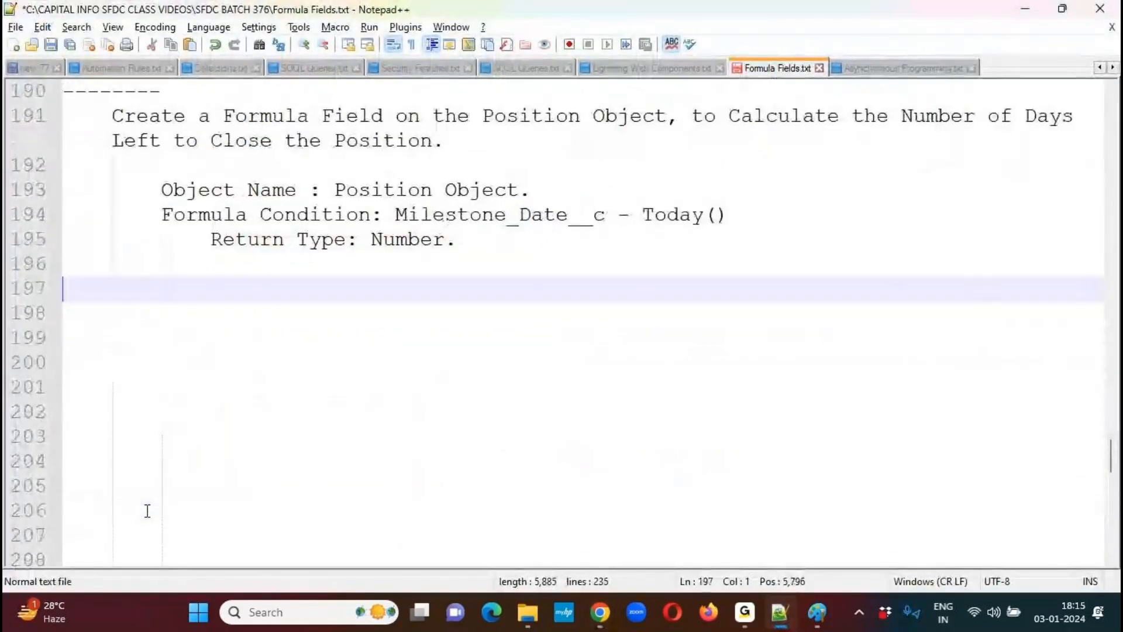
Add the heading "UseCase:" at line 197 with a dashed underline beneath it
type("UseCase:")
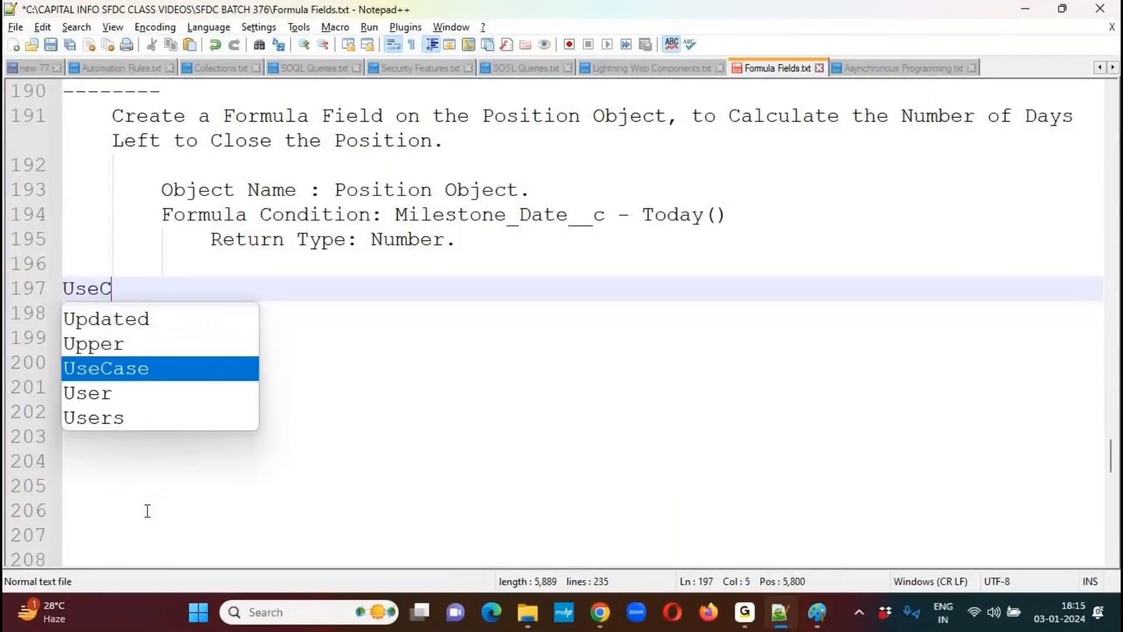
key("Return")
type("--------")
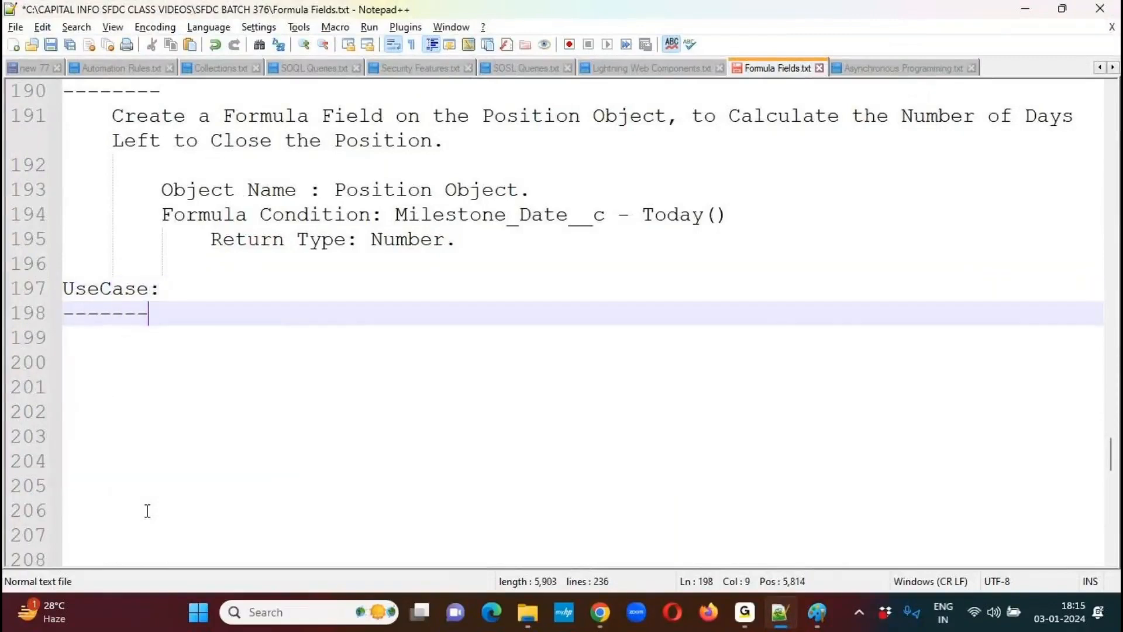
Start the indented description with "Configure a Formula Field on the Position Object, to represent the Associated"
key("Return")
key("Tab")
type("C")
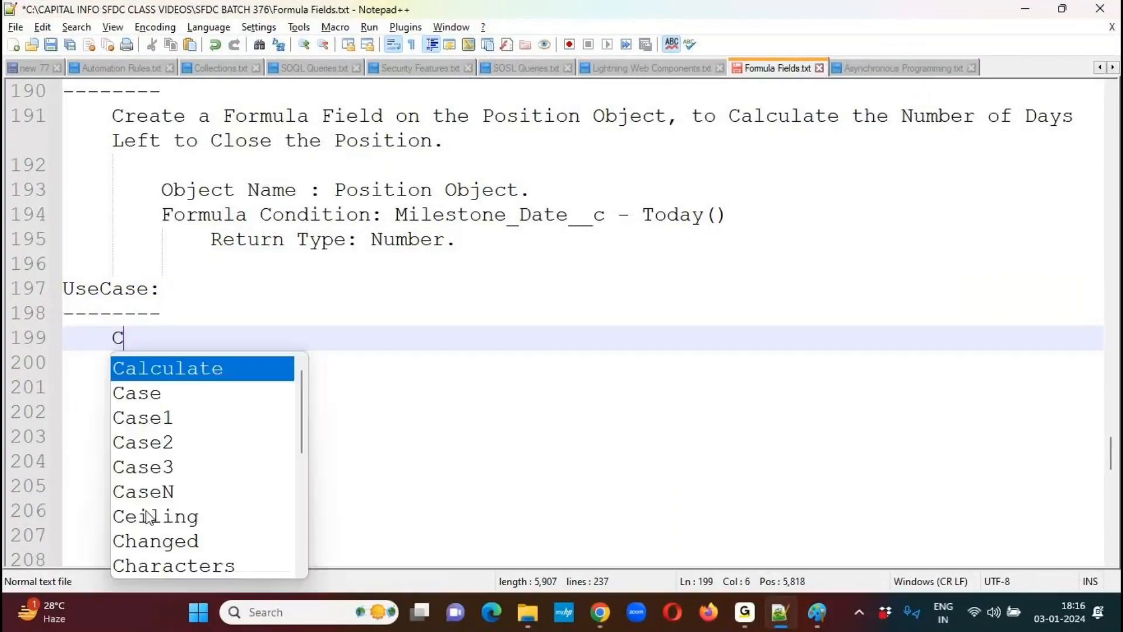
type("onfigure a For")
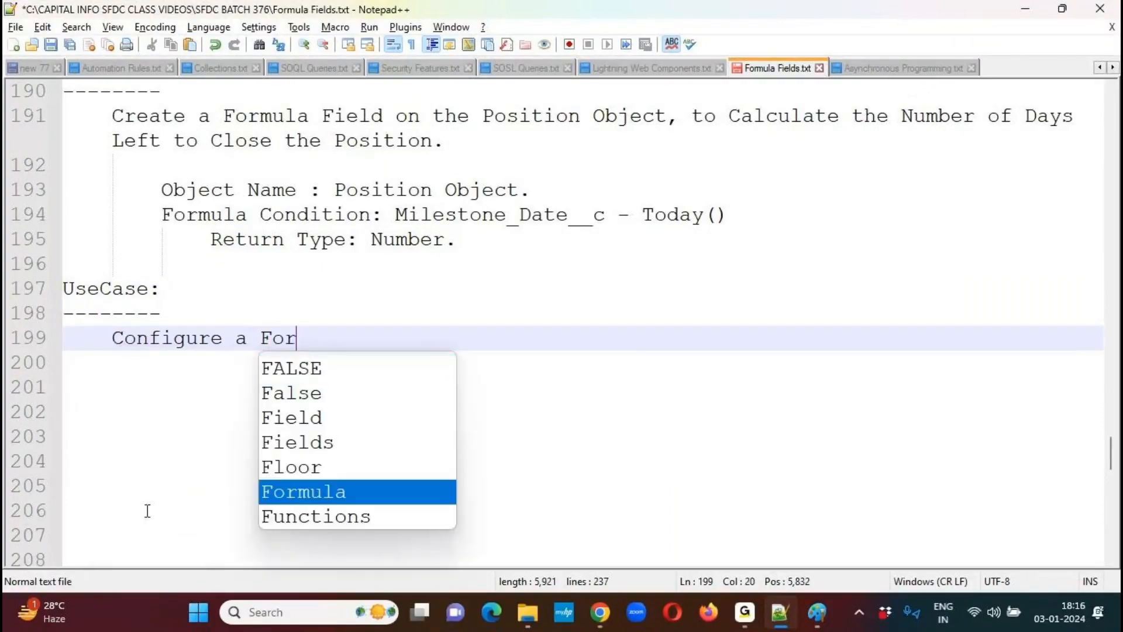
type("mula Field o")
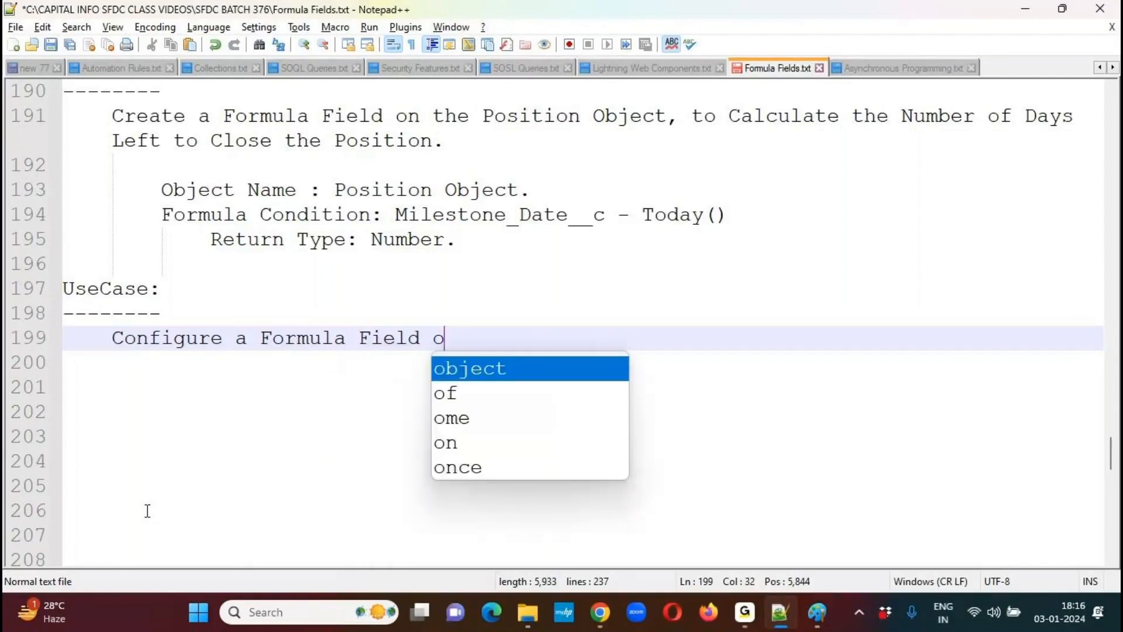
type("n the")
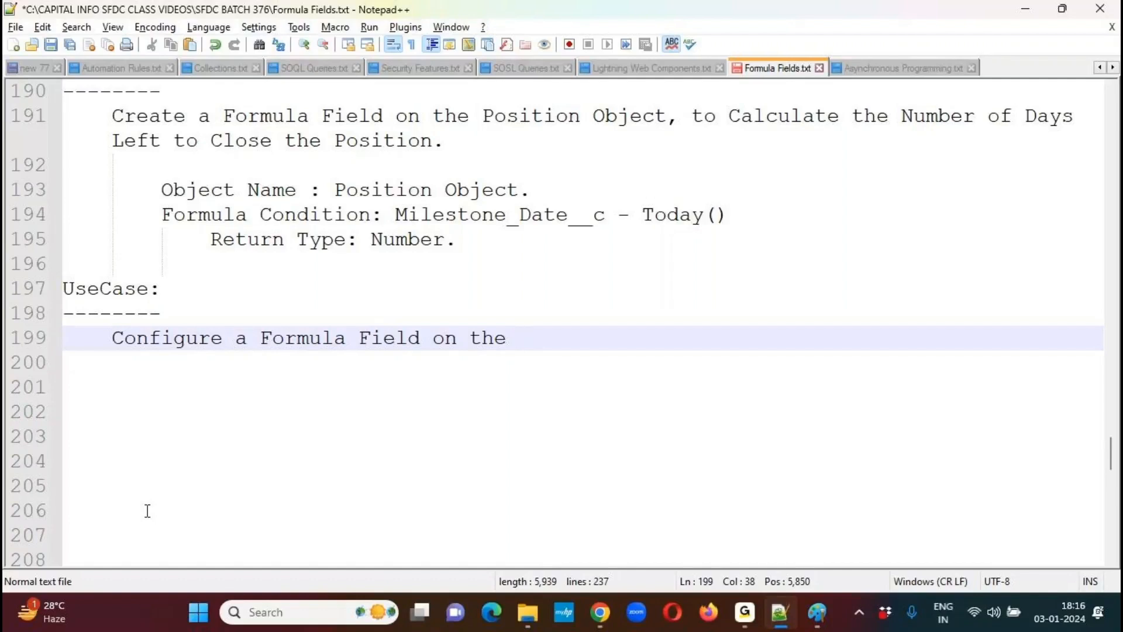
type("Position Object, to represent the Associated I")
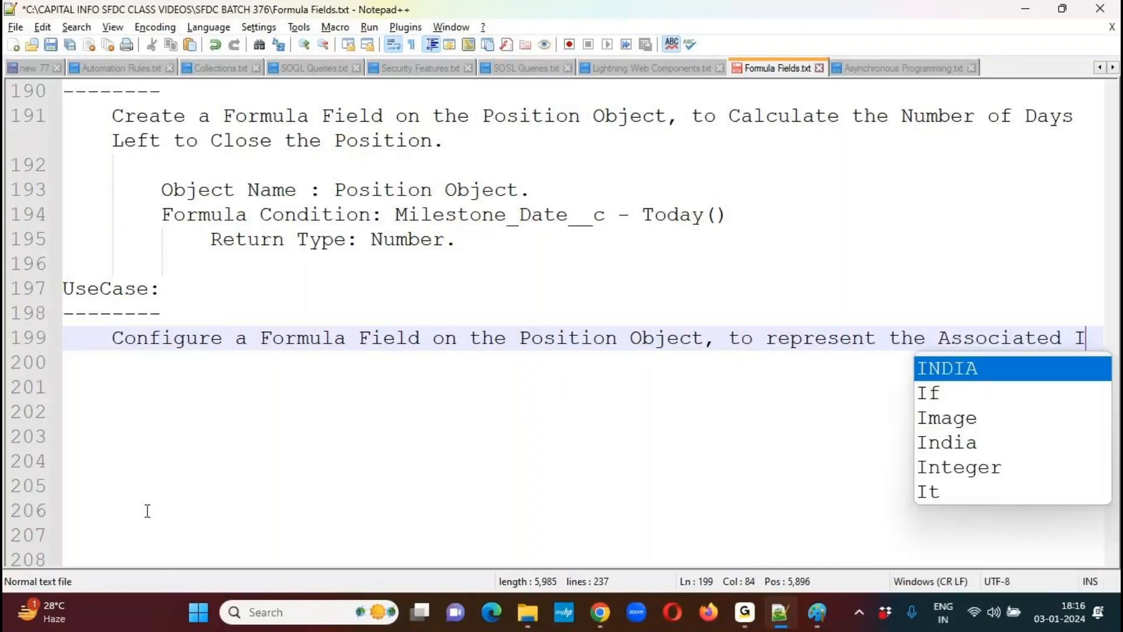
Complete the description with "Image / Icon on the Detail Page based on the Selected Position Status." and save the file
type("mage / Ico")
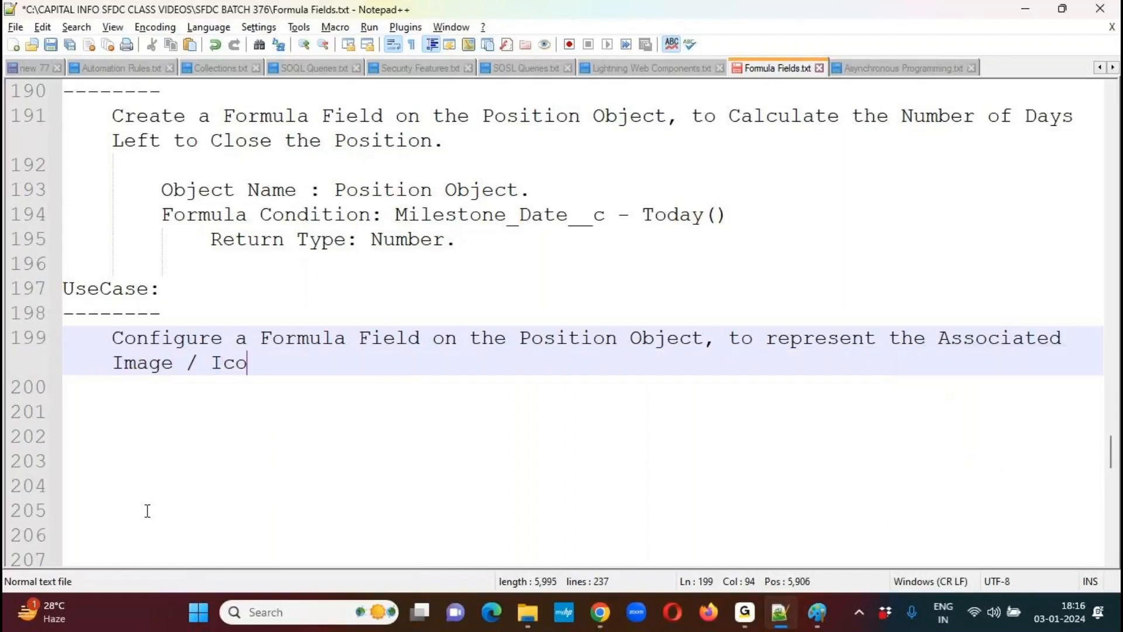
type("n on the Detail Page ")
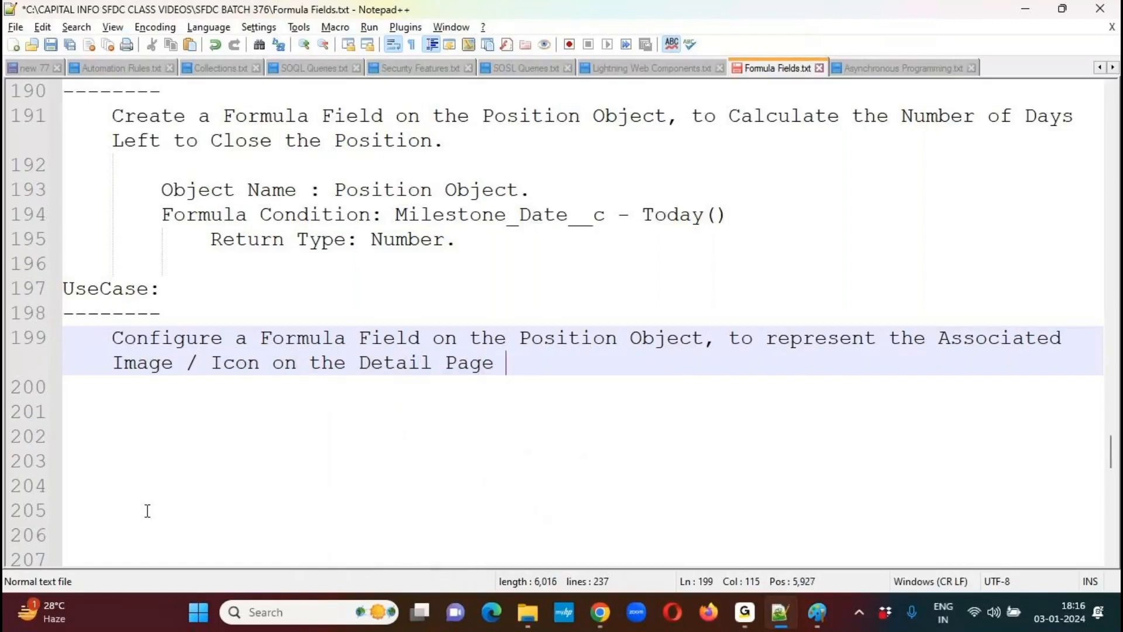
type("based on the Sele")
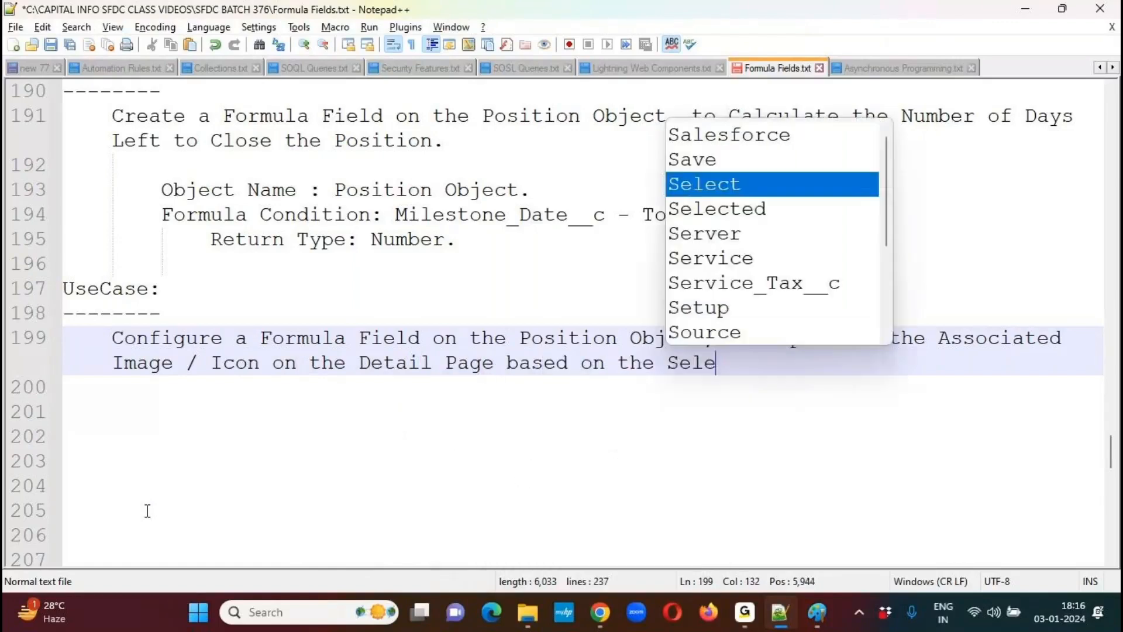
type("cted P")
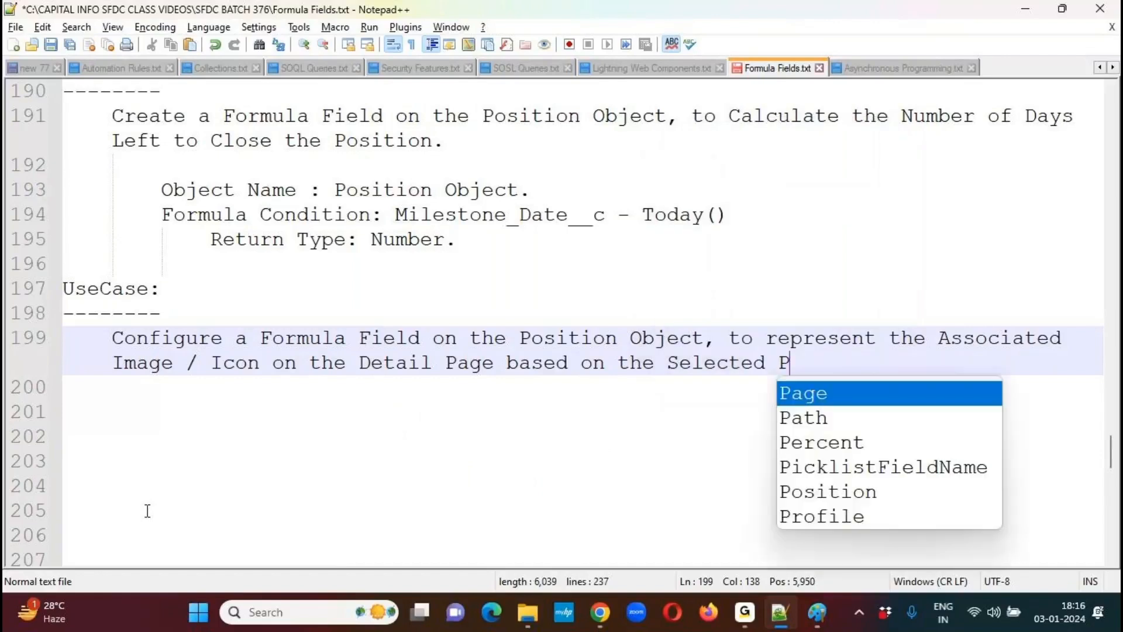
type("osition Status.")
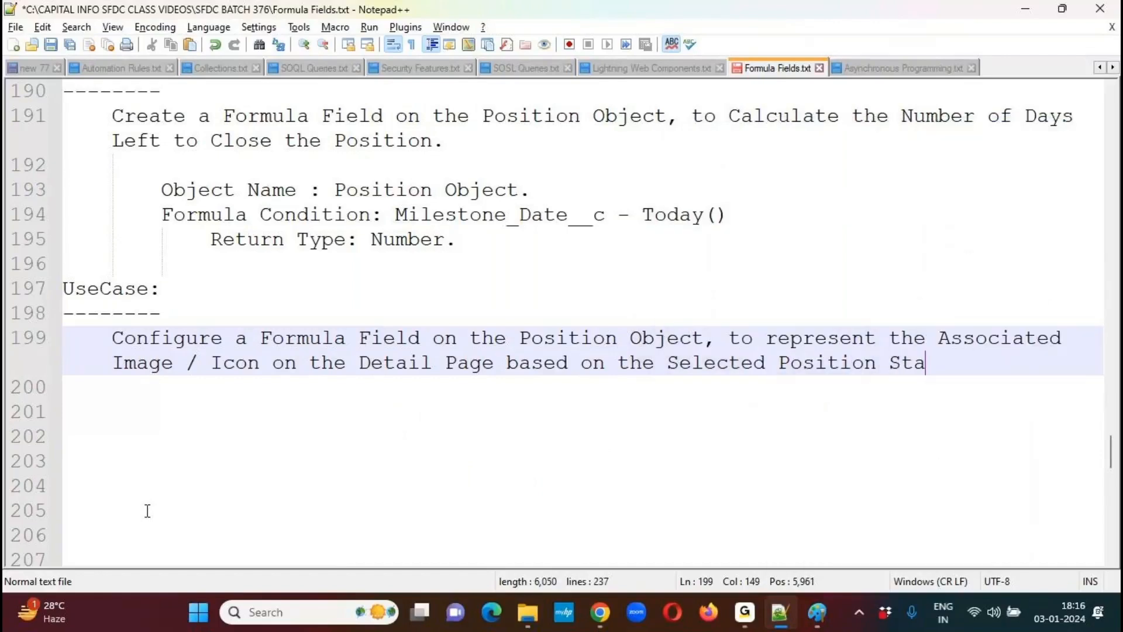
key("Return")
key("Return")
key("ctrl+s")
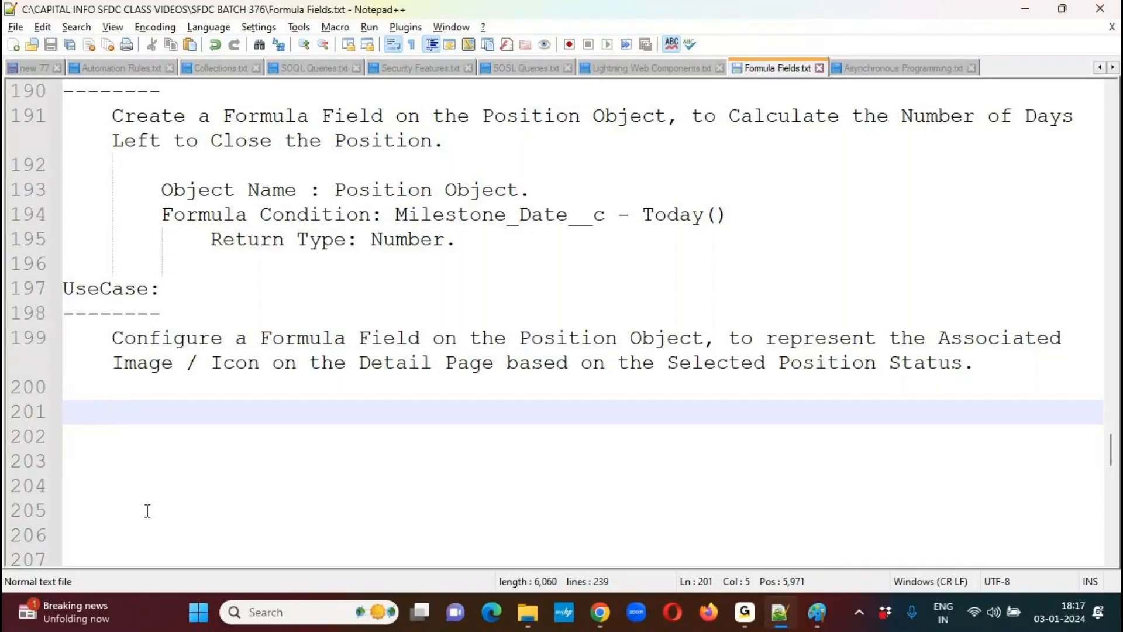
Start an indented entry at line 201 with "Step 1: Get the Required Images (6 Images) from the Google Images"
type("Step 1: ")
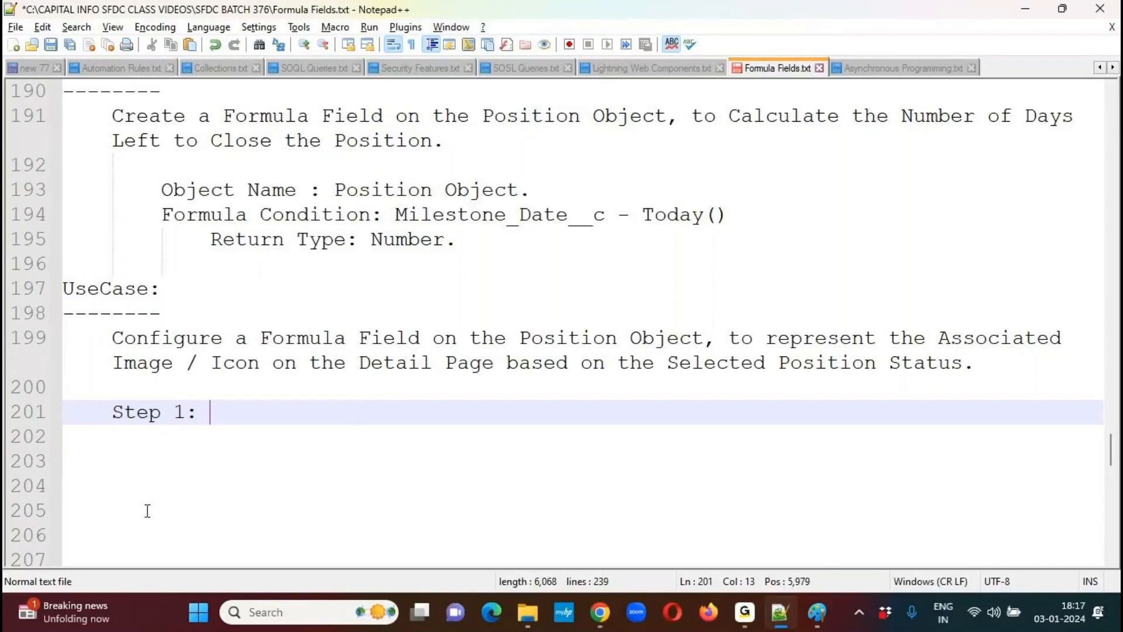
type("Get the ")
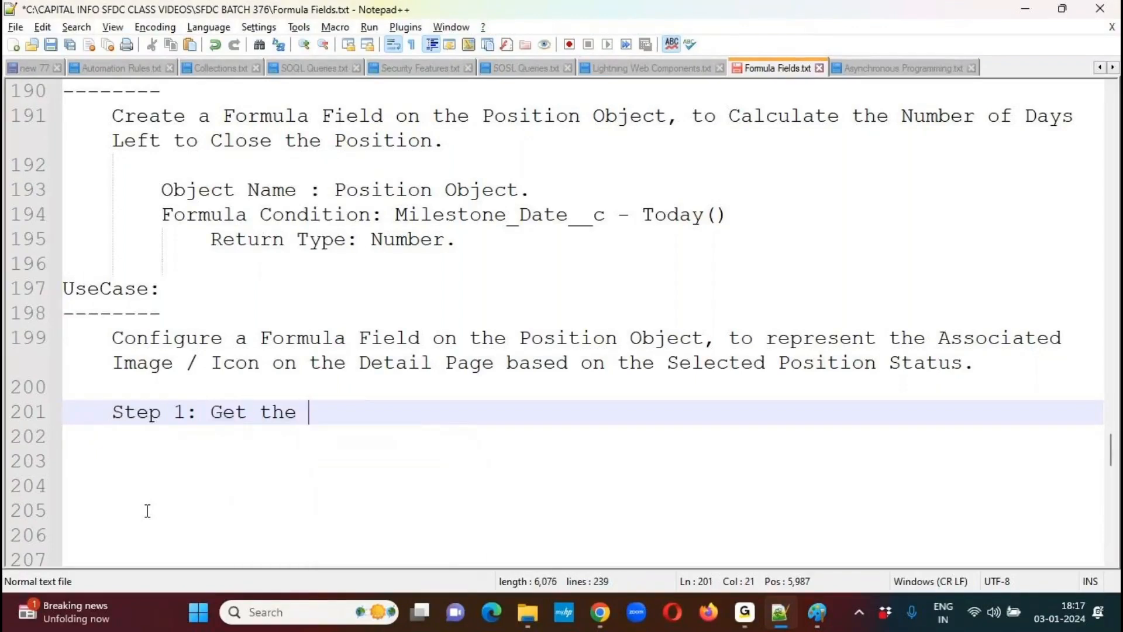
type("Required ")
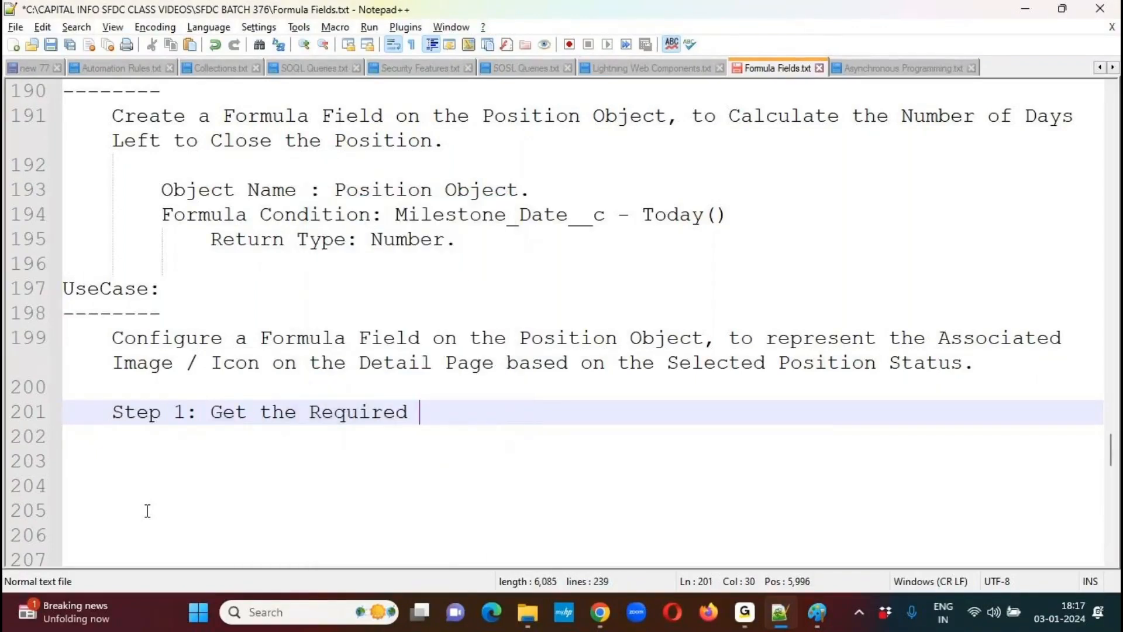
type("Images (")
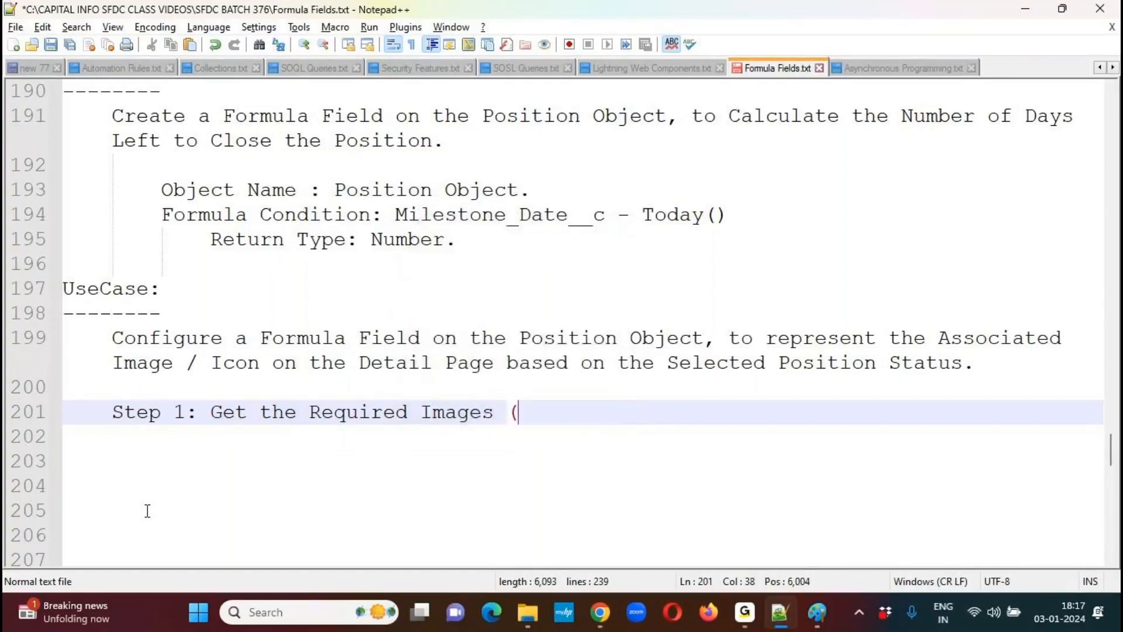
type("6 Image")
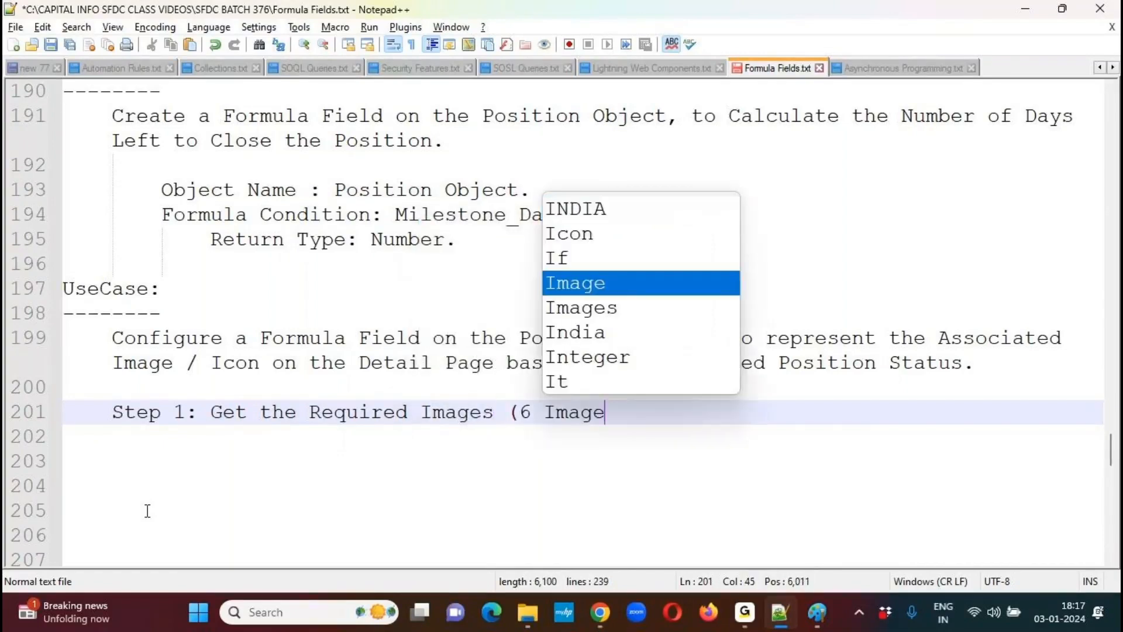
type("s)mfr")
key("BackSpace")
key("BackSpace")
key("BackSpace")
type("f")
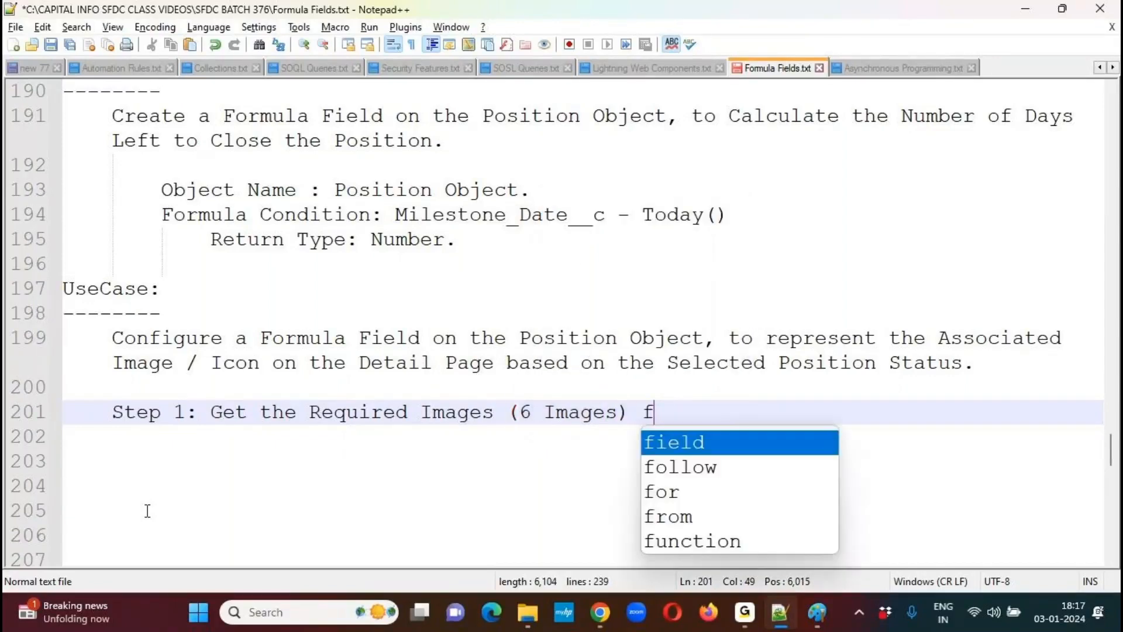
type("rom the Google ")
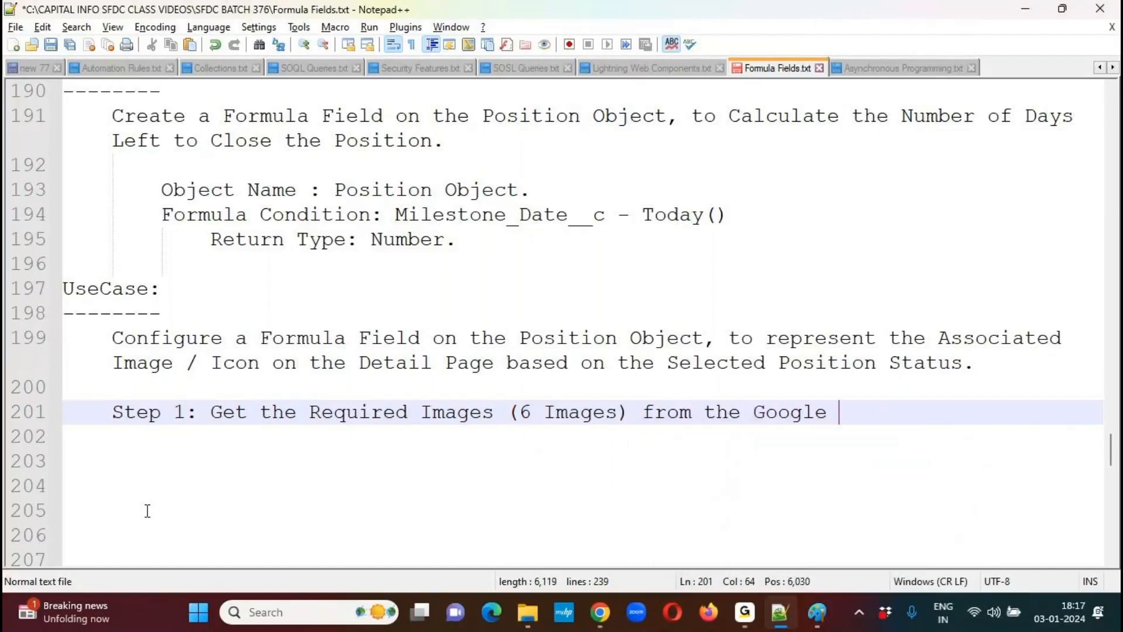
type("Images ")
Complete the Step 1 sentence with "and store them to the Local Device."
type("and stpre")
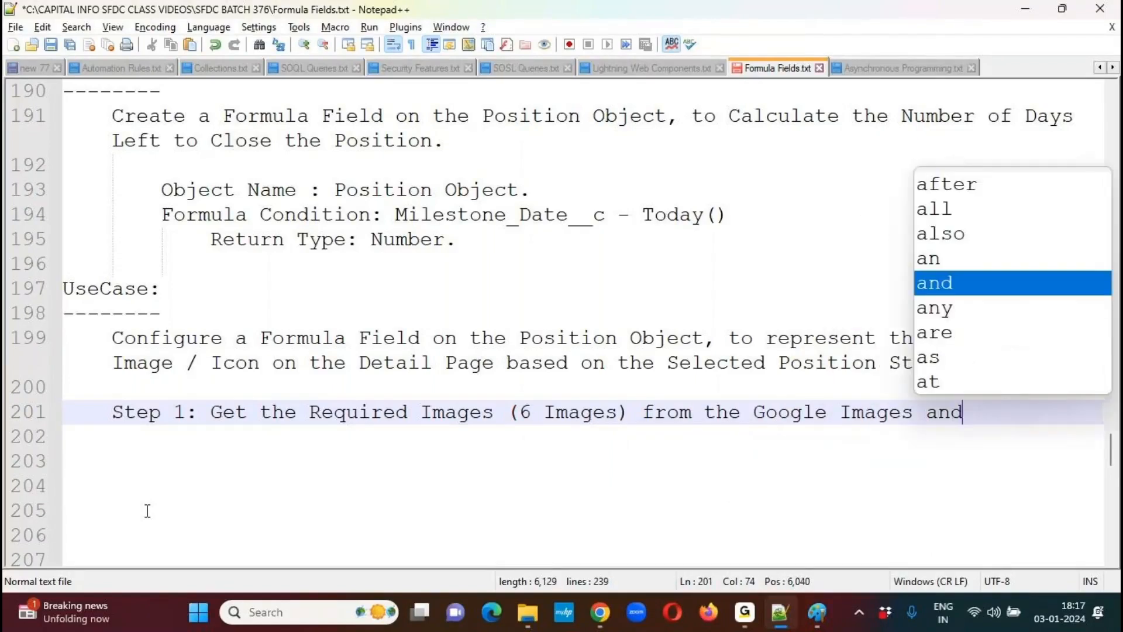
key("BackSpace")
key("BackSpace")
key("BackSpace")
key("BackSpace")
type("o")
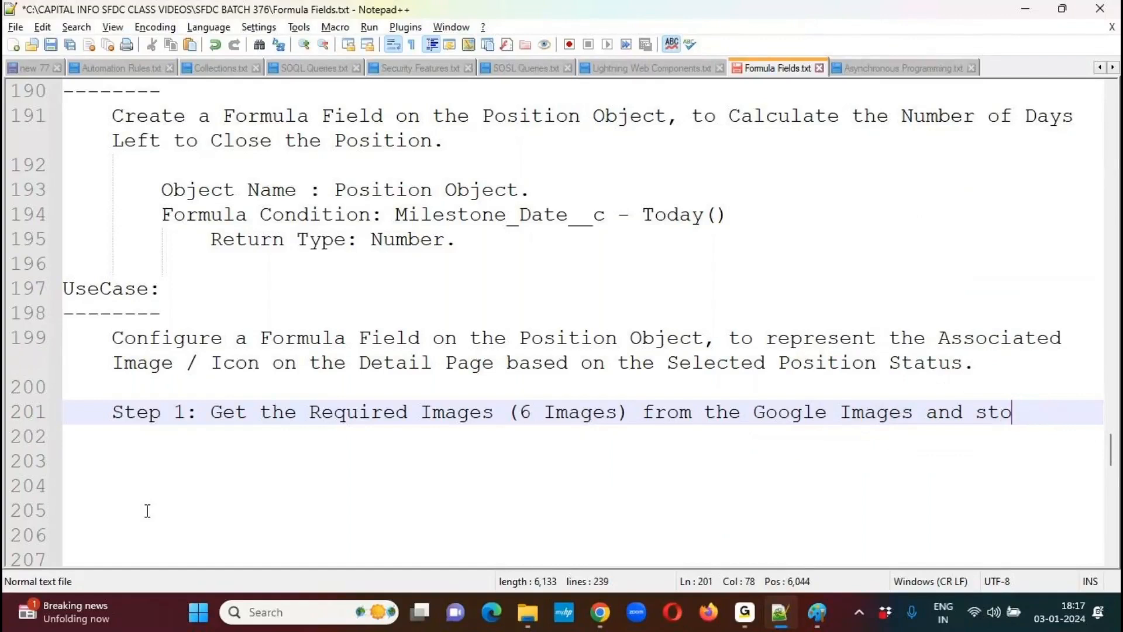
type("re them to the ")
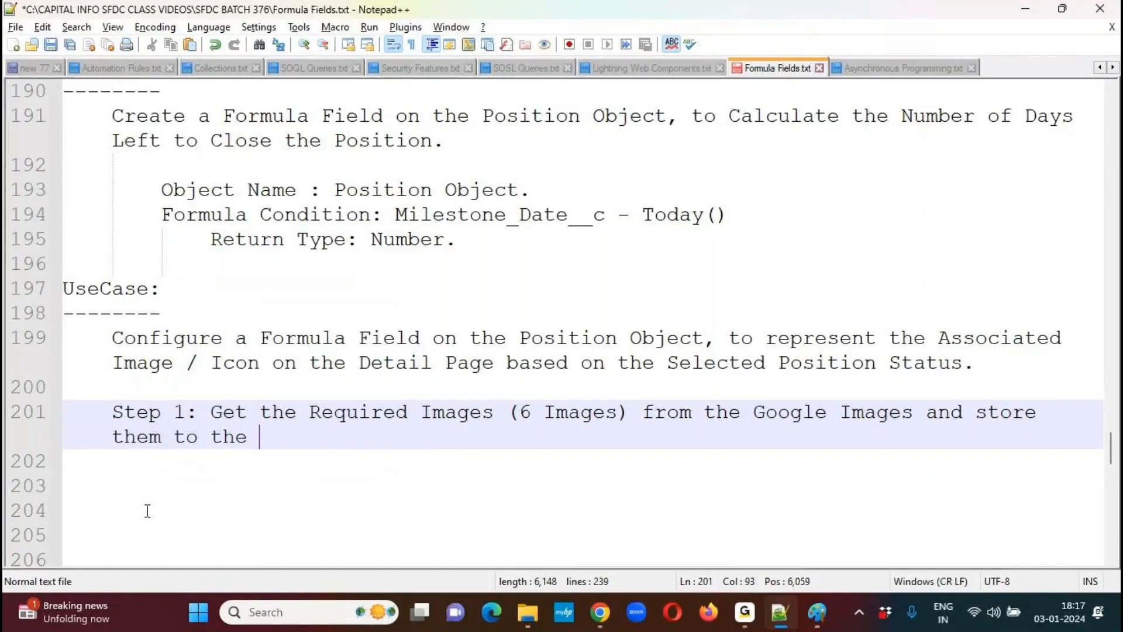
type("Local Device.")
Break the Step 1 text before "them" and indent the continuation line beneath "Get"
key("Up")
key("End")
key("Return")
key("Tab")
key("Tab")
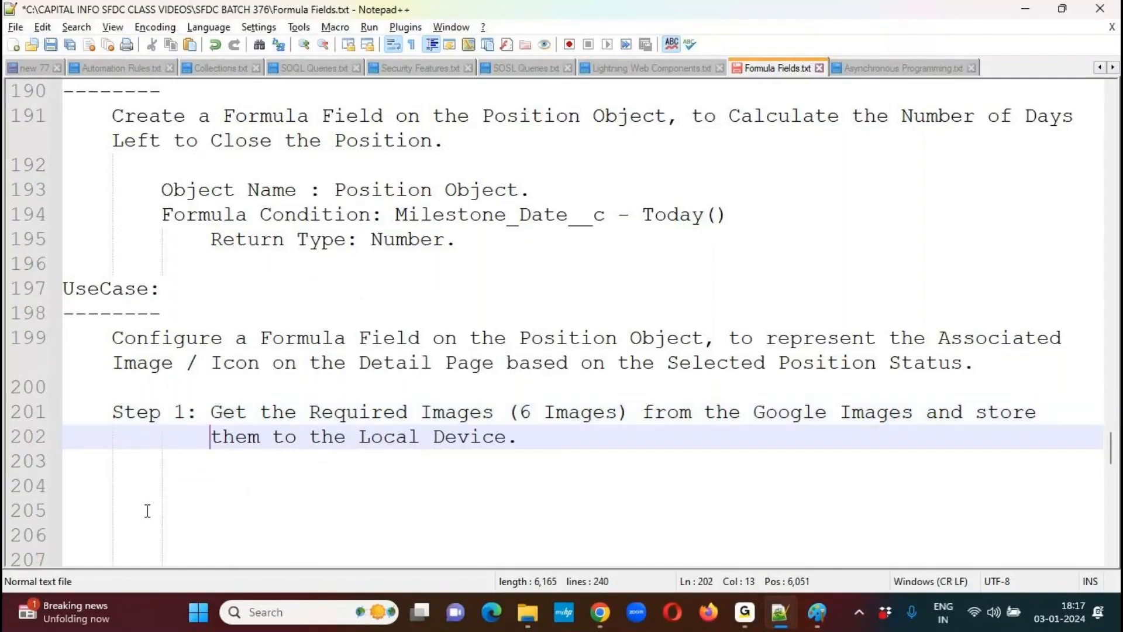
Insert "based on the Position Status" after "Google Images" in the Step 1 line
key("Up")
key("Right")
key("Right")
key("Right")
key("Right")
key("Right")
key("Right")
key("Right")
key("Right")
key("Right")
key("Right")
key("Right")
key("Right")
key("Right")
key("Right")
key("Right")
key("Right")
key("Right")
key("Right")
key("Right")
key("Right")
key("Right")
key("Left")
key("Left")
type("ba")
type("sed on the Pos")
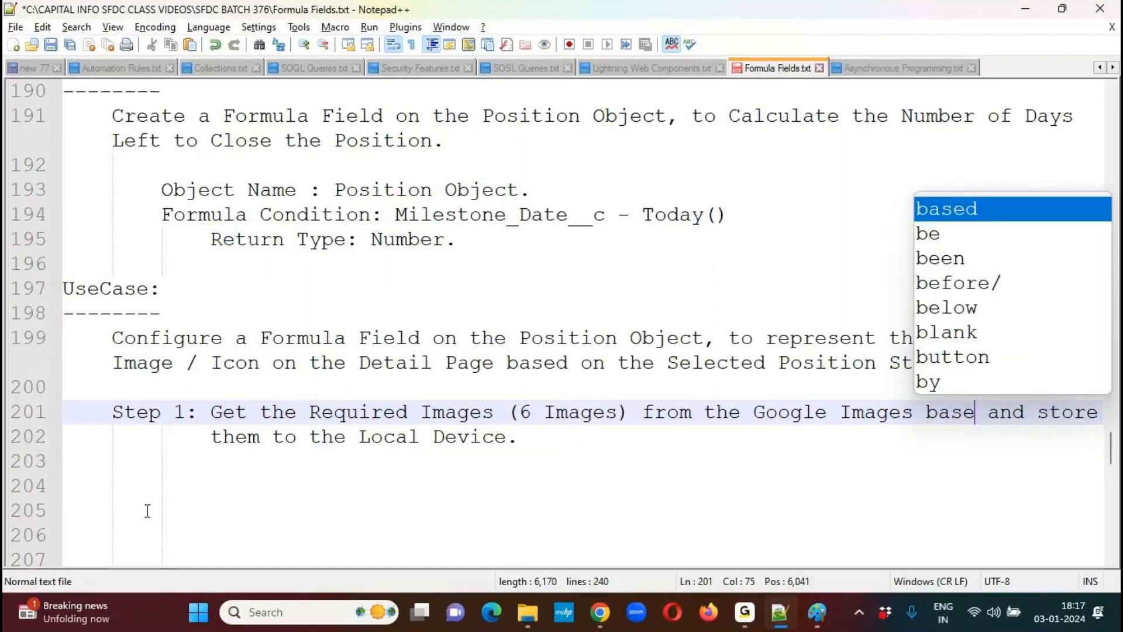
key("Return")
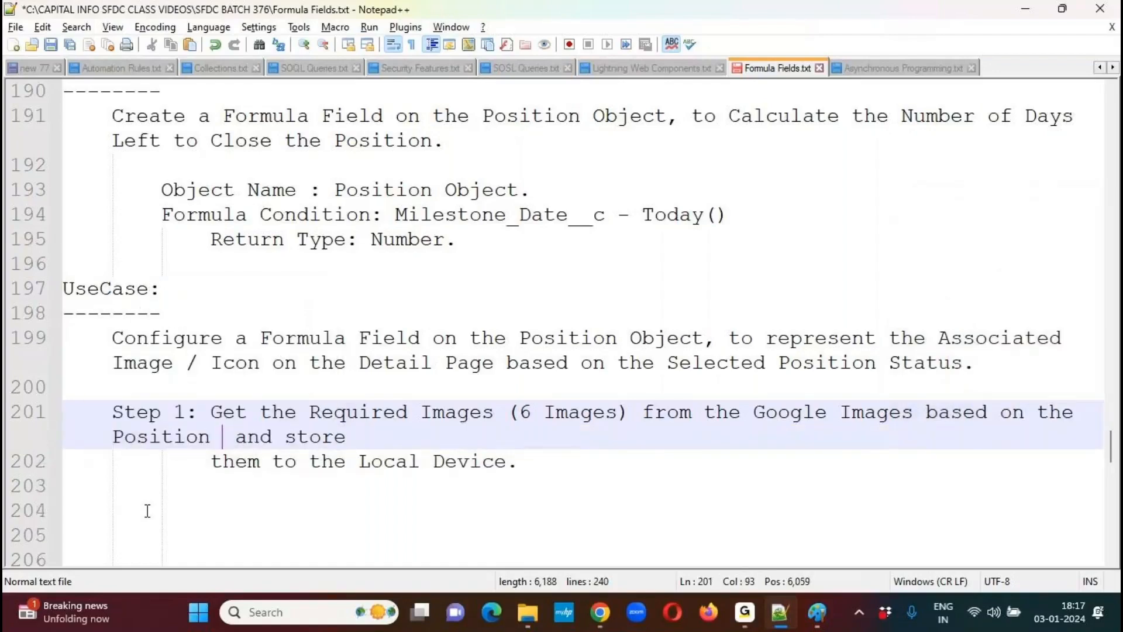
type("Status")
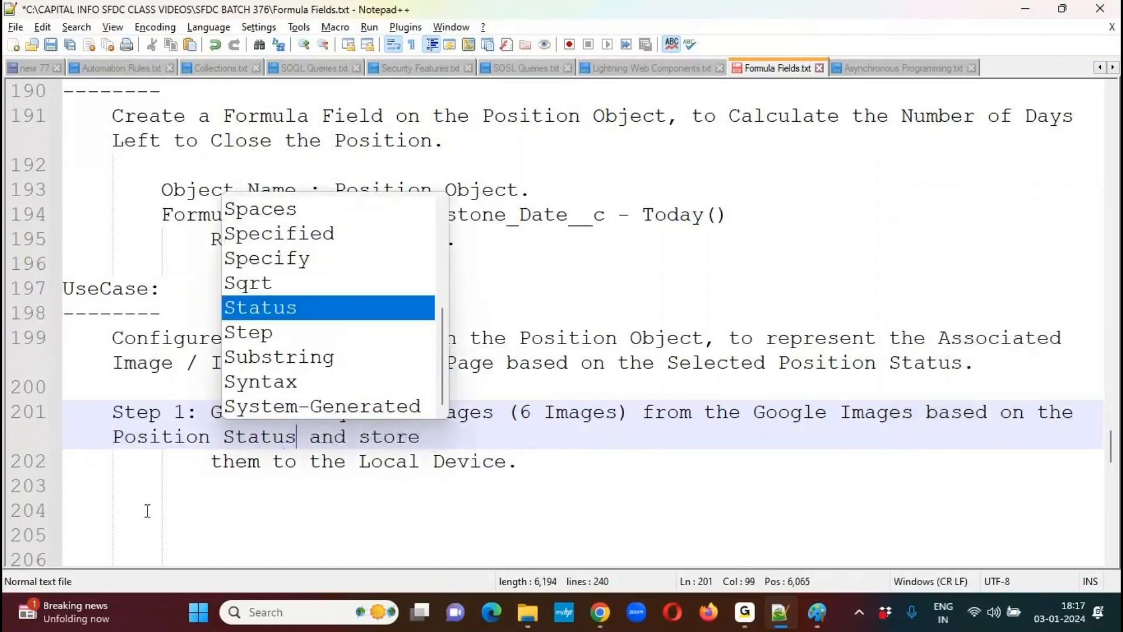
Join the continuation line "them to the Local Device." back onto the end of the Step 1 line
key("Escape")
key("End")
key("Delete")
key("Delete")
key("Delete")
key("Delete")
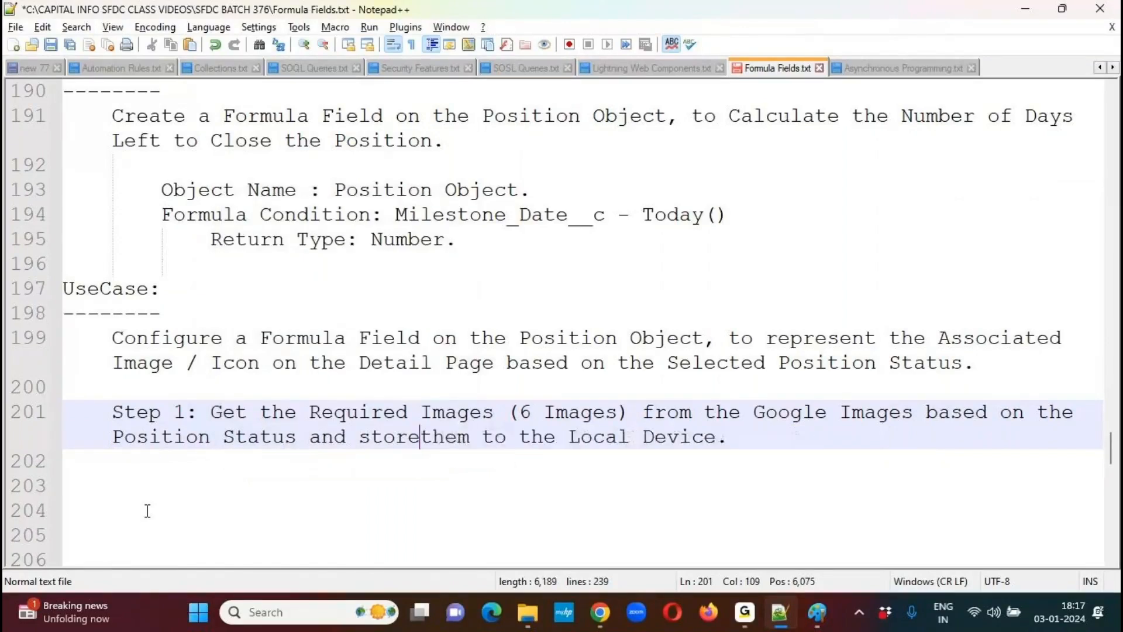
End line 201 with "the\", move the text from "Position Status" onward to an indented line 202, and save the file
key("End")
key("Down")
key("Up")
key("Left")
type("\\")
key("Return")
key("Tab")
key("Tab")
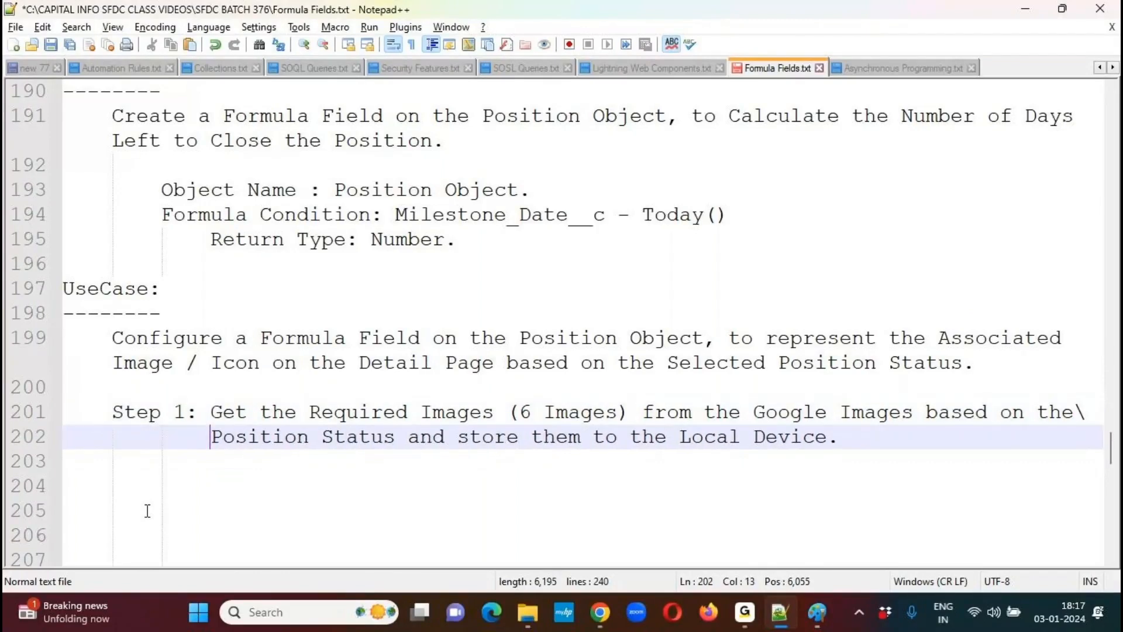
key("Down")
key("Down")
key("Tab")
key("ctrl+s")
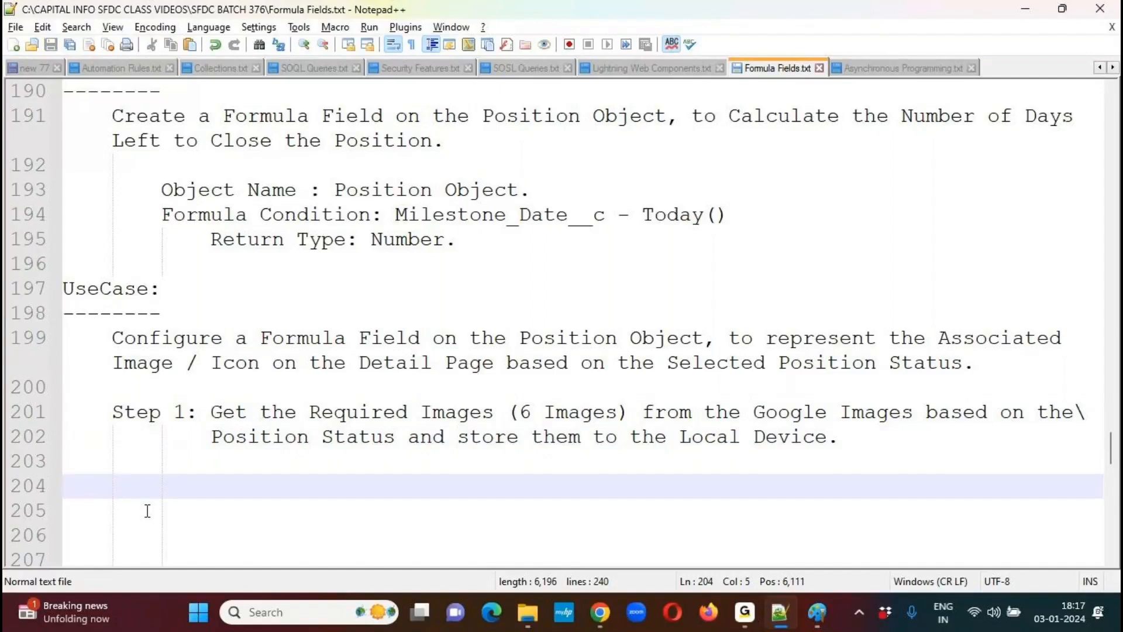
Add "step 2: Upload all the Images into "Static Resources"." at line 204, followed by an indented new line
type("step 2: ")
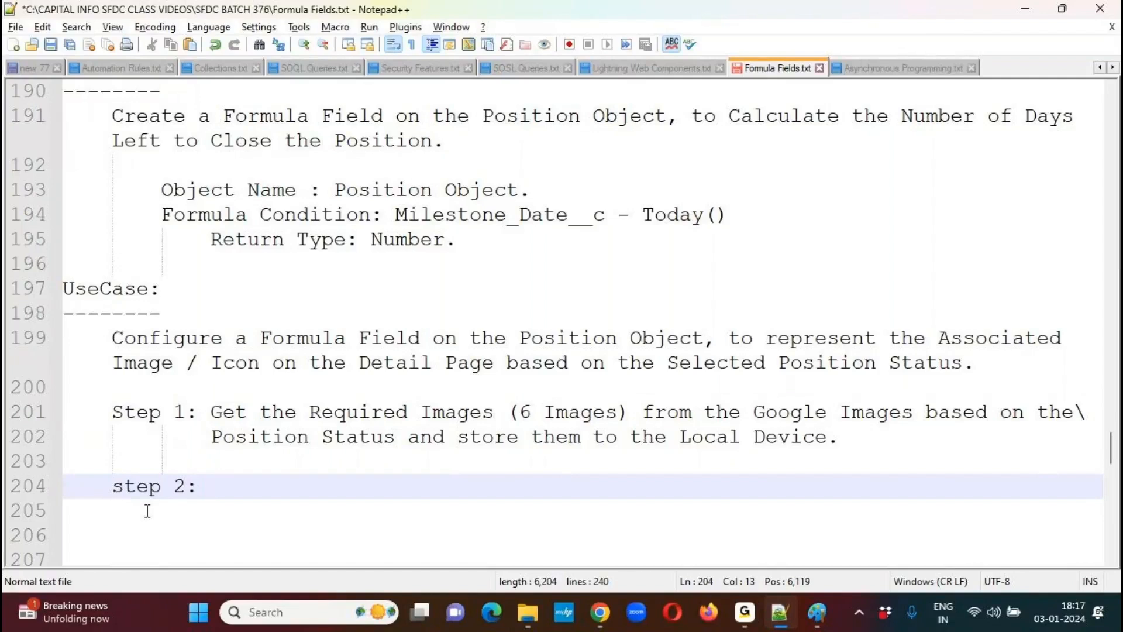
type("Upload all the ")
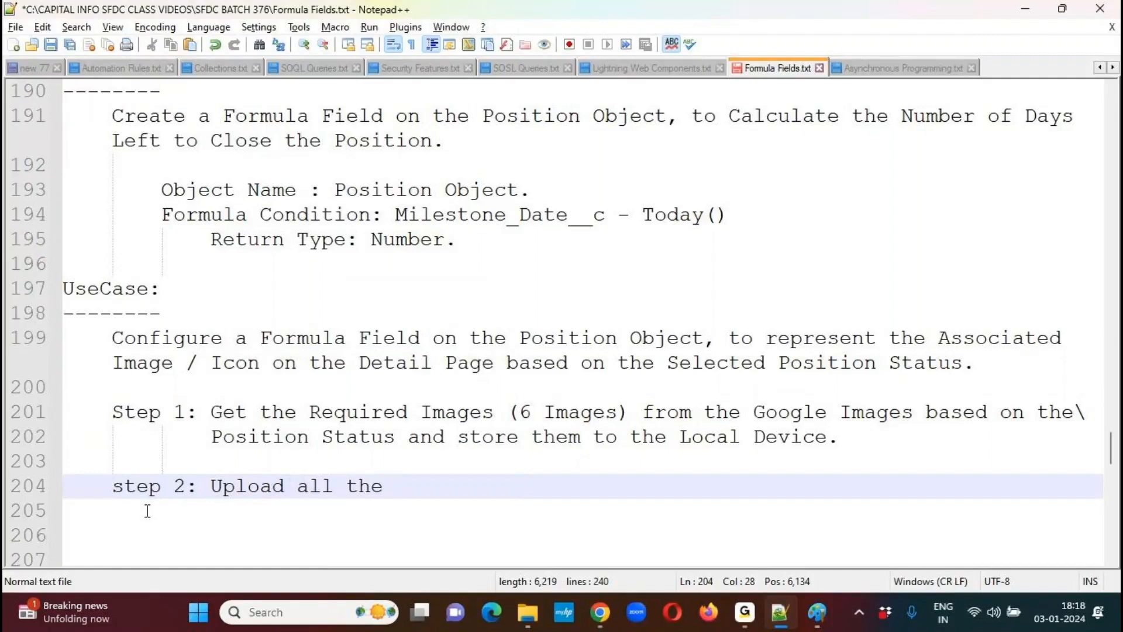
type("Images into")
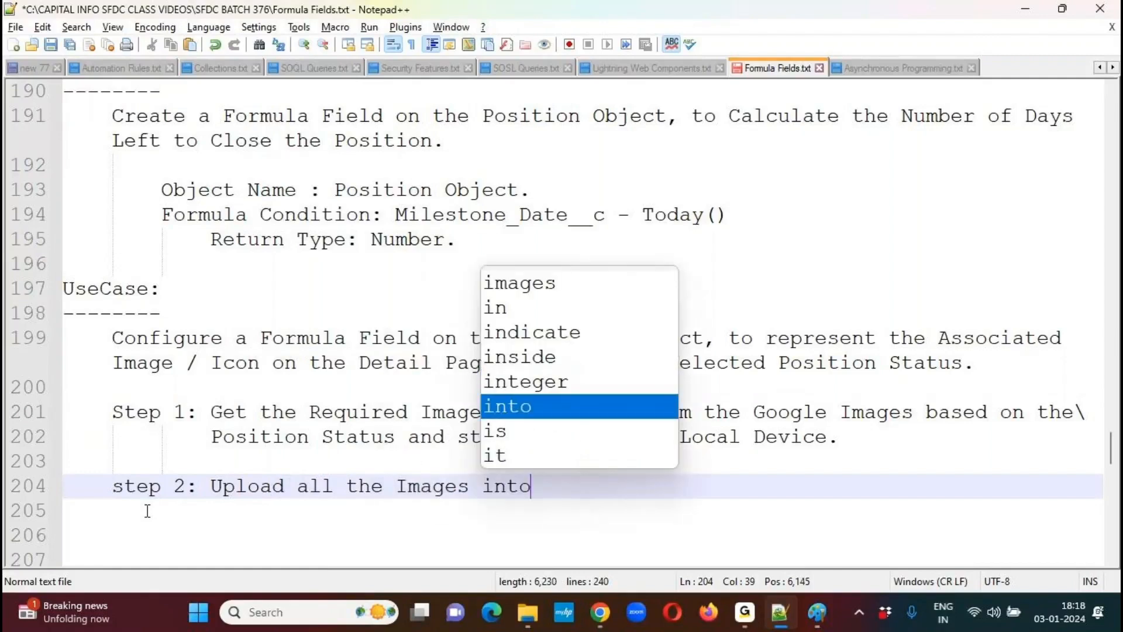
type(" \"Static Resources\".")
key("Return")
key("Tab")
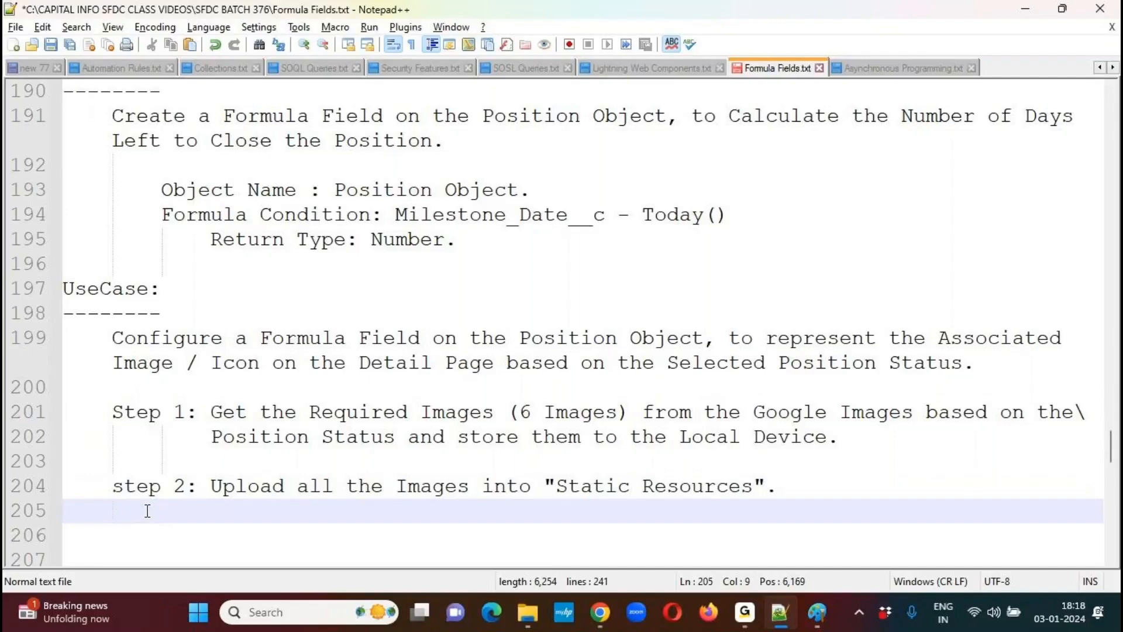
key("Down")
key("Down")
key("Down")
key("Down")
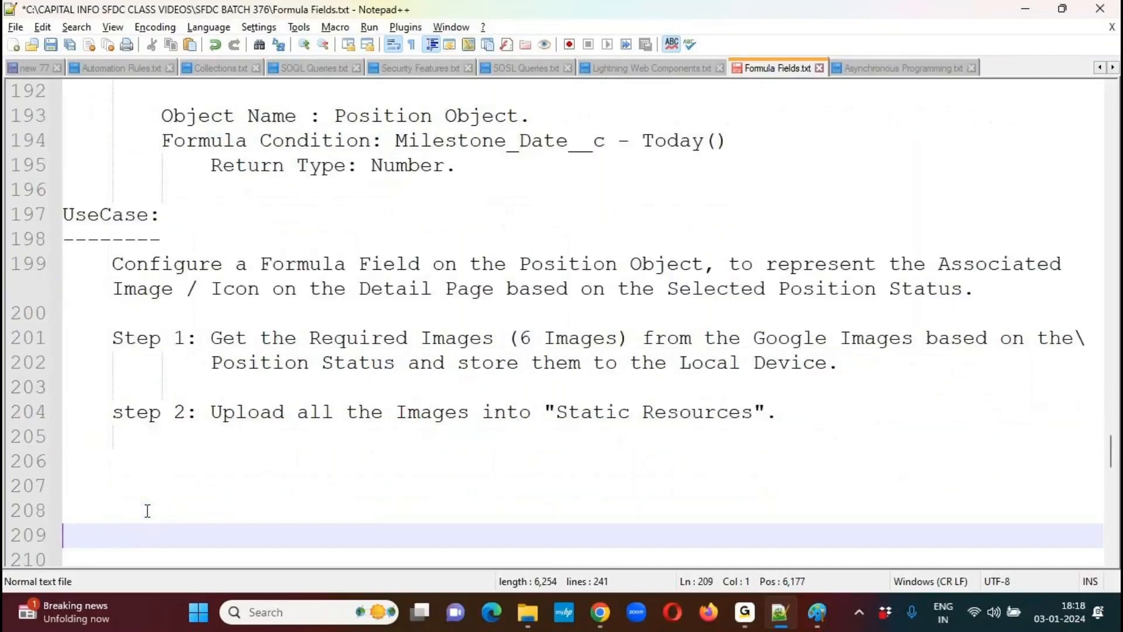
key("Down")
key("Down")
key("Down")
key("Down")
key("Up")
key("Up")
key("Up")
key("Up")
key("Up")
key("Up")
key("Up")
key("Up")
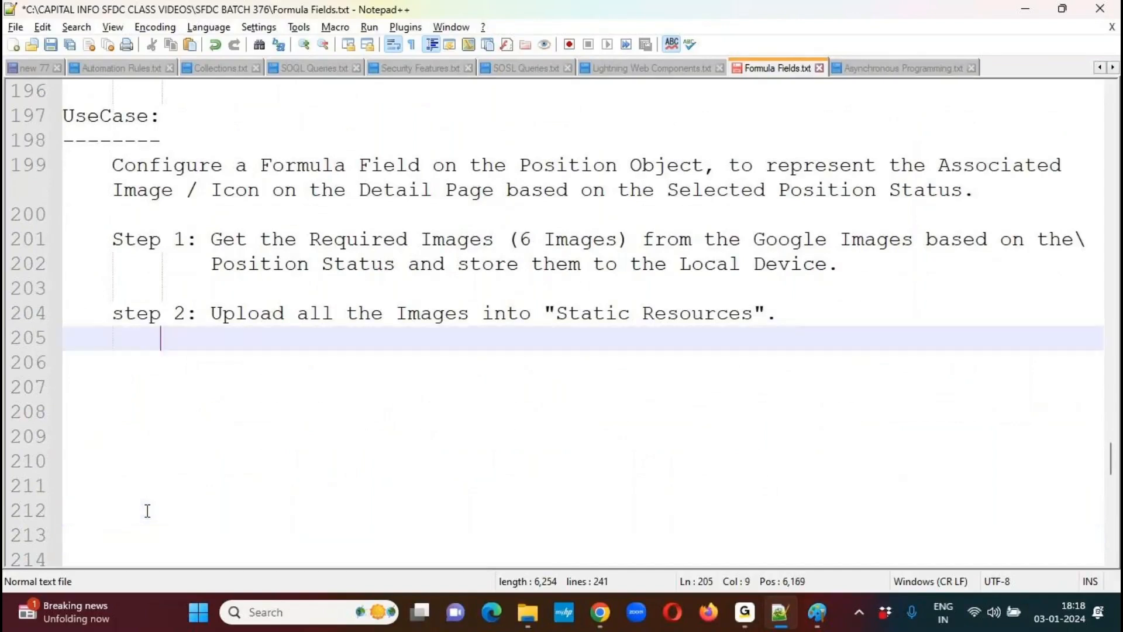
Write the instruction "Click on "Setup" menu." on the indented line under step 2
type("Clicik")
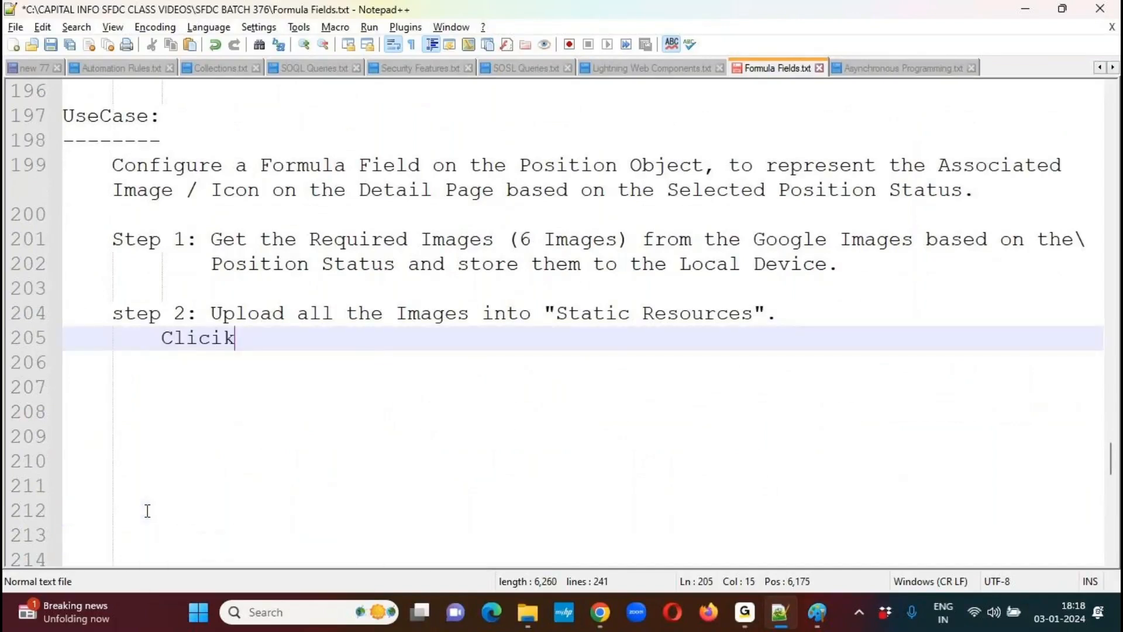
key("BackSpace")
key("BackSpace")
type("k on \"Setup\" menu.")
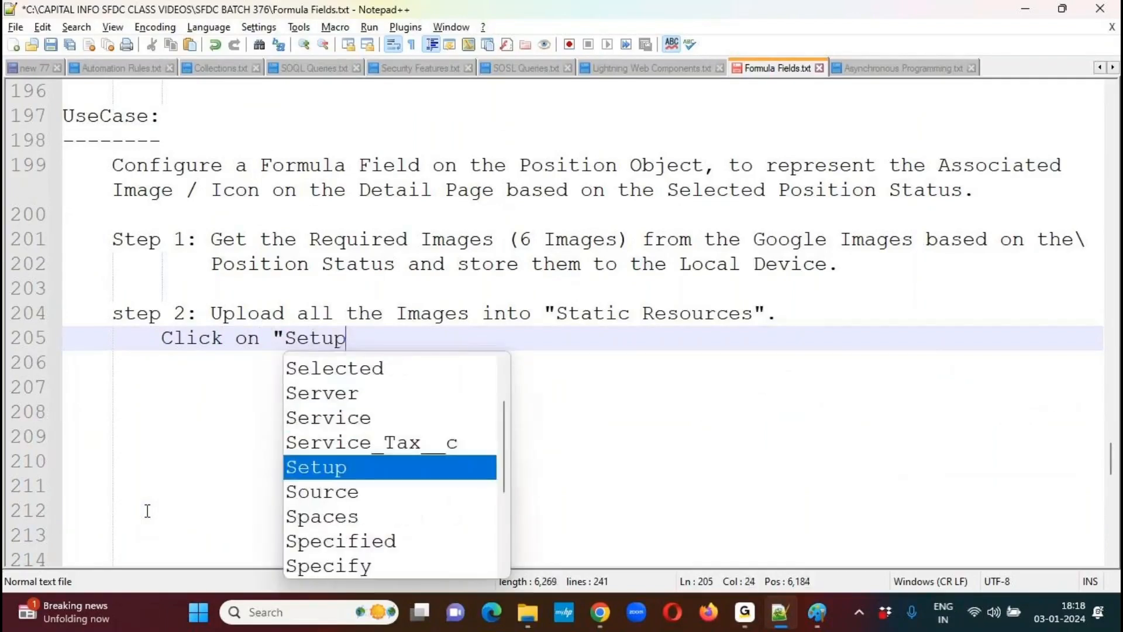
Add the further indented items "1. Search for the option "Static Resources"." and "2. Click on "New" button."
key("Return")
key("Tab")
type("1. ")
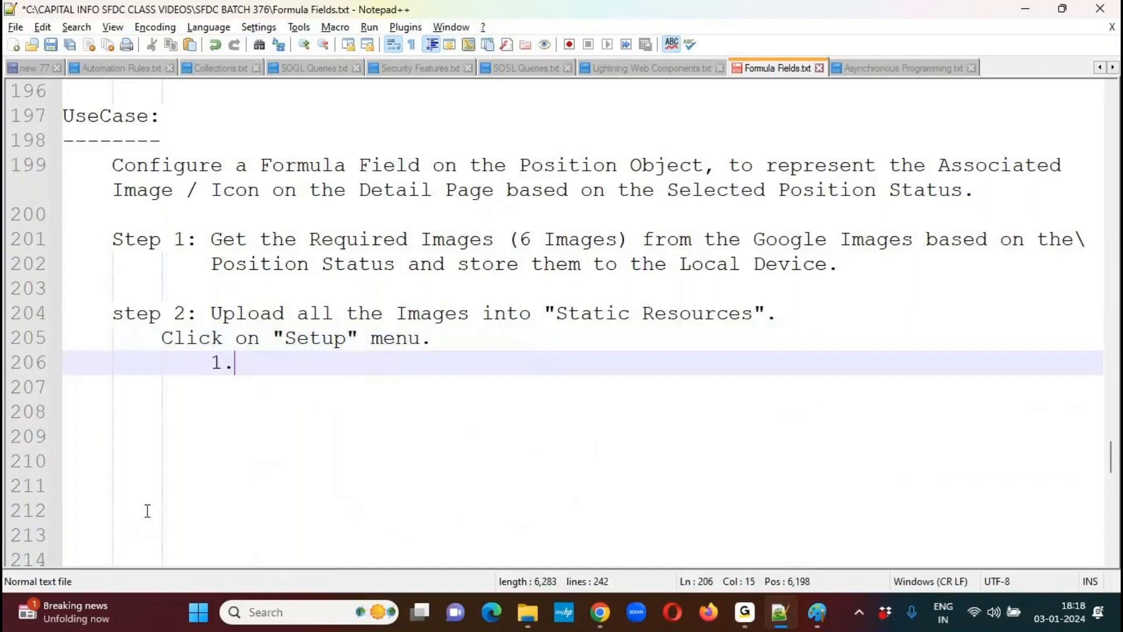
type("Search for the option \"S")
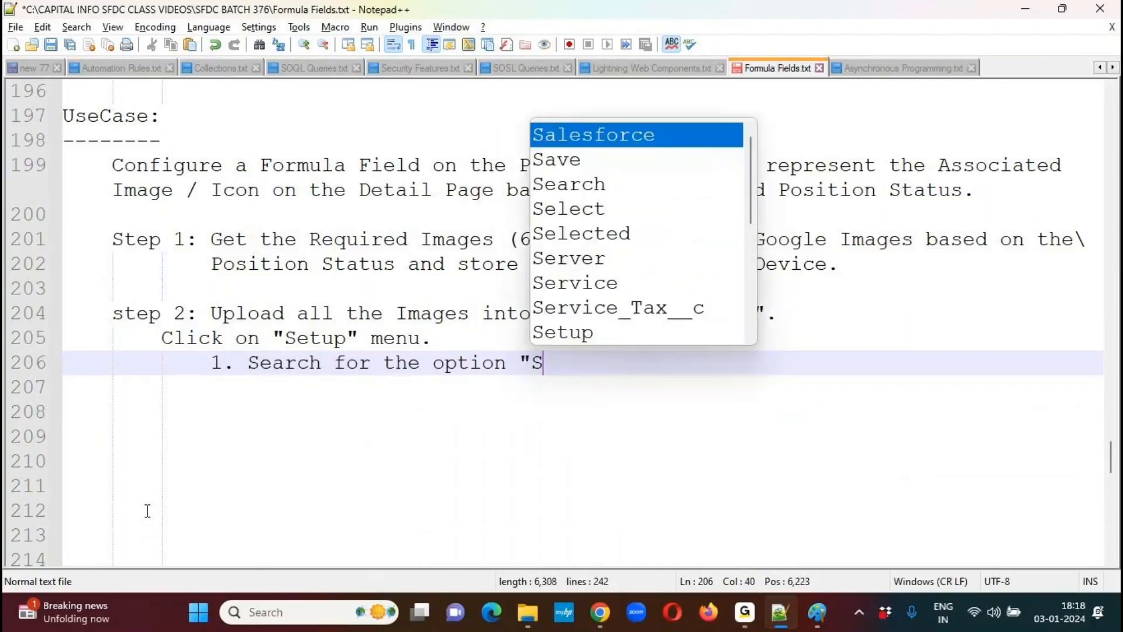
type("tatic Re")
type("source")
key("BackSpace")
type("rce")
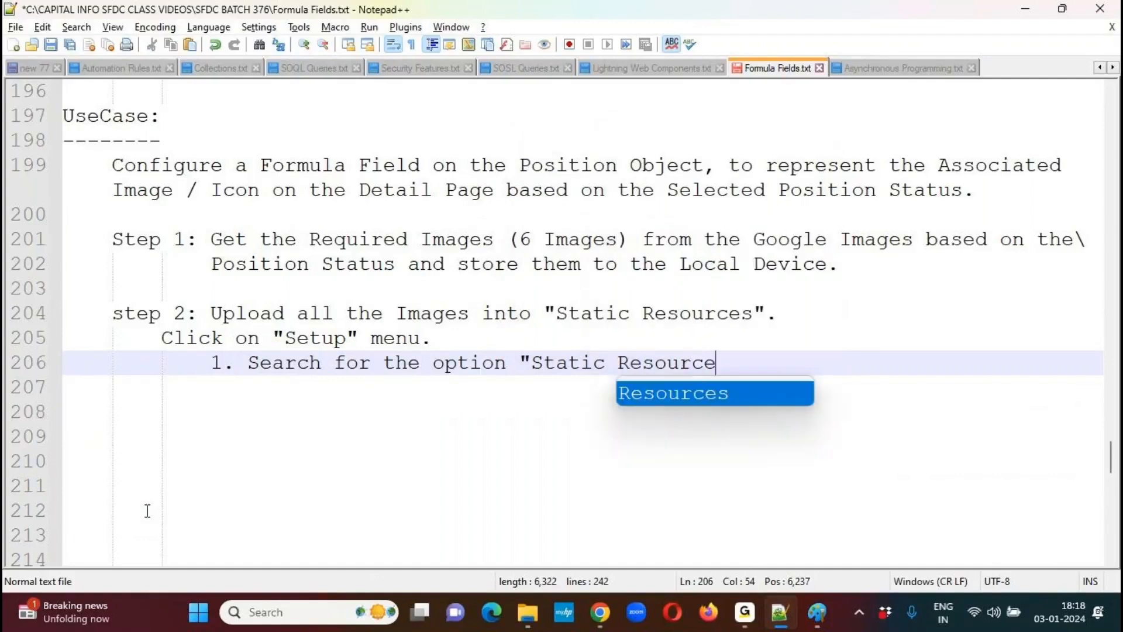
type("s\".")
key("Return")
type("2. Click on \"New\" button.")
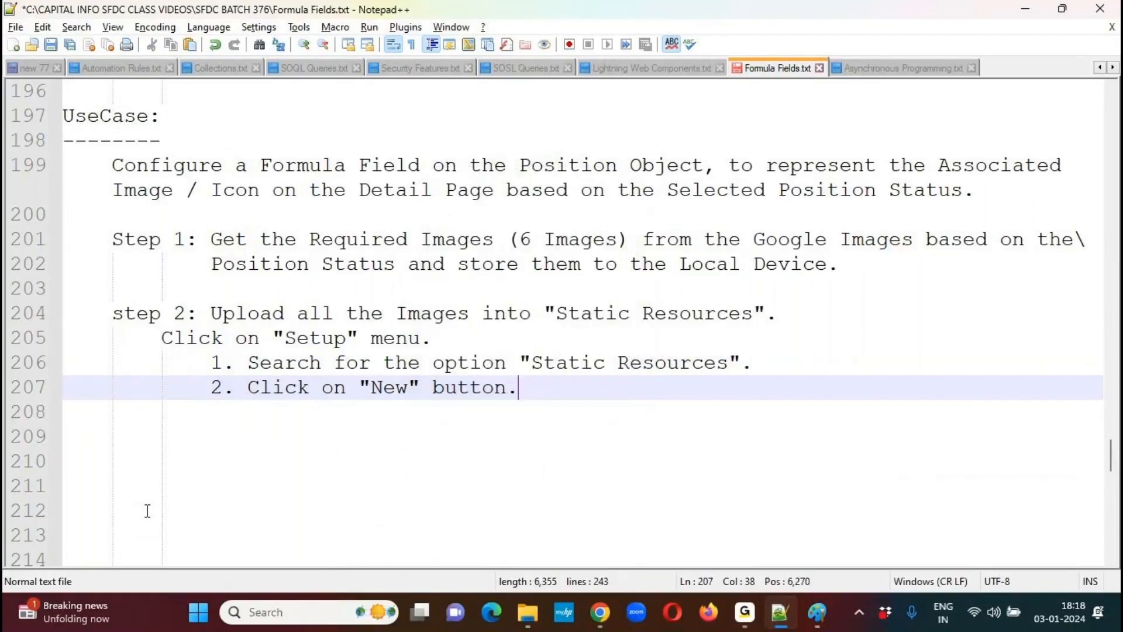
Add item "3. Enter the Static Resource Label and Name, and Description." to the numbered list
key("Return")
type("3. Enter the Static Resource Label")
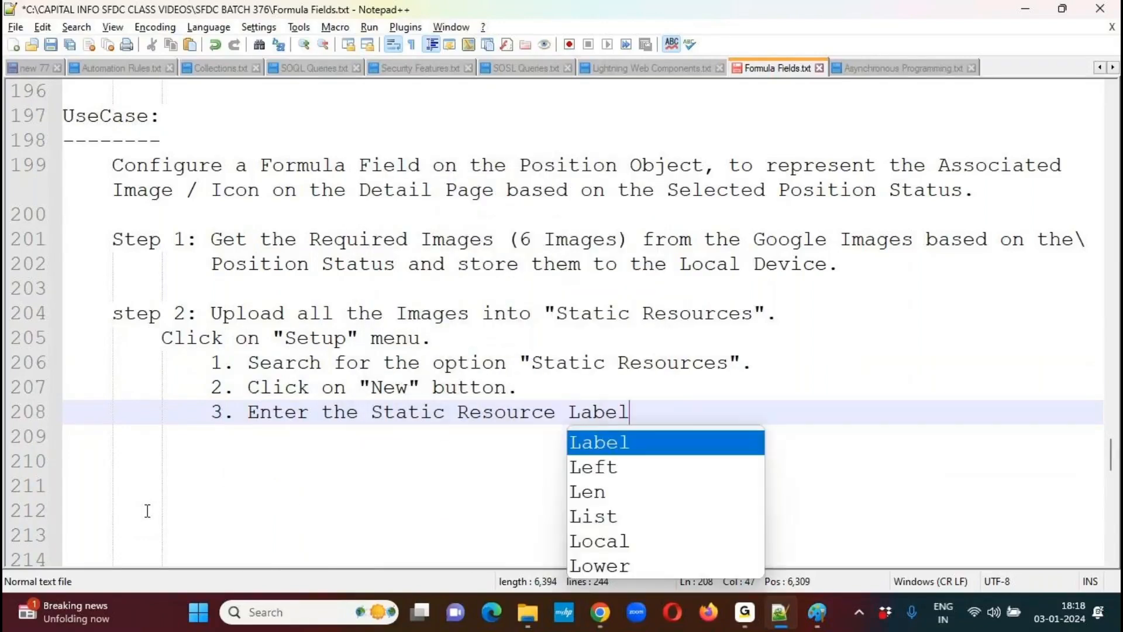
type(" and Name, ")
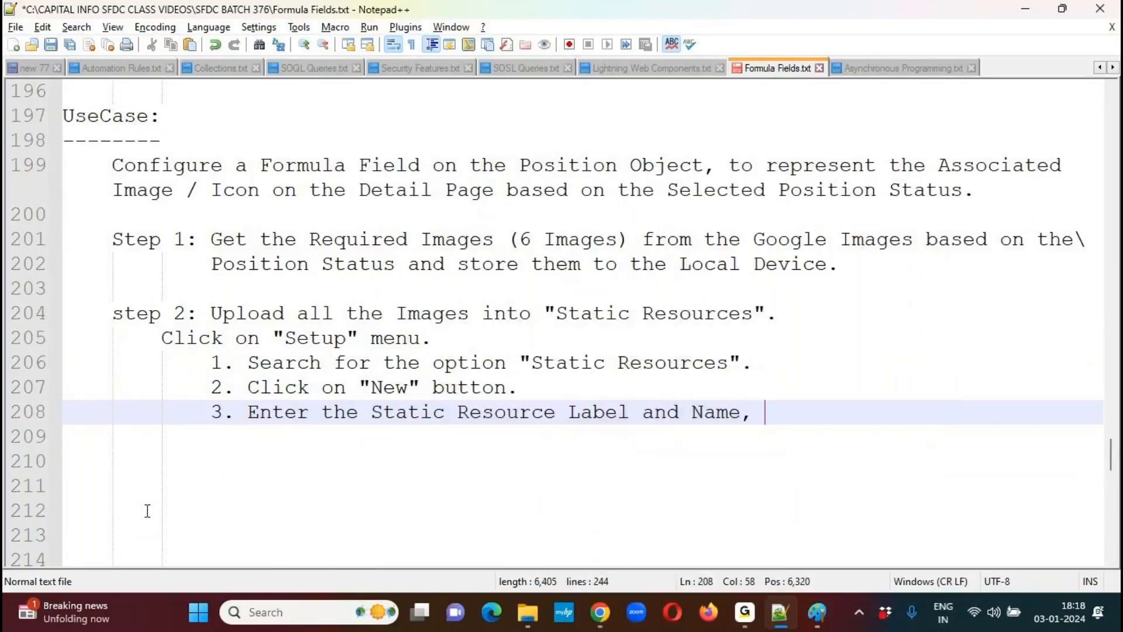
type("and Description.")
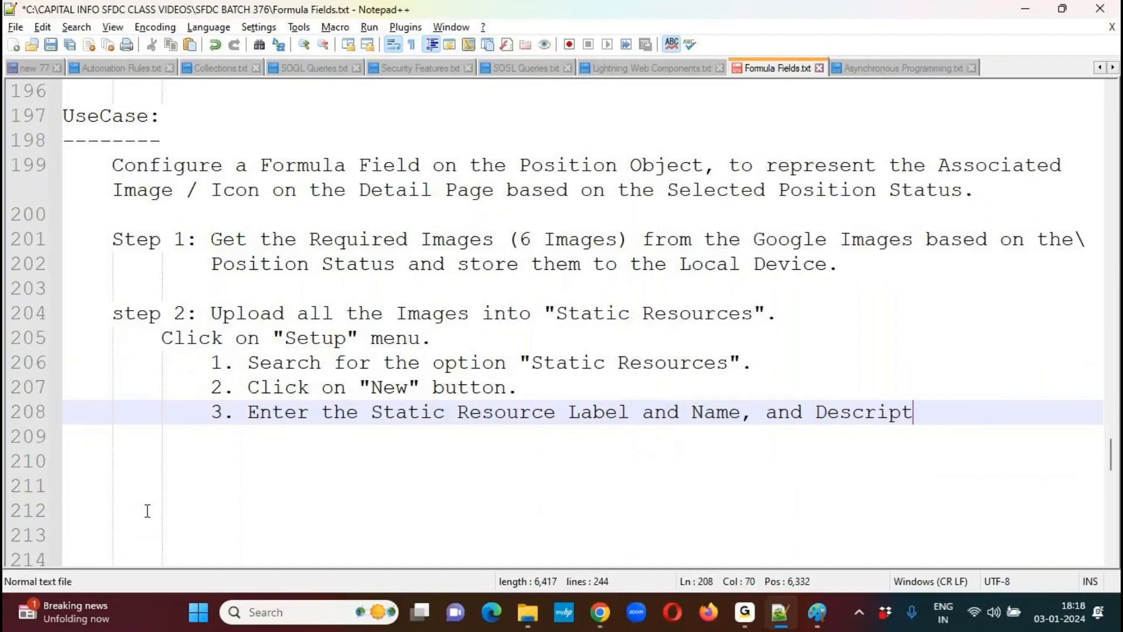
Add item "4. Select the "Image" by using "Insert Image" button." to the numbered list under step 2
key("Return")
type("4.")
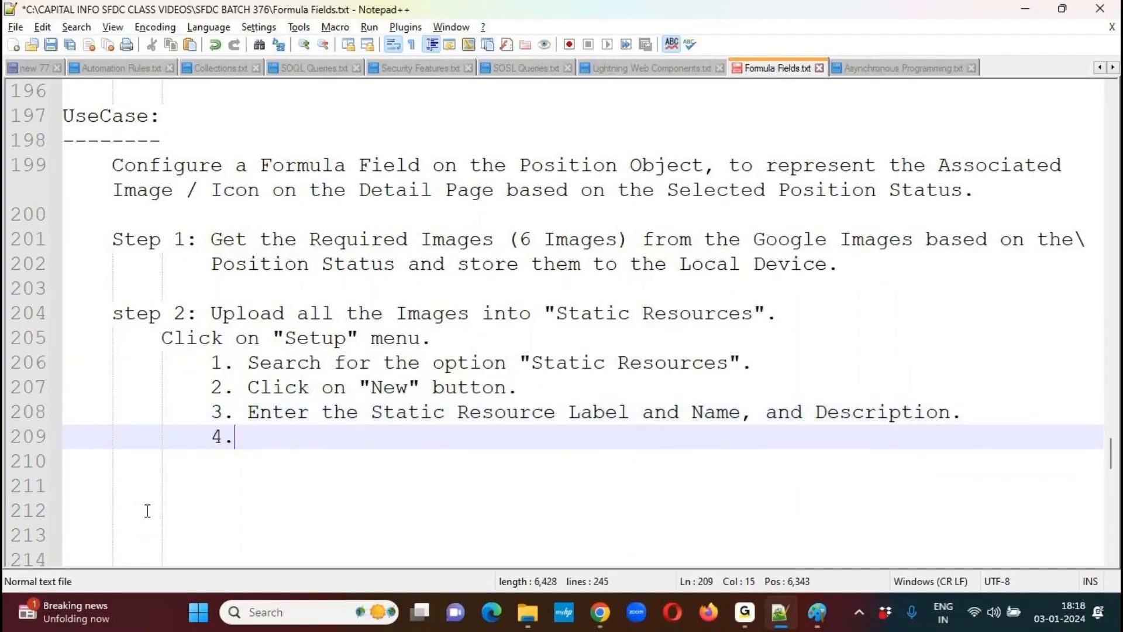
type(" Select the ")
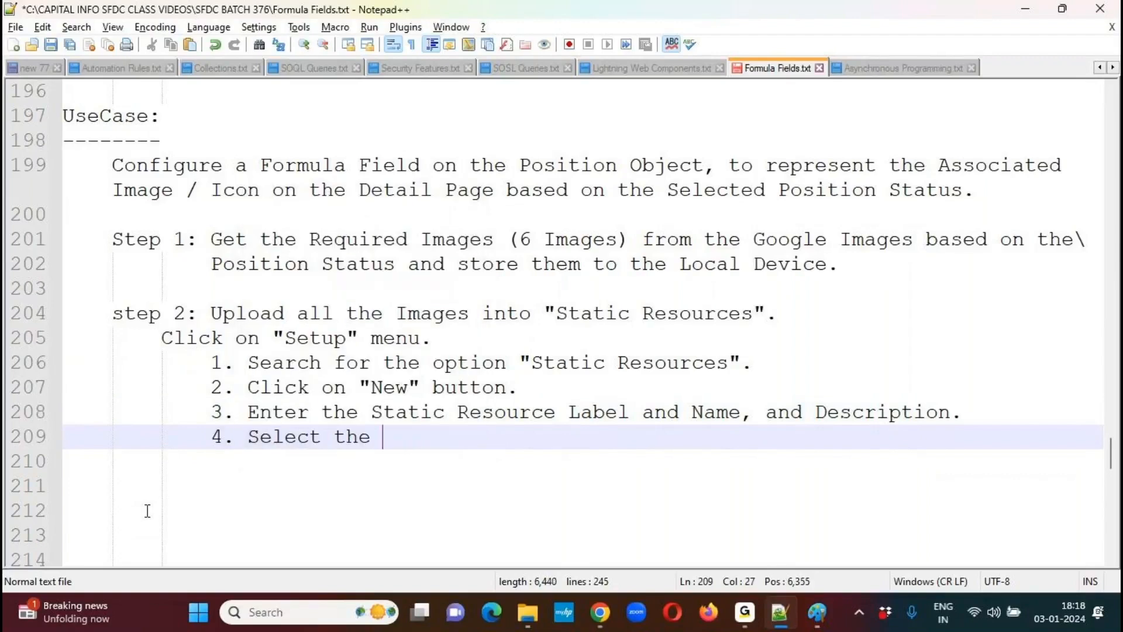
type("\"Image\" by")
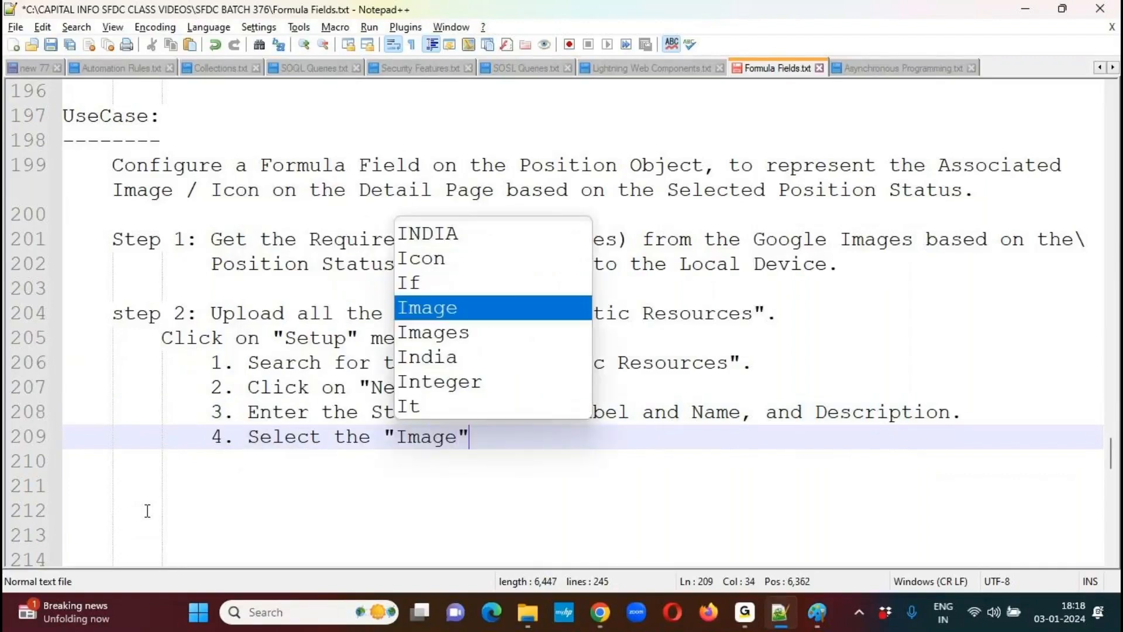
type(" using ")
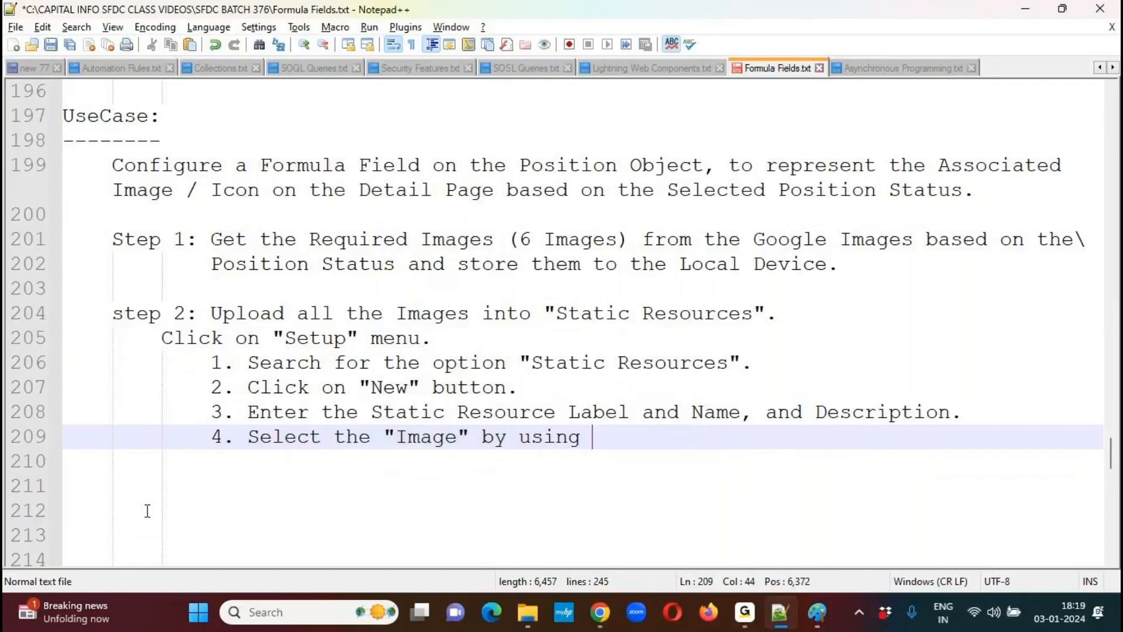
type("\"Insert Image\"")
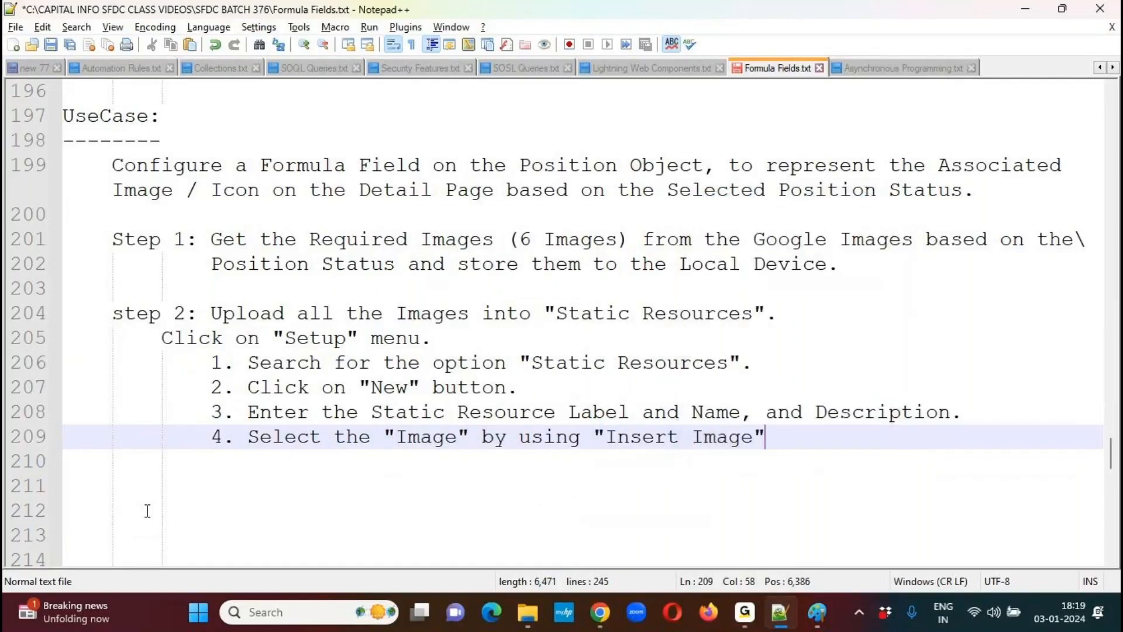
type(" button.")
Add items "5. Select the "Cache Control" as "Public"." and "6. Click on "Save" button." to the numbered list
key("Return")
type("5. Select the \"Cache Control\" as \"Public")
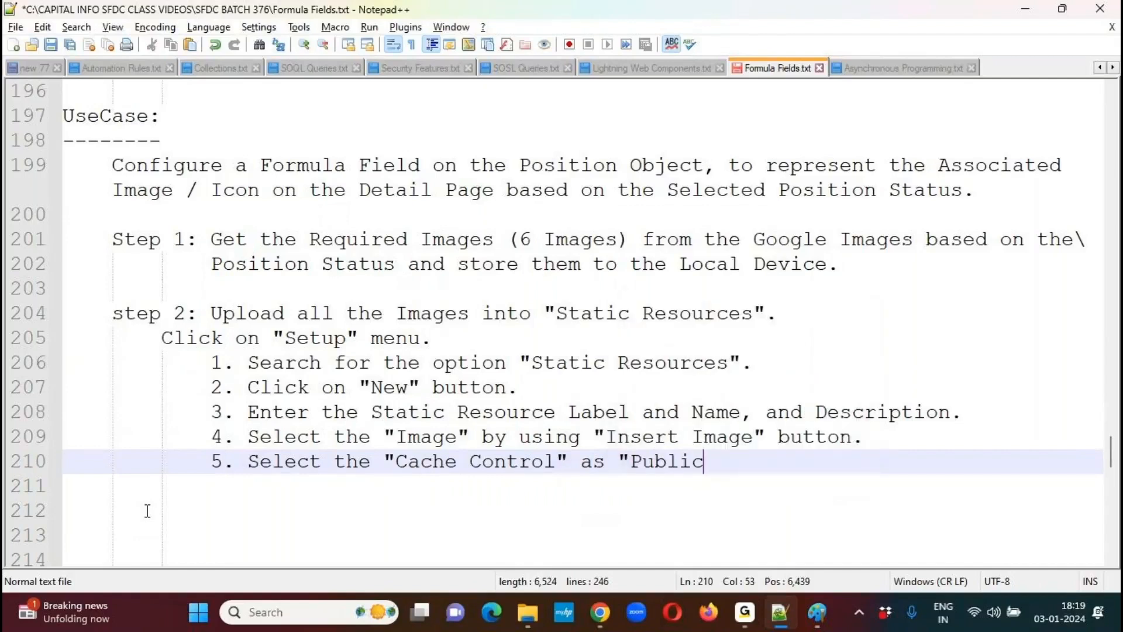
type("\".")
key("Return")
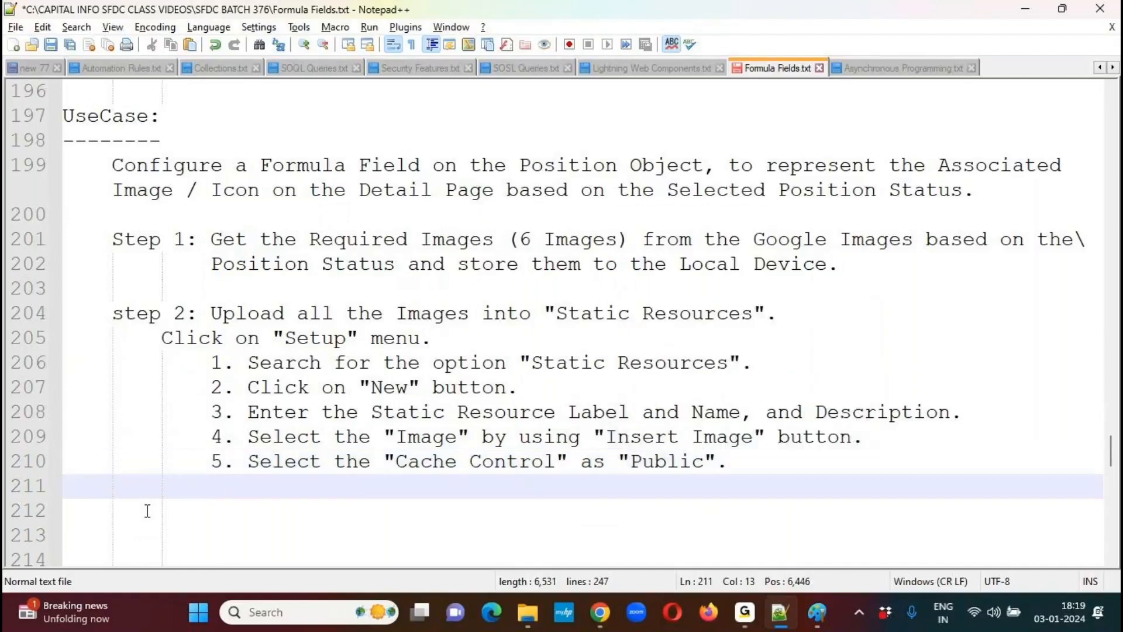
type("6. Click on ")
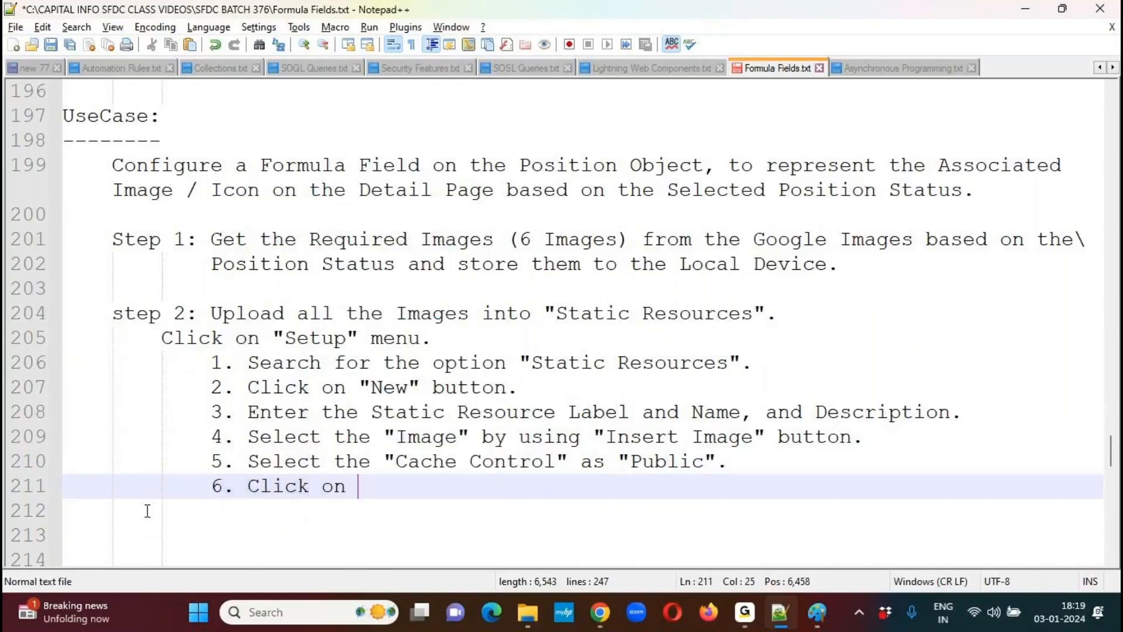
type("\"Save\" b")
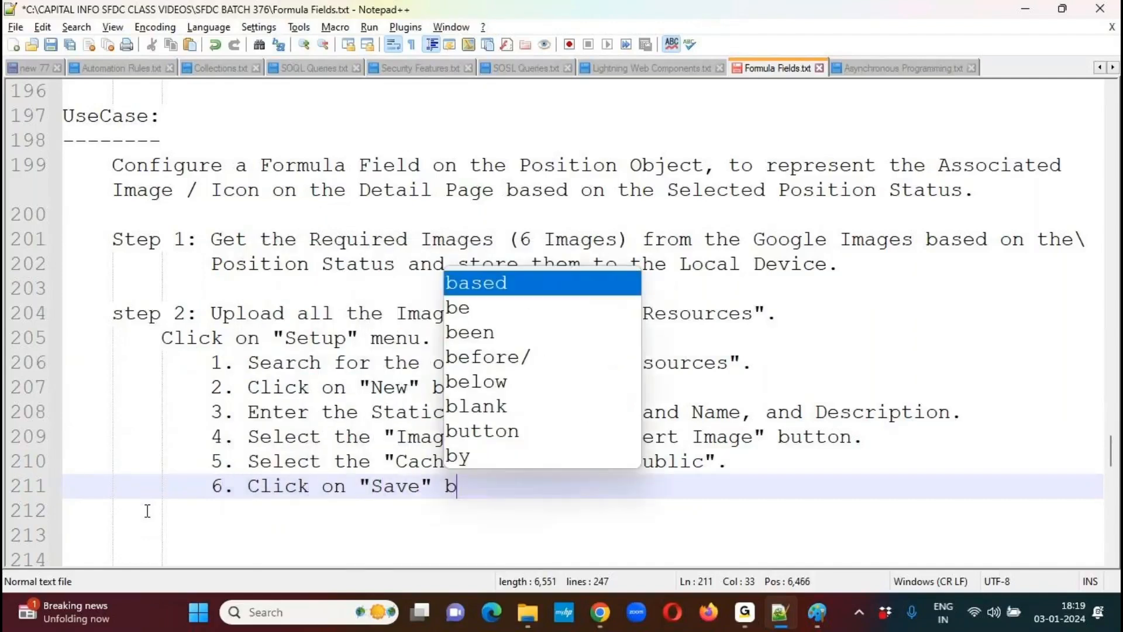
type("utton.")
Below a blank line write "Step 3: Create a Formula Field on the Position Object with the Required Formula, to represent the Image based on the Position Status."
key("Return")
key("Return")
key("BackSpace")
key("BackSpace")
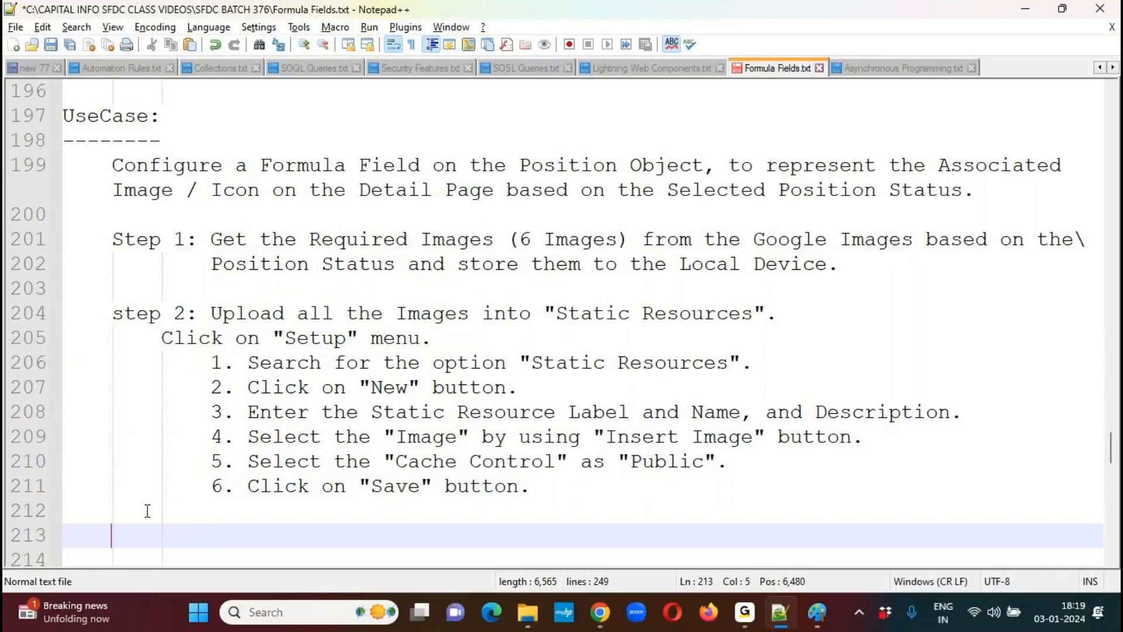
type("Step")
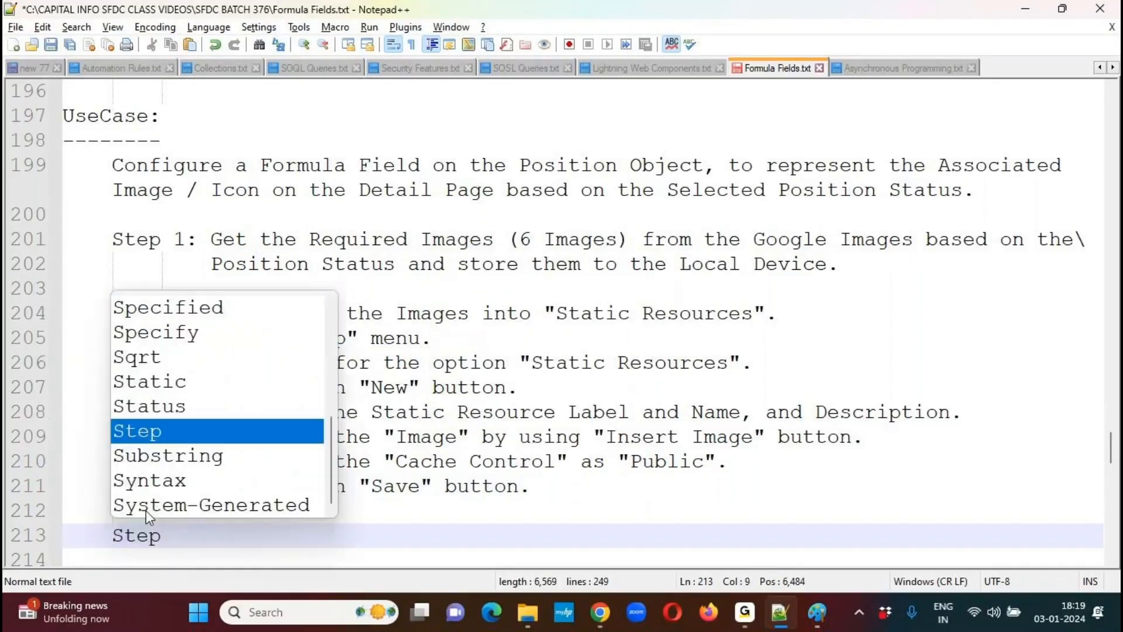
type(" 3: Create a For")
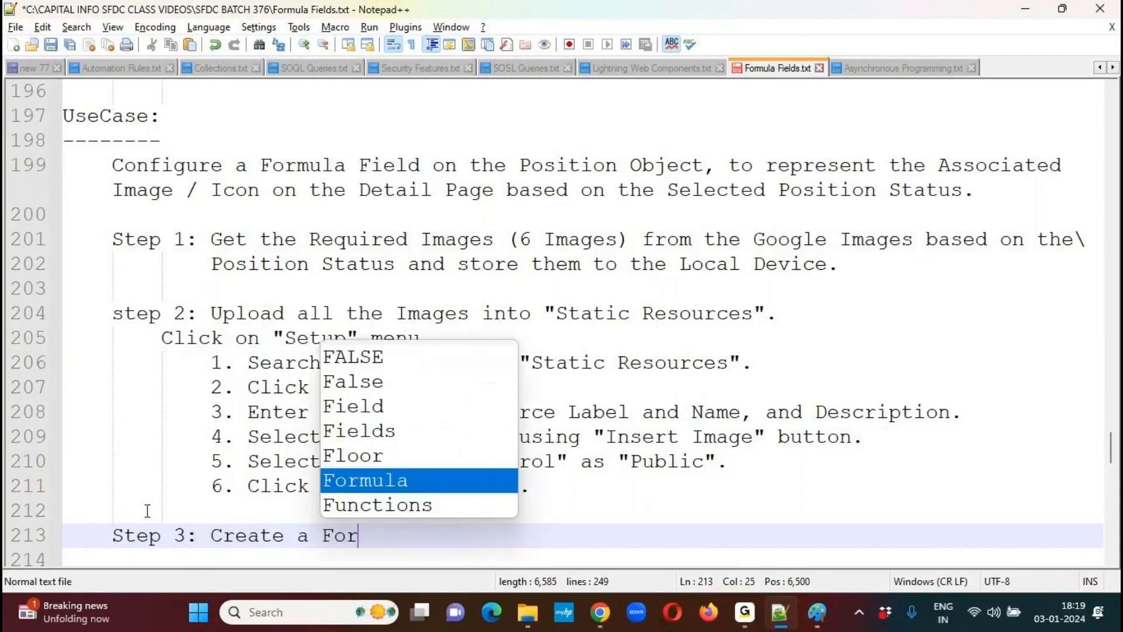
type("mula Field")
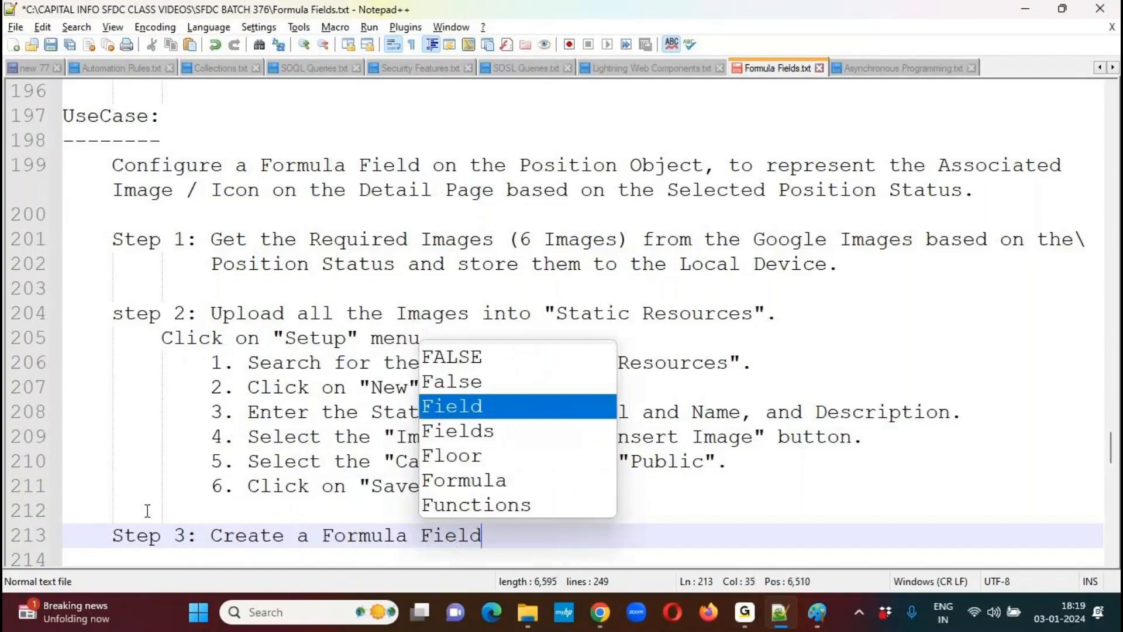
type(" on the ")
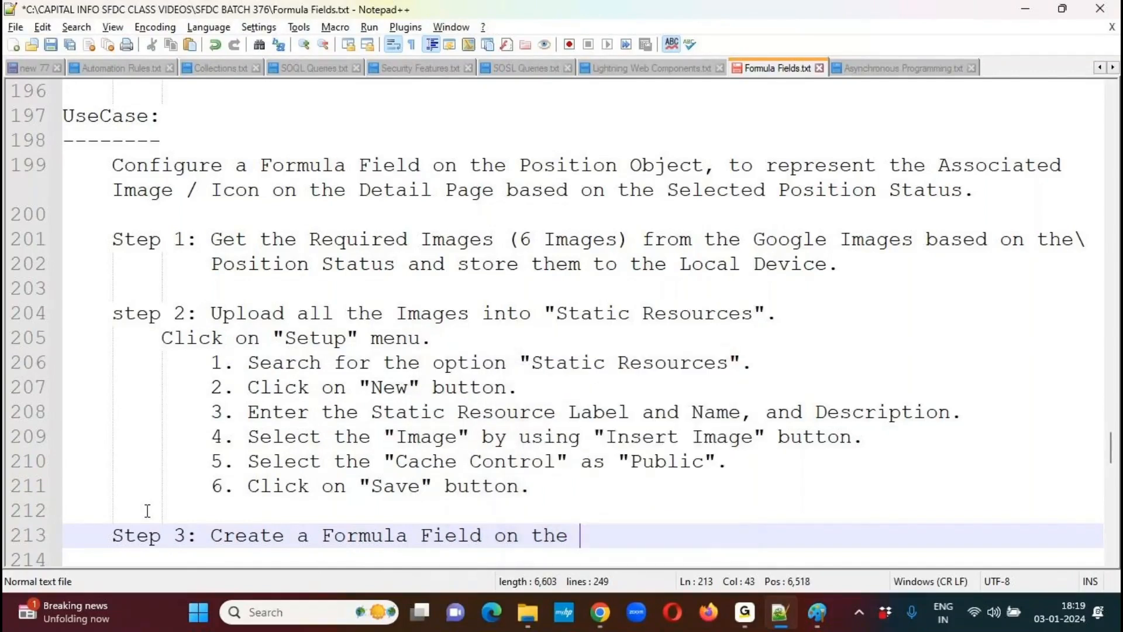
type("Position Ob")
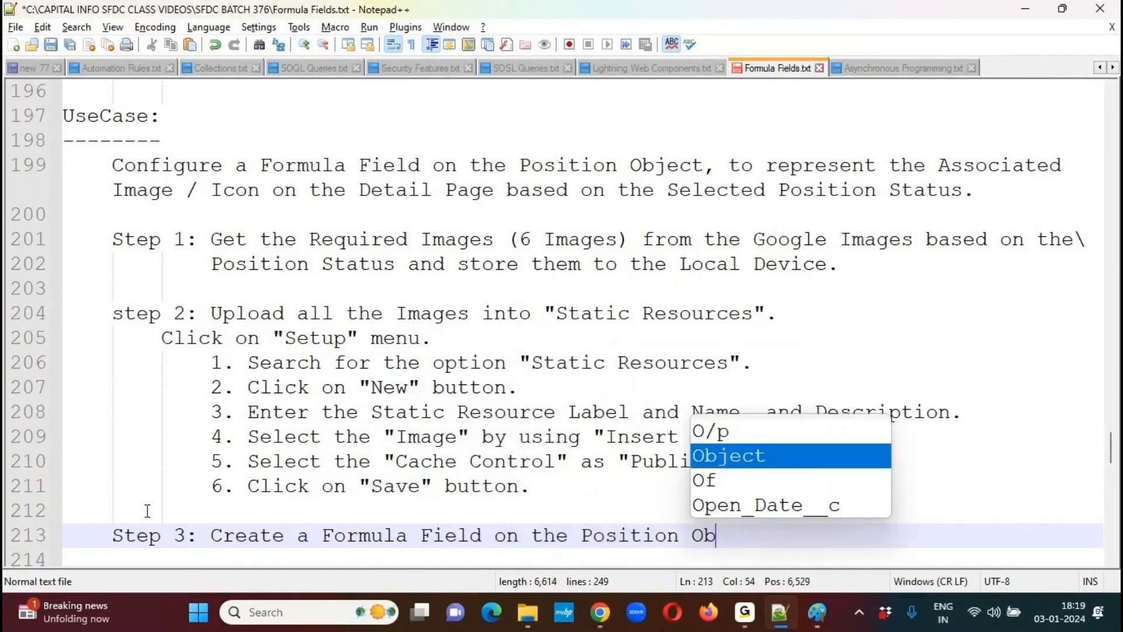
type("ject with the Re")
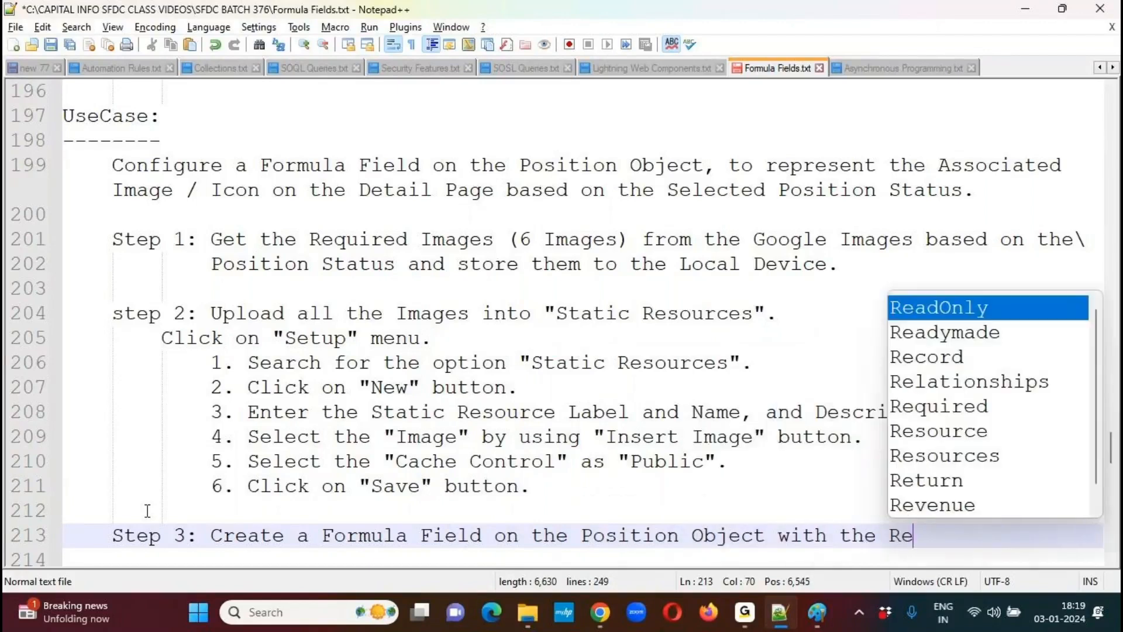
type("quired For")
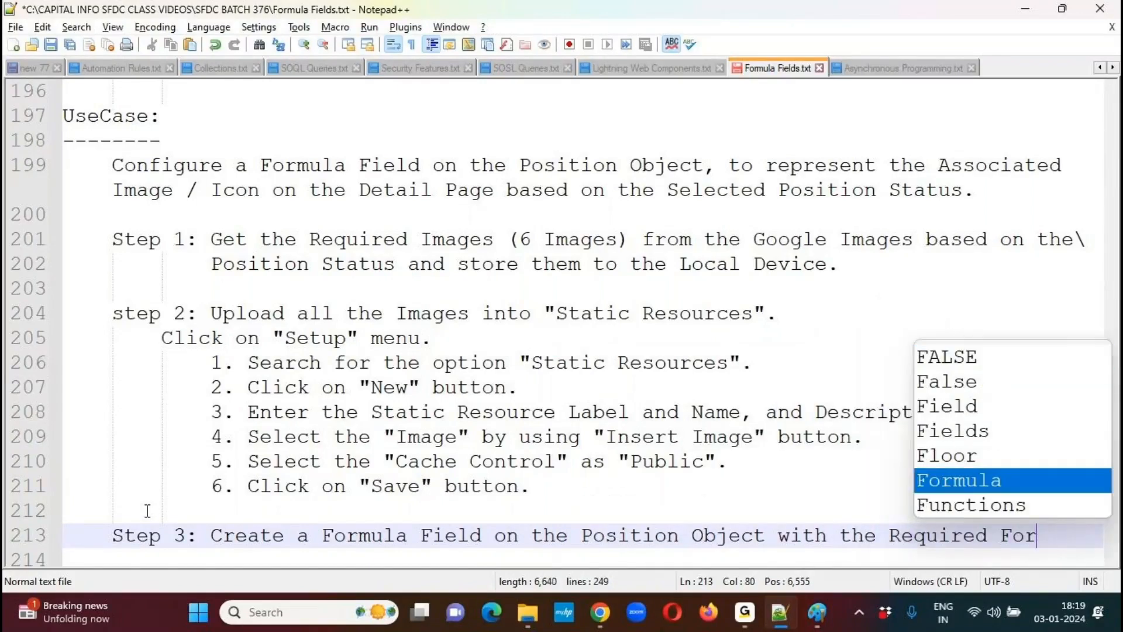
type("mula, to r")
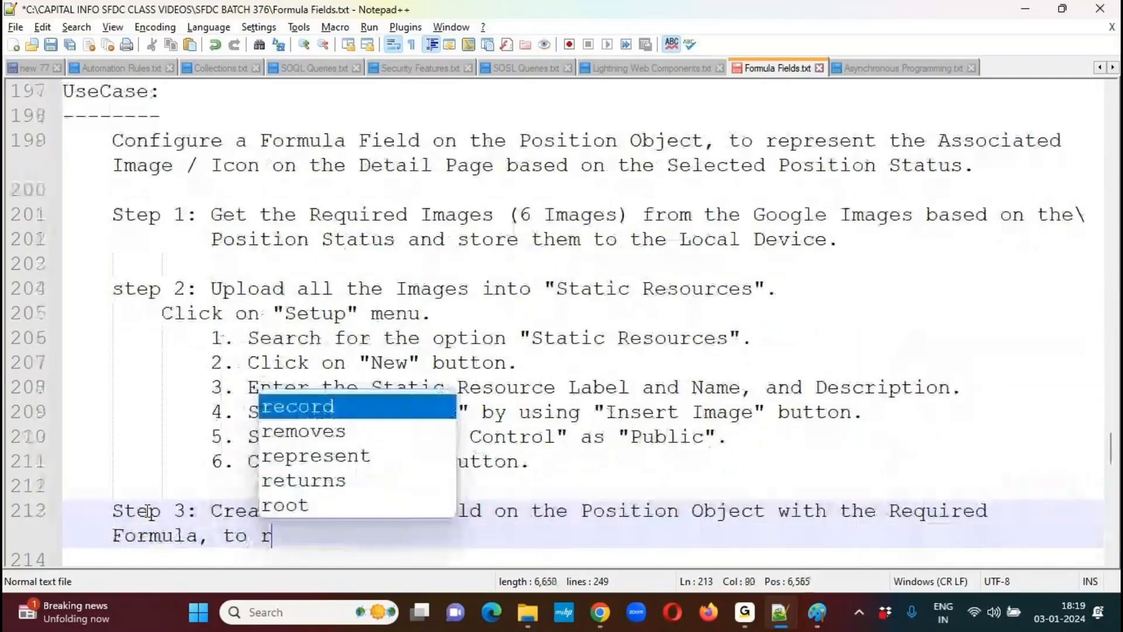
type("epresent the I")
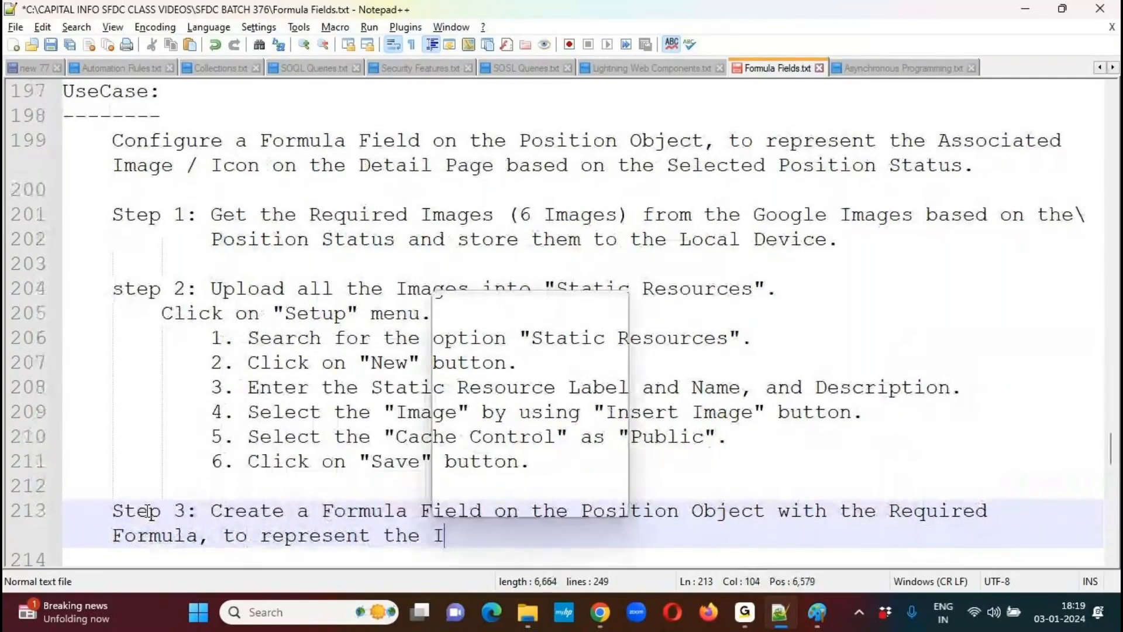
type("mage based on ")
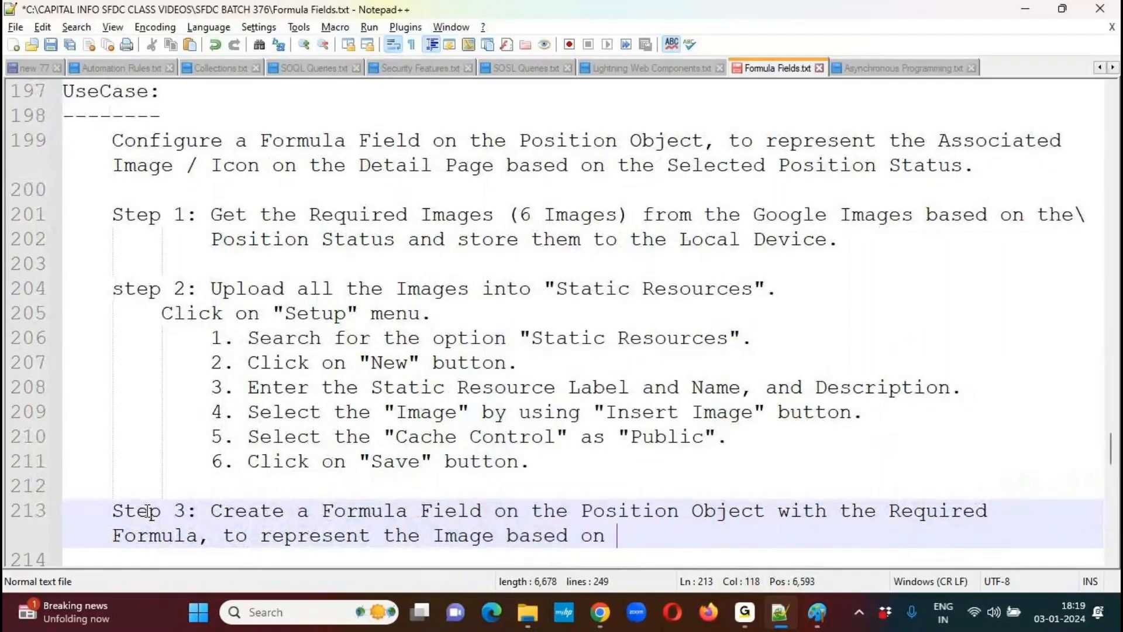
type("the Positio")
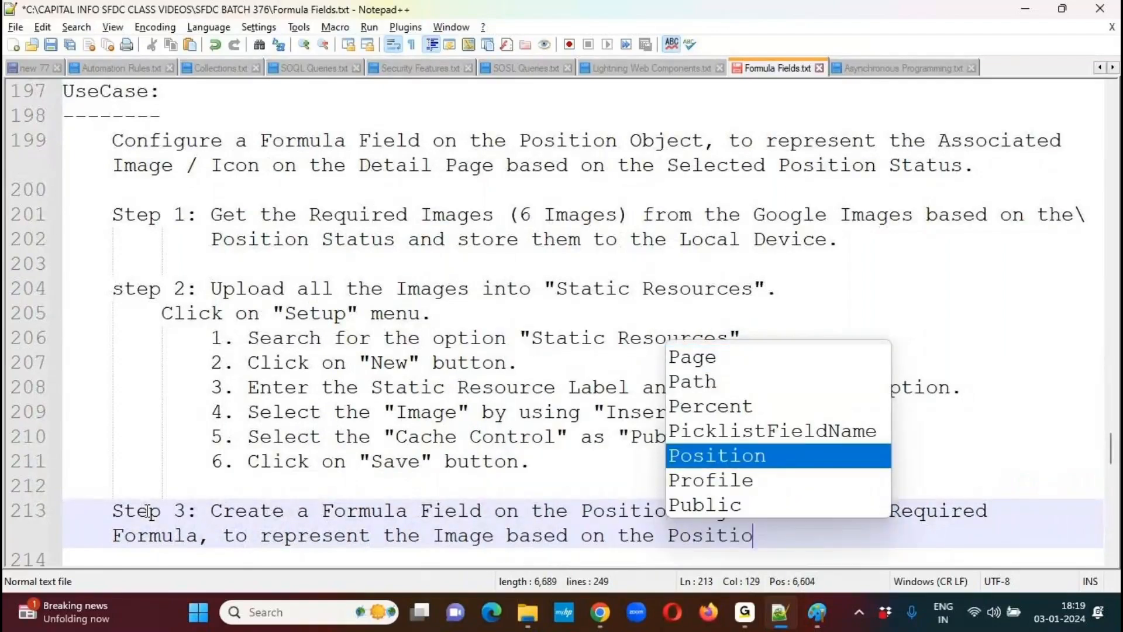
type("n Status.")
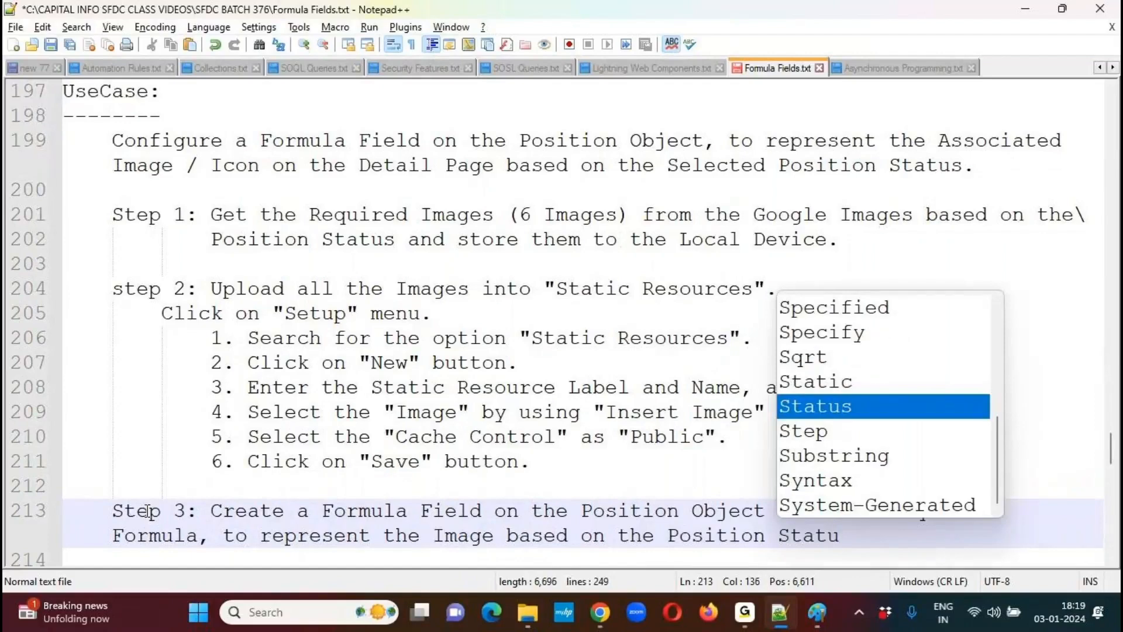
Break the Step 3 text before "Formula," and indent the continuation line to align with the step's text
key("Up")
key("End")
key("Return")
key("Delete")
key("Tab")
key("Tab")
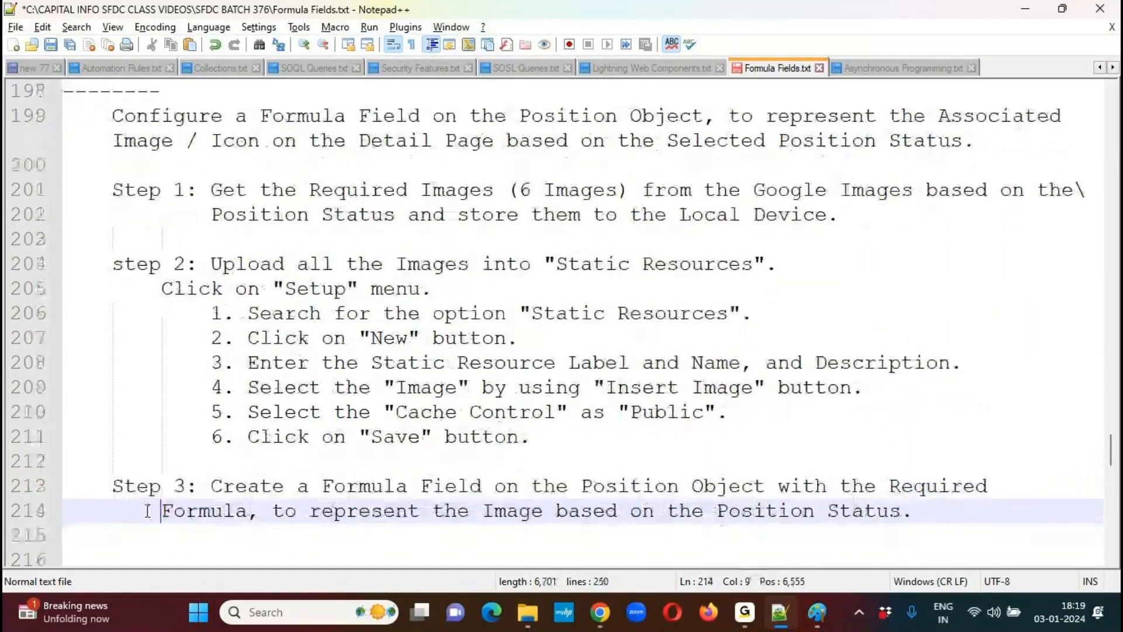
Indent line 216, leaving a blank line below Step 3, and save the Formula Fields.txt file
key("Down")
key("Down")
key("Tab")
key("Tab")
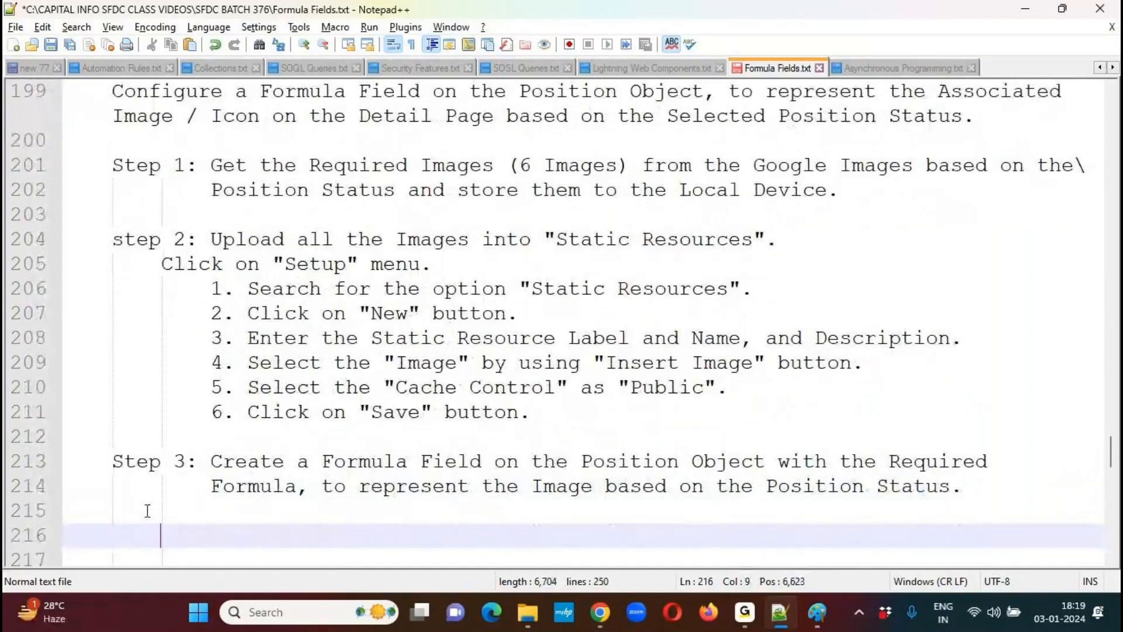
key("ctrl+s")
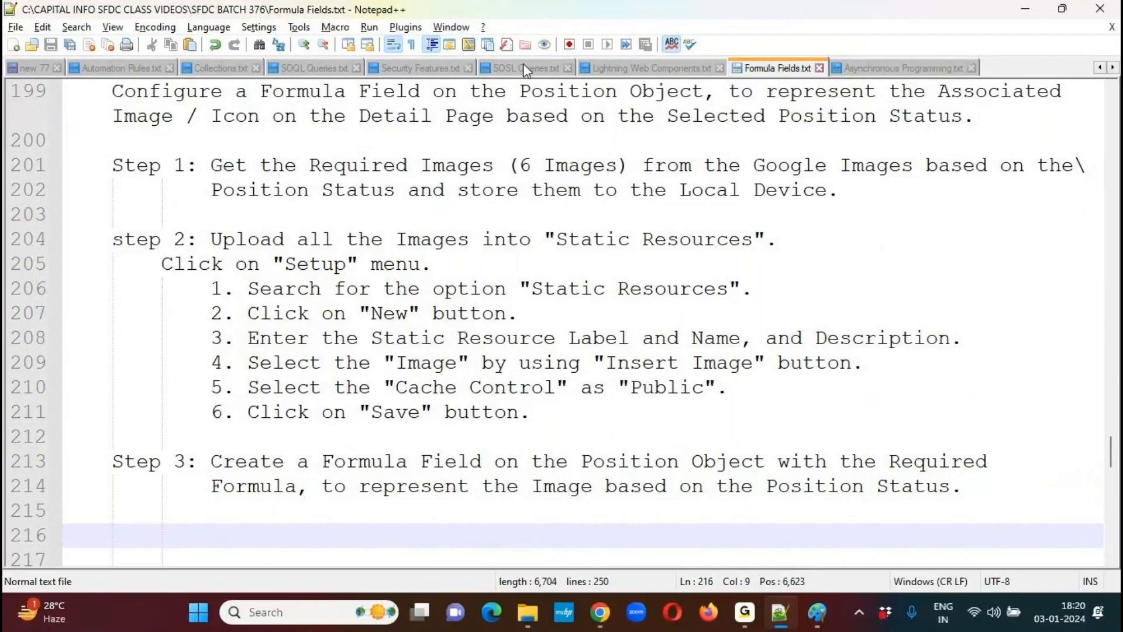
left_click(531, 34)
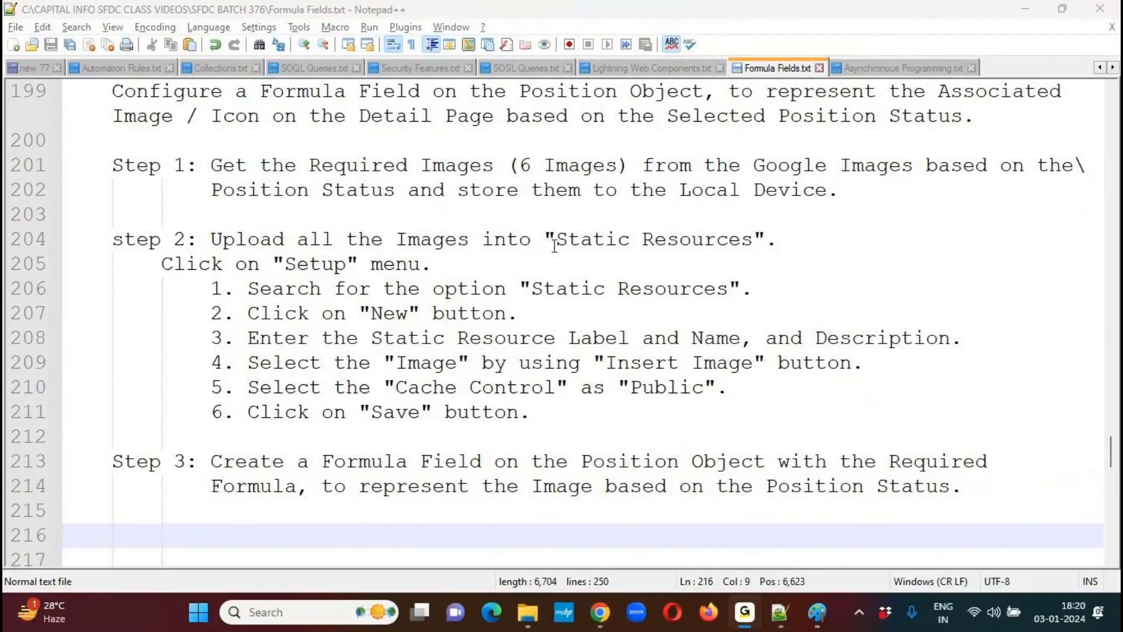
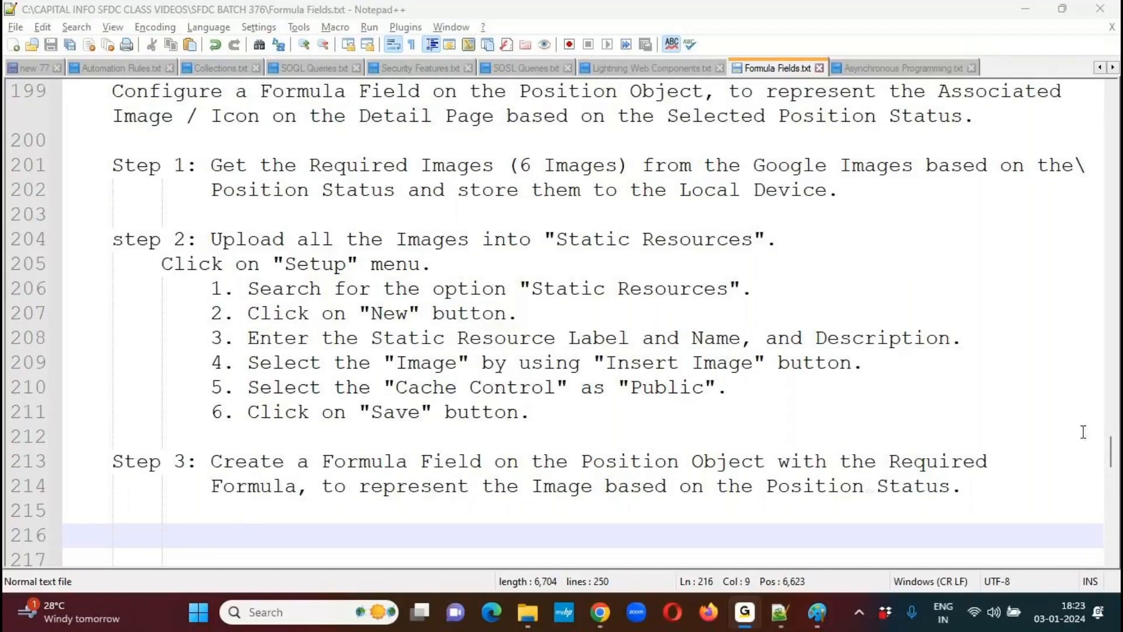
left_click(1111, 451)
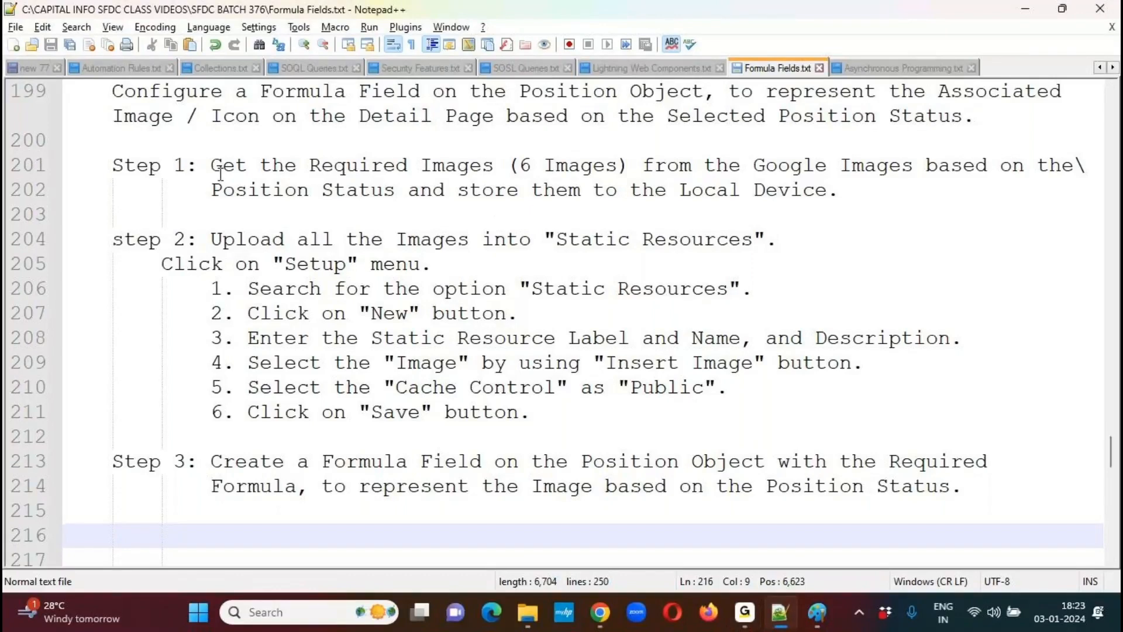
left_click(351, 190)
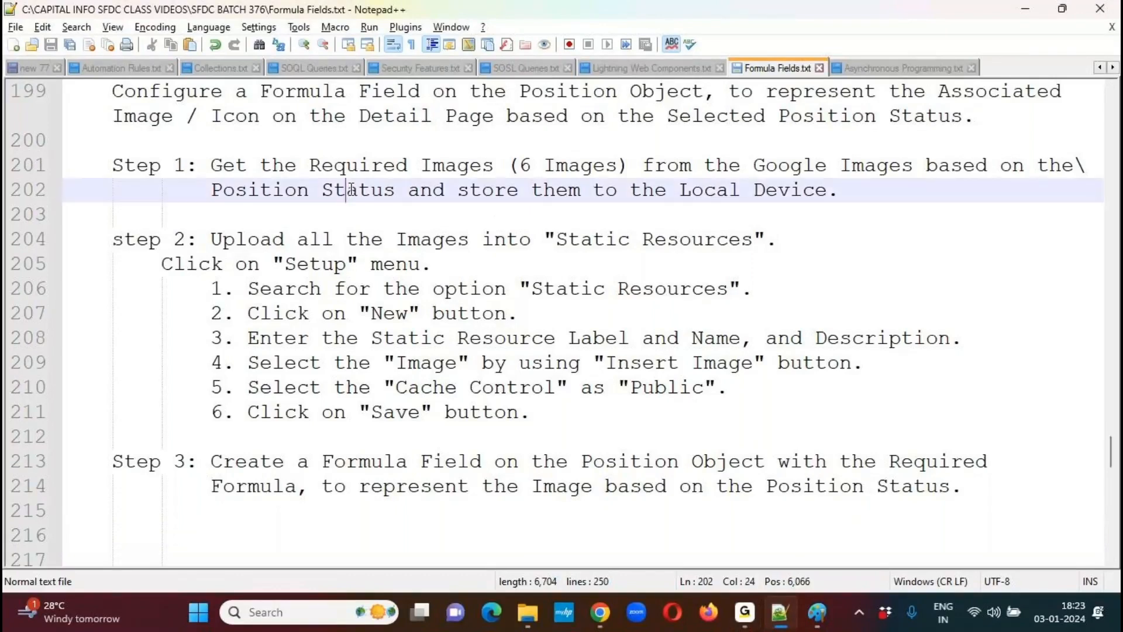
Switch to the Salesforce New Position form in Chrome and review the available Position Status options
mouse_move(600, 612)
left_click(602, 550)
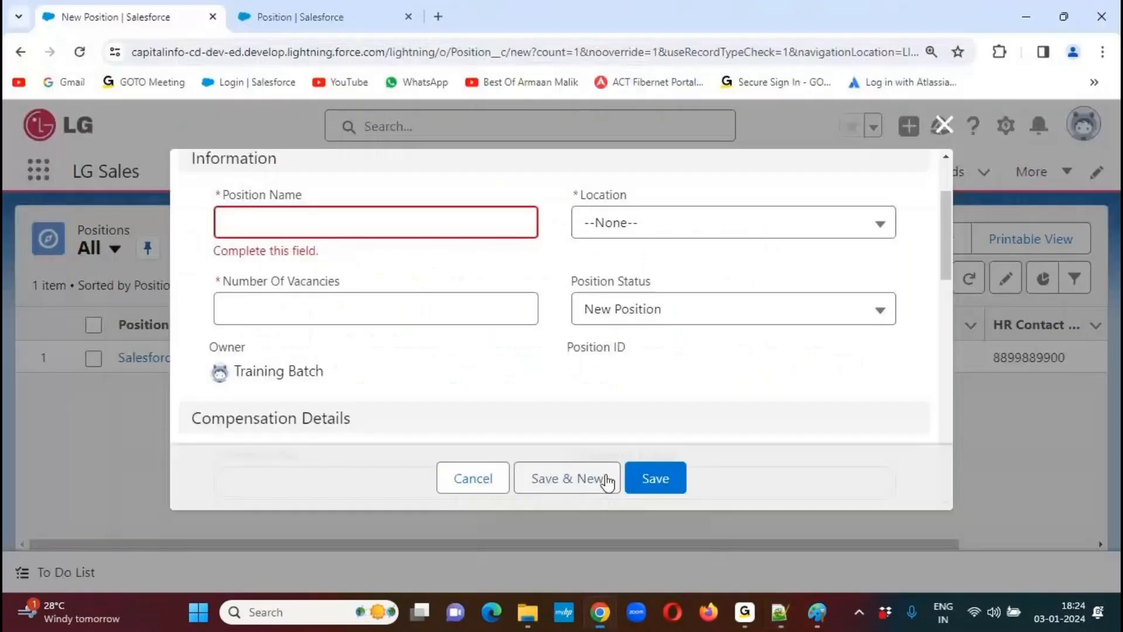
left_click(780, 319)
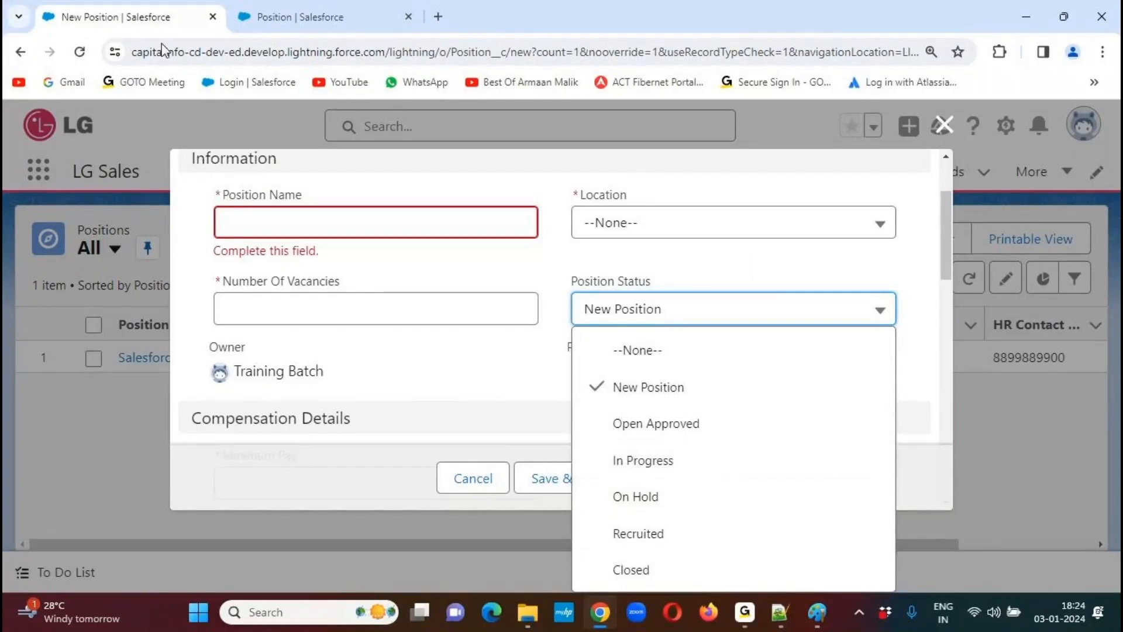
left_click(180, 17)
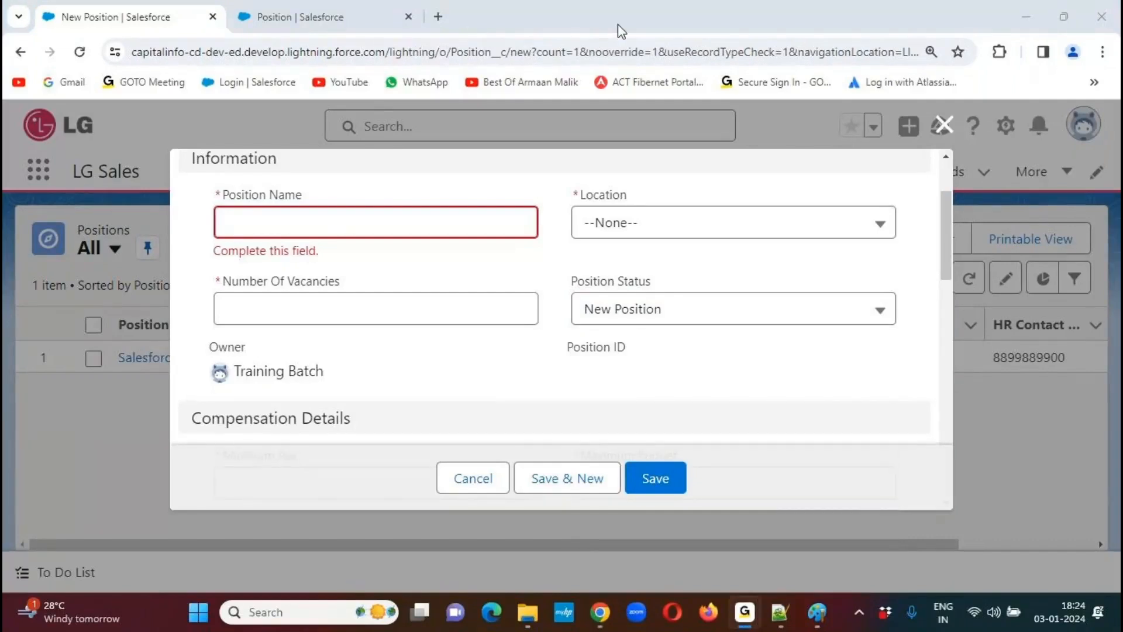
Open Google Images in a new browser tab and return to the Salesforce New Position form
left_click(437, 17)
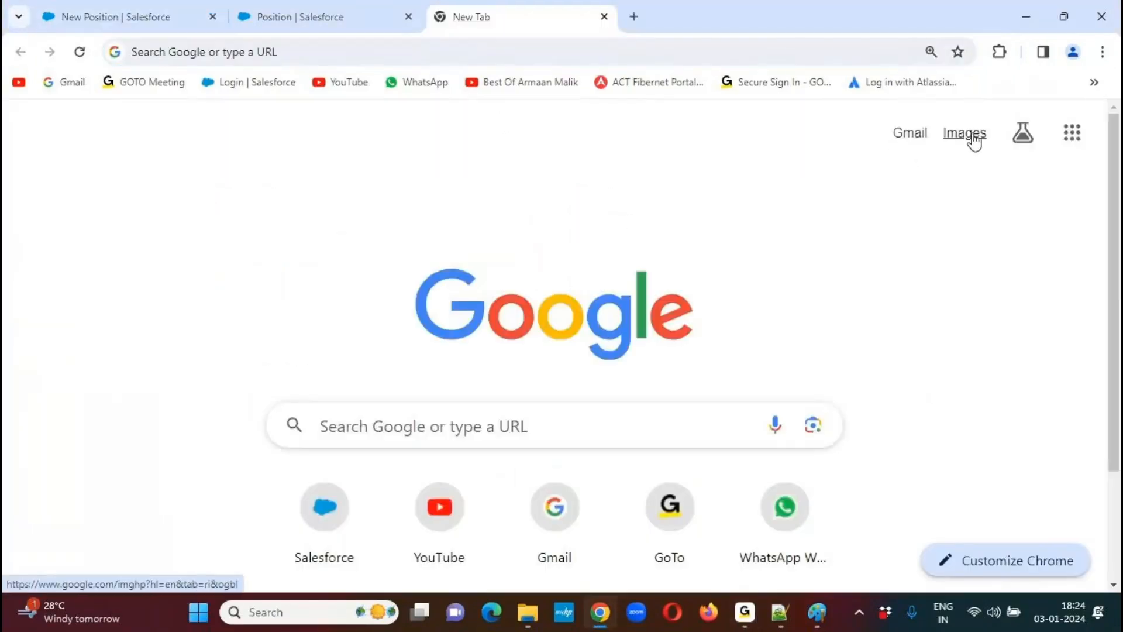
left_click(968, 138)
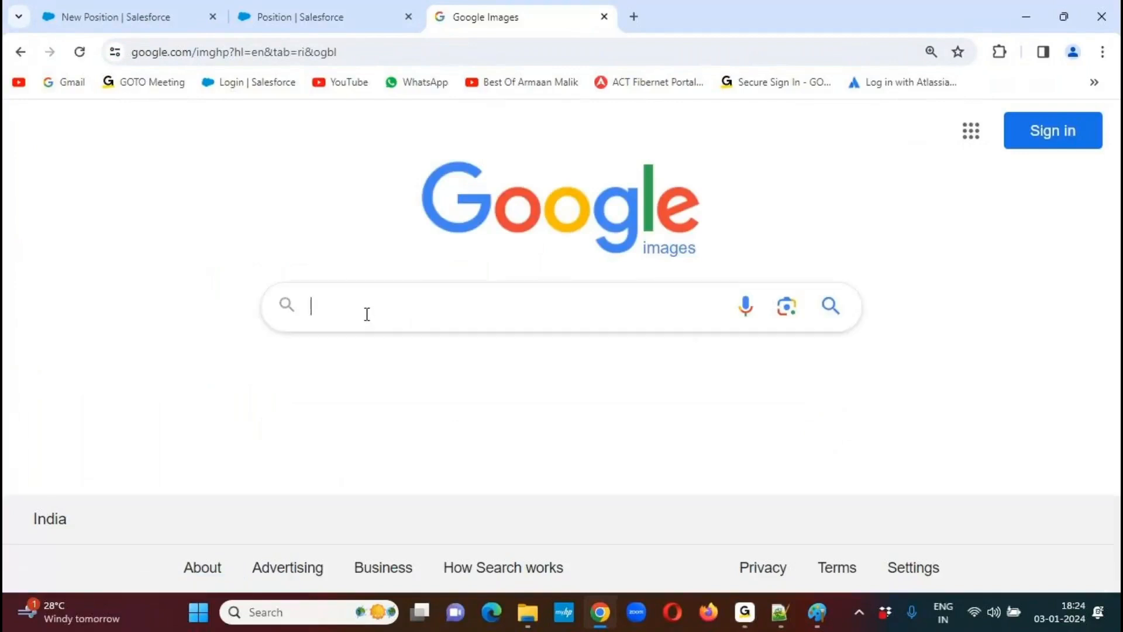
left_click(146, 19)
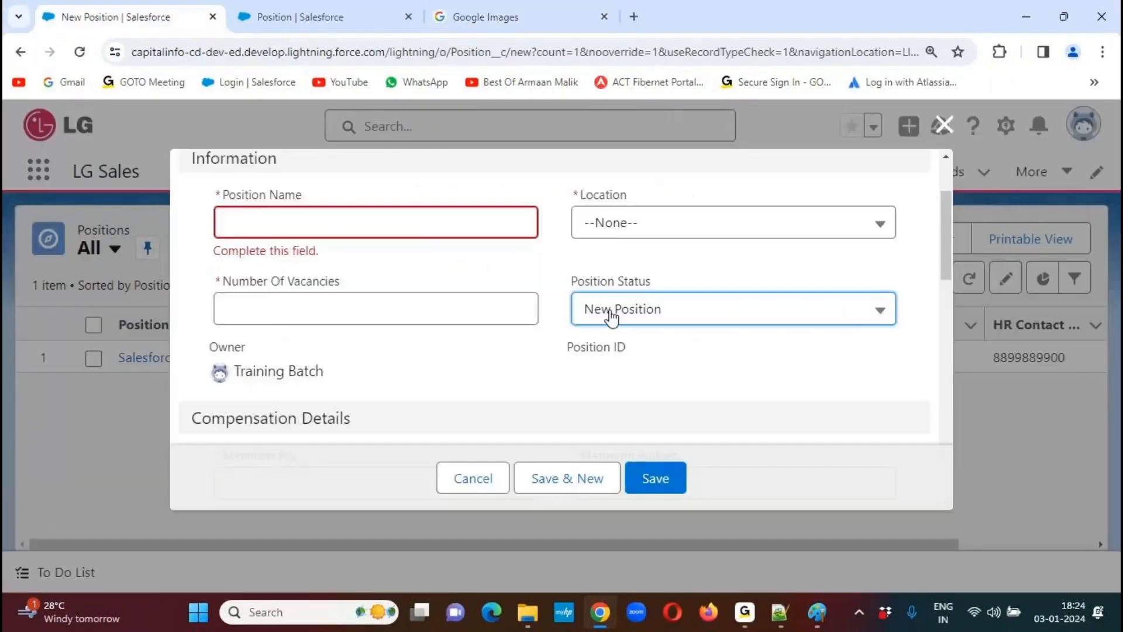
Return to the Google Images tab, search for "New Job image", and look over the results
left_click(531, 20)
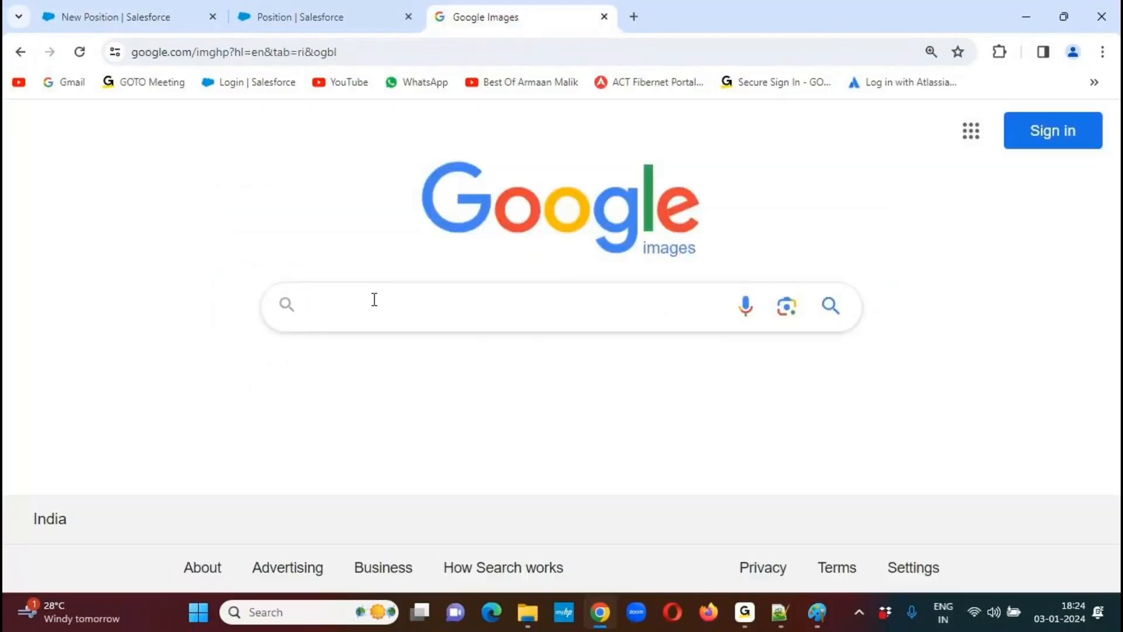
type("New ")
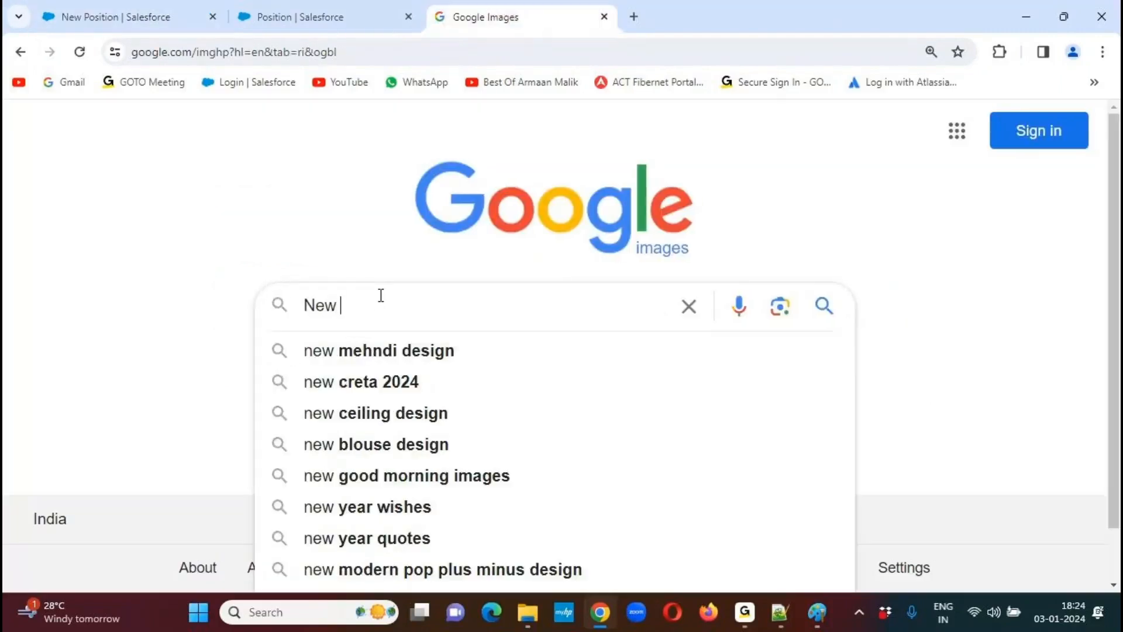
type("Job image")
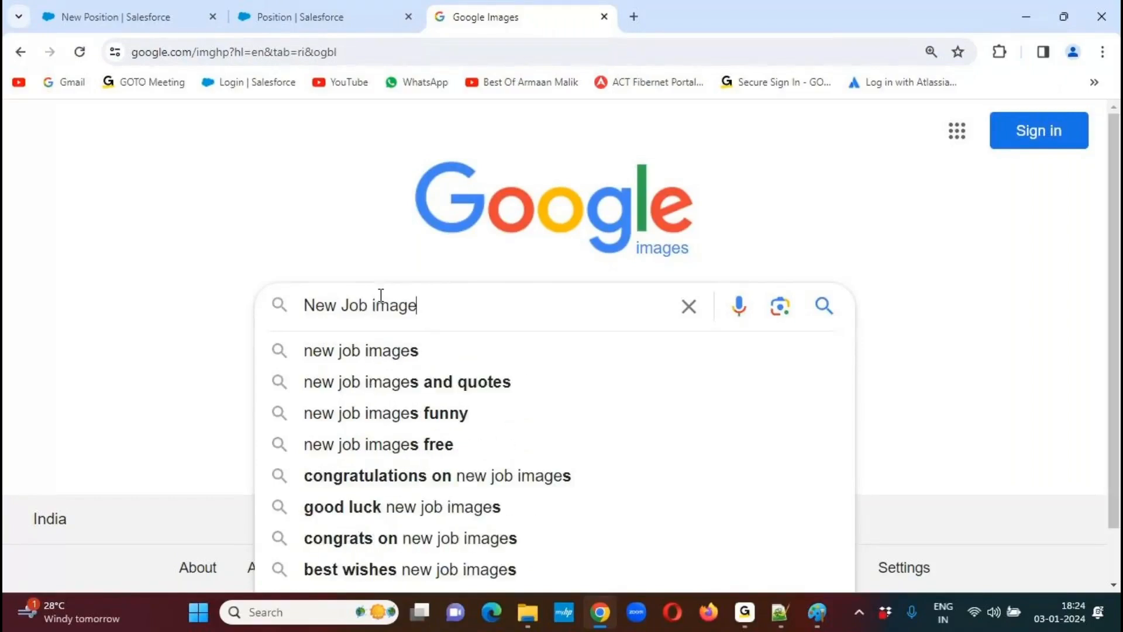
key("Return")
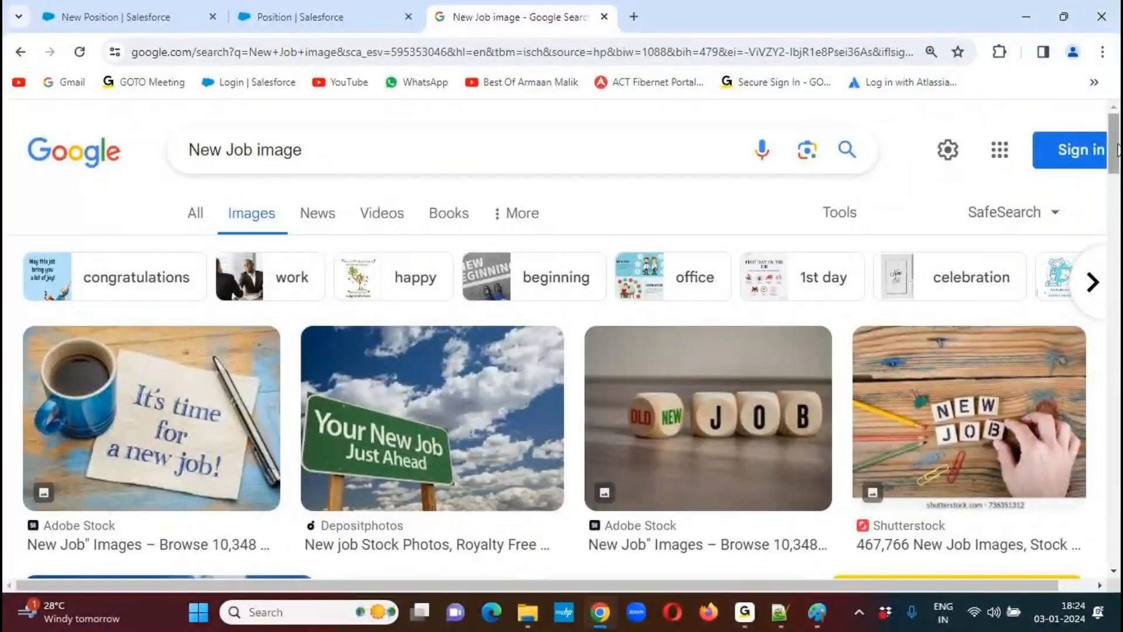
mouse_move(1116, 152)
left_mouse_down()
mouse_move(1097, 520)
mouse_move(1115, 130)
left_mouse_up()
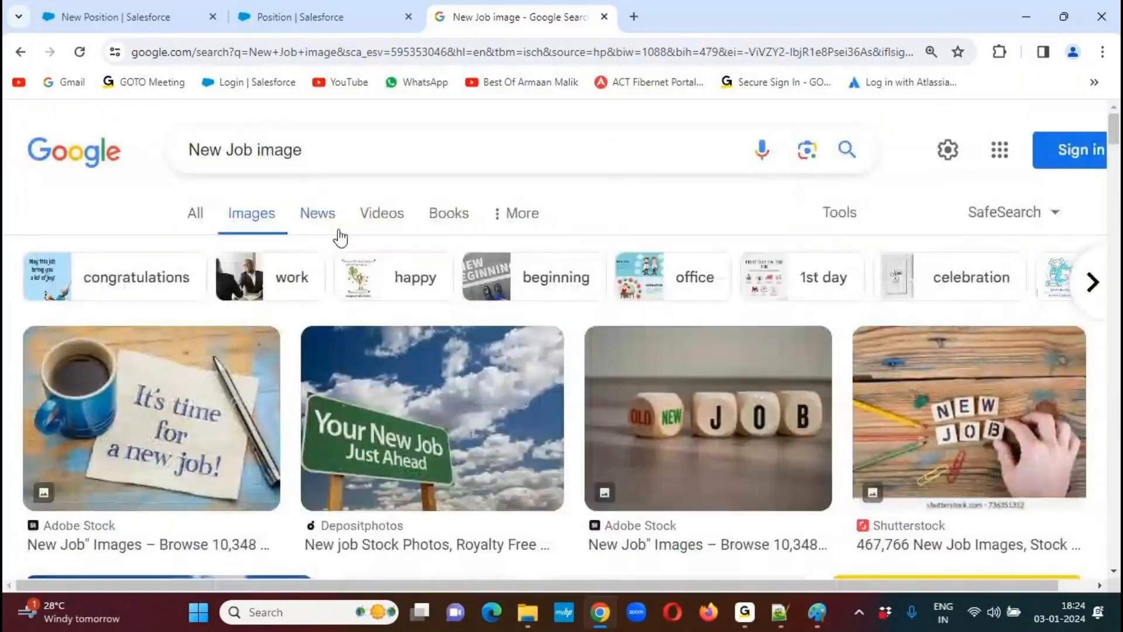
Change the image search query to "New Job icon" and run the search
left_click(274, 149)
double_click(275, 149)
type("icon")
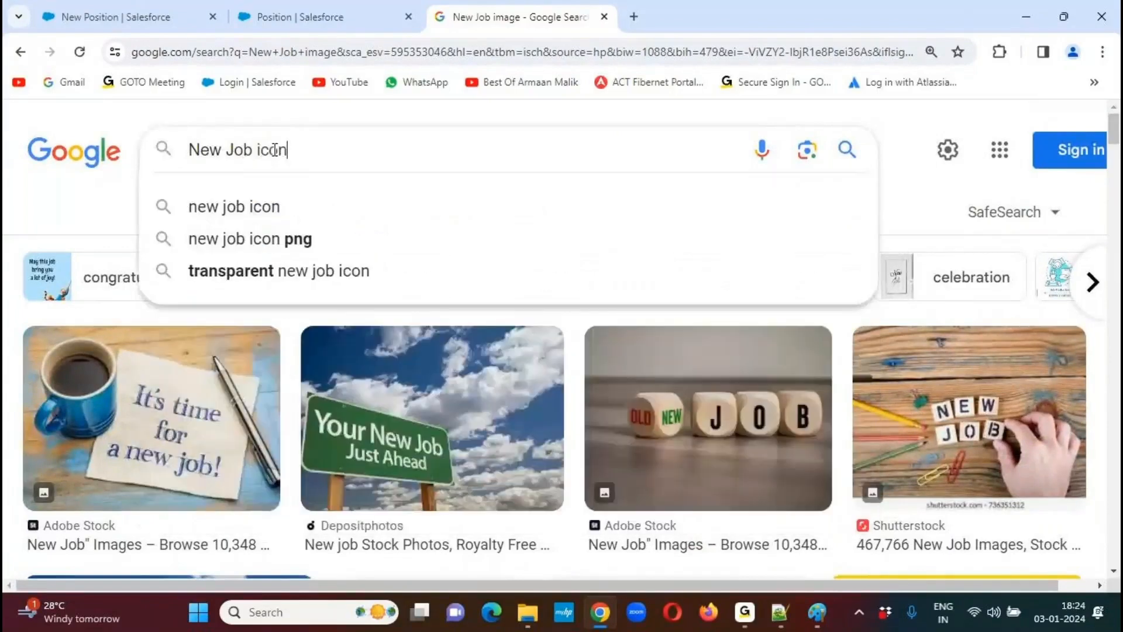
key("Return")
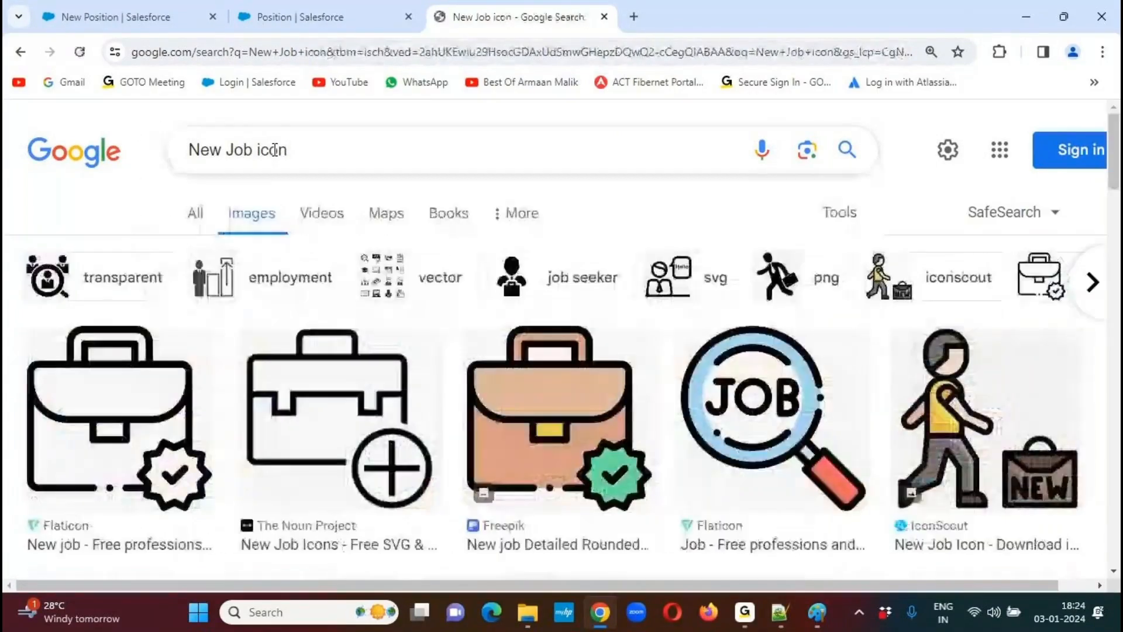
Look through the New Job icon results for an image suited to the New Position status
scroll(1110, 212, "down", 5)
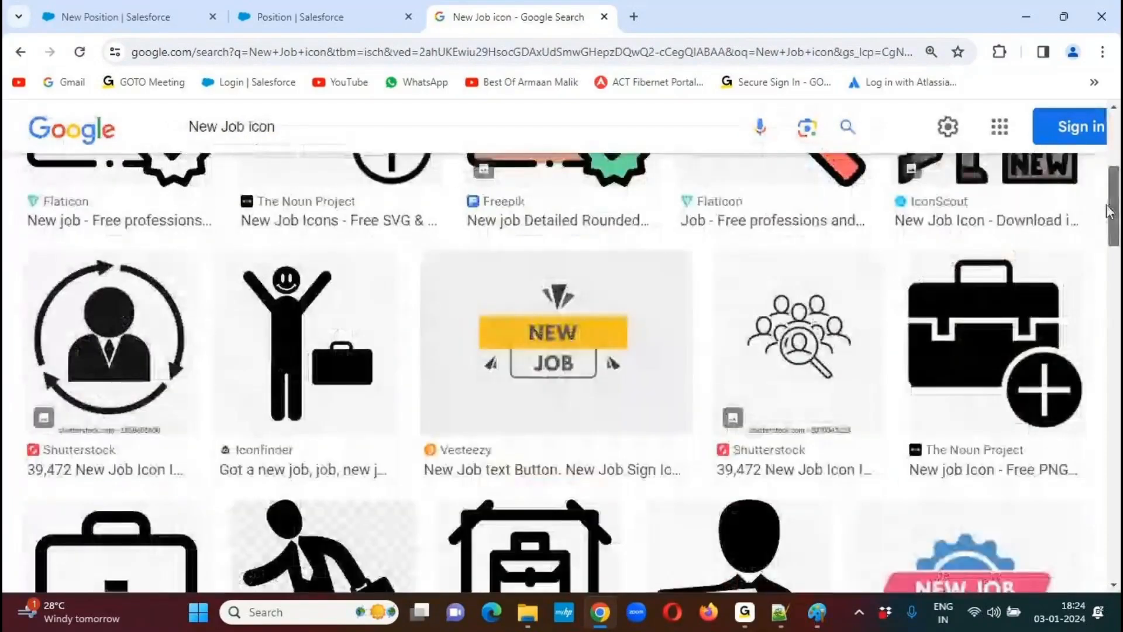
left_click_drag(1110, 211, 1075, 422)
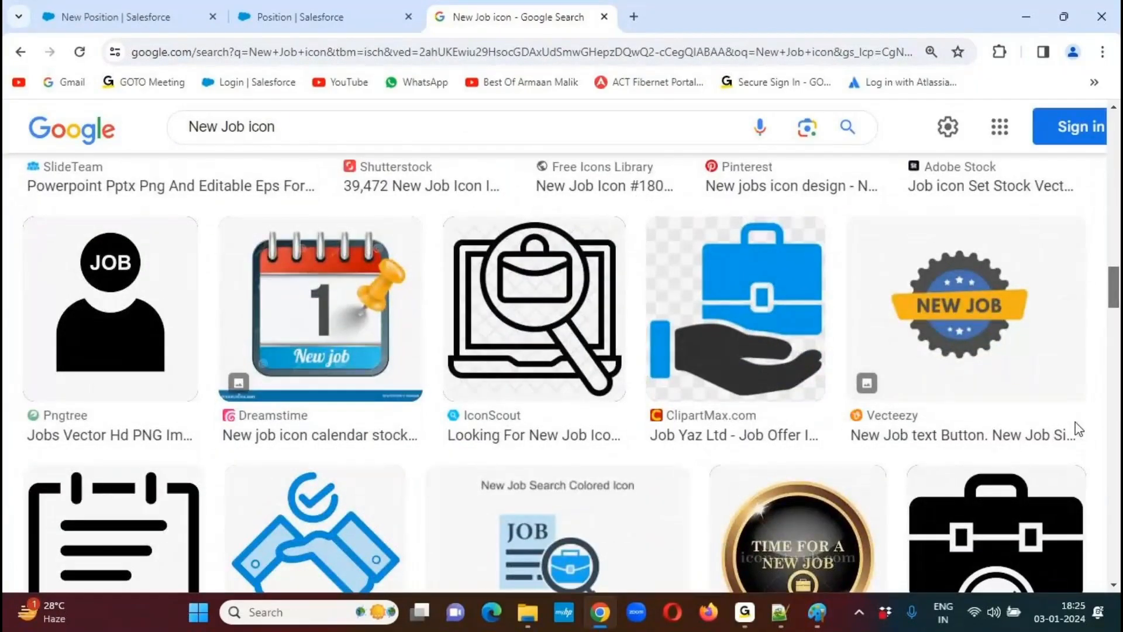
scroll(1075, 427, "down", 8)
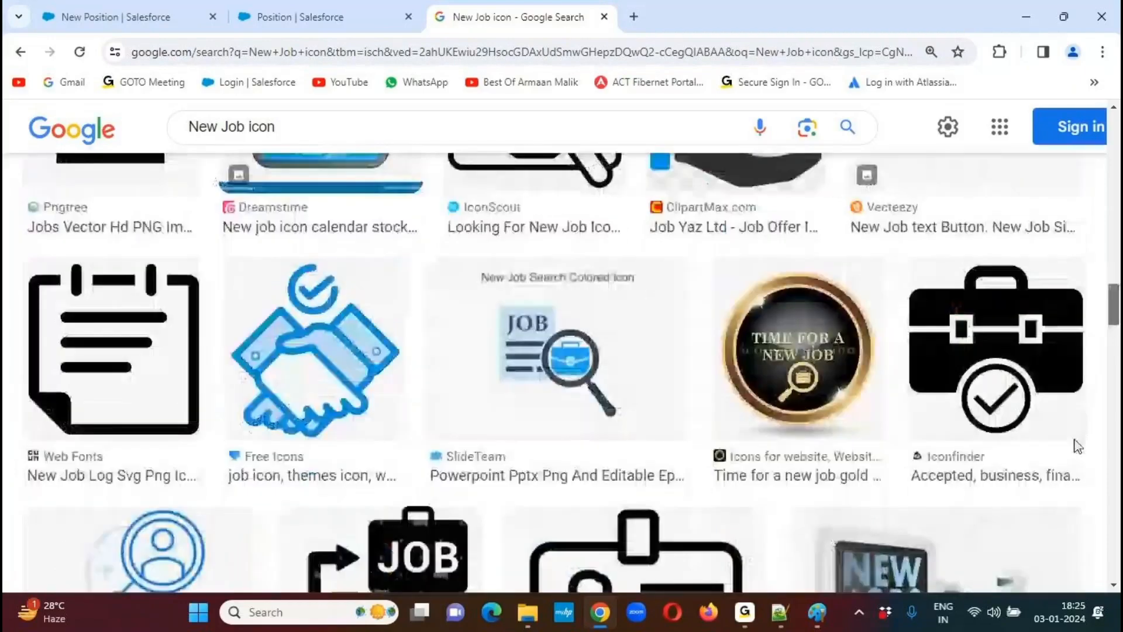
scroll(1075, 467, "down", 7)
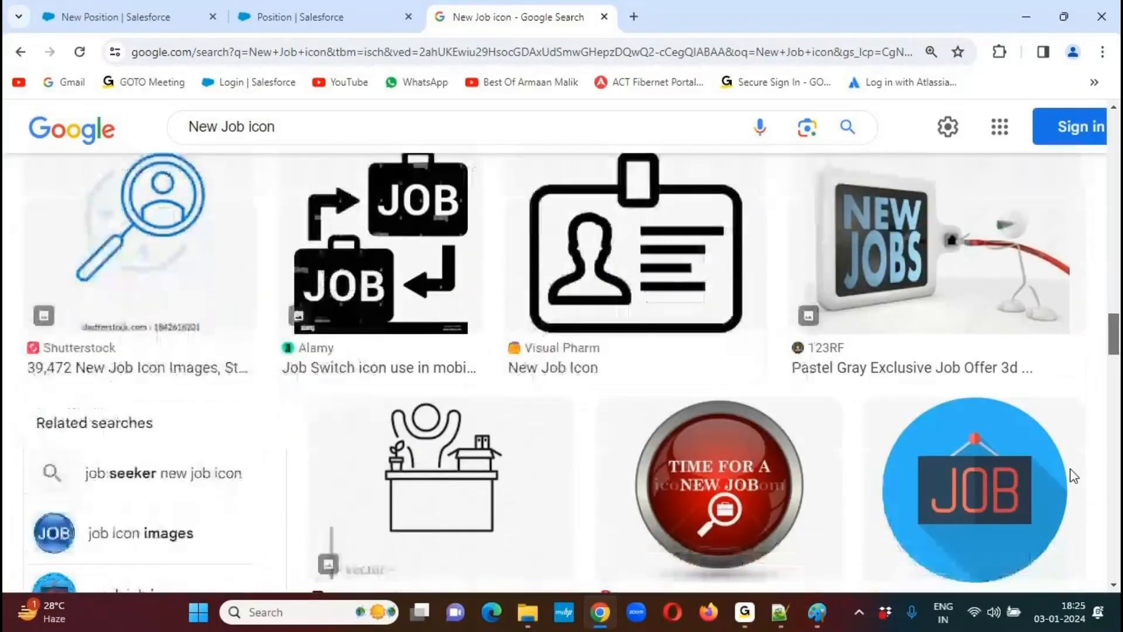
scroll(1069, 501, "down", 8)
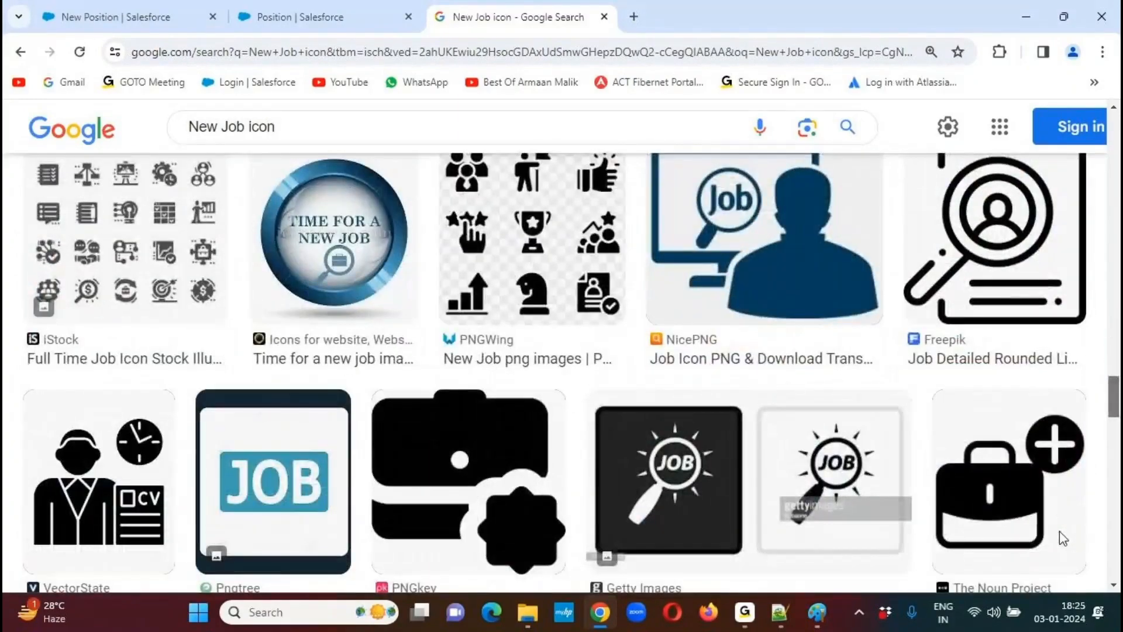
scroll(1058, 532, "down", 5)
scroll(1058, 563, "down", 6)
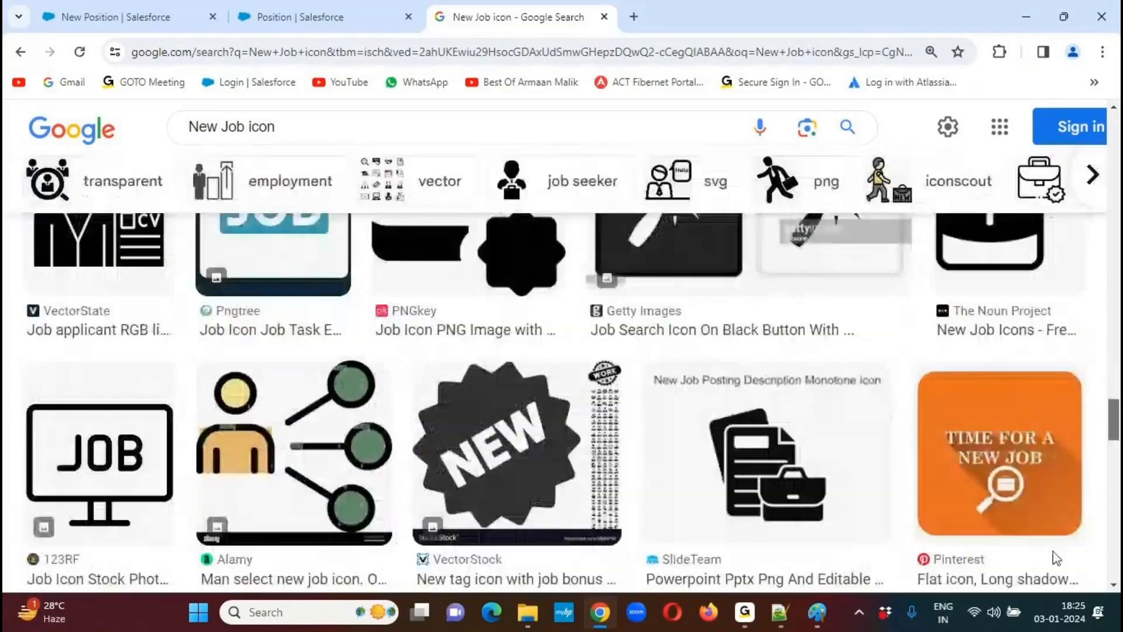
scroll(1114, 345, "up", 1)
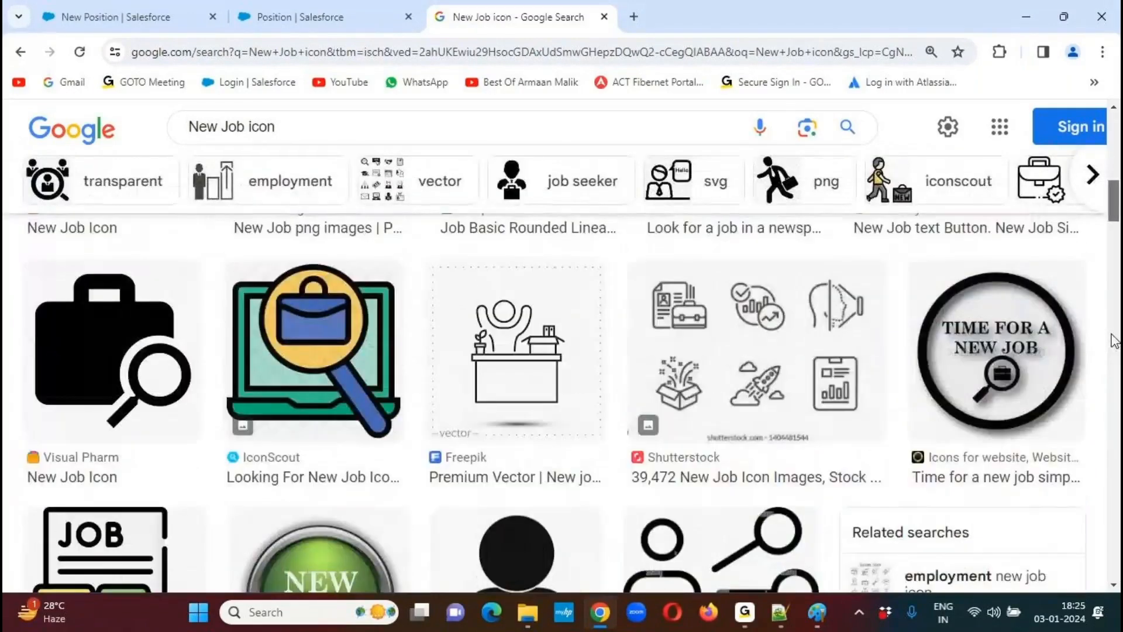
scroll(1115, 343, "up", 4)
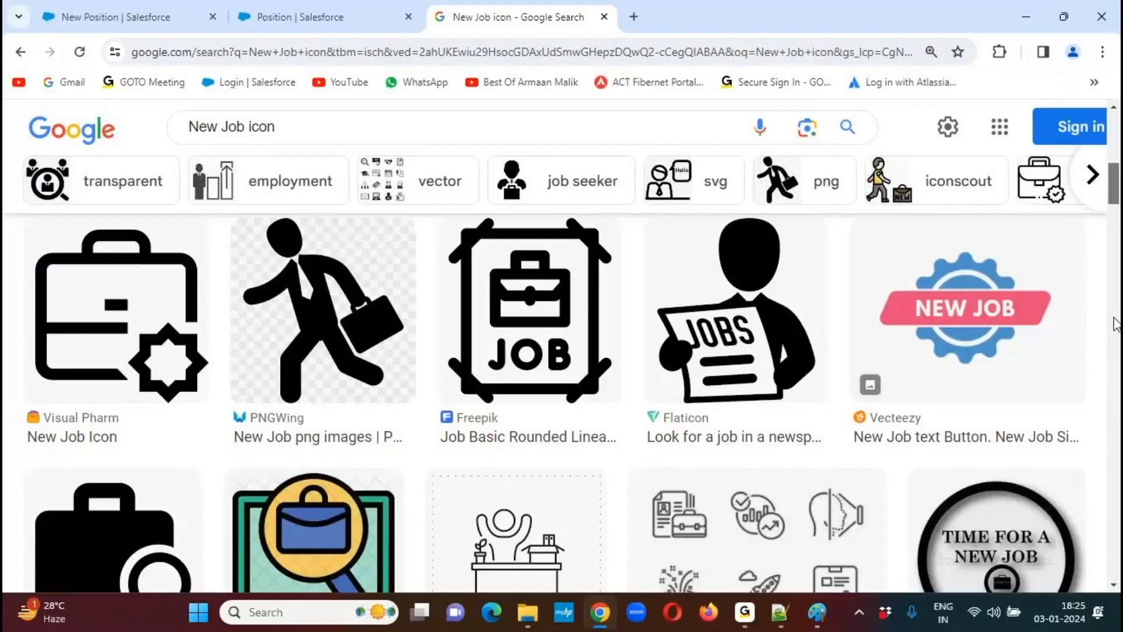
scroll(1115, 324, "up", 5)
scroll(1024, 400, "down", 10)
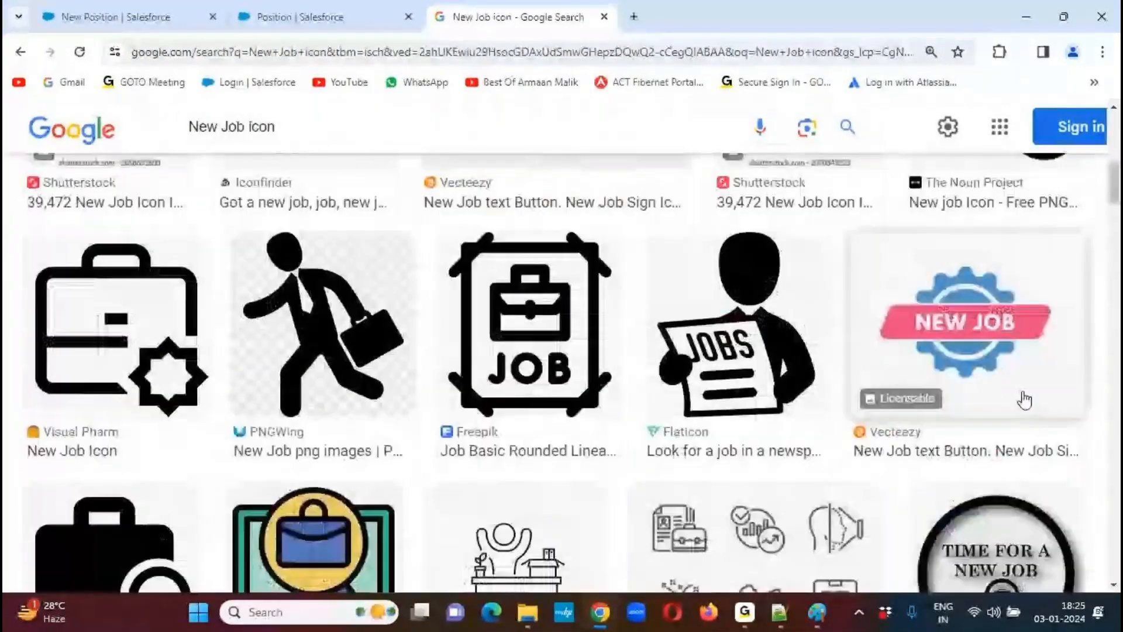
Save the pink-and-blue NEW JOB gear badge as PNG image "New Position Image" in the SFDC BATCH 376 folder
right_click(977, 295)
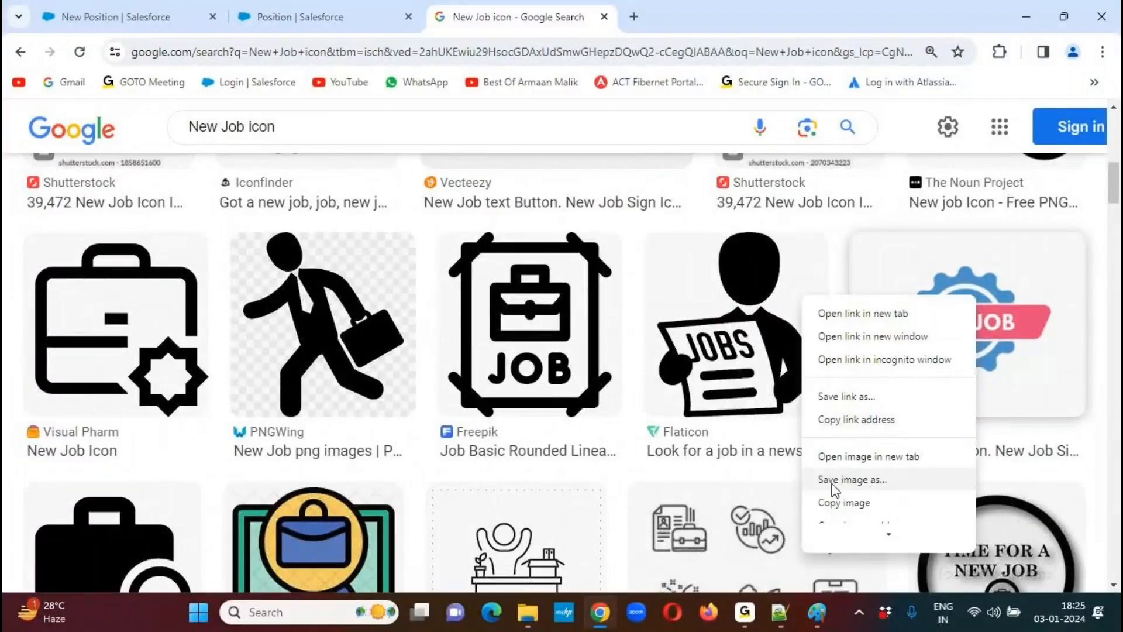
left_click(865, 481)
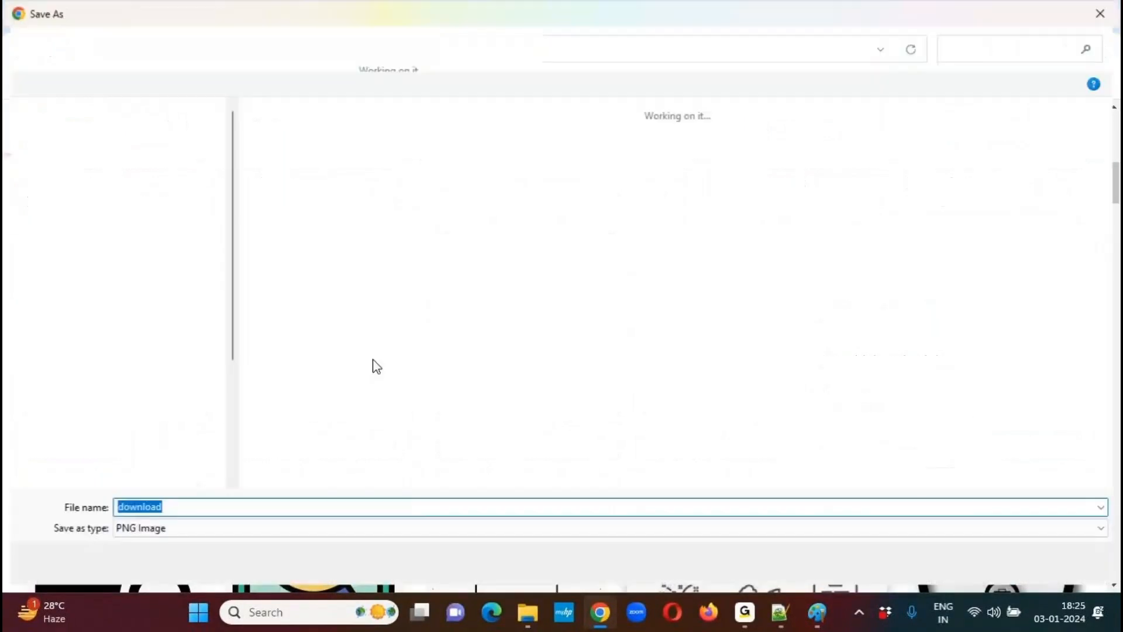
left_click(351, 46)
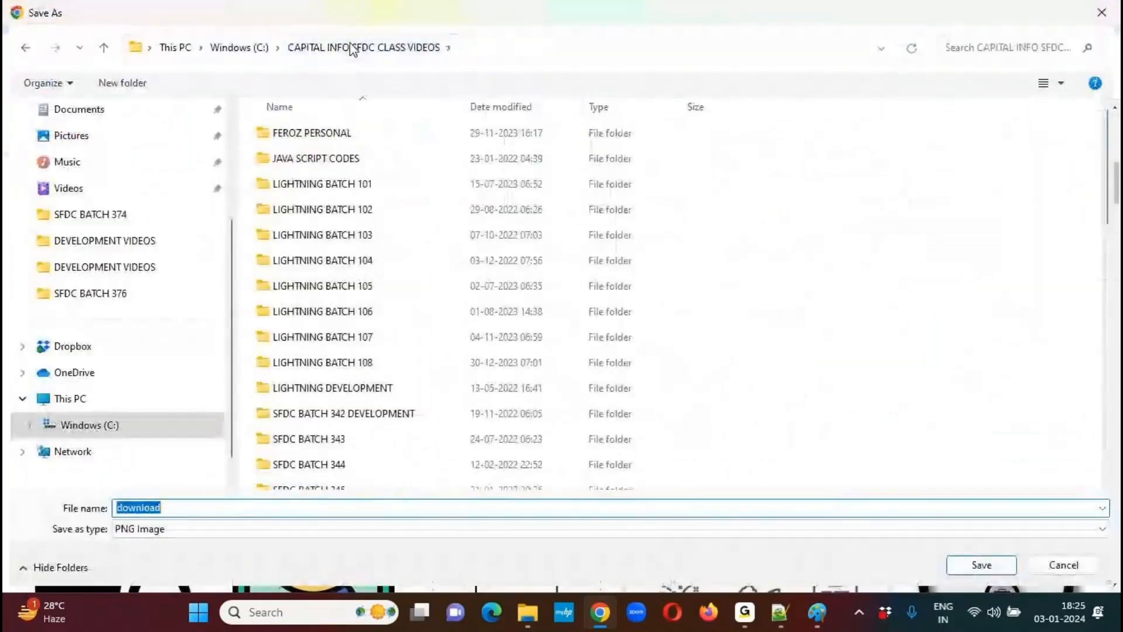
left_click(94, 292)
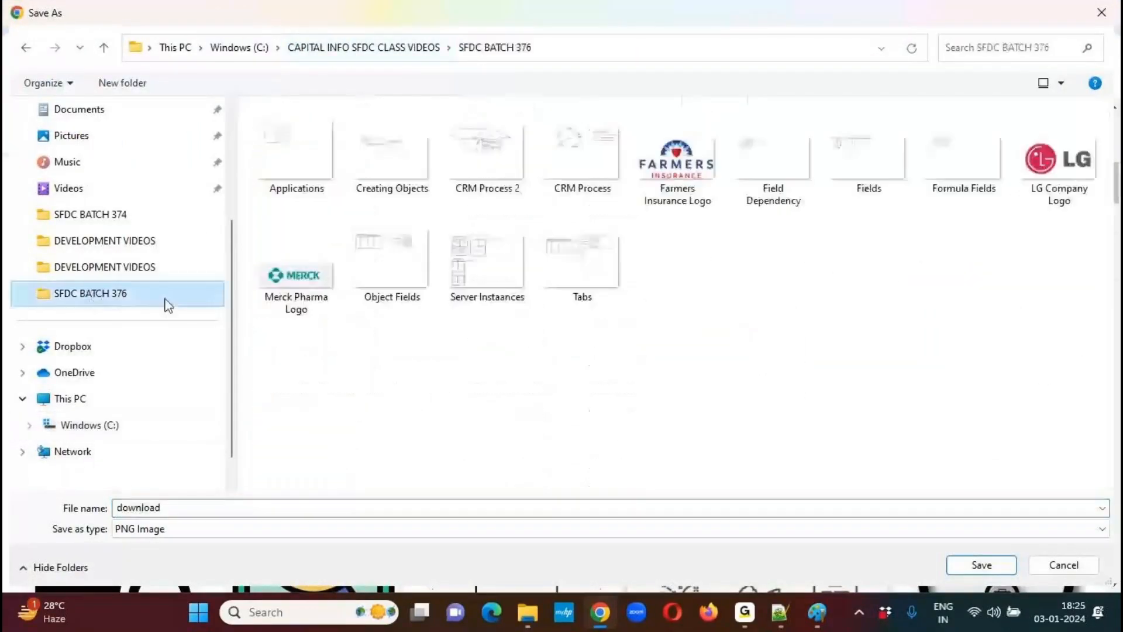
left_click(197, 507)
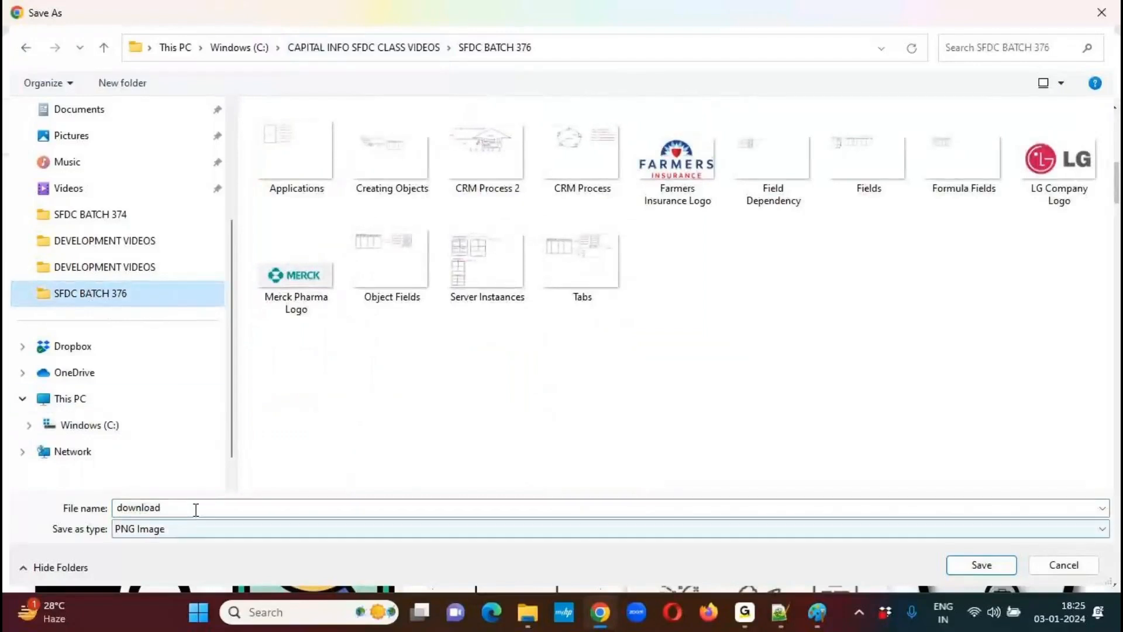
key("BackSpace")
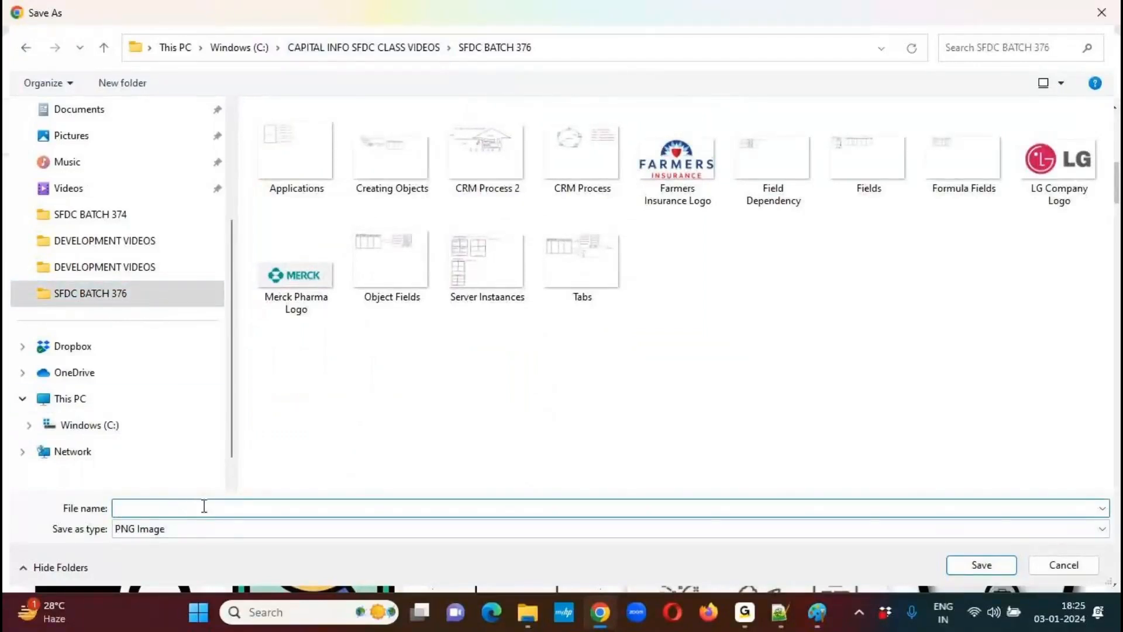
type("New Position Image")
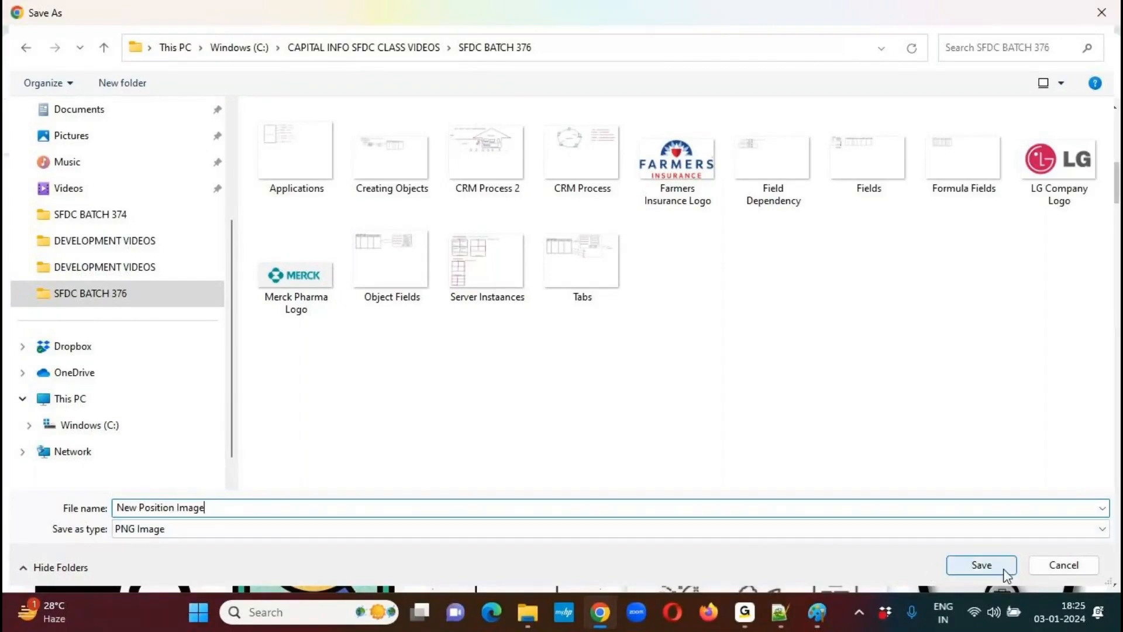
left_click(981, 565)
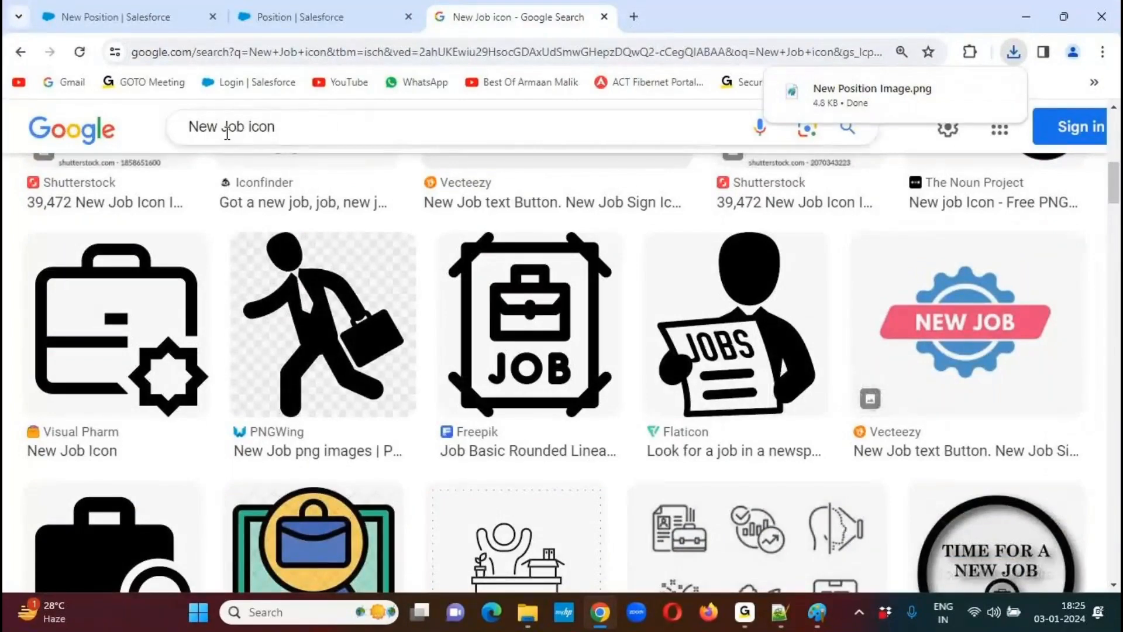
Search Google Images for "Open Approved icon" and look through the results
left_click_drag(232, 131, 164, 125)
type("Open Approved")
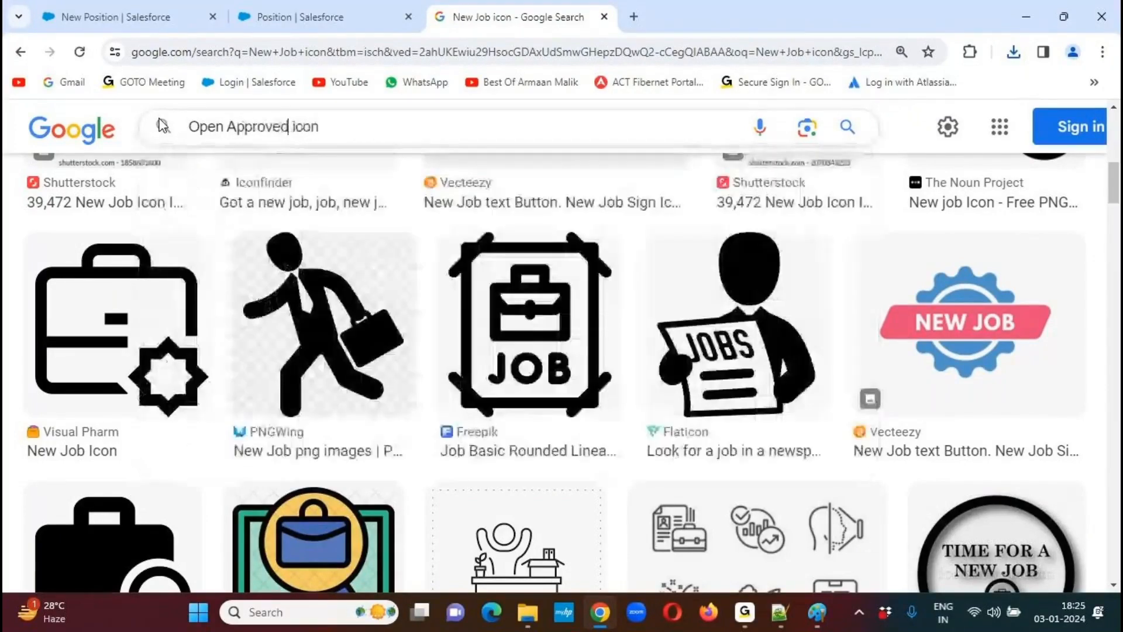
key("Return")
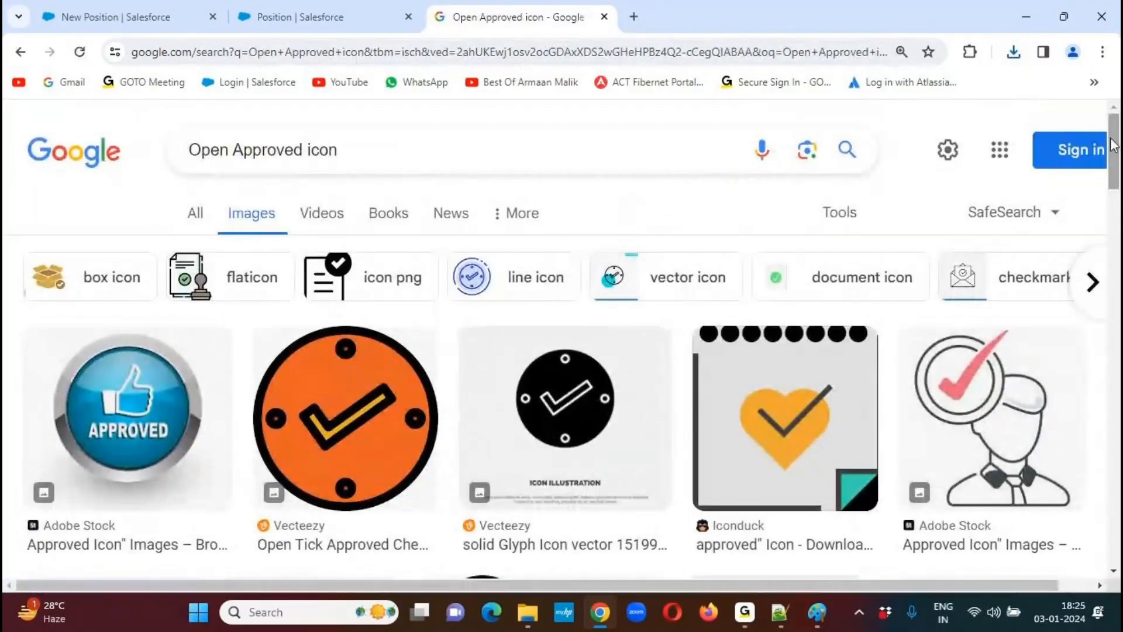
left_click_drag(1113, 145, 218, 125)
Remove "Open" from the query and search Google Images for "Approved icon"
double_click(216, 127)
key("BackSpace")
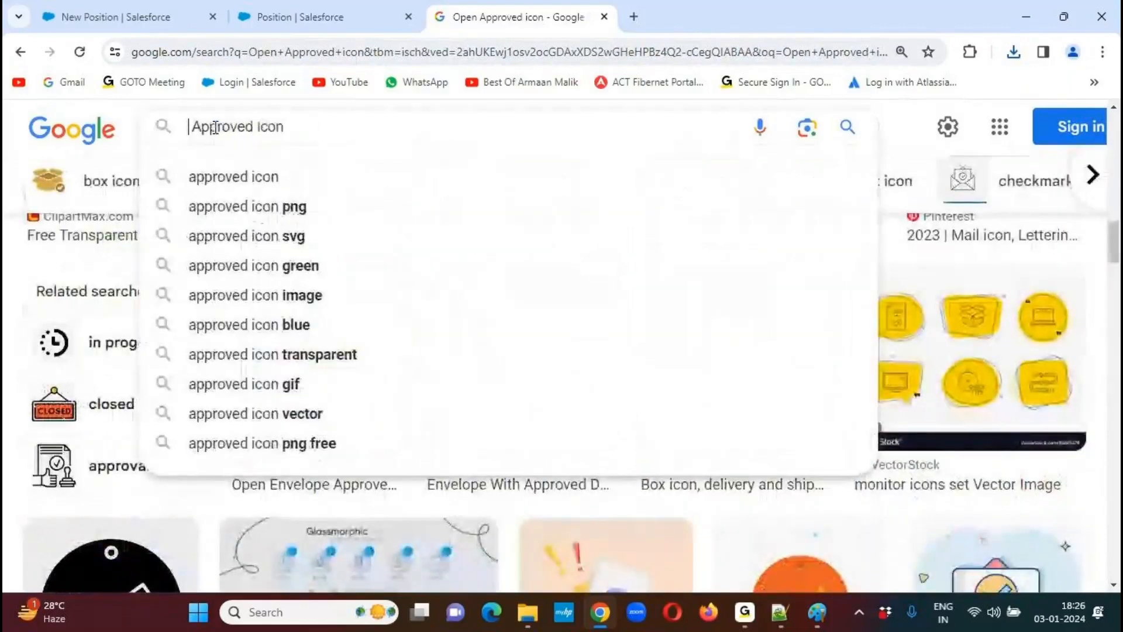
key("Return")
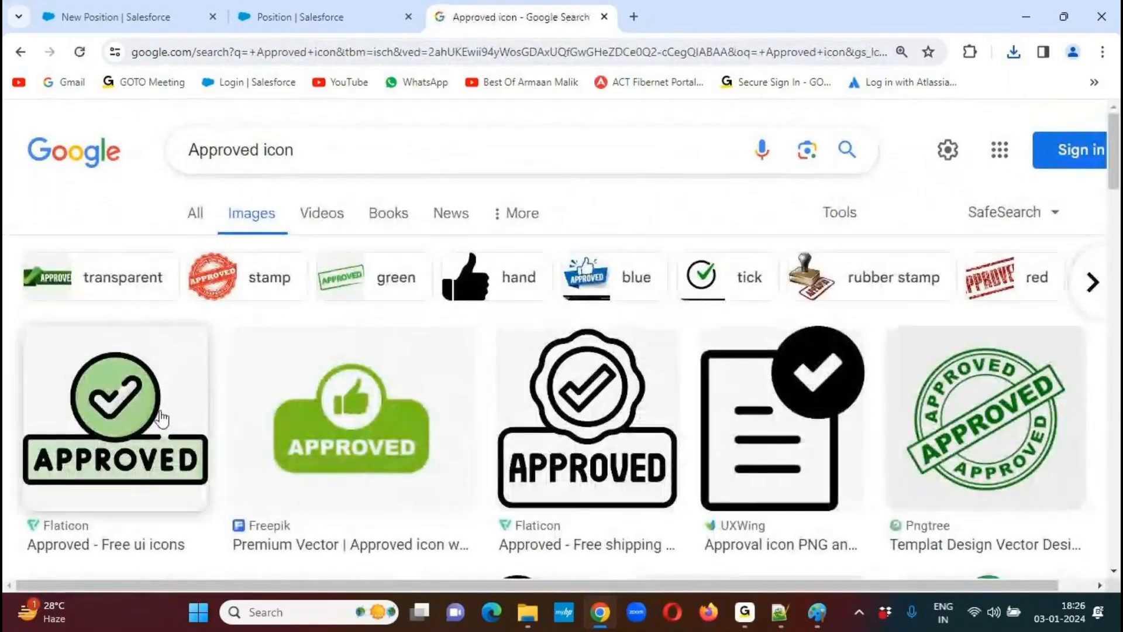
Save the Freepik APPROVED badge with green check mark and star as PNG image "Open Approved Image" in the SFDC BATCH 376 folder
right_click(124, 396)
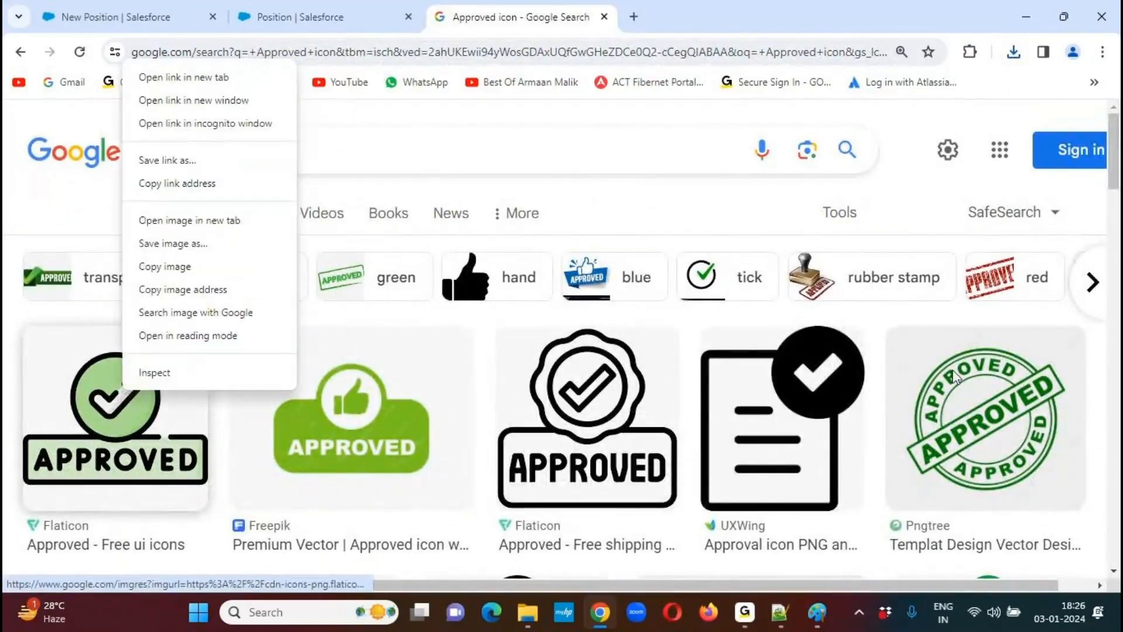
left_click(1114, 202)
left_click_drag(1114, 202, 1106, 261)
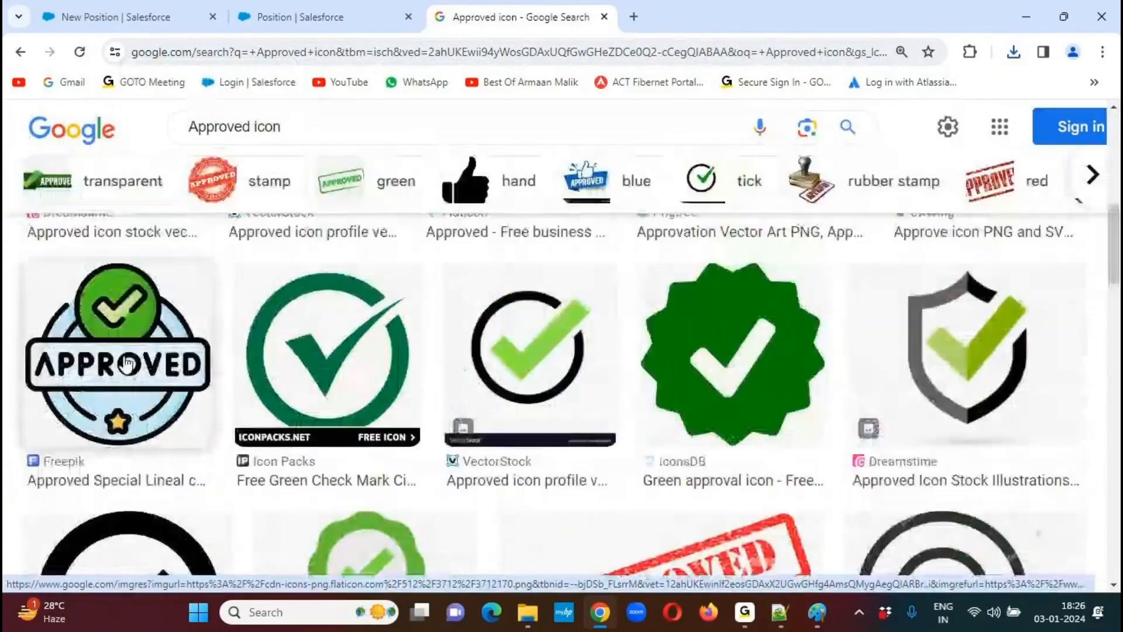
right_click(111, 325)
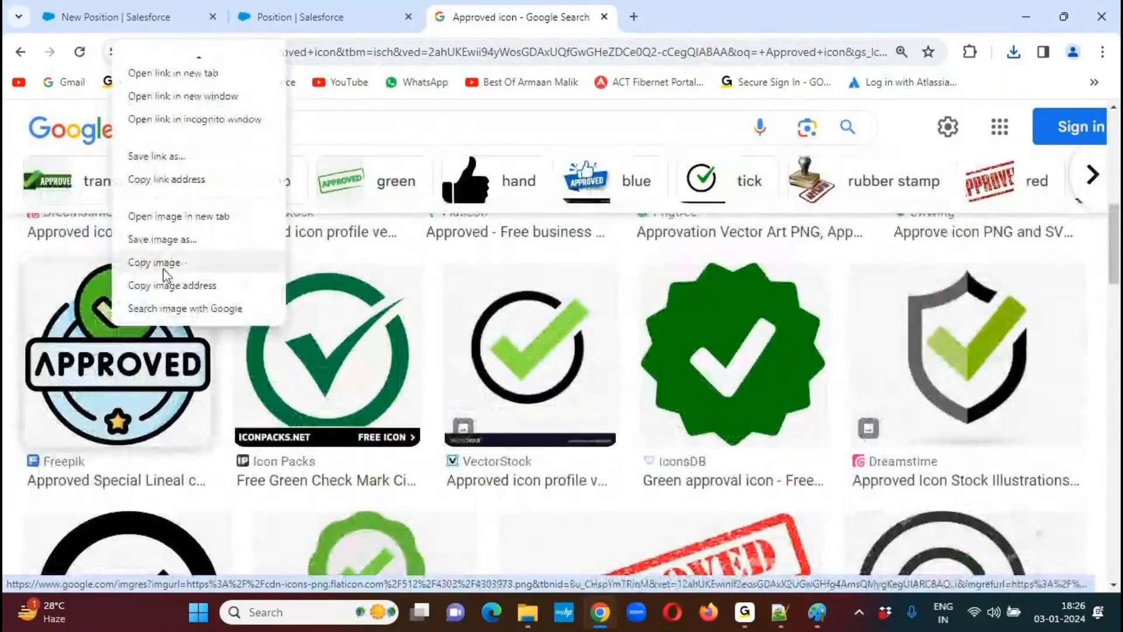
left_click(175, 239)
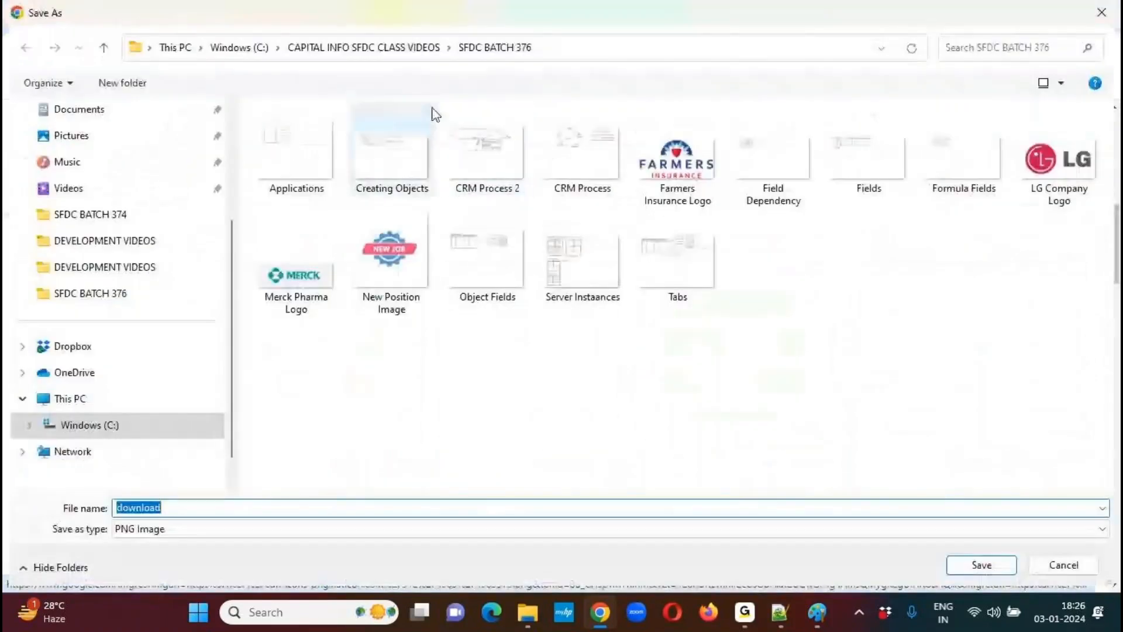
type("Open Apprve")
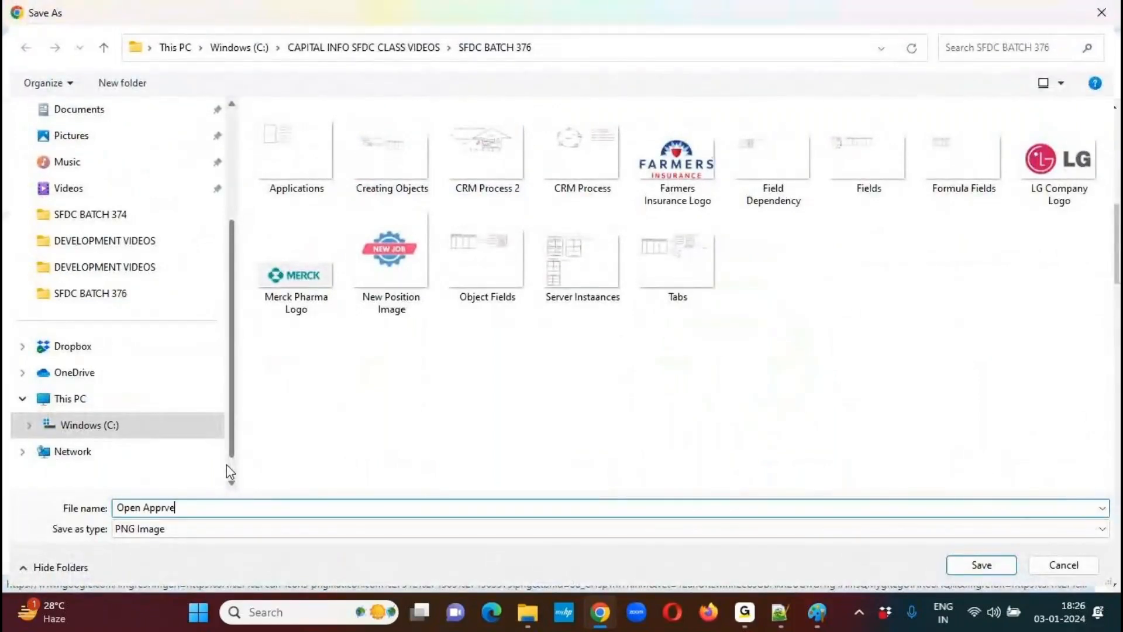
key("BackSpace")
type("oved Image")
key("Return")
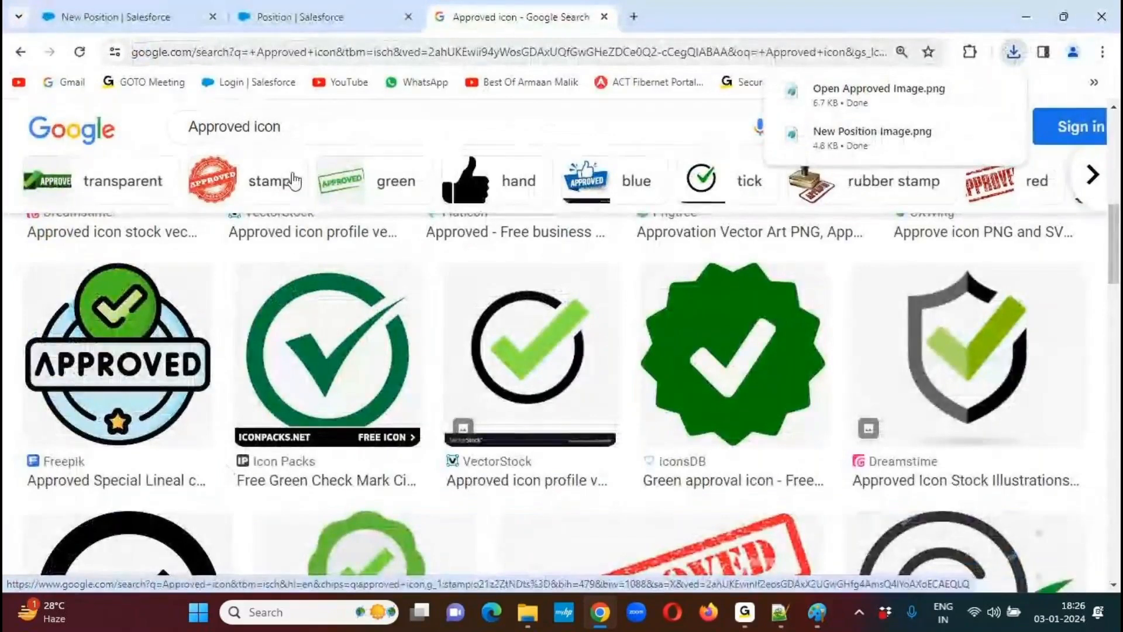
Search Google Images for "in progress icon" and look through the results for a suitable icon
left_click_drag(251, 127, 146, 136)
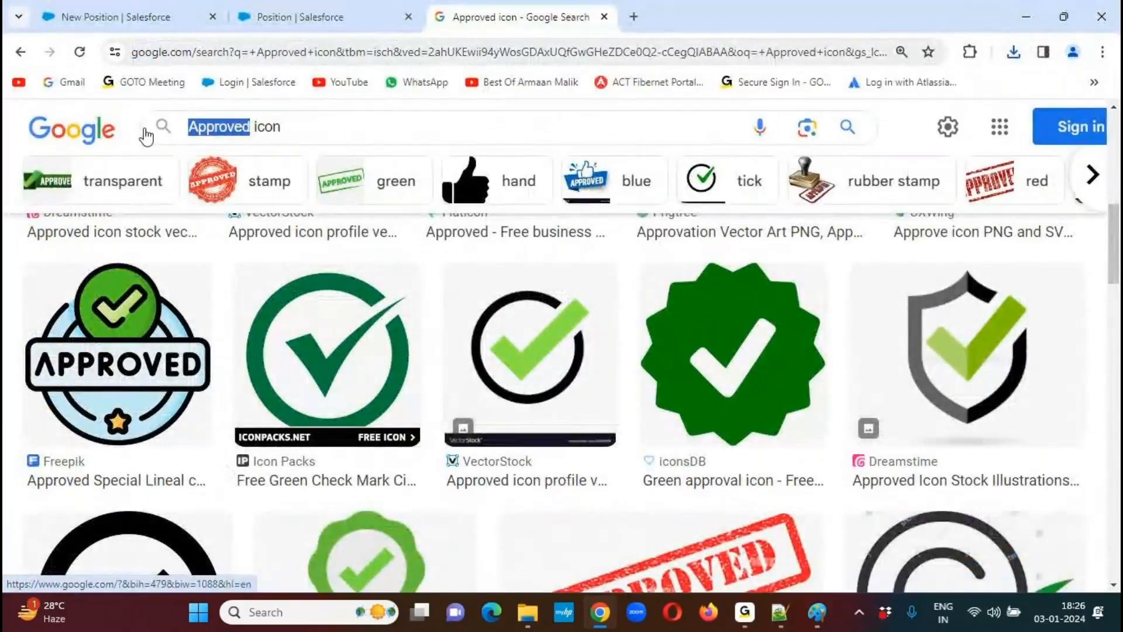
type("In Progress")
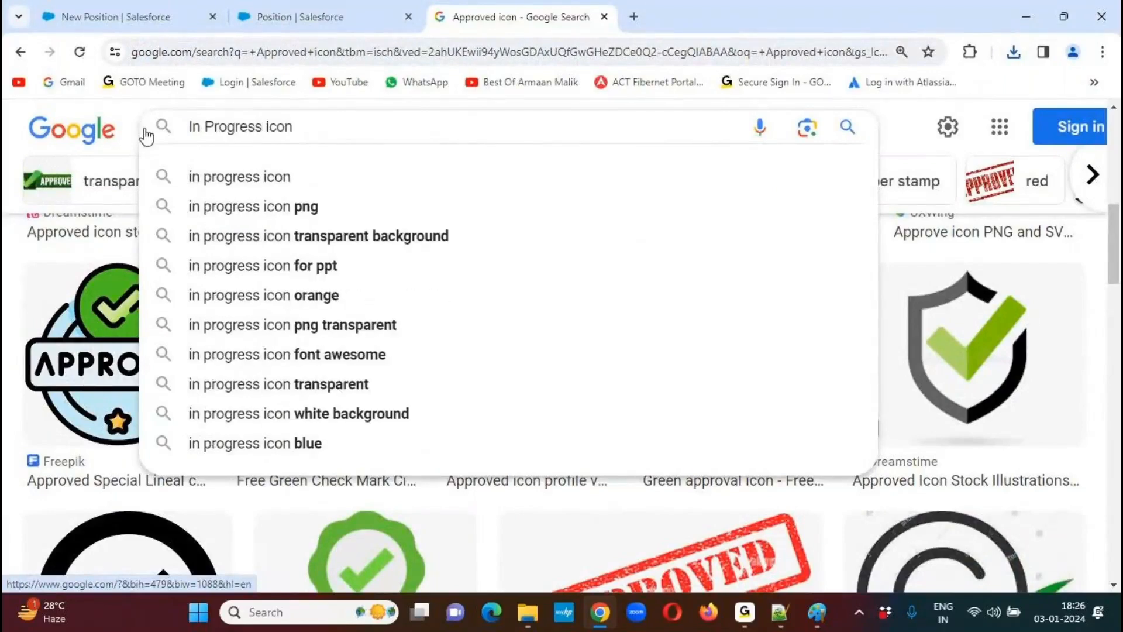
left_click(245, 178)
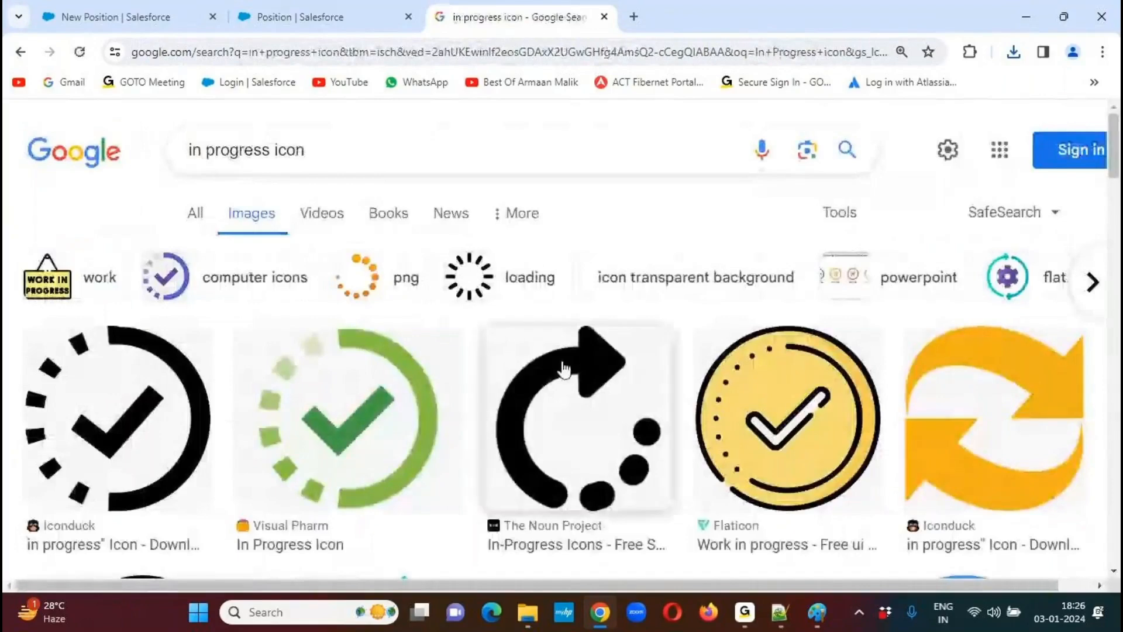
left_click_drag(1116, 153, 1083, 408)
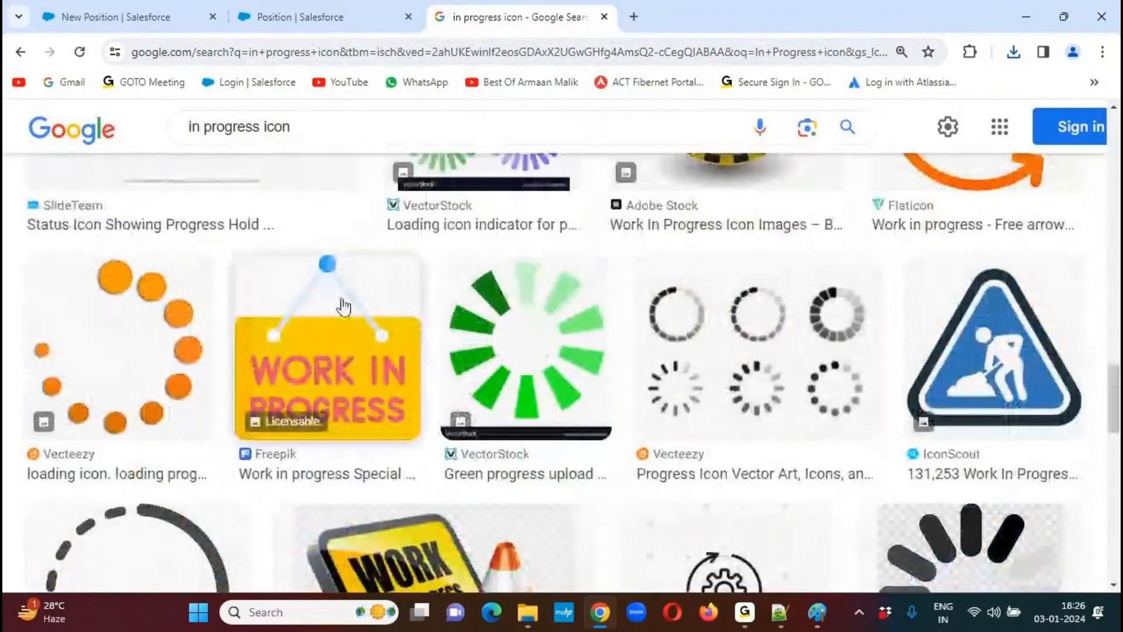
Save the yellow Freepik WORK IN PROGRESS hanging sign as PNG image "In Progress Image" in the SFDC BATCH 376 folder
right_click(341, 327)
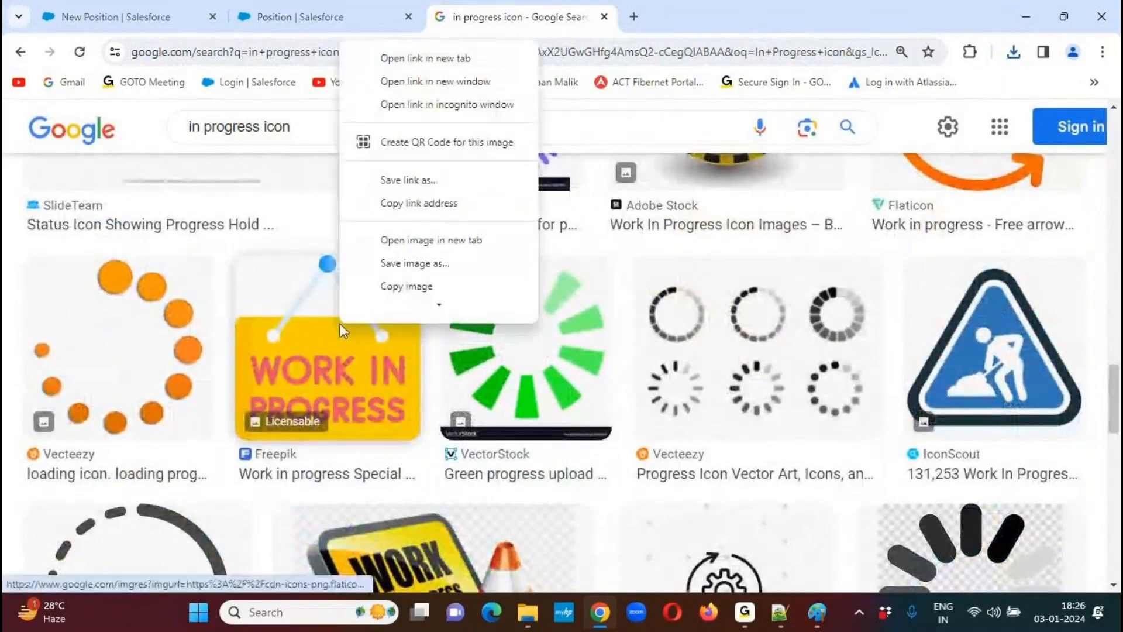
left_click(410, 263)
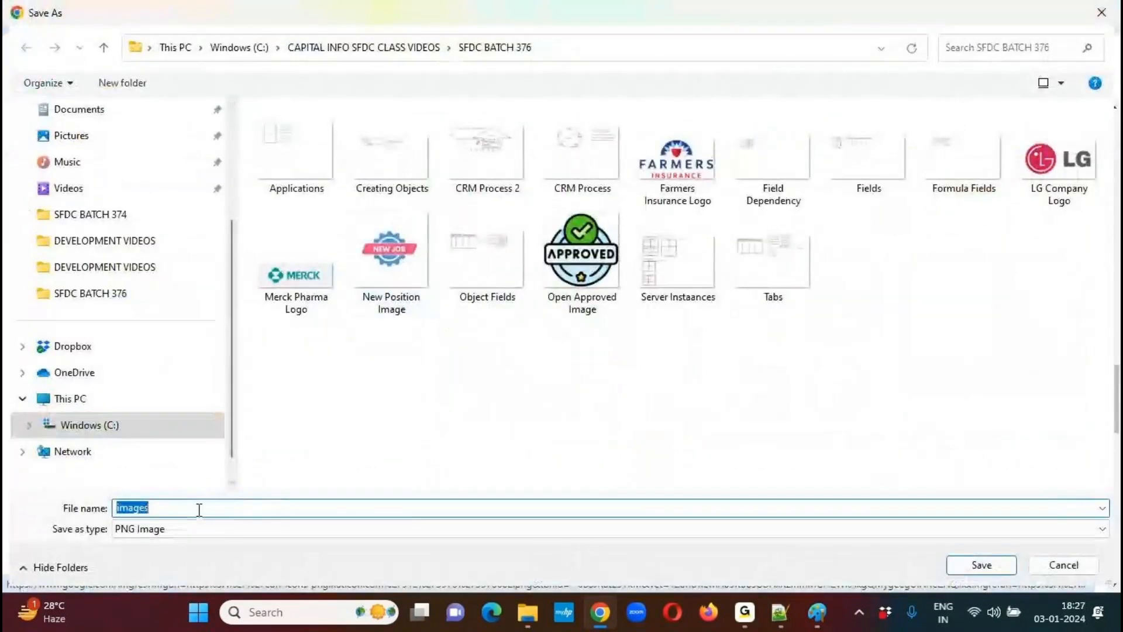
left_click(199, 510)
key("BackSpace")
key("BackSpace")
key("BackSpace")
key("BackSpace")
key("BackSpace")
key("BackSpace")
type("In Progress Image")
key("Return")
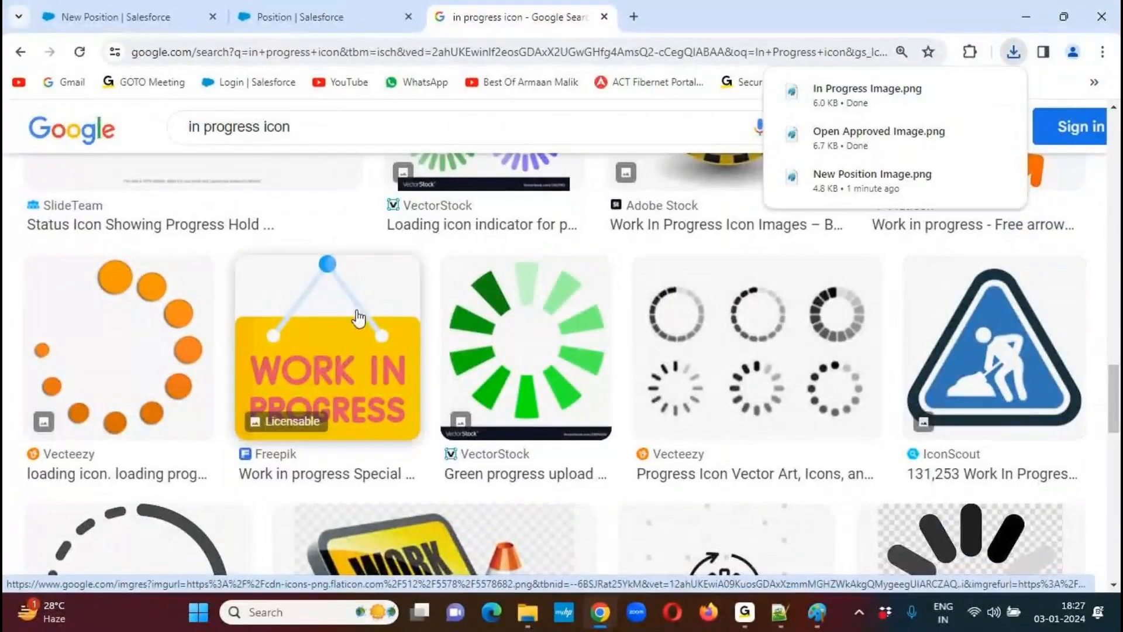
Search Google Images for "on hold icon"
left_click_drag(260, 128, 134, 153)
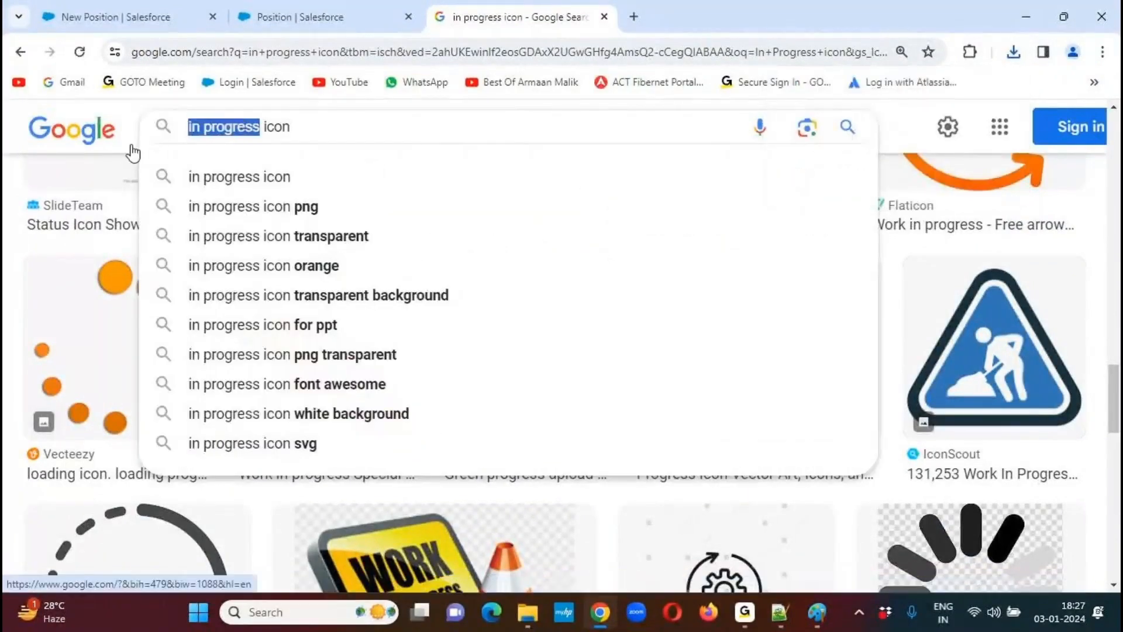
type("On Hold")
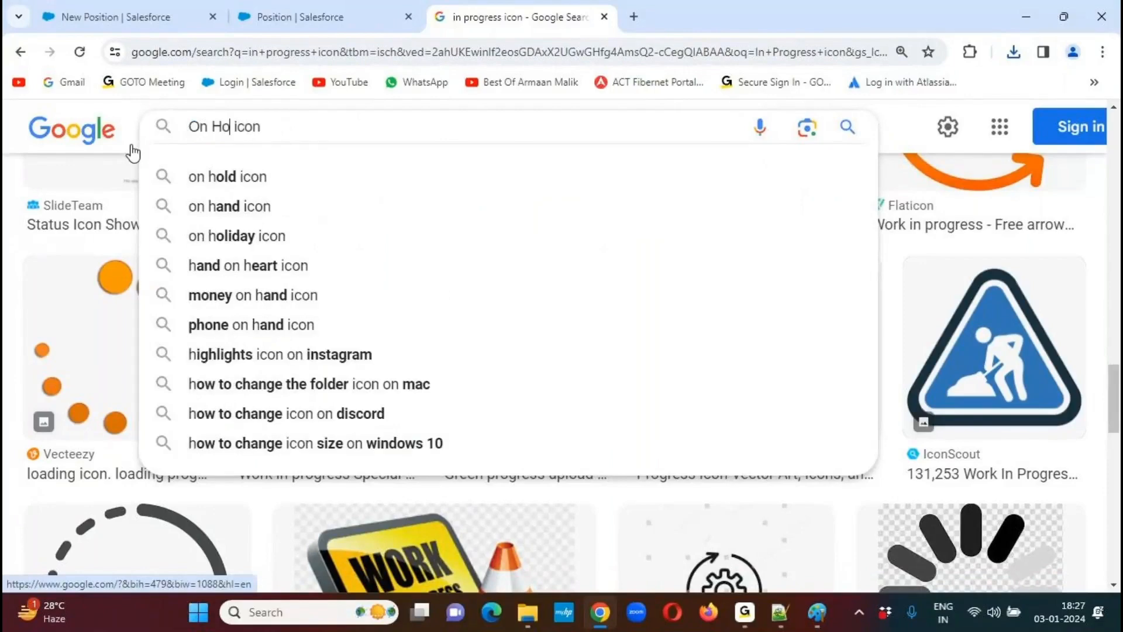
left_click(226, 176)
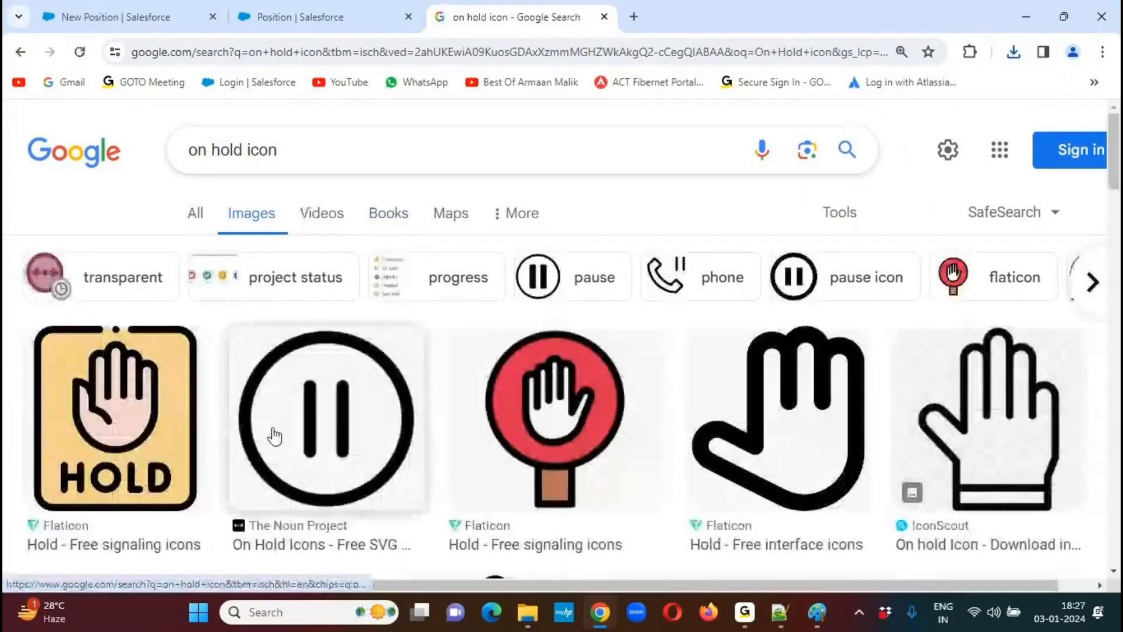
Search the images for "on hold icon png" and browse the results for a suitable icon
left_click_drag(1116, 161, 1047, 424)
left_click(251, 127)
left_click(277, 216)
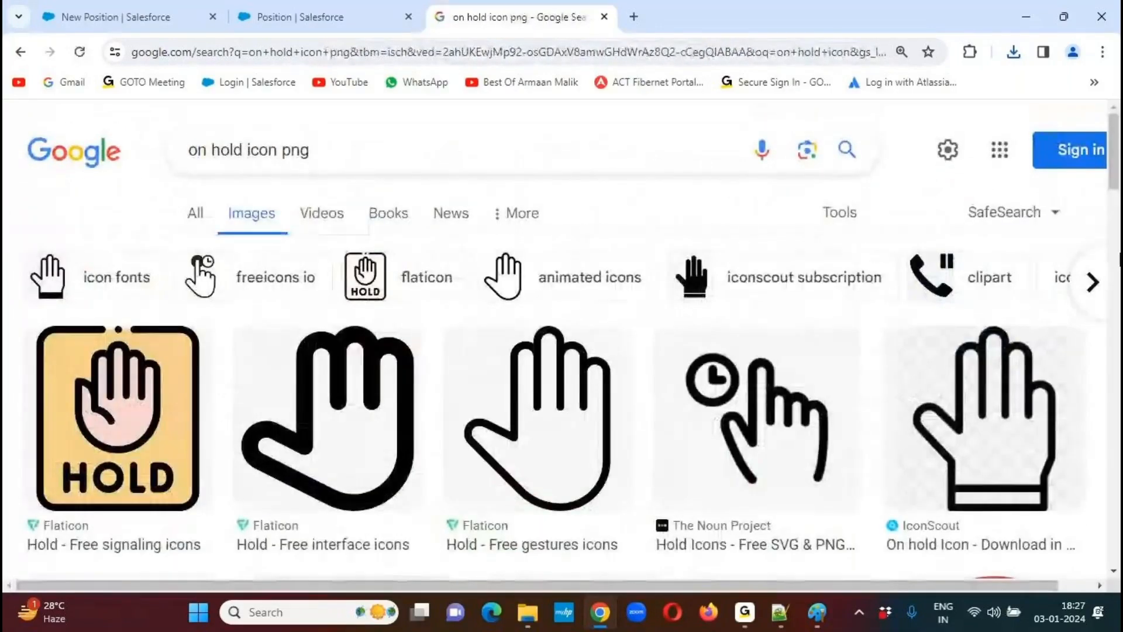
left_click_drag(1113, 151, 1115, 316)
scroll(1105, 363, "down", 8)
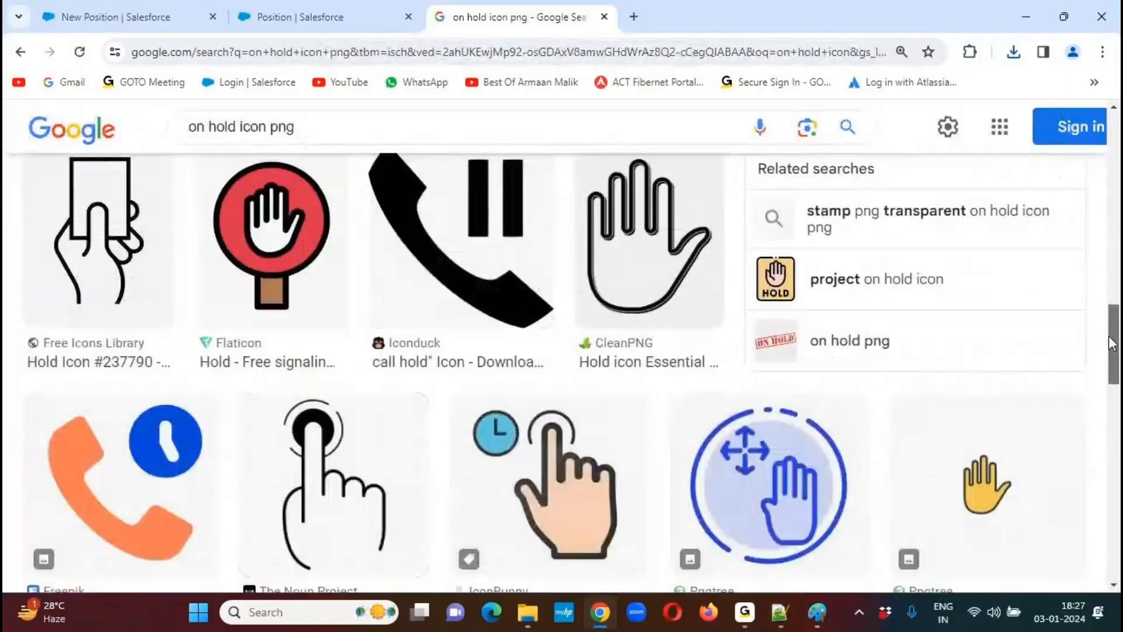
scroll(1104, 406, "down", 10)
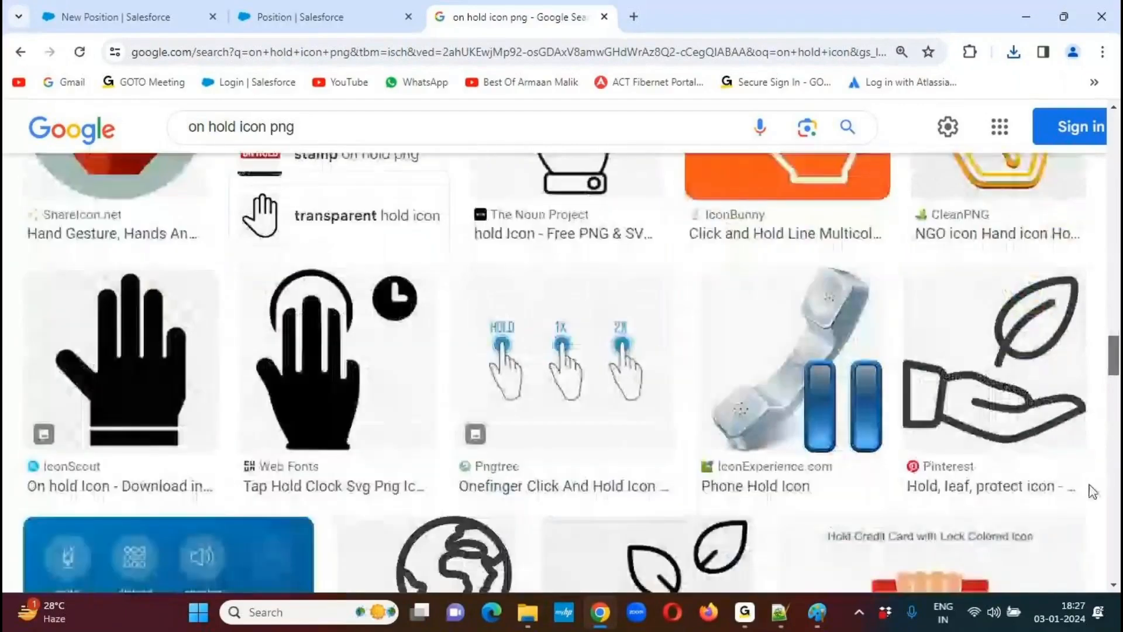
scroll(1092, 498, "down", 4)
scroll(1092, 509, "down", 14)
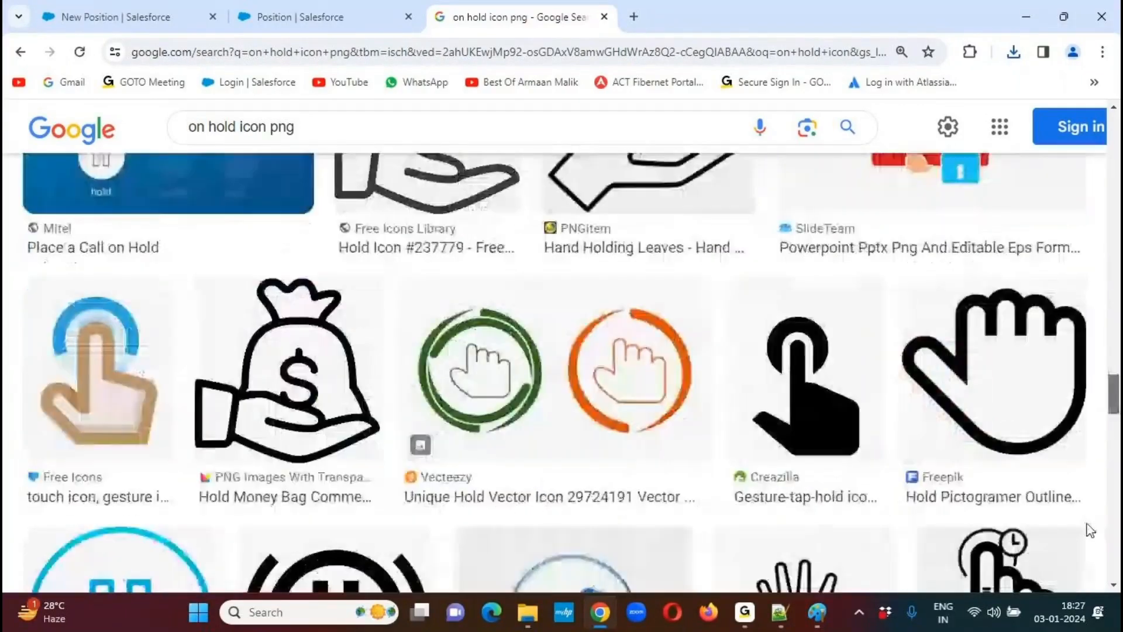
scroll(1080, 577, "down", 2)
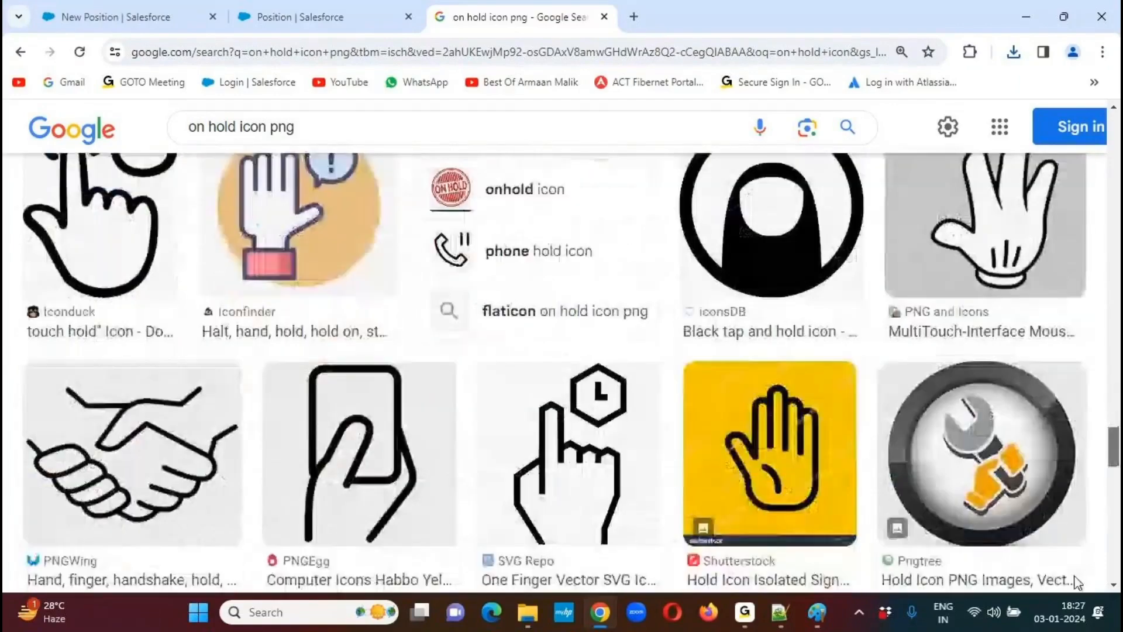
scroll(1078, 582, "down", 1)
scroll(1075, 585, "down", 4)
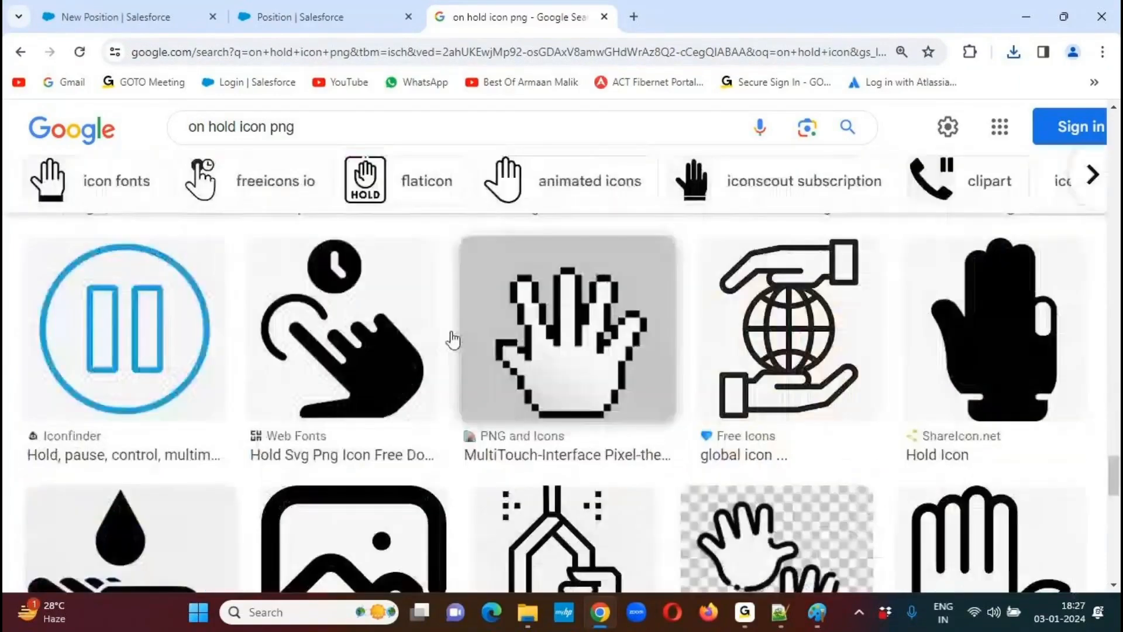
Change the image search to "on hold image" and look through the results
left_click_drag(242, 127, 363, 122)
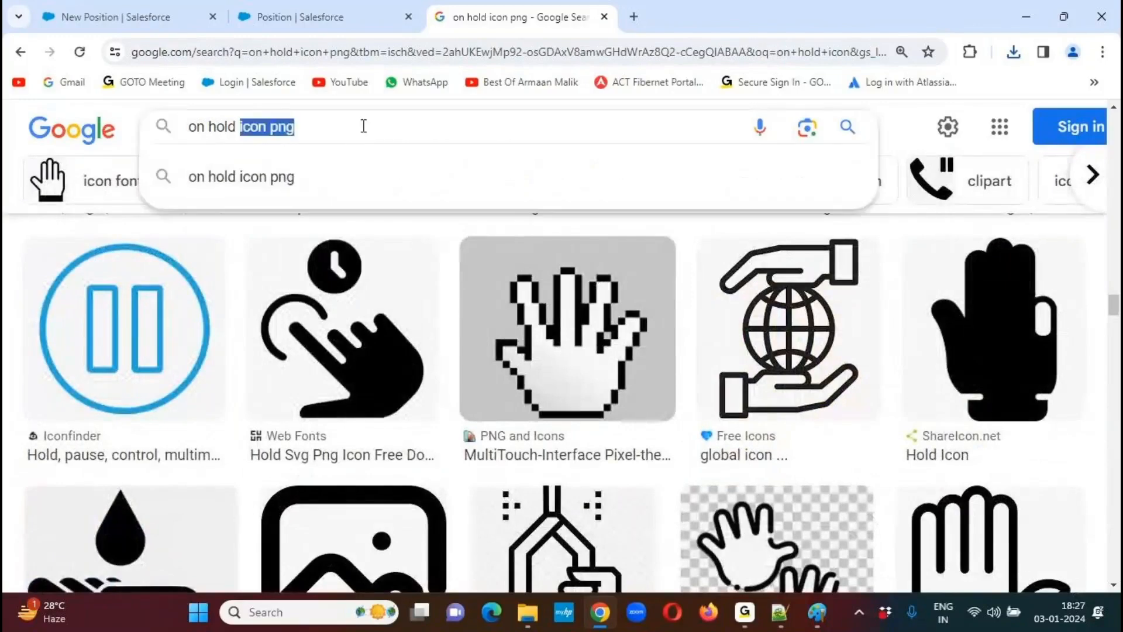
key("BackSpace")
type("image")
key("Return")
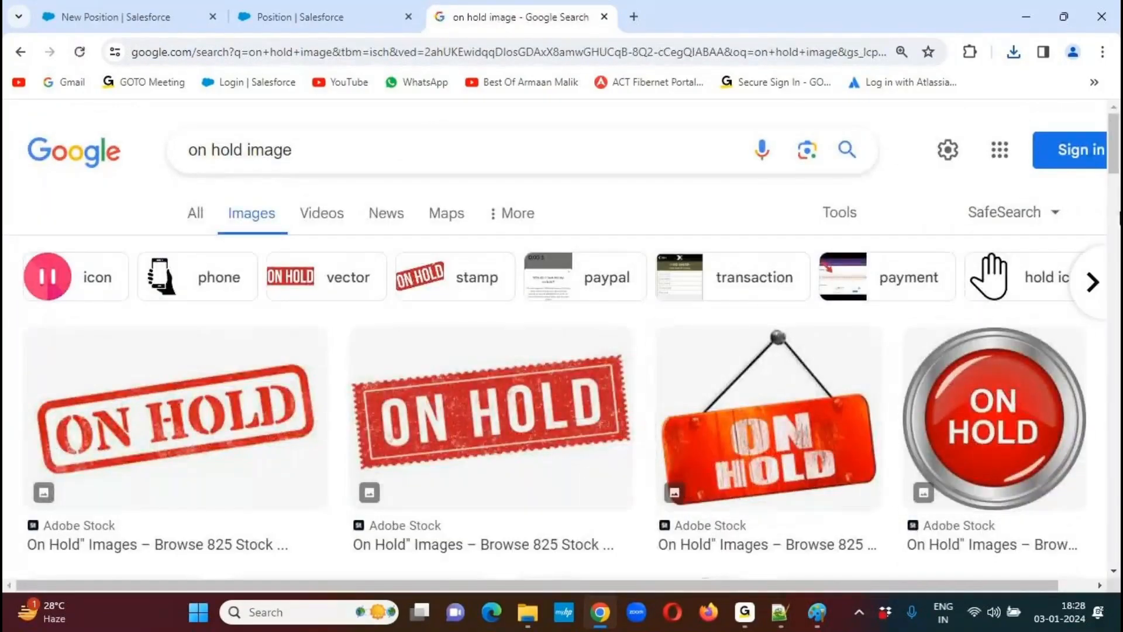
scroll(1118, 175, "down", 6)
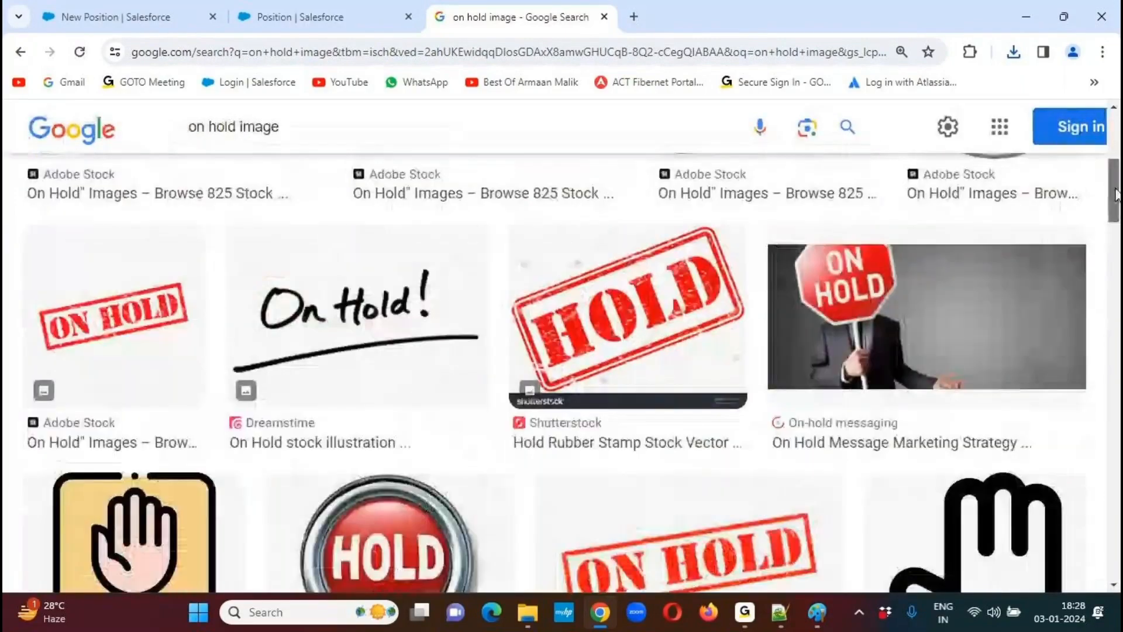
left_click_drag(1116, 195, 1061, 483)
scroll(1062, 484, "down", 10)
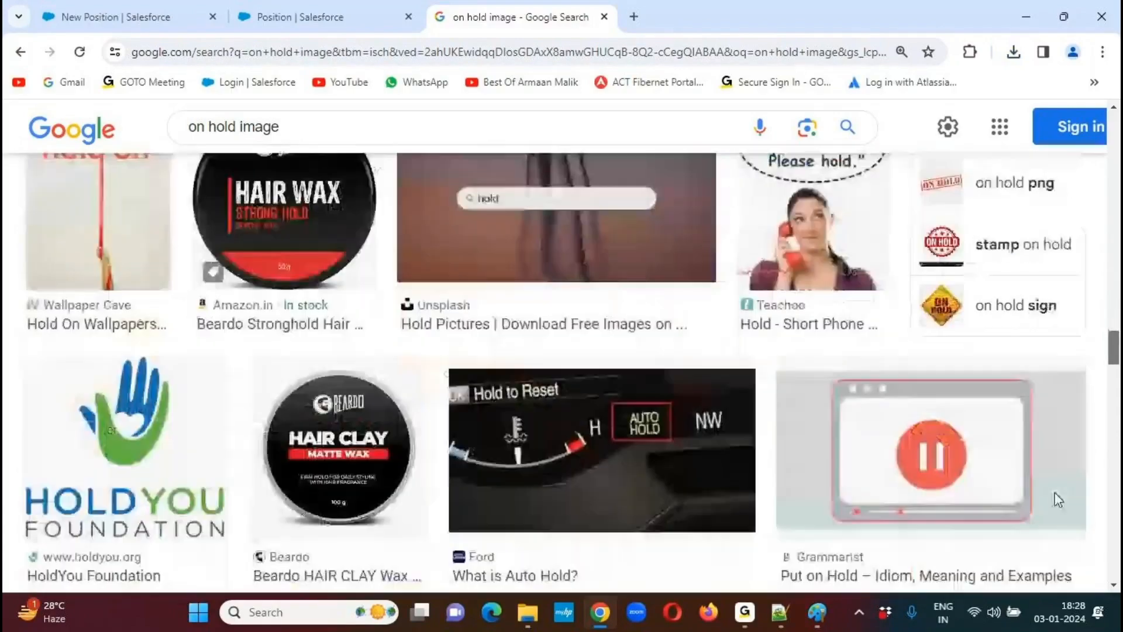
scroll(1062, 305, "up", 15)
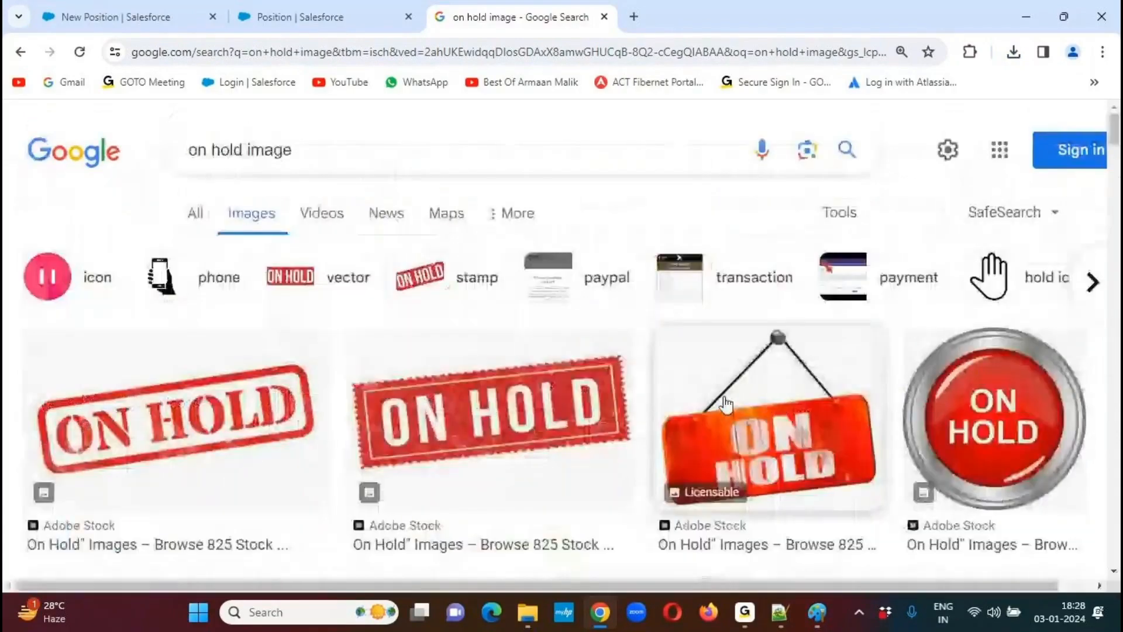
Save the round red ON HOLD button picture in the SFDC BATCH 376 folder as "On Hold Image"
right_click(995, 380)
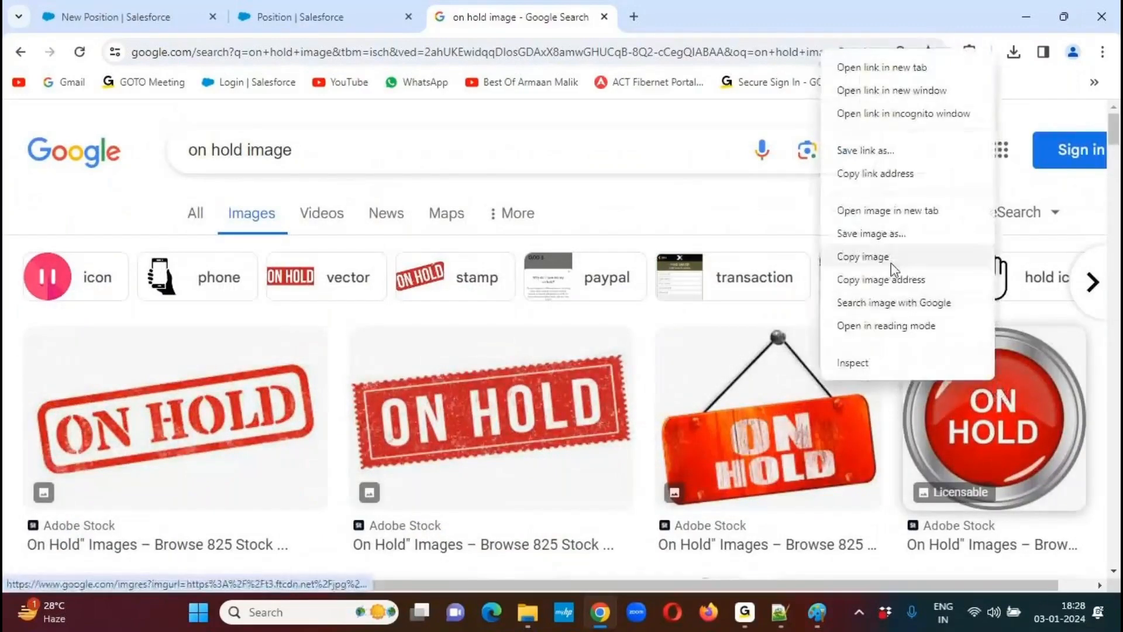
left_click(889, 235)
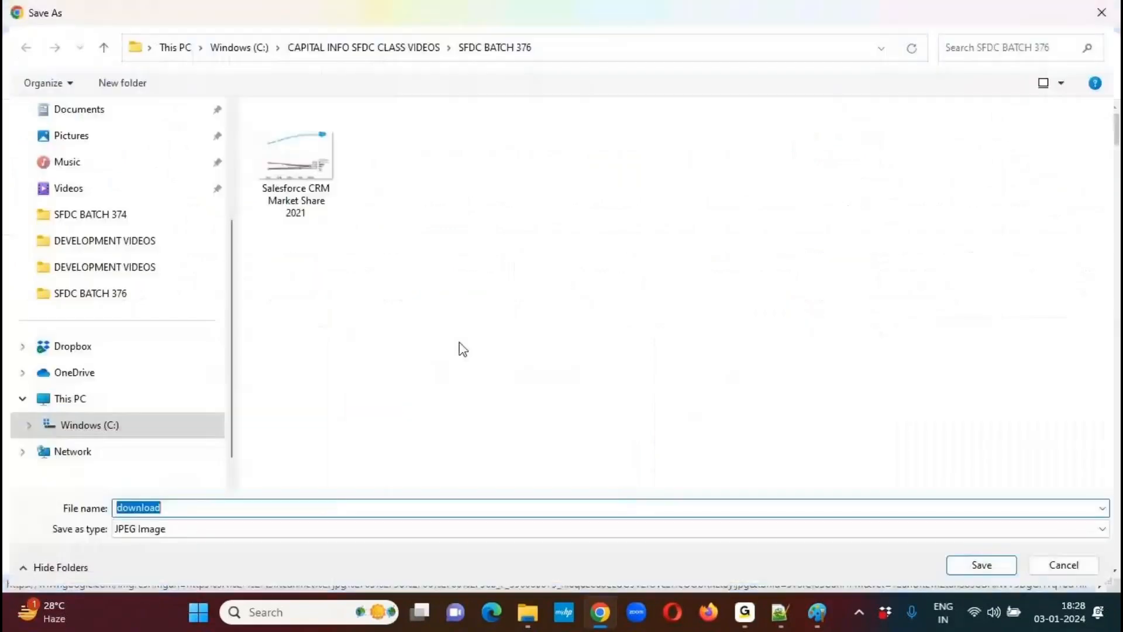
key("BackSpace")
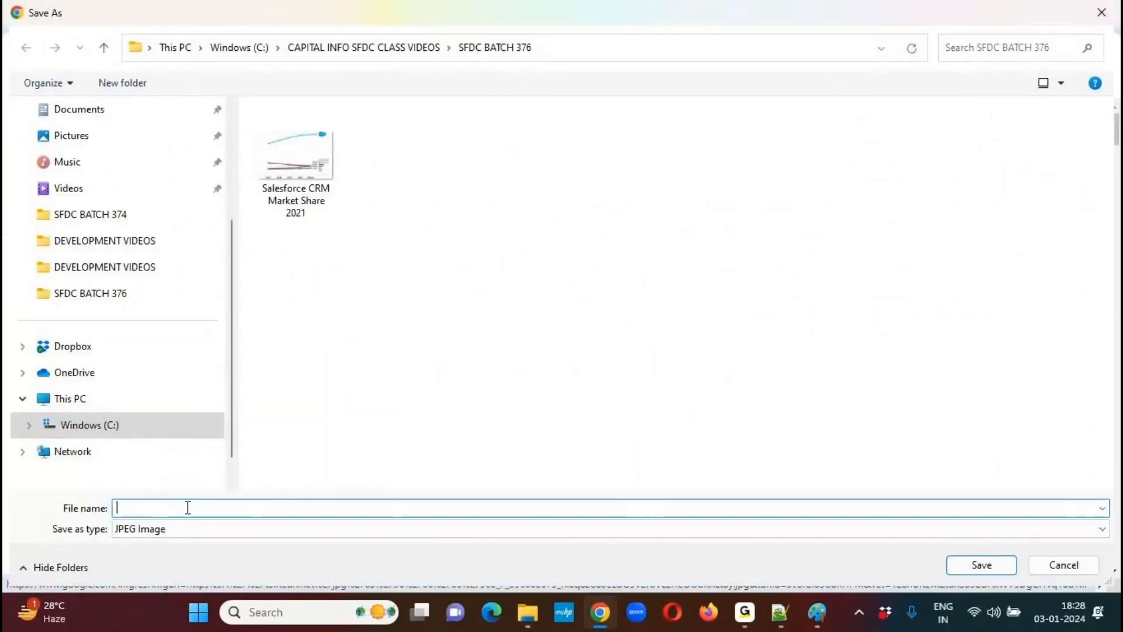
type("On Hold Image")
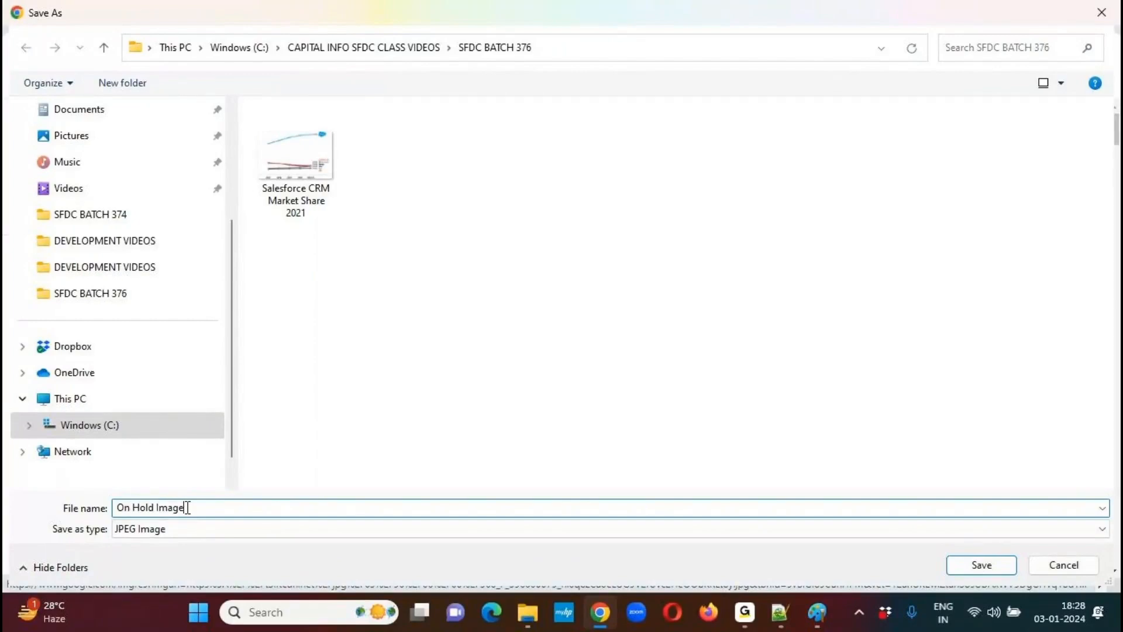
key("Return")
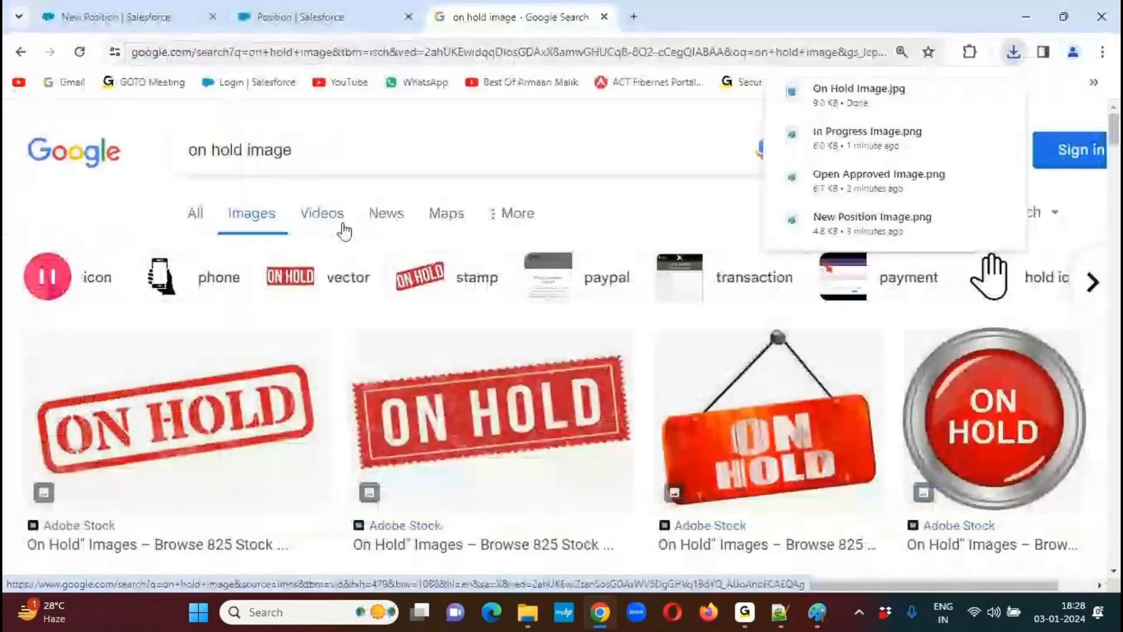
Search the images for "Recruited icon" and browse the results
left_click_drag(243, 151, 148, 157)
type("Recruited")
key("Escape")
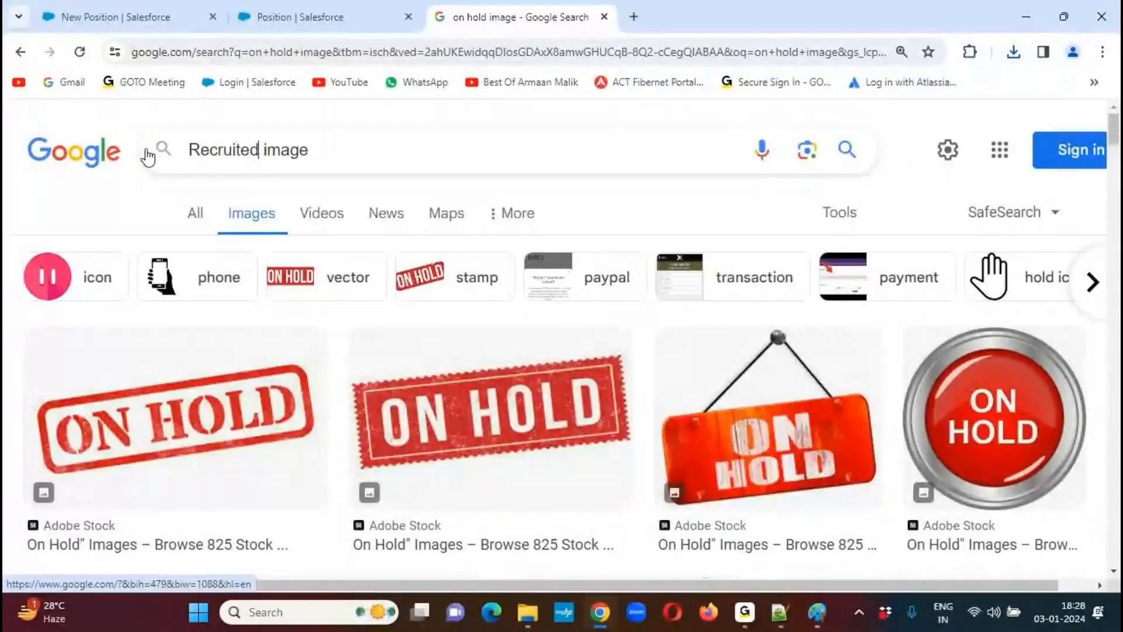
double_click(292, 149)
type("icon")
key("Return")
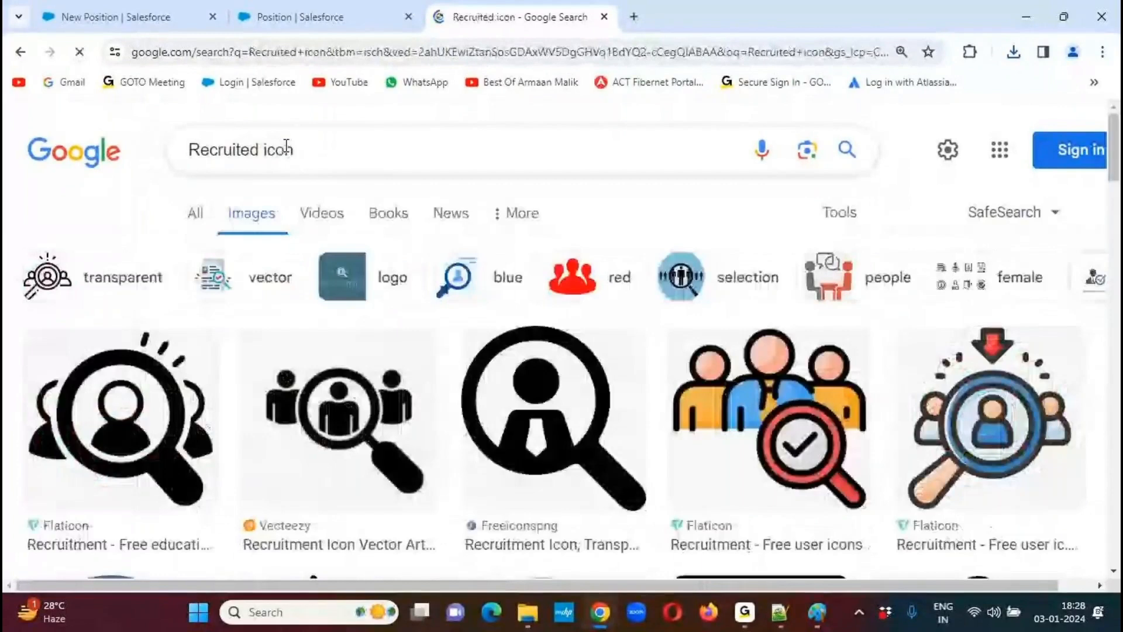
left_click_drag(1114, 140, 1070, 220)
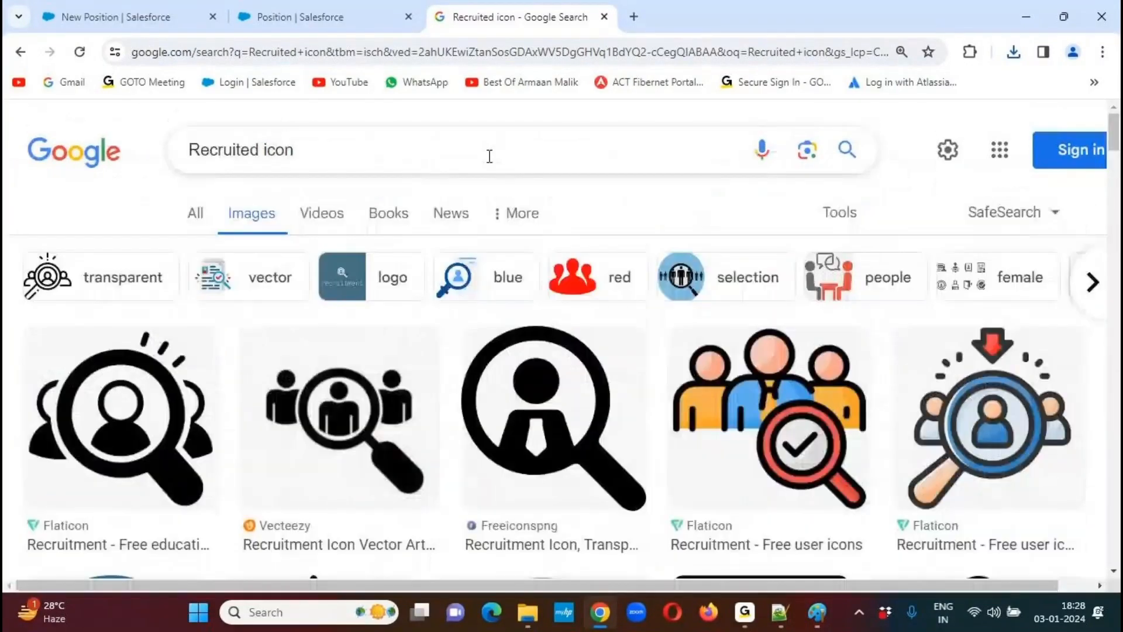
Search the images for "hired icon" instead
double_click(187, 150)
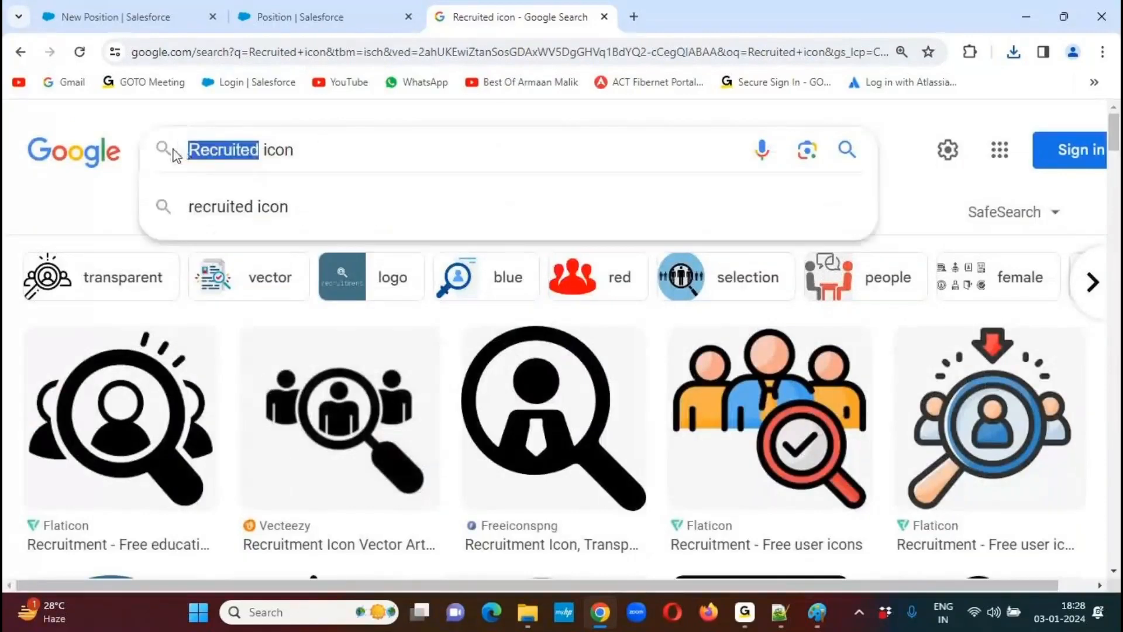
type("hired")
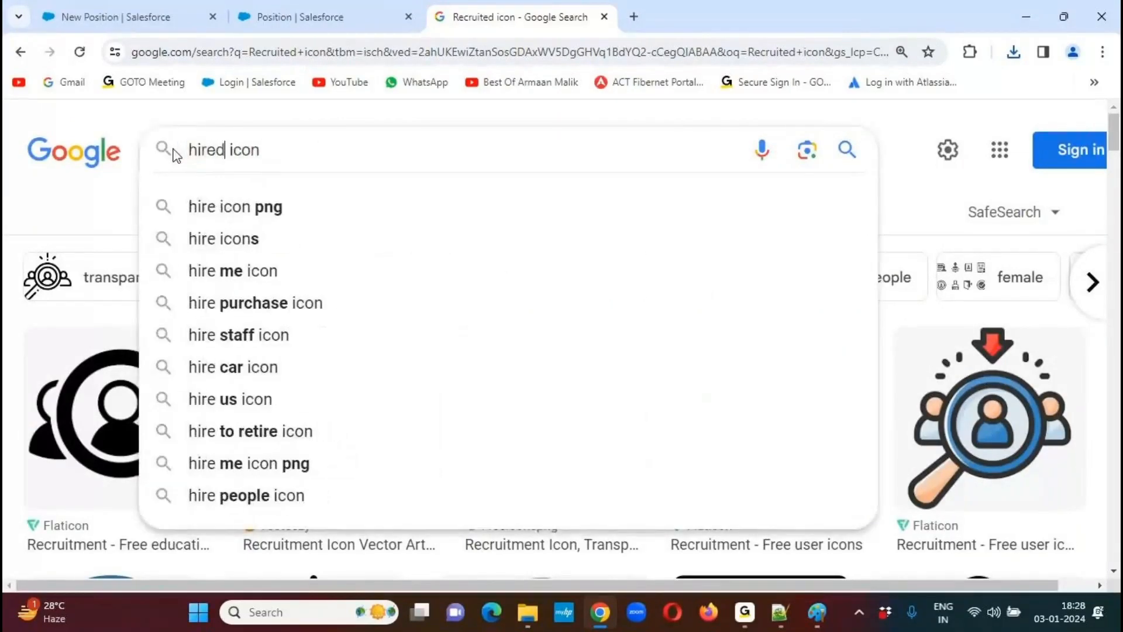
key("Return")
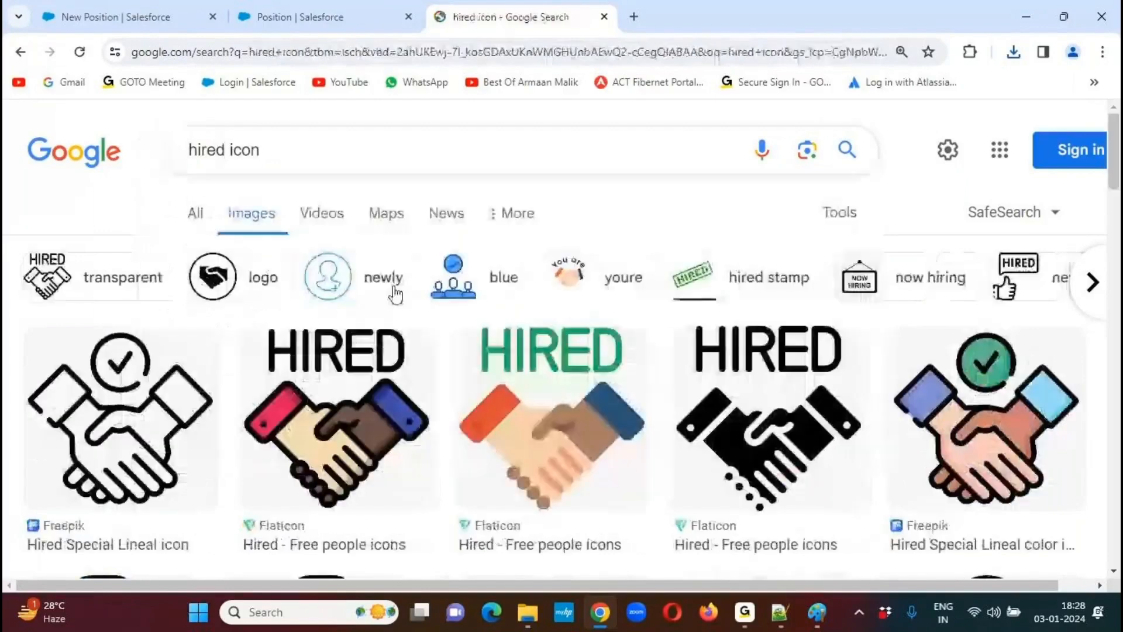
Save the coloured handshake icon with the green HIRED text in the SFDC BATCH 376 folder as "Recruited Image"
right_click(545, 368)
left_click(604, 236)
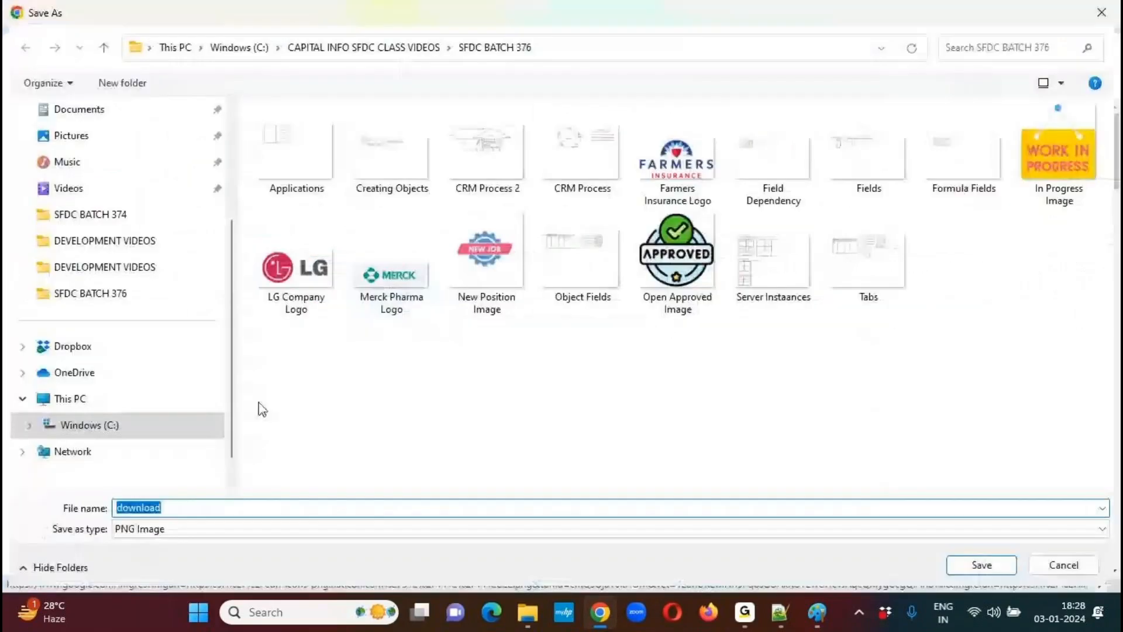
type("Recruite")
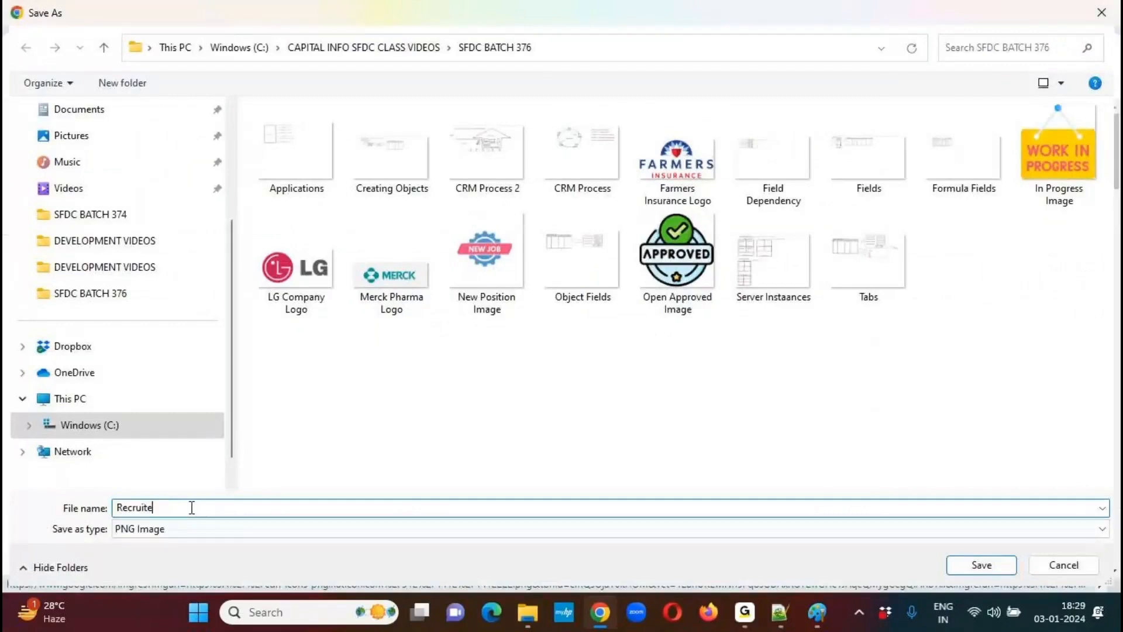
type("d Icon")
key("BackSpace")
key("BackSpace")
key("BackSpace")
type("mage")
left_click(981, 564)
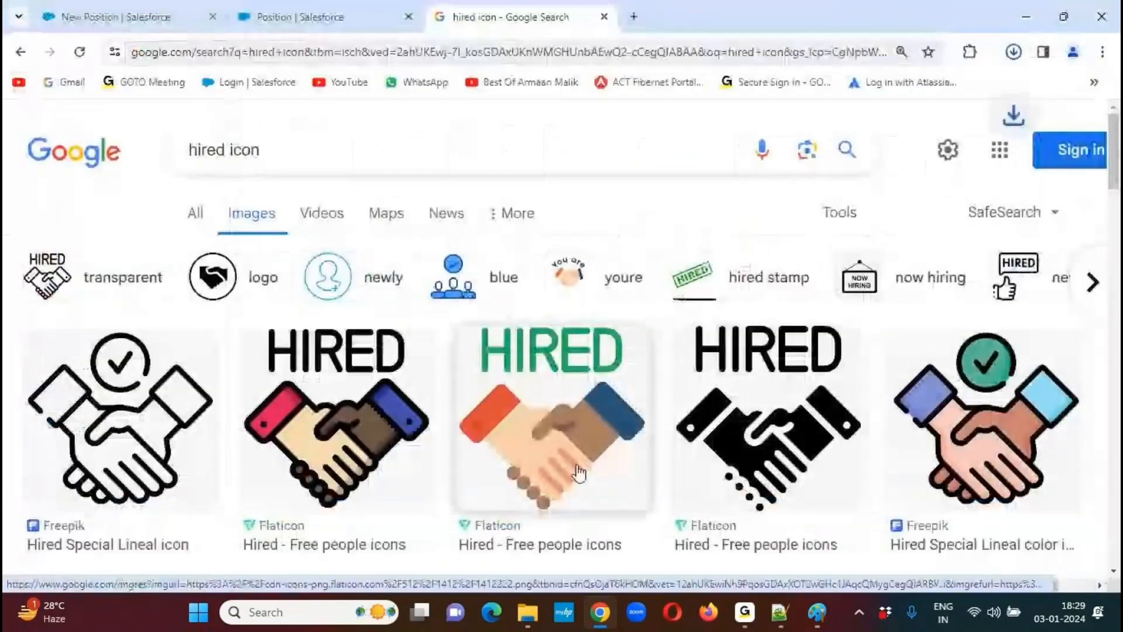
Search the images for "closed icon"
double_click(228, 150)
type("closed")
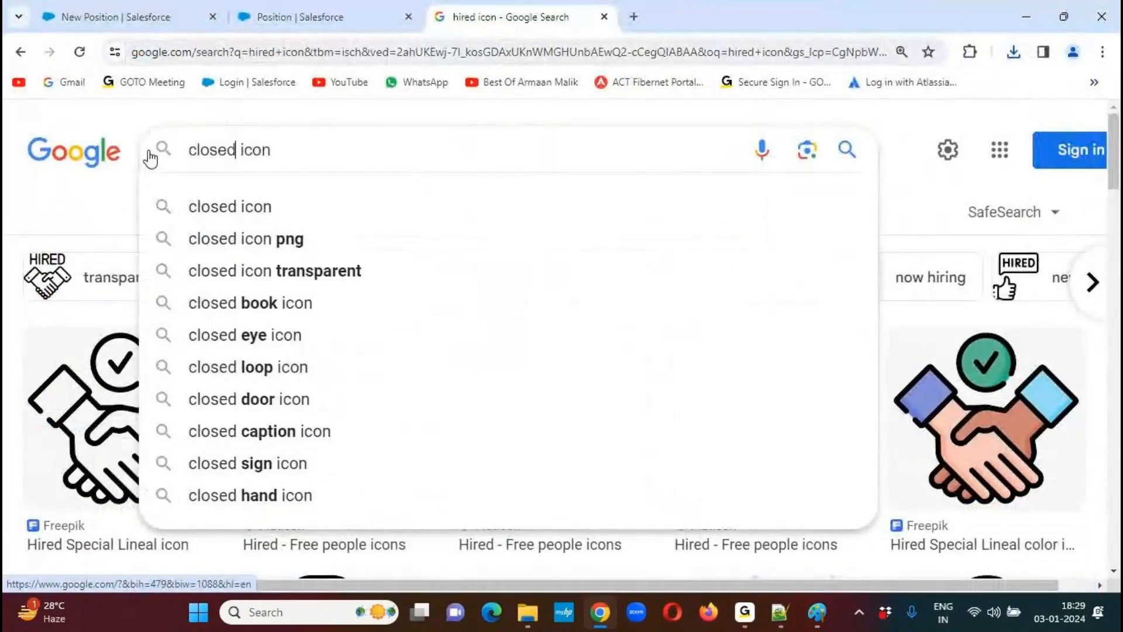
key("Return")
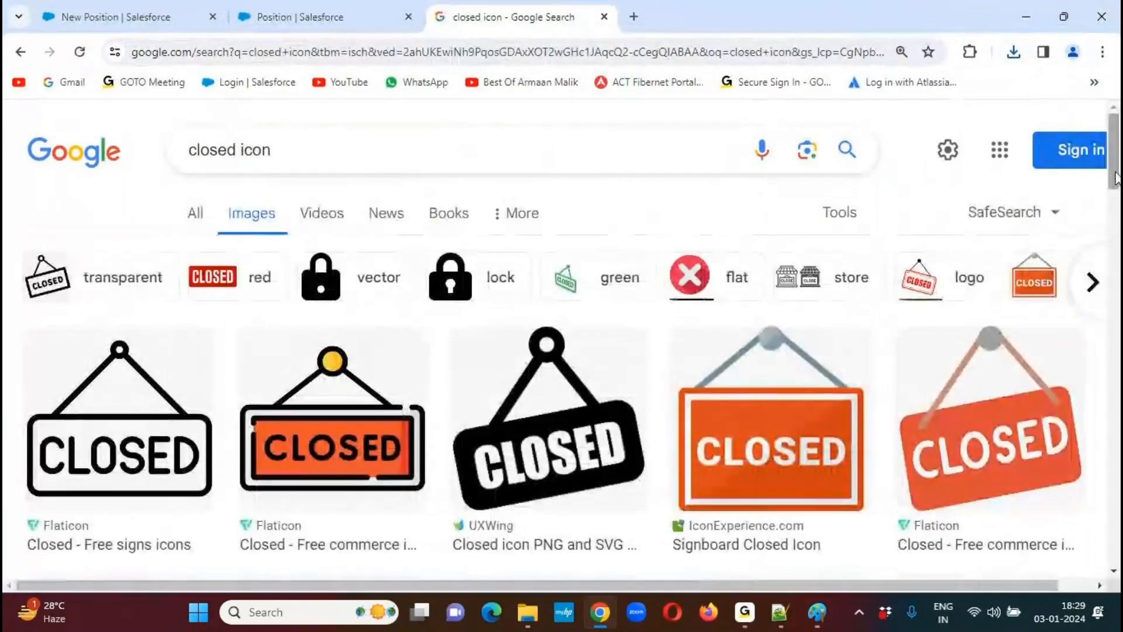
Save the round red CLOSED sign icon in the SFDC BATCH 376 folder as "Closed Image"
left_click_drag(1117, 169, 1113, 310)
right_click(568, 281)
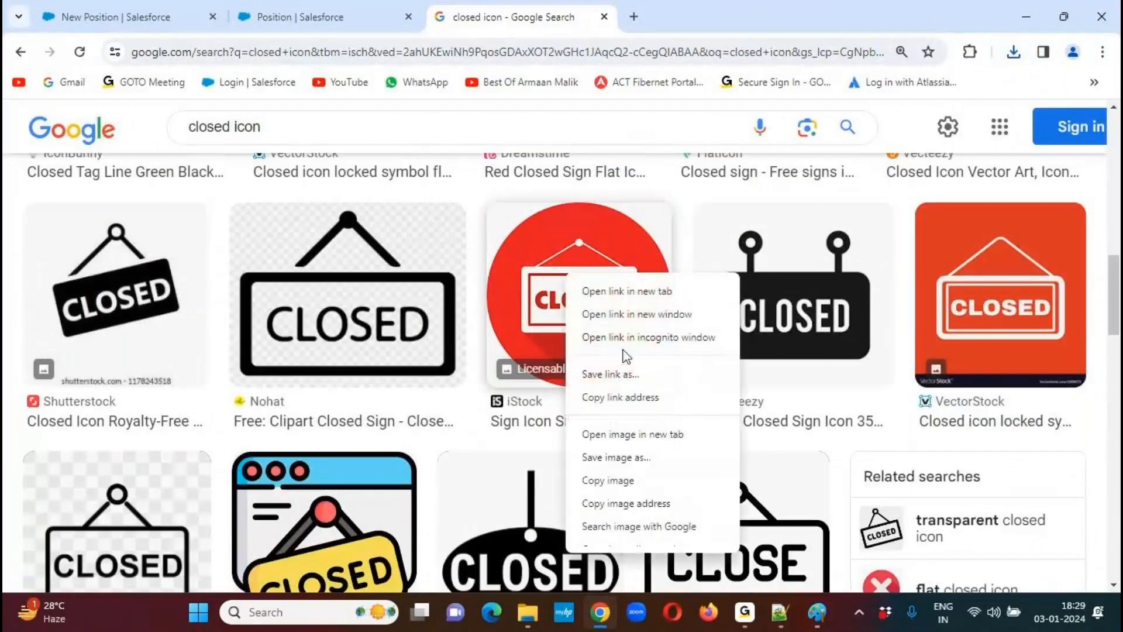
left_click(616, 458)
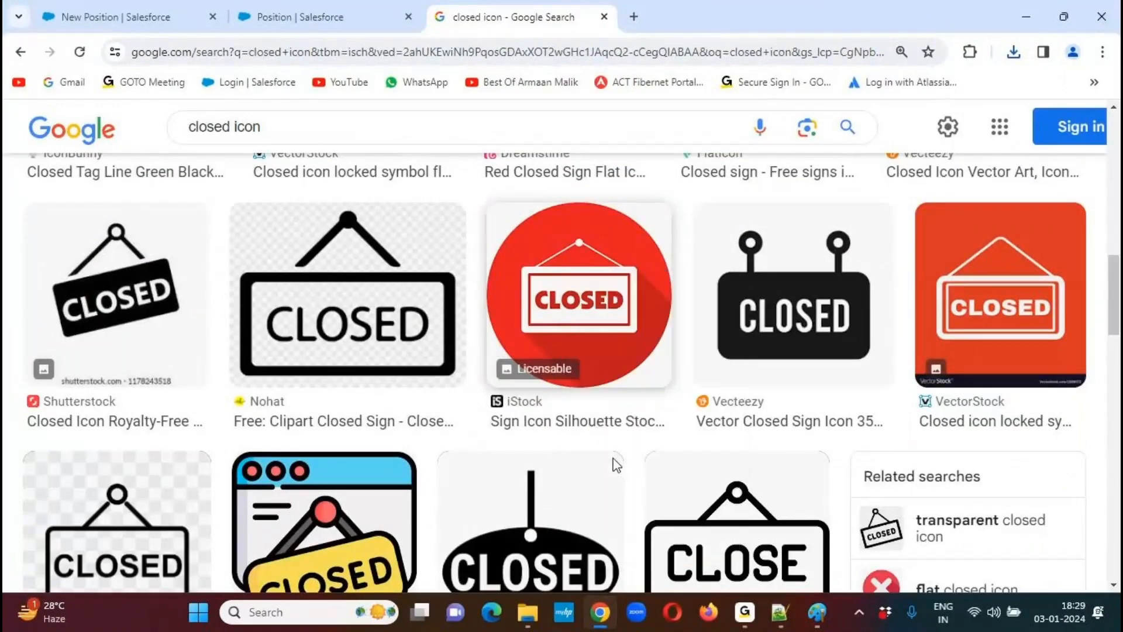
type("Closed ")
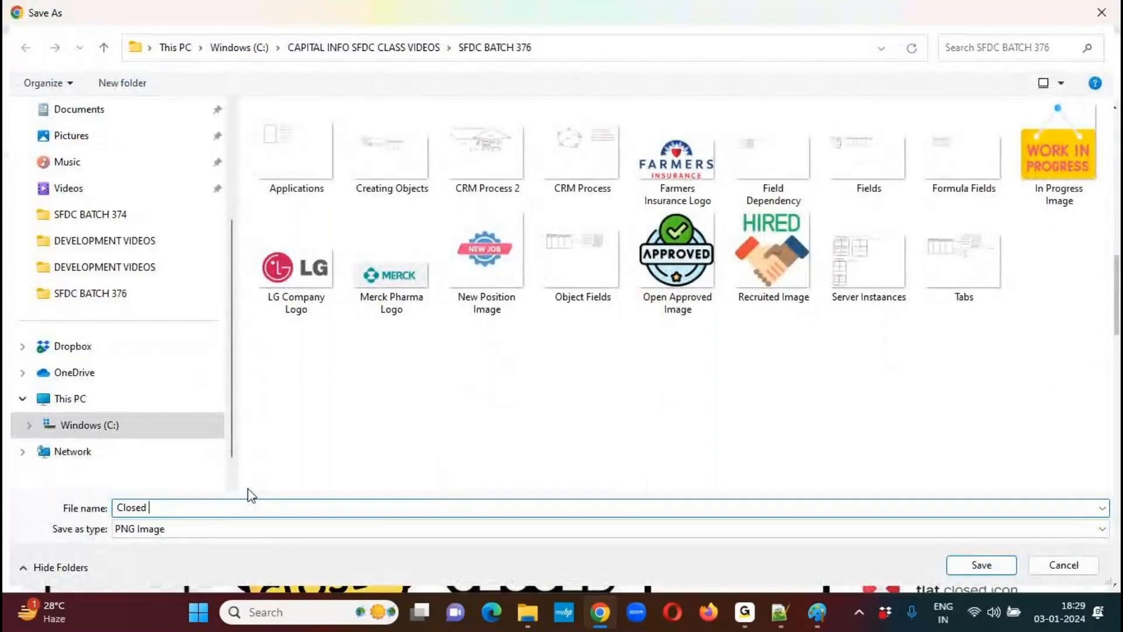
type("Image")
key("Return")
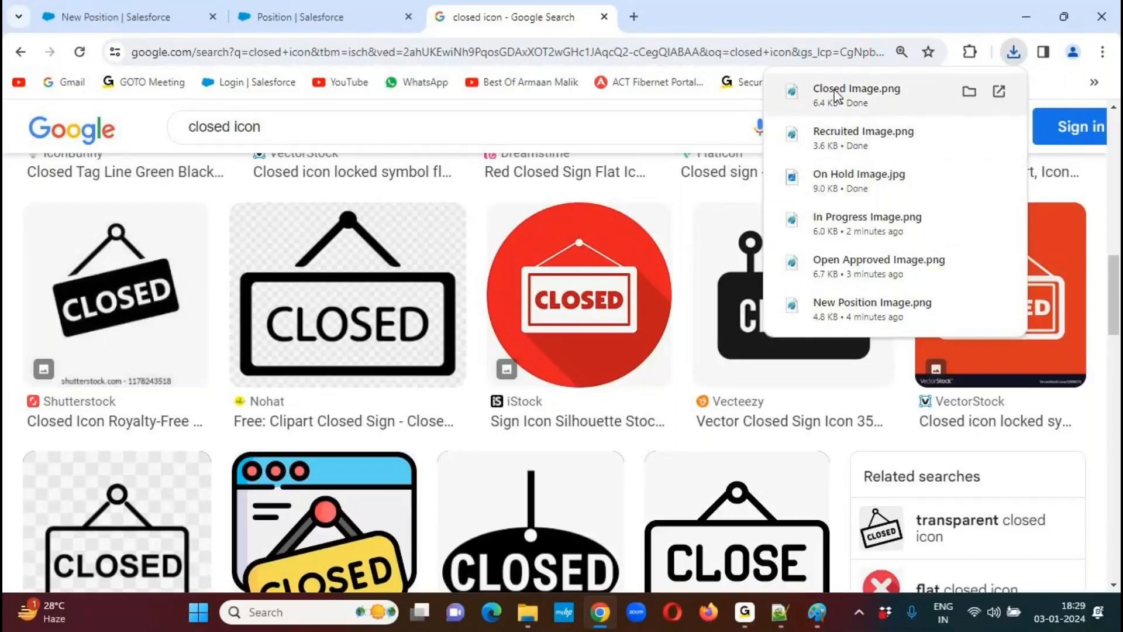
Close the Google image search page and return to the Position object's fields in Salesforce Setup
right_click(532, 17)
left_click(582, 283)
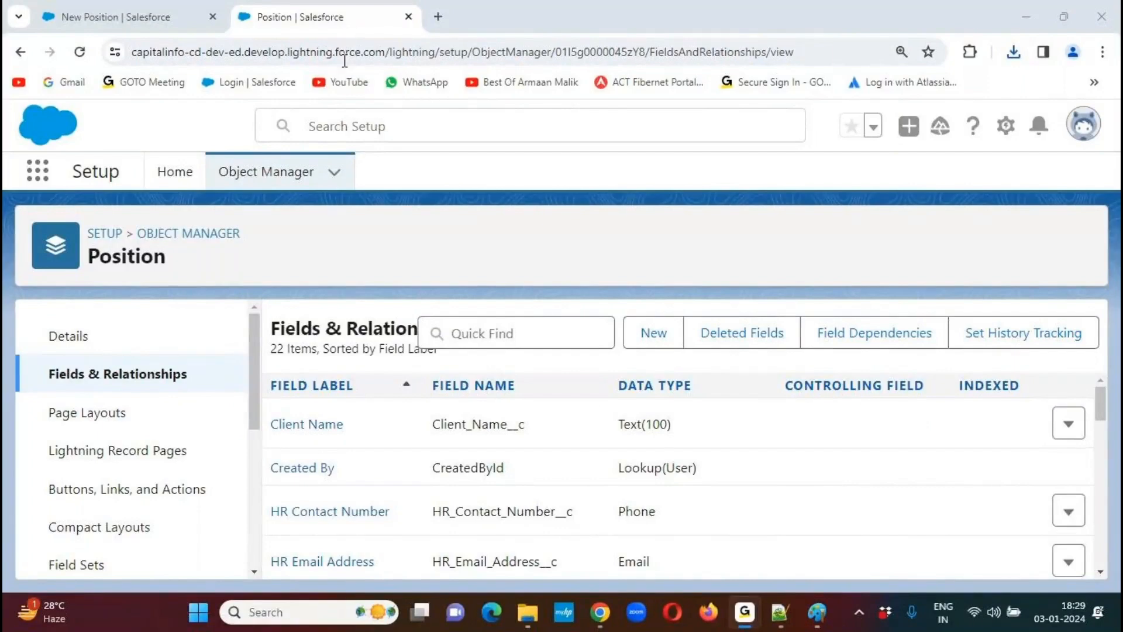
left_click(220, 123)
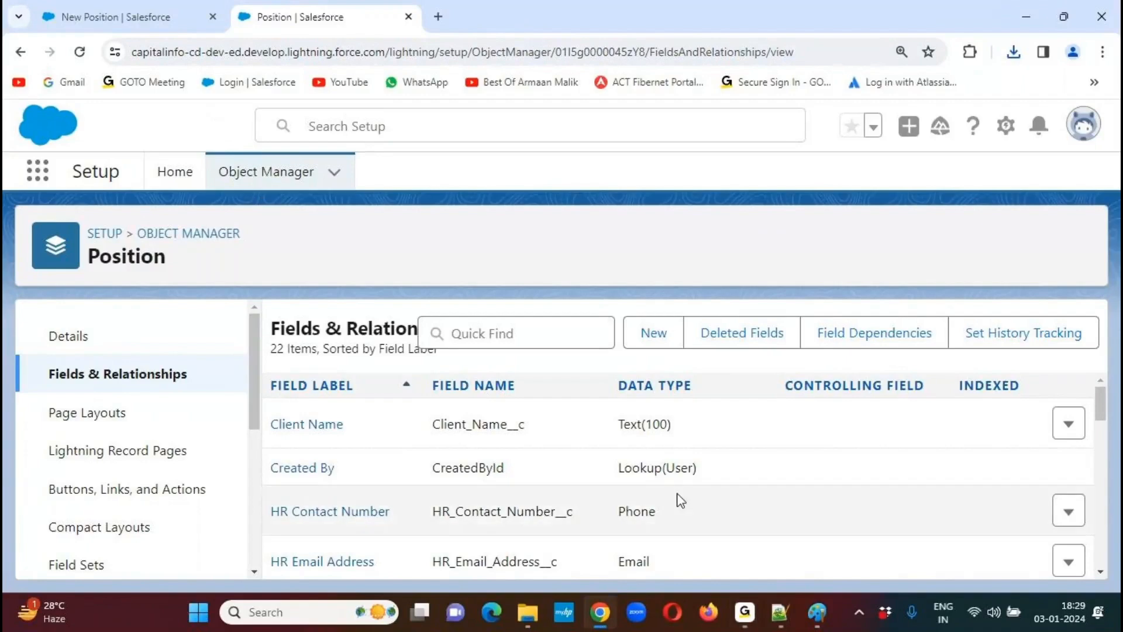
Switch to Notepad++ and review steps 1 and 2 of the Position Status image notes in Formula Fields.txt
left_click(783, 622)
left_click_drag(210, 166, 845, 188)
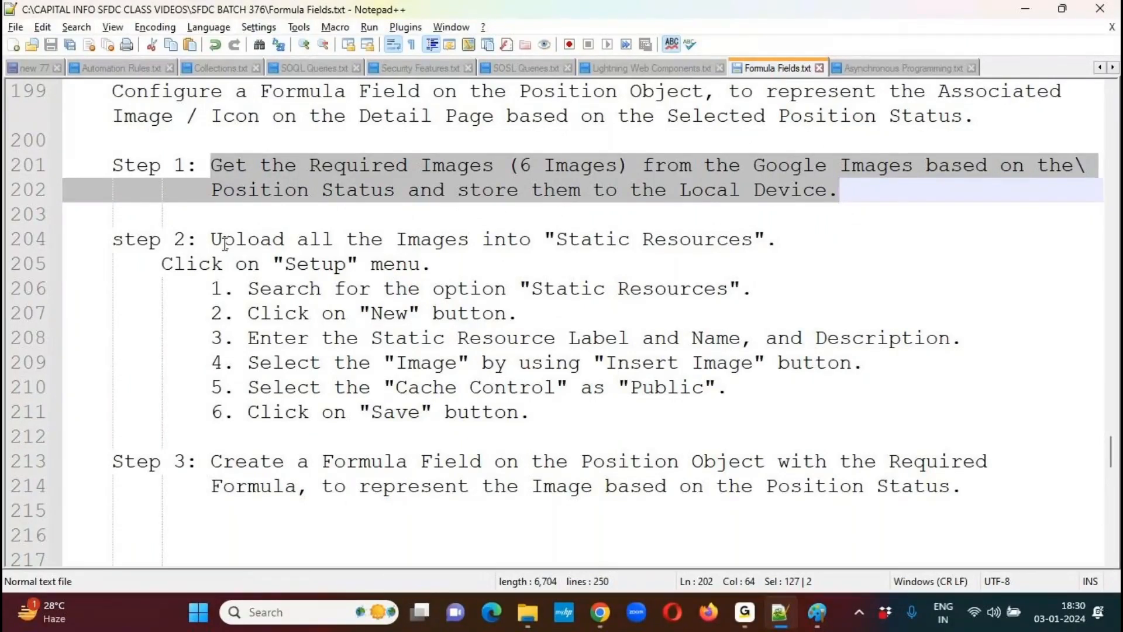
left_click_drag(212, 240, 778, 240)
left_click(364, 306)
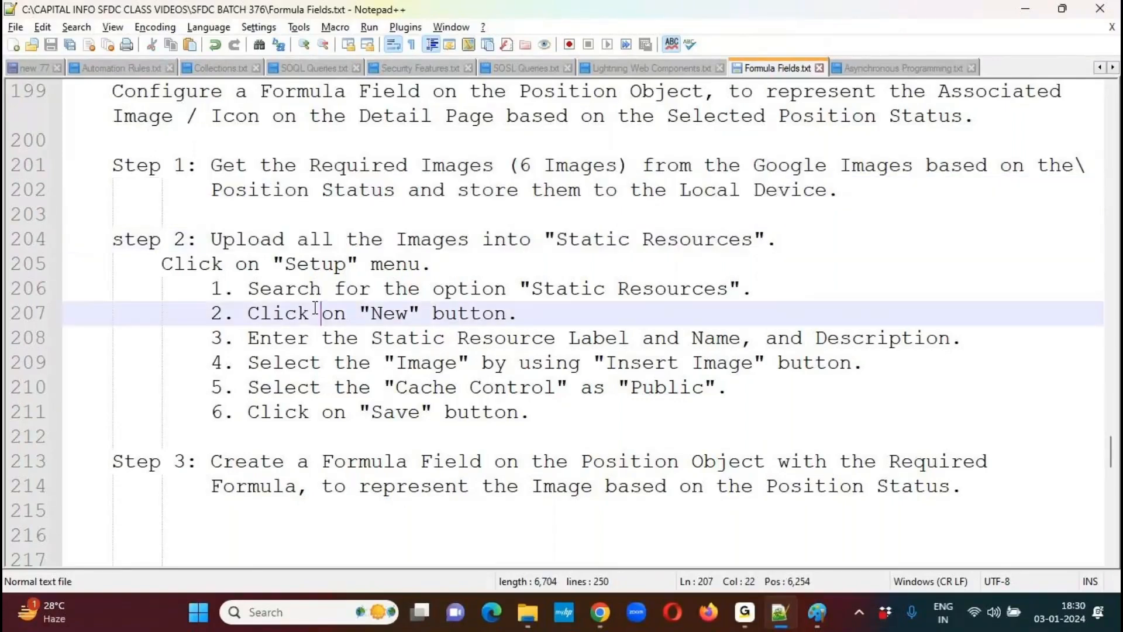
Switch to Salesforce Setup, search the setup home for "static resou" and open the Static Resources page
key("alt+Tab")
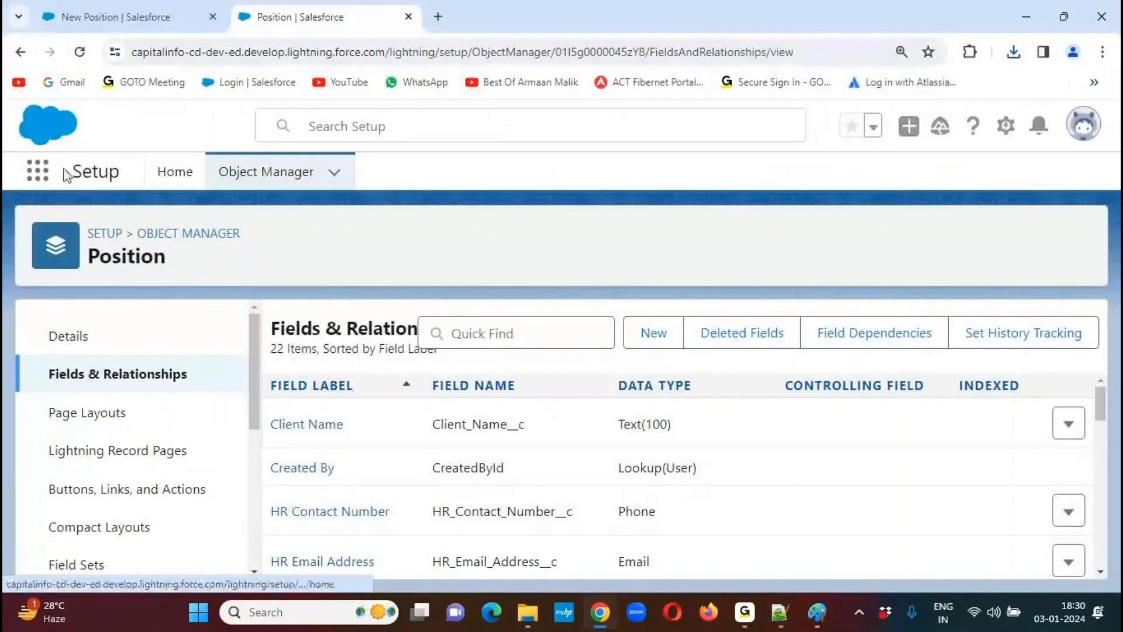
left_click(176, 180)
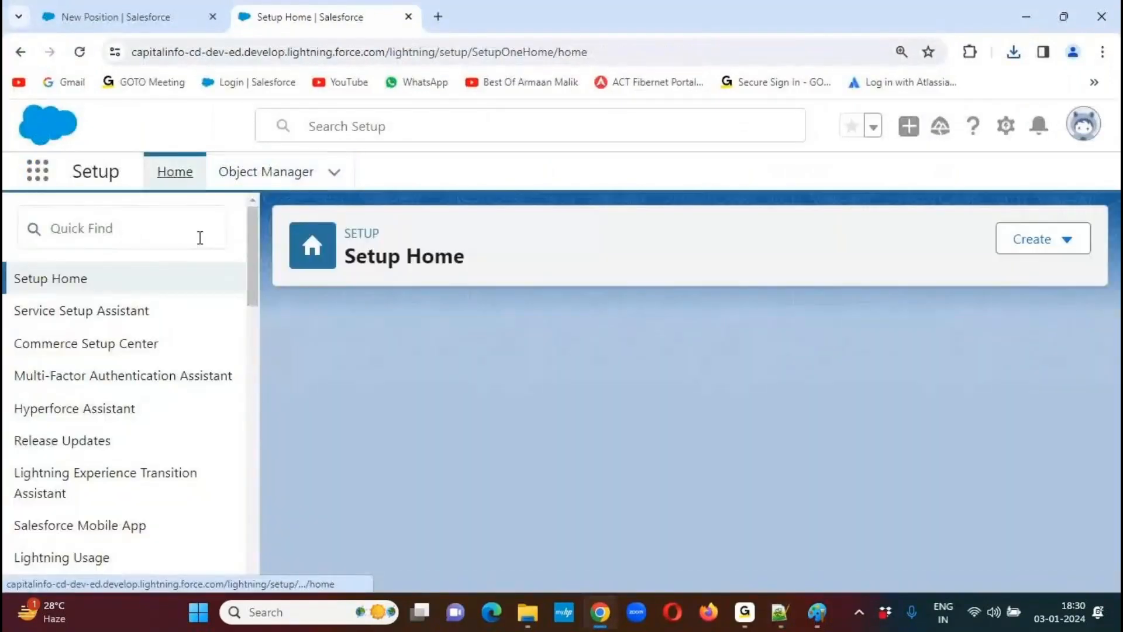
left_click(164, 227)
type("st")
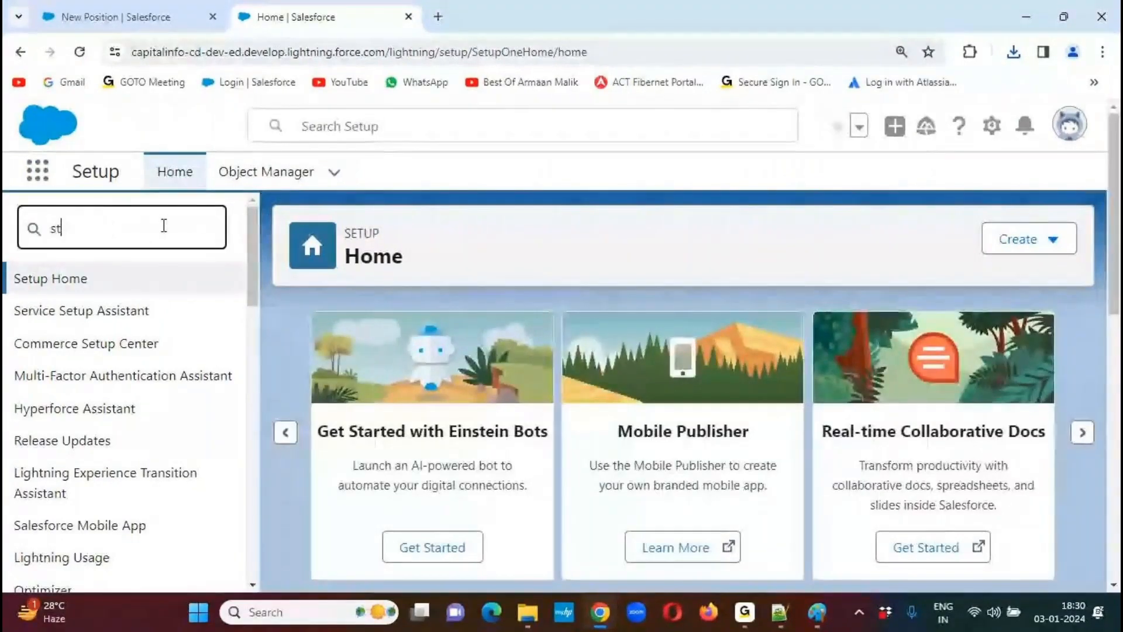
type("atic resou")
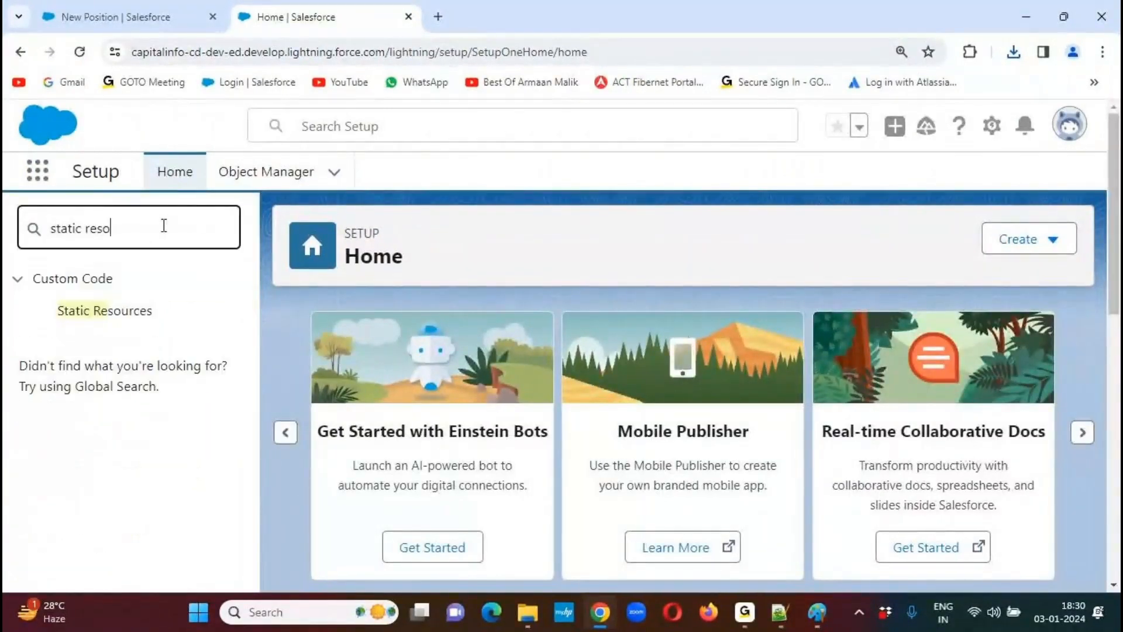
left_click(135, 321)
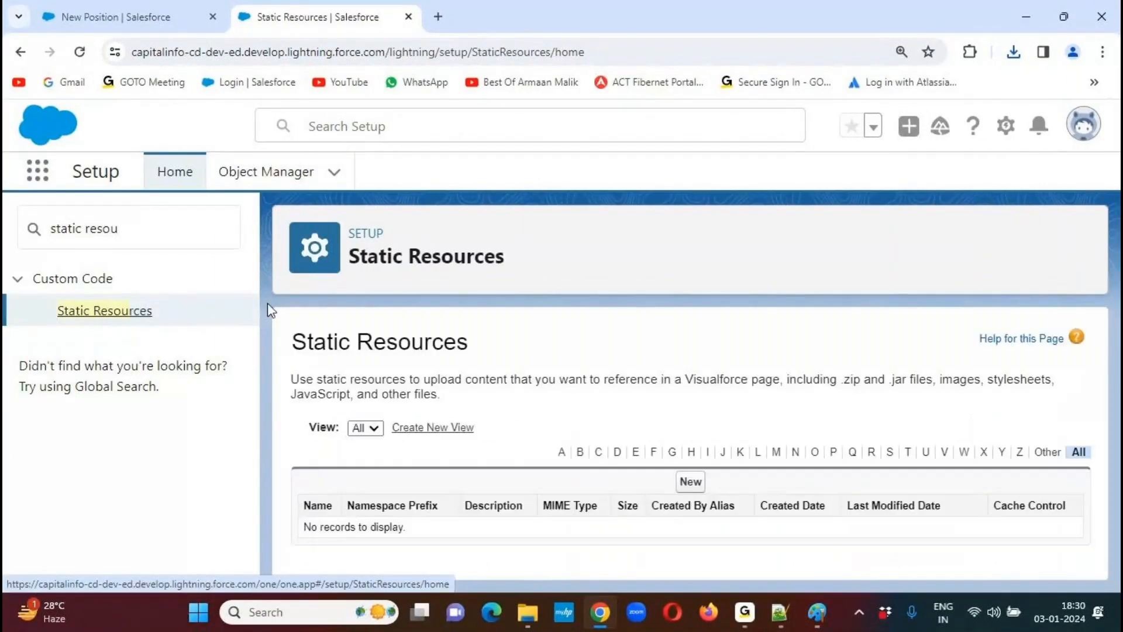
Start a new static resource and name it NewPositionImage, without spaces
left_click(690, 483)
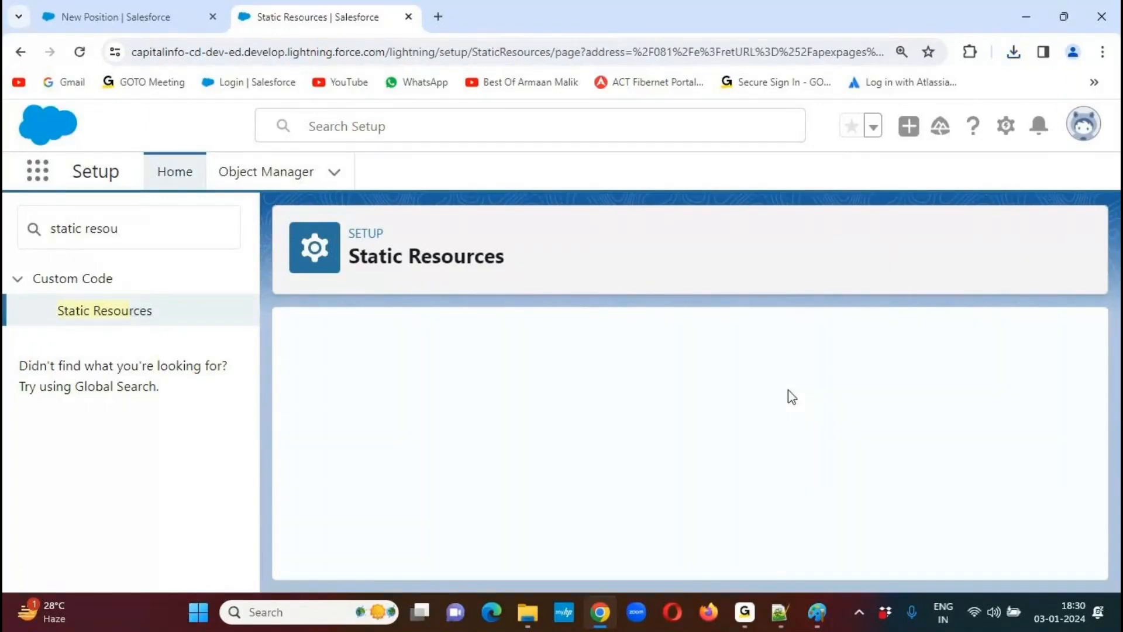
left_click_drag(1091, 333, 1088, 389)
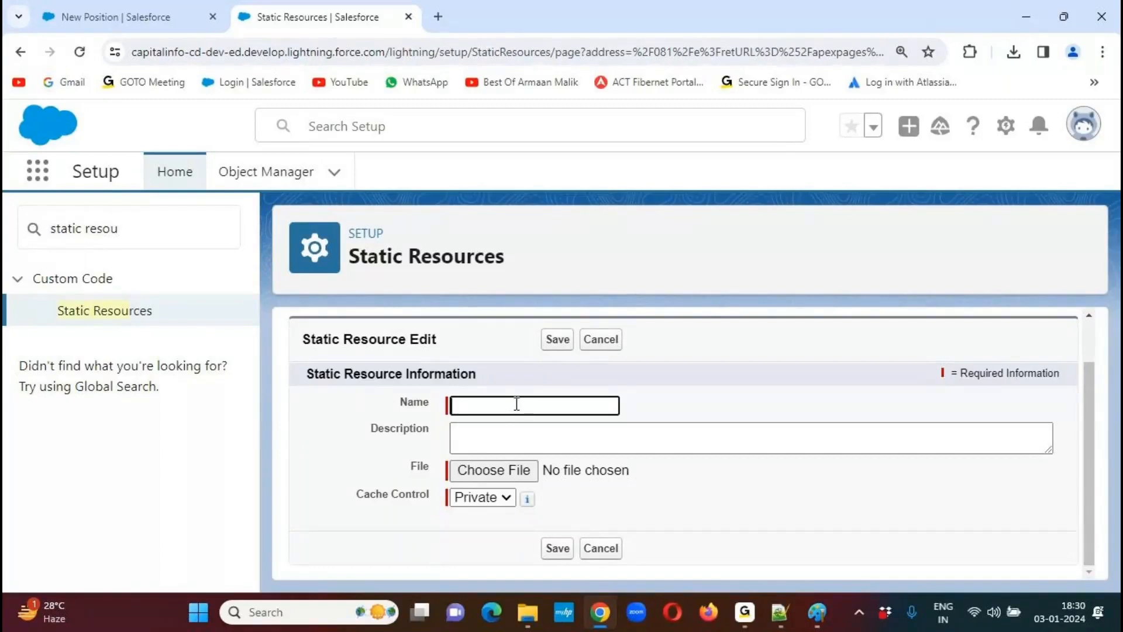
type("d")
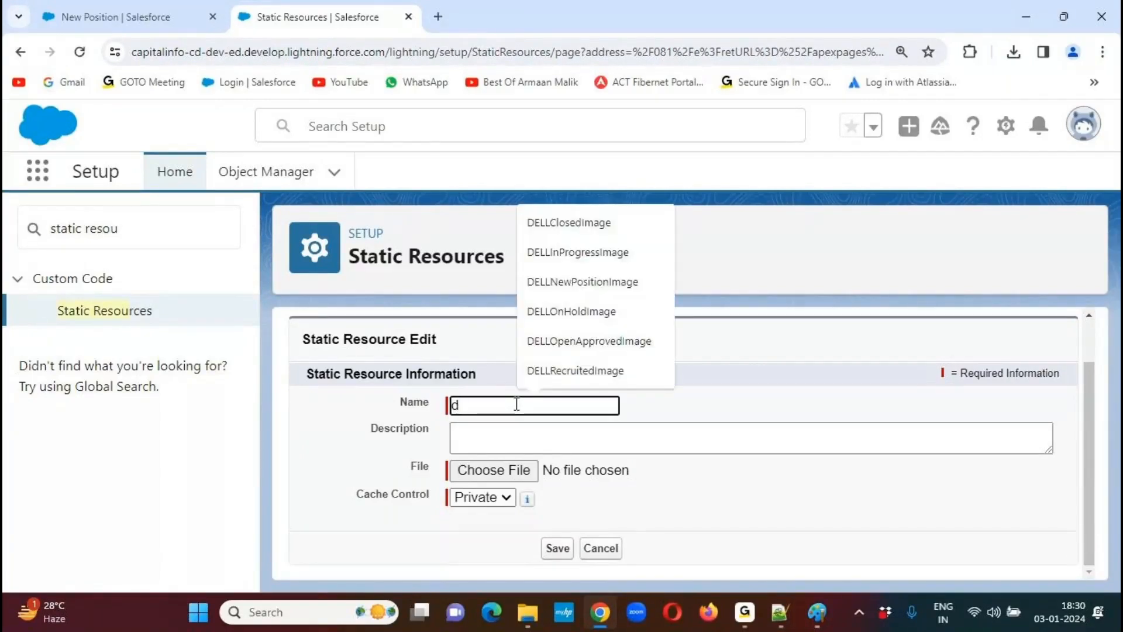
type("New Pos")
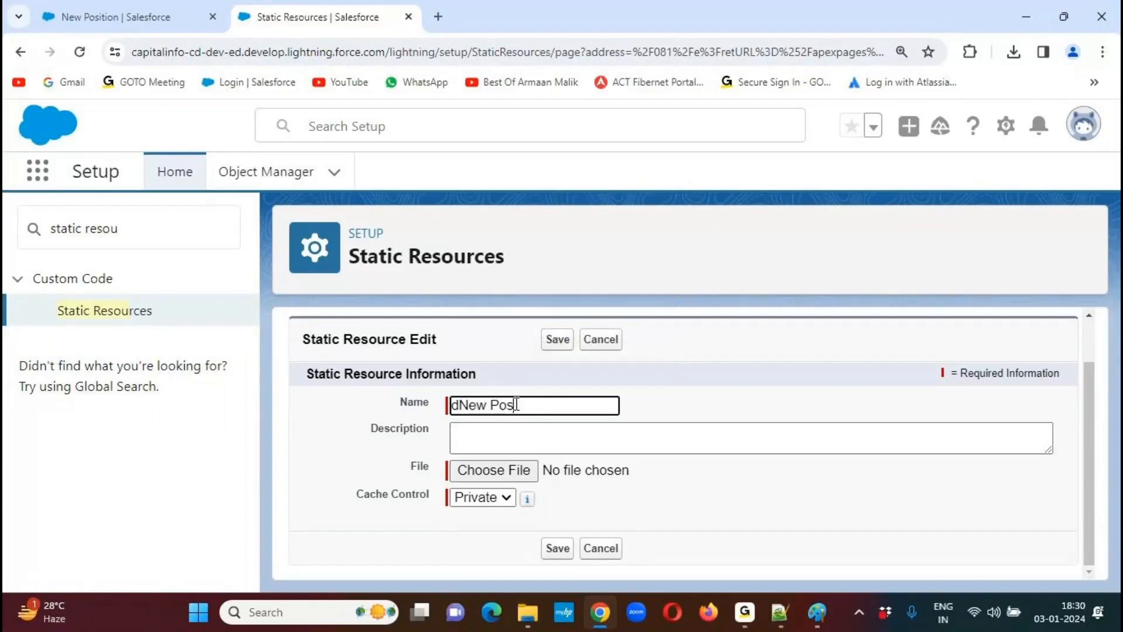
type("ition Image")
key("Left")
key("Left")
key("Left")
key("Left")
key("Left")
key("Left")
key("Left")
key("Left")
key("Left")
key("Left")
key("Left")
key("Left")
key("Left")
key("Left")
key("Left")
key("Left")
key("Left")
key("Left")
key("Left")
key("Delete")
key("Right")
key("Right")
key("Right")
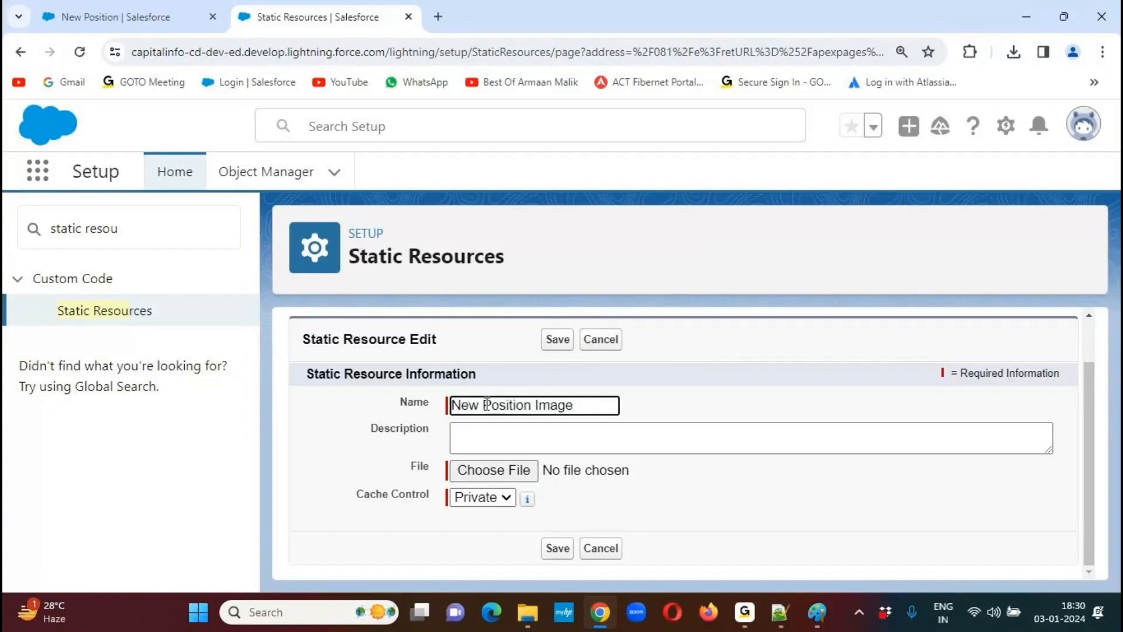
key("Delete")
left_click(531, 406)
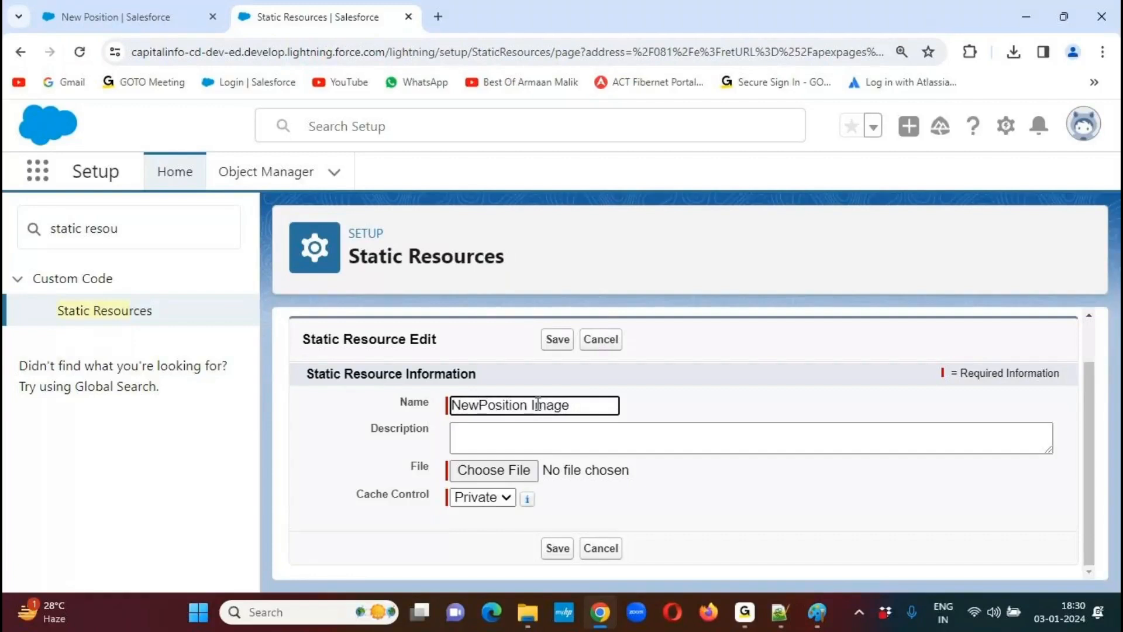
key("BackSpace")
Copy the resource name NewPositionImage into the description
double_click(562, 405)
key("ctrl+c")
left_click(517, 441)
key("ctrl+v")
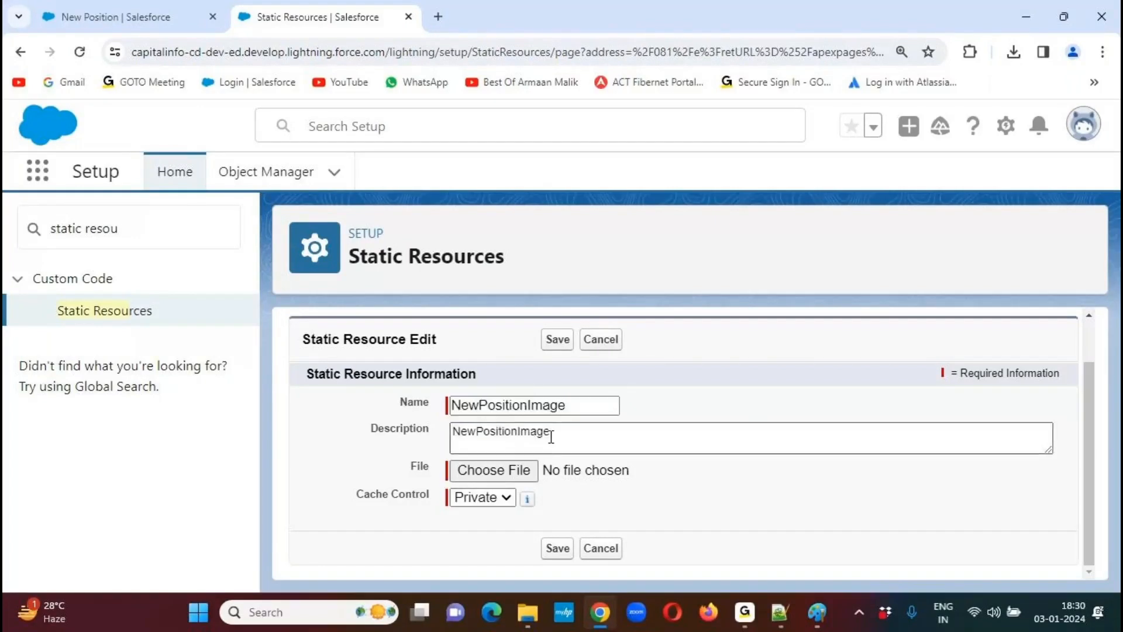
Attach the New Position Image file from the SFDC BATCH 376 folder to the static resource
left_click(494, 472)
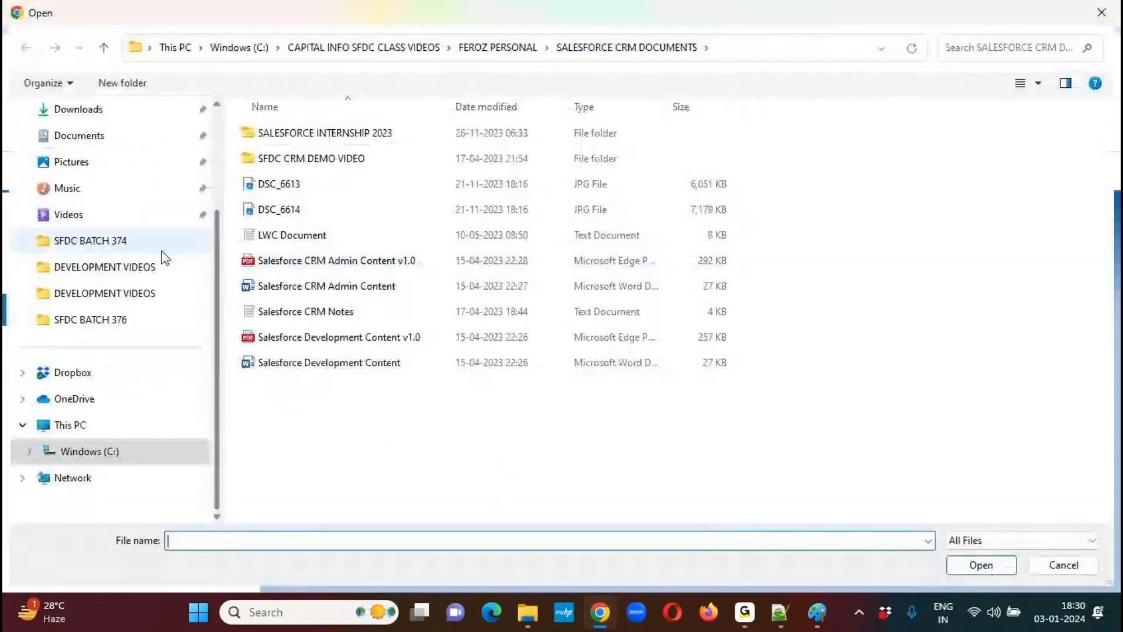
left_click(116, 324)
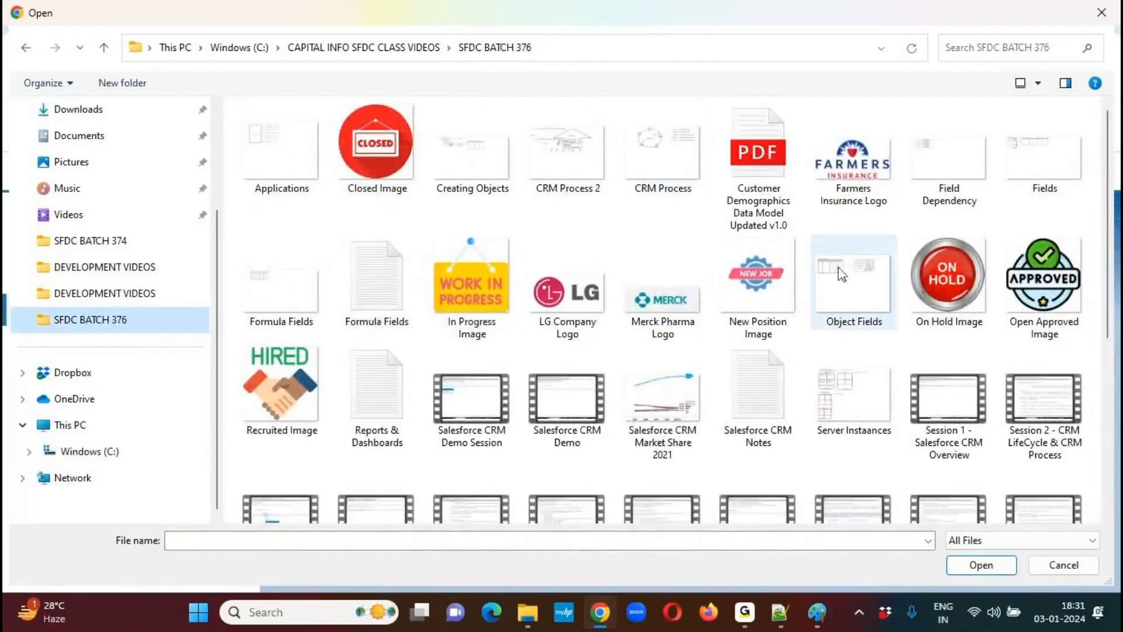
left_click(759, 286)
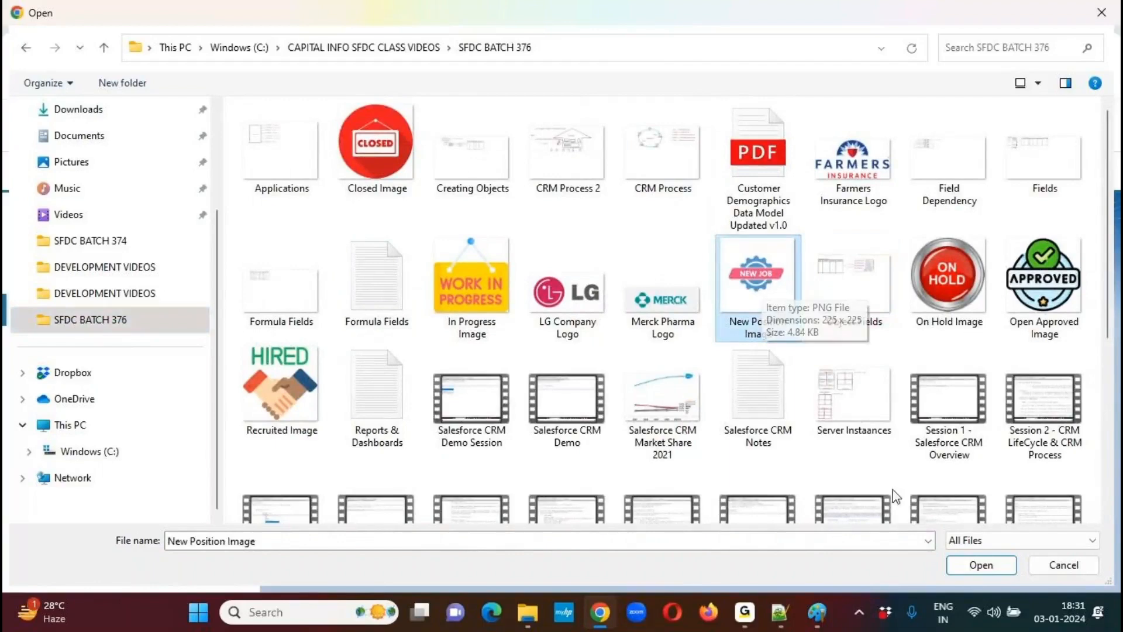
left_click(996, 565)
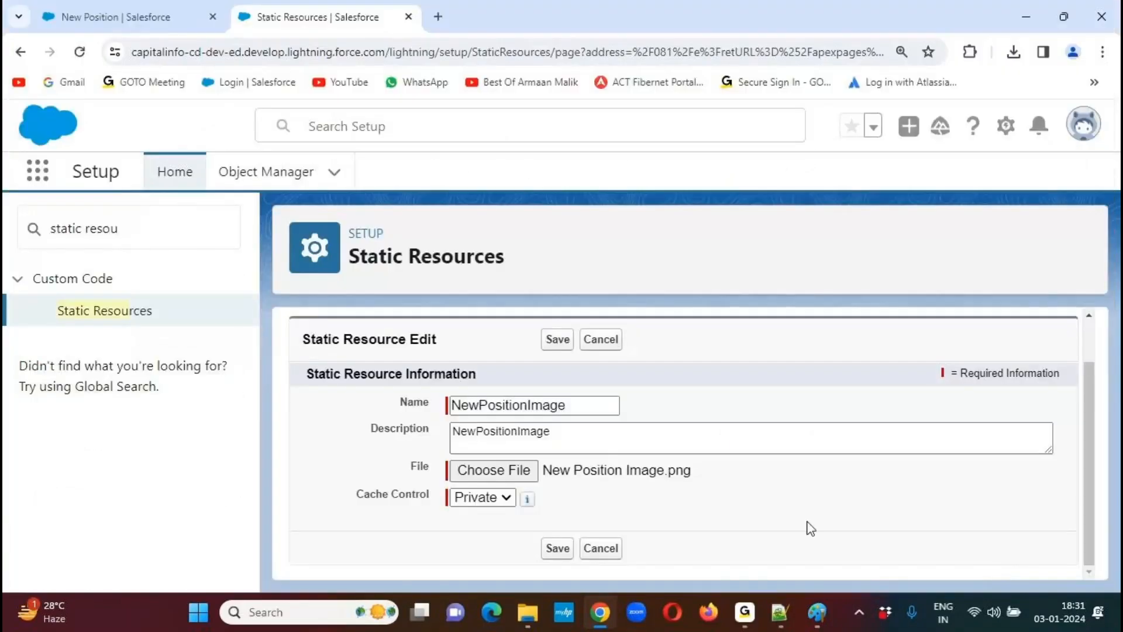
Set the static resource's Cache Control to Public
left_click_drag(358, 499, 484, 503)
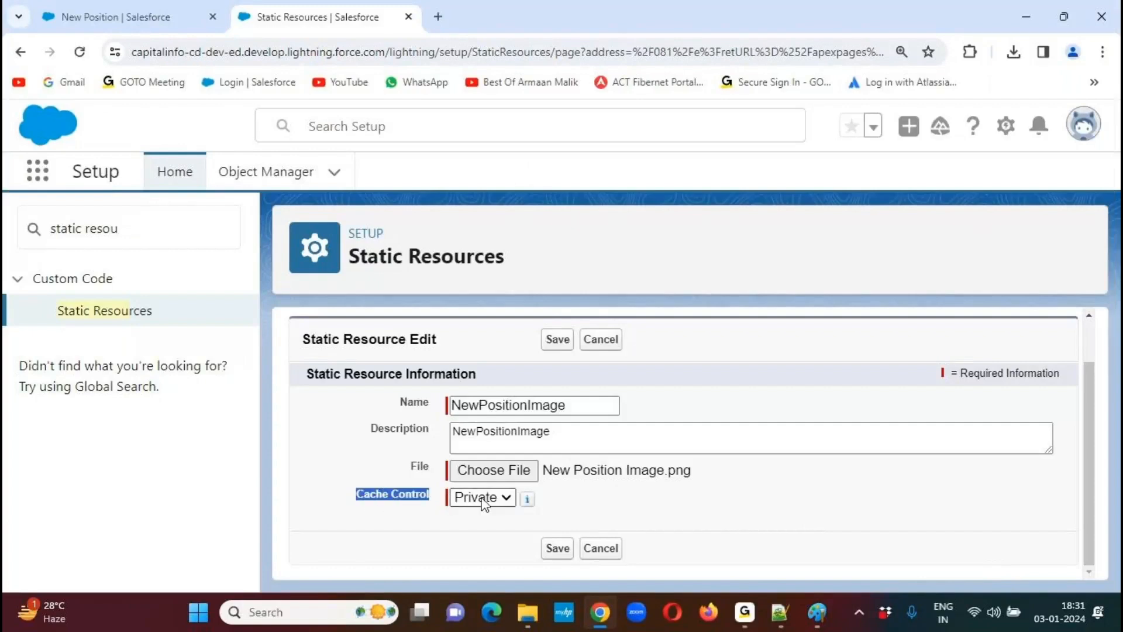
left_click(505, 498)
left_click(493, 525)
left_click(702, 497)
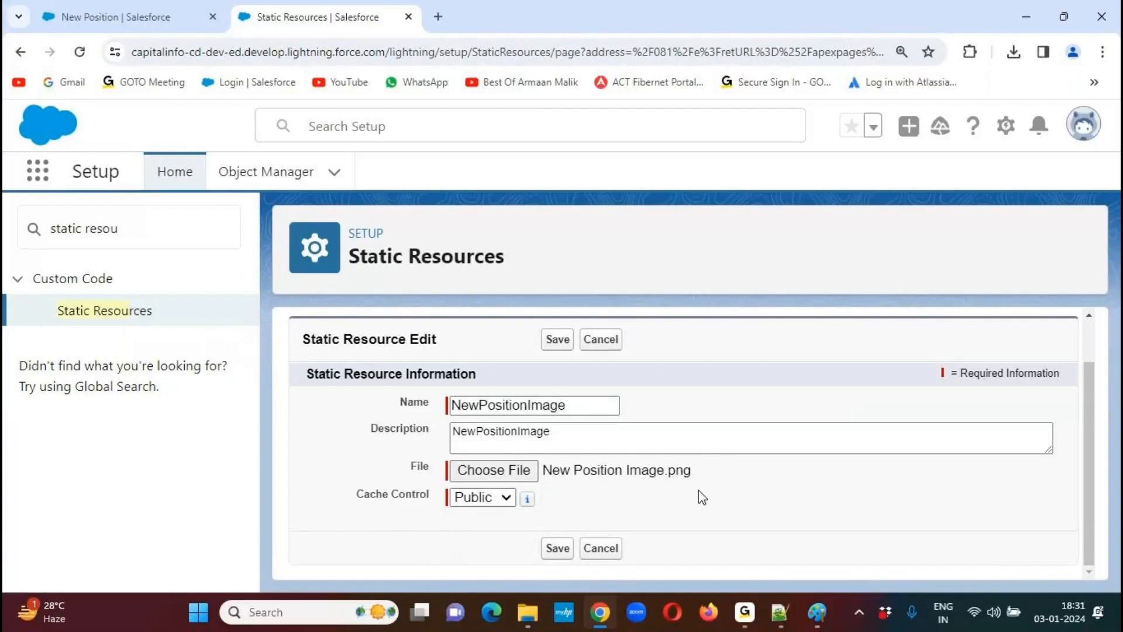
Copy the name NewPositionImage onto its own line below Step 3 of Formula Fields.txt in Notepad++, and return to Salesforce
double_click(506, 406)
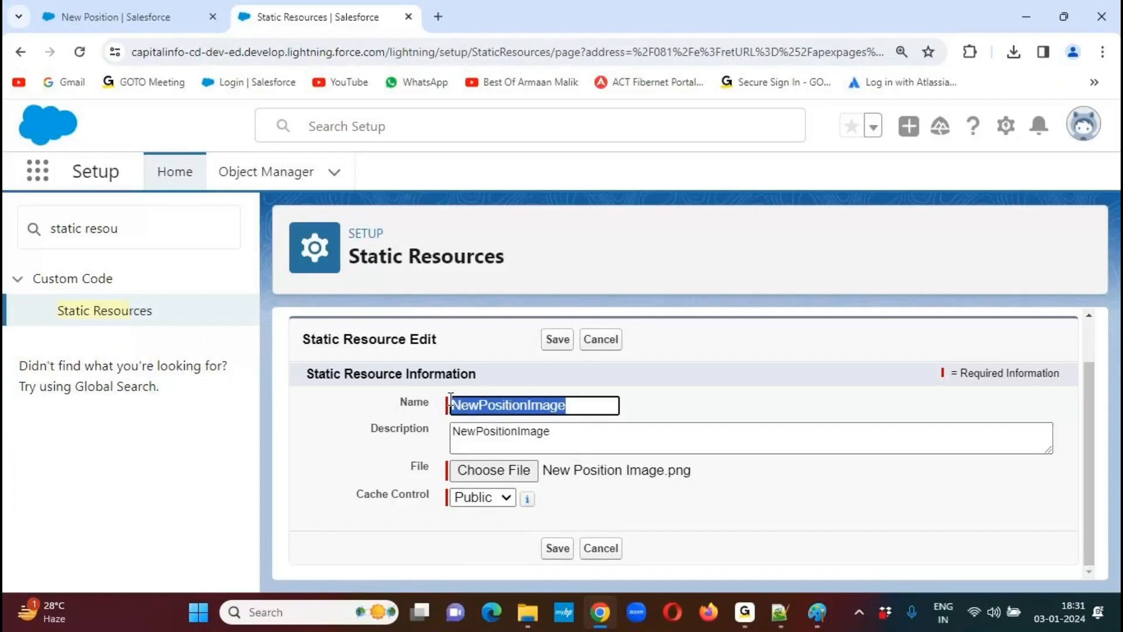
left_click(781, 624)
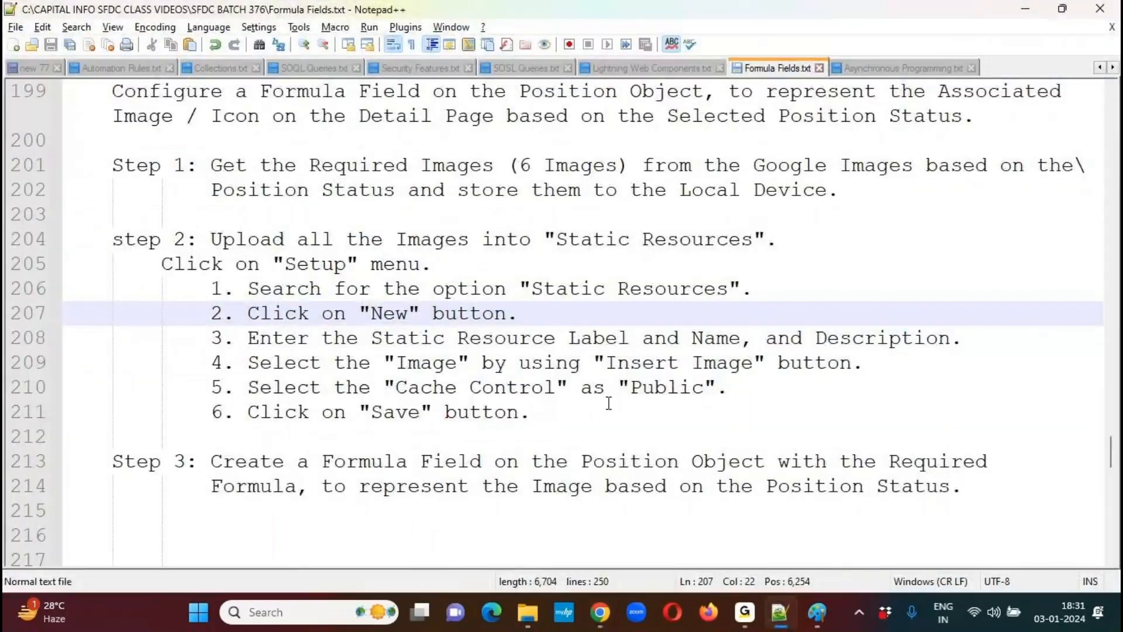
left_click(544, 514)
key("ctrl+v")
key("Return")
key("alt+Tab")
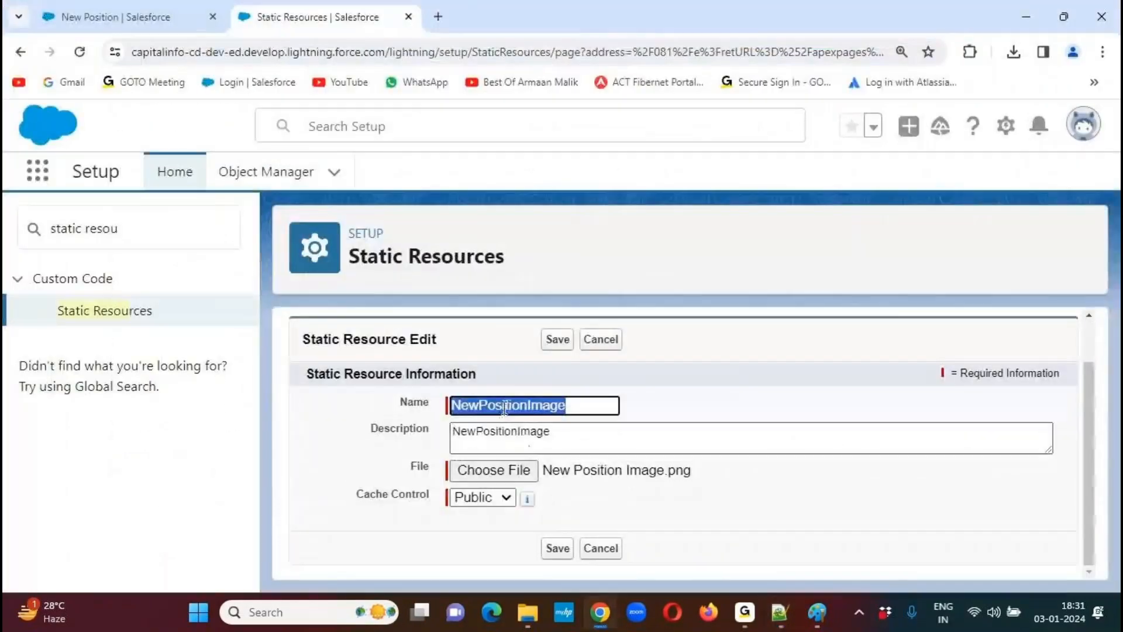
Save the NewPositionImage static resource and review its name on the detail page
left_click(747, 412)
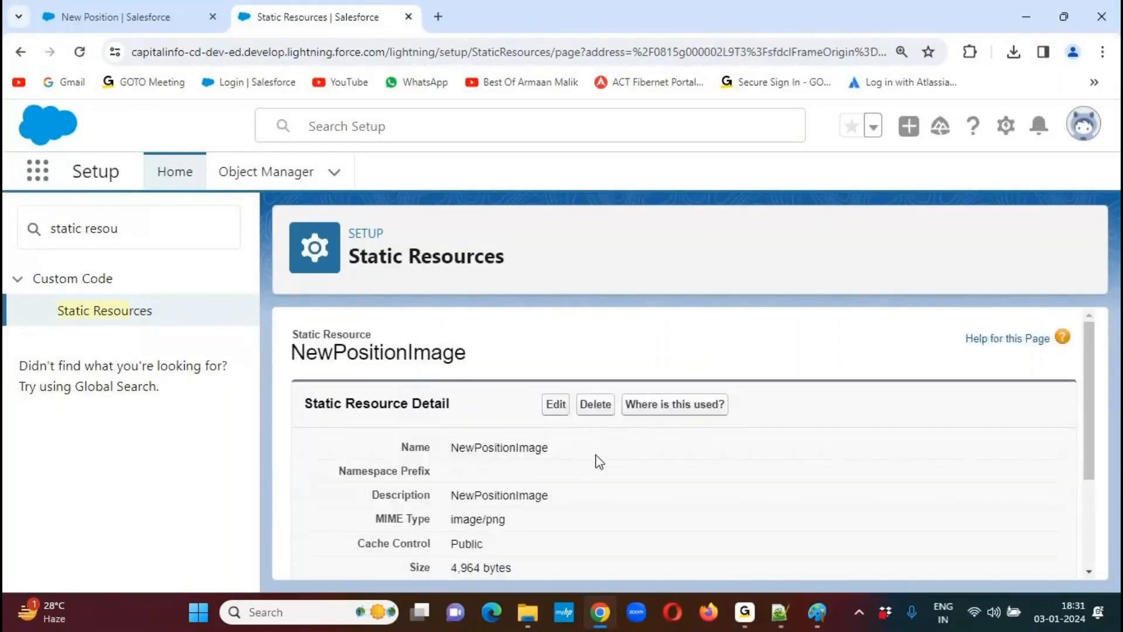
left_click_drag(1092, 350, 1081, 394)
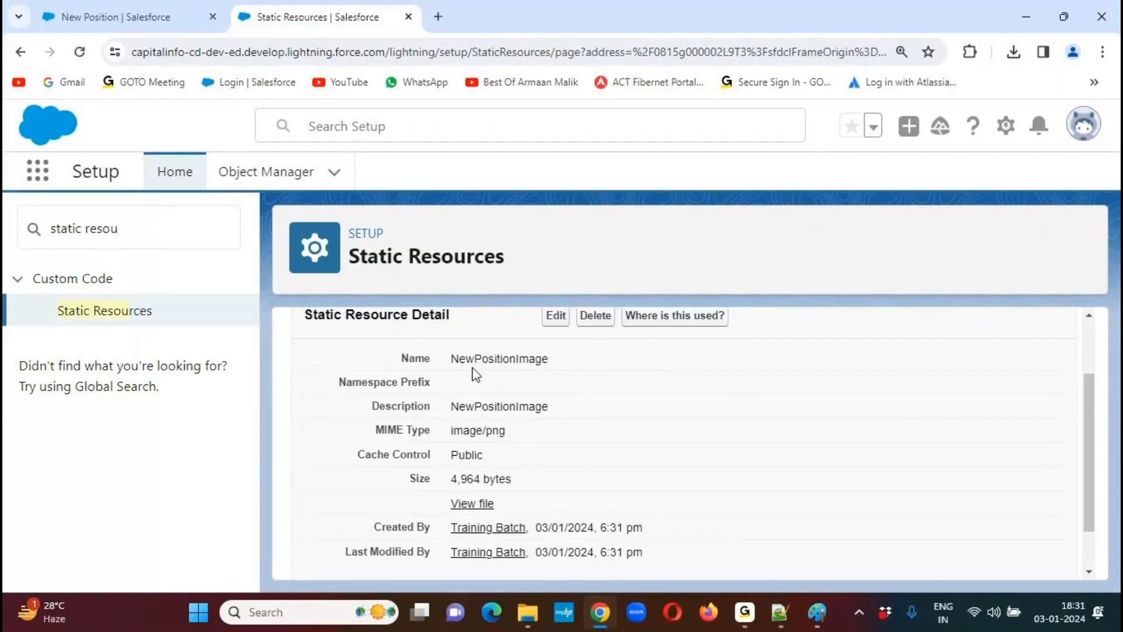
left_click_drag(452, 358, 569, 366)
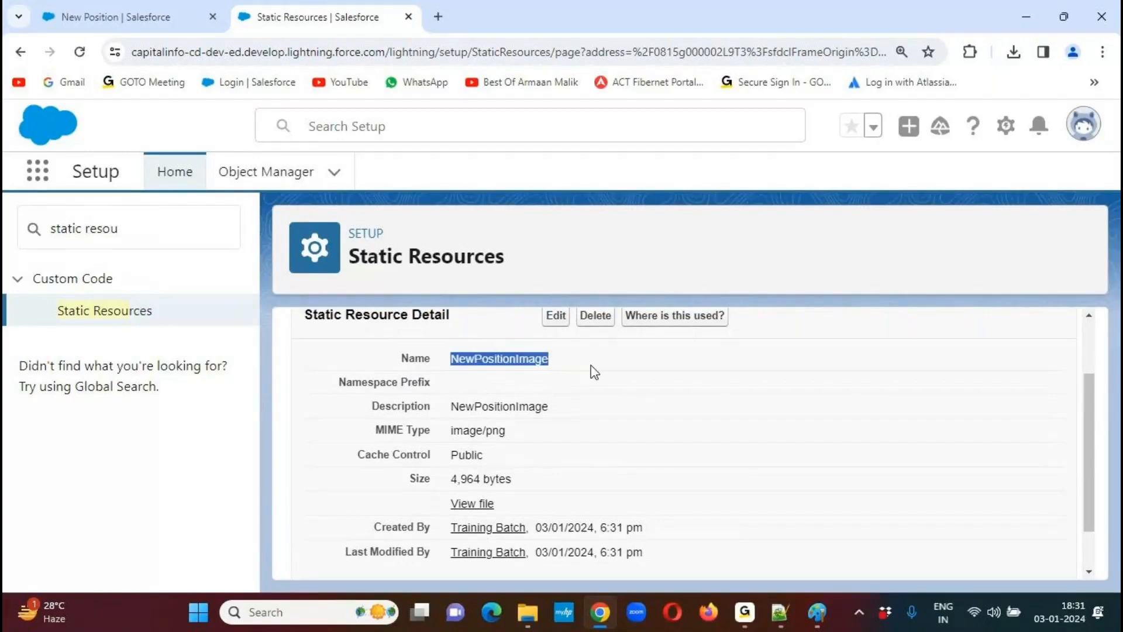
Return to the Static Resources list and start another new resource named "In Progress Image"
left_click(72, 311)
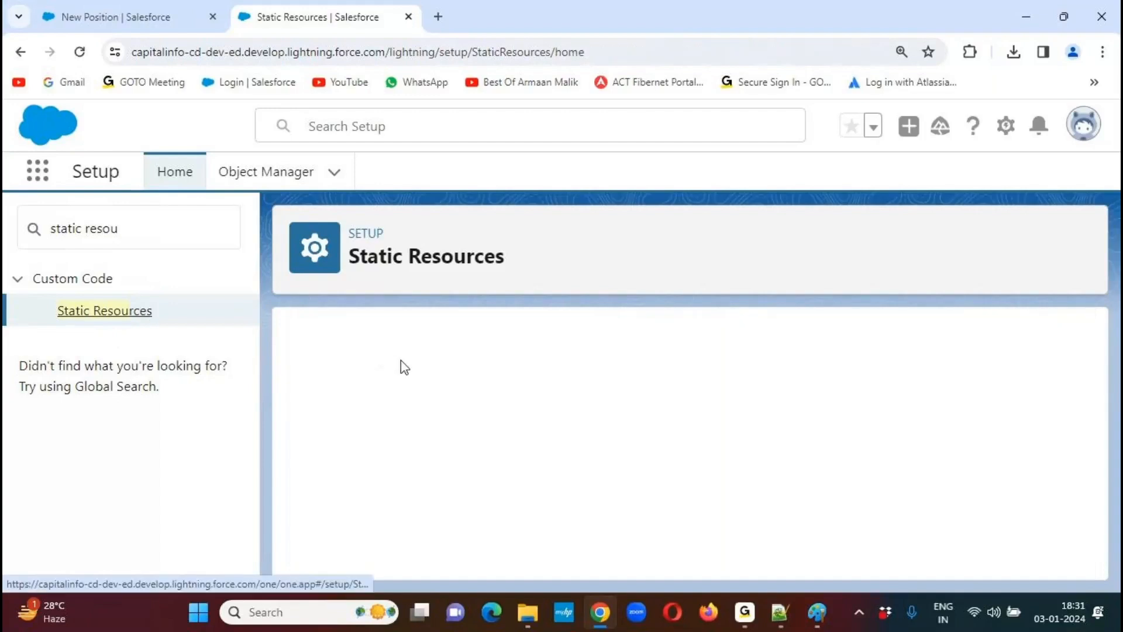
left_click(718, 481)
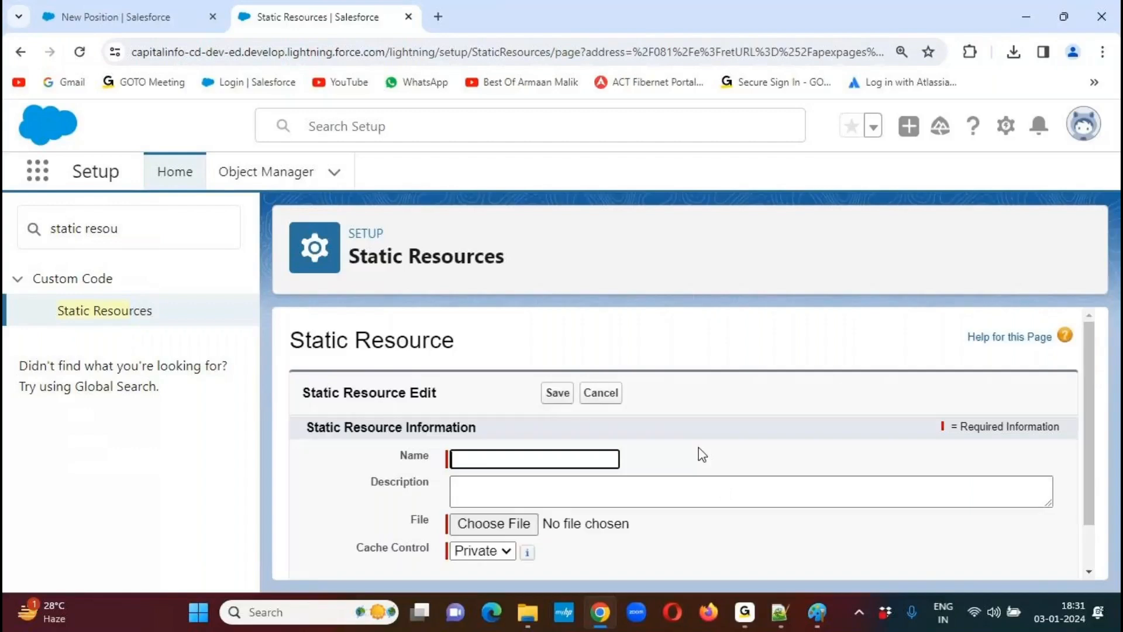
left_click_drag(1091, 366, 1096, 429)
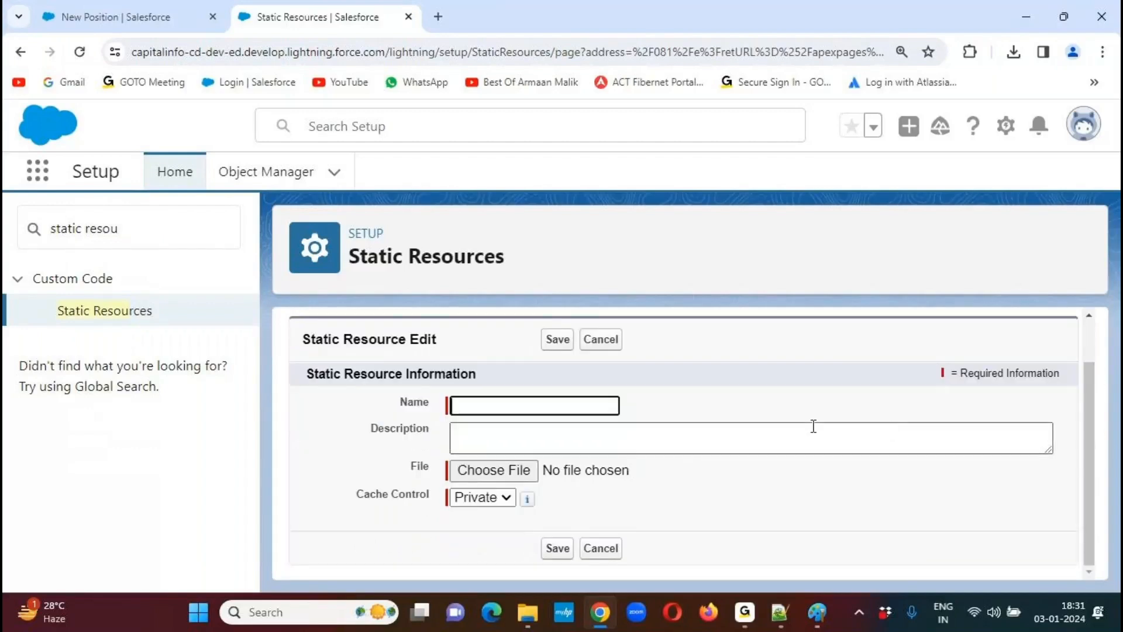
type("sIn Progress ")
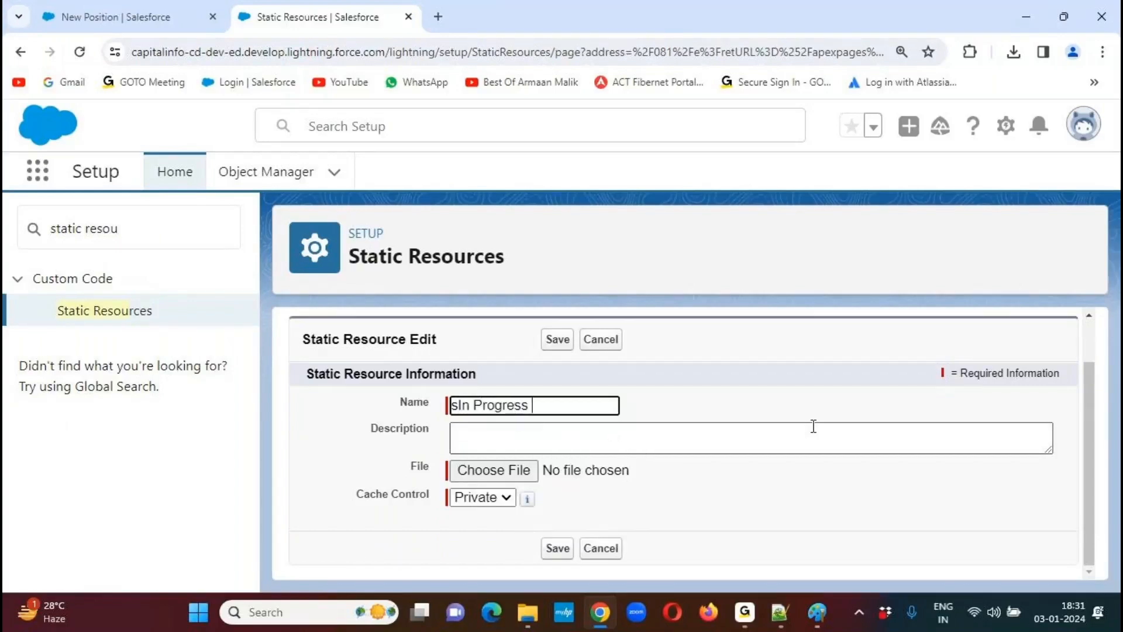
type("Image")
left_click(460, 405)
key("BackSpace")
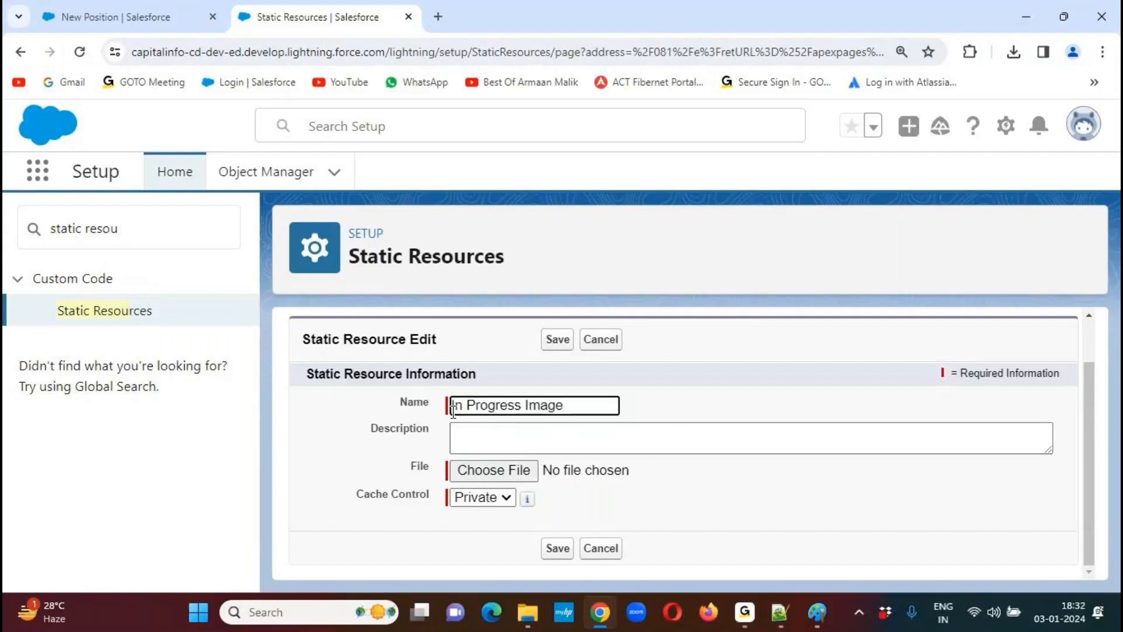
Copy "In Progress Image" into the description and remove the spaces from the name to make it InProgressImage
left_click_drag(580, 405, 426, 408)
key("ctrl+c")
left_click(499, 433)
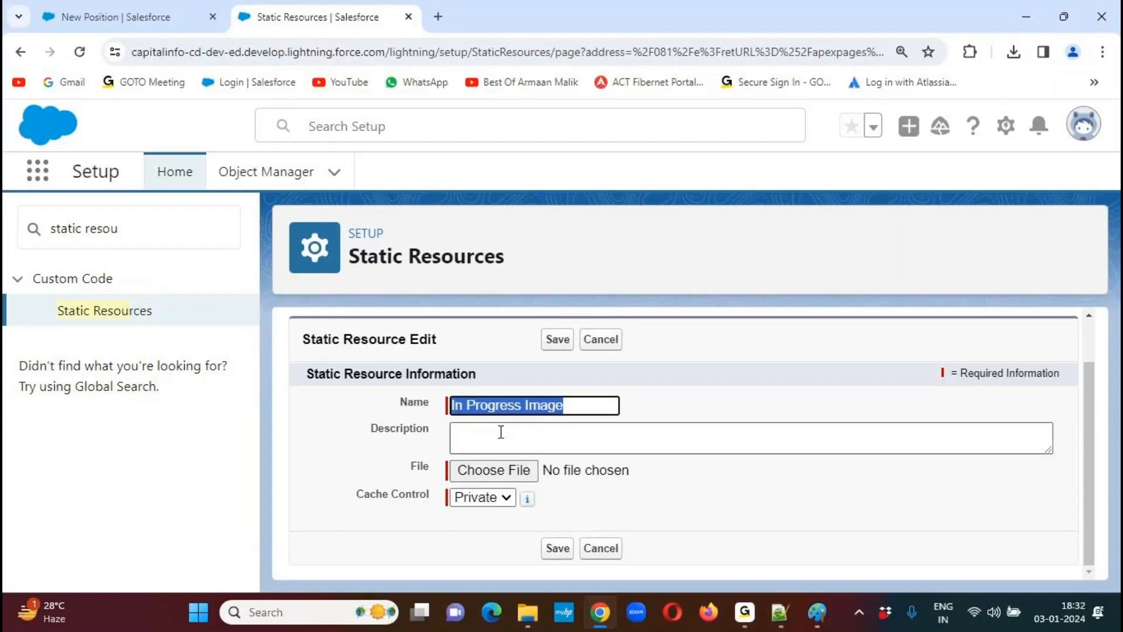
key("ctrl+v")
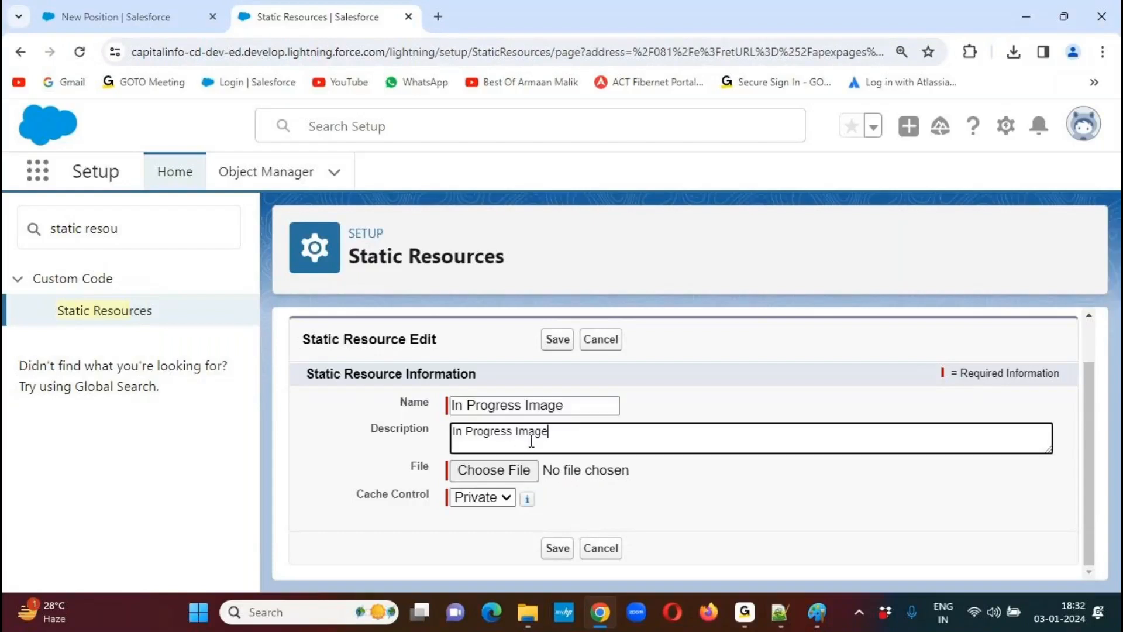
left_click(527, 405)
key("BackSpace")
left_click(473, 405)
key("BackSpace")
Attach In Progress Image.png to the InProgressImage resource and save it with cache control set to Public
left_click(531, 475)
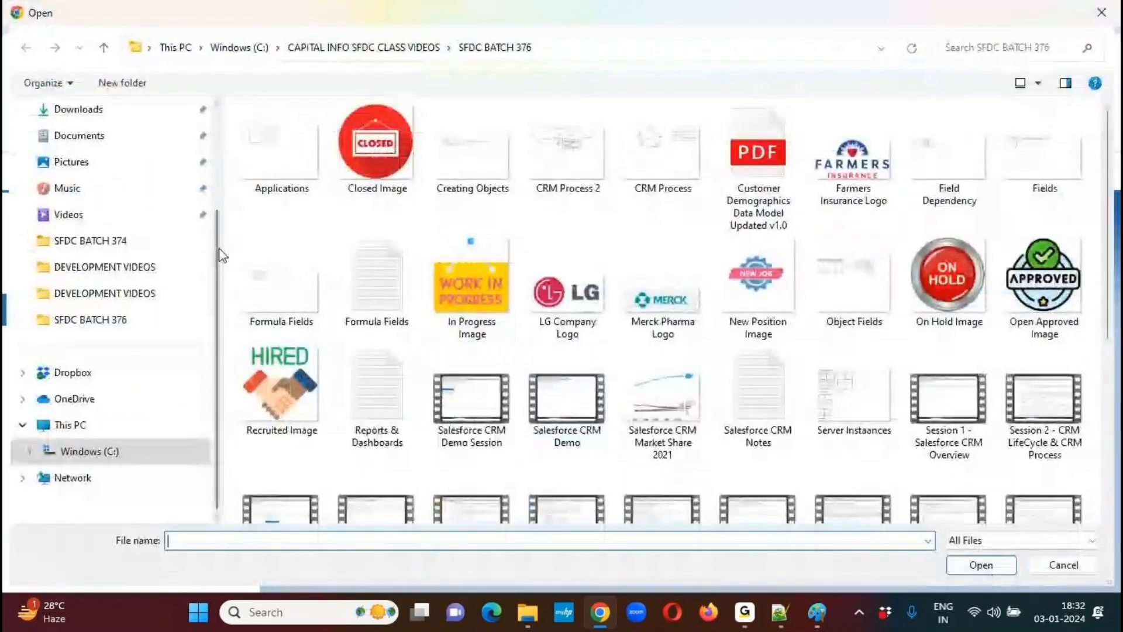
left_click(483, 291)
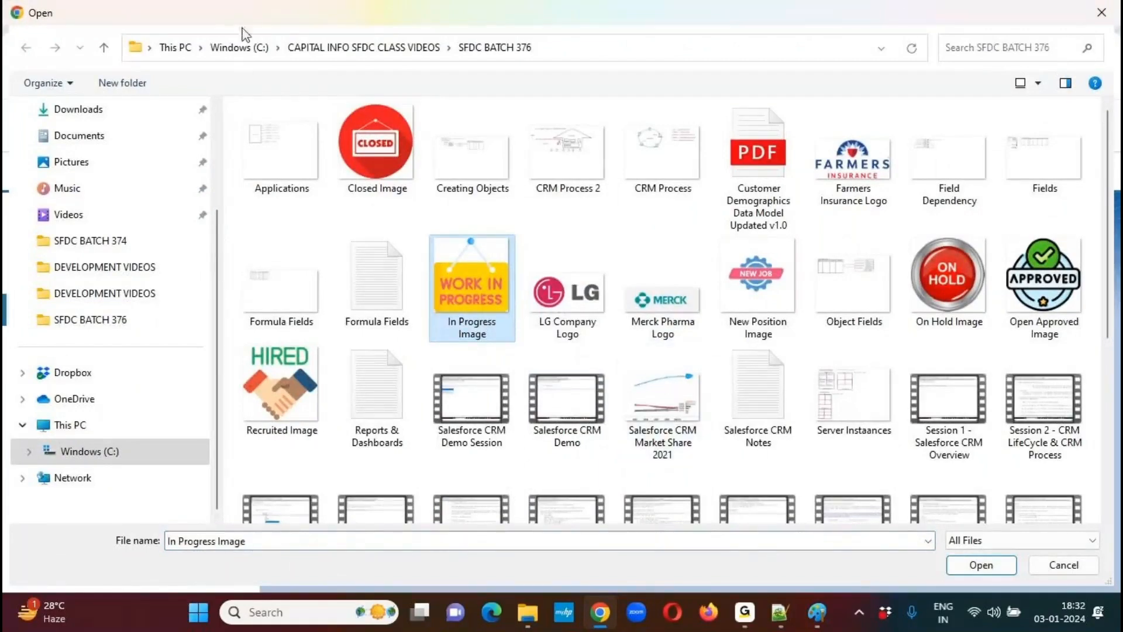
left_click(981, 565)
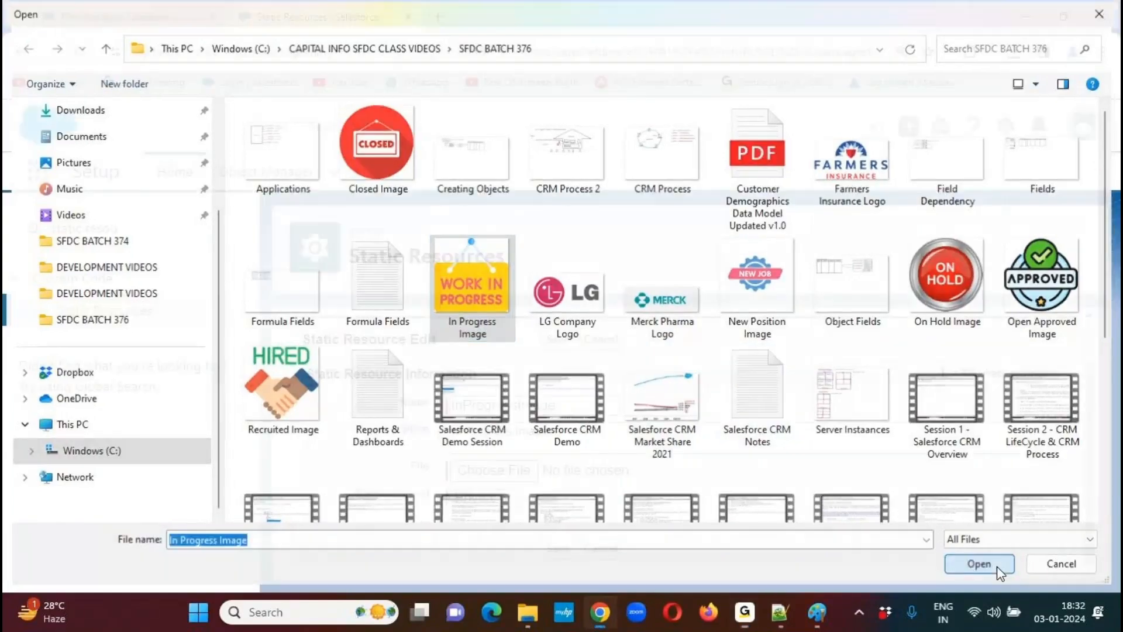
left_click(482, 497)
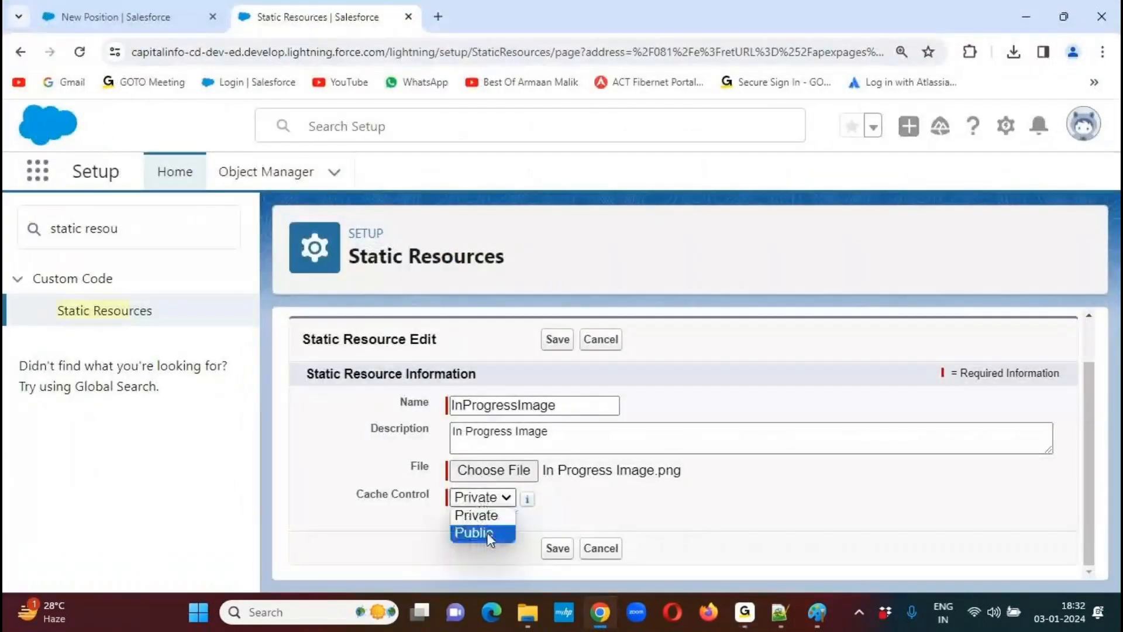
left_click(486, 532)
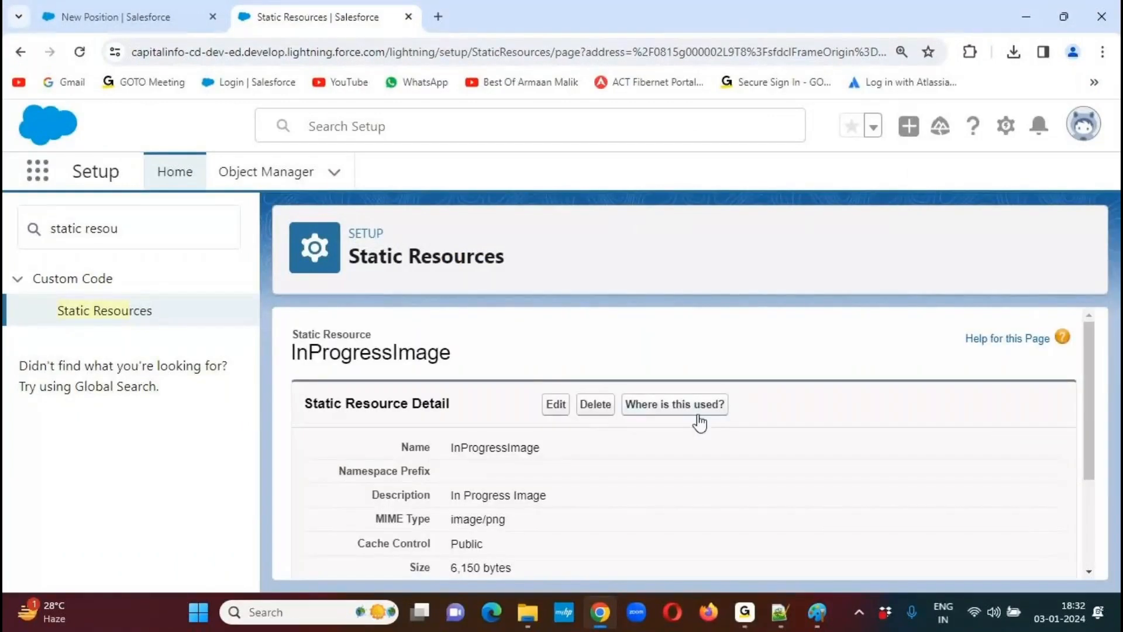
Return to the Static Resources list and start another new resource named OpenApprovedImage
mouse_move(1090, 360)
left_mouse_down()
mouse_move(1083, 437)
mouse_move(1083, 357)
left_mouse_up()
left_click(89, 313)
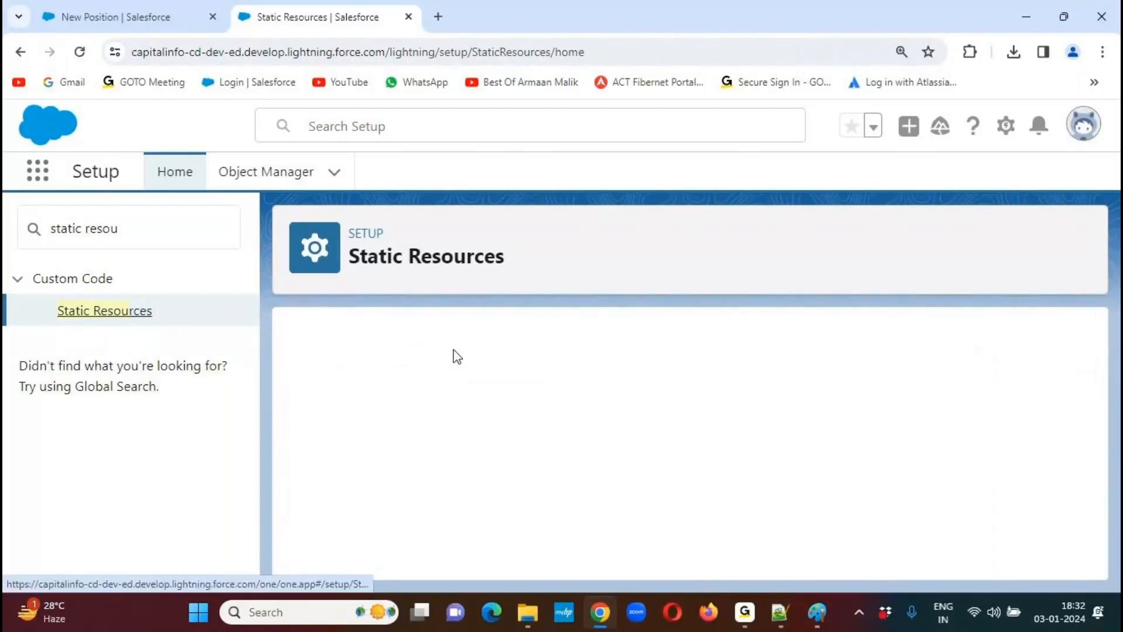
left_click(720, 483)
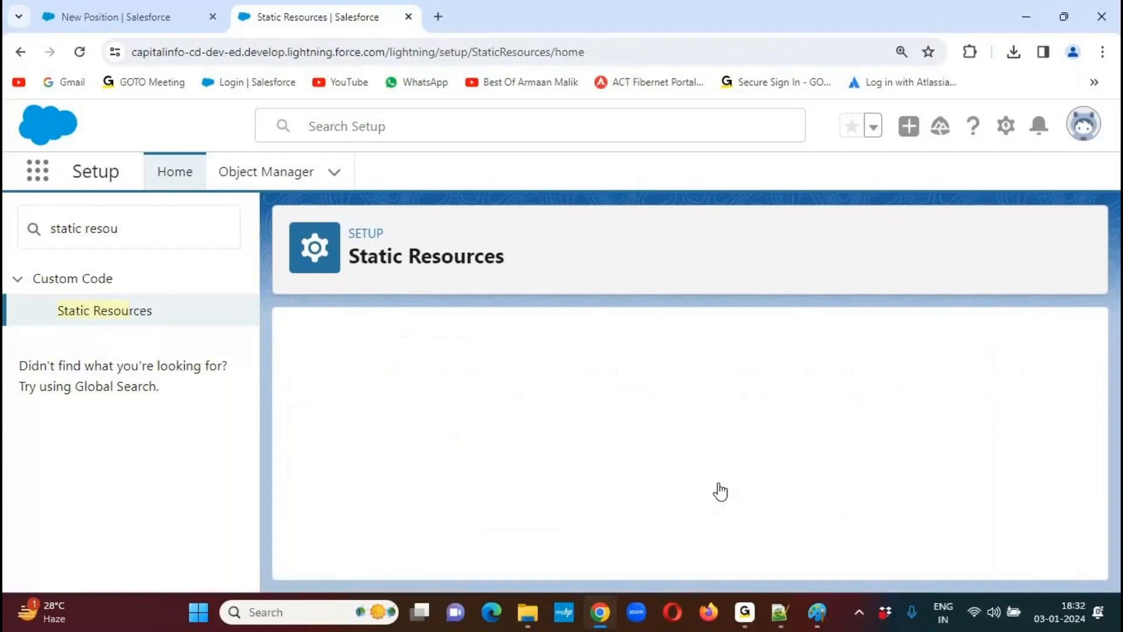
left_click_drag(1093, 356, 963, 414)
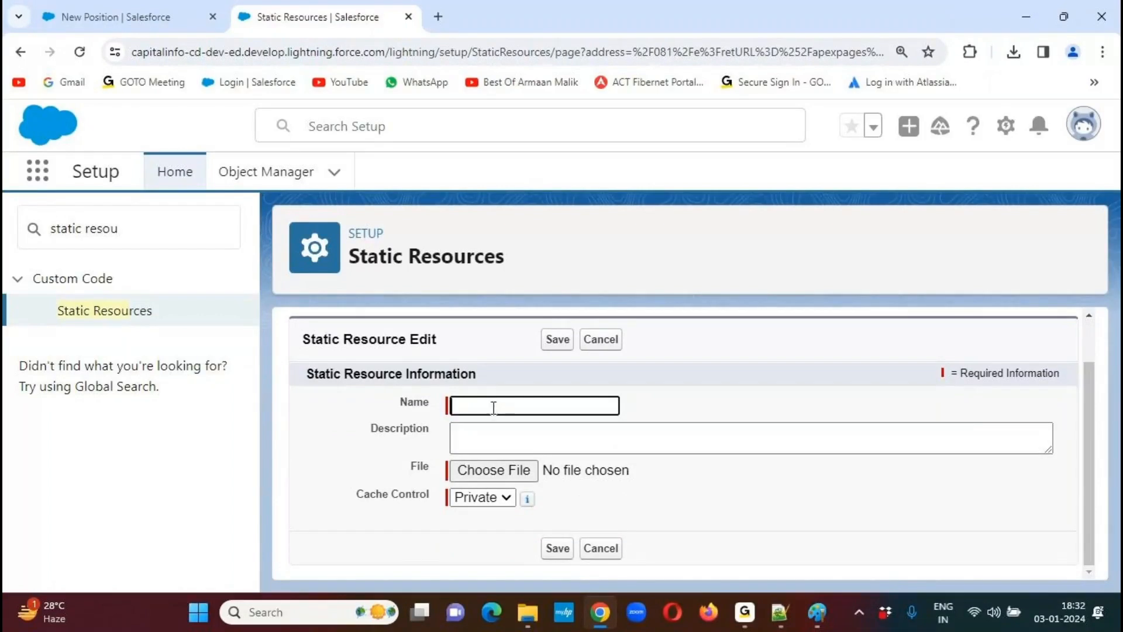
type("dOpenApproved Image")
key("Left")
key("Left")
key("Left")
key("Left")
key("Left")
key("BackSpace")
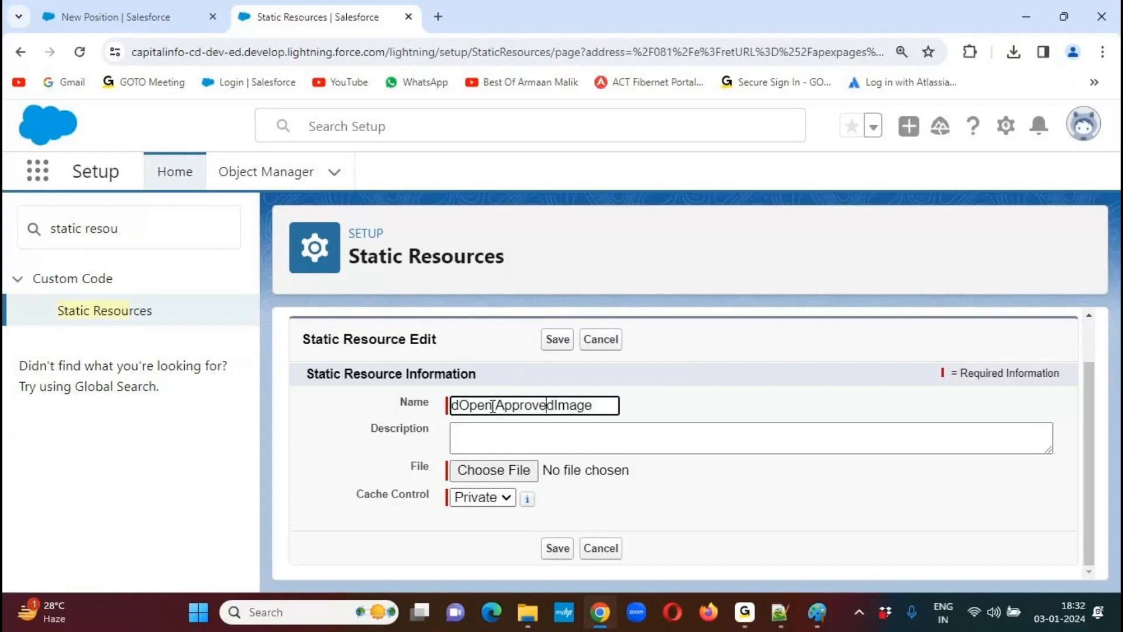
key("BackSpace")
key("Left")
key("Left")
key("Left")
key("Left")
key("BackSpace")
Copy the name OpenApprovedImage into the description of the new static resource
left_click(638, 388)
left_click(597, 402)
double_click(597, 402)
key("ctrl+c")
left_click(504, 431)
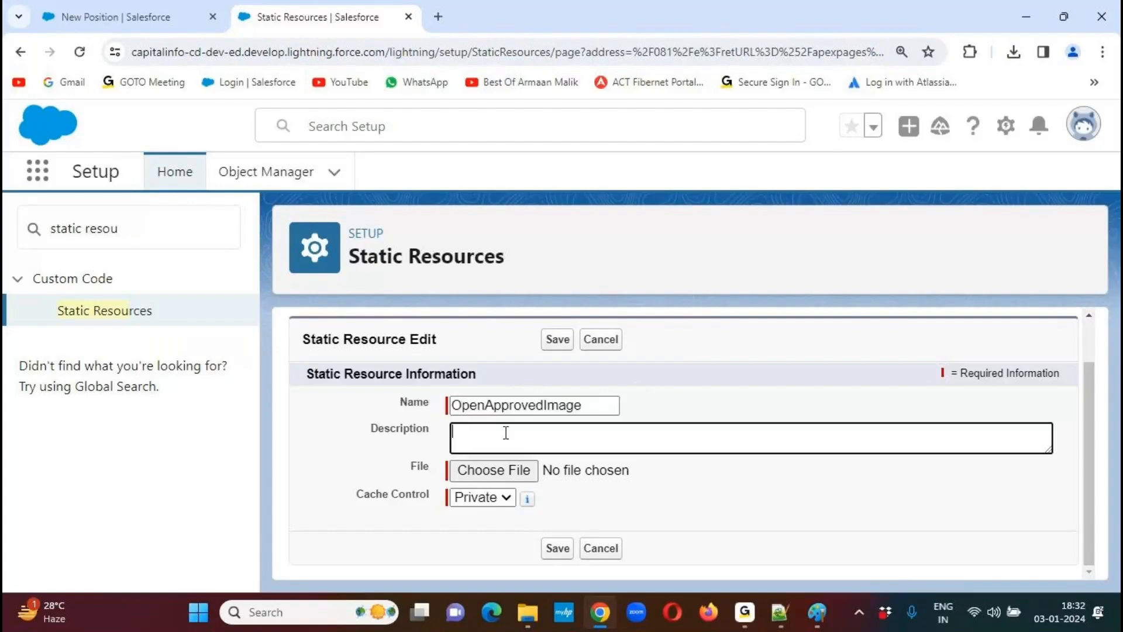
key("ctrl+v")
Attach Open Approved Image.png to the OpenApprovedImage resource and save it with cache control set to Public
left_click(513, 474)
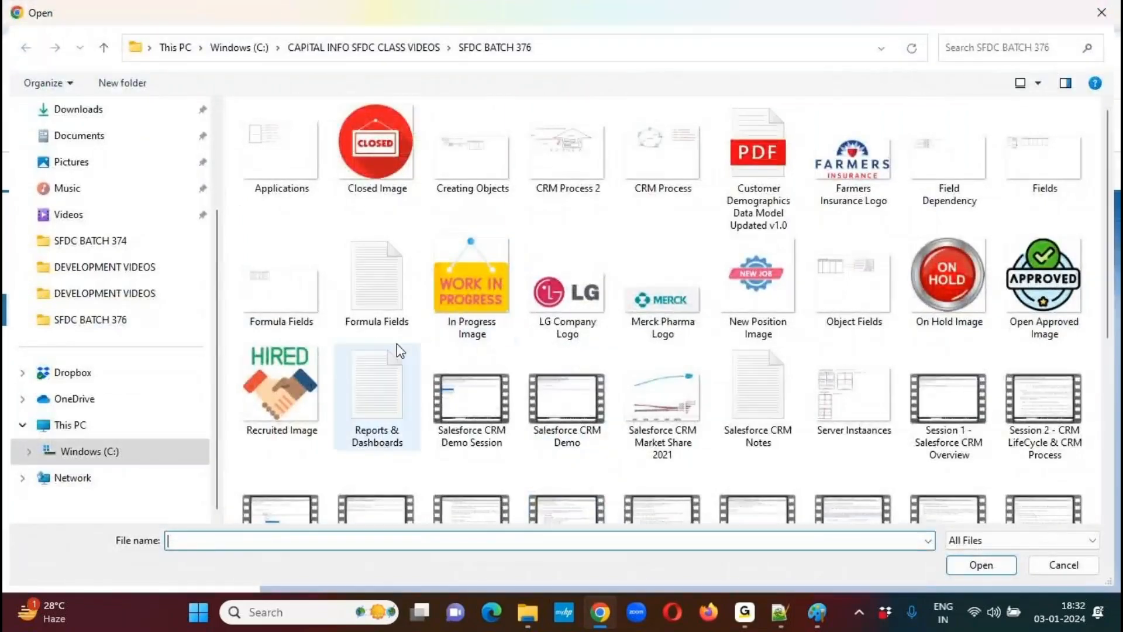
left_click(1044, 281)
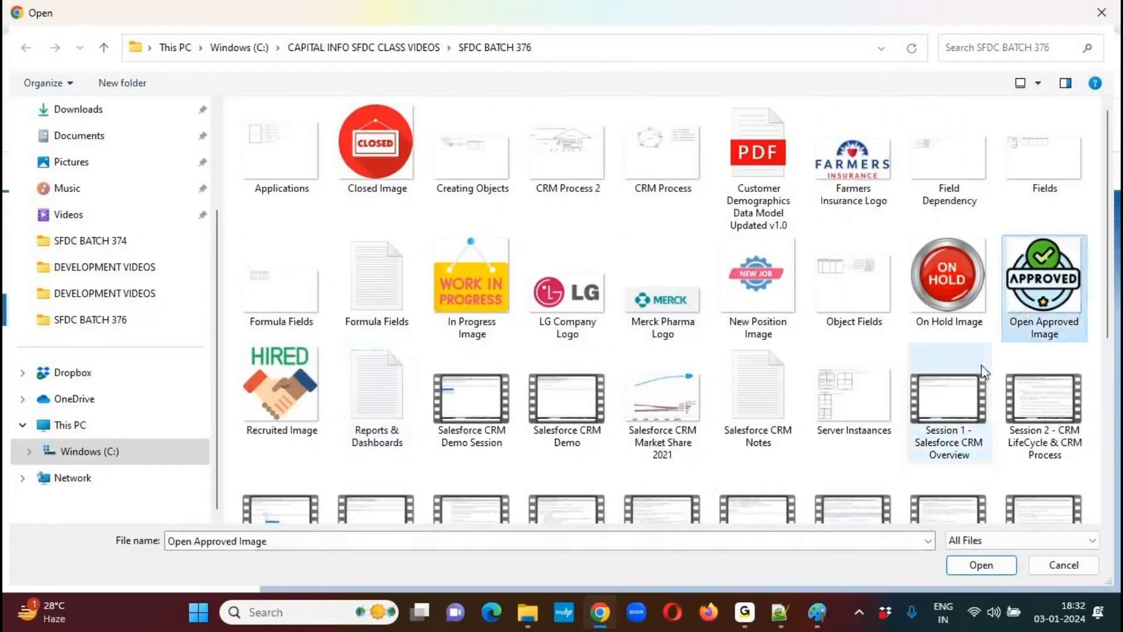
left_click(981, 564)
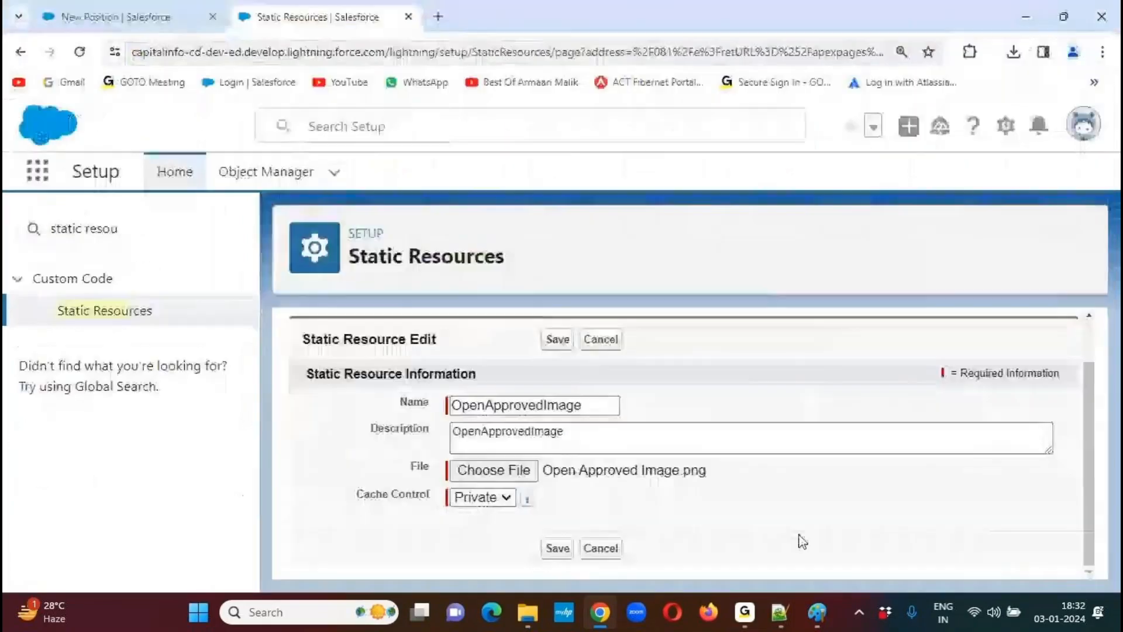
left_click(508, 496)
left_click(494, 533)
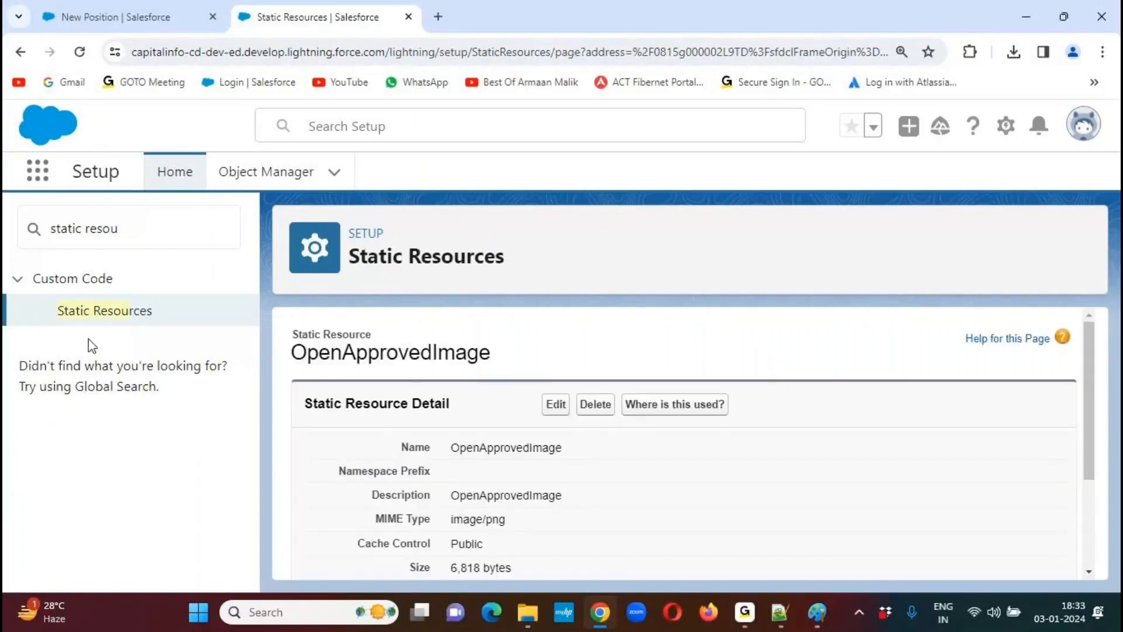
Start another new static resource named RecruitedImage and copy its name into the description
left_click(114, 316)
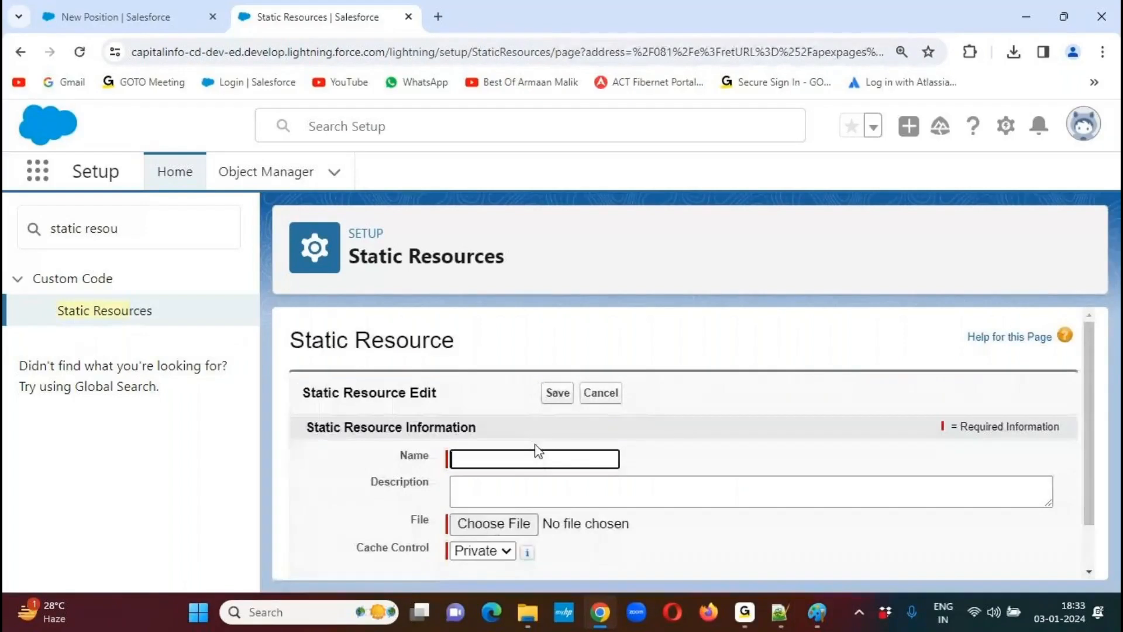
type("eRecruited Image")
key("Home")
key("Delete")
key("ctrl+a")
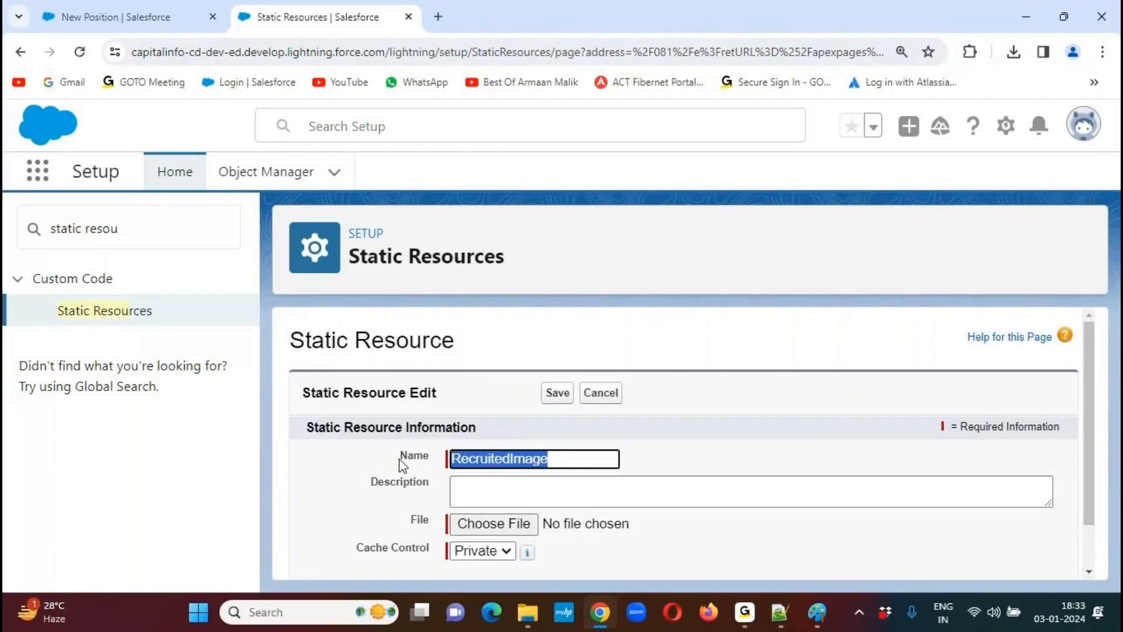
left_click(497, 486)
key("ctrl+v")
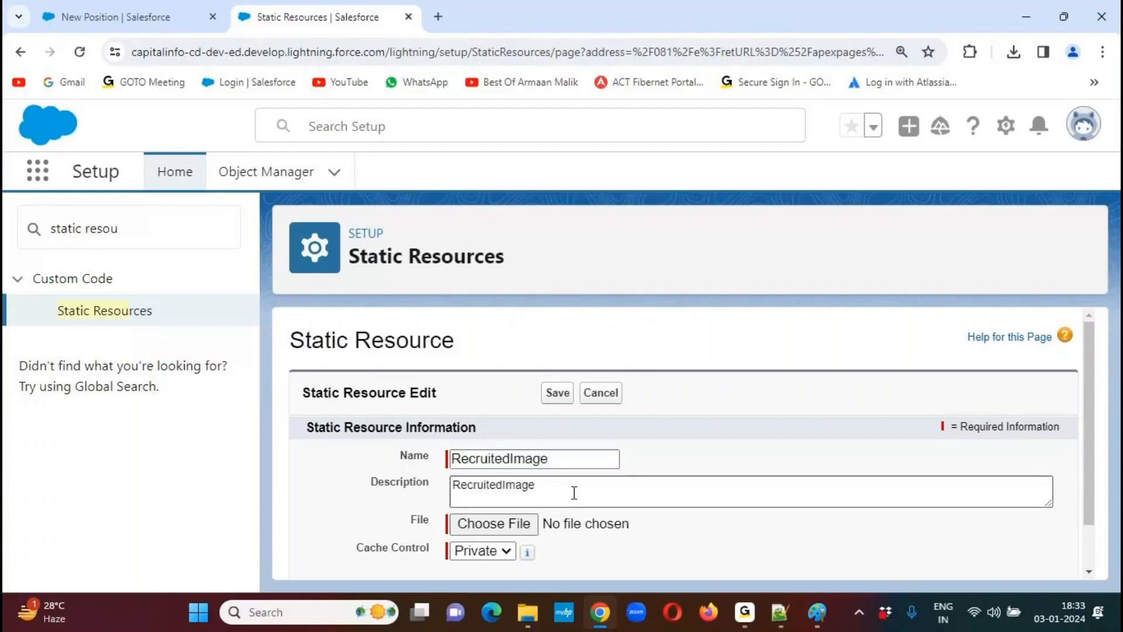
Attach Recruited Image.png to the RecruitedImage resource and save it with cache control set to Public
left_click(529, 524)
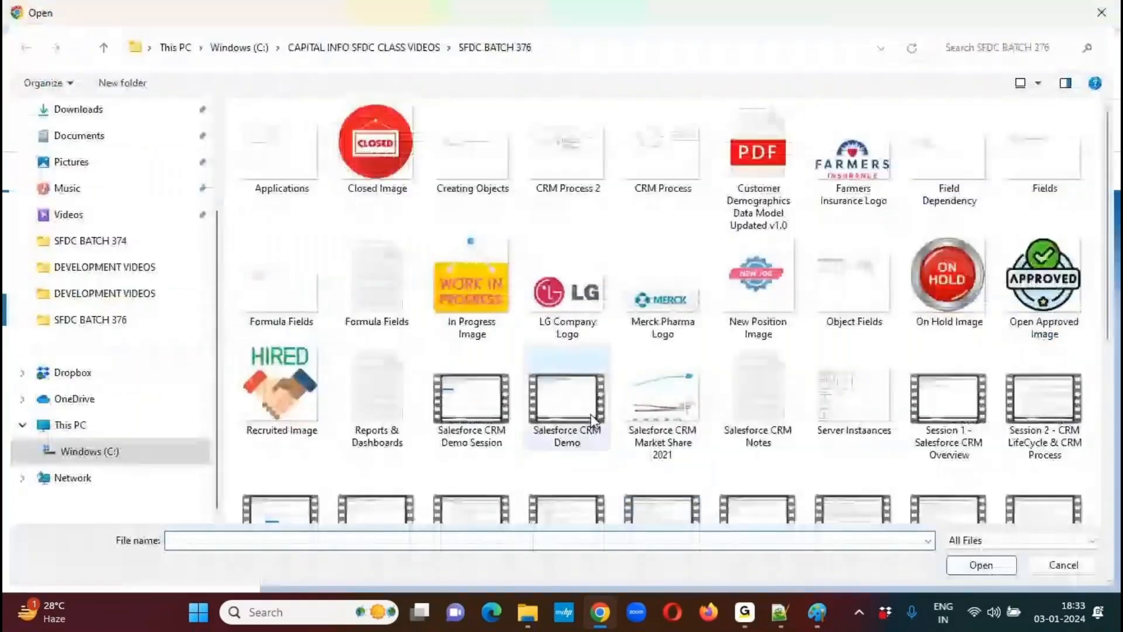
left_click(280, 389)
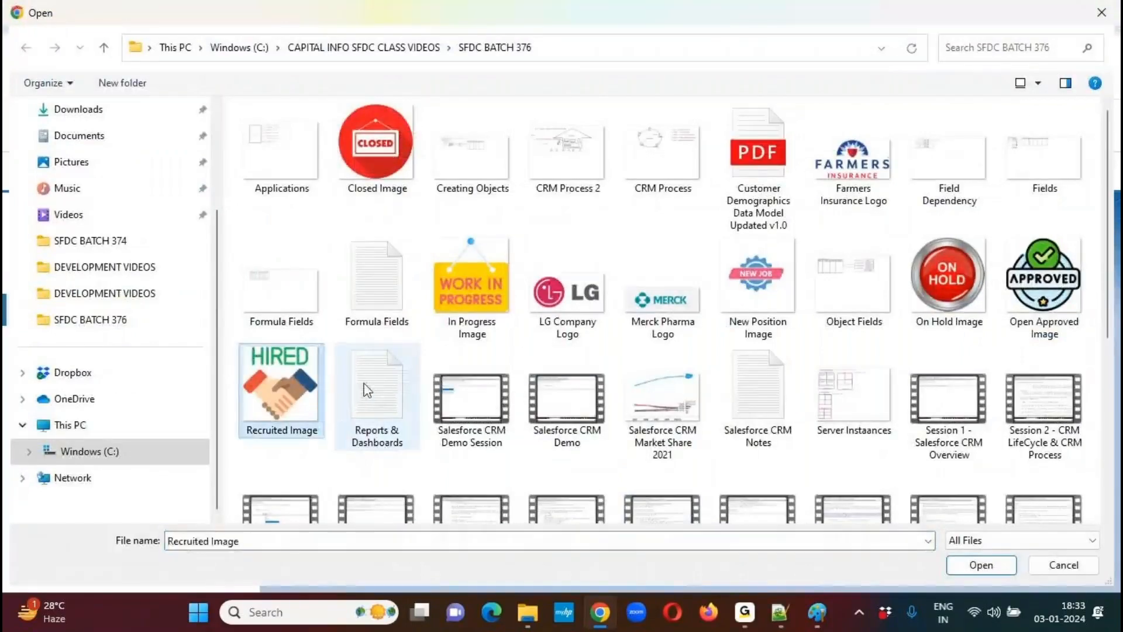
left_click(980, 565)
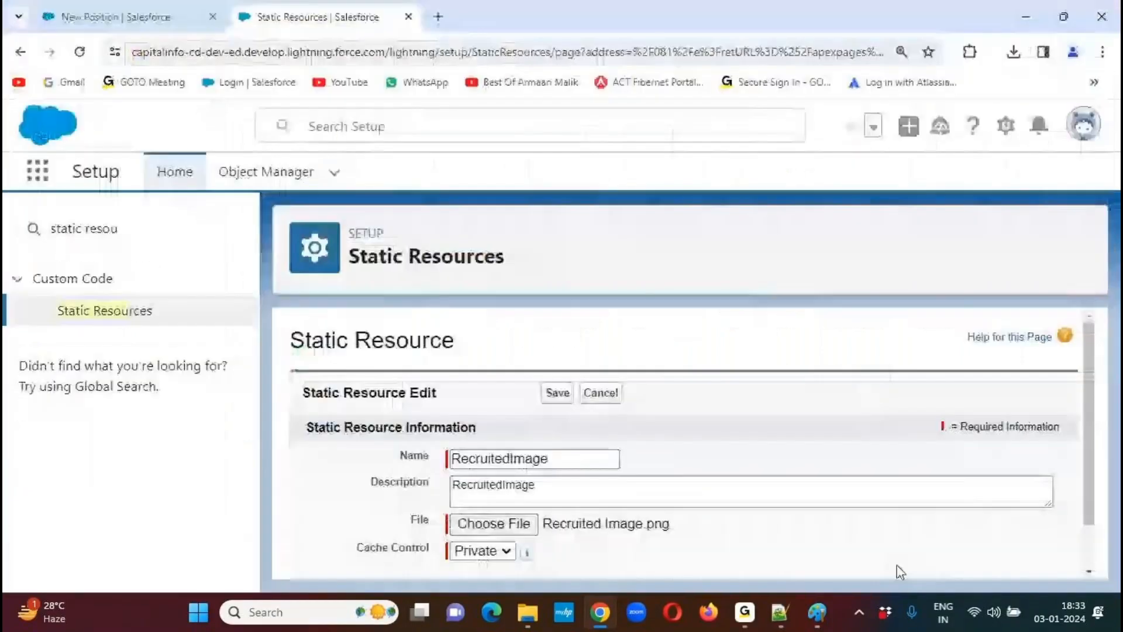
left_click(513, 553)
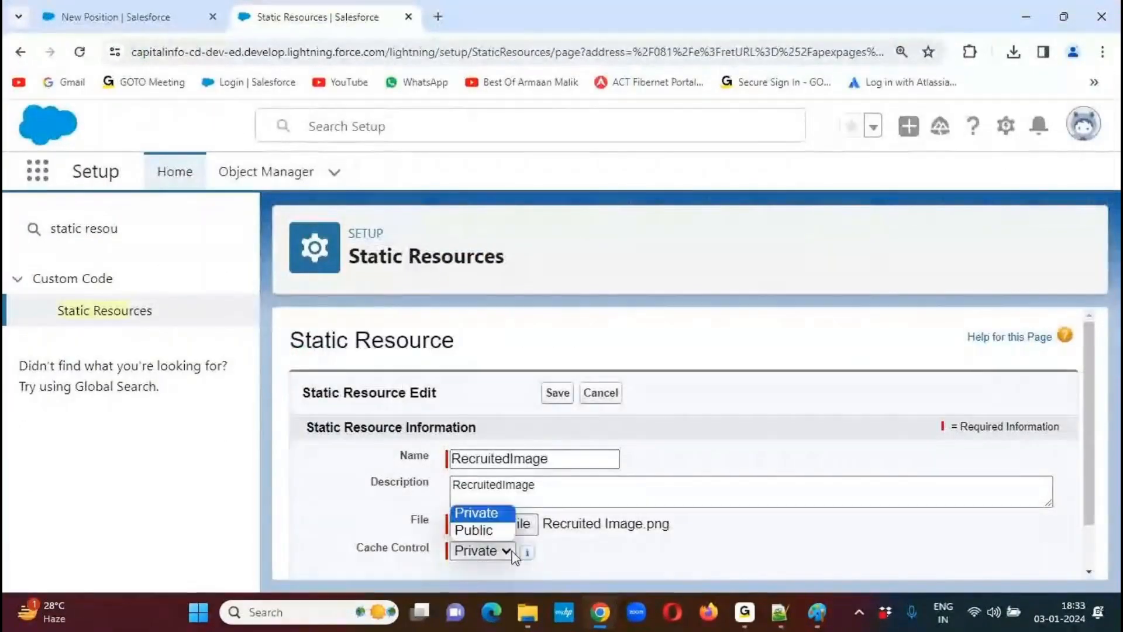
left_click(475, 530)
left_click(559, 394)
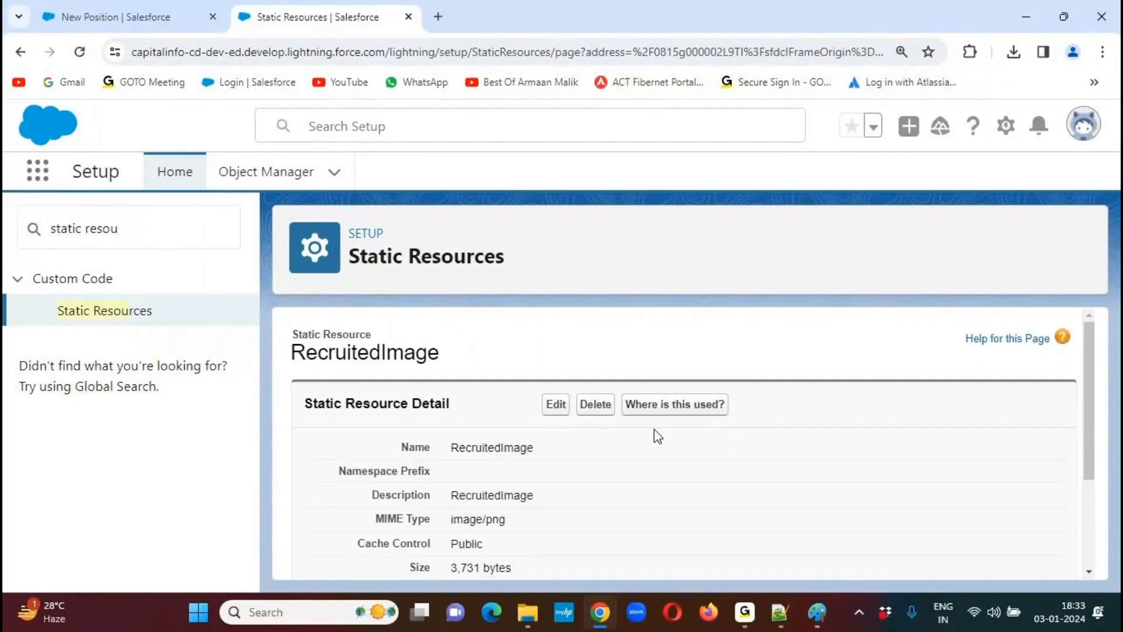
Return to the Static Resources list and review which status images are already uploaded
left_click(130, 315)
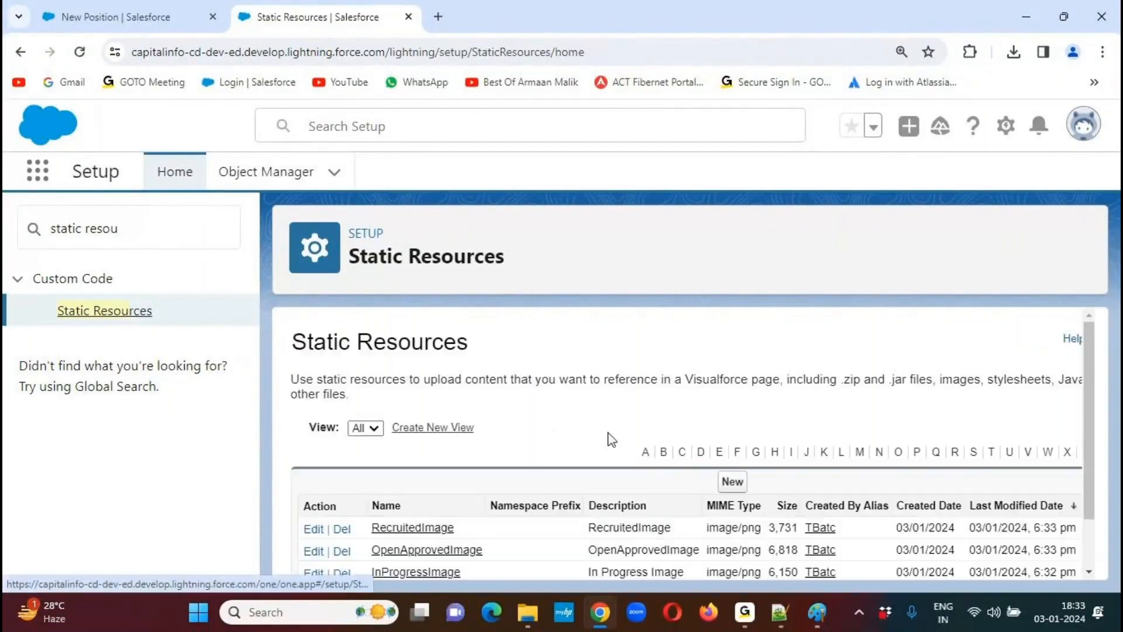
left_click(740, 485)
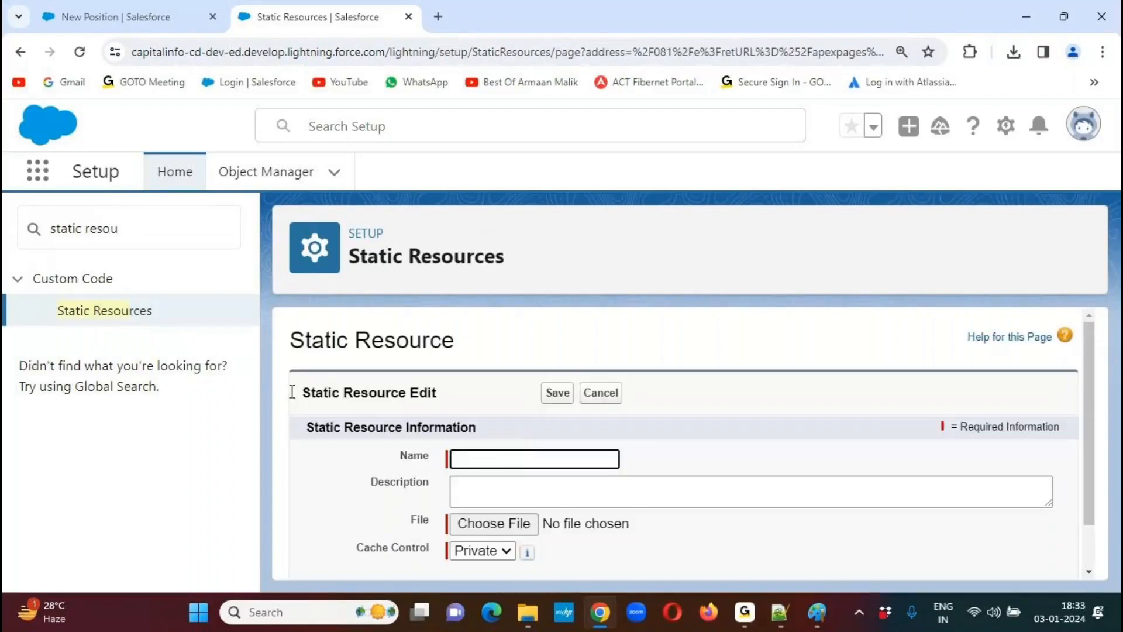
left_click(114, 313)
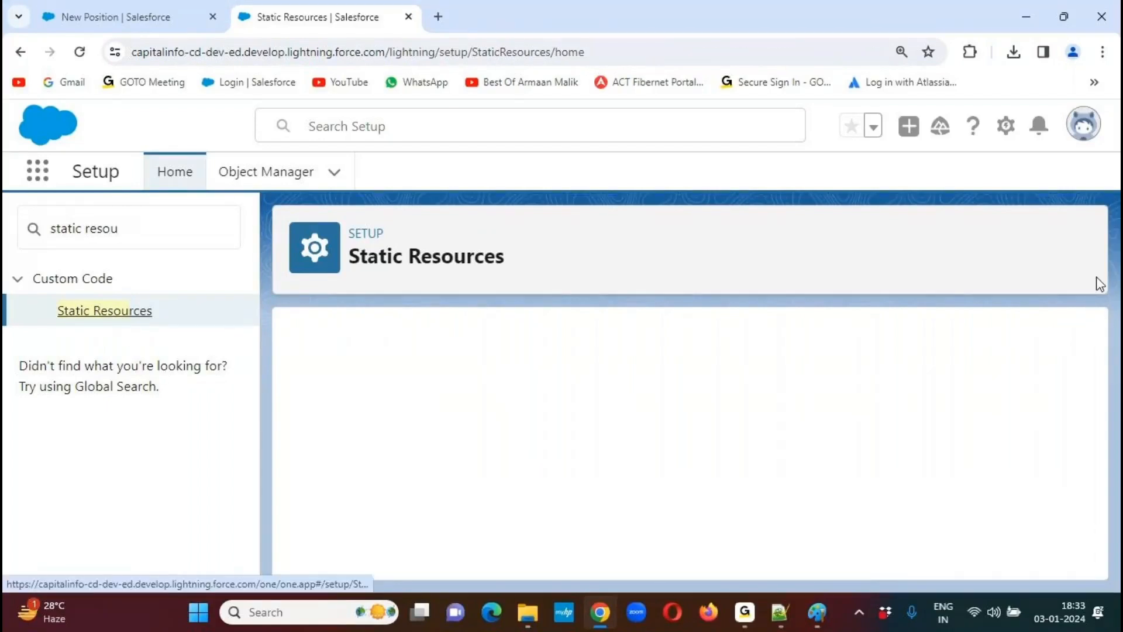
scroll(1091, 358, "down", 1)
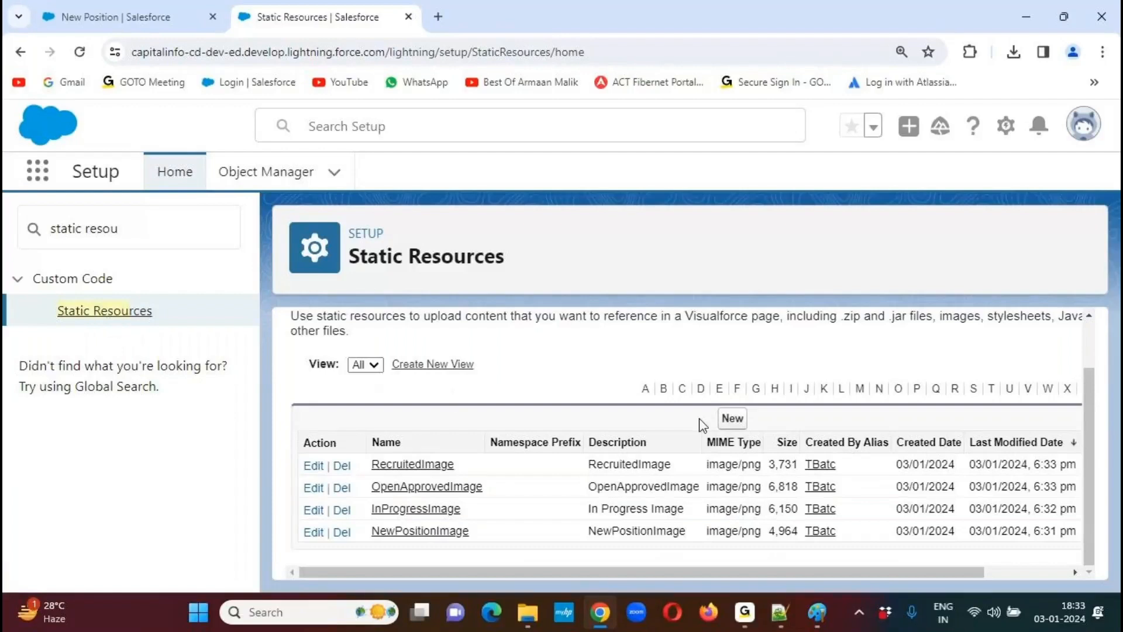
Start another new static resource named OnHoldImage and copy its name into the description
left_click(731, 418)
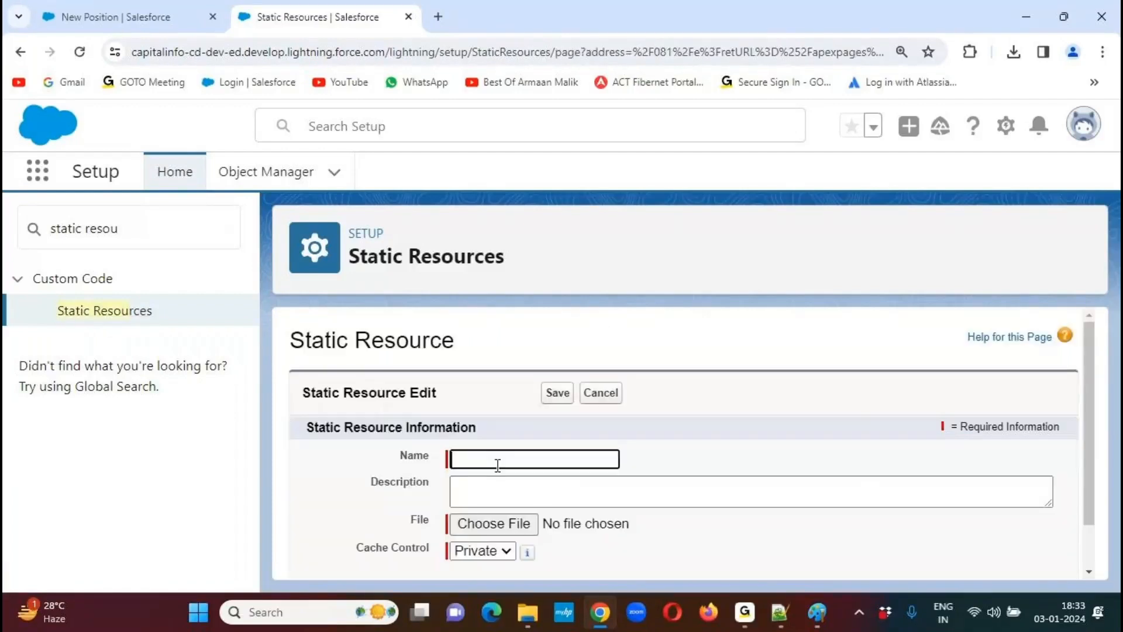
type("S")
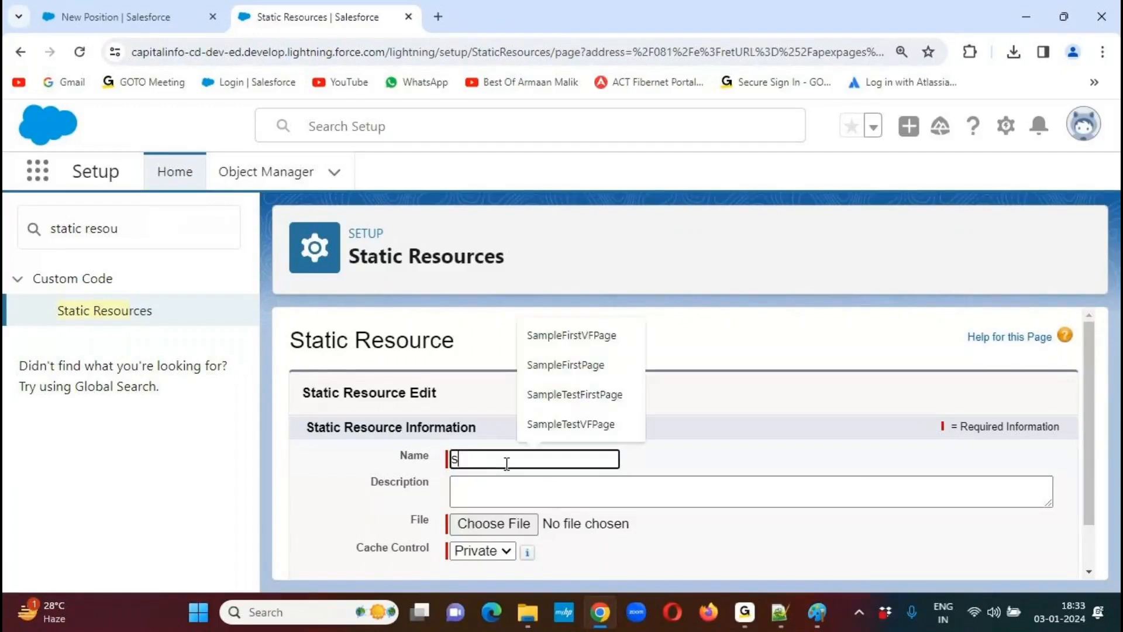
type("OnHold")
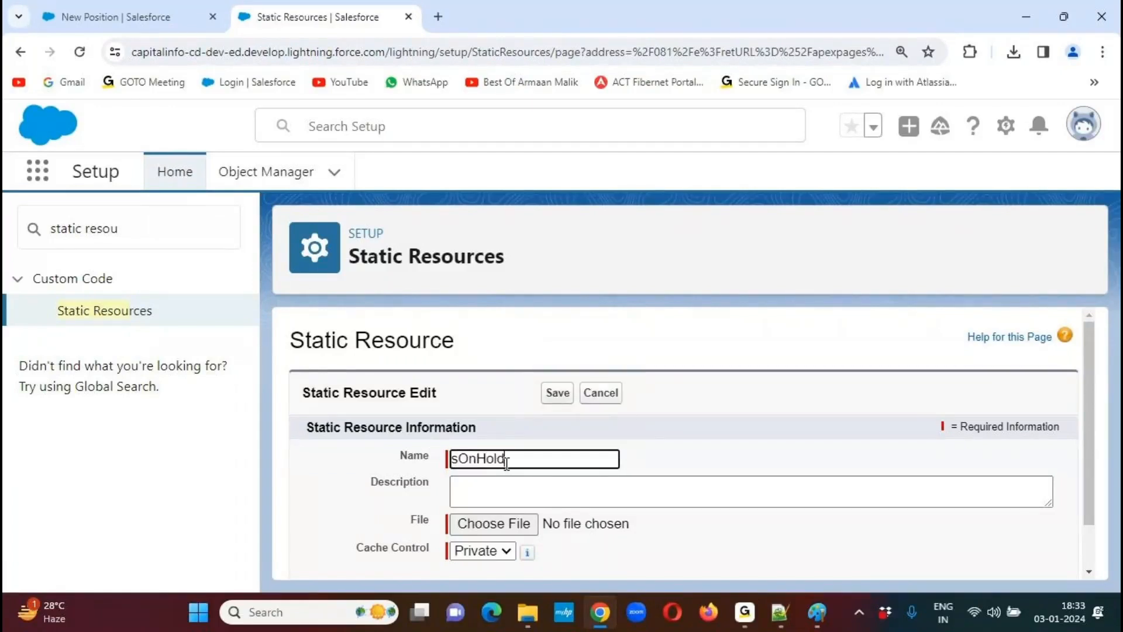
type("Image")
left_click(457, 459)
key("BackSpace")
left_click(415, 458)
key("ctrl+c")
left_click(485, 480)
key("ctrl+v")
Attach On Hold Image.jpg to the OnHoldImage resource and save it with cache control set to Public
left_click(514, 524)
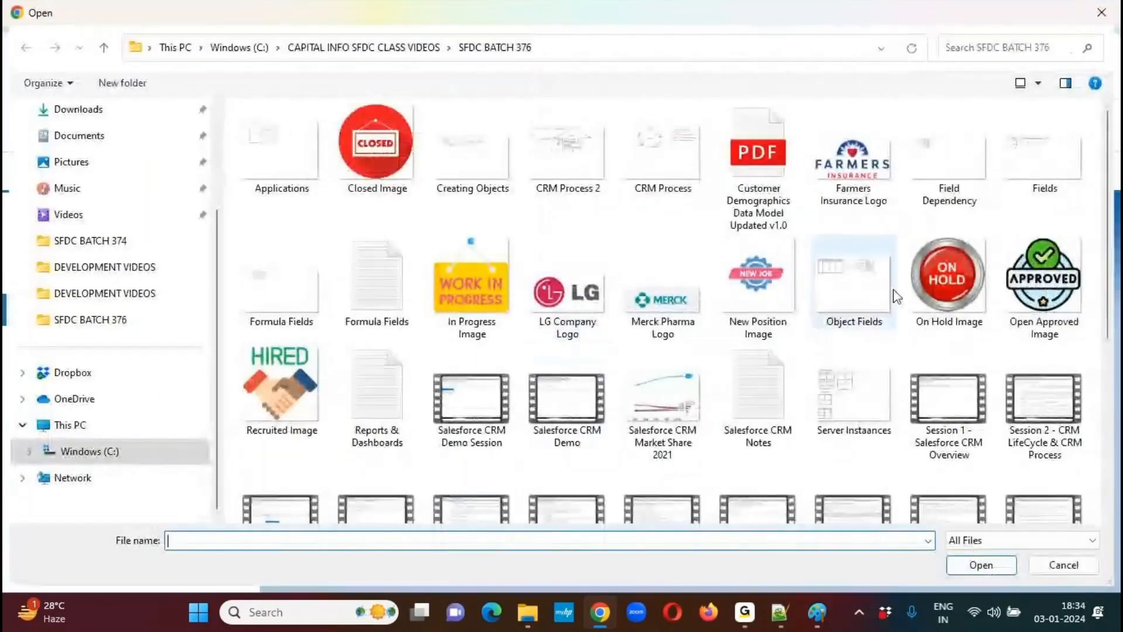
left_click(936, 275)
left_click(981, 566)
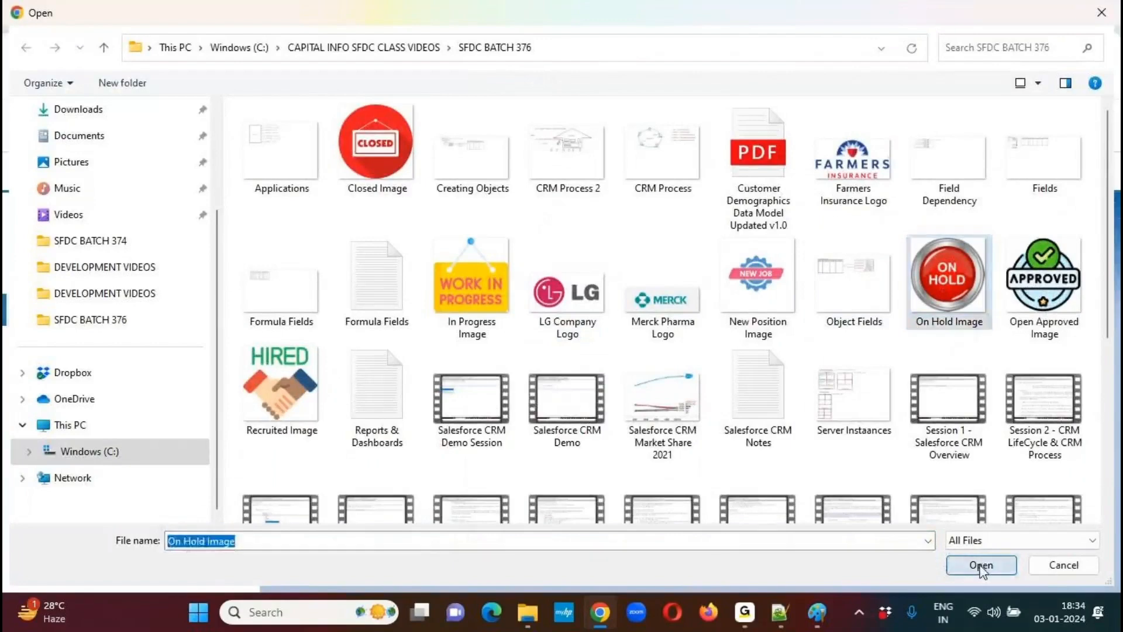
left_click(499, 550)
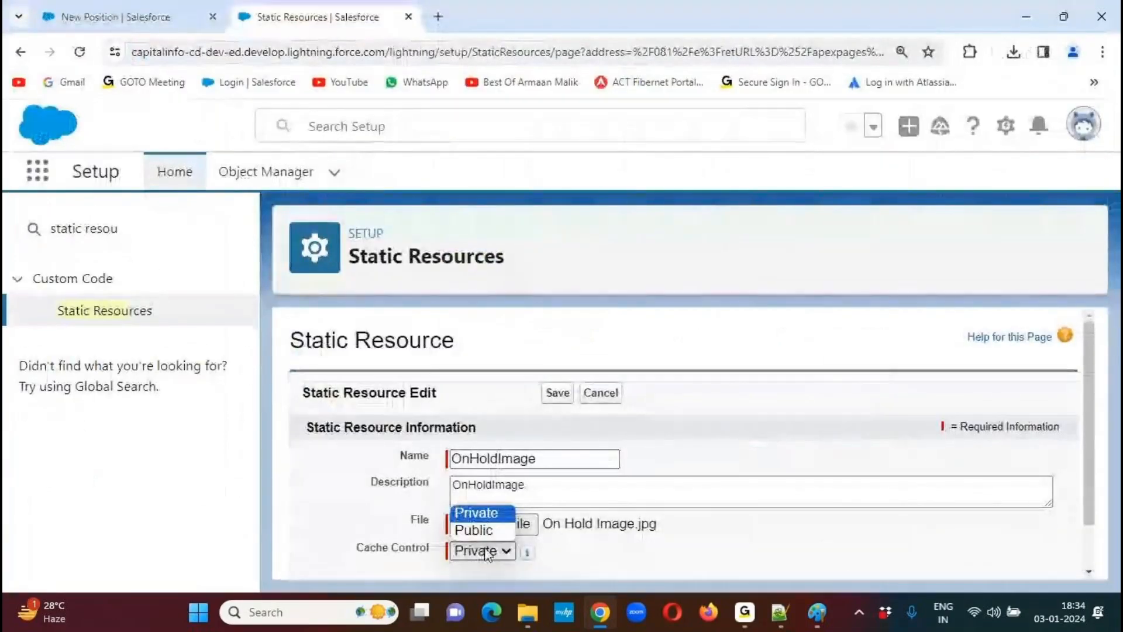
left_click(502, 529)
left_click(557, 393)
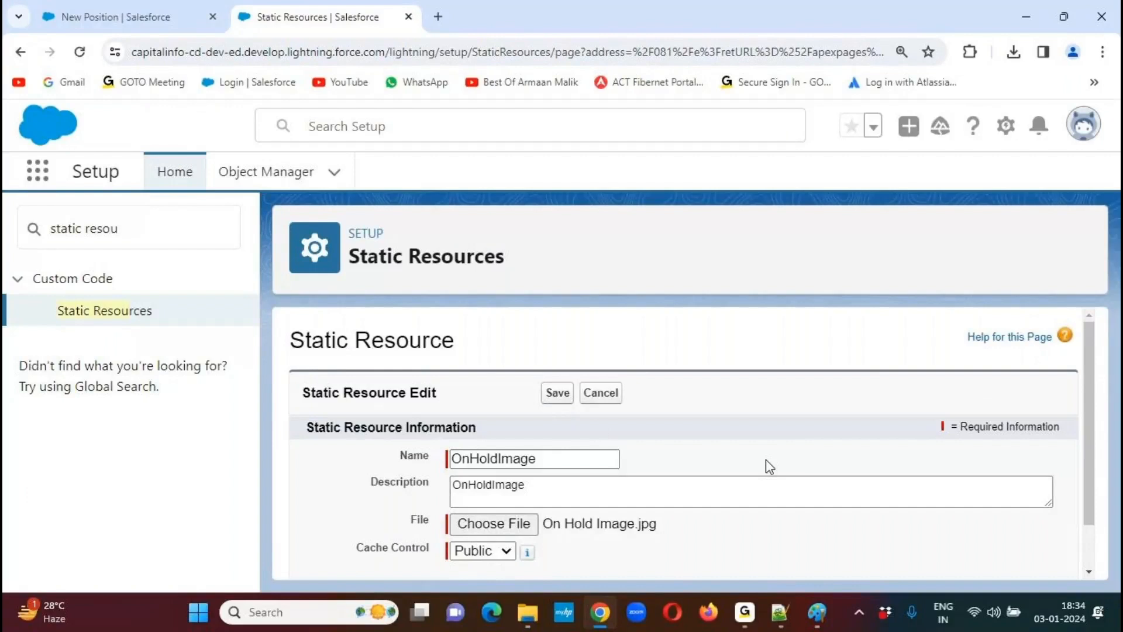
Start a new static resource named ClosedImage and copy its name into the description
left_click(126, 315)
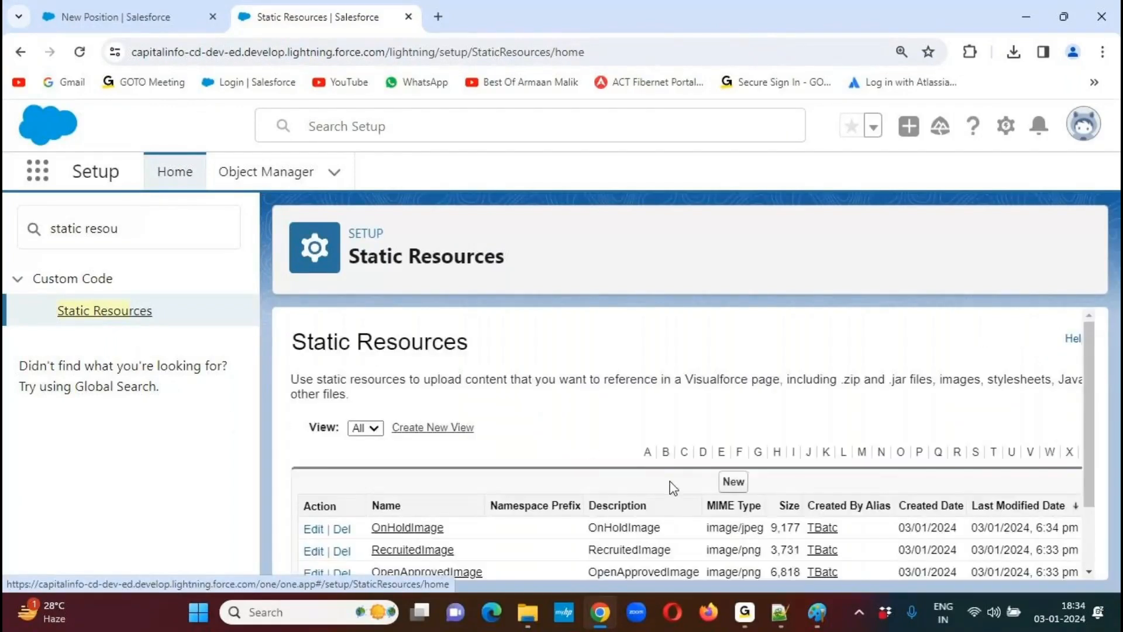
left_click(733, 485)
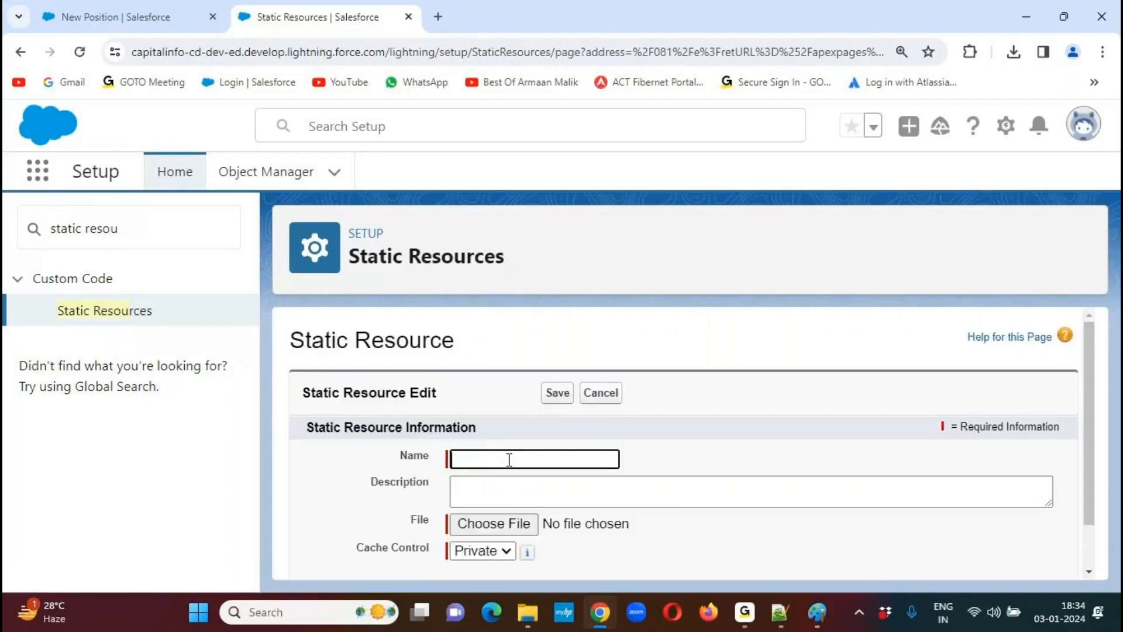
type("sO")
type("losed")
type("Ima")
type("ge")
key("Home")
key("Delete")
left_click_drag(550, 459, 431, 466)
key("ctrl+c")
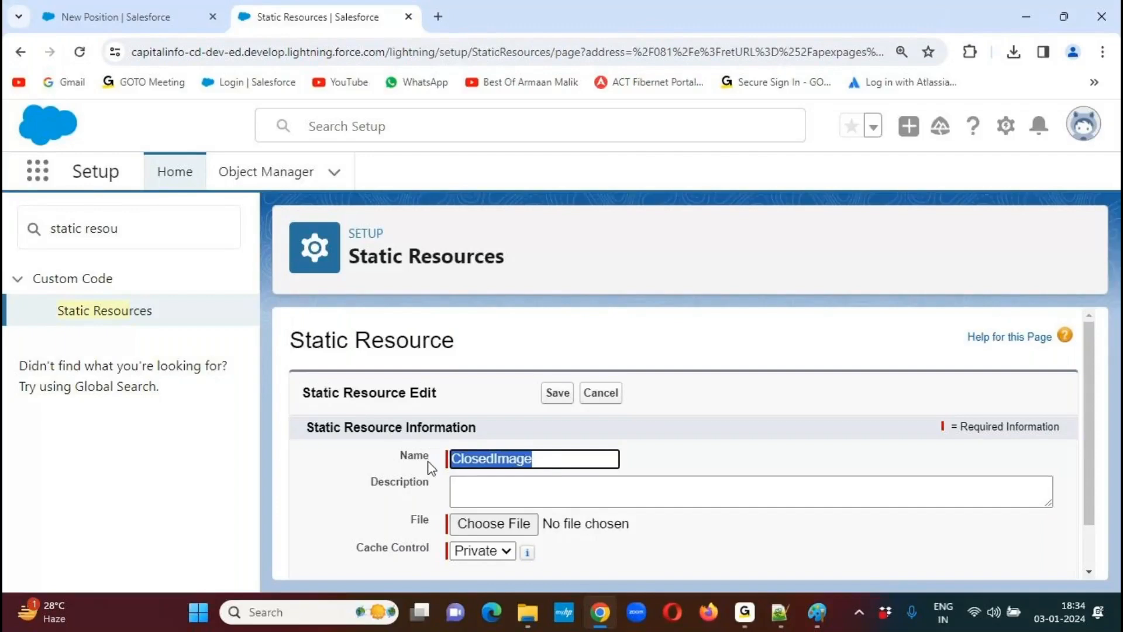
left_click(497, 489)
key("ctrl+v")
Attach the Closed Image file to the ClosedImage resource and save it with cache control set to Public
left_click(531, 525)
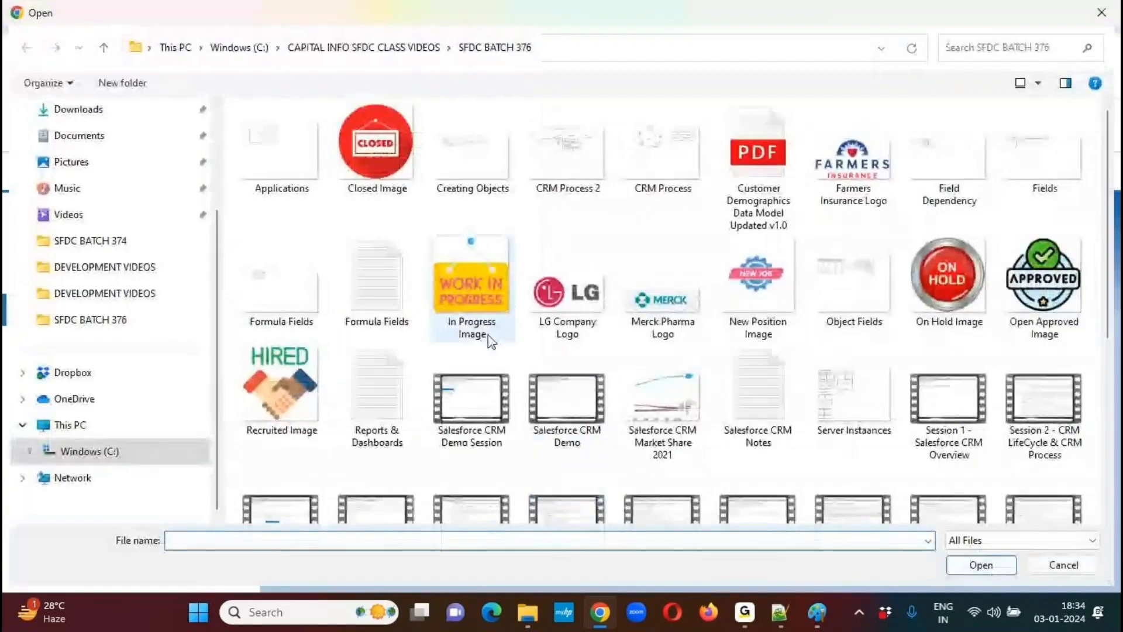
left_click(379, 146)
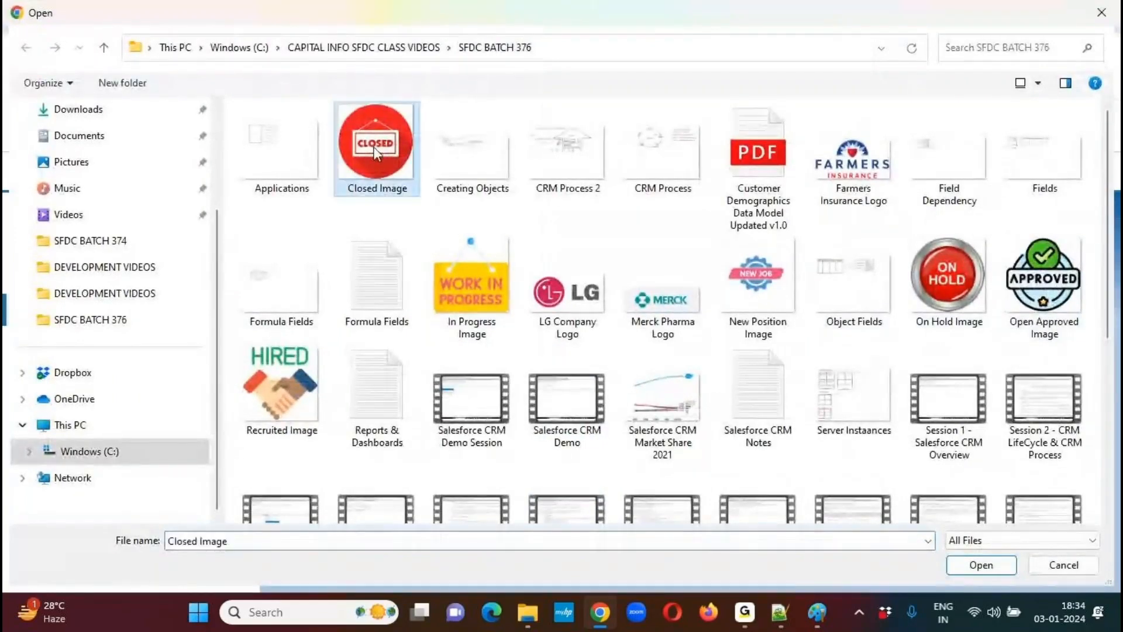
left_click(985, 565)
left_click(506, 552)
left_click(498, 529)
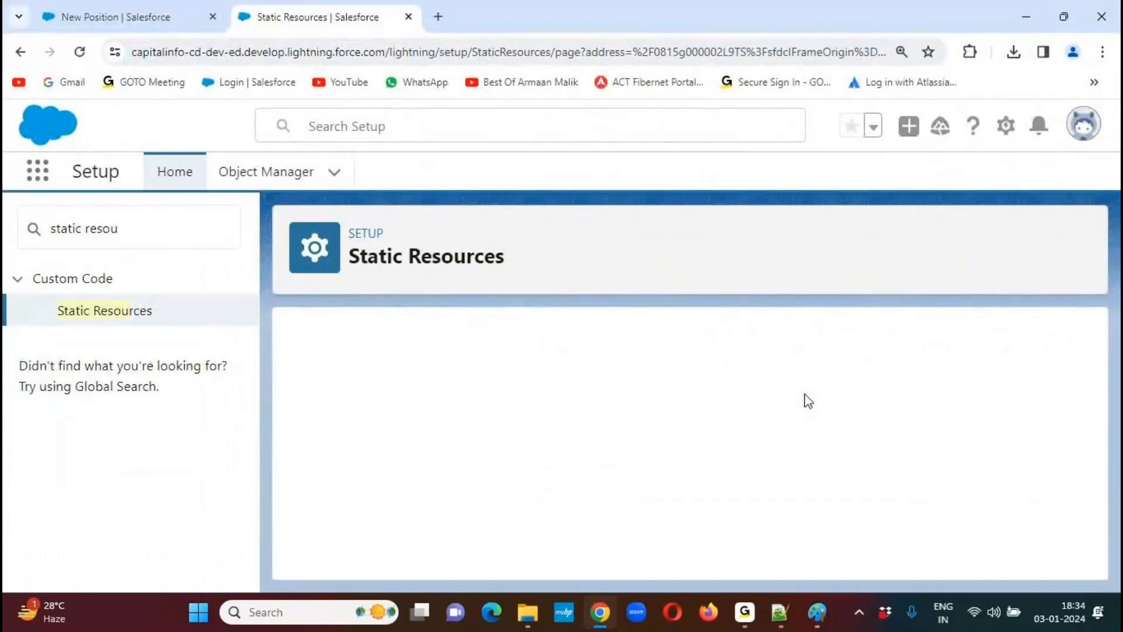
Copy the resource name ClosedImage from the Static Resources list into Formula Fields.txt in Notepad++, on the line below NewPositionImage
left_click(49, 319)
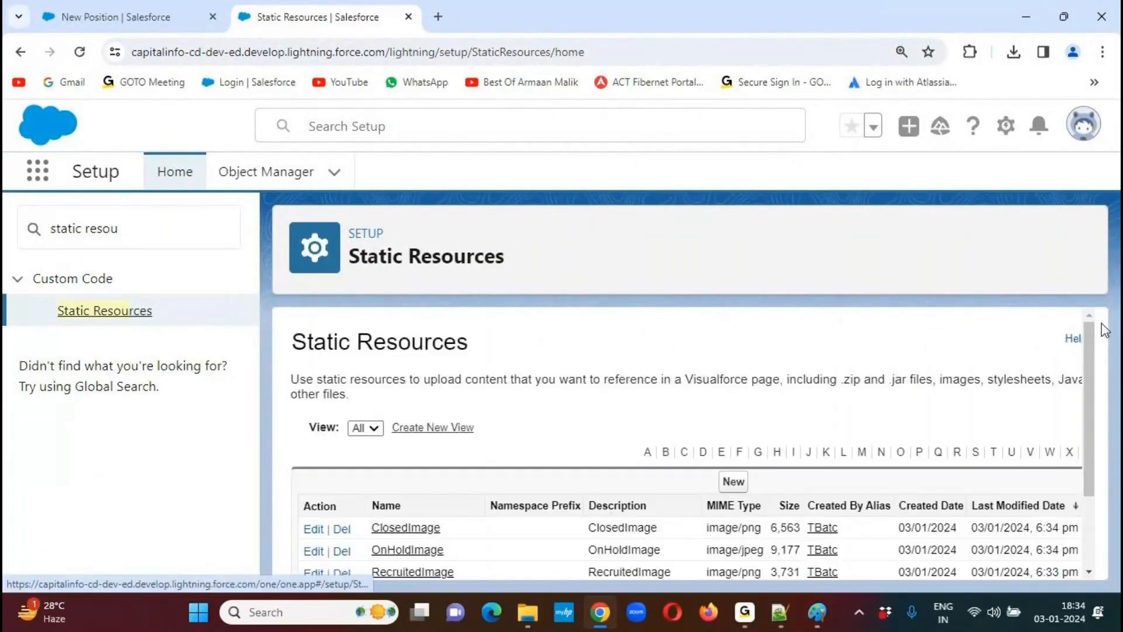
left_click_drag(1095, 340, 1080, 411)
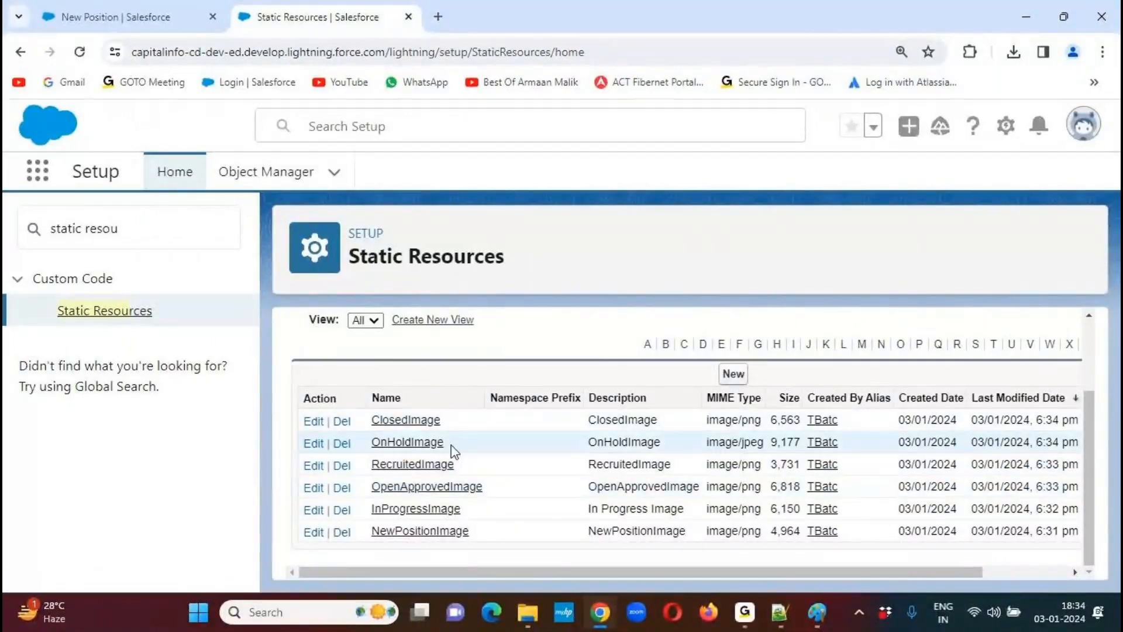
left_click_drag(447, 423, 367, 422)
key("ctrl+c")
left_click(778, 617)
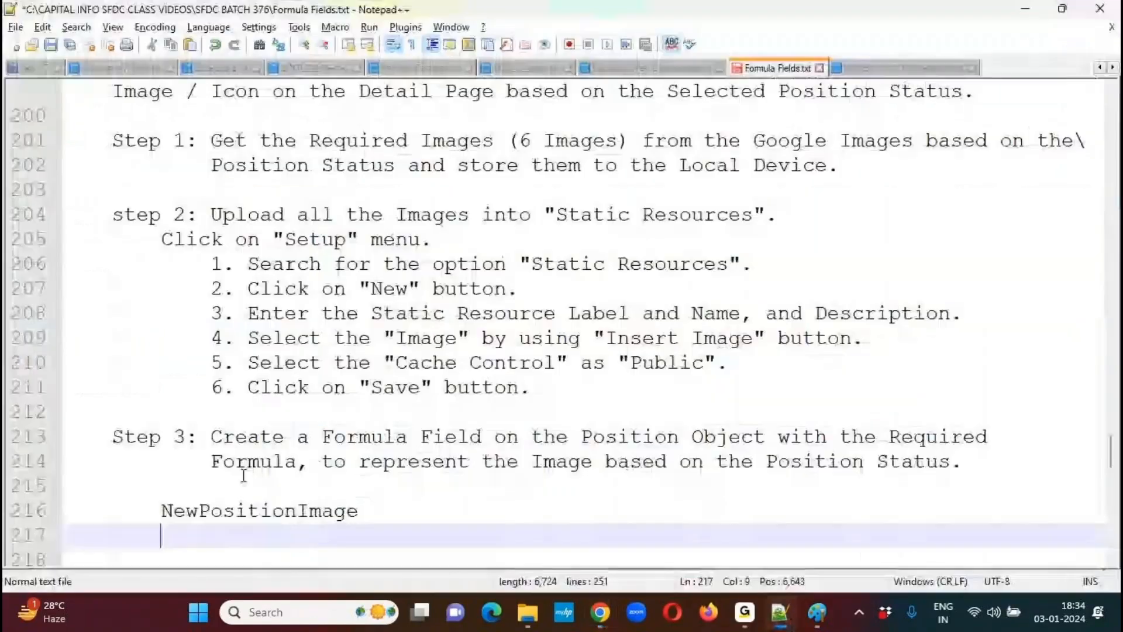
key("ctrl+v")
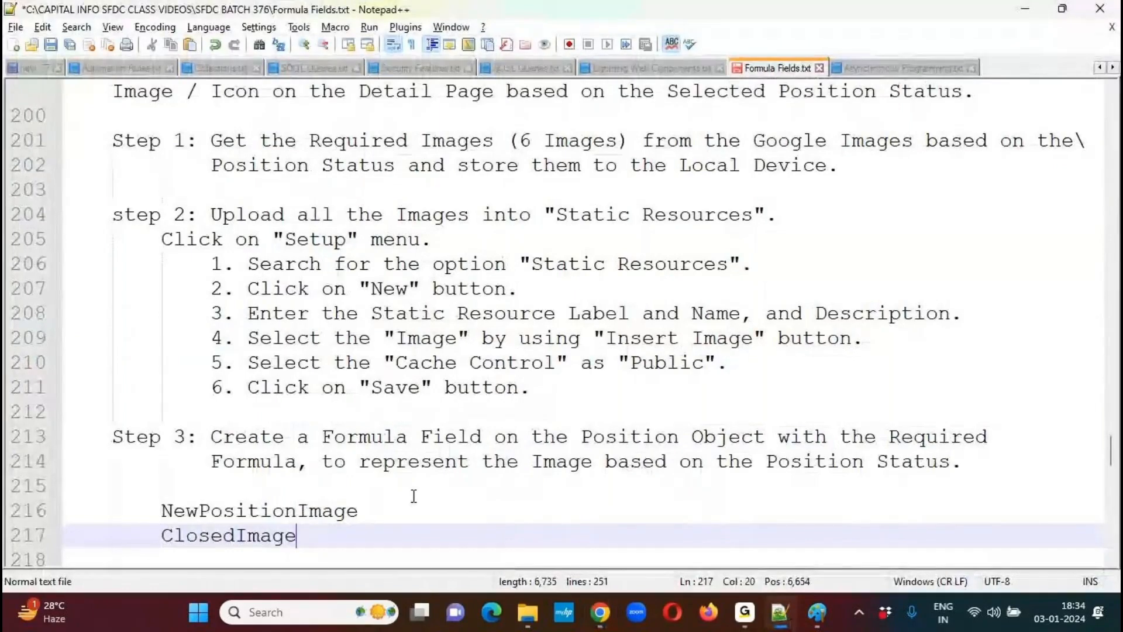
Copy the resource name OnHoldImage from the Salesforce list onto its own line below ClosedImage in the Notepad++ notes
key("alt+Tab")
left_click_drag(446, 443, 374, 451)
key("ctrl+c")
key("alt+Tab")
key("ctrl+v")
key("Return")
Copy the resource name RecruitedImage from the Salesforce list into the Notepad++ notes, aligned directly below OnHoldImage
key("alt+Tab")
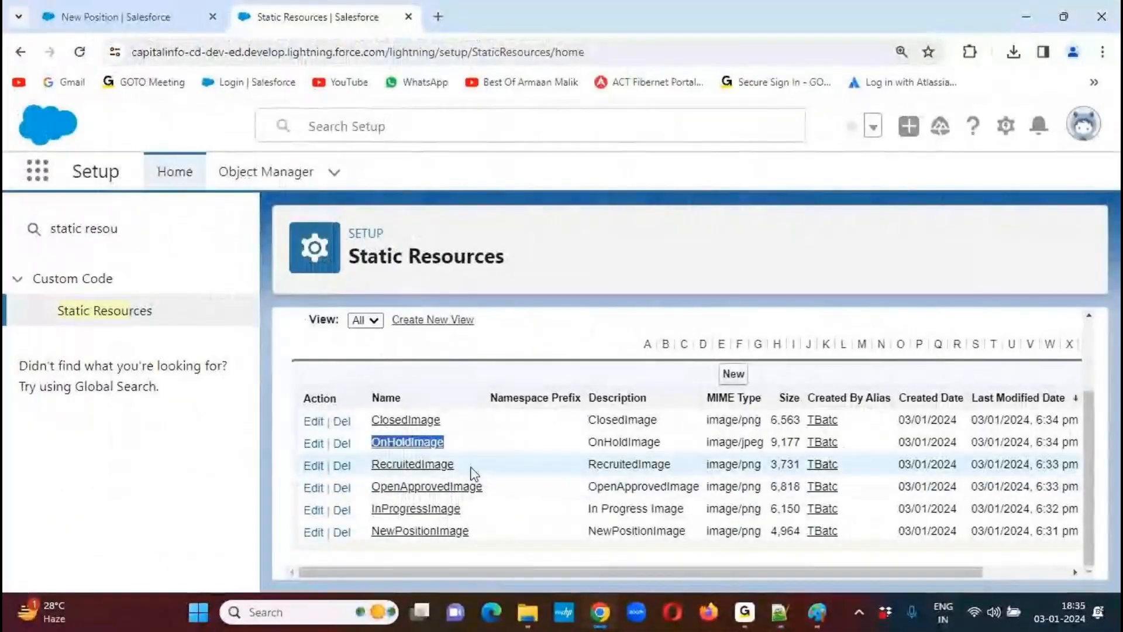
left_click_drag(462, 466, 369, 465)
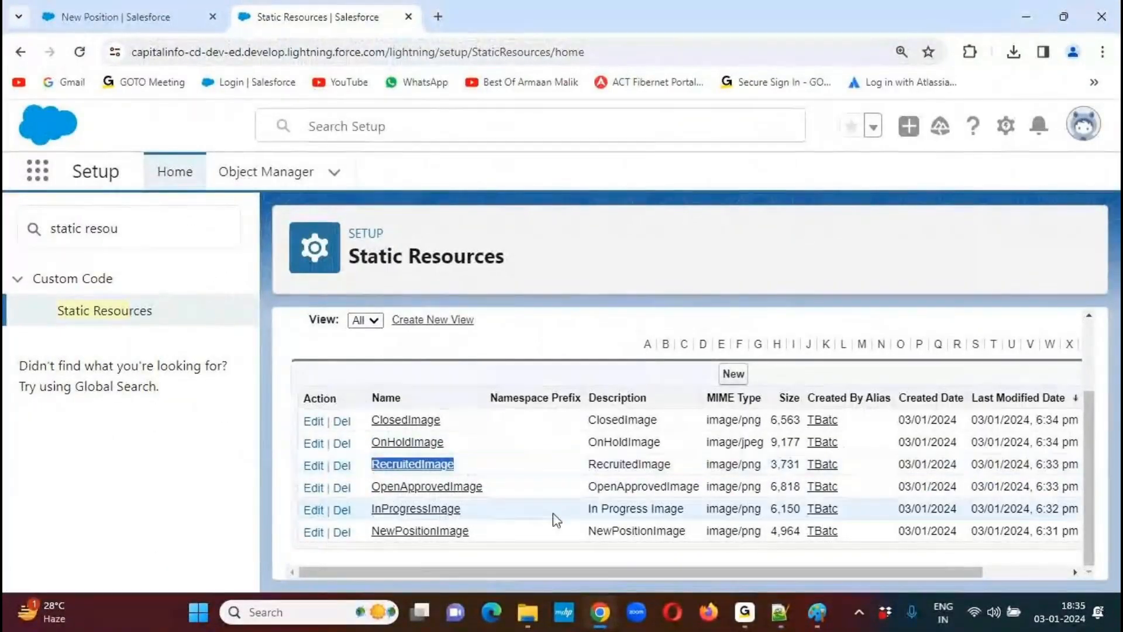
key("ctrl+c")
key("alt+Tab")
key("Tab")
key("ctrl+v")
key("Home")
key("BackSpace")
Copy the resource name OpenApprovedImage from the Salesforce list onto a new line below RecruitedImage in the Notepad++ notes
key("alt+Tab")
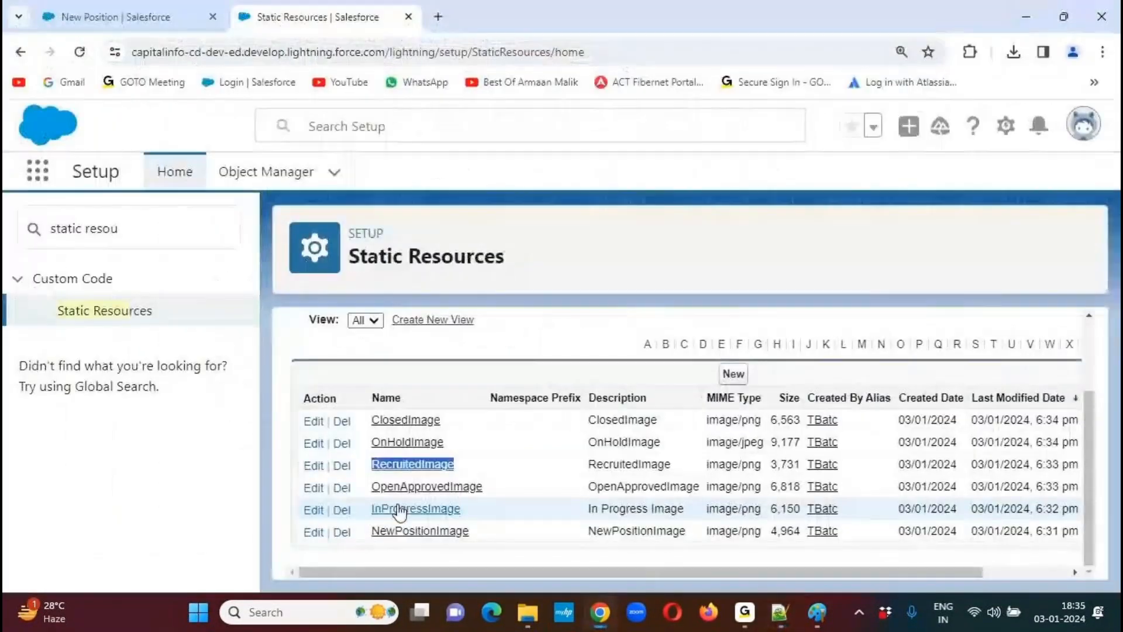
left_click_drag(485, 487, 370, 486)
key("ctrl+c")
key("alt+Tab")
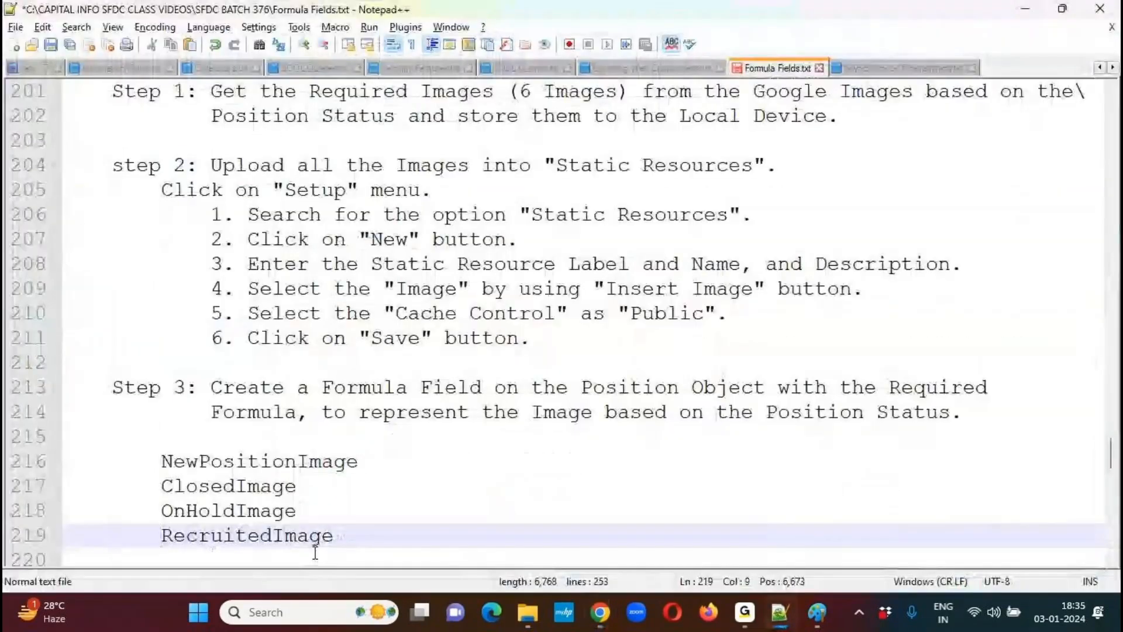
key("Return")
key("ctrl+v")
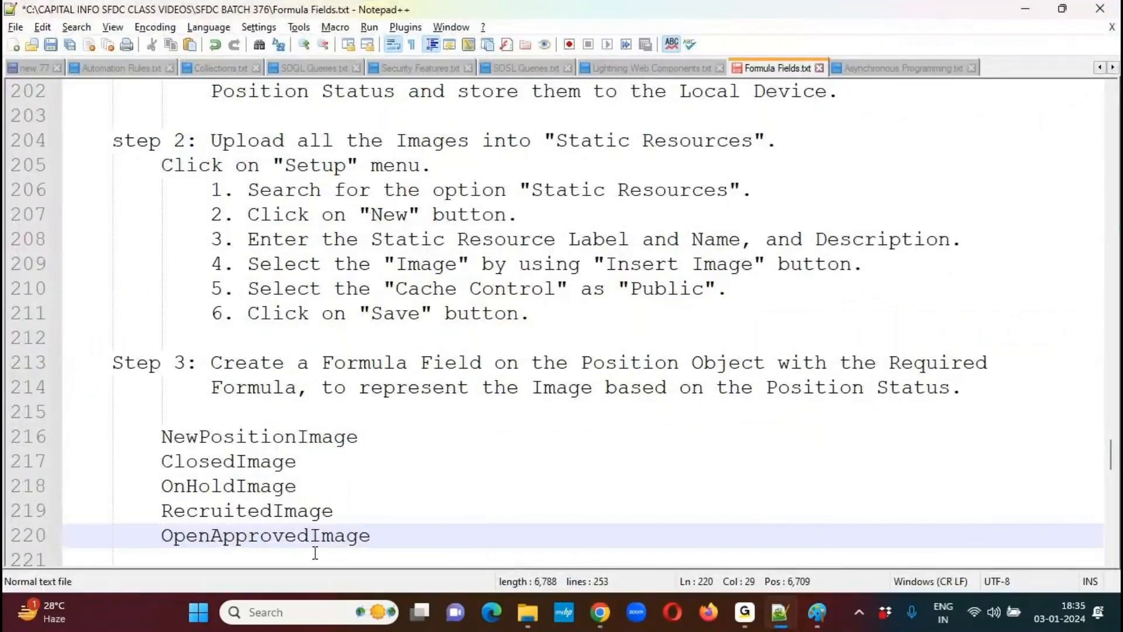
Copy the resource name InProgressImage from the Salesforce list onto a new line below OpenApprovedImage in the Notepad++ notes
key("Return")
key("alt+Tab")
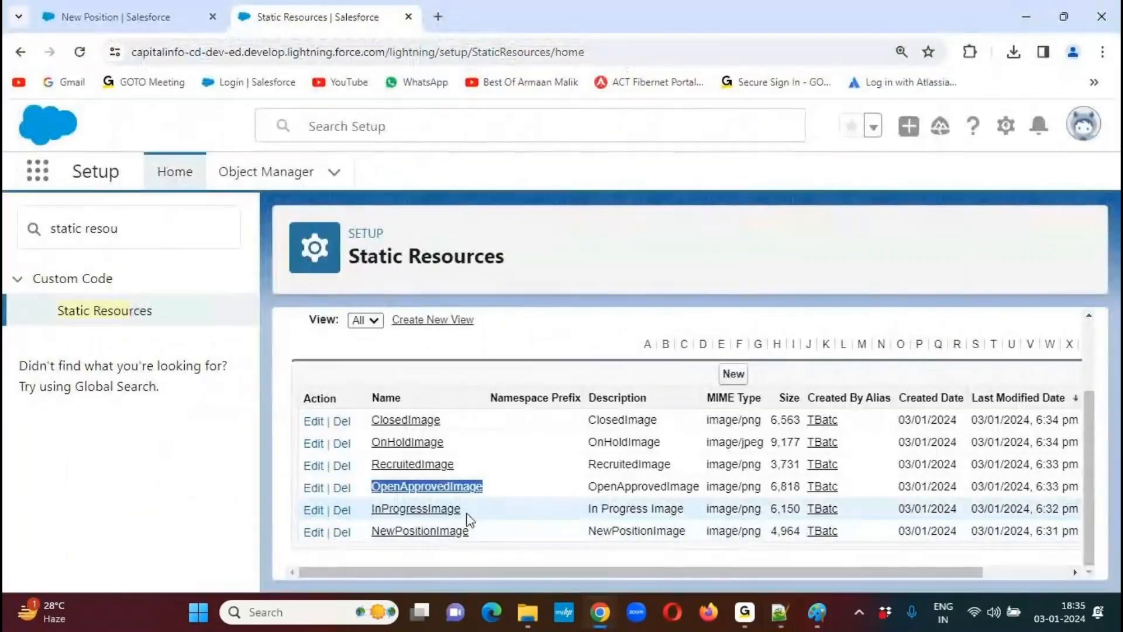
double_click(465, 514)
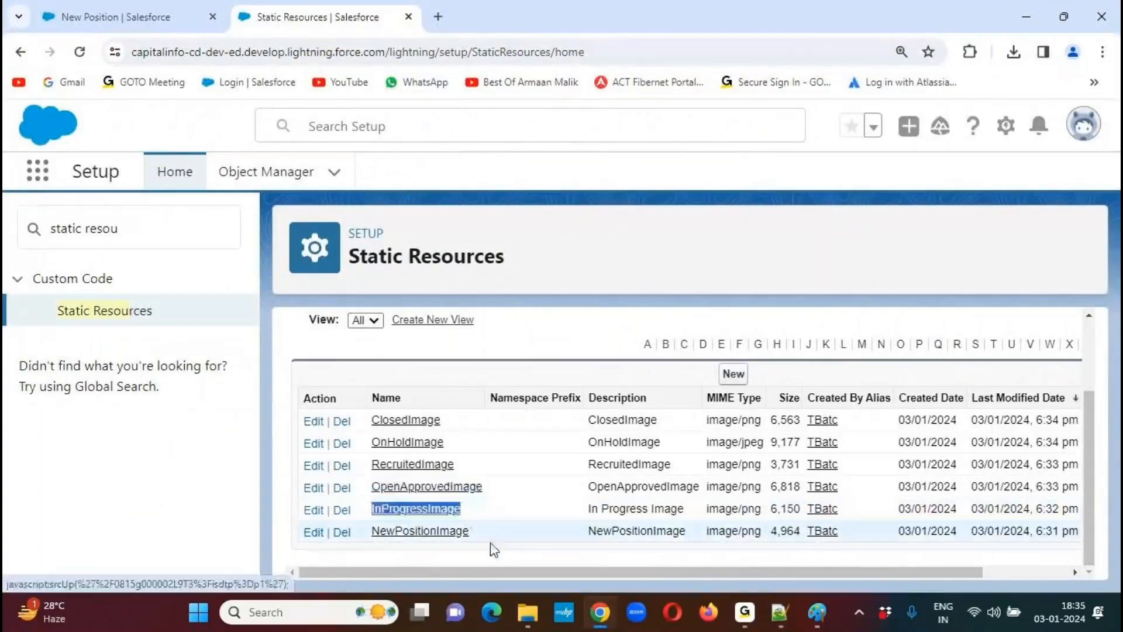
key("ctrl+c")
key("alt+Tab")
key("ctrl+v")
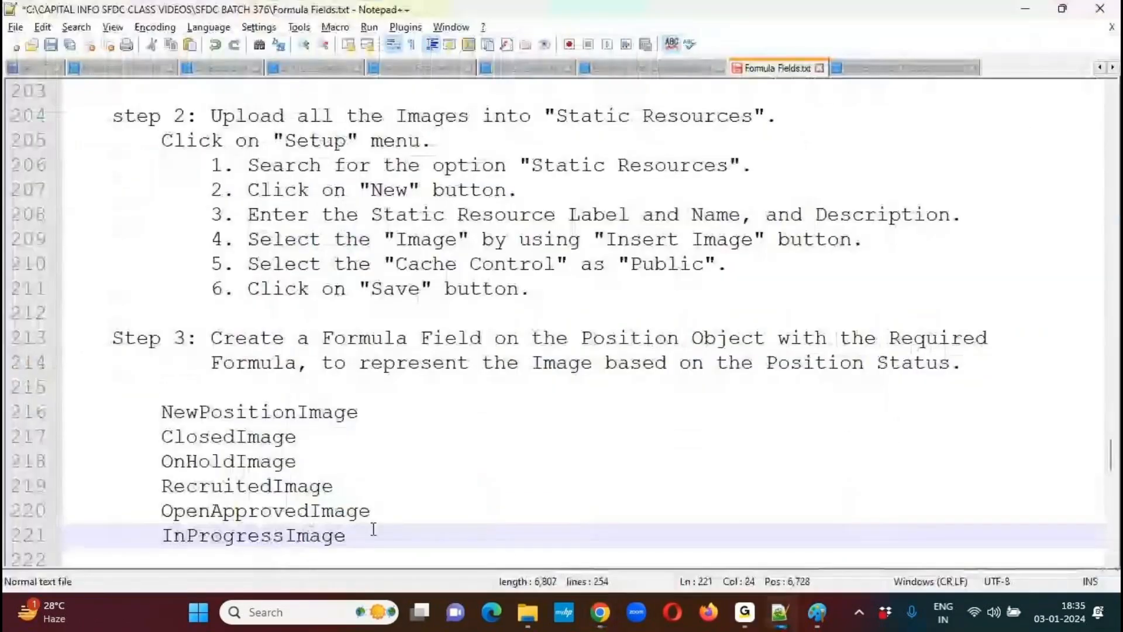
Indent all six image resource names under Step 3 by one more level
left_click(163, 411)
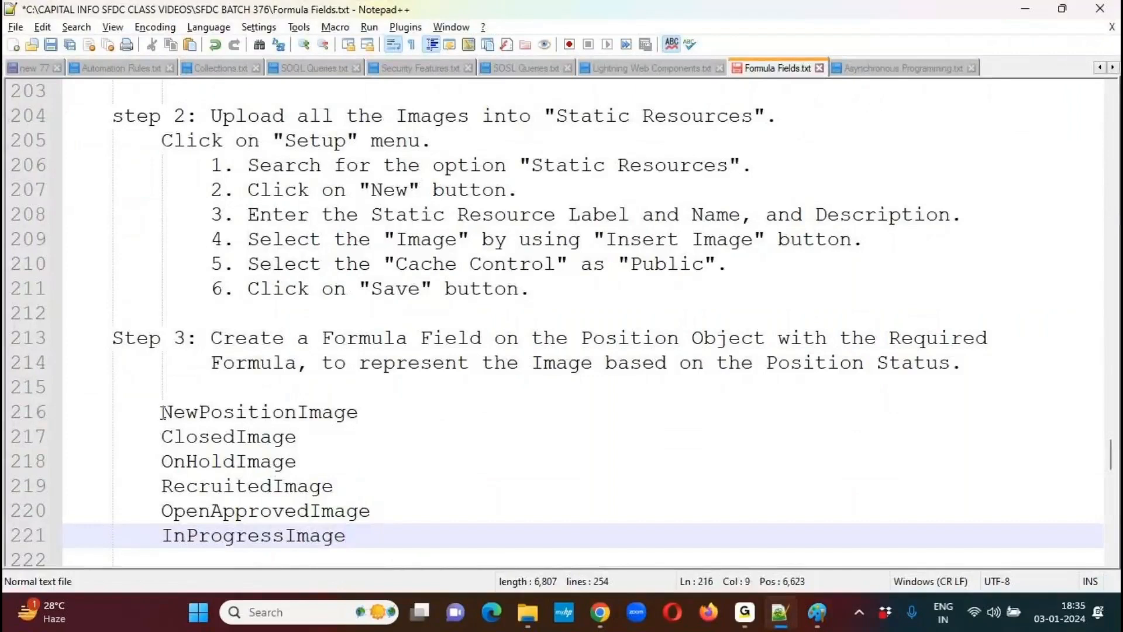
left_click_drag(163, 411, 156, 534)
key("Tab")
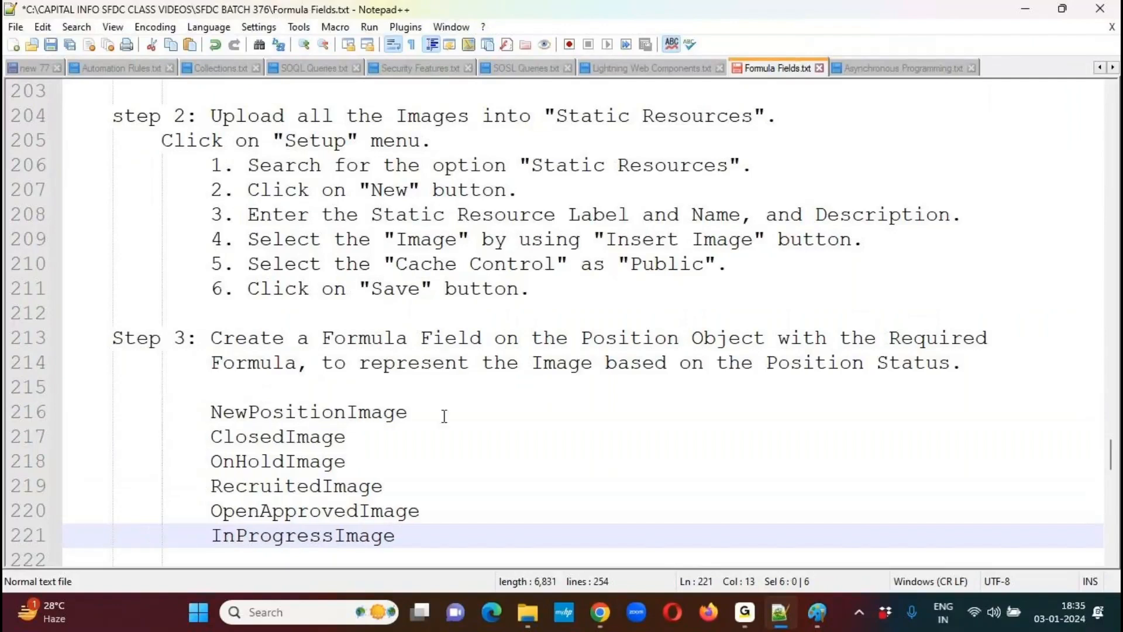
Add an aligned column reading "----> /resource/" after all six image names using column editing
left_click(494, 419)
key("Tab")
key("Tab")
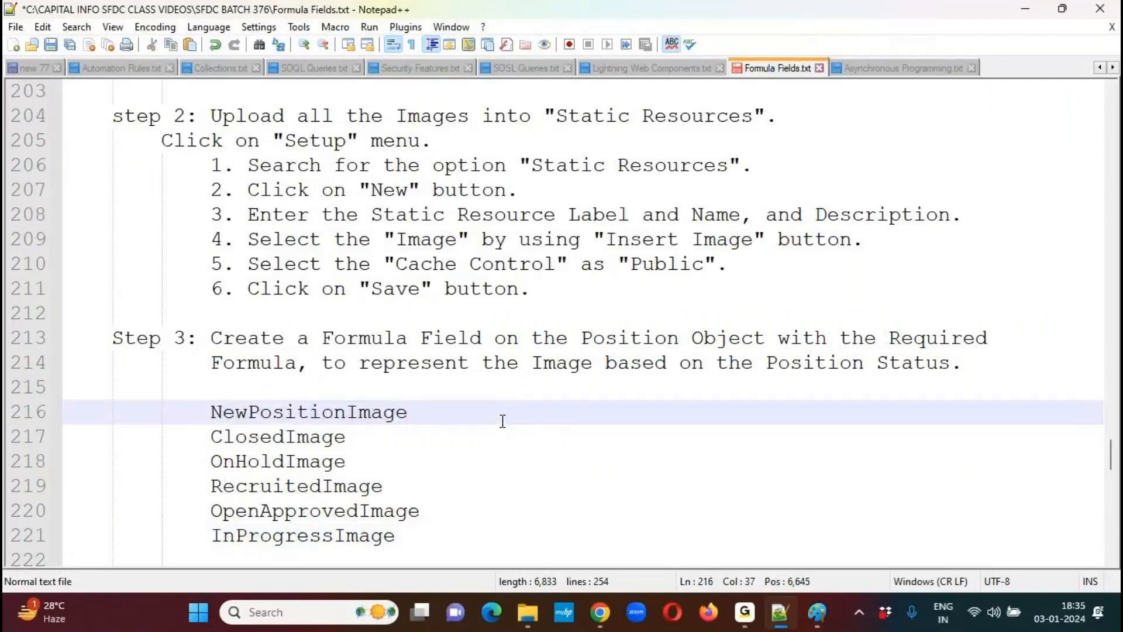
left_click_drag(506, 411, 544, 529)
type("----> /")
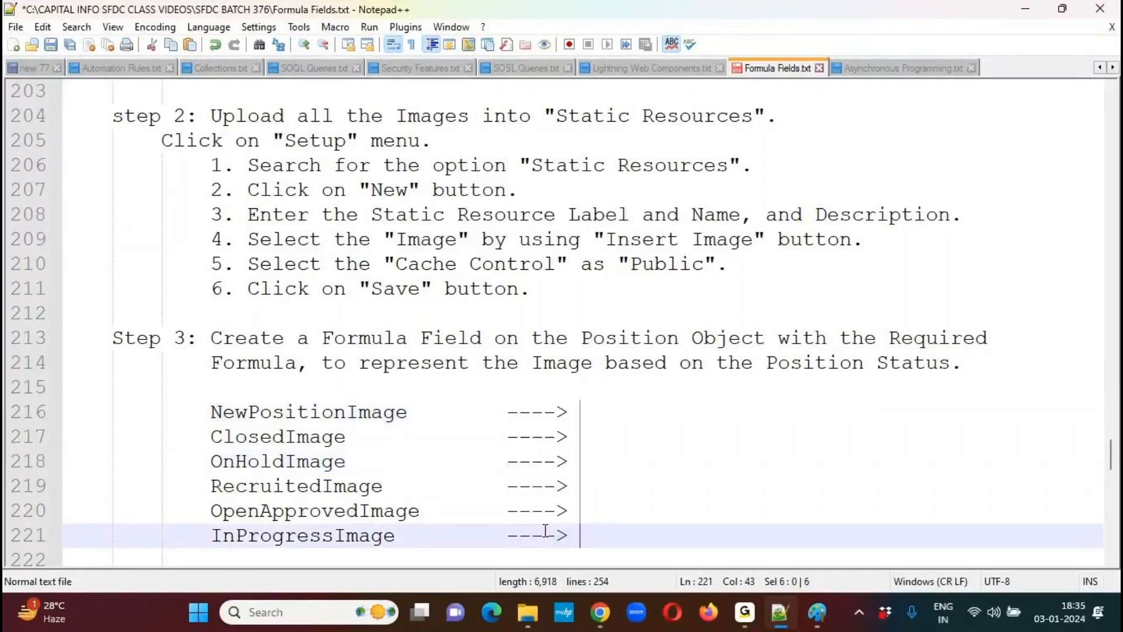
type("resource")
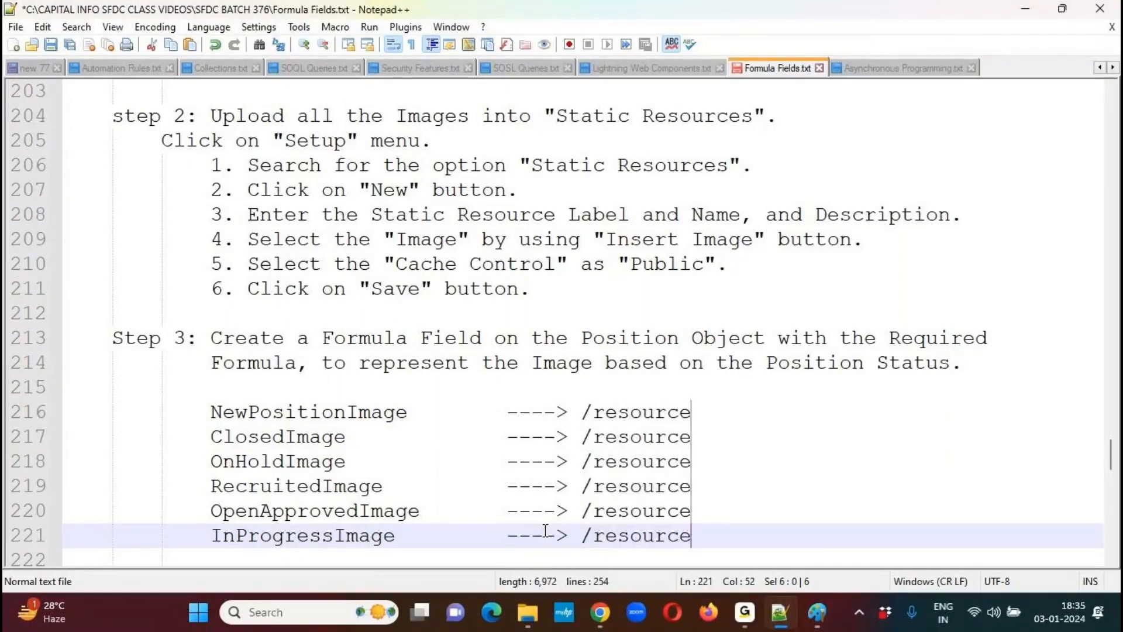
type("/")
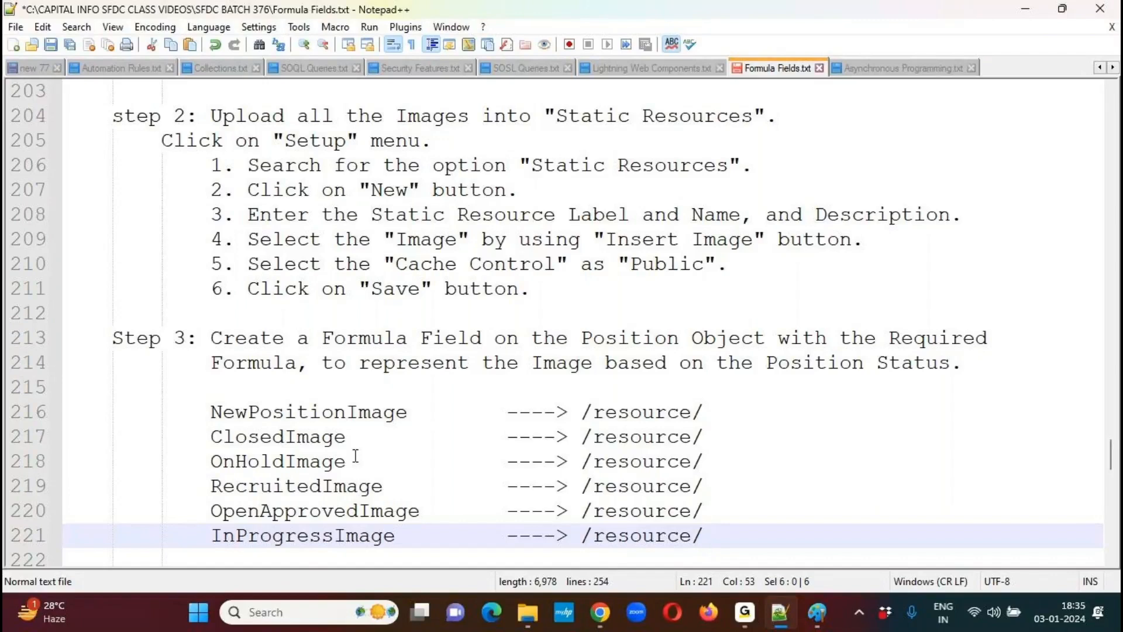
Copy the column of six image names and paste it after the /resource/ prefixes to complete each path
left_click(212, 409)
left_click_drag(213, 409, 423, 523)
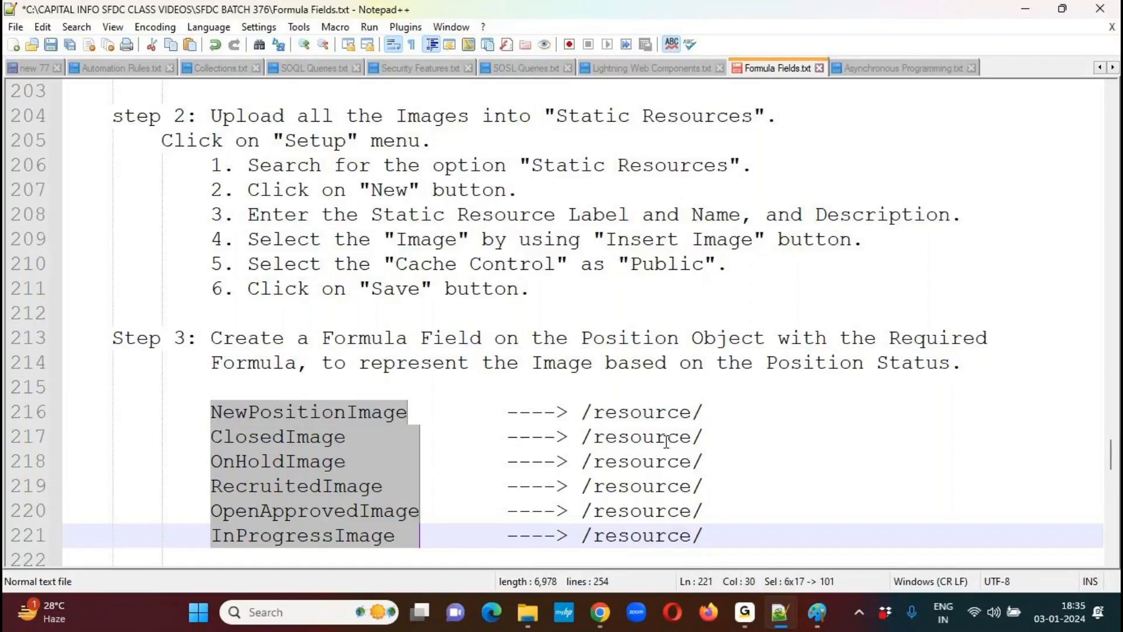
left_click(704, 410)
left_click_drag(705, 407, 710, 531)
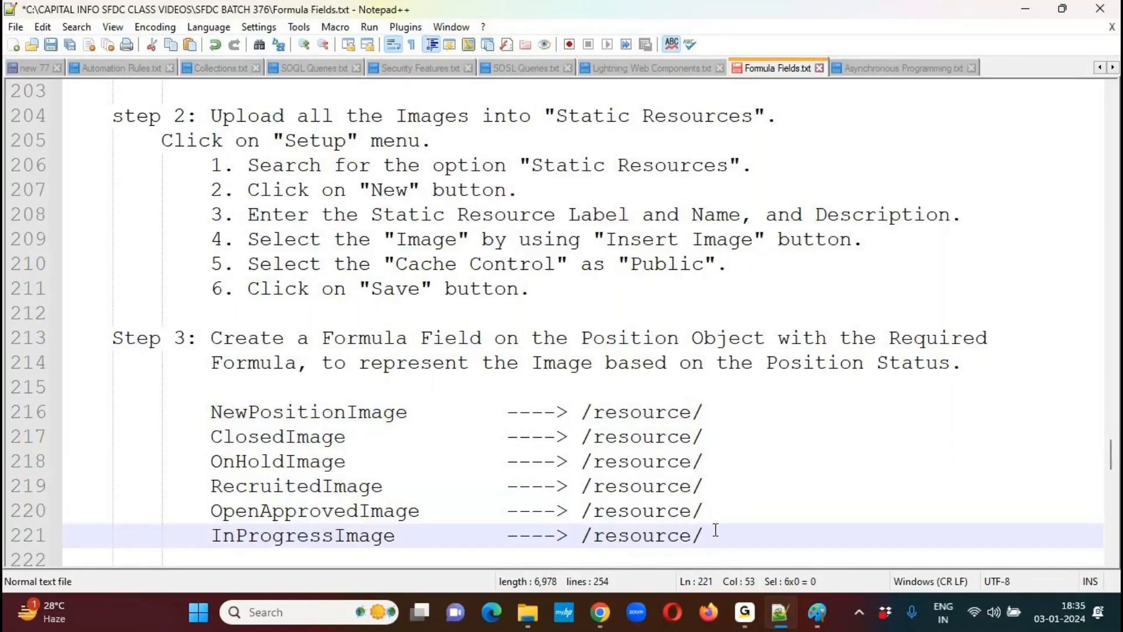
key("ctrl+v")
left_click(410, 515)
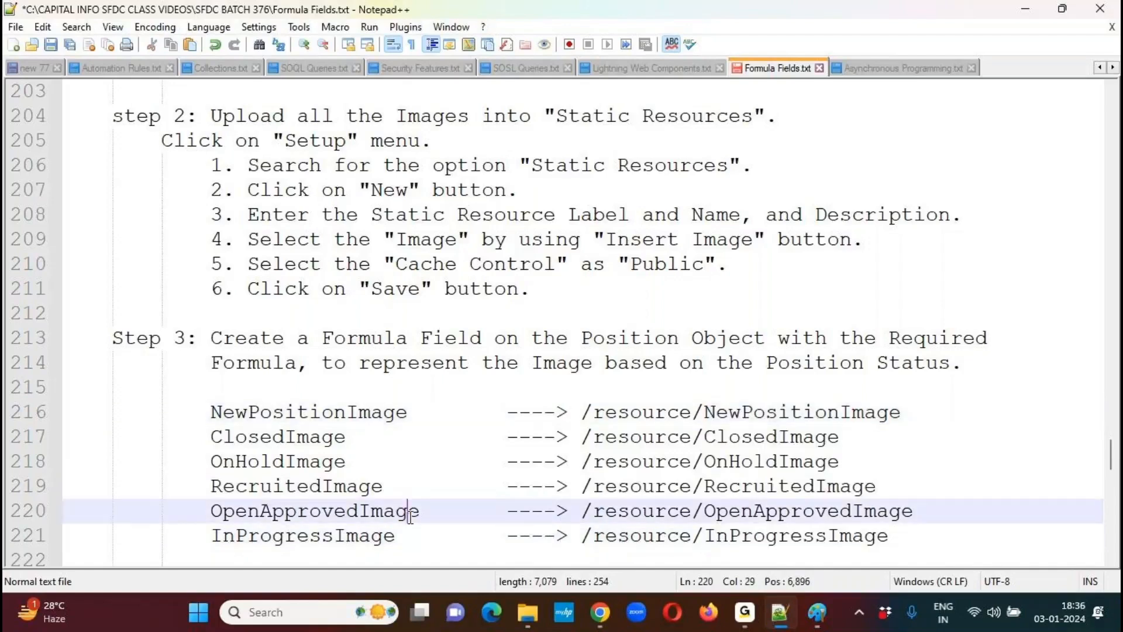
left_click(325, 414)
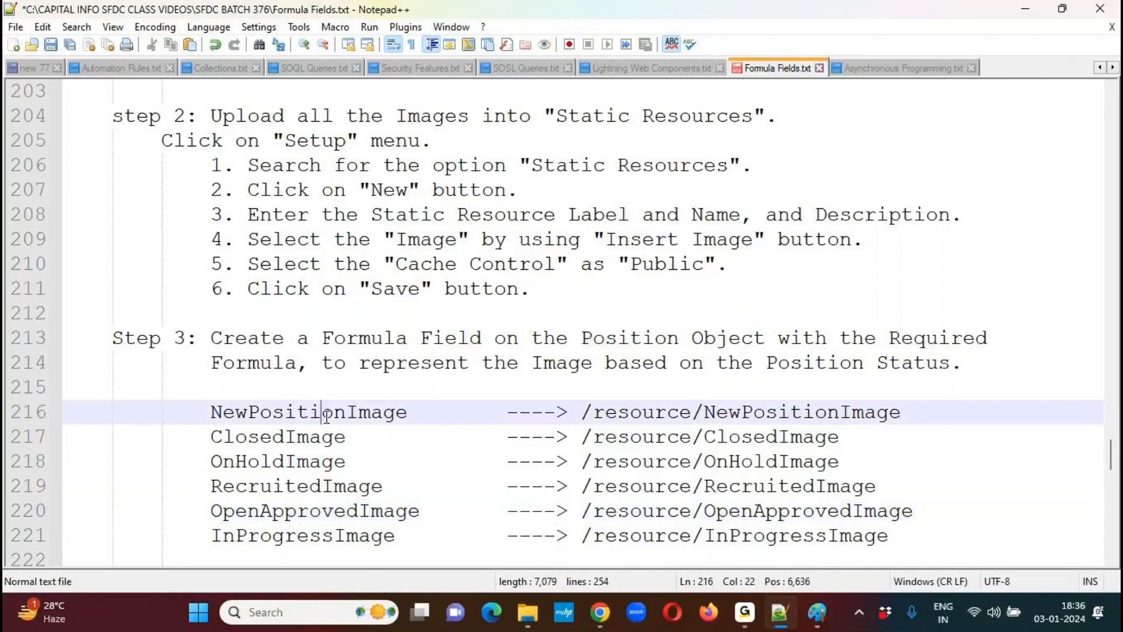
double_click(326, 414)
left_click_drag(582, 413, 914, 407)
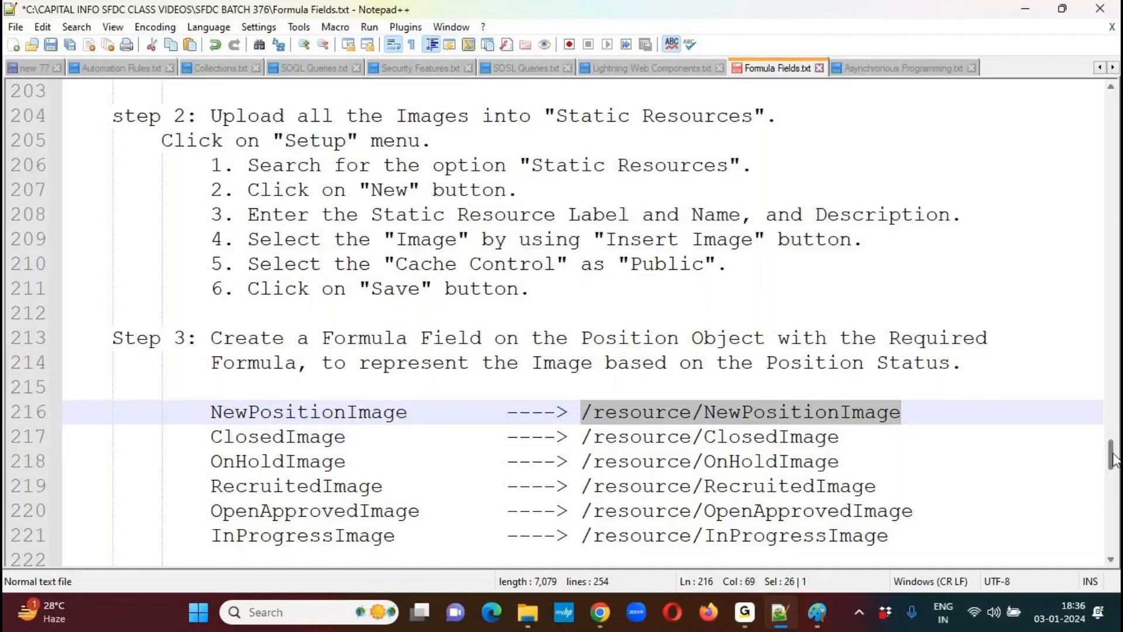
Write an Image() function skeleton on line 223 below the path list, with the closing parenthesis on its own line
left_click_drag(1115, 462, 1115, 480)
left_click(181, 320)
key("Tab")
key("Tab")
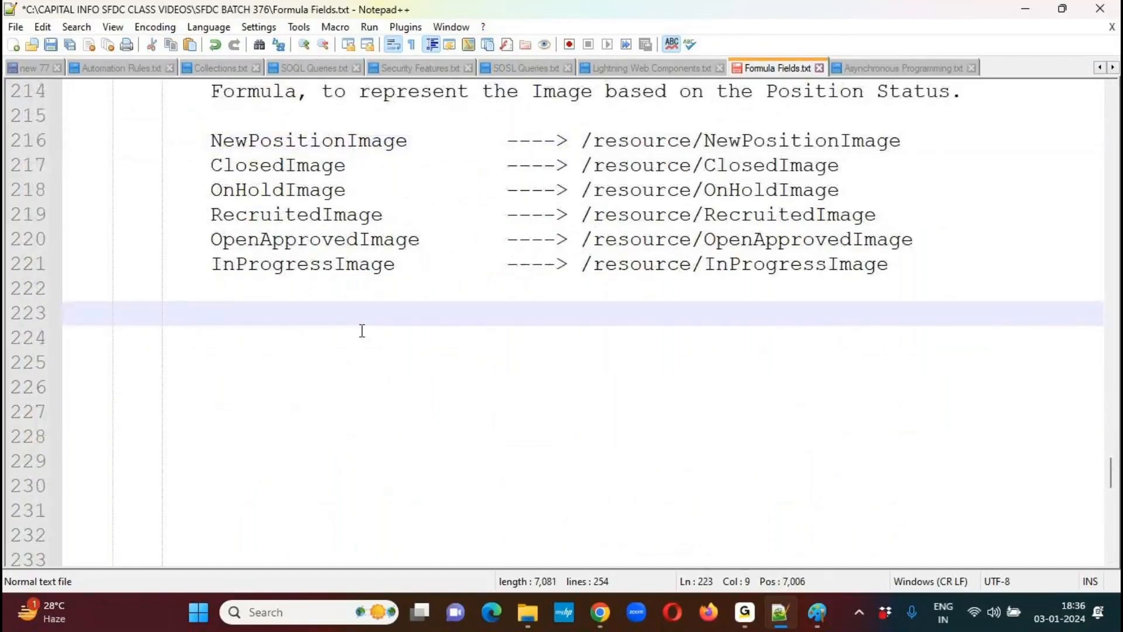
type("Image")
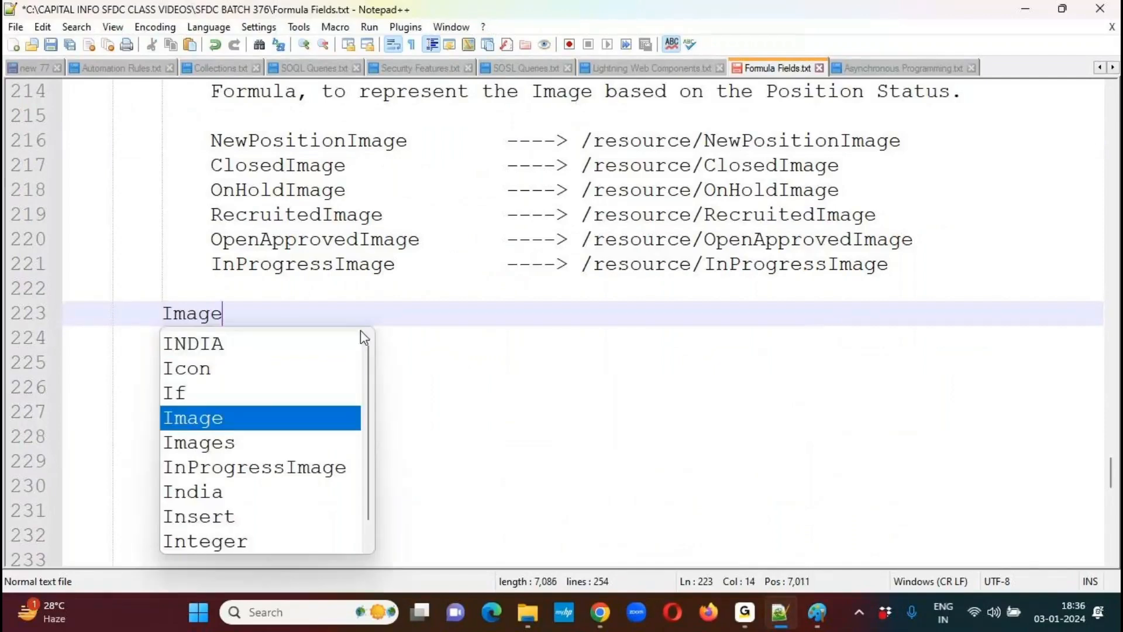
type("()")
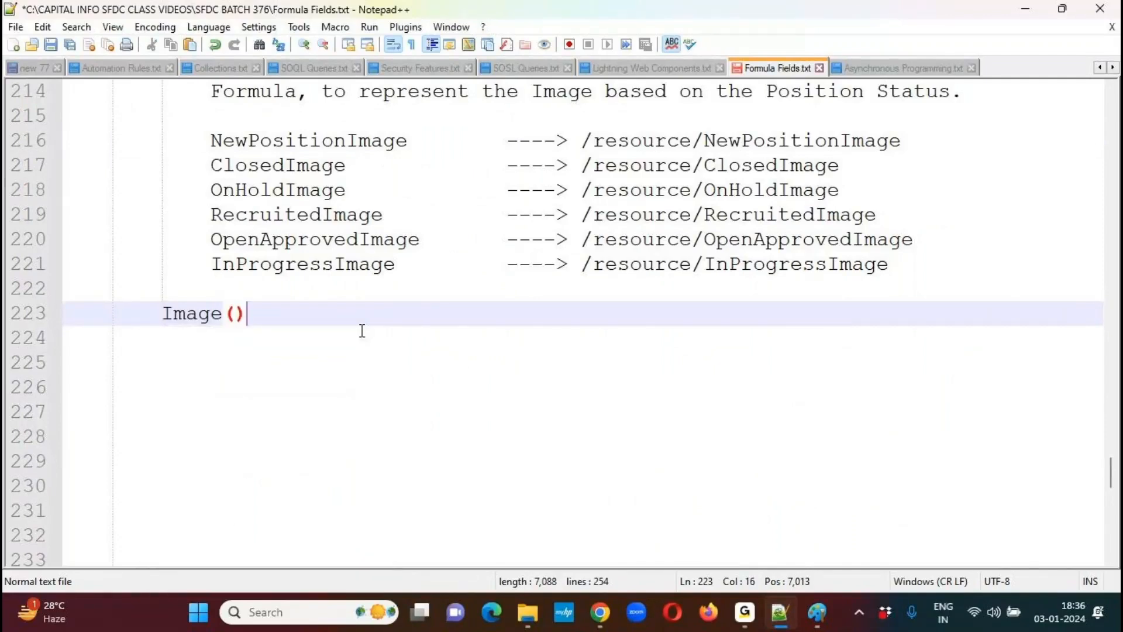
key("Left")
key("Return")
key("Tab")
key("Return")
key("Tab")
Add the placeholder arguments <Path Of the Image> and <Alternative Text>, each followed by a comma, on separate lines inside Image()
type("<Path Of the ")
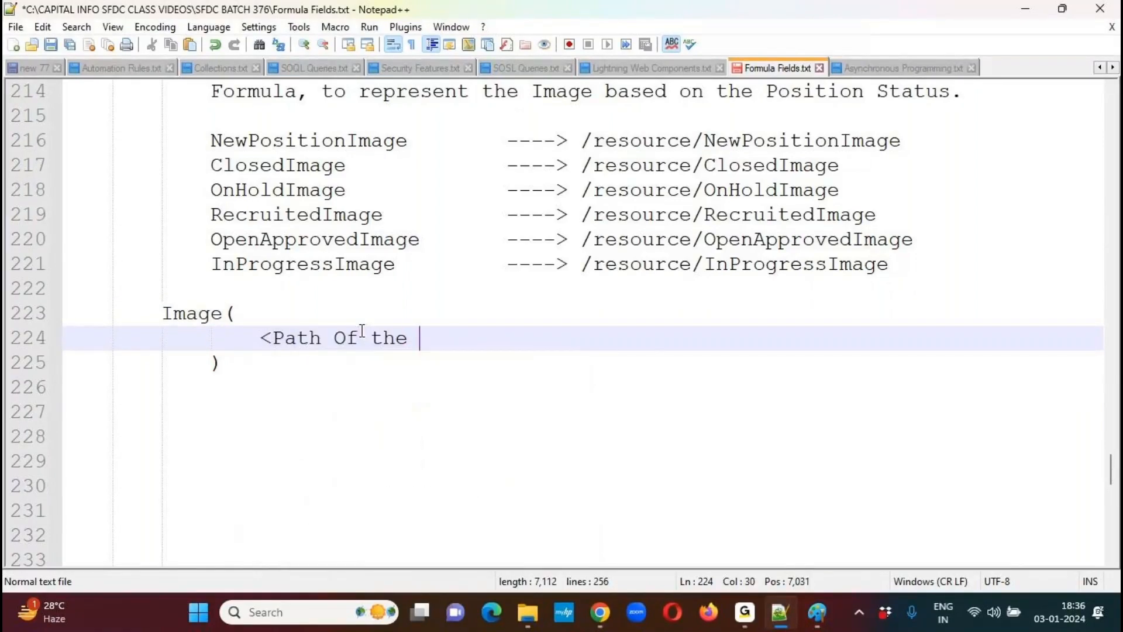
type("Image>,")
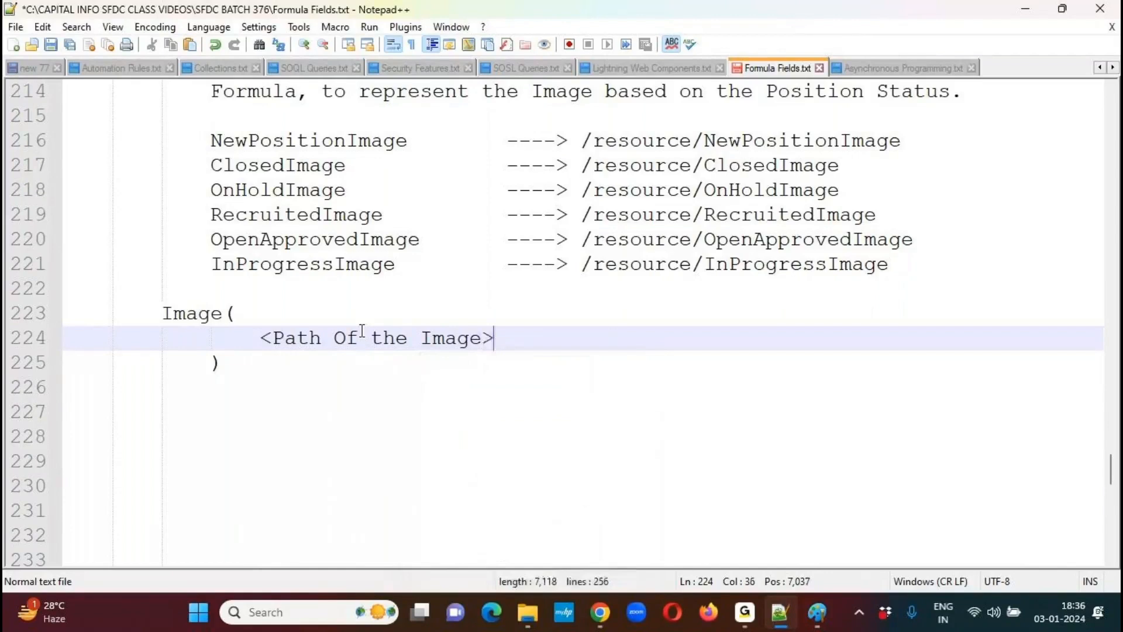
key("Return")
type("<Alet")
key("BackSpace")
key("BackSpace")
type("ternate")
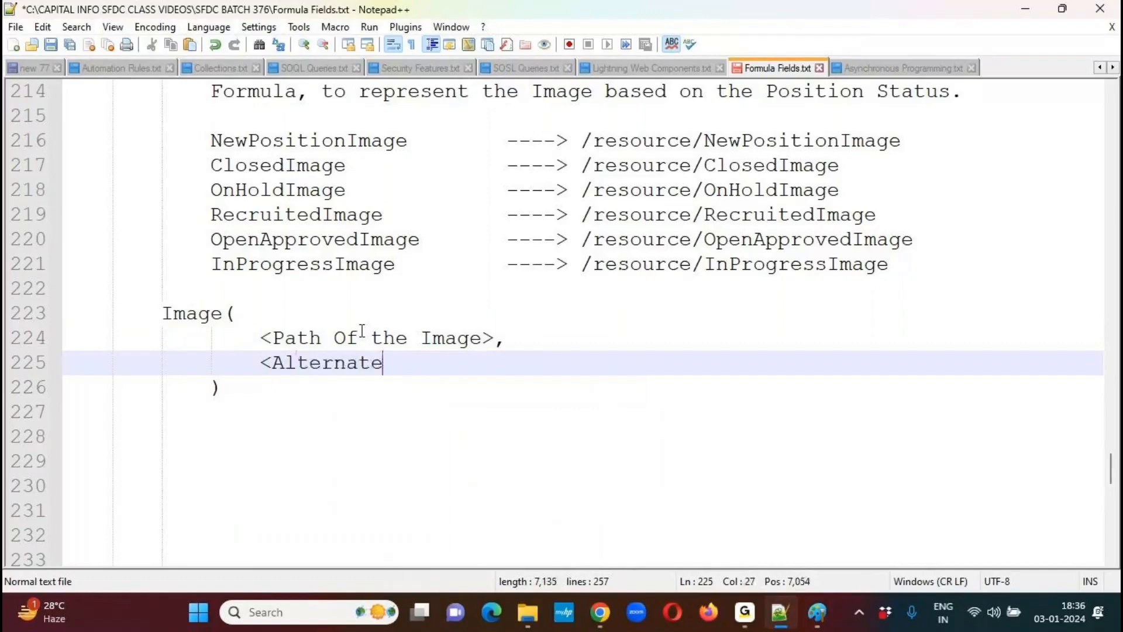
key("BackSpace")
type("ive Tex")
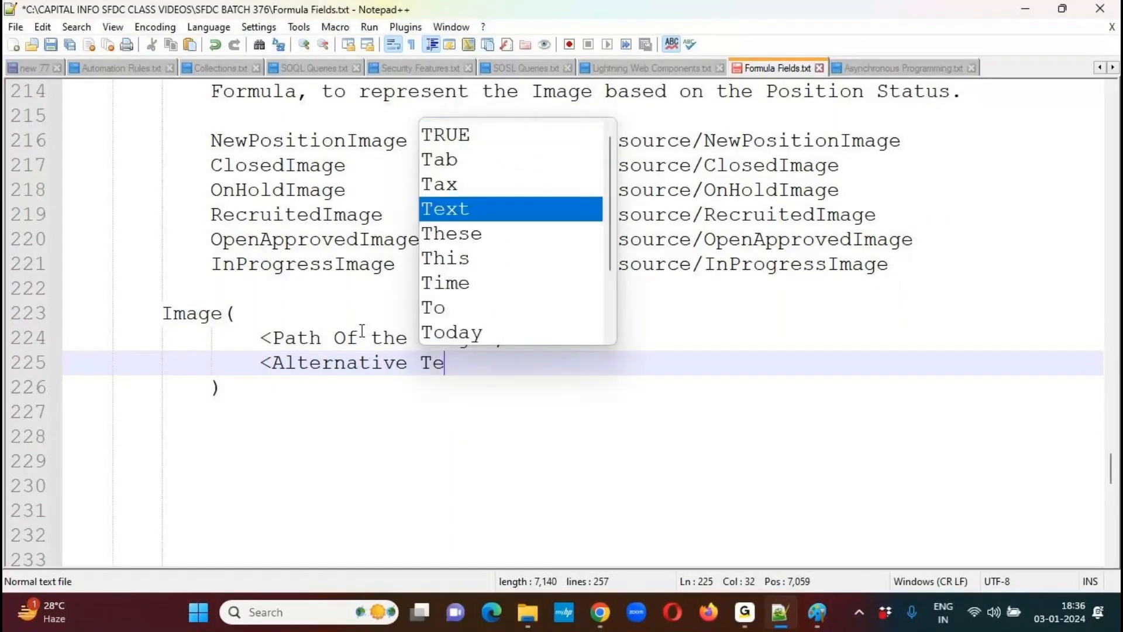
type("t>,")
Add the placeholders <Height> and <Width> as the last two arguments of Image(), each on its own line
key("Return")
type("<H")
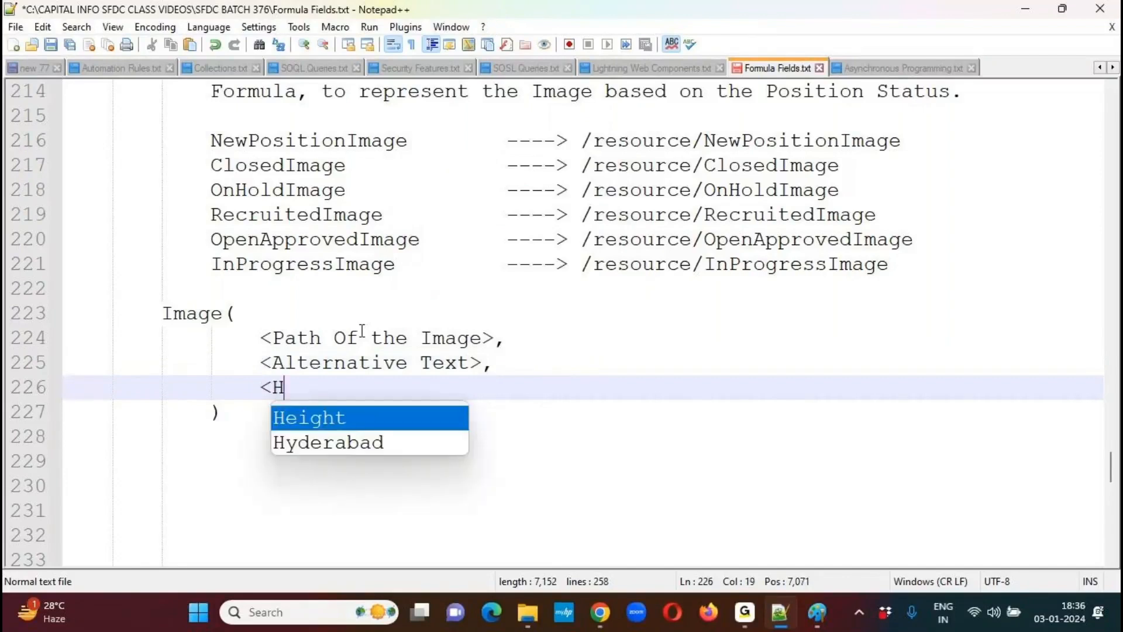
type("eight")
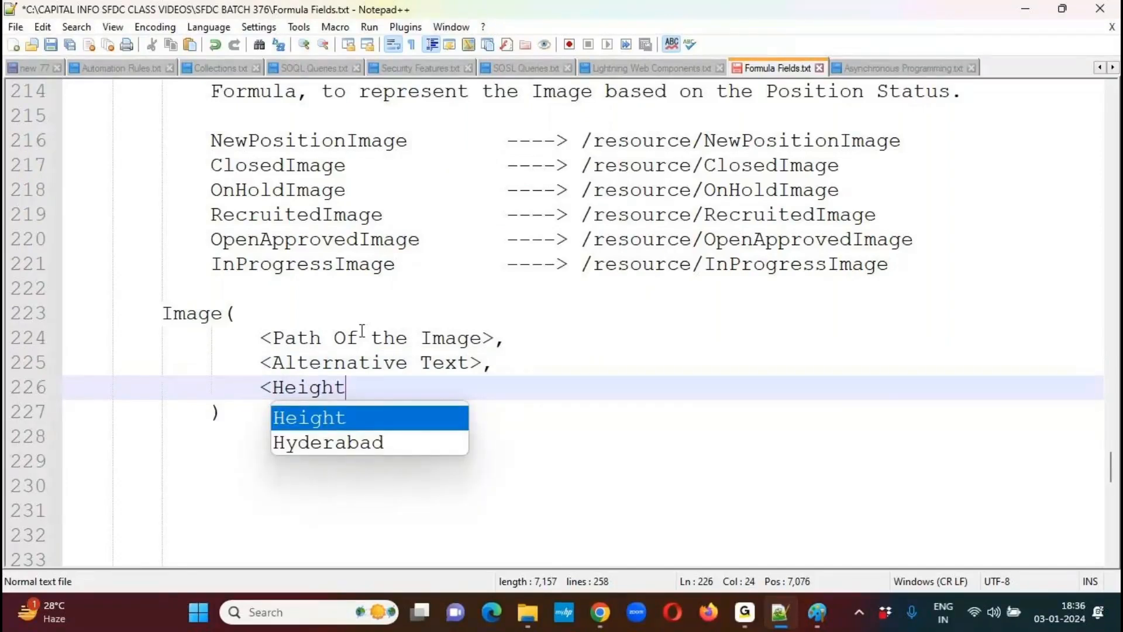
type(">,")
key("Return")
type("<Width")
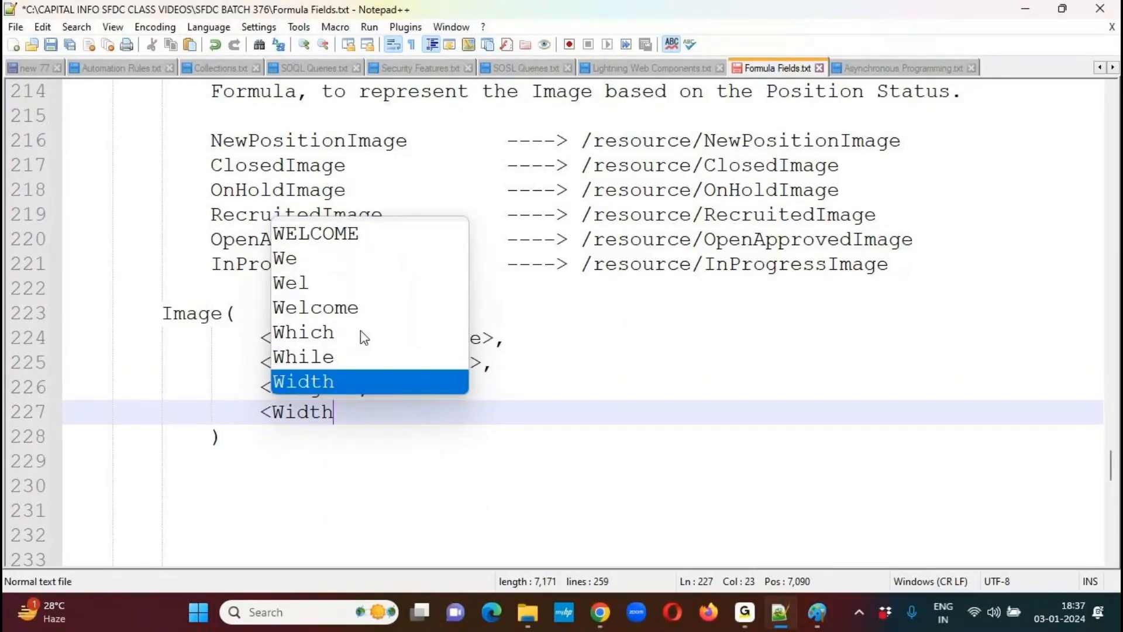
type(">")
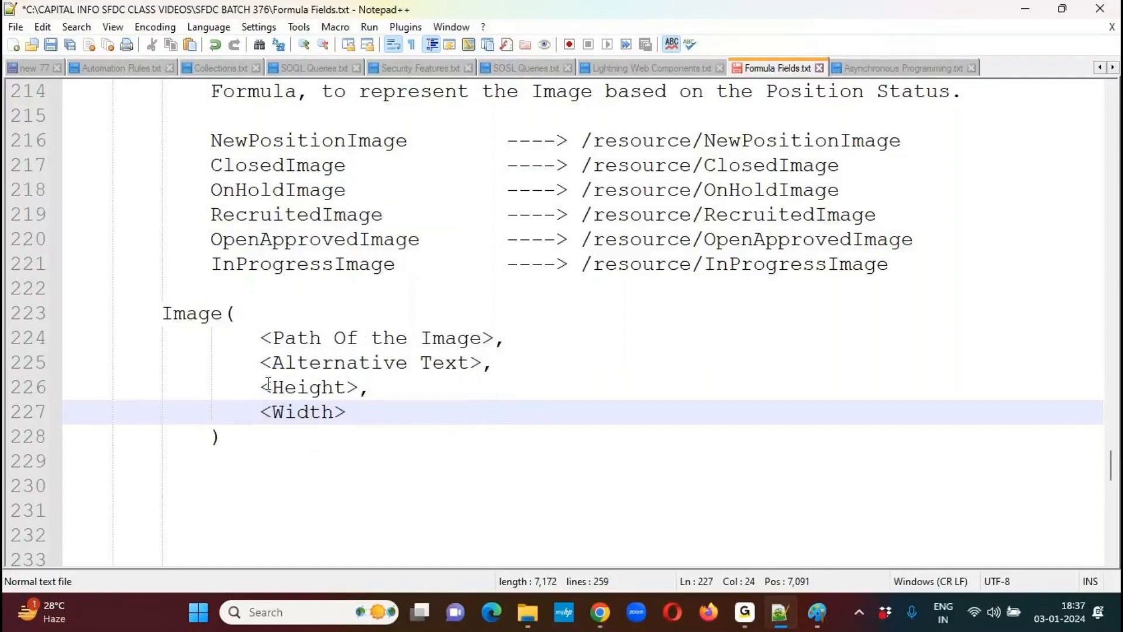
Replace both the <Height> and <Width> placeholders in the Image function with 150
left_click_drag(260, 387, 358, 389)
type("150,")
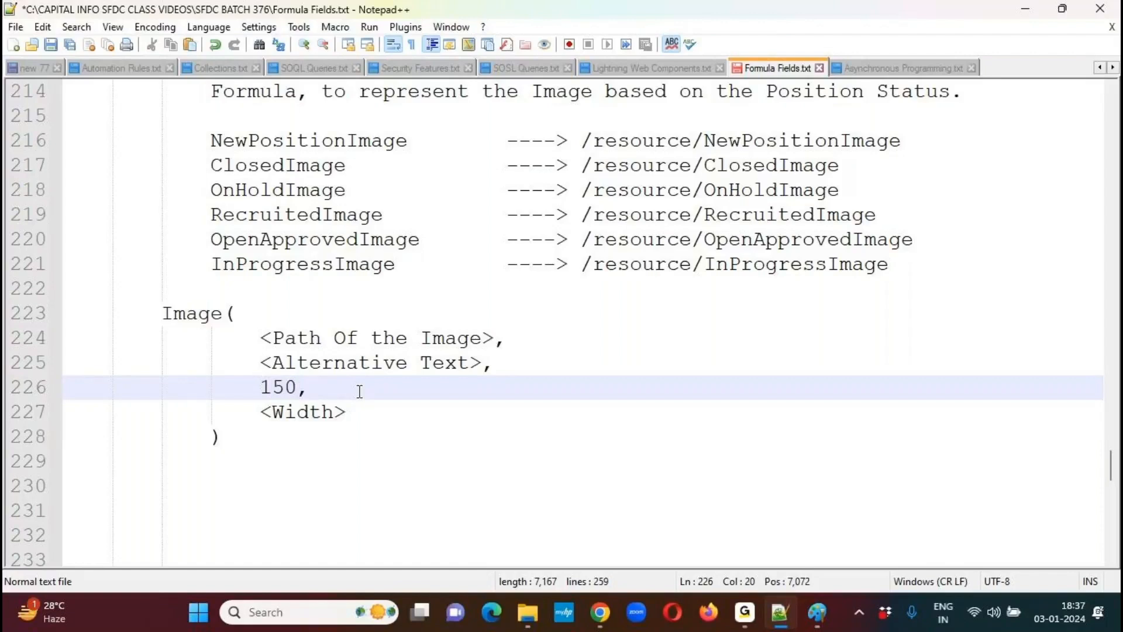
key("Down")
key("Home")
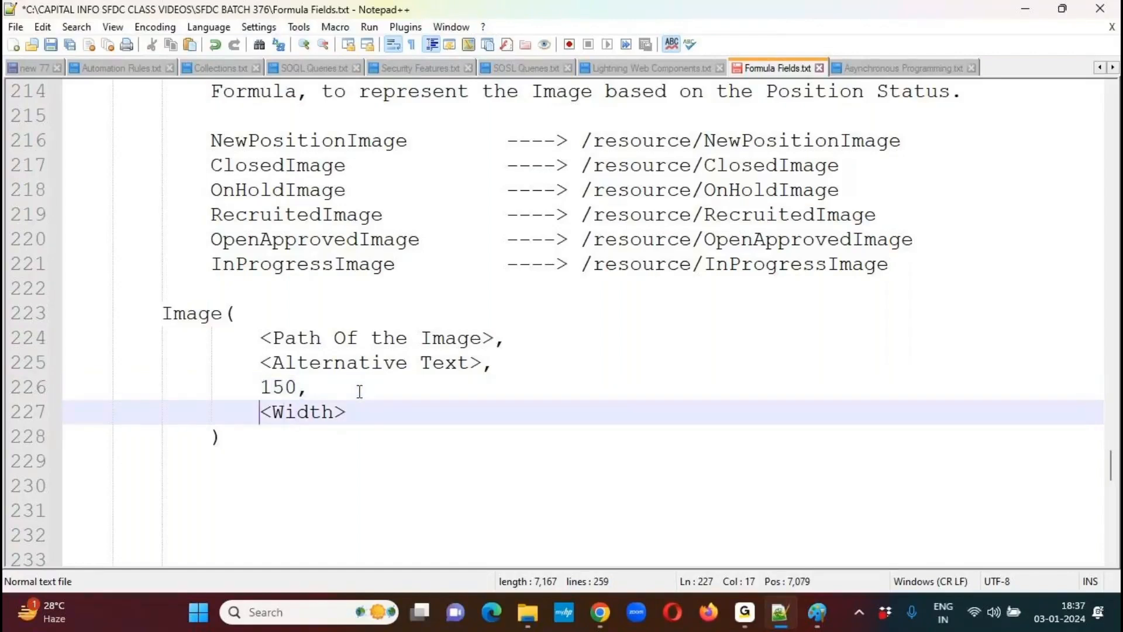
key("shift+Right")
key("shift+Right")
key("shift+Right")
key("shift+Right")
key("shift+Right")
key("shift+Right")
key("shift+Right")
type("150")
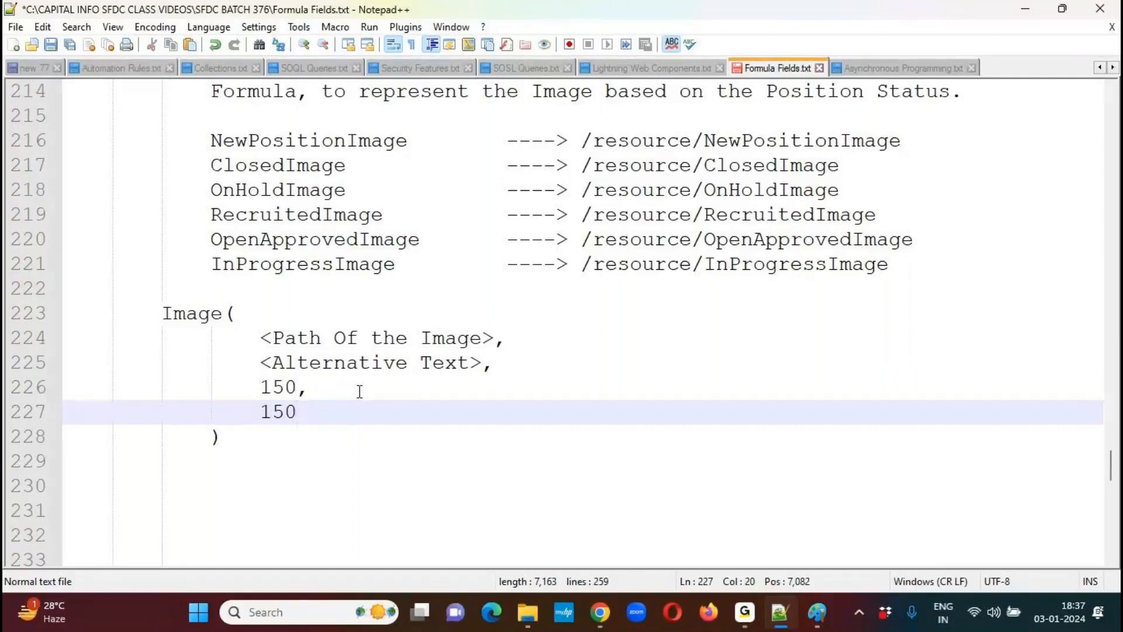
Replace the <Alternative Text> placeholder with the quoted text 'Position Status Icon'
left_click_drag(258, 363, 481, 363)
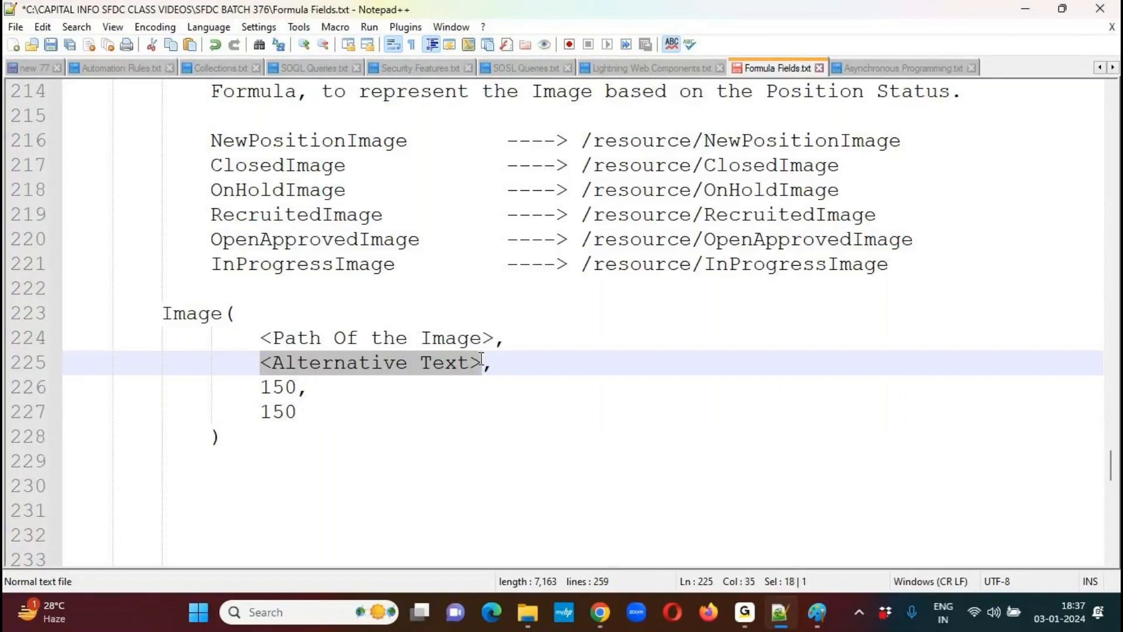
key("BackSpace")
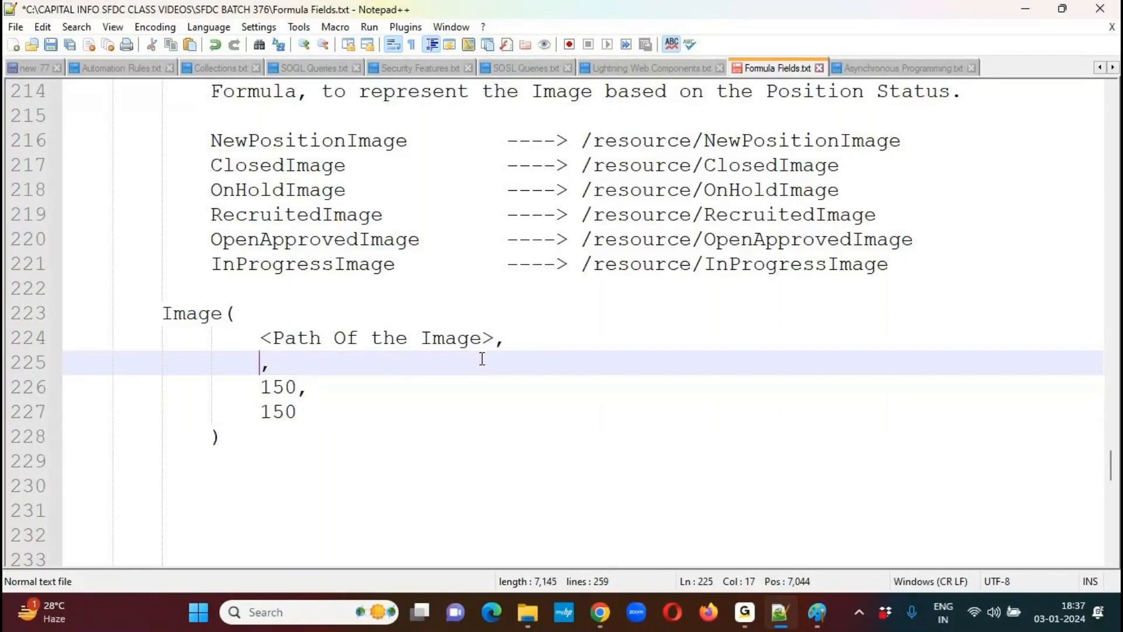
type("'Position ")
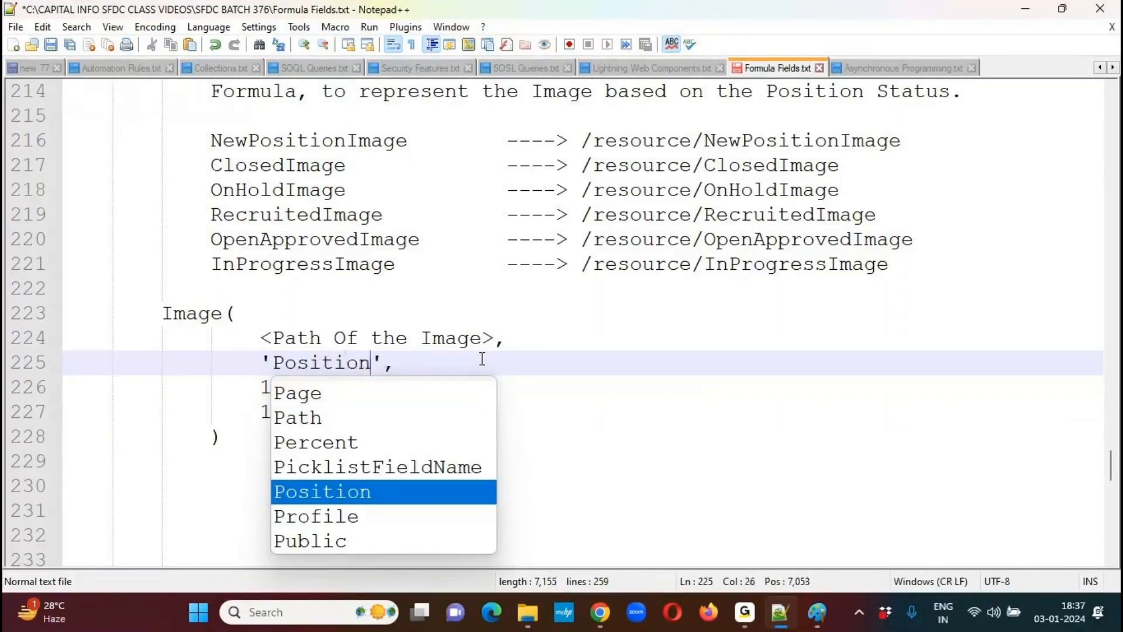
type("Status ")
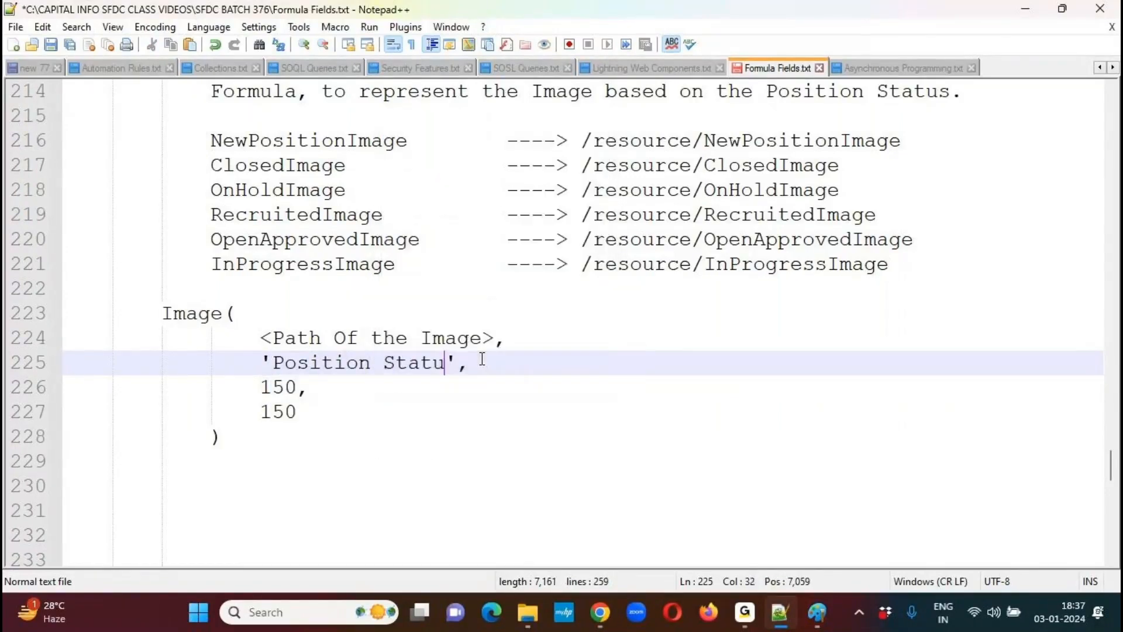
type("I")
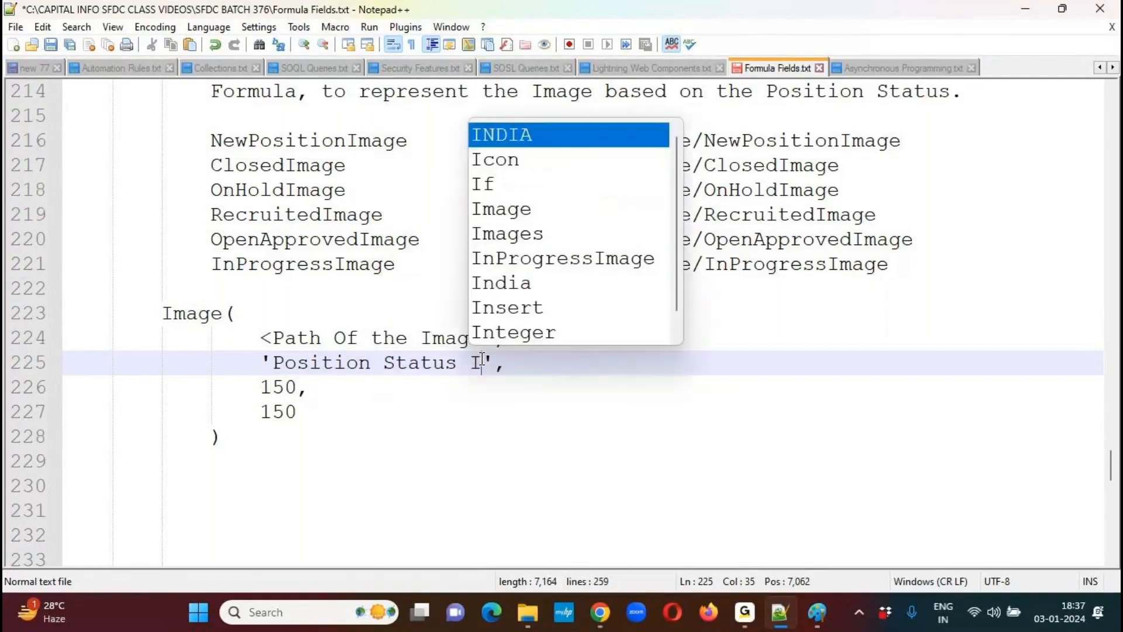
type("c")
key("Return")
key("Down")
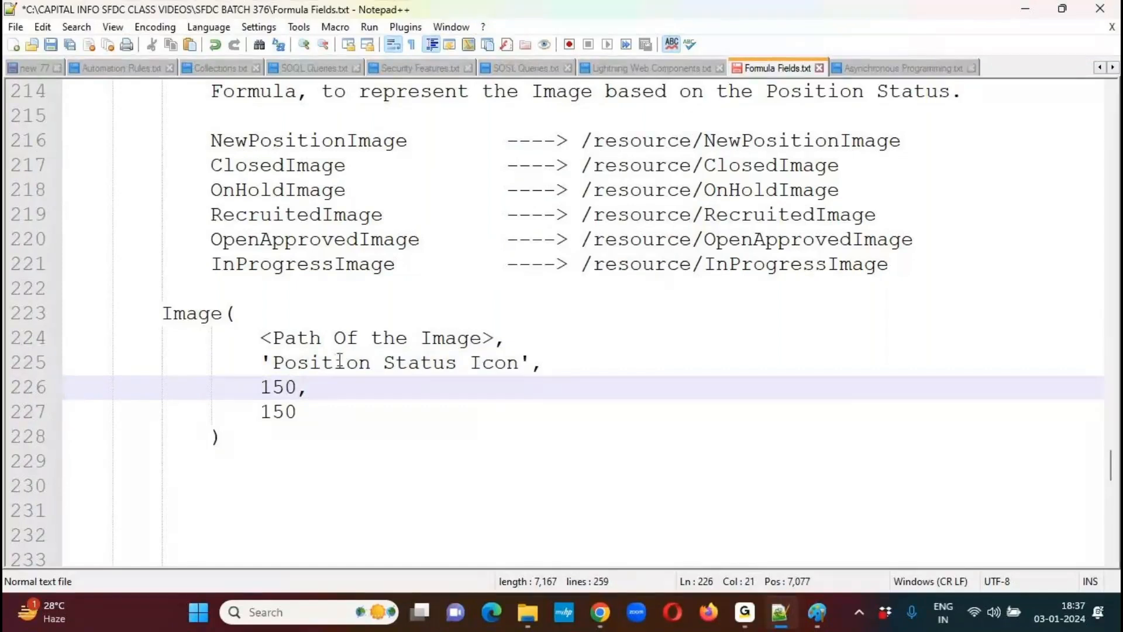
left_click_drag(268, 362, 539, 363)
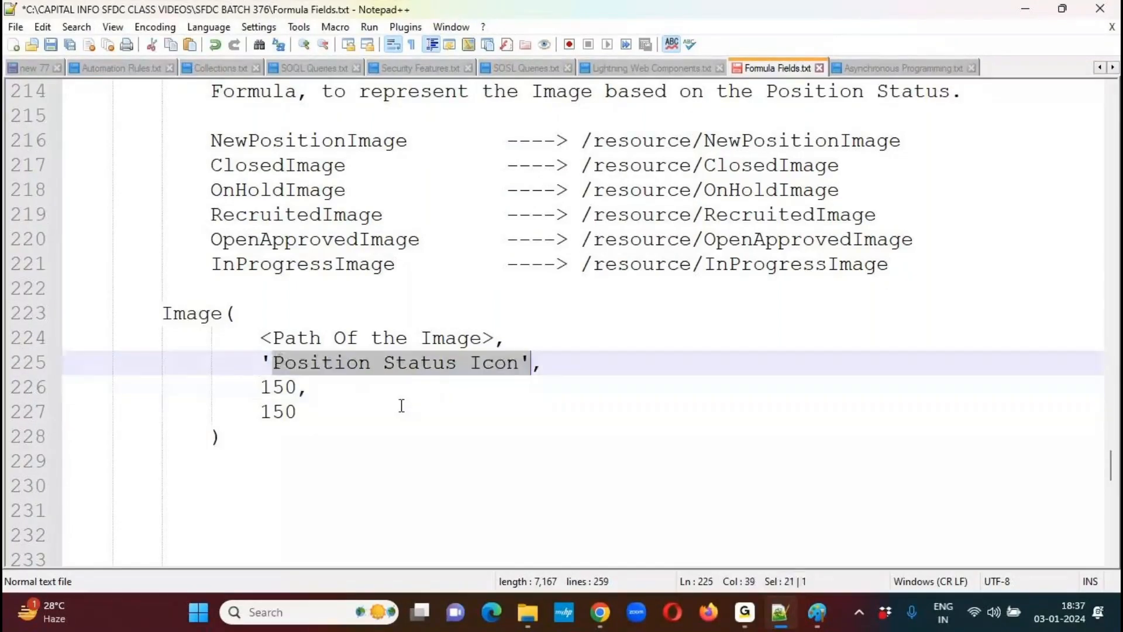
left_click(402, 404)
Replace the <Path Of the Image> placeholder with an empty Case() function, keeping the comma after it
left_click_drag(261, 338, 489, 340)
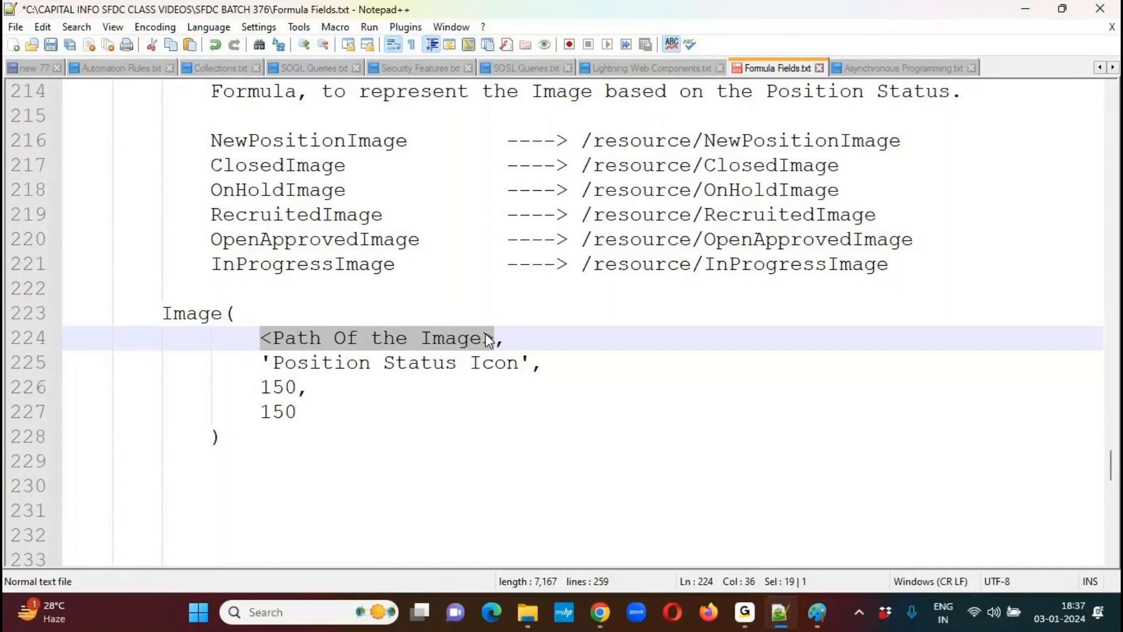
left_click(276, 316)
left_click_drag(261, 337, 494, 337)
key("BackSpace")
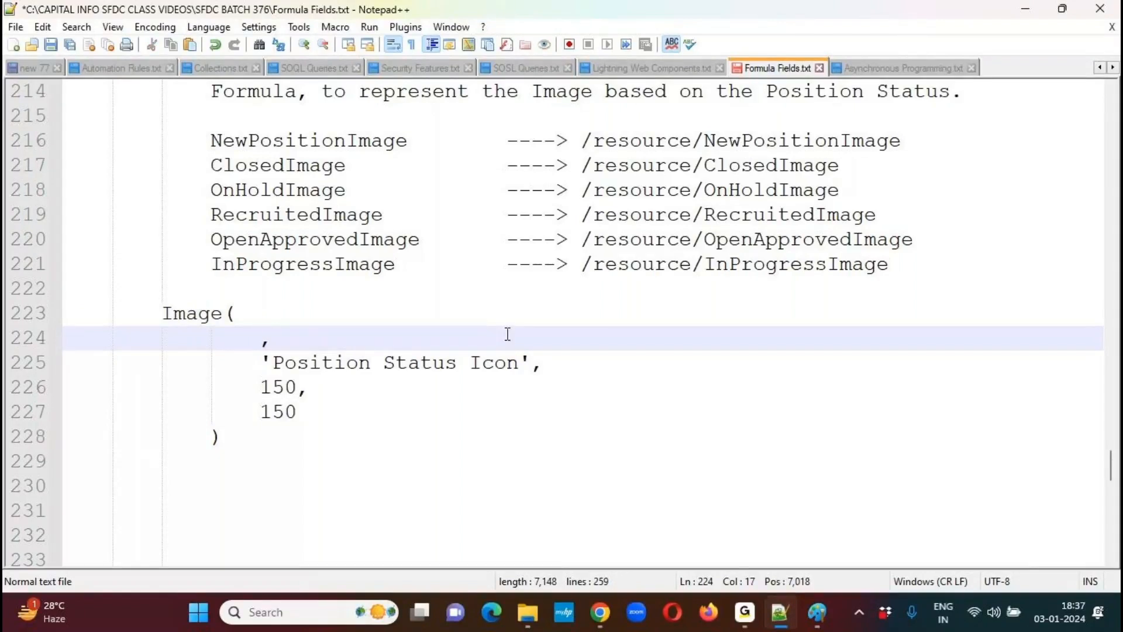
type("Case()")
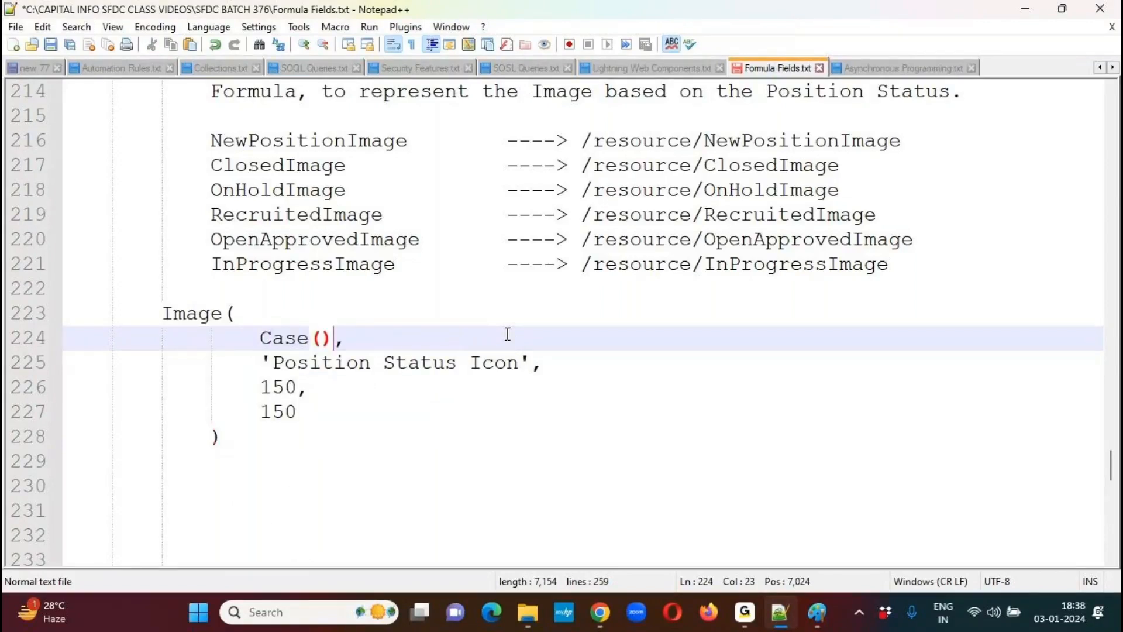
Put the closing parenthesis of Case on its own line, with an indented blank line above it for the arguments
key("Left")
key("Return")
key("Up")
key("Right")
key("Return")
key("Tab")
key("BackSpace")
key("Tab")
key("Tab")
key("Left")
key("Left")
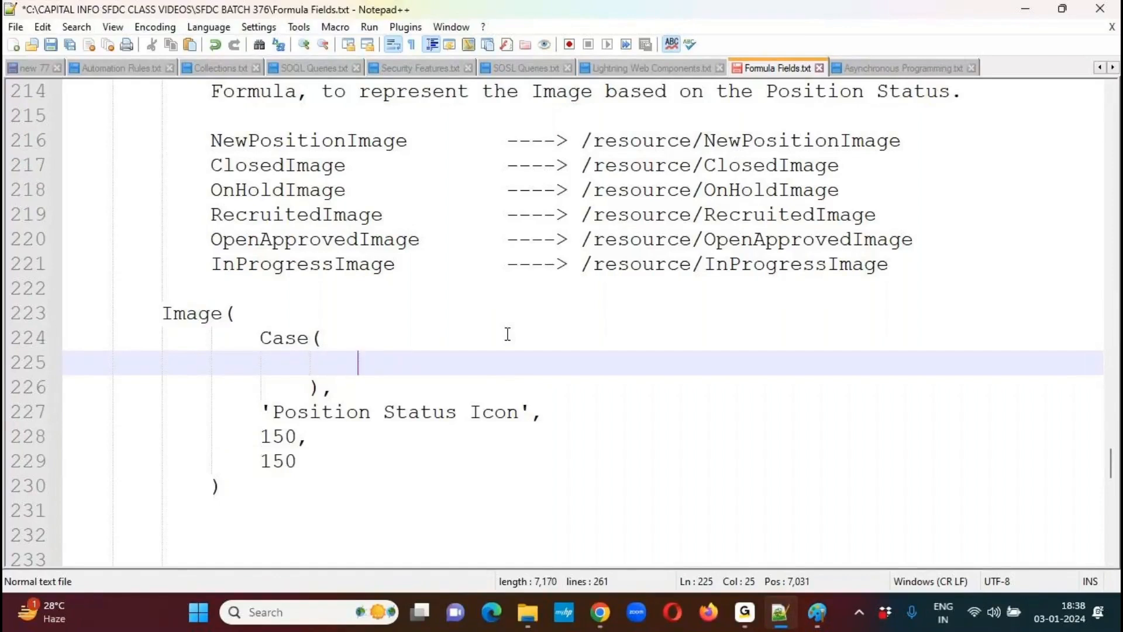
Enter Text(Position_Status__c), as the first argument of Case and start a new line below it
key("End")
key("Tab")
key("BackSpace")
key("BackSpace")
key("BackSpace")
key("Tab")
type("Tex")
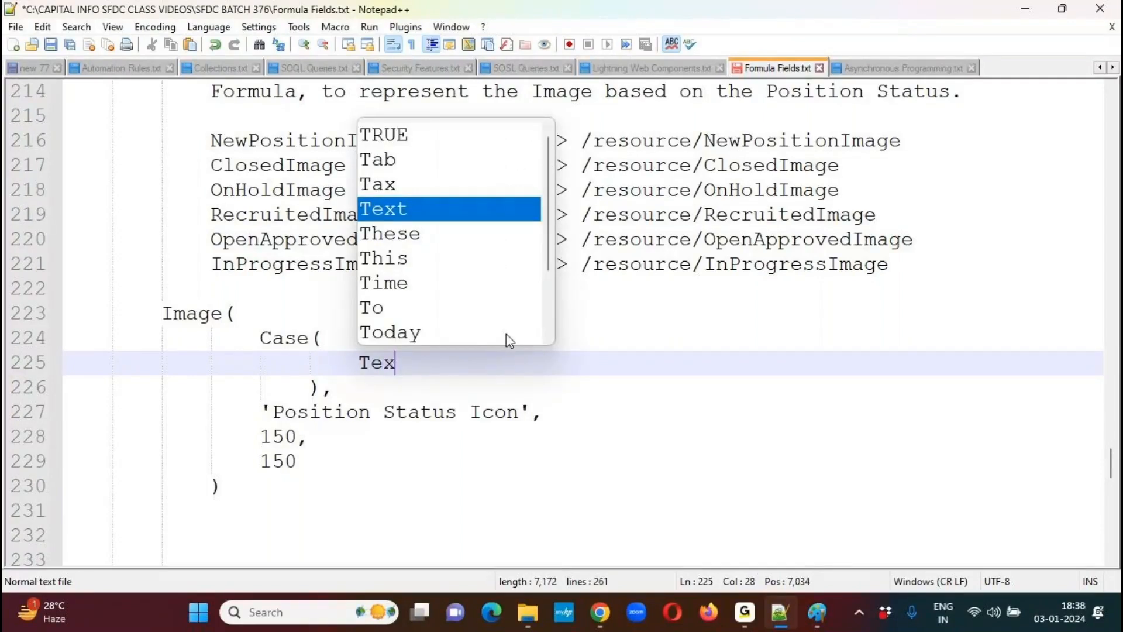
type("t(Position_Status")
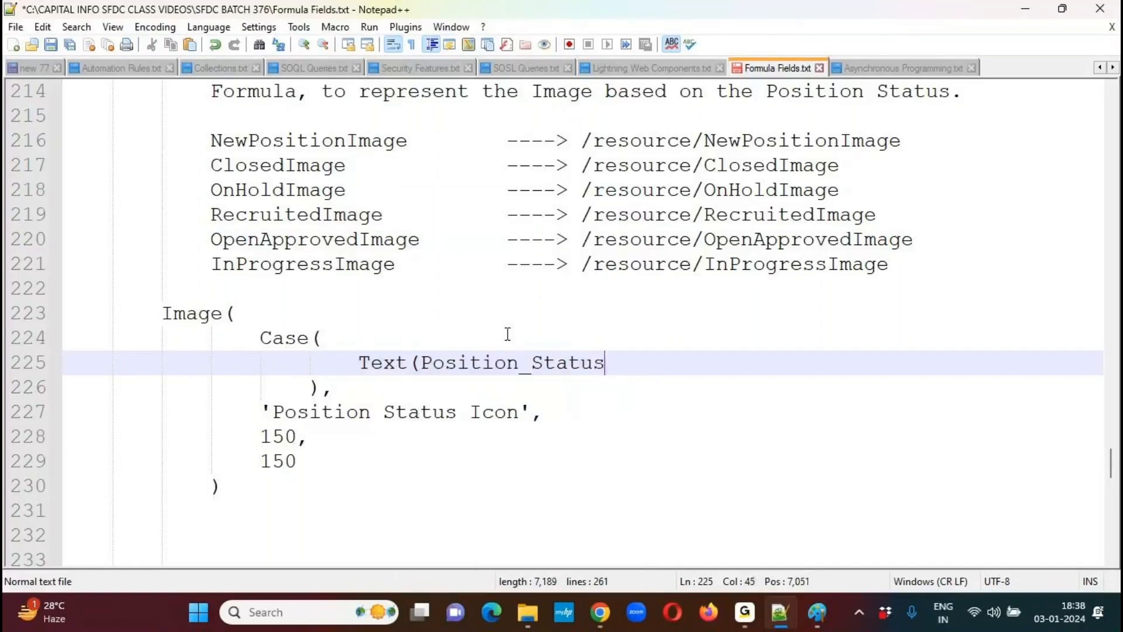
type("__c),")
key("Return")
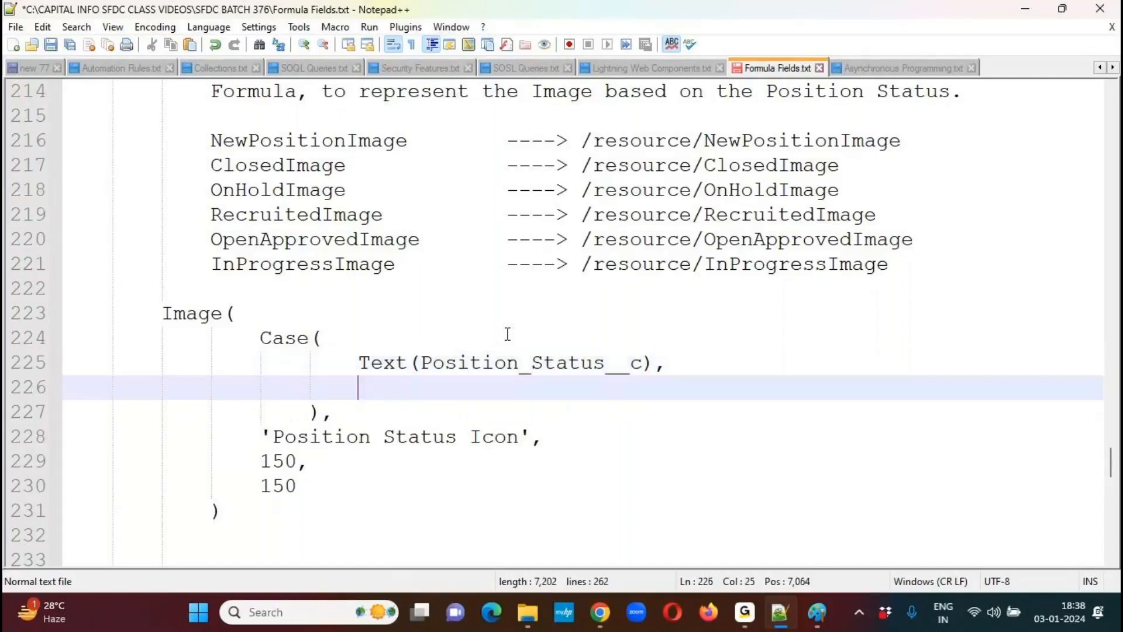
Pull the Text(Position_Status__c) argument up onto the same line as the opening of Case
left_click(508, 334)
key("Delete")
key("Delete")
key("Delete")
key("Delete")
key("Delete")
key("Delete")
key("Delete")
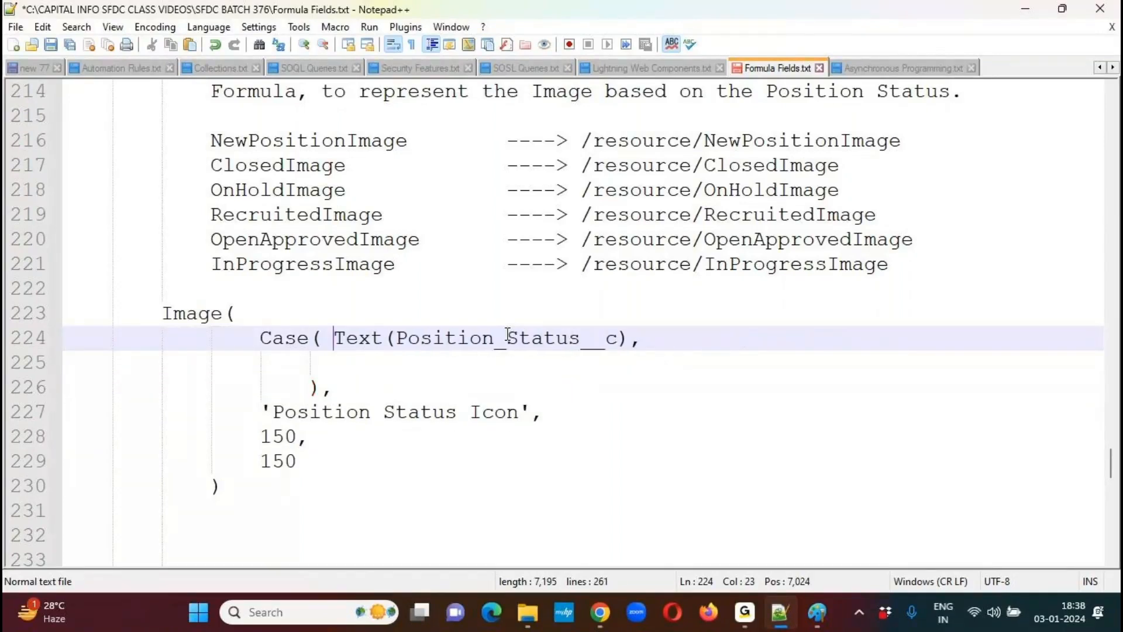
key("Down")
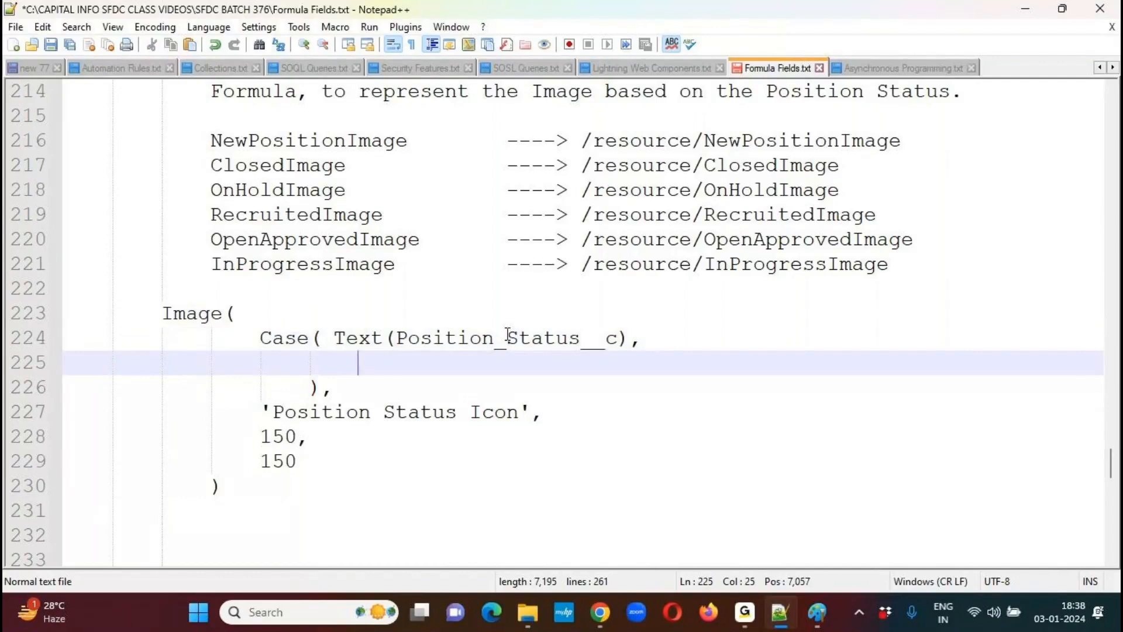
left_click(1005, 24)
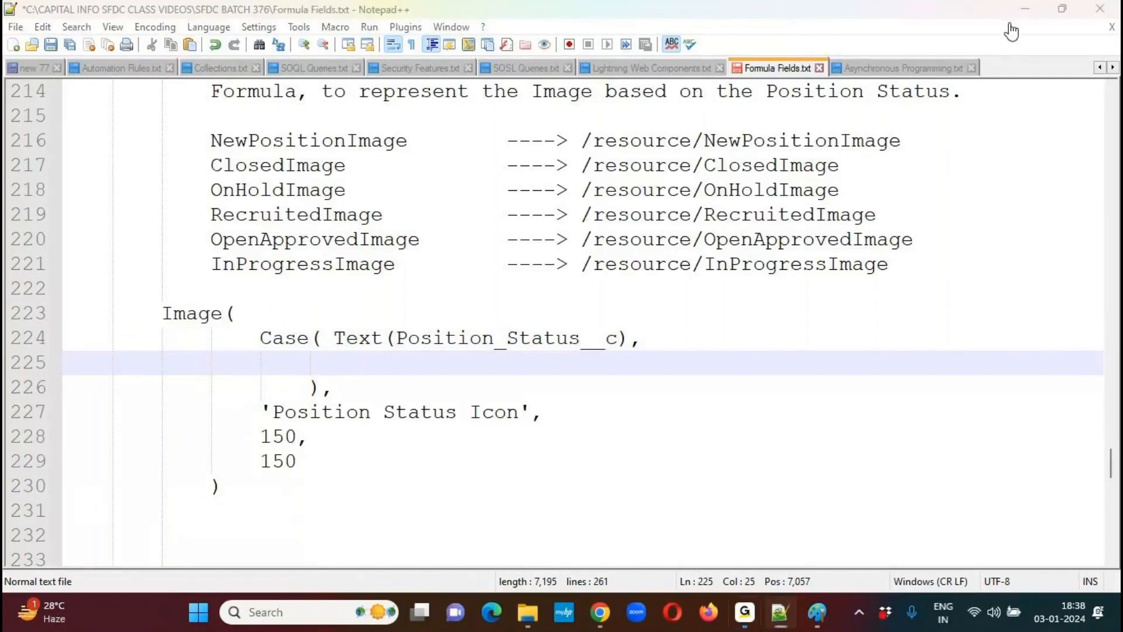
left_click_drag(407, 353, 657, 351)
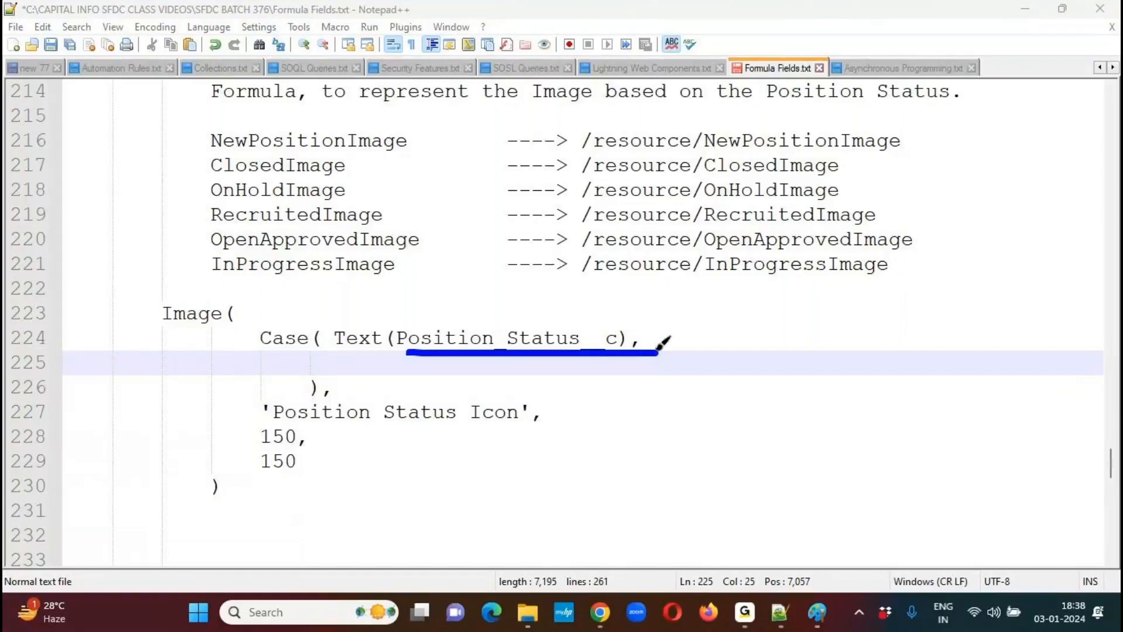
left_click_drag(339, 352, 623, 355)
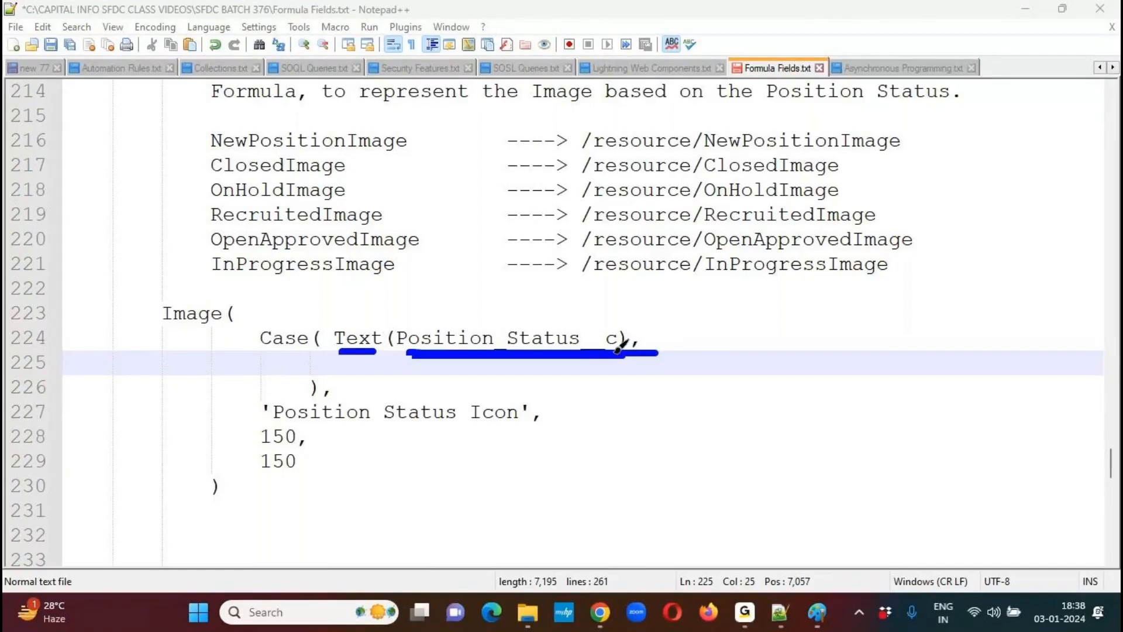
left_click_drag(340, 351, 626, 351)
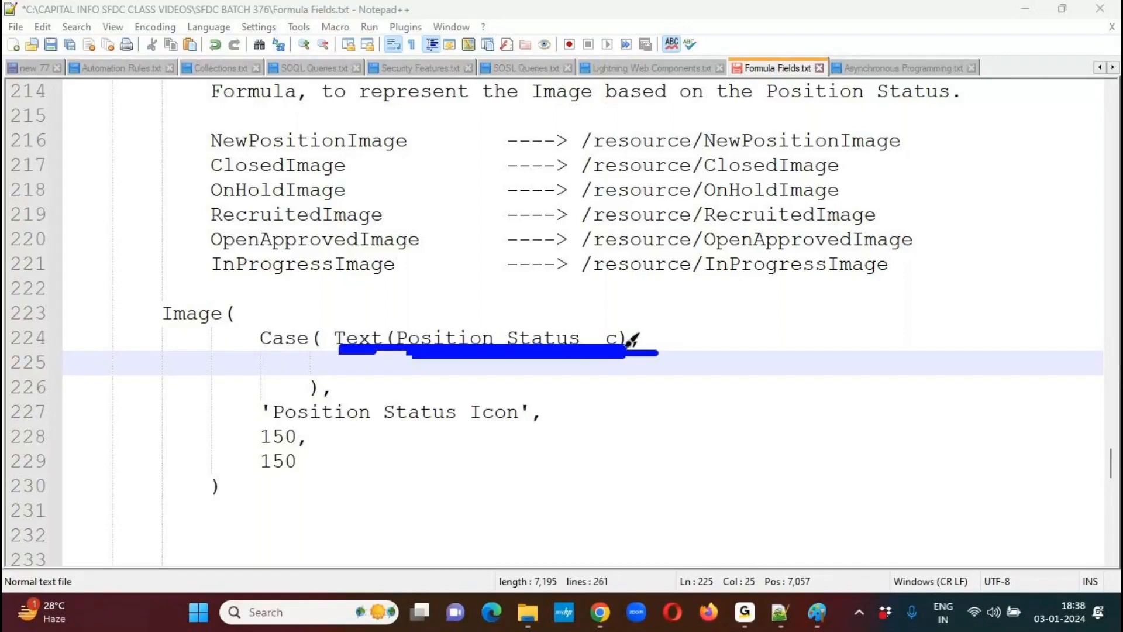
key("Escape")
Add the quoted value 'New Position' on an indented new line below the Text(Position_Status__c) argument
left_click(651, 338)
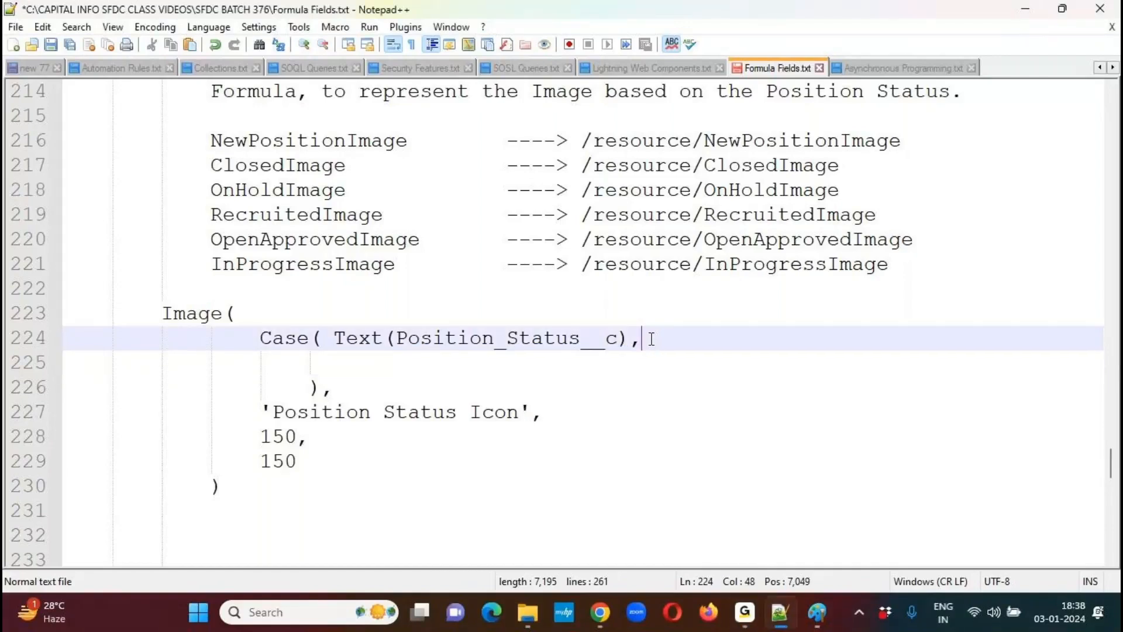
key("Return")
key("Tab")
key("Tab")
type("''")
key("Left")
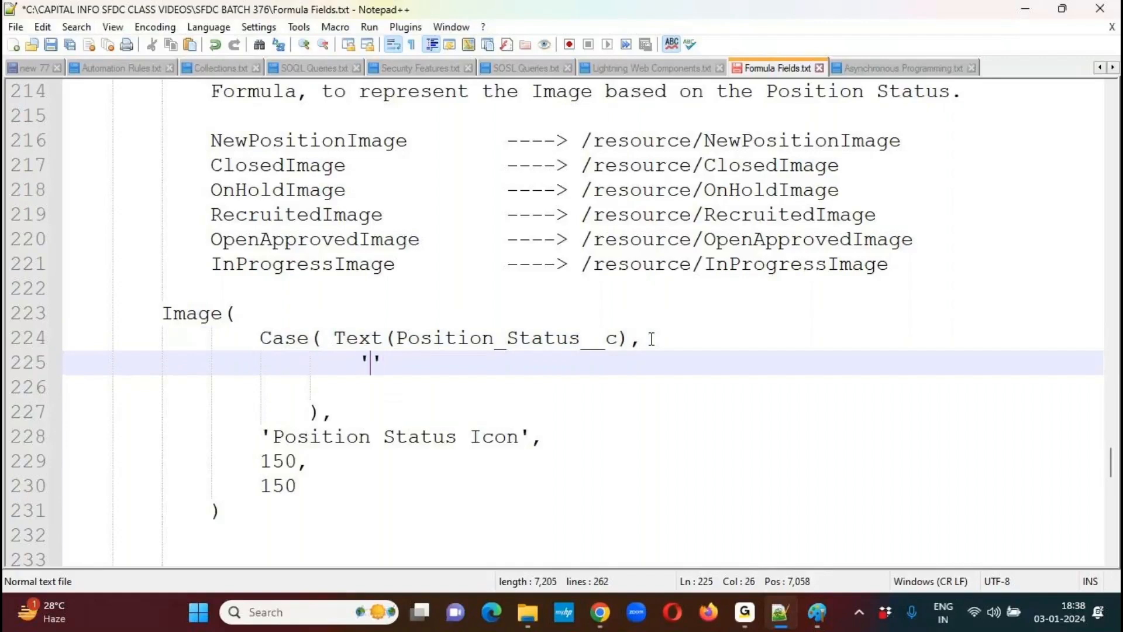
type("New Positi")
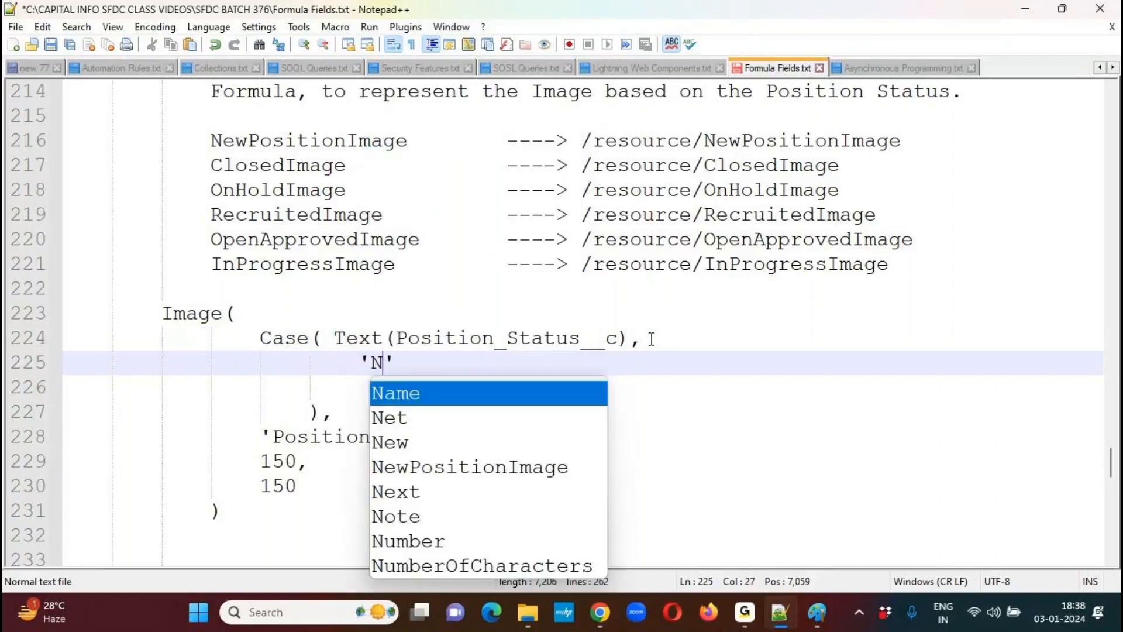
type("n")
key("BackSpace")
type("on")
key("End")
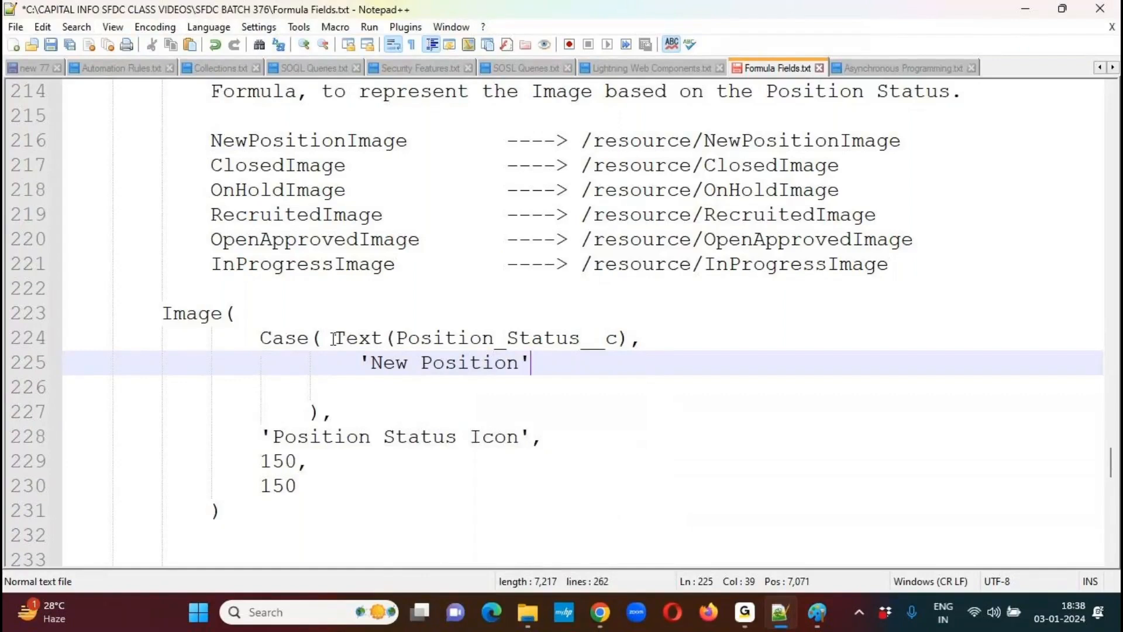
Follow 'New Position' with a comma and the quoted path '/resource/NewPositionImage' copied from the path list, without a space between them
left_click_drag(333, 338, 626, 338)
left_click_drag(371, 363, 519, 362)
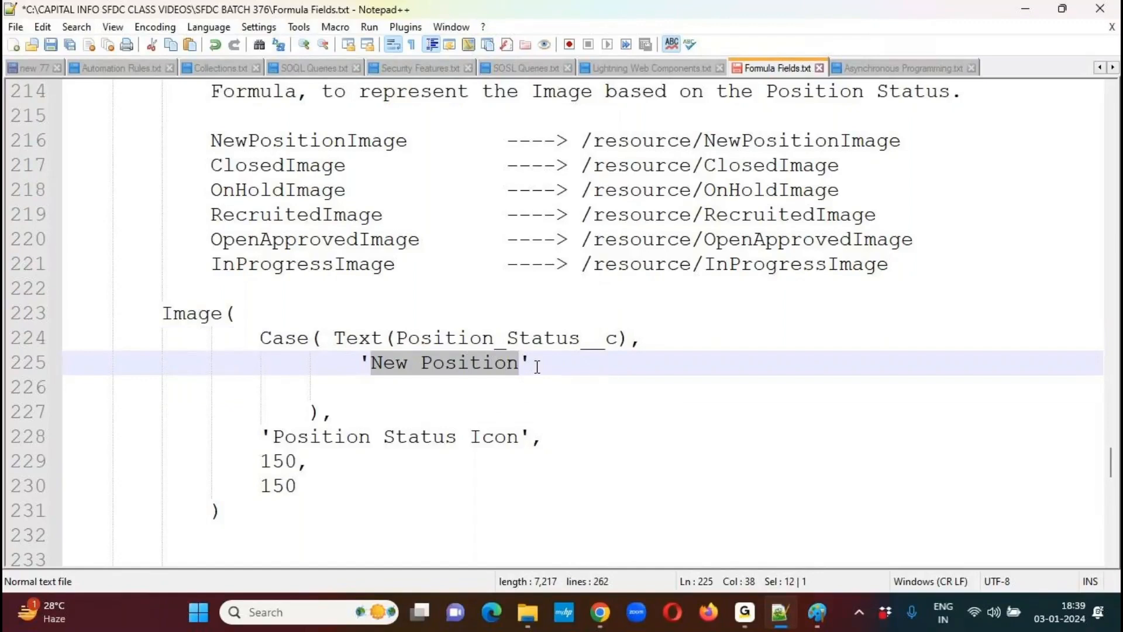
left_click(537, 367)
type(",")
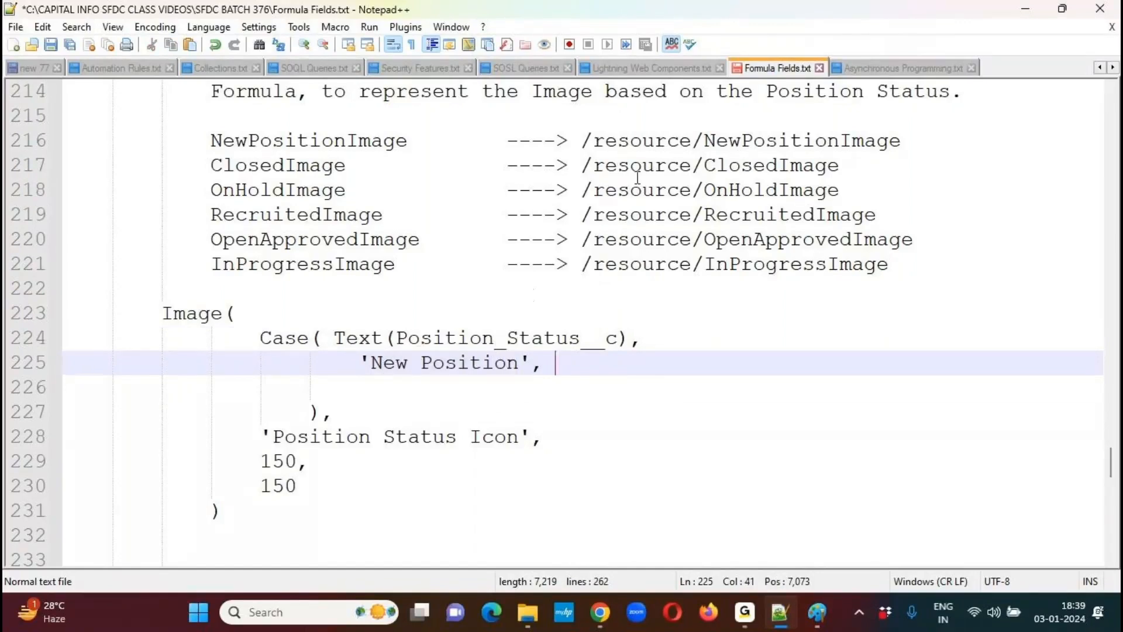
left_click_drag(582, 140, 906, 140)
key("ctrl+c")
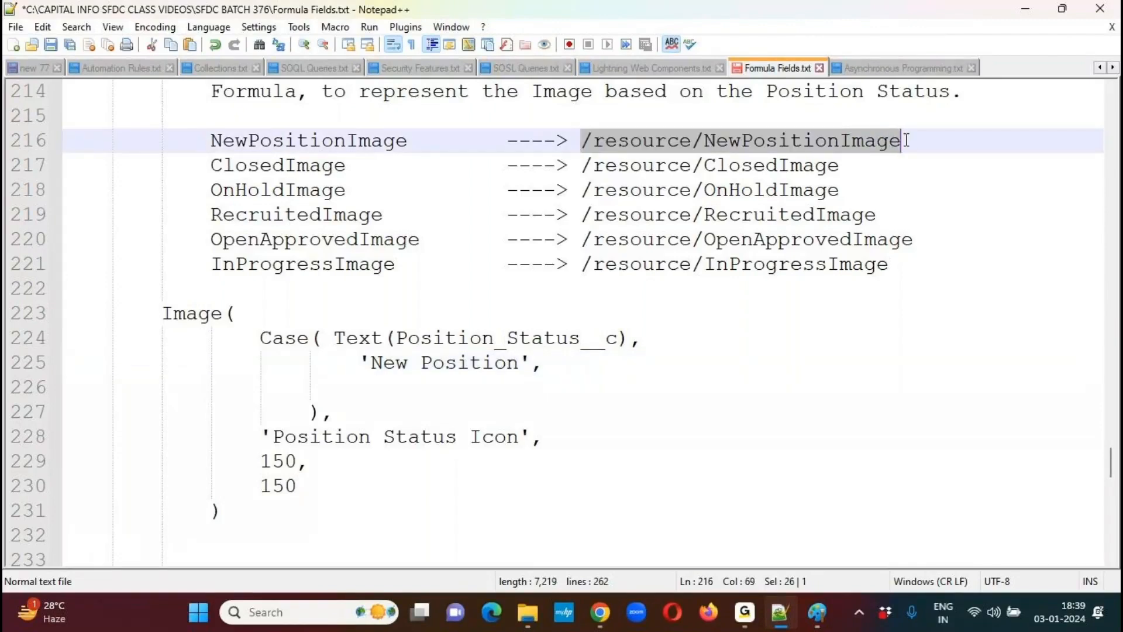
left_click(568, 363)
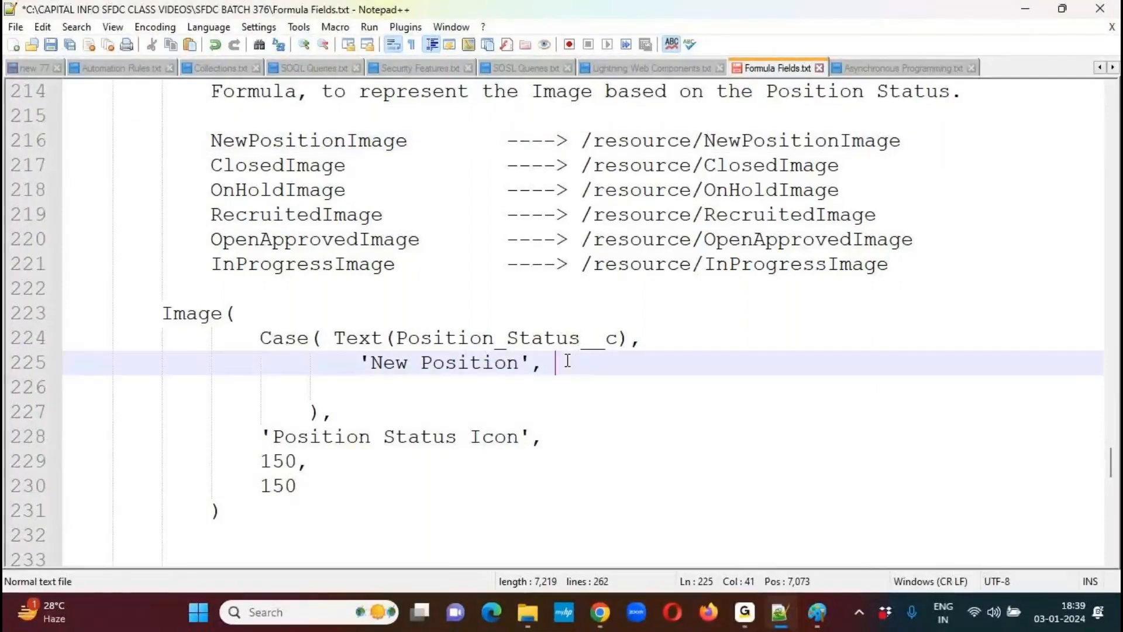
type("'")
key("ctrl+v")
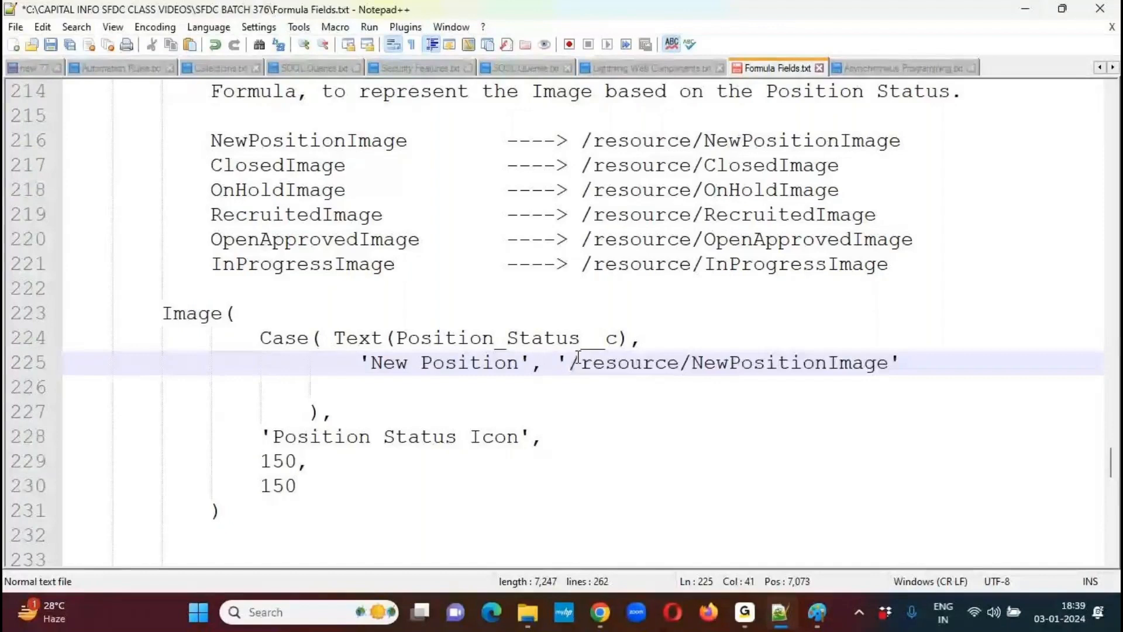
left_click(561, 363)
key("BackSpace")
Review the Text(Position_Status__c) expression and the 'New Position' case with its image path
left_click_drag(397, 338, 599, 340)
double_click(599, 340)
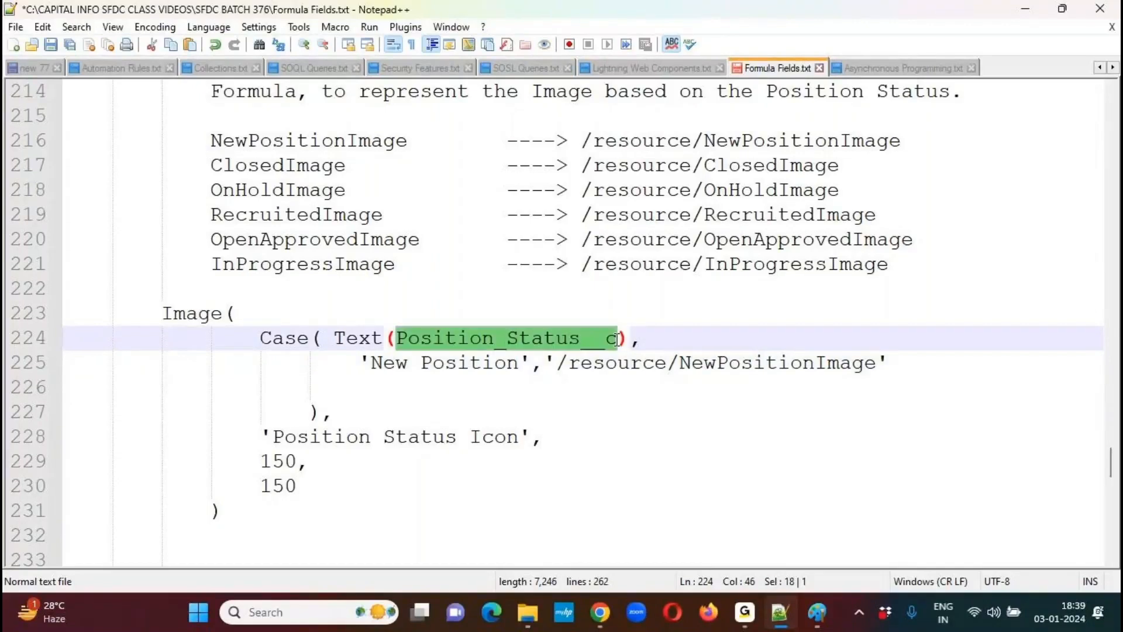
left_click_drag(333, 338, 629, 338)
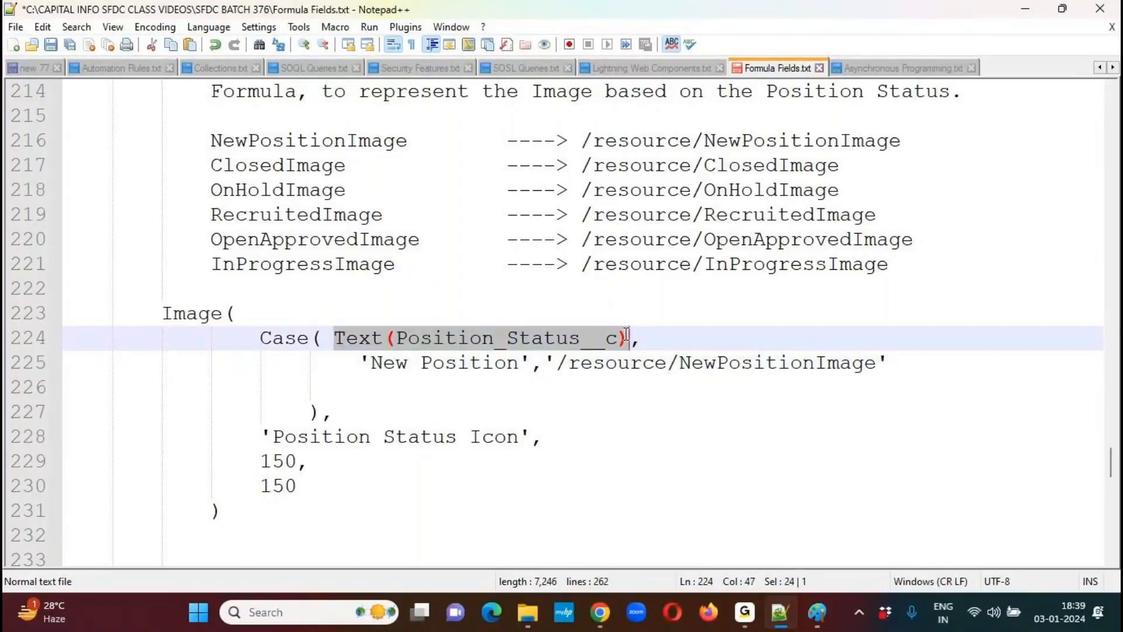
left_click_drag(369, 362, 877, 362)
left_click(592, 364)
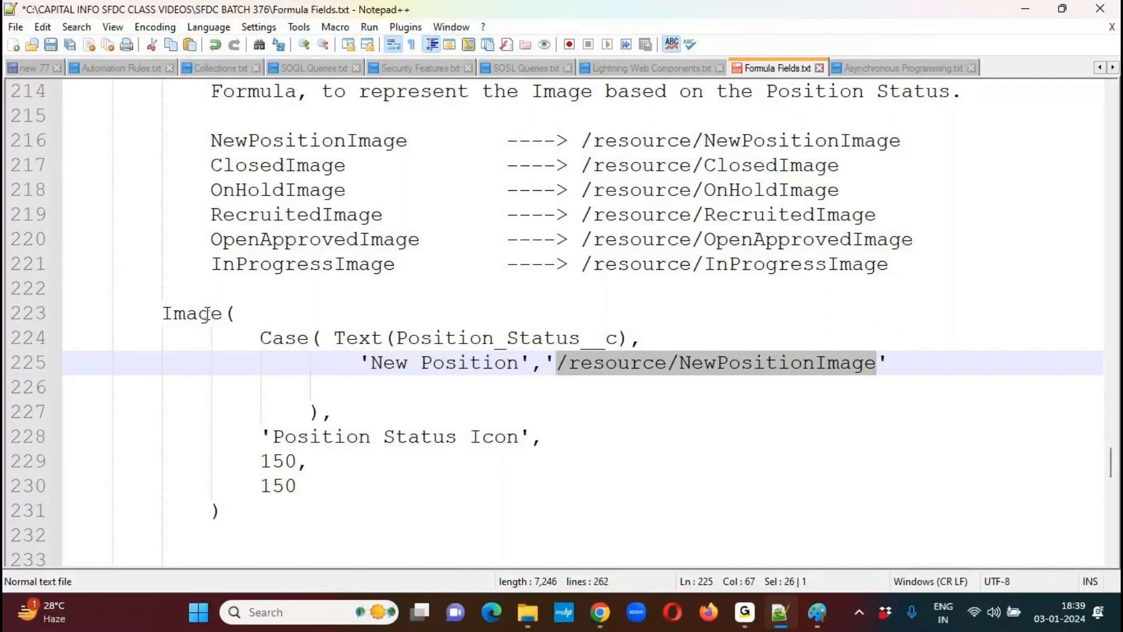
left_click(593, 363)
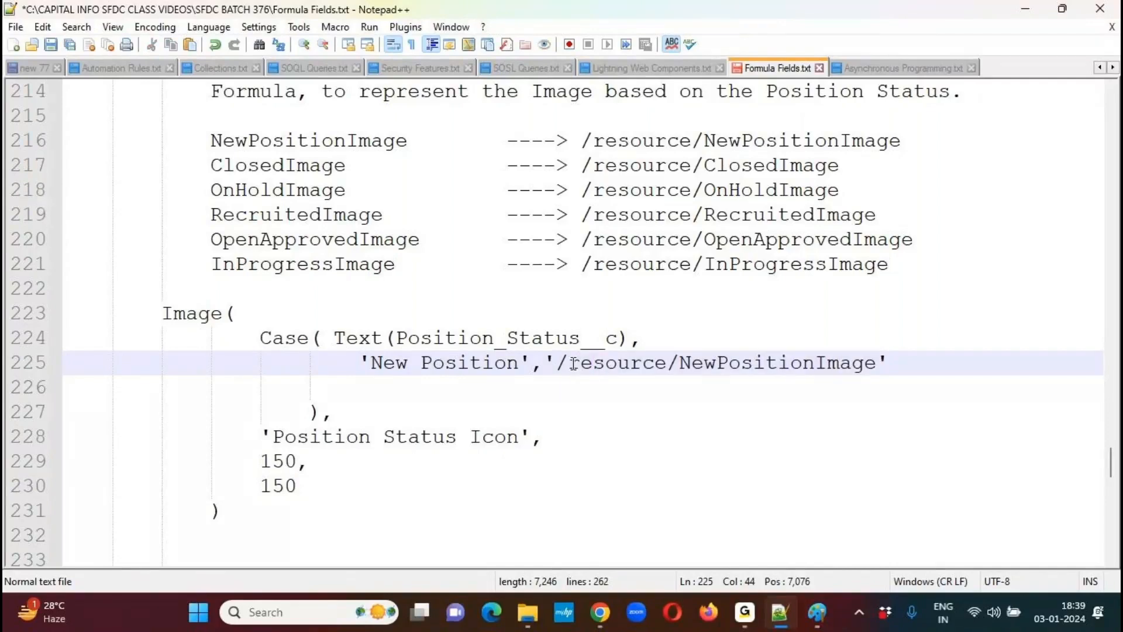
double_click(767, 366)
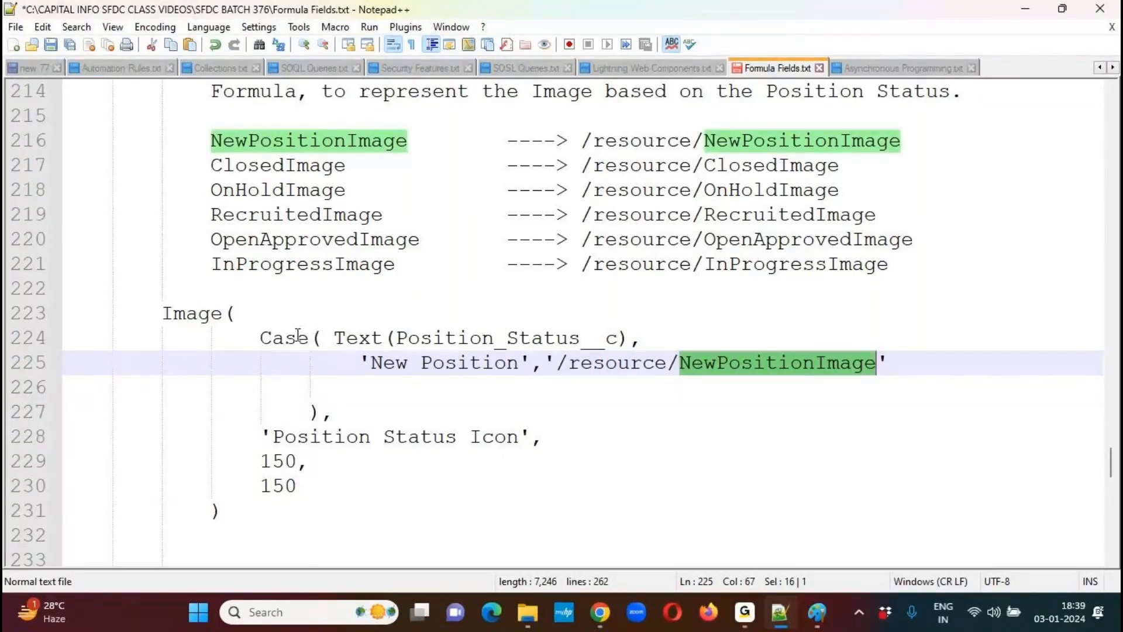
End the 'New Position' pair with a comma and start a new line below it
left_click(899, 364)
type(",")
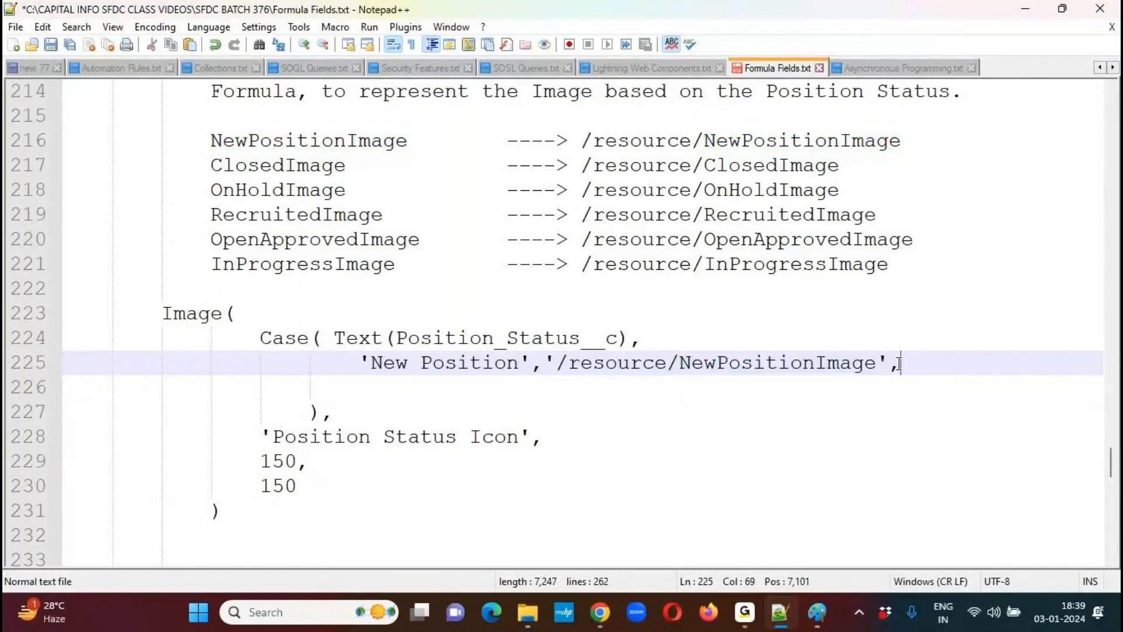
key("Return")
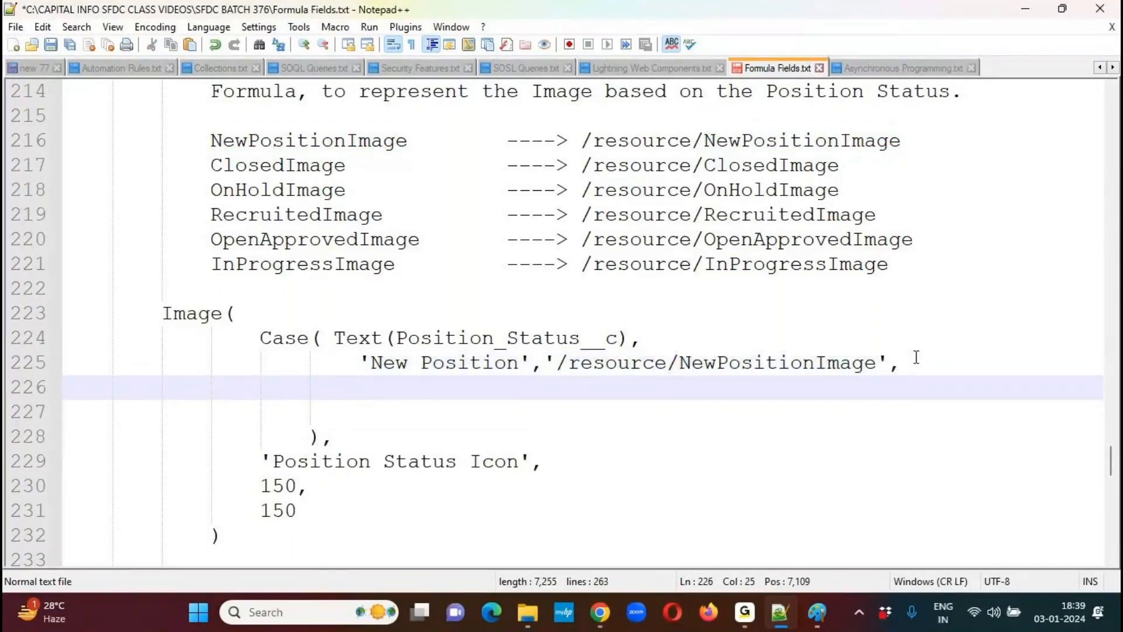
Examine the Case function syntax in note 18, covering the expression and its first case and value pairs
left_click_drag(1111, 470, 1109, 305)
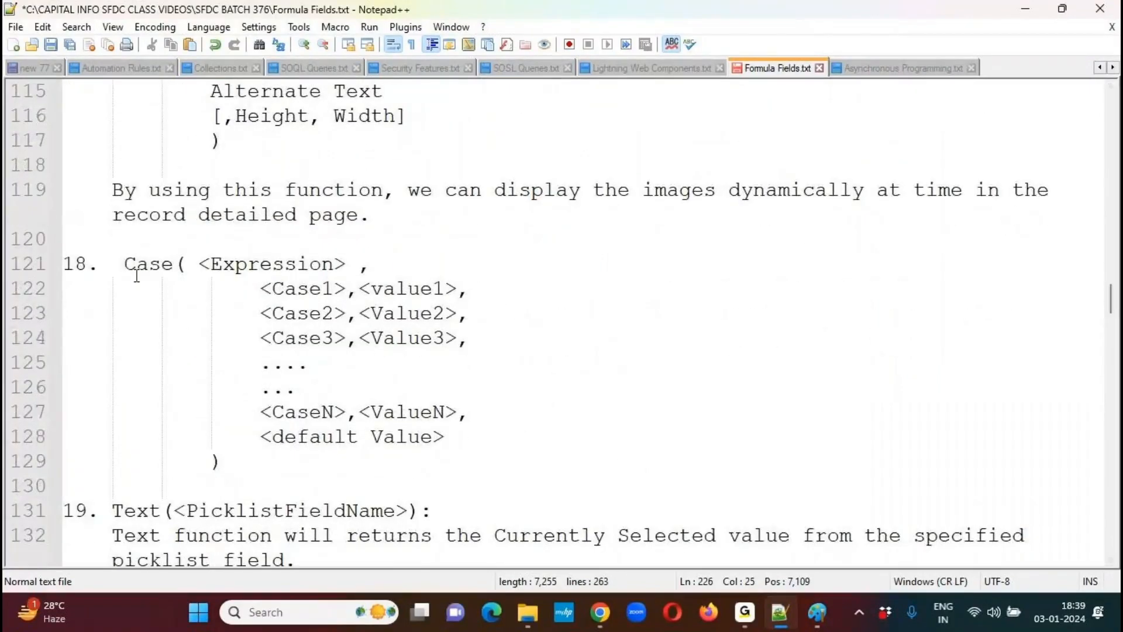
double_click(329, 264)
left_click_drag(346, 265, 200, 268)
double_click(303, 290)
double_click(416, 290)
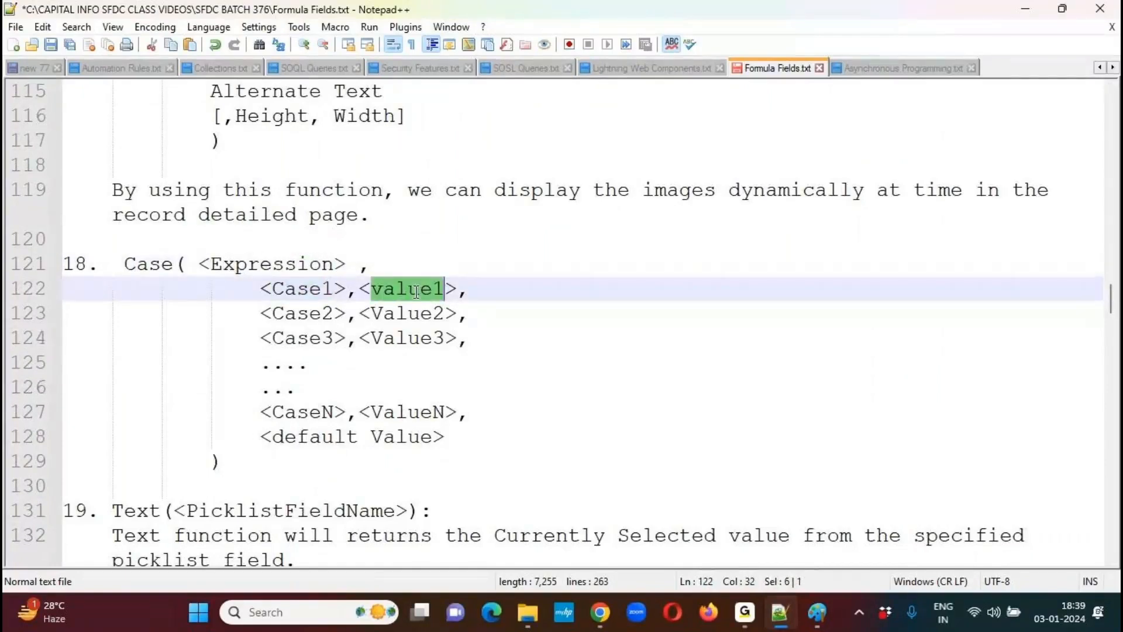
double_click(313, 313)
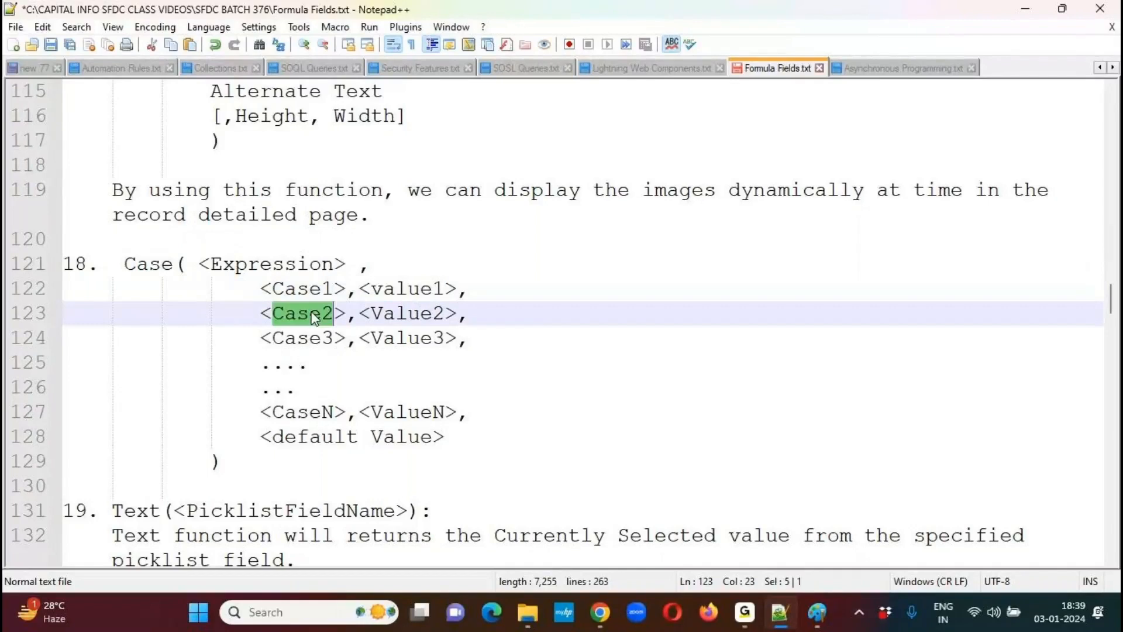
double_click(416, 314)
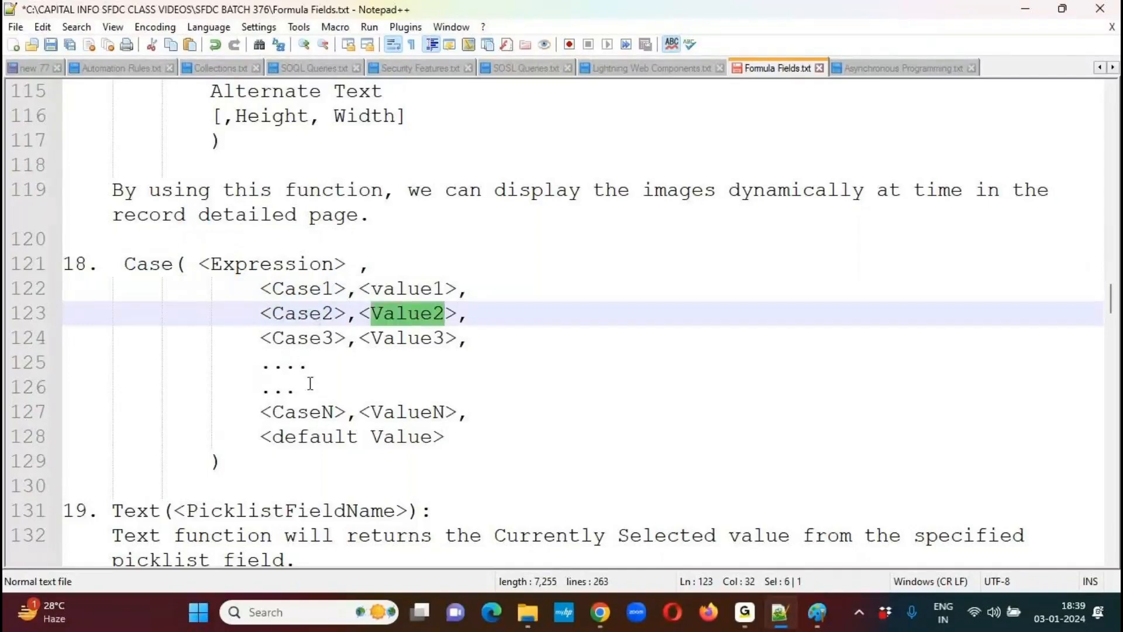
left_click_drag(1113, 298, 1087, 475)
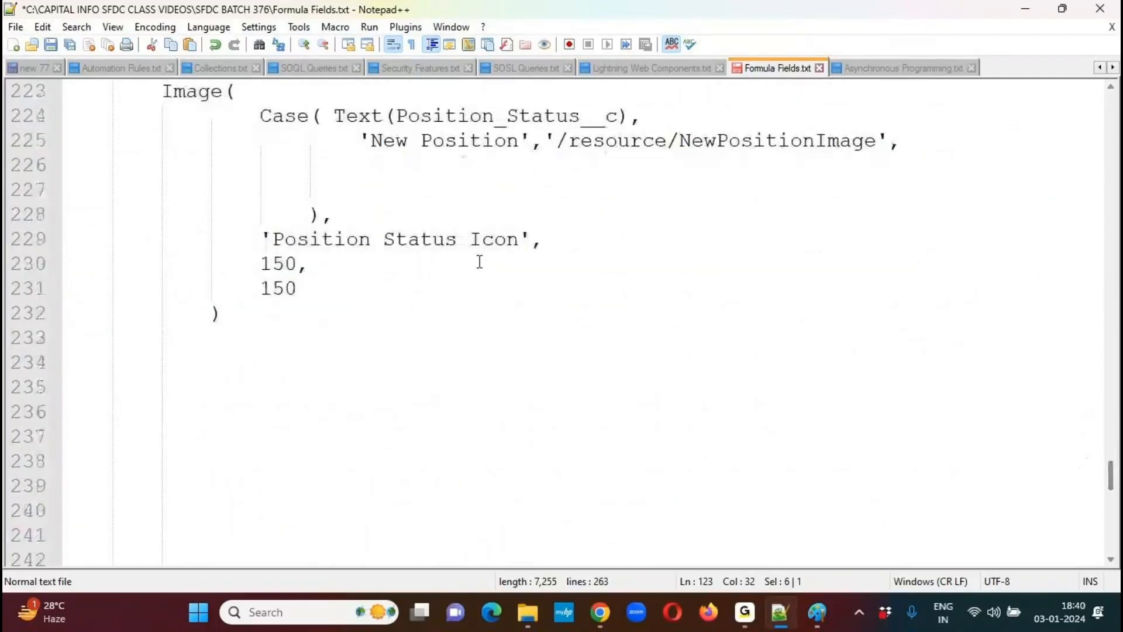
Add the pair 'Open Approved','/resource/OpenApprovedImage', below the 'New Position' line, copying the path from the list
left_click(371, 158)
type("'Open Approved',")
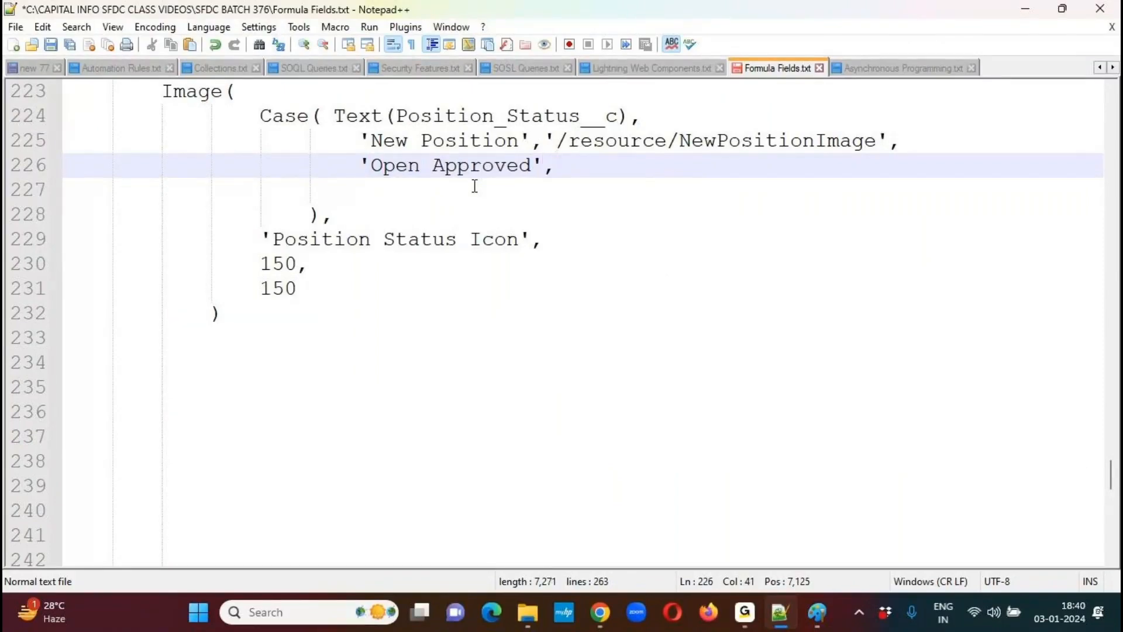
type("'")
scroll(1111, 462, "up", 4)
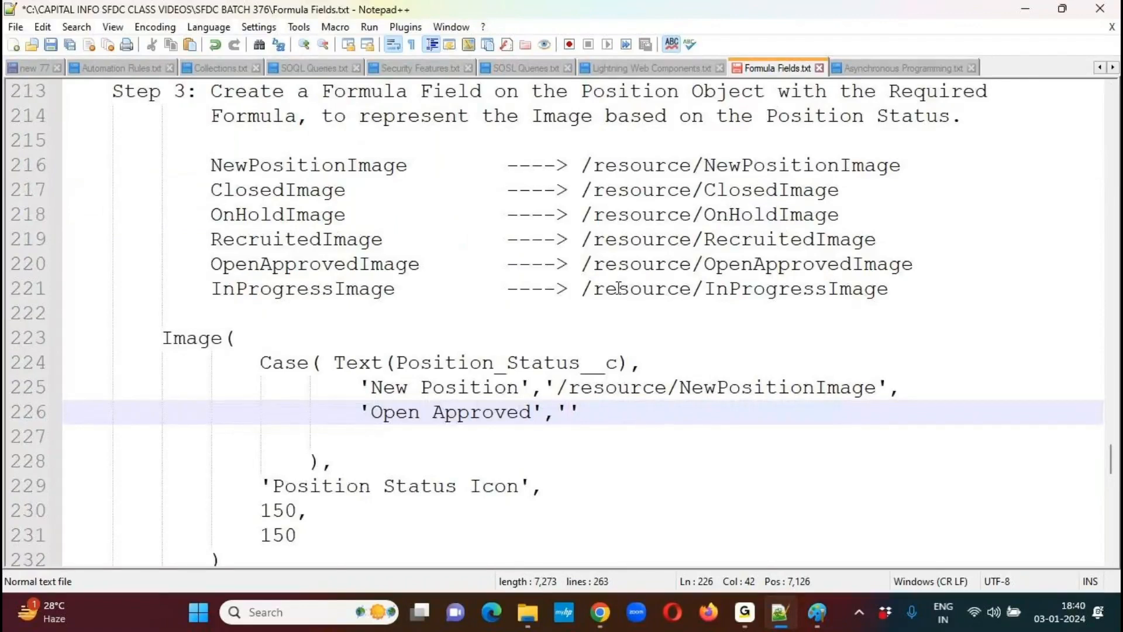
left_click_drag(582, 264, 914, 265)
key("ctrl+c")
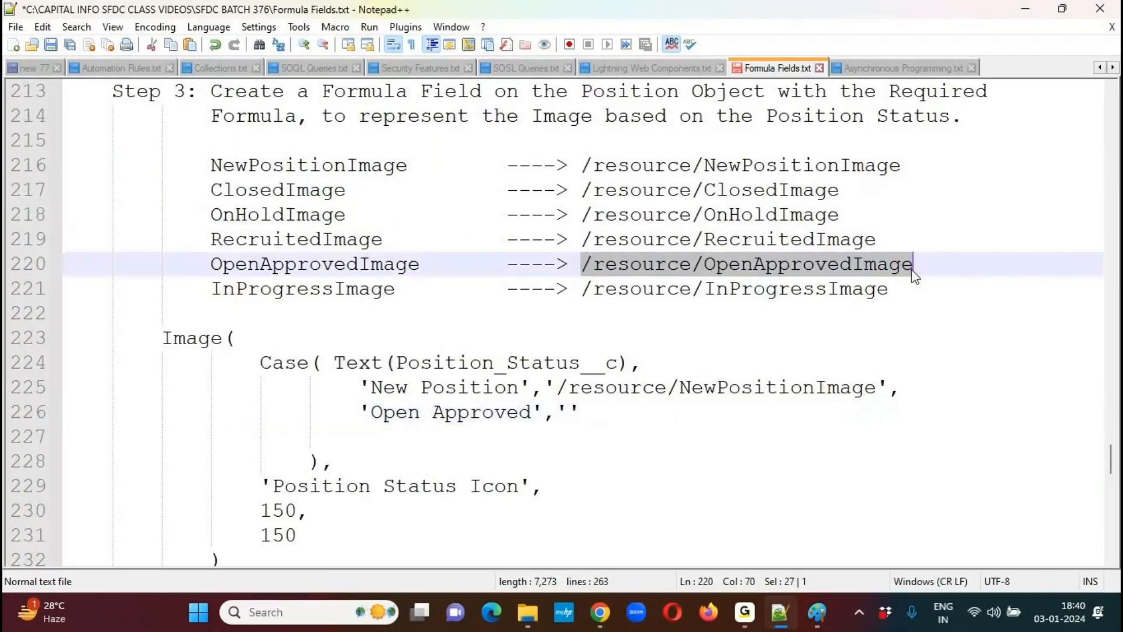
left_click(561, 406)
key("ctrl+v")
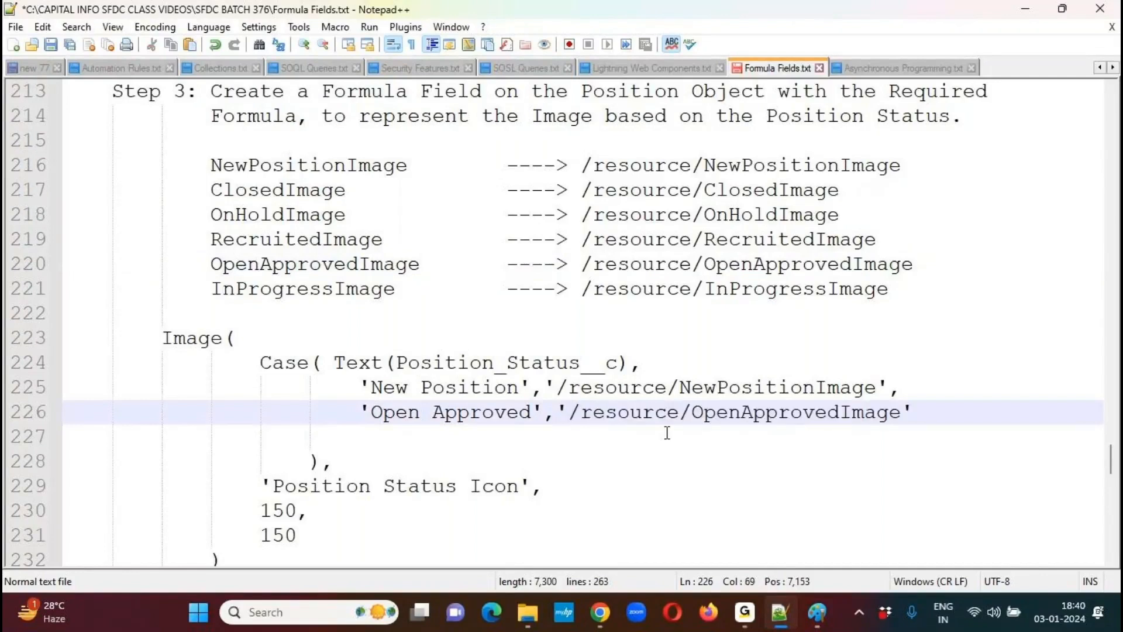
left_click(912, 412)
type(",")
Add the case value 'In Progress', on a new line below 'Open Approved', followed by an empty pair of quotes
key("Return")
type("'")
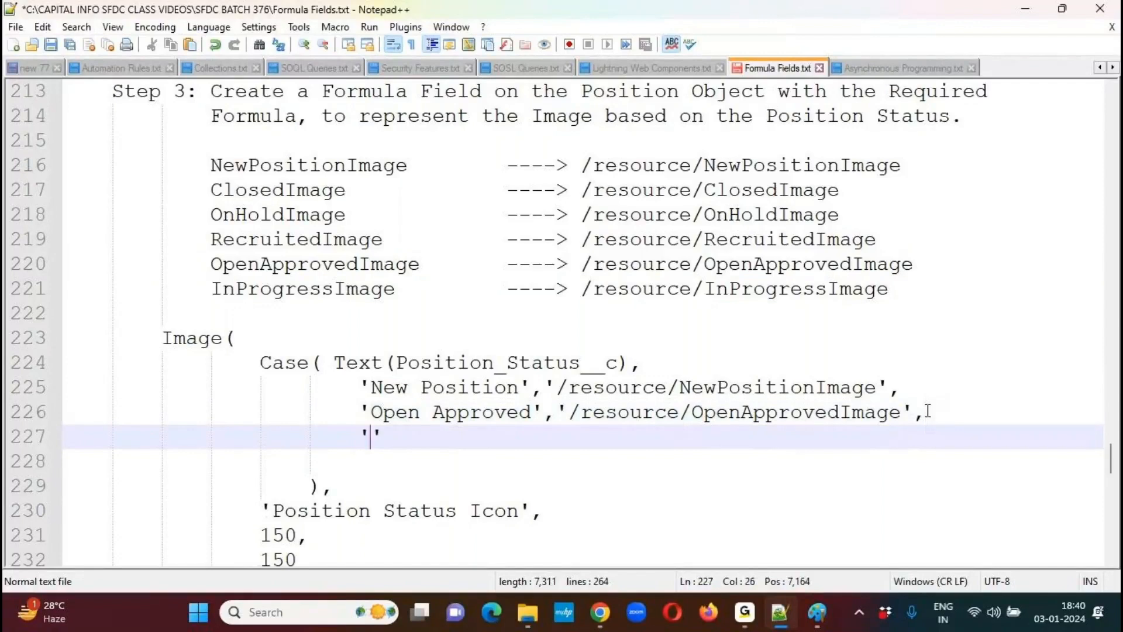
type("In Pro")
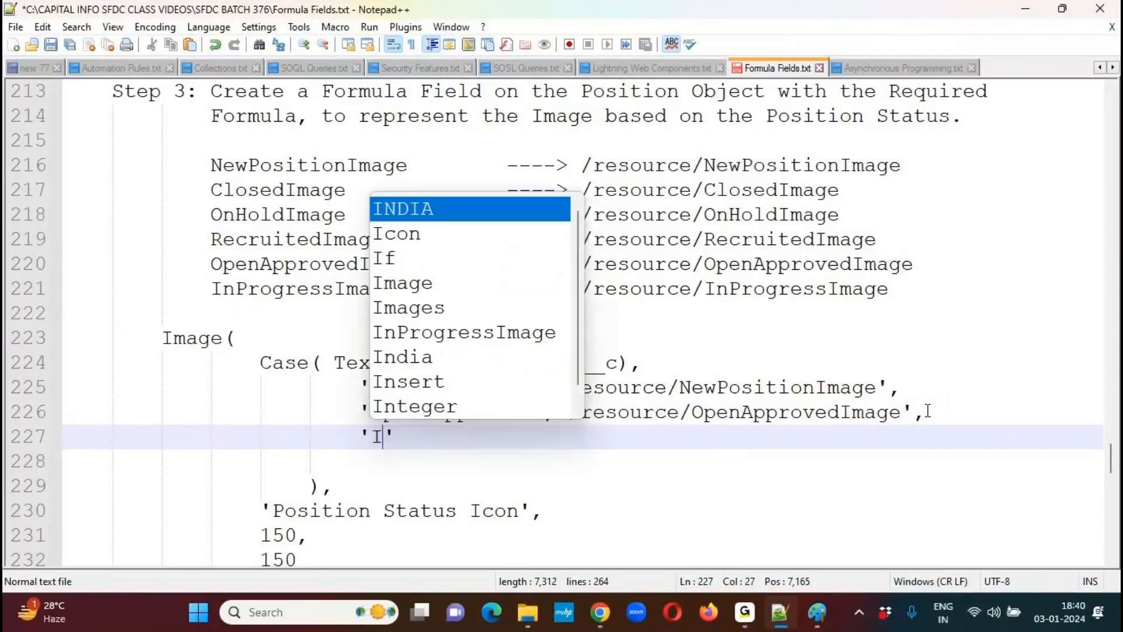
type("grw")
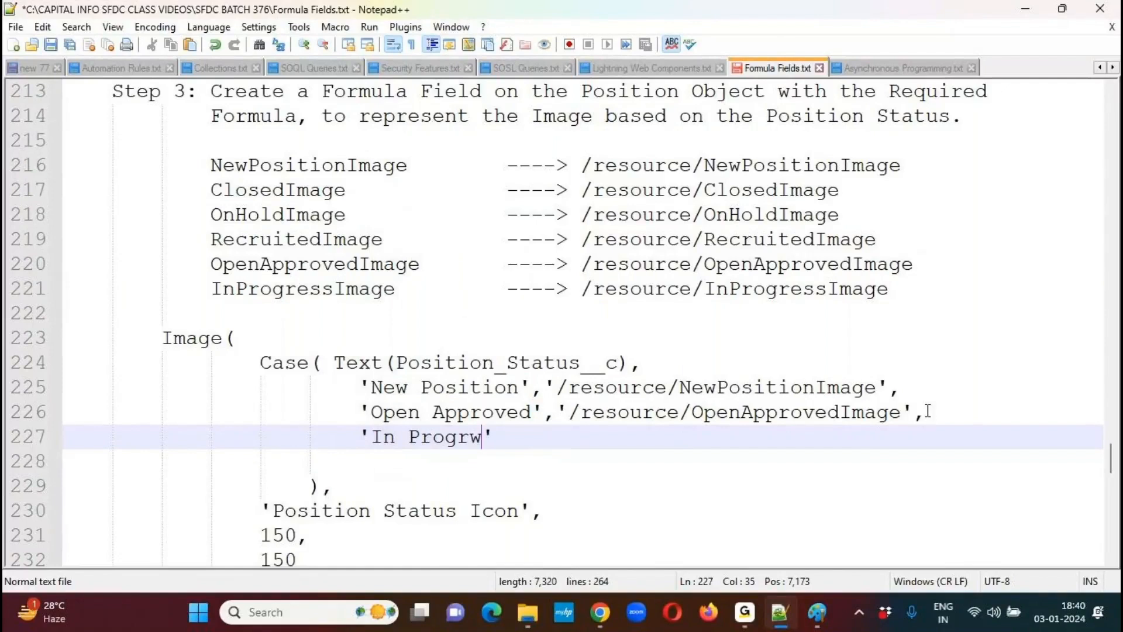
type("ss")
key("BackSpace")
key("BackSpace")
key("BackSpace")
type("ess',''")
key("Left")
Fill the empty quotes after 'In Progress' with the copied path /resource/InProgressImage and end the pair with a comma
left_click_drag(582, 289, 889, 292)
key("ctrl+c")
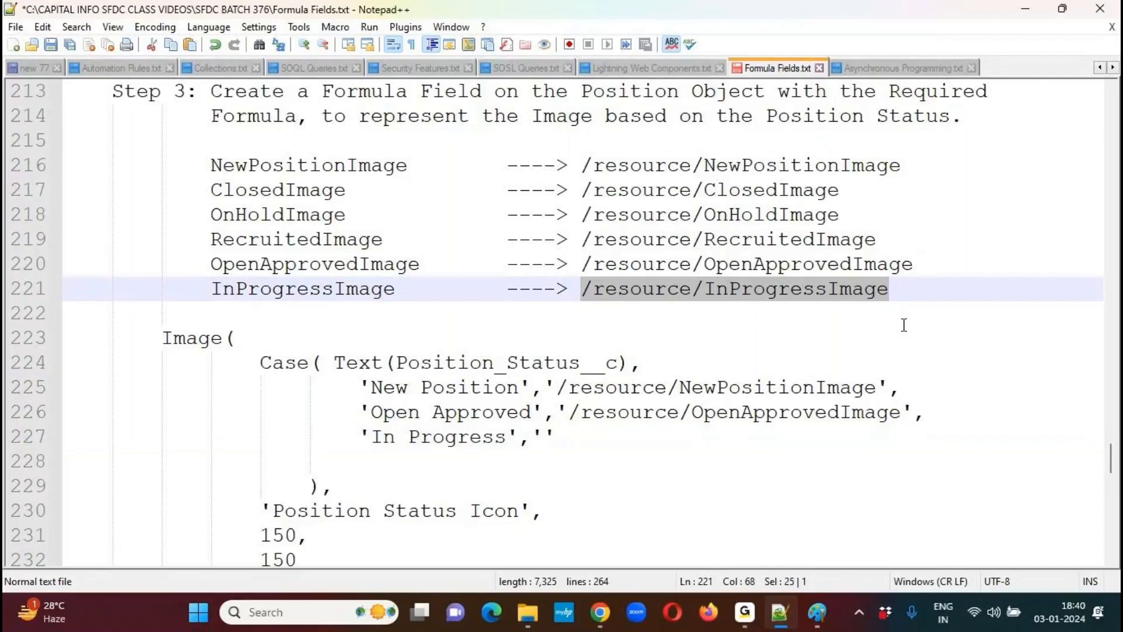
left_click(546, 437)
key("ctrl+v")
left_click(865, 437)
type(".")
key("BackSpace")
type(",")
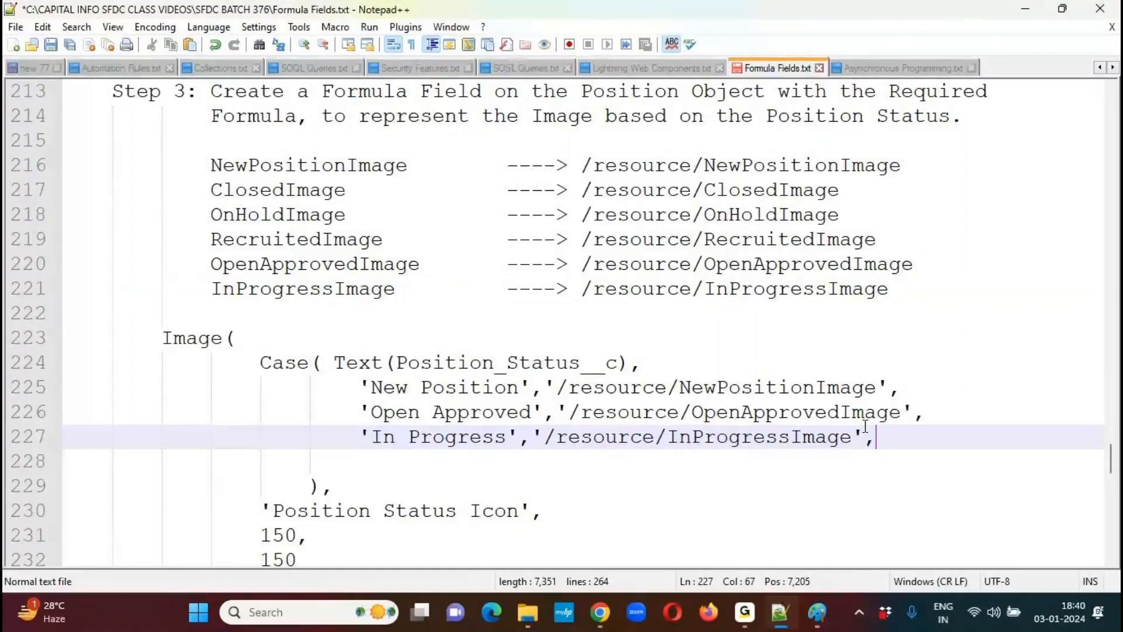
Add the pair 'On Hold','/resource/OnHoldImage', on a new line below 'In Progress', copying the path from the list
key("Return")
type("''")
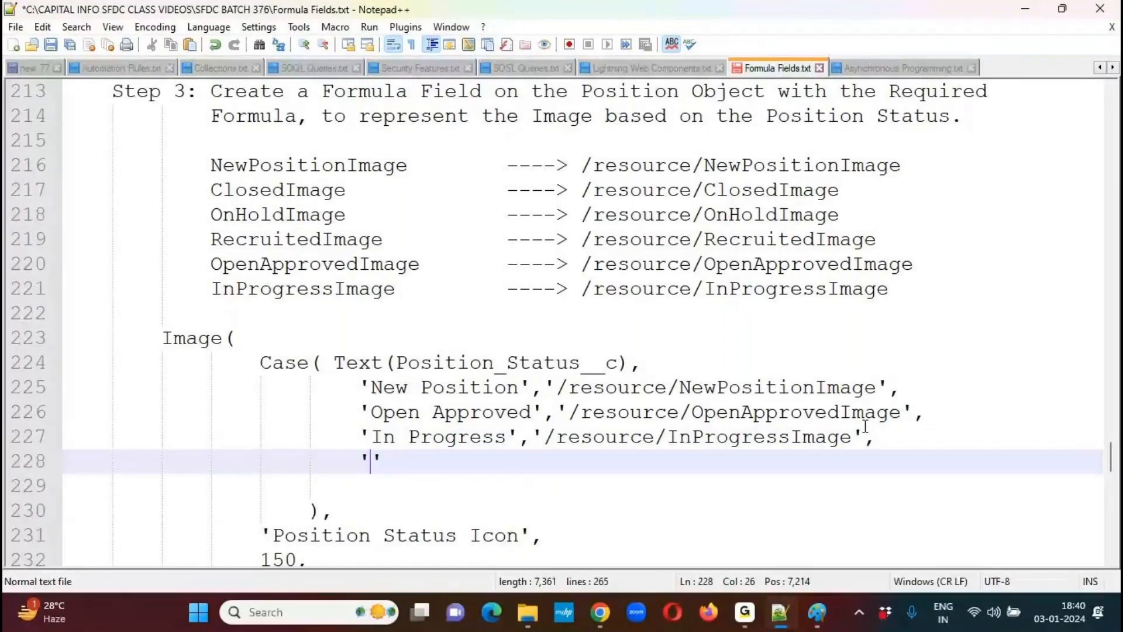
type("On Hold'")
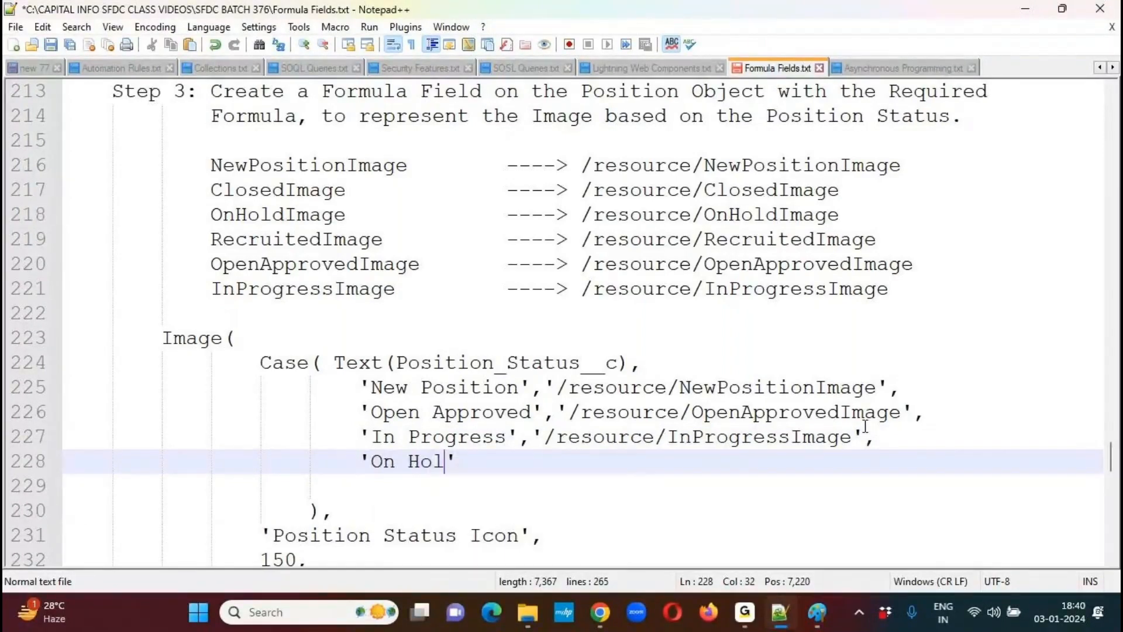
type(",")
left_click_drag(582, 215, 839, 219)
key("ctrl+c")
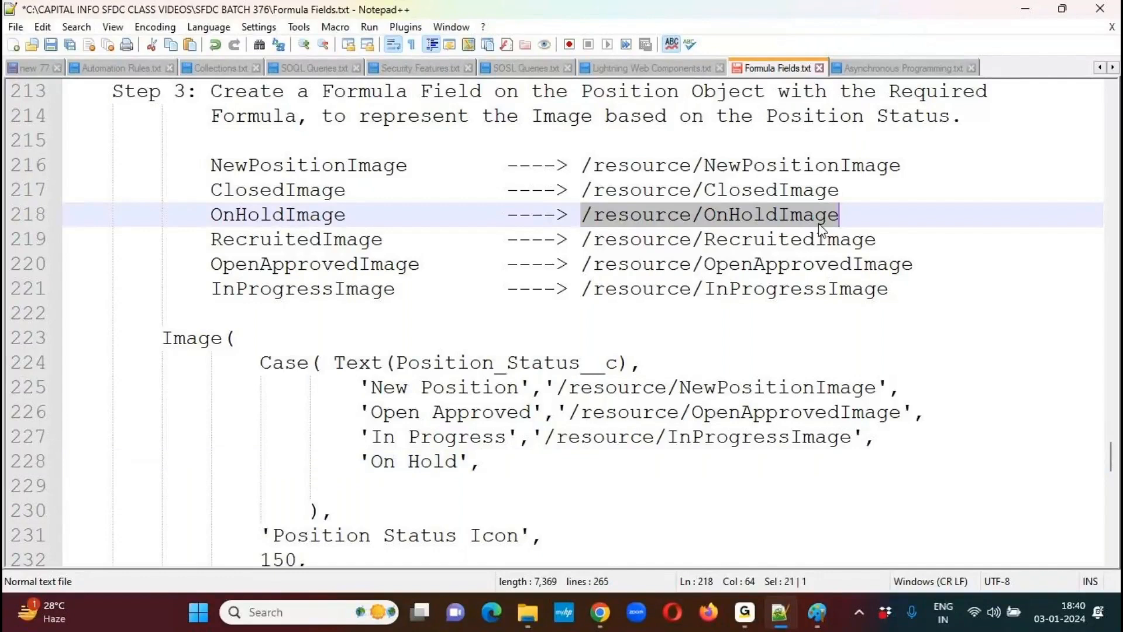
left_click(498, 462)
type("'")
key("ctrl+v")
key("End")
type(",")
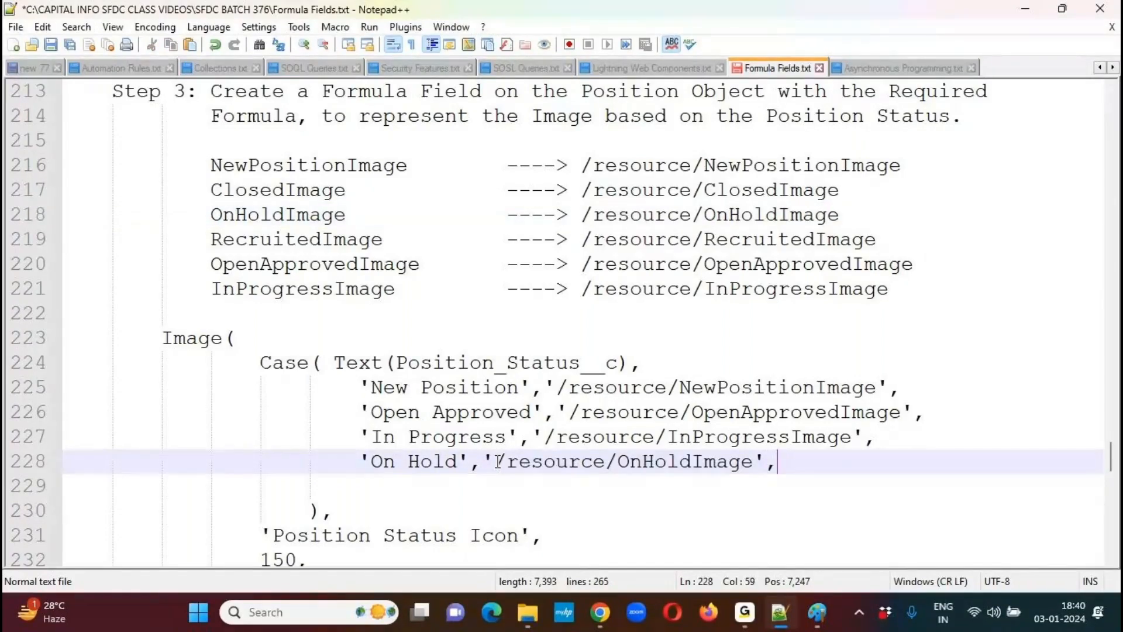
Add 'Recruited','/resource/RecruitedImage' on a new line below 'On Hold', copying the path from the list
key("Return")
type("''")
type("ruited',")
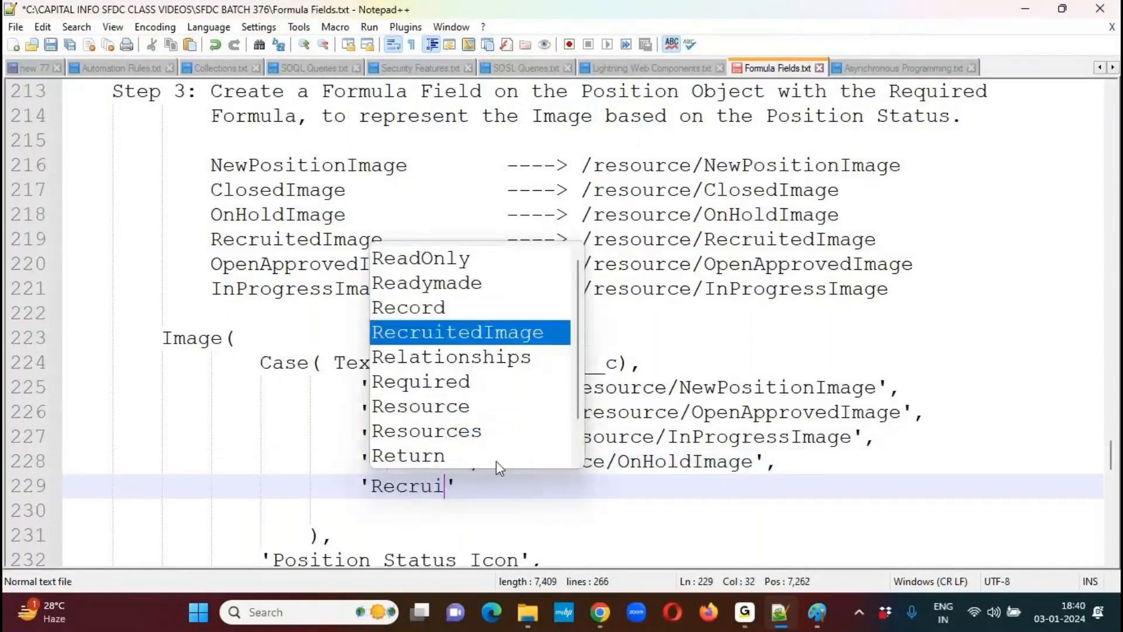
type("'")
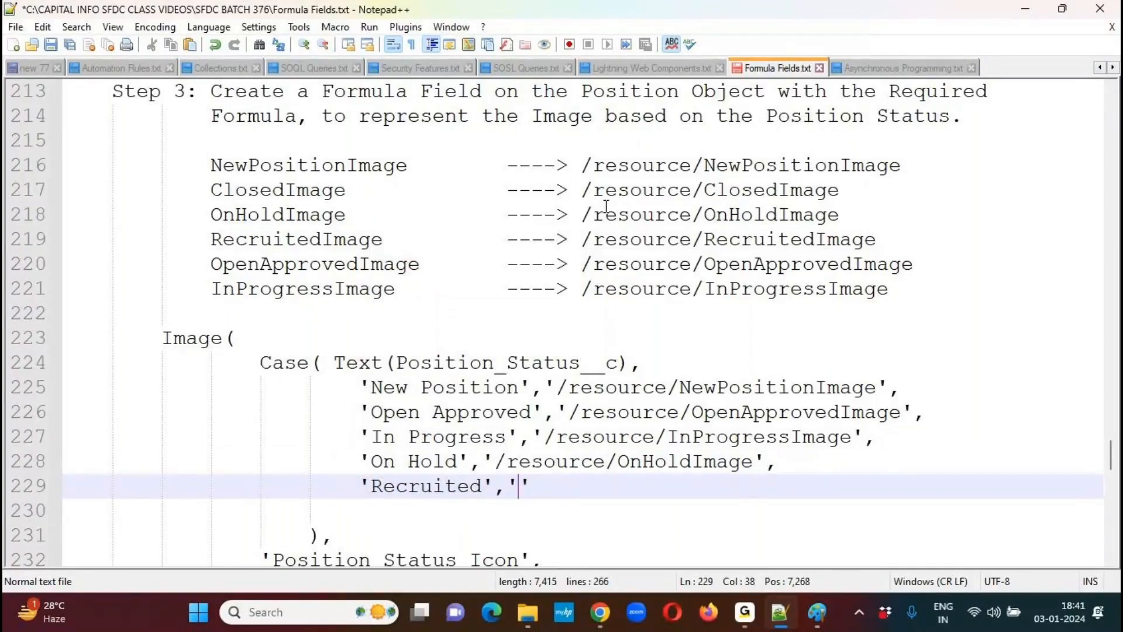
left_click_drag(581, 240, 873, 240)
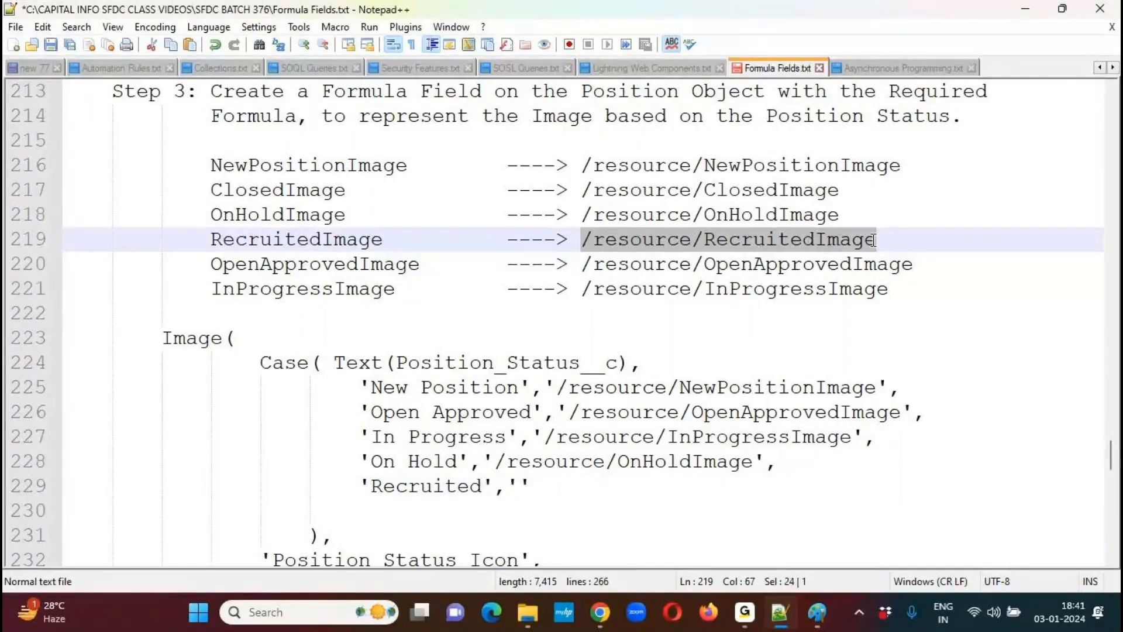
key("ctrl+c")
left_click(520, 486)
key("ctrl+v")
End the 'Recruited' pair with a comma and leave a single indented blank line above the closing parenthesis of Case
left_click(866, 485)
type(".")
key("Return")
key("Up")
key("End")
key("Delete")
key("BackSpace")
type(",")
key("Down")
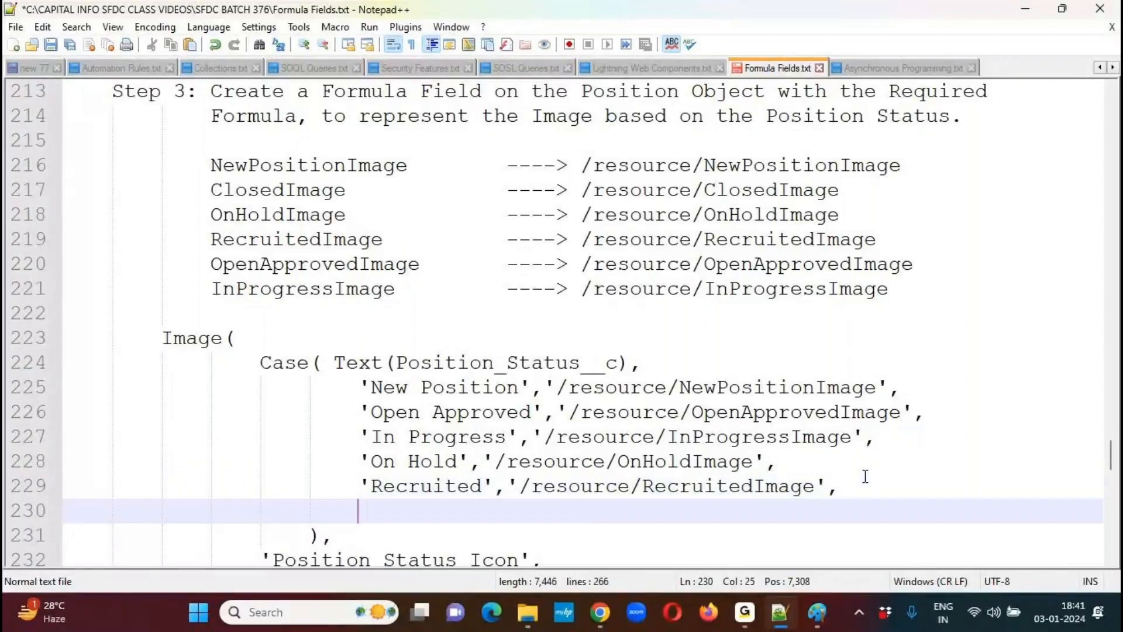
Add the pair 'Closed','/resource/ClosedImage', below the 'Recruited' line of the Case, copying the path from the list
type("'Closed','")
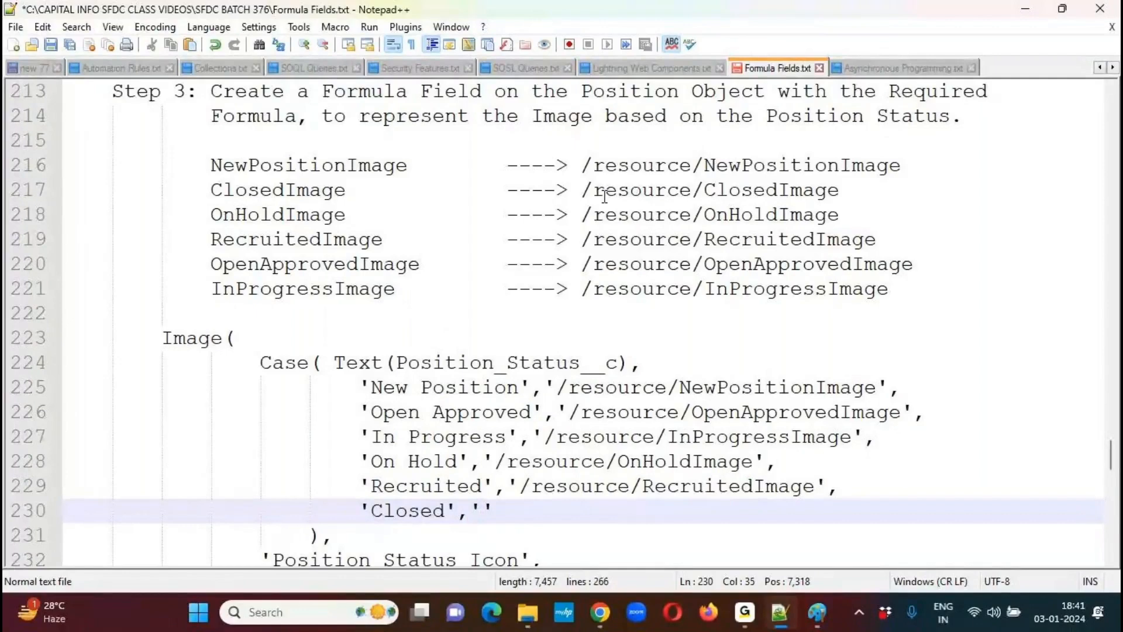
left_click_drag(582, 191, 851, 190)
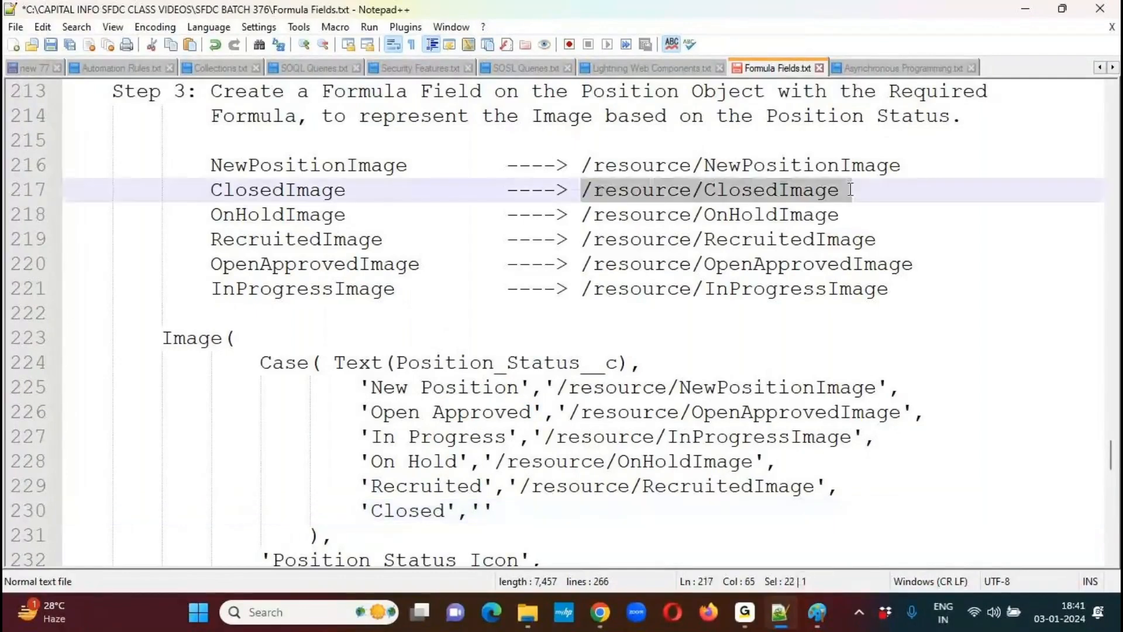
left_click(481, 511)
key("ctrl+v")
key("BackSpace")
left_click(777, 507)
type(",")
Add an empty string '' on a new line below 'Closed' as the default value of the Case
key("Return")
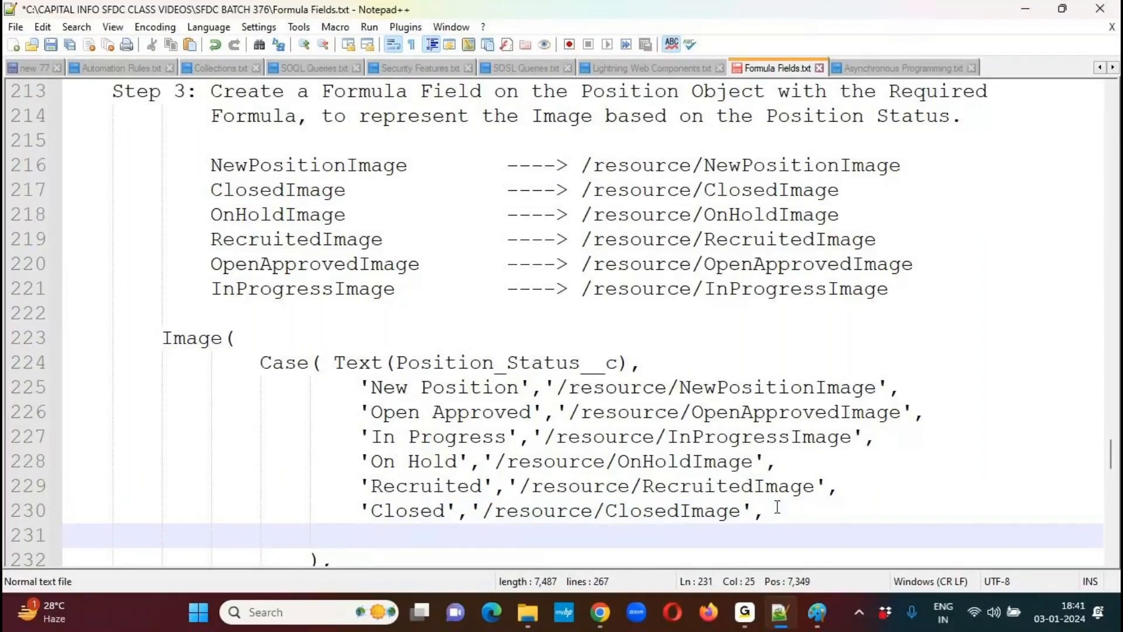
type("''")
key("Down")
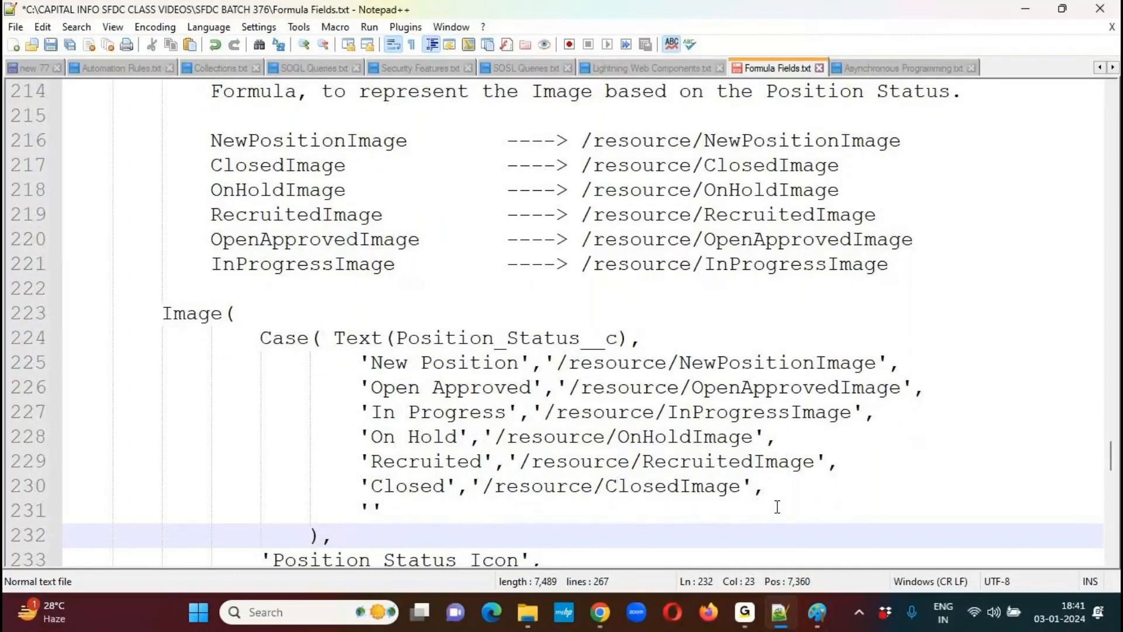
Compare the status values in the Case formula with the Position Status options of the new Position form in Chrome
left_click_drag(369, 362, 542, 363)
double_click(749, 365)
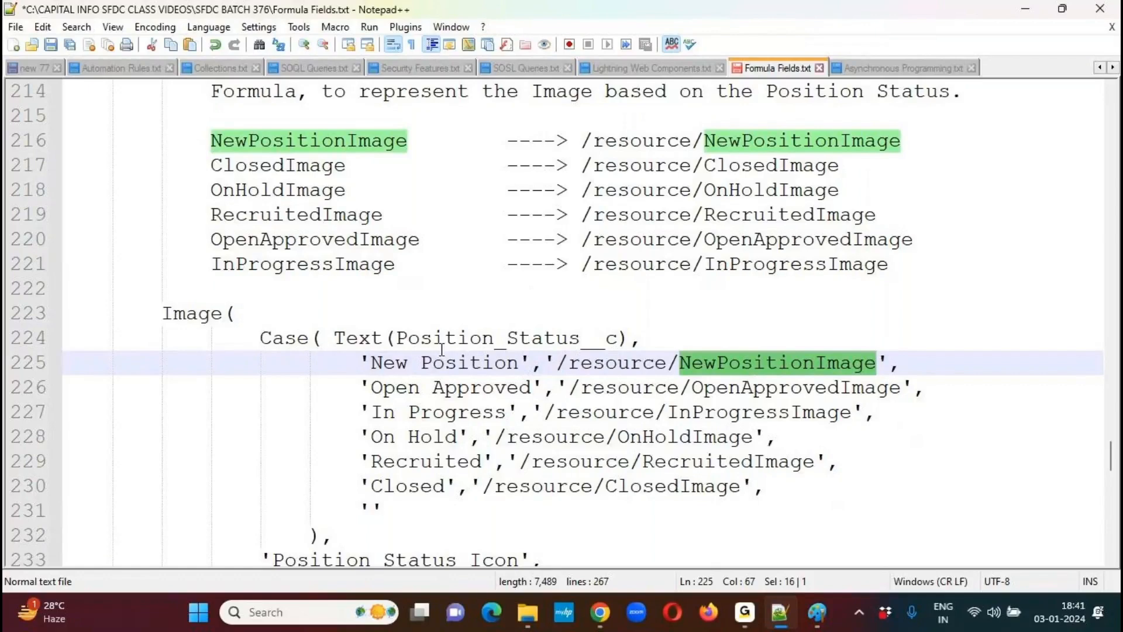
mouse_move(599, 611)
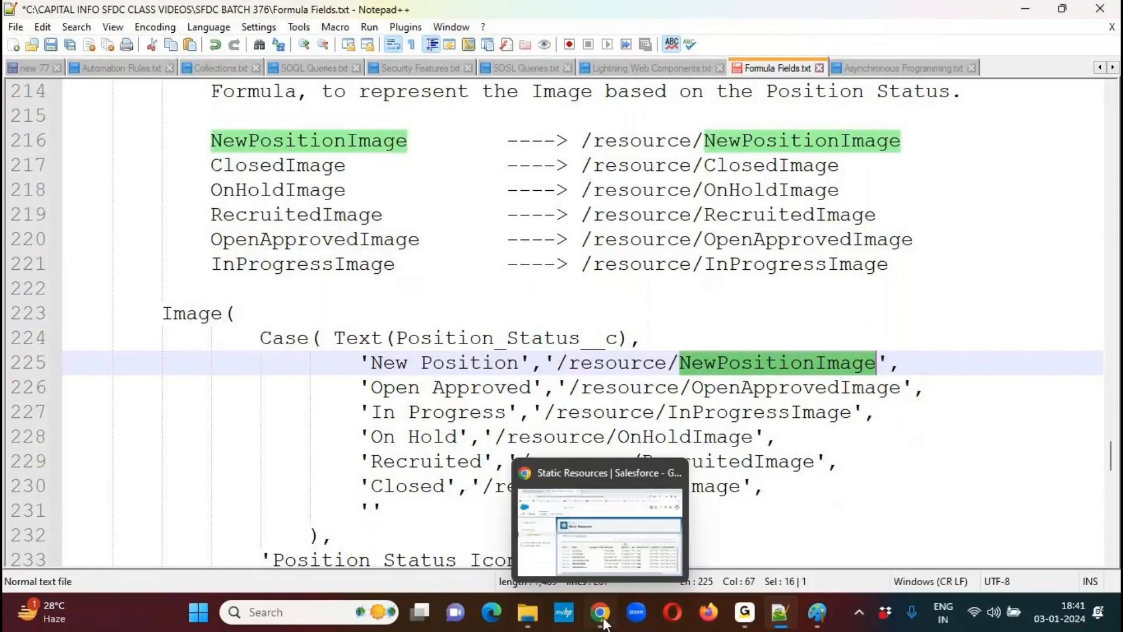
left_click(592, 572)
left_click(149, 17)
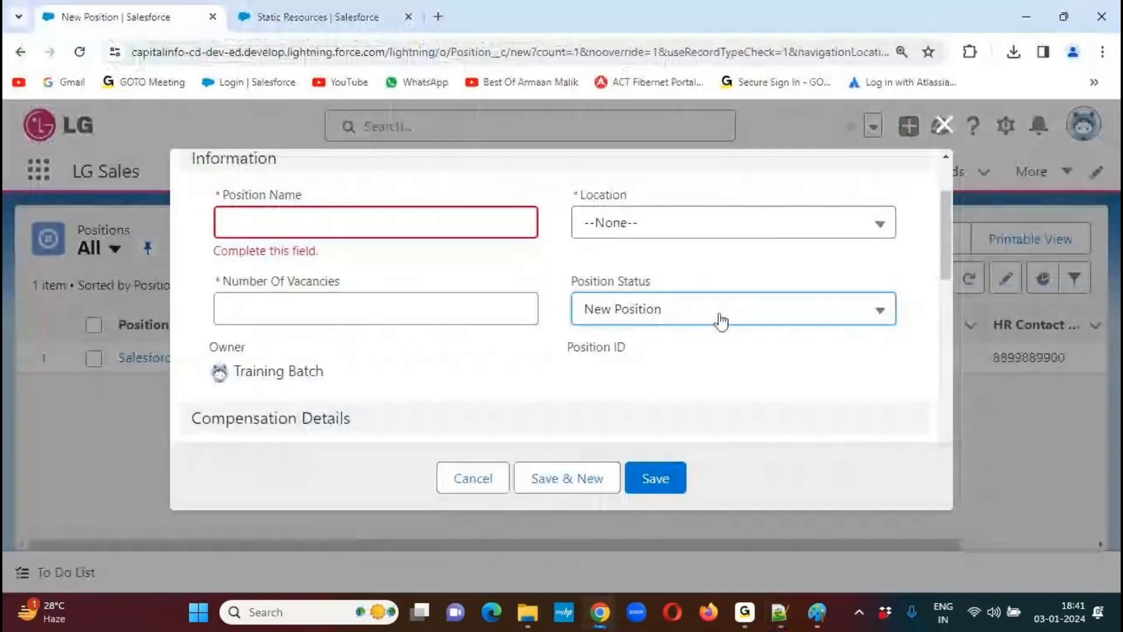
left_click(721, 321)
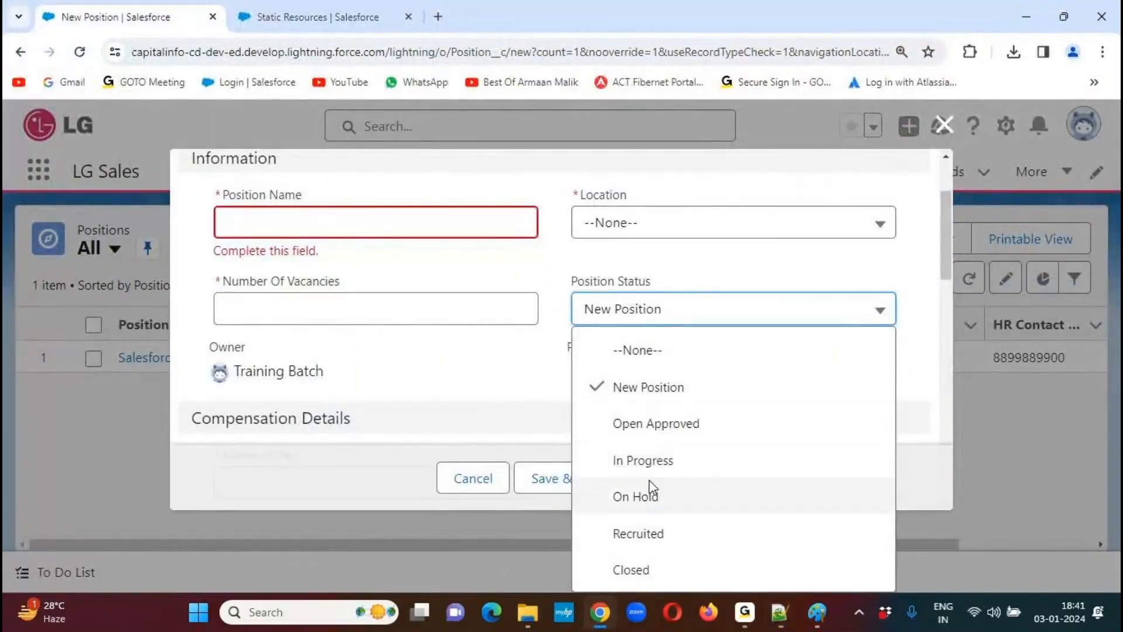
key("alt+Tab")
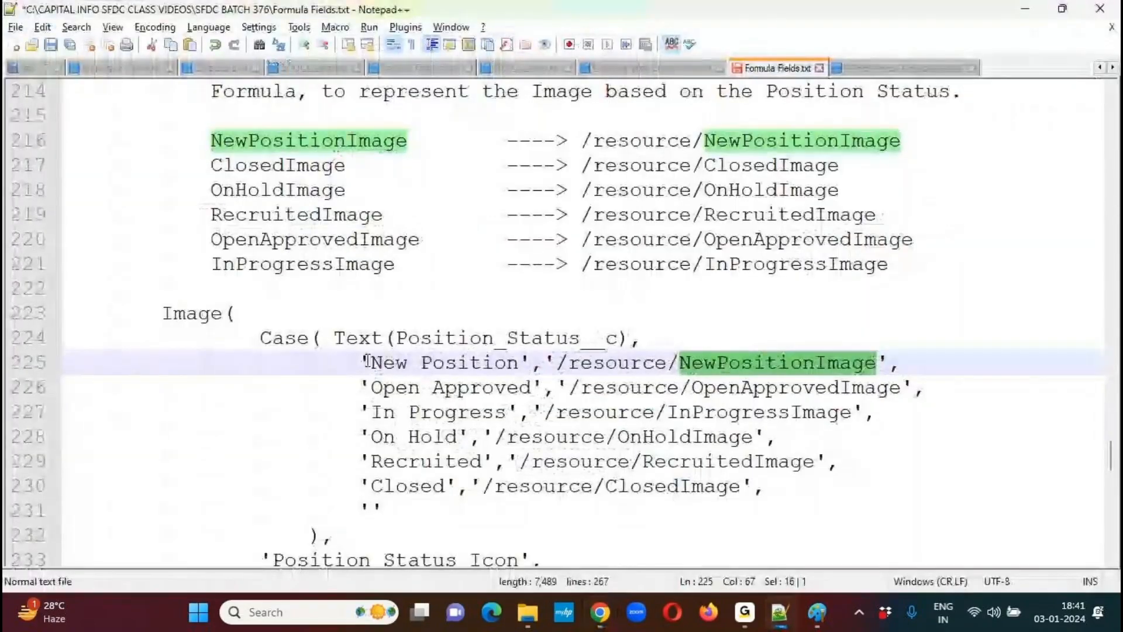
left_click_drag(372, 363, 537, 484)
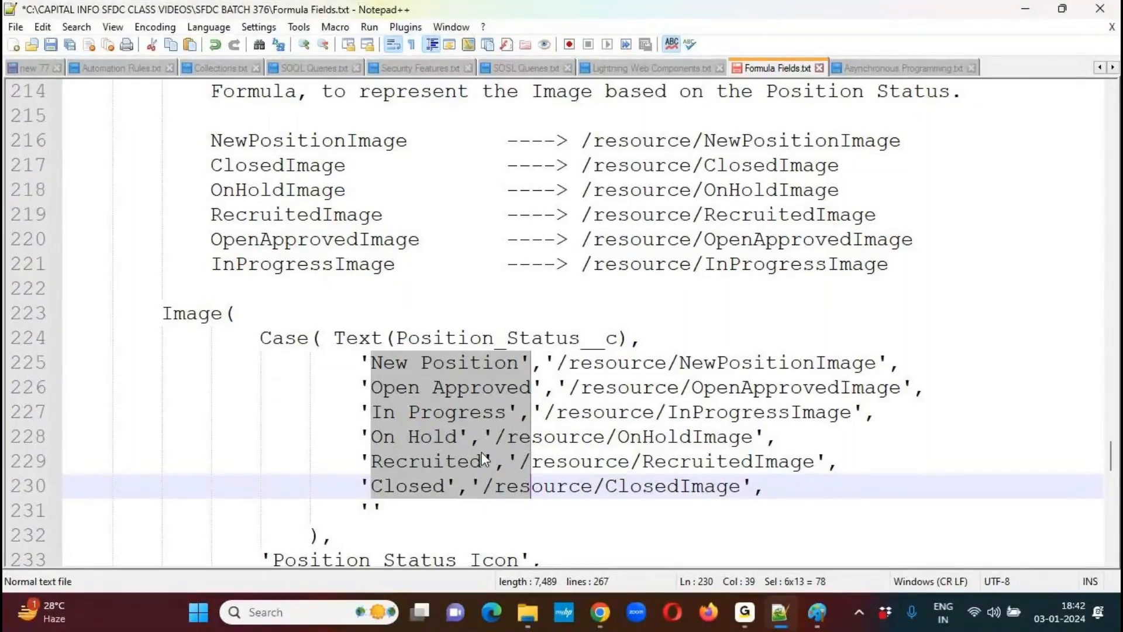
left_click(366, 412)
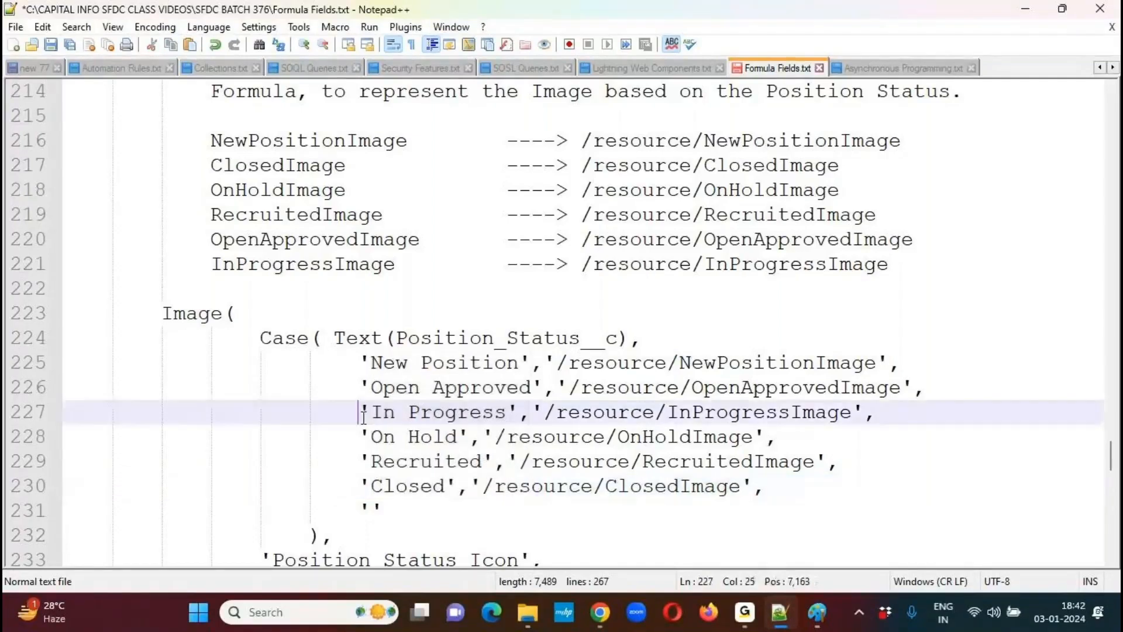
left_click(383, 363)
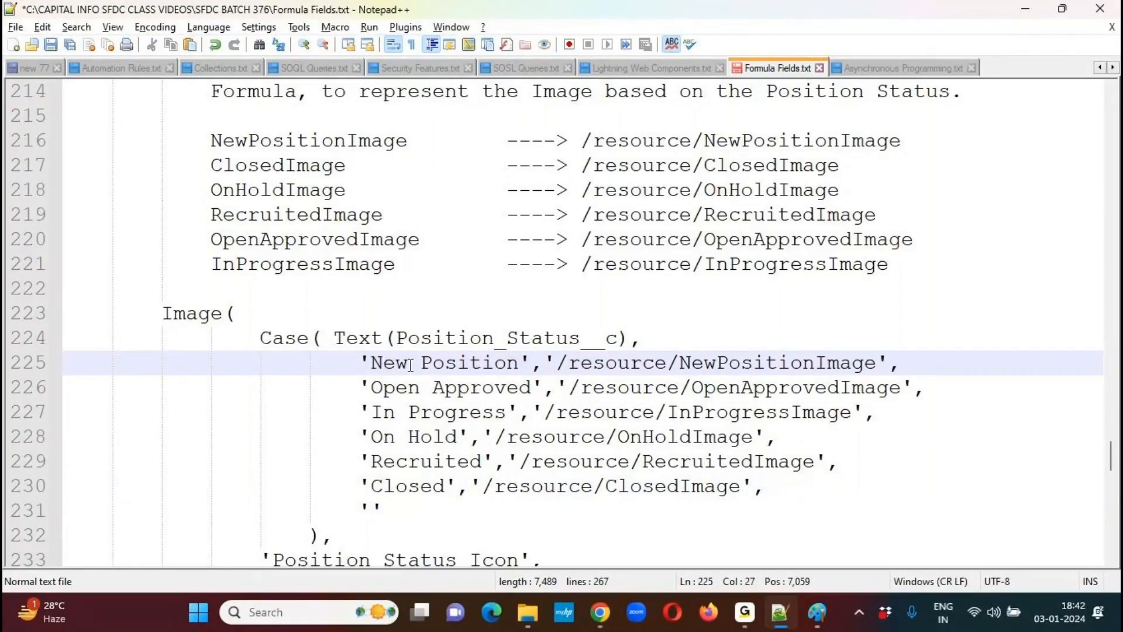
key("alt+Tab")
left_click(708, 310)
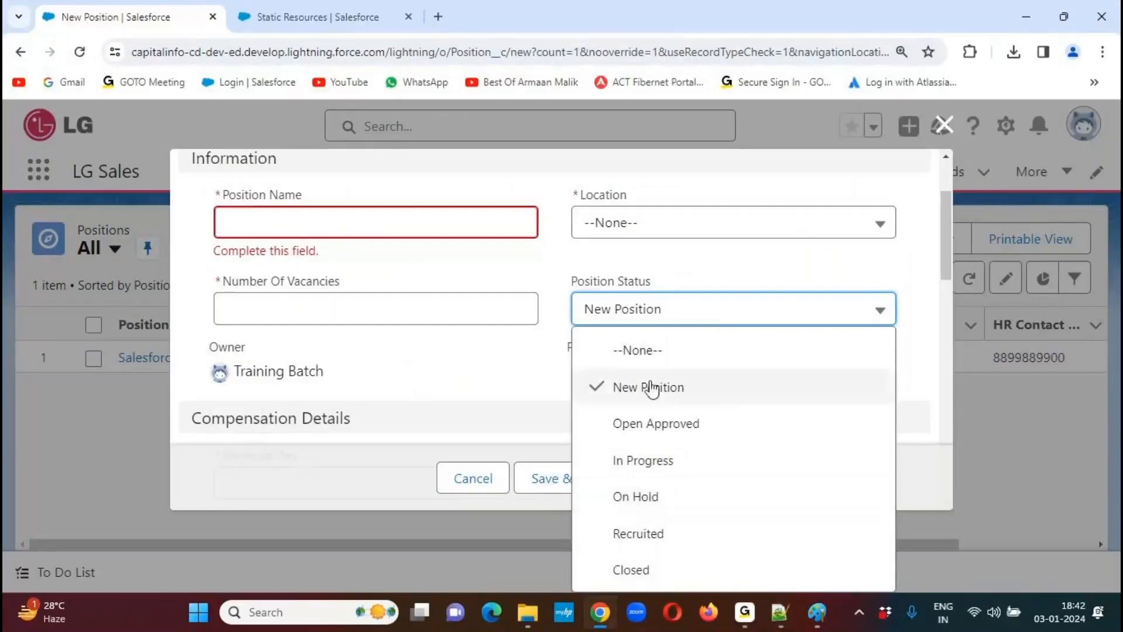
key("alt+Tab")
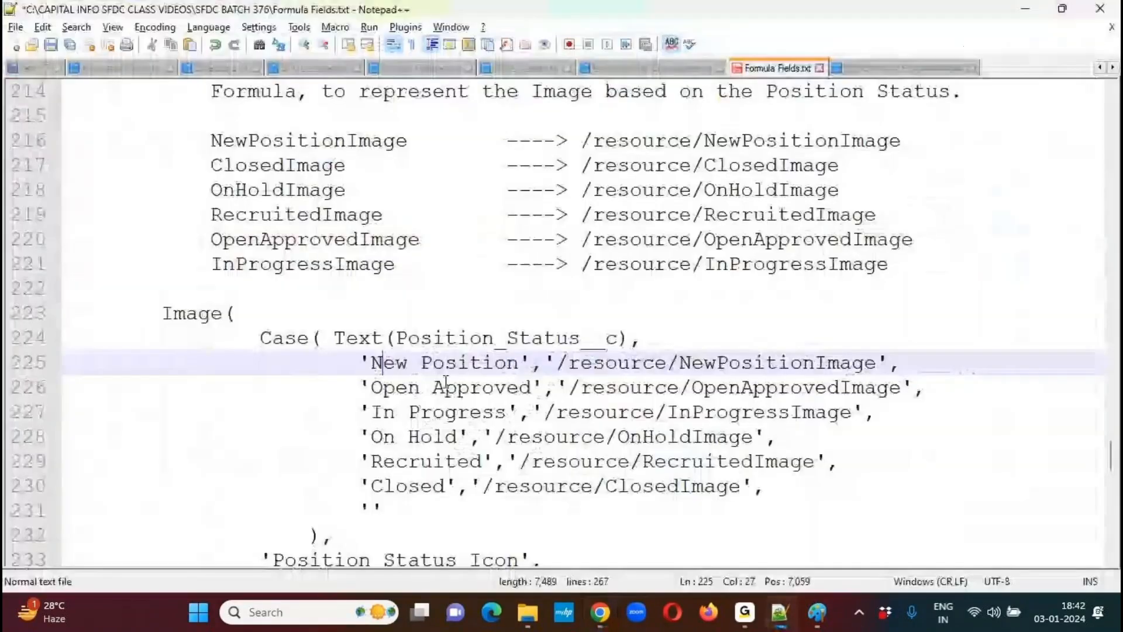
double_click(446, 363)
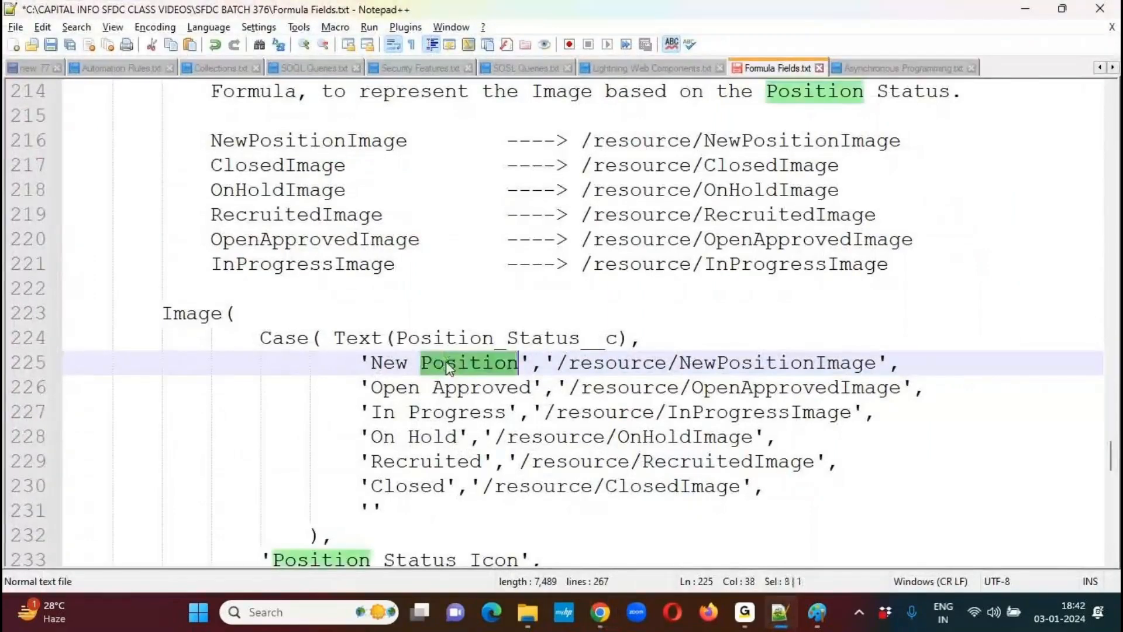
Review the complete Image formula, from the nested Case and its paths to the alternate text and size arguments
left_click(224, 374)
left_click_drag(1112, 466, 1113, 475)
double_click(192, 140)
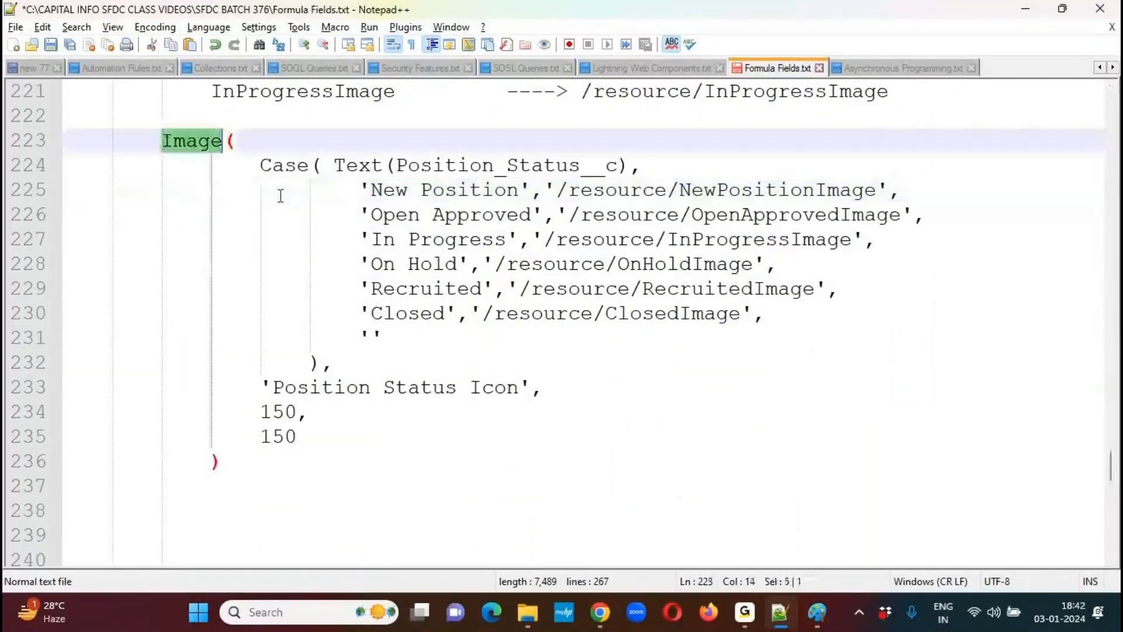
left_click(260, 166)
left_click_drag(261, 166, 321, 363)
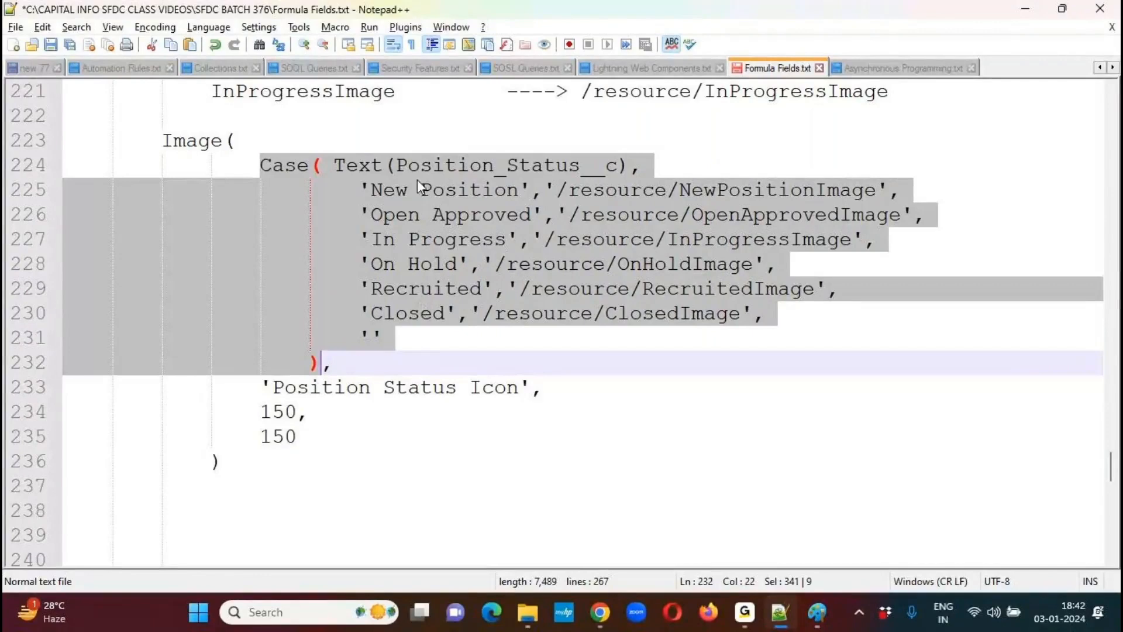
left_click(539, 335)
left_click_drag(742, 314, 480, 316)
left_click(296, 386)
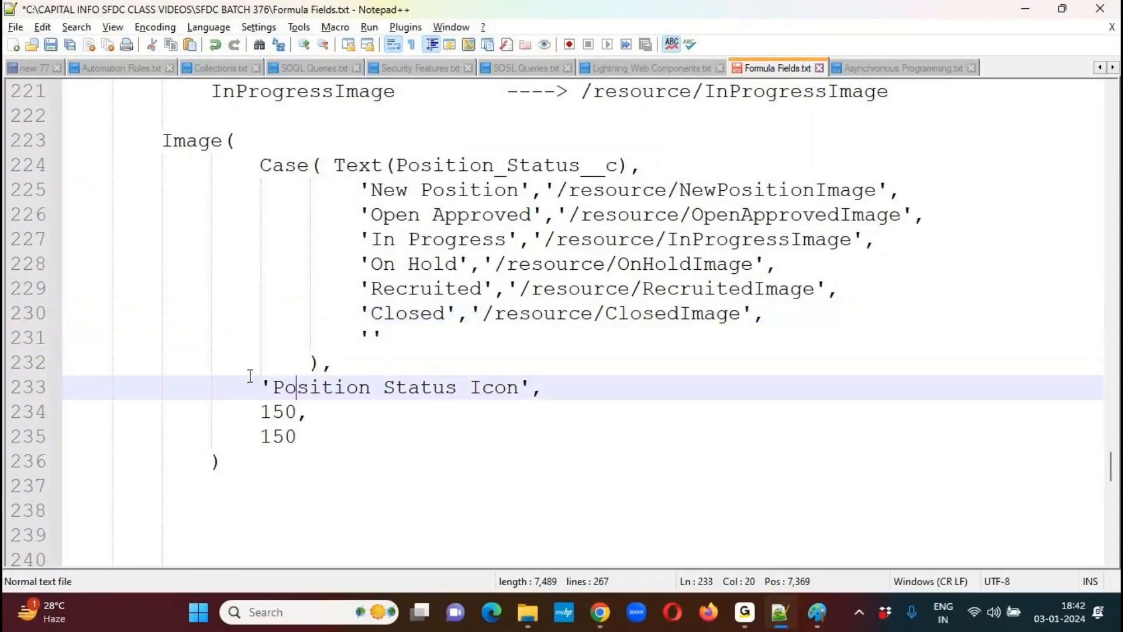
left_click(234, 286)
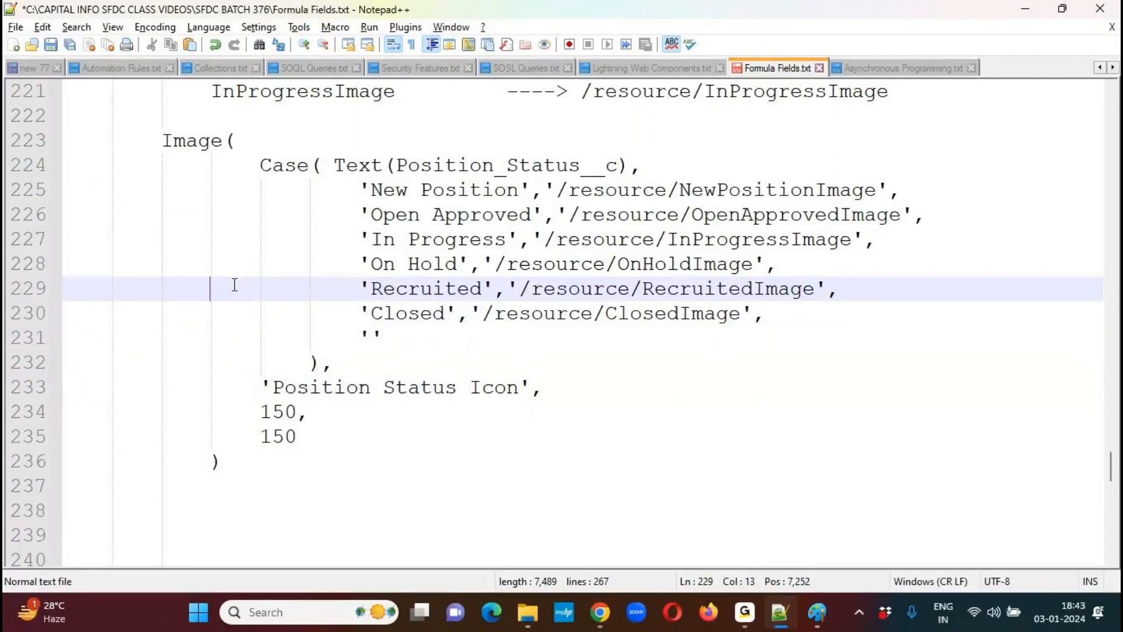
left_click(158, 143)
left_click_drag(165, 141, 251, 442)
left_click(239, 329)
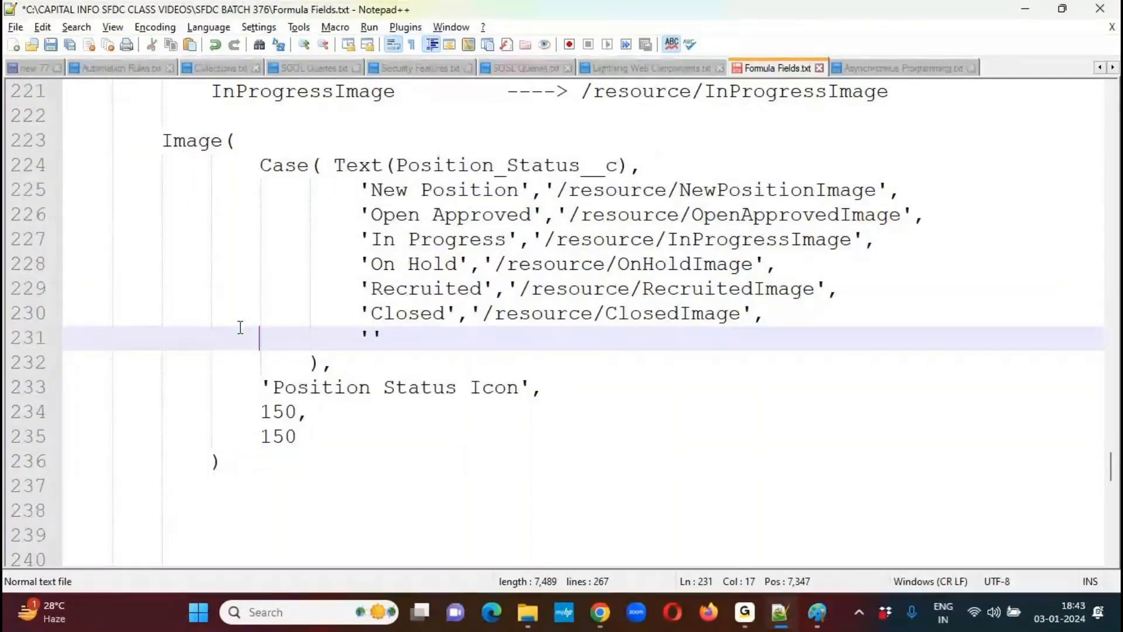
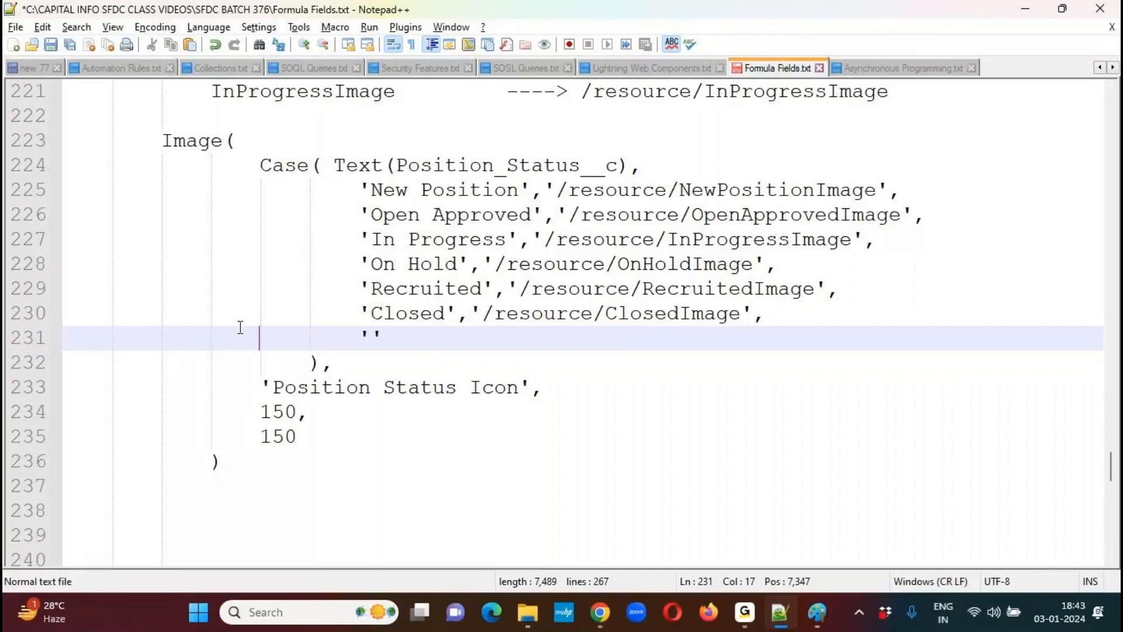
left_click_drag(251, 466, 163, 140)
left_click(231, 264)
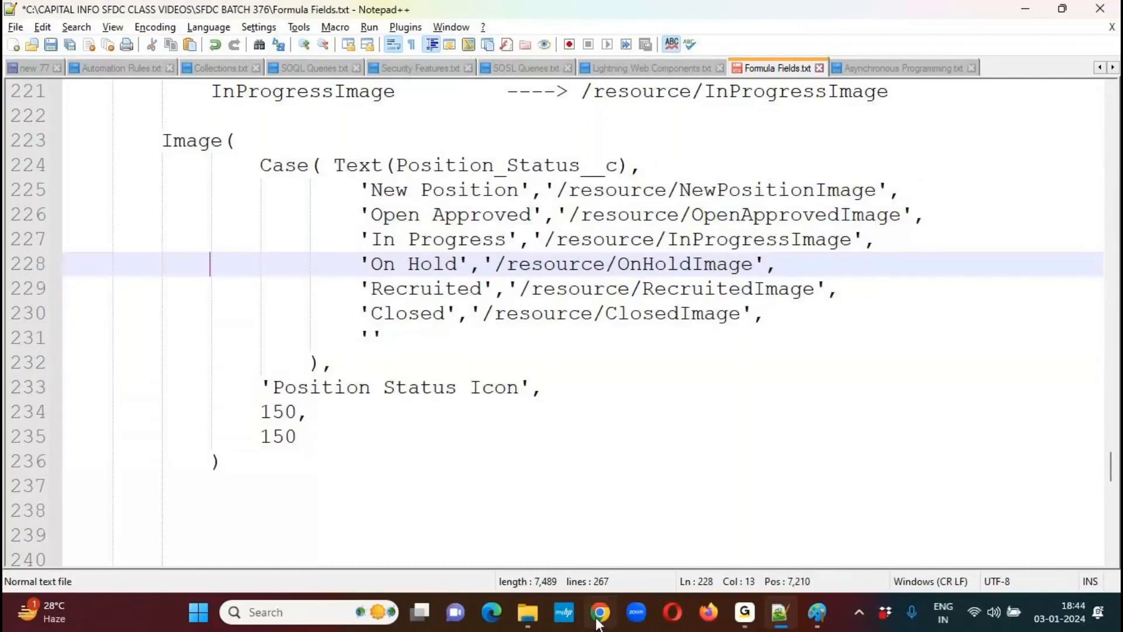
Switch to Chrome, cancel the unsaved new Position record and close the Static Resources page
mouse_move(598, 623)
left_click(596, 503)
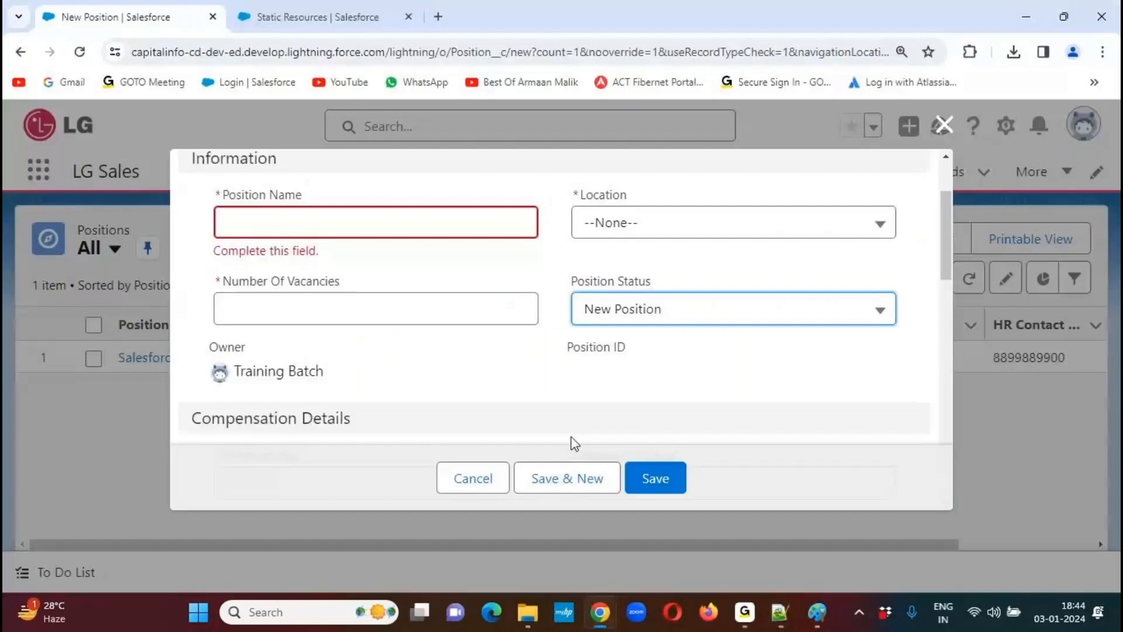
left_click(497, 485)
left_click(352, 22)
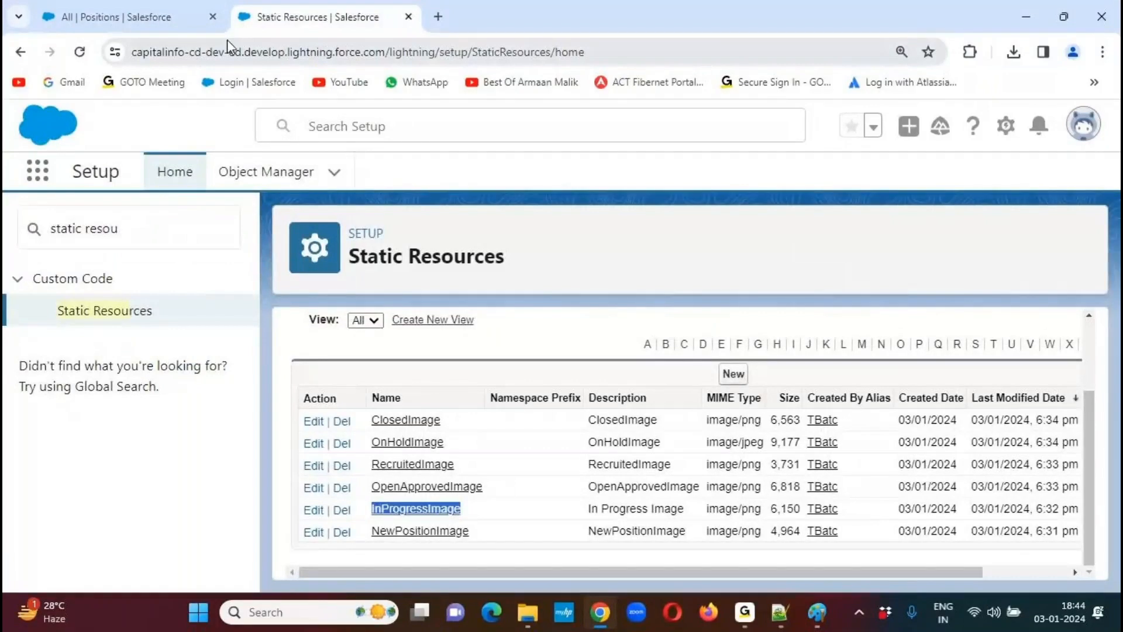
key("ctrl+w")
Open the Position object's setup from the Positions list and show its Fields & Relationships
left_click(1007, 127)
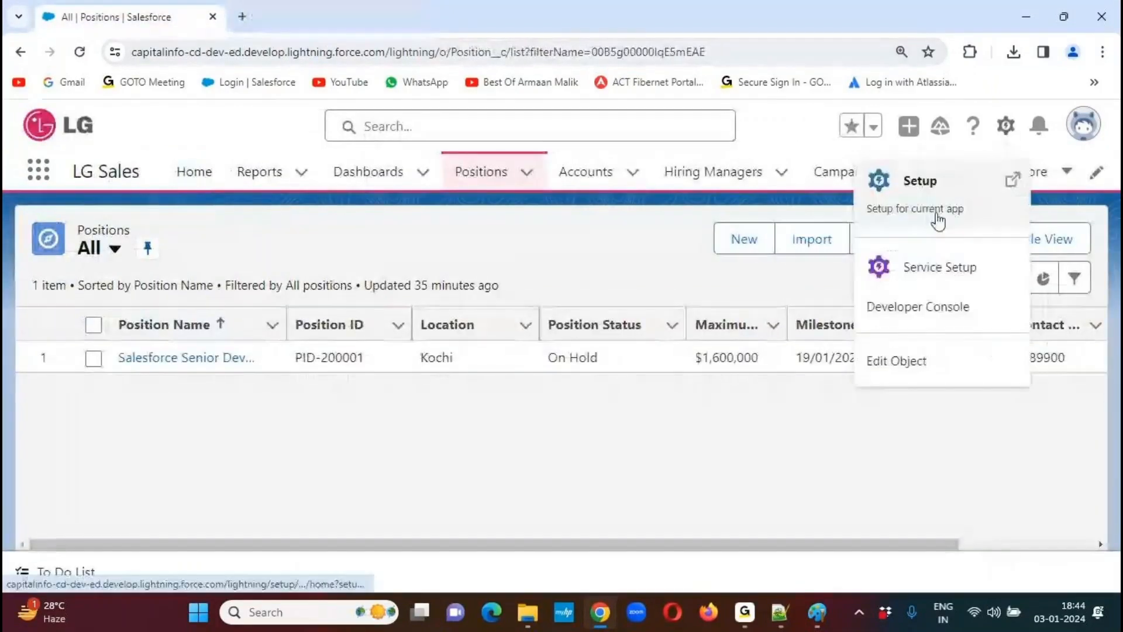
left_click(898, 358)
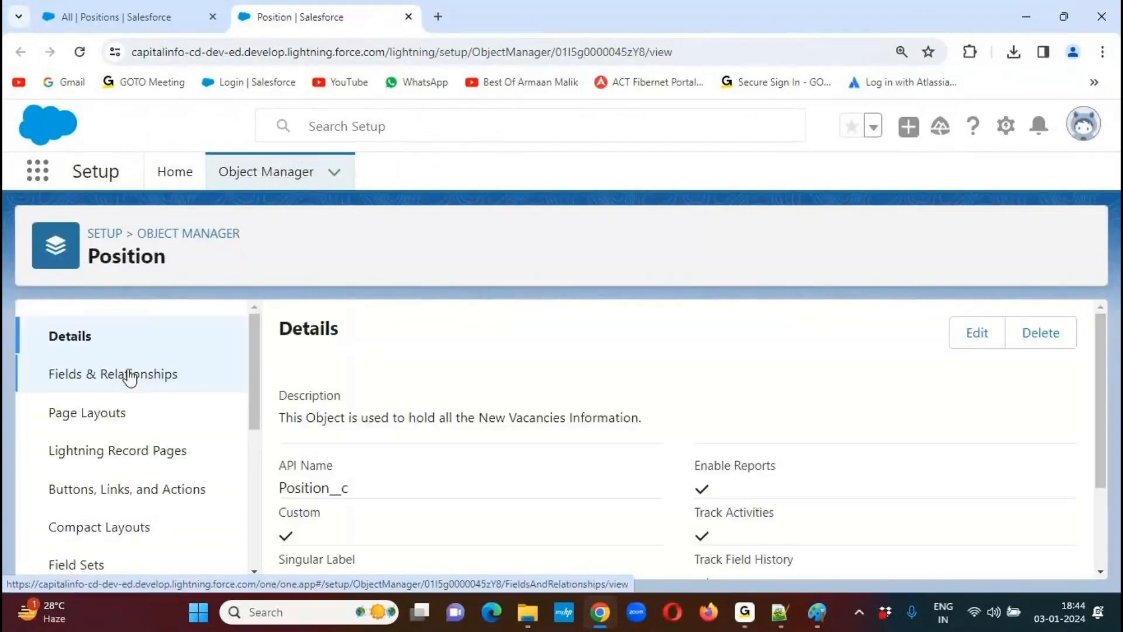
left_click(97, 383)
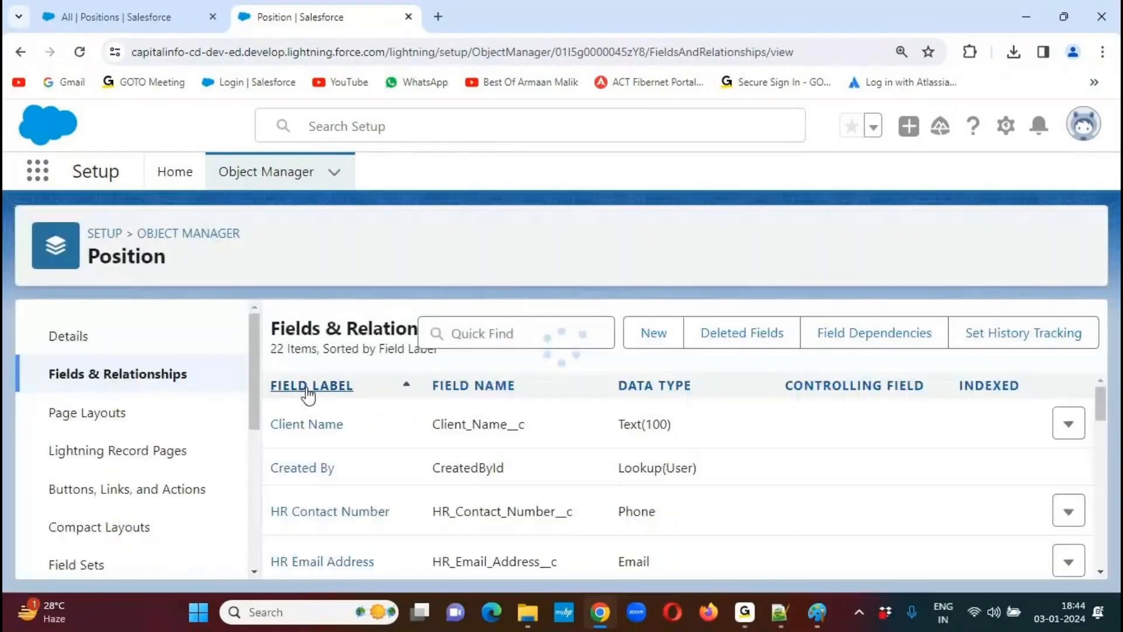
Start a new custom field on the Position object with the Formula data type and continue to the output type step
left_click(653, 336)
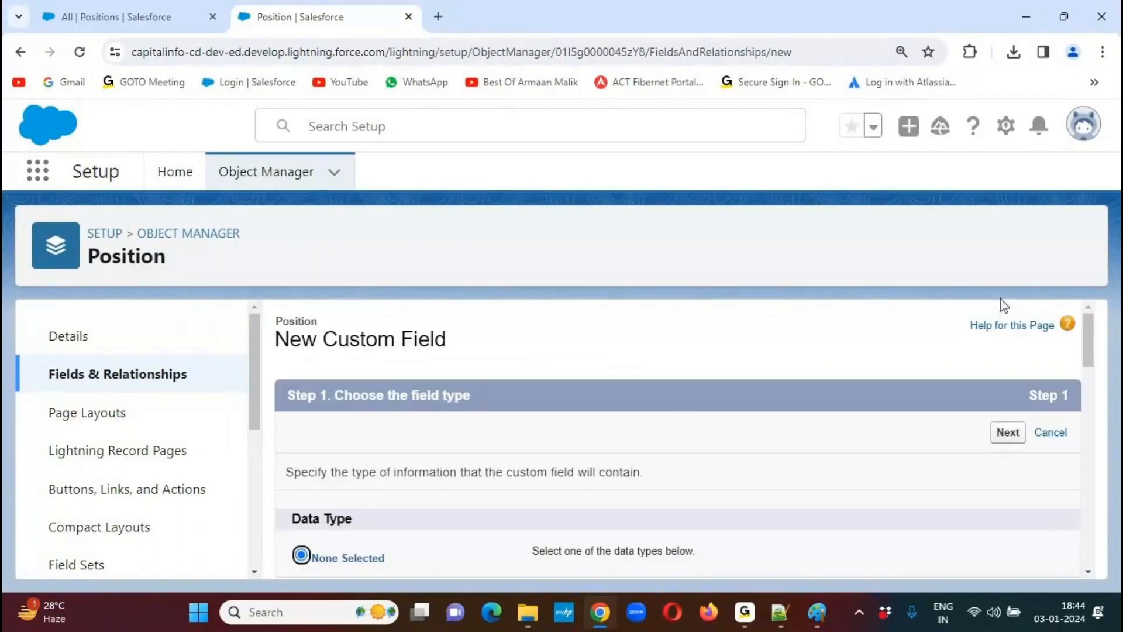
left_click_drag(1087, 326, 1084, 370)
left_click(358, 405)
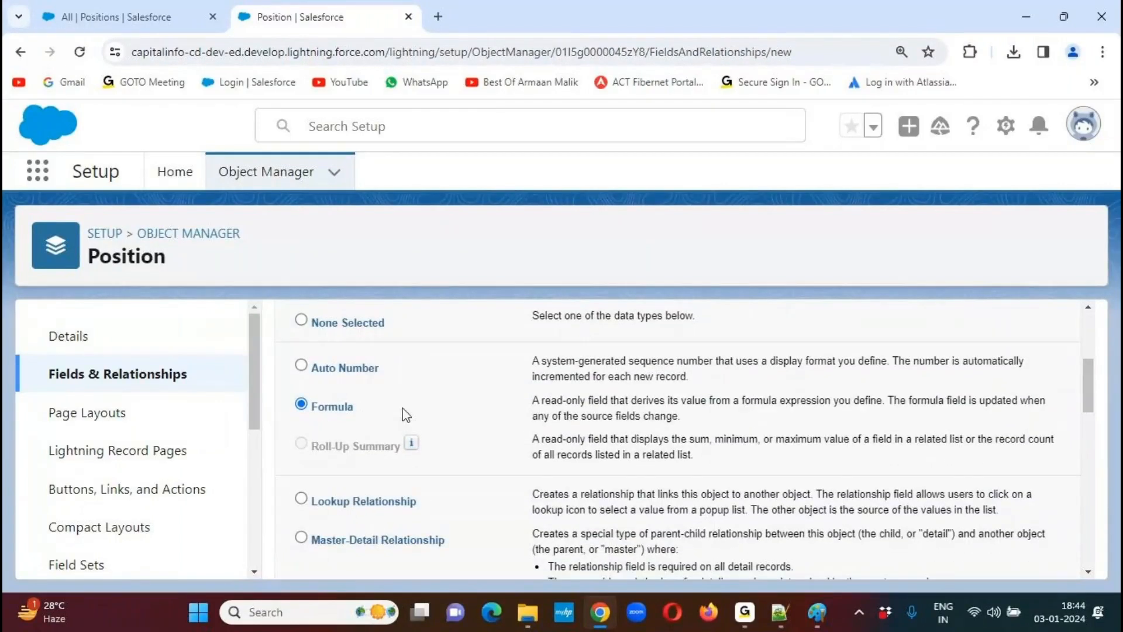
scroll(1087, 376, "up", 3)
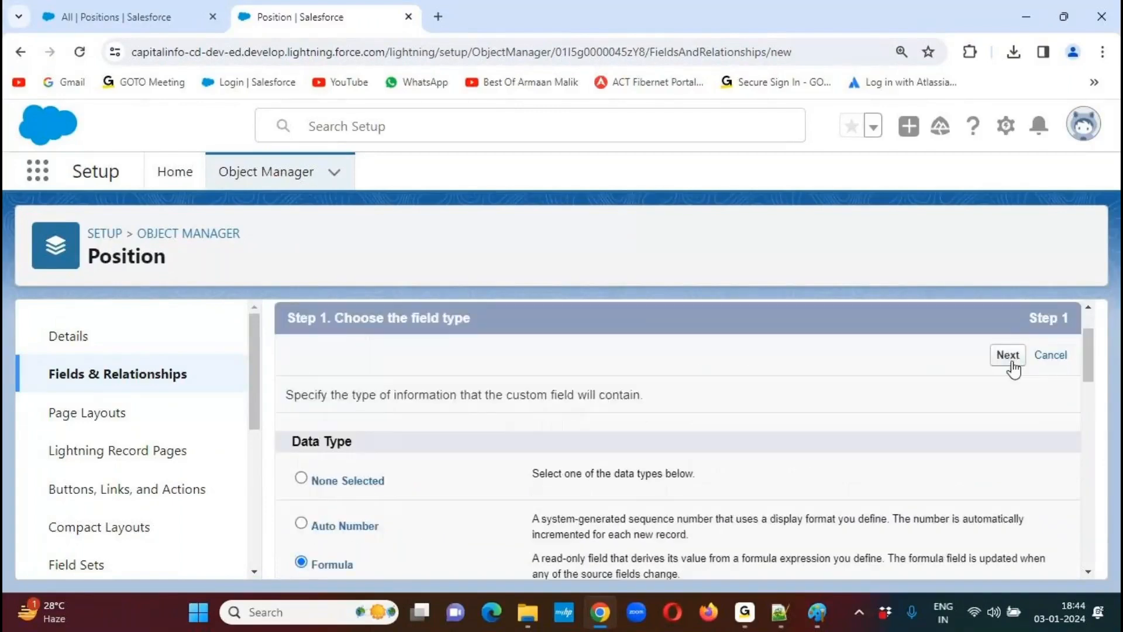
left_click(1008, 355)
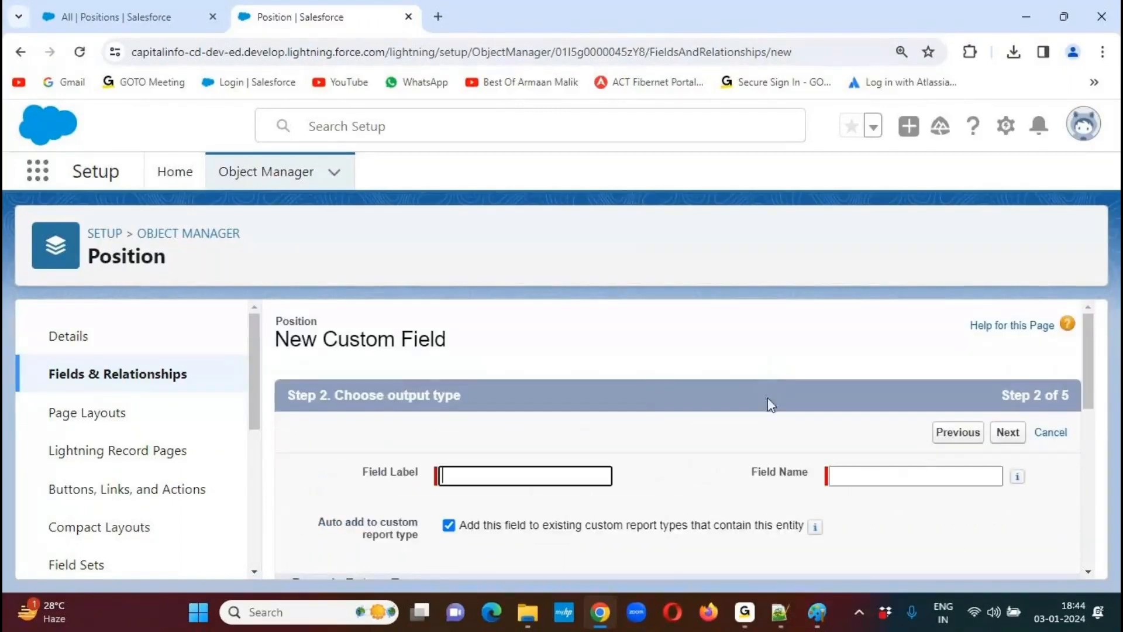
Set the field label to Position Status Icon, copied from the formula notes in Notepad++, and let the field name fill in
left_click(784, 614)
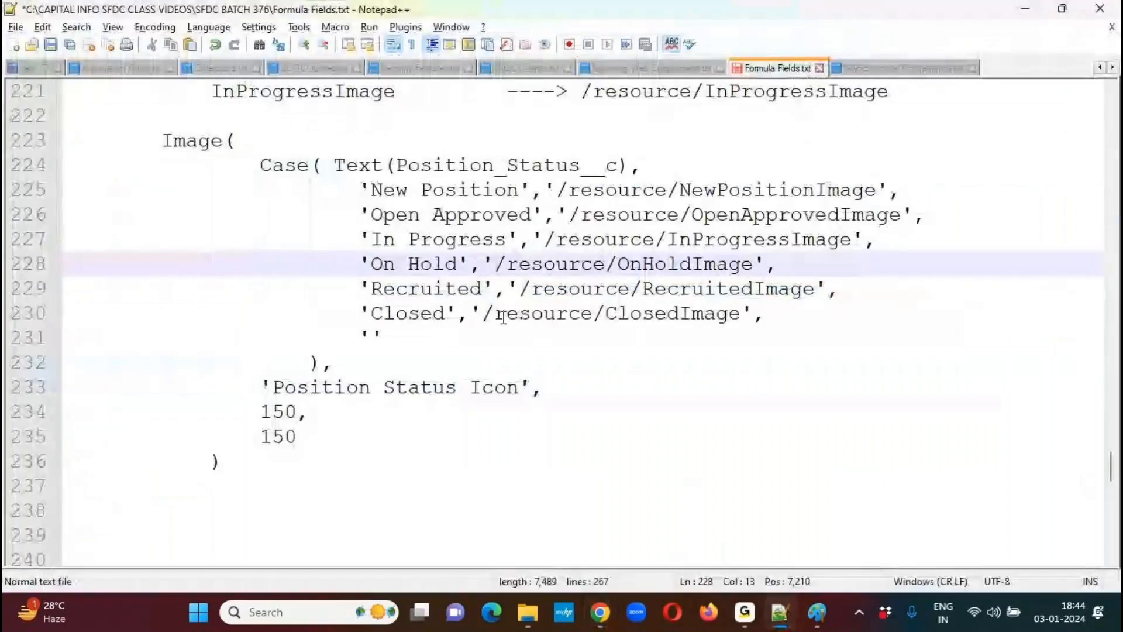
left_click_drag(272, 388, 530, 388)
key("ctrl+c")
key("alt+Tab")
key("ctrl+v")
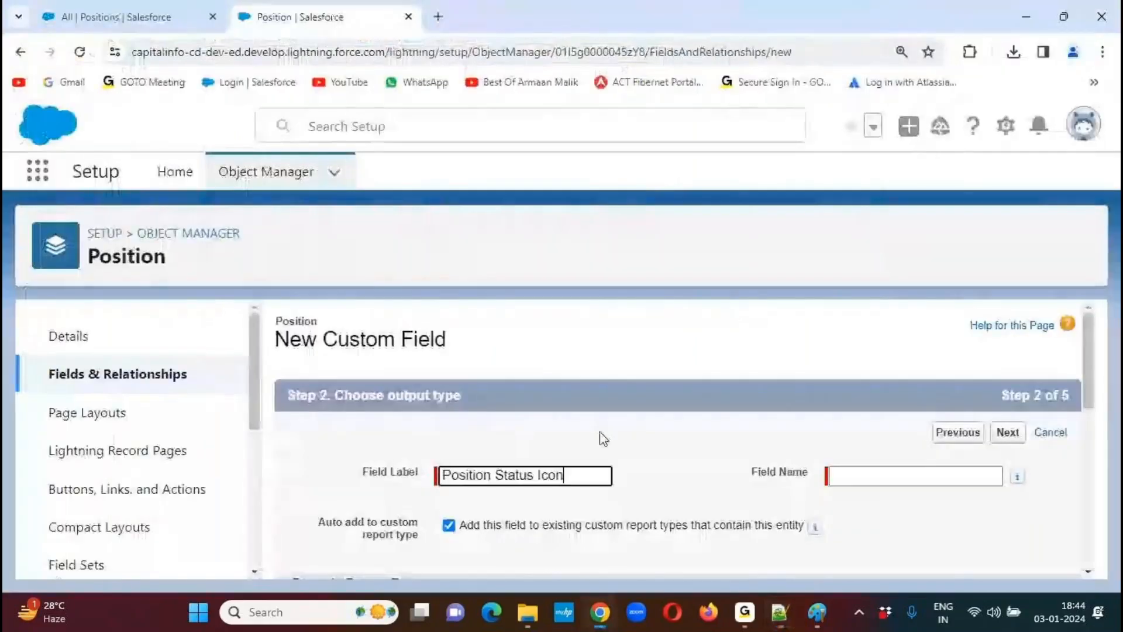
left_click(656, 417)
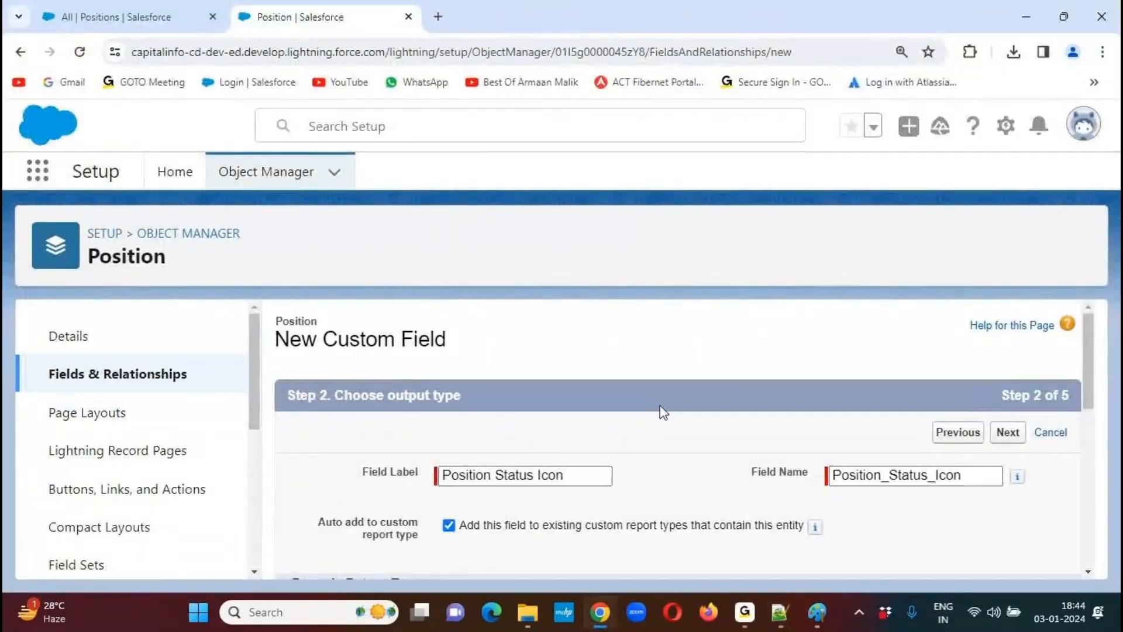
Choose Text as the formula return type and continue to the formula entry step
left_click_drag(1087, 319, 1082, 509)
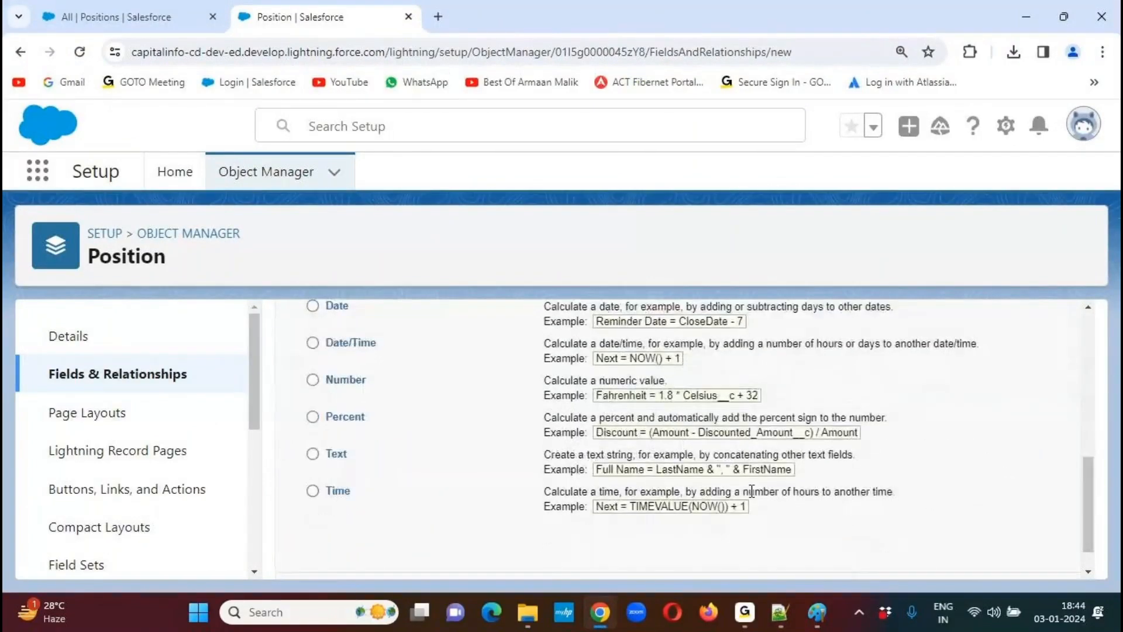
left_click(328, 456)
scroll(1102, 473, "down", 1)
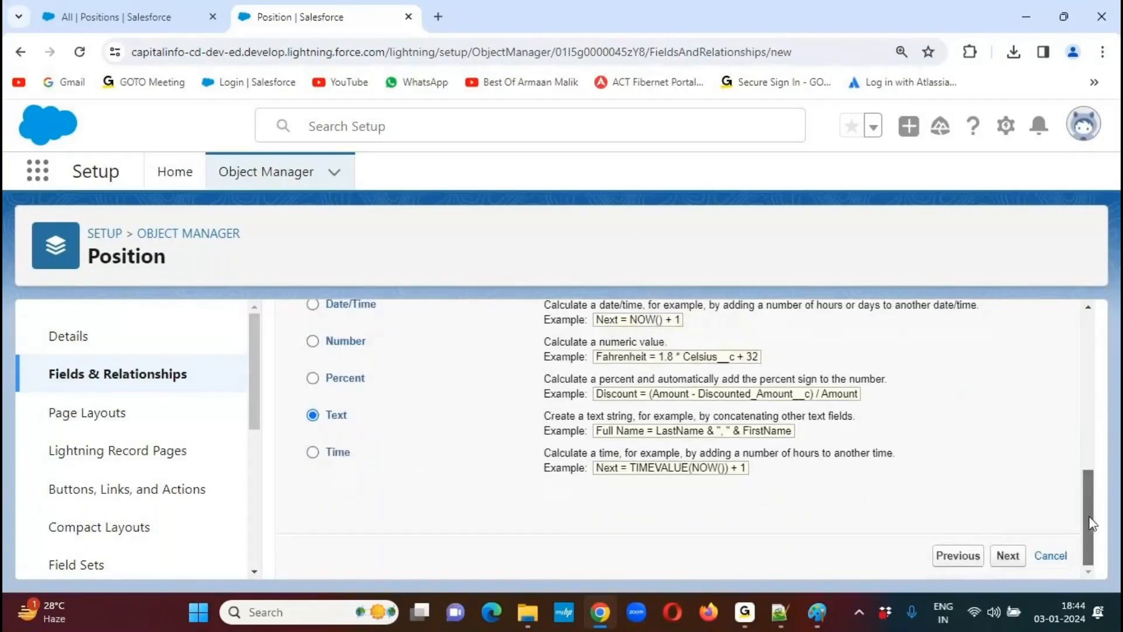
left_click(1006, 557)
Copy the complete Image formula from the Notepad++ notes and paste it into the Position Status Icon formula editor in Chrome
scroll(1093, 363, "down", 6)
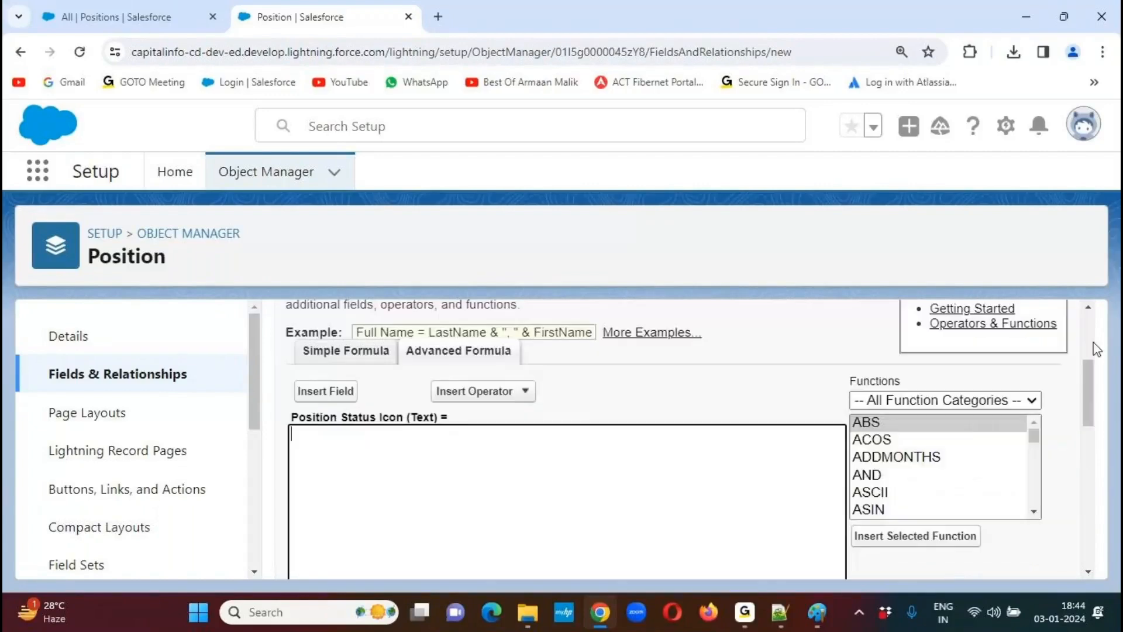
left_click_drag(1092, 408, 1092, 398)
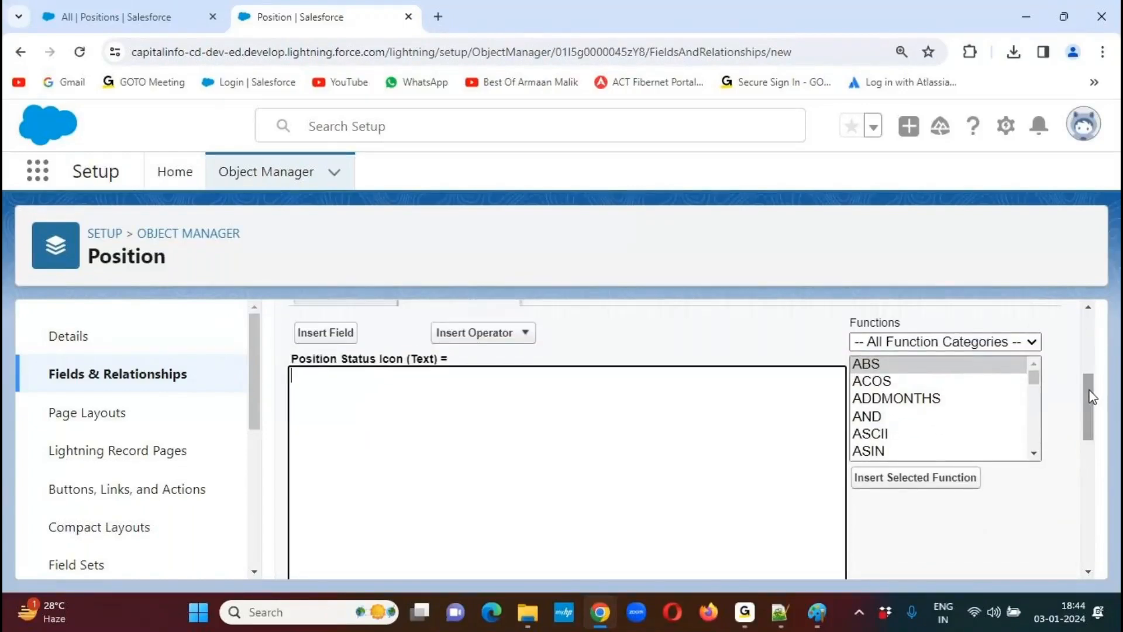
left_click(780, 612)
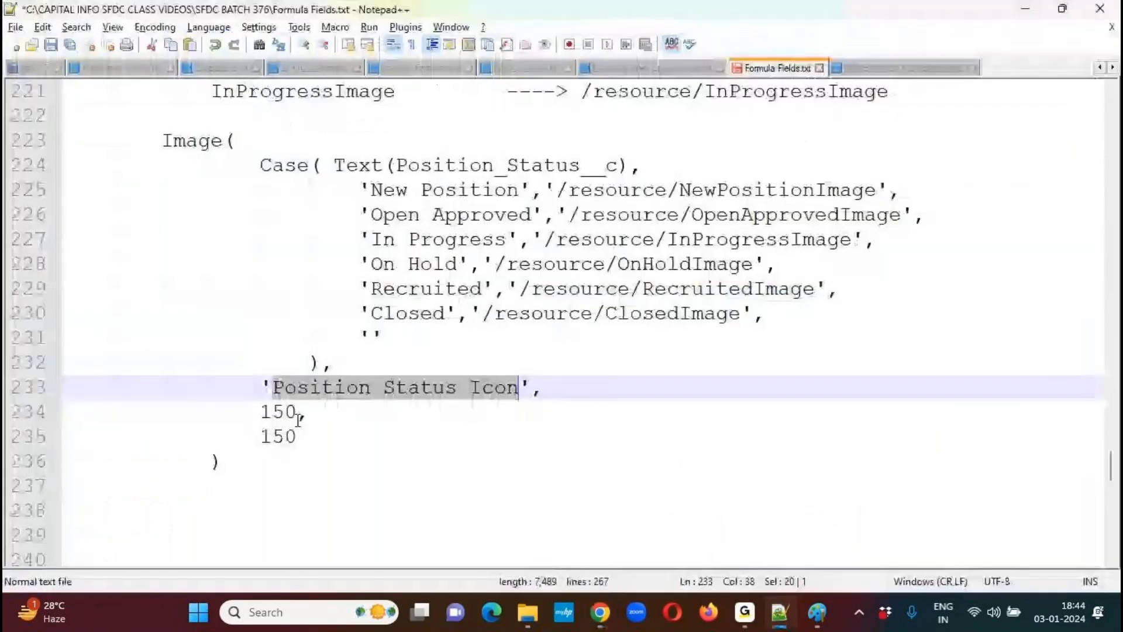
left_click(167, 142)
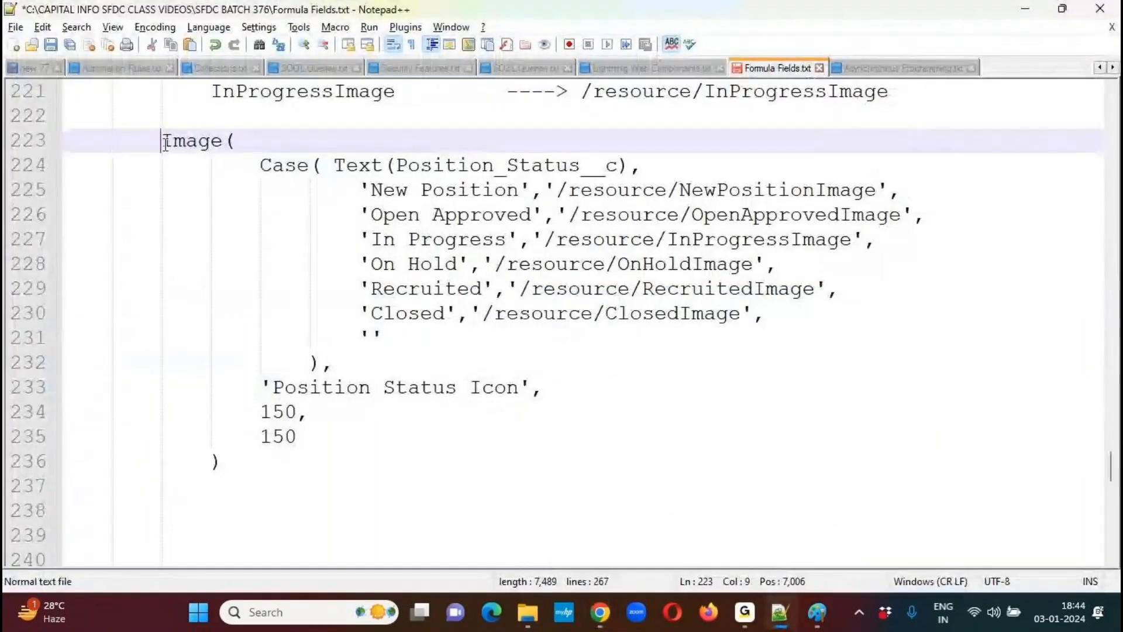
left_click_drag(167, 142, 223, 462)
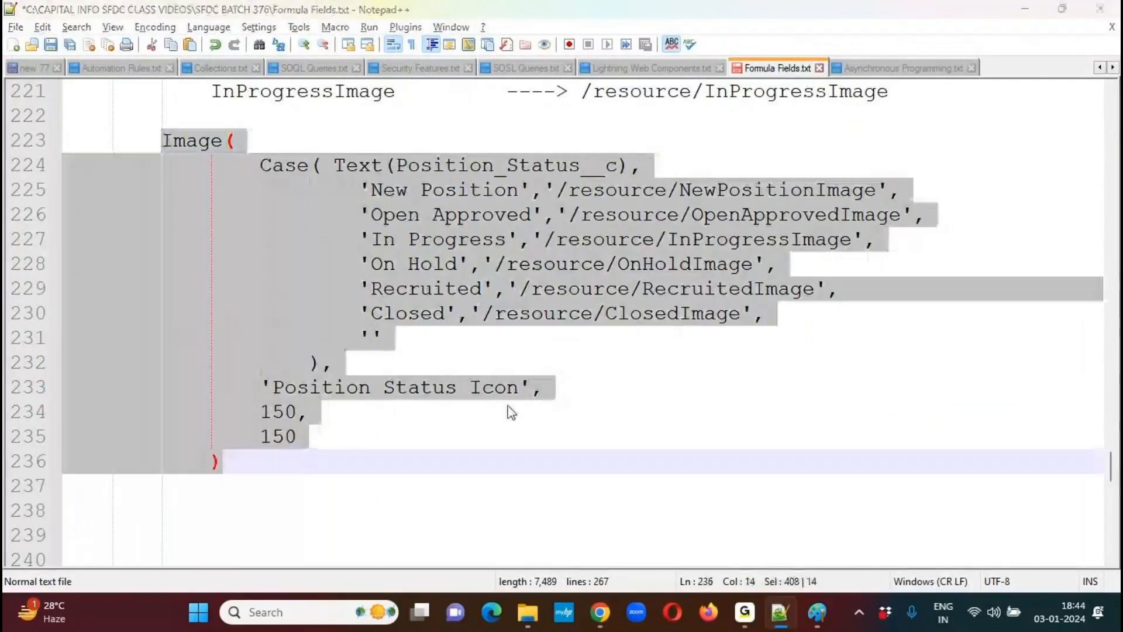
key("ctrl+c")
key("alt+Tab")
key("ctrl+v")
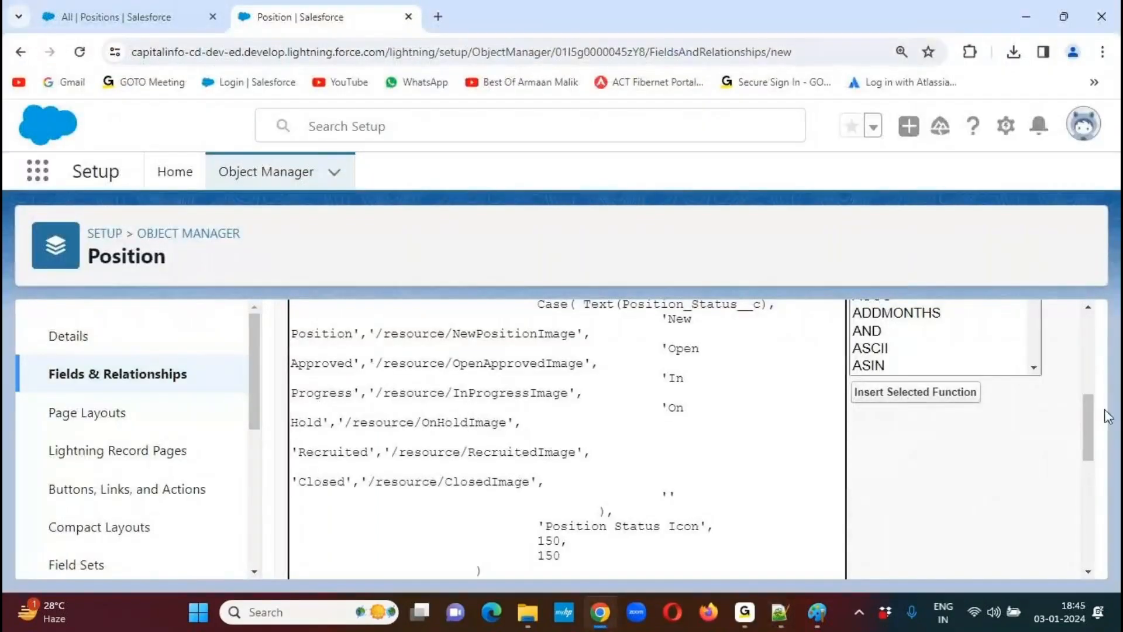
Remove the excess indentation before the Case line and the 'New Position' line so each fits on a single line
scroll(1104, 409, "up", 2)
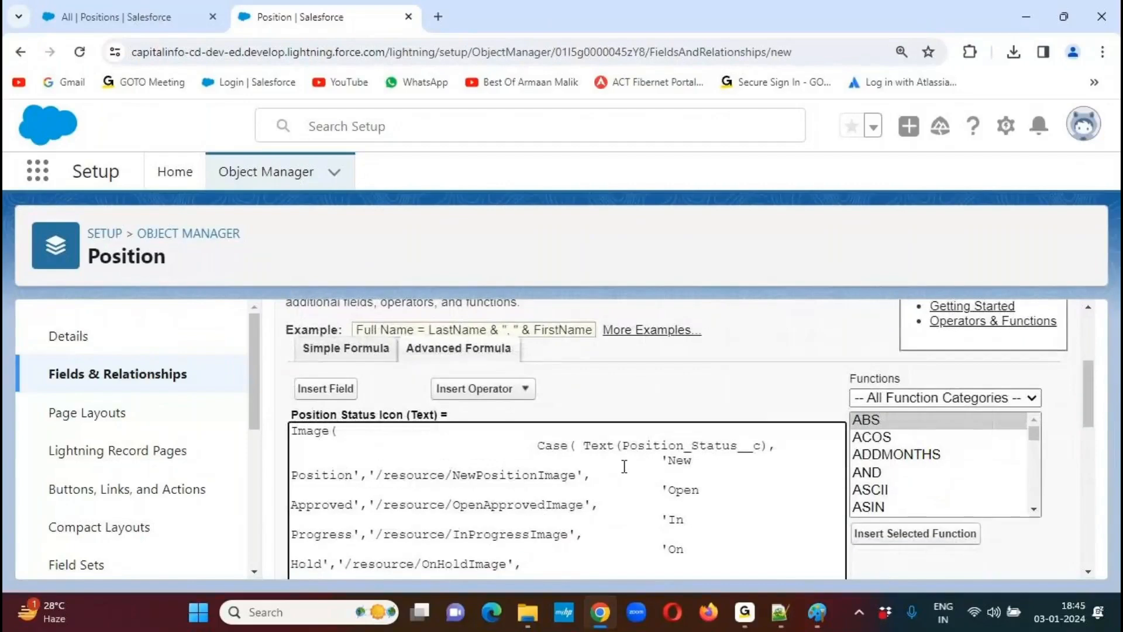
left_click(536, 445)
key("BackSpace")
key("BackSpace")
key("BackSpace")
left_click(663, 460)
key("BackSpace")
key("BackSpace")
key("BackSpace")
key("BackSpace")
Reduce the indentation of the 'Open Approved', 'In Progress' and 'On Hold' lines to align them under 'New Position'
left_click(663, 475)
key("BackSpace")
key("BackSpace")
key("BackSpace")
key("BackSpace")
left_click(662, 491)
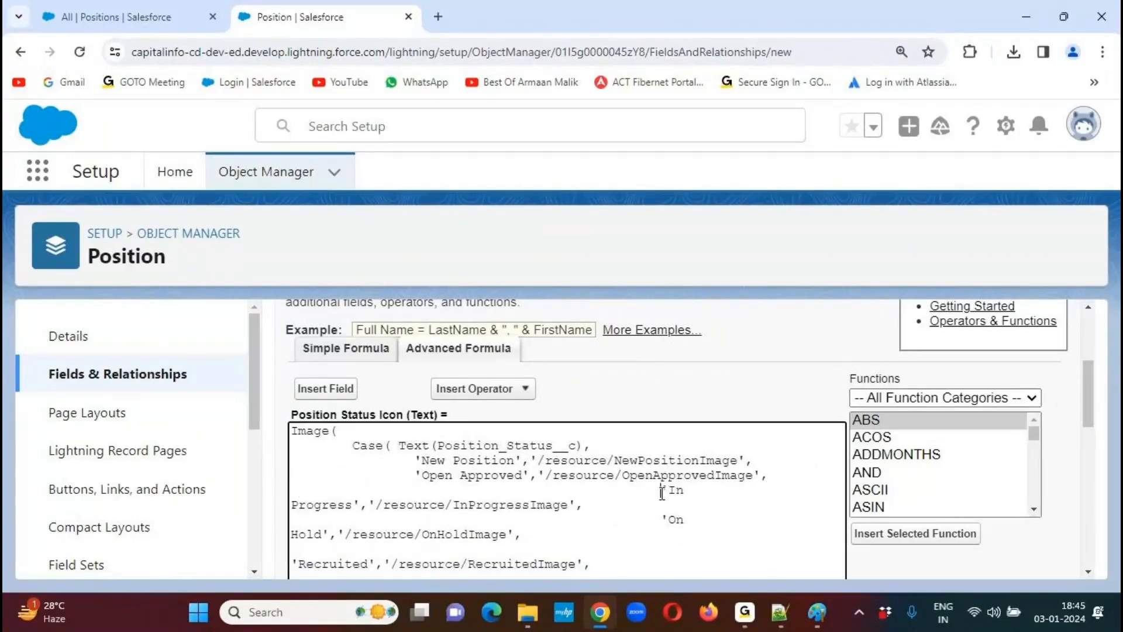
key("BackSpace")
key("BackSpace")
key("BackSpace")
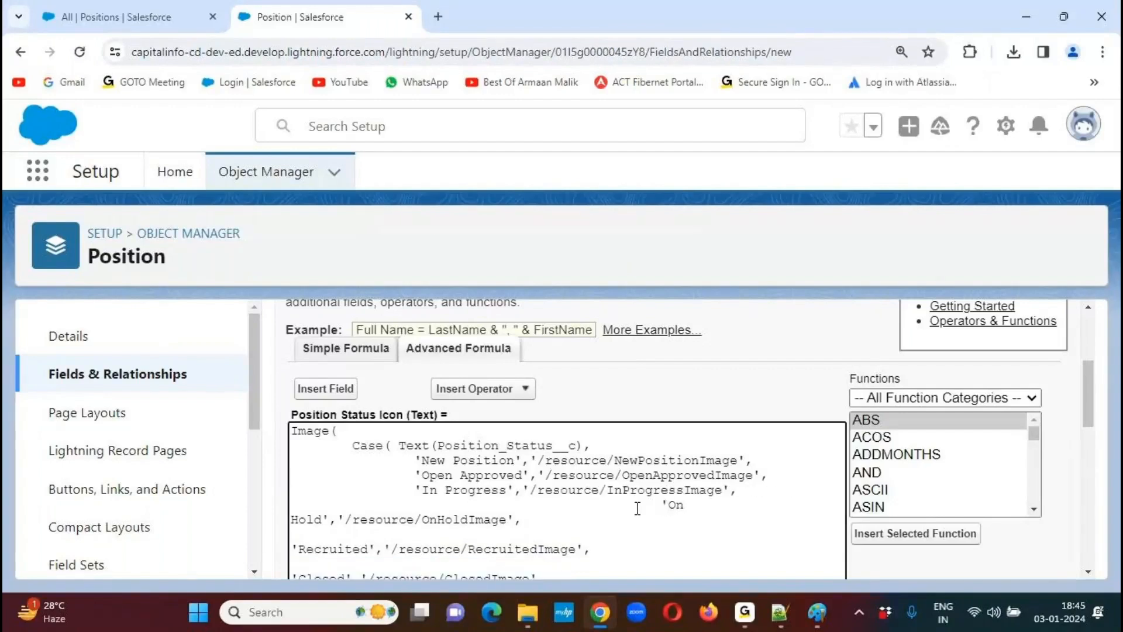
left_click(660, 505)
key("BackSpace")
key("BackSpace")
key("BackSpace")
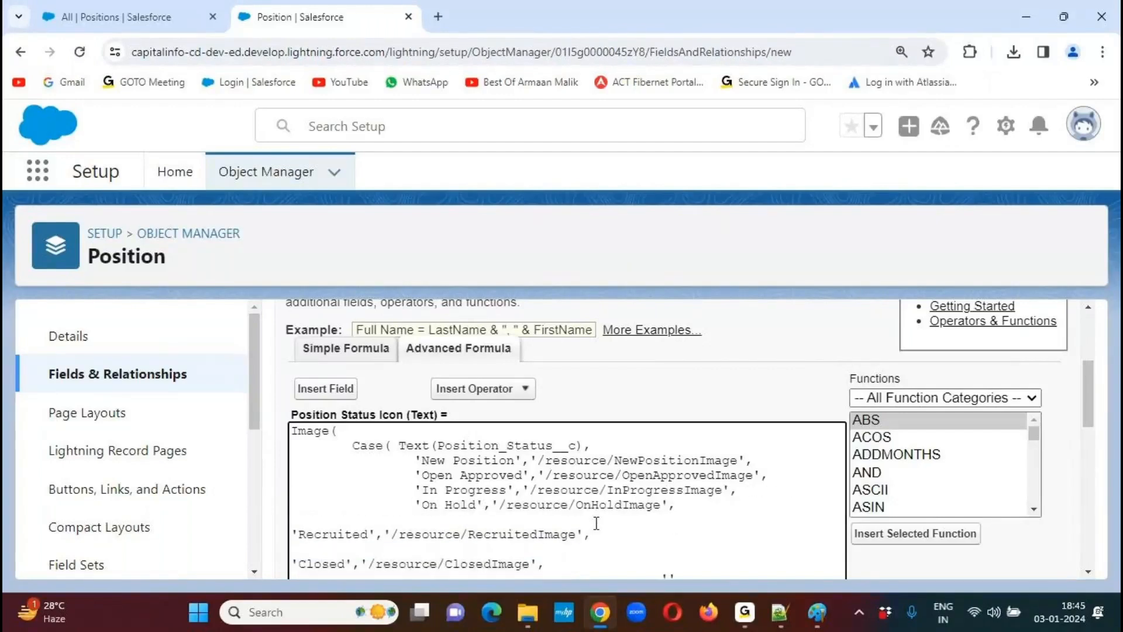
Remove the extra whitespace before the 'Recruited' line so it aligns under the 'On Hold' line
left_click(298, 536)
key("BackSpace")
key("BackSpace")
key("BackSpace")
key("BackSpace")
key("BackSpace")
key("BackSpace")
key("BackSpace")
key("BackSpace")
key("BackSpace")
key("BackSpace")
key("BackSpace")
key("BackSpace")
key("BackSpace")
key("BackSpace")
key("BackSpace")
key("BackSpace")
key("BackSpace")
key("BackSpace")
key("BackSpace")
key("BackSpace")
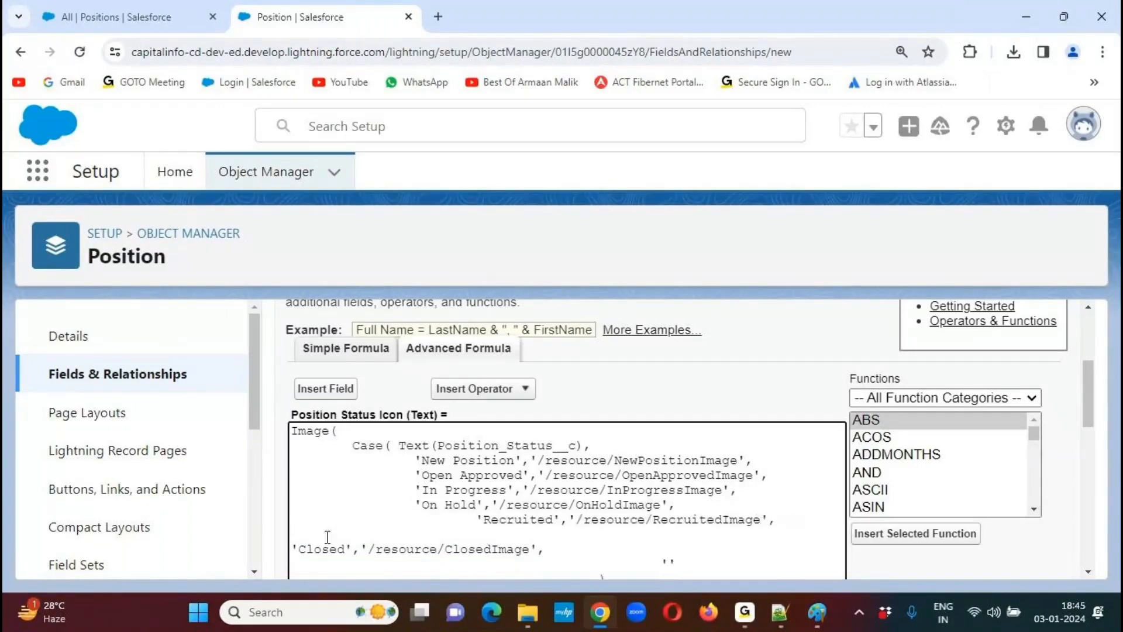
Remove the extra whitespace before the 'Closed' line so it aligns under the 'Recruited' line
left_click(326, 540)
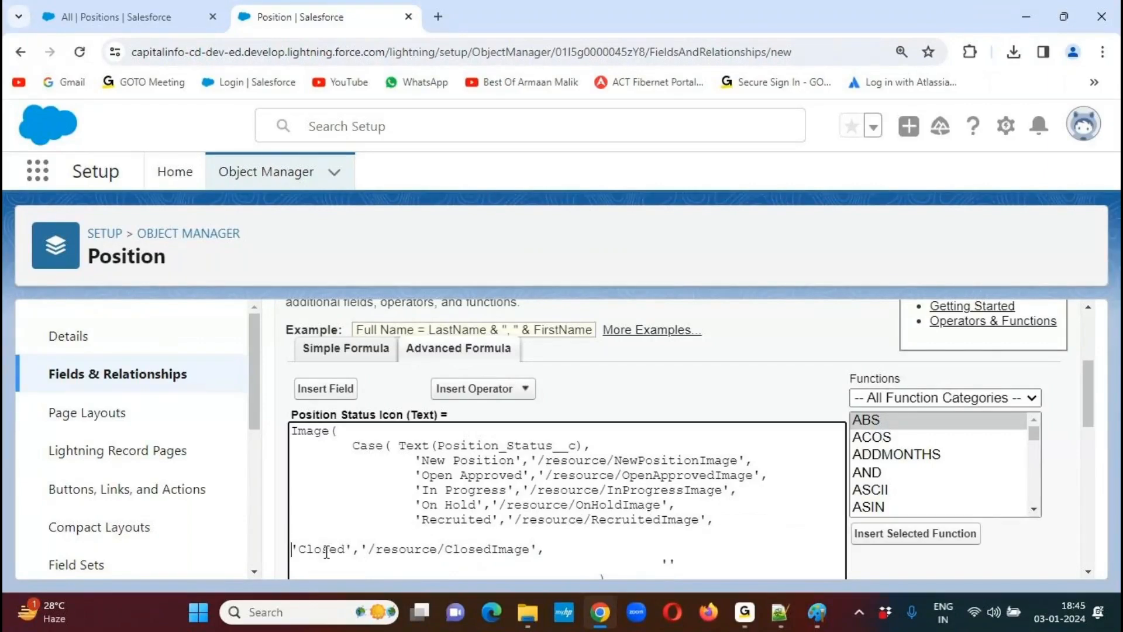
key("BackSpace")
key("BackSpace")
key("BackSpace")
key("BackSpace")
key("BackSpace")
key("BackSpace")
key("BackSpace")
key("BackSpace")
key("BackSpace")
key("BackSpace")
key("BackSpace")
key("BackSpace")
key("BackSpace")
key("BackSpace")
key("BackSpace")
key("BackSpace")
key("BackSpace")
key("BackSpace")
key("BackSpace")
key("BackSpace")
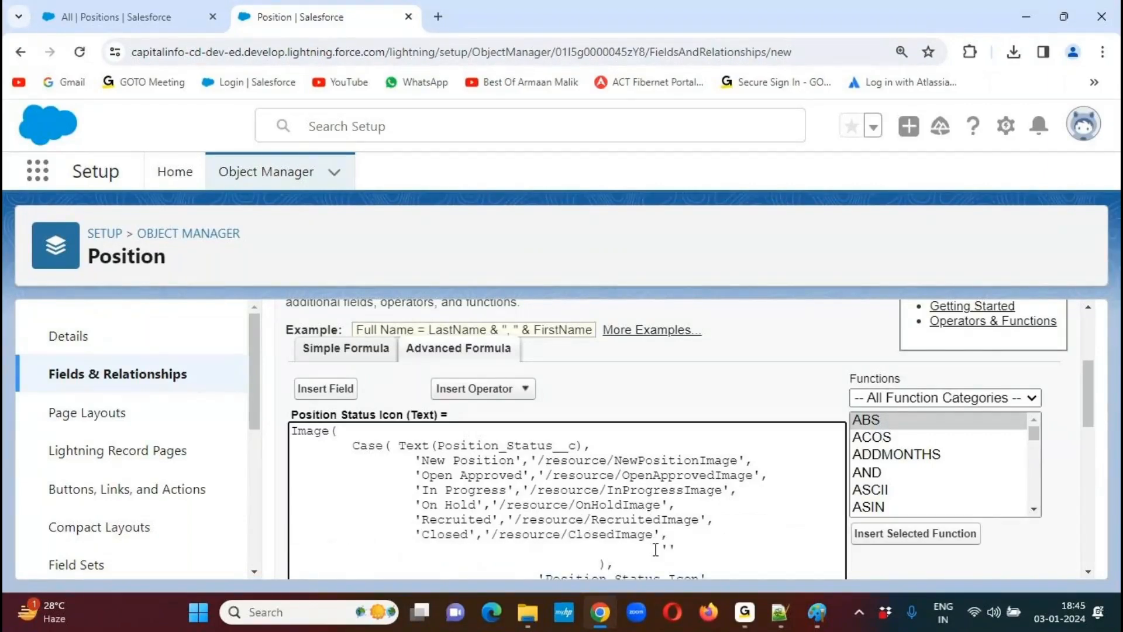
Remove the extra whitespace before the empty default value '' so it aligns under the 'Closed' line
left_click(665, 545)
key("BackSpace")
key("BackSpace")
key("BackSpace")
key("BackSpace")
key("BackSpace")
key("BackSpace")
key("BackSpace")
key("BackSpace")
key("BackSpace")
key("BackSpace")
key("BackSpace")
key("BackSpace")
key("BackSpace")
key("BackSpace")
key("BackSpace")
key("BackSpace")
key("BackSpace")
key("BackSpace")
key("BackSpace")
key("BackSpace")
Reduce the indentation of the Case function's closing '),' so it sits slightly left of the '' default value above it
left_click(600, 564)
key("BackSpace")
key("BackSpace")
key("BackSpace")
key("BackSpace")
key("BackSpace")
key("BackSpace")
key("BackSpace")
key("BackSpace")
key("BackSpace")
key("BackSpace")
key("BackSpace")
key("BackSpace")
key("BackSpace")
key("BackSpace")
key("BackSpace")
key("BackSpace")
key("BackSpace")
key("BackSpace")
key("BackSpace")
key("BackSpace")
key("BackSpace")
key("BackSpace")
key("BackSpace")
key("BackSpace")
key("BackSpace")
key("BackSpace")
key("BackSpace")
key("BackSpace")
key("BackSpace")
key("BackSpace")
key("BackSpace")
key("BackSpace")
key("BackSpace")
key("BackSpace")
key("BackSpace")
key("BackSpace")
Remove the extra whitespace before the 'Position Status Icon' alternate text so it aligns with the Case line
left_click_drag(1089, 382, 1089, 409)
left_click(538, 465)
key("BackSpace")
key("BackSpace")
key("BackSpace")
key("BackSpace")
key("BackSpace")
key("BackSpace")
key("BackSpace")
key("BackSpace")
key("BackSpace")
key("BackSpace")
key("BackSpace")
key("BackSpace")
key("BackSpace")
key("BackSpace")
key("BackSpace")
key("BackSpace")
key("BackSpace")
key("BackSpace")
key("BackSpace")
key("BackSpace")
key("BackSpace")
key("BackSpace")
key("BackSpace")
key("BackSpace")
key("BackSpace")
Reduce the indentation of both 150 size lines so they align under the 'Position Status Icon' line
left_click(537, 479)
key("BackSpace")
key("BackSpace")
key("BackSpace")
key("BackSpace")
key("BackSpace")
key("BackSpace")
key("BackSpace")
key("BackSpace")
key("BackSpace")
key("BackSpace")
key("BackSpace")
key("BackSpace")
key("BackSpace")
key("BackSpace")
key("BackSpace")
key("BackSpace")
key("BackSpace")
key("BackSpace")
key("BackSpace")
key("BackSpace")
left_click(538, 494)
key("BackSpace")
key("BackSpace")
key("BackSpace")
key("BackSpace")
key("BackSpace")
key("BackSpace")
key("BackSpace")
key("BackSpace")
key("BackSpace")
key("BackSpace")
key("BackSpace")
key("BackSpace")
key("BackSpace")
key("BackSpace")
key("BackSpace")
key("BackSpace")
key("BackSpace")
key("BackSpace")
key("BackSpace")
key("BackSpace")
Reduce the indentation of the Image function's final closing parenthesis so it sits slightly left of the 150 lines
left_click(478, 508)
key("BackSpace")
key("BackSpace")
key("BackSpace")
key("BackSpace")
key("BackSpace")
key("BackSpace")
key("BackSpace")
key("BackSpace")
key("BackSpace")
key("BackSpace")
key("BackSpace")
key("BackSpace")
key("BackSpace")
key("BackSpace")
key("BackSpace")
key("BackSpace")
key("BackSpace")
key("BackSpace")
key("BackSpace")
key("BackSpace")
key("BackSpace")
key("BackSpace")
key("BackSpace")
key("BackSpace")
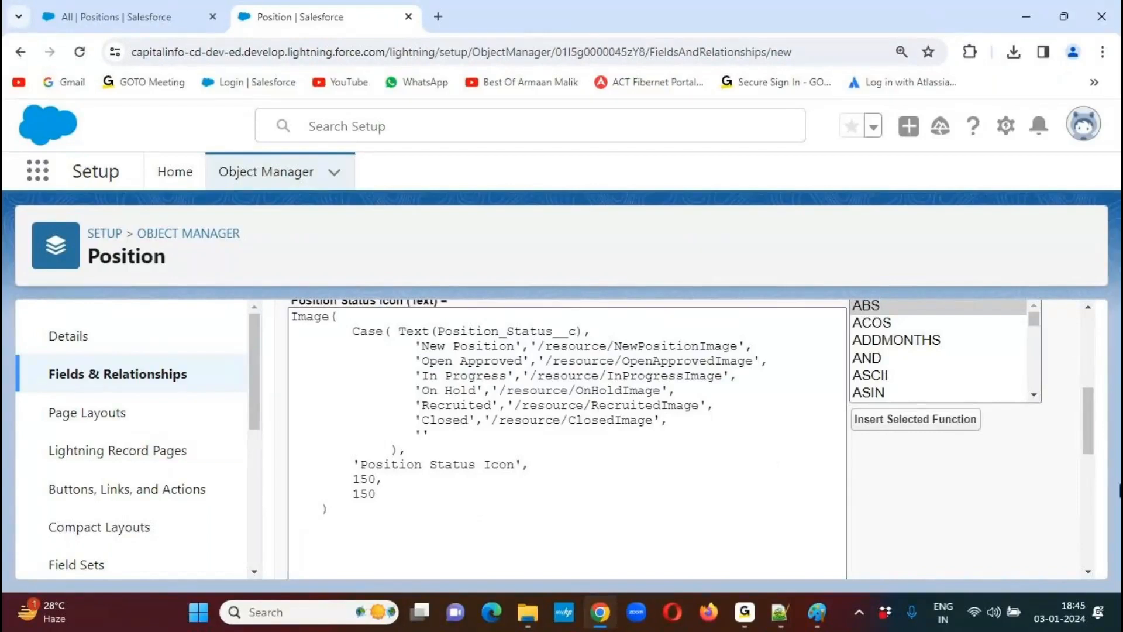
Review the reformatted formula and examine its syntax check result
scroll(1020, 484, "down", 5)
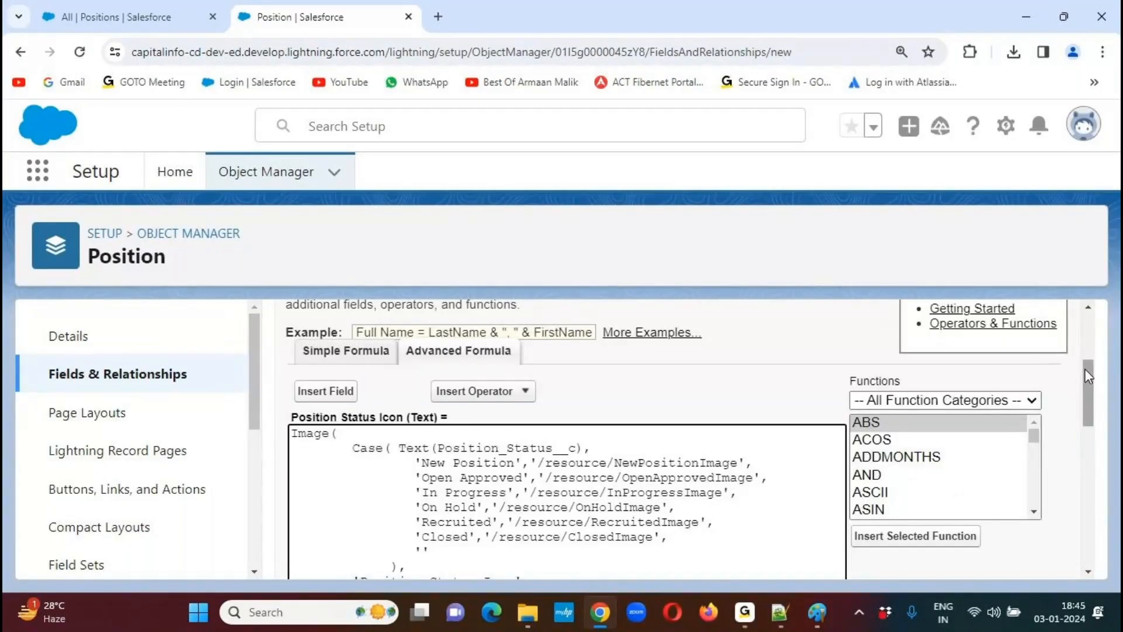
left_click_drag(1084, 369, 1092, 463)
left_click_drag(373, 434, 605, 435)
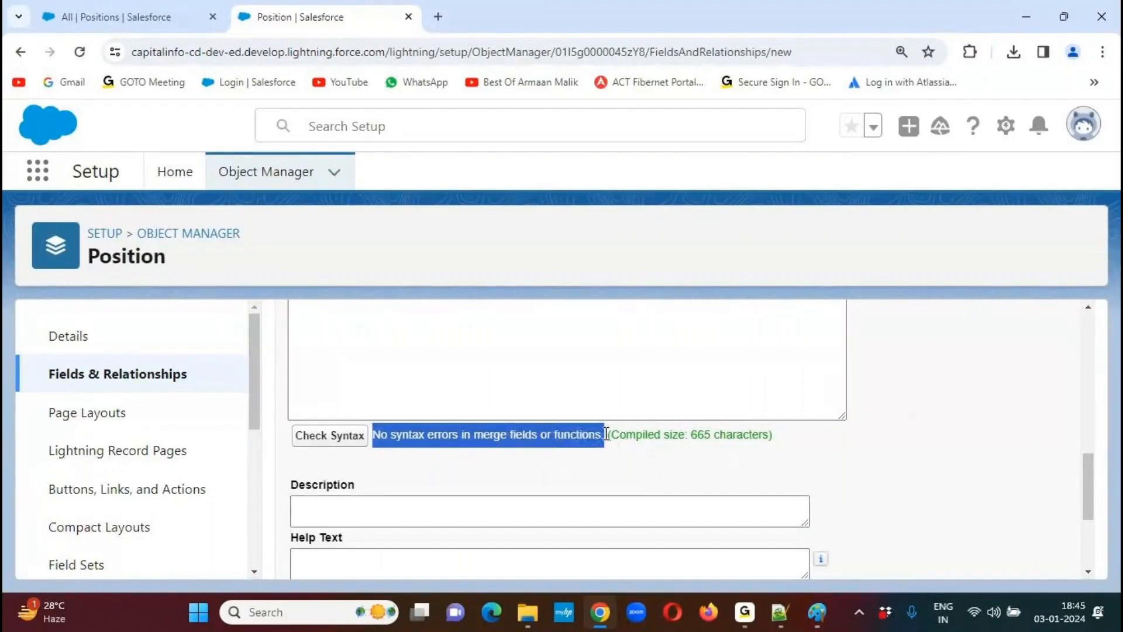
left_click(936, 457)
Make the Position Status Icon field visible to all profiles in field-level security and save the new field
left_click_drag(1089, 477, 1083, 530)
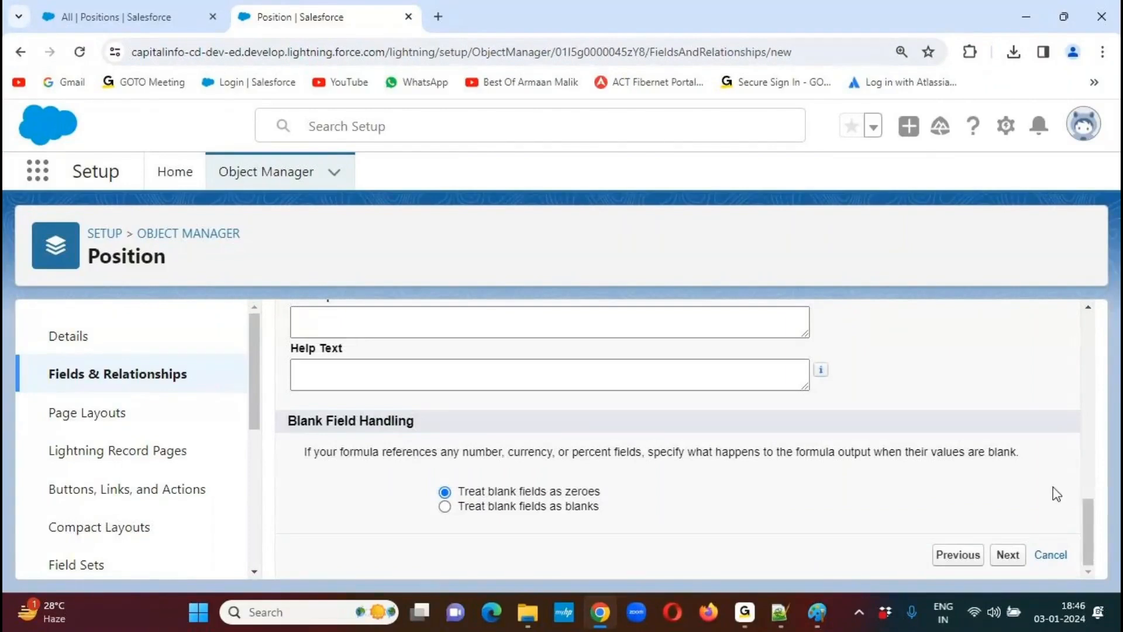
left_click(1008, 555)
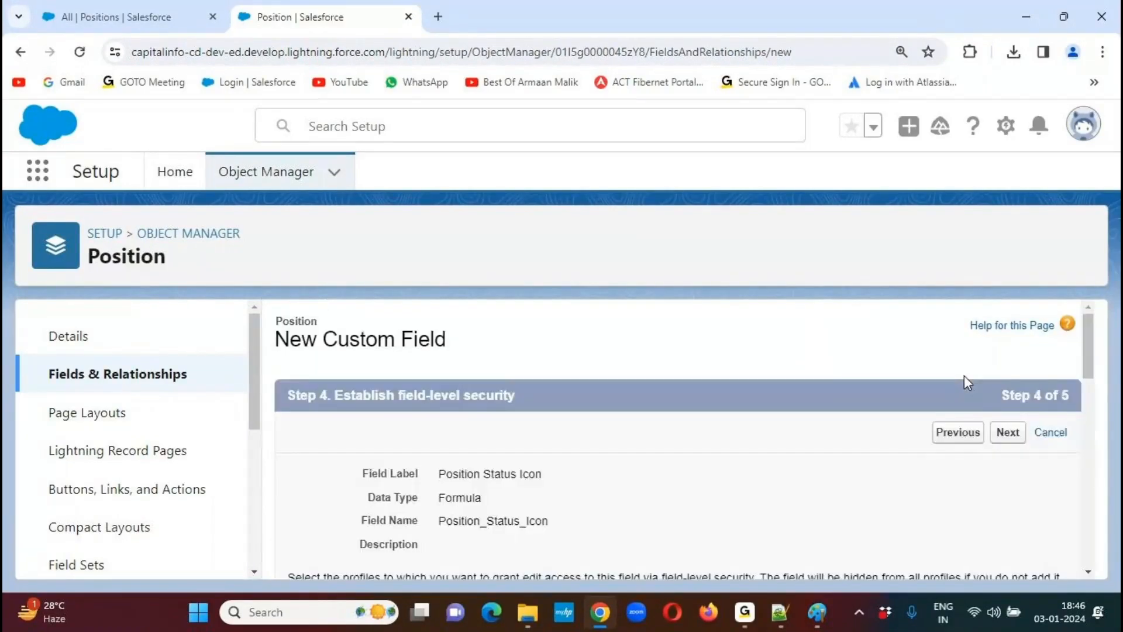
left_click_drag(1088, 340, 1088, 389)
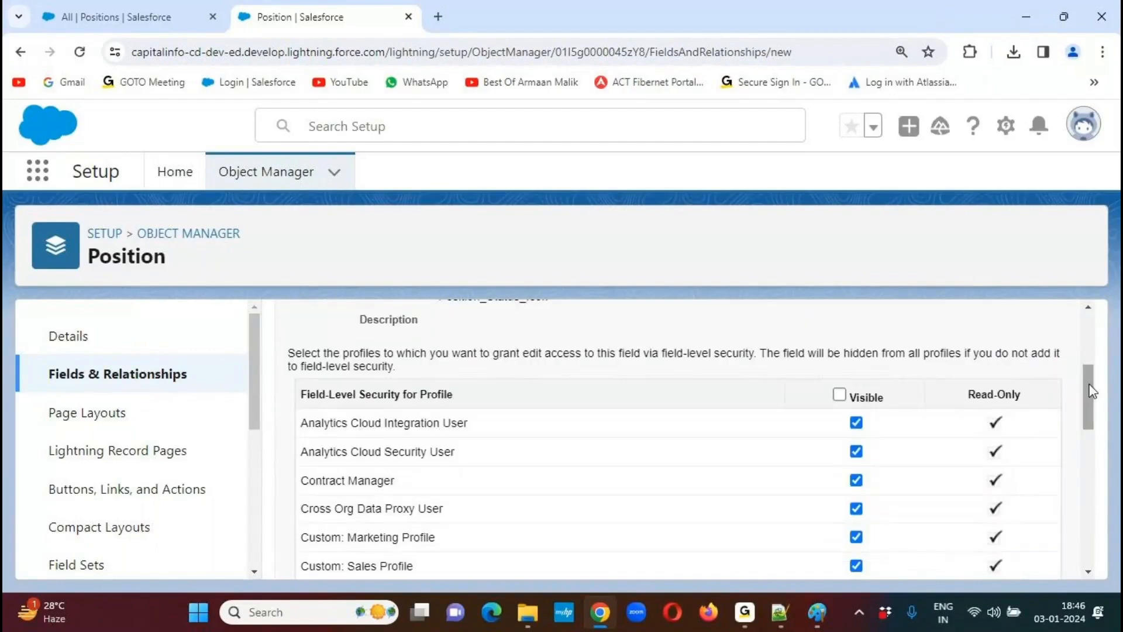
left_click(860, 403)
left_click_drag(1086, 403, 1086, 343)
left_click(1009, 433)
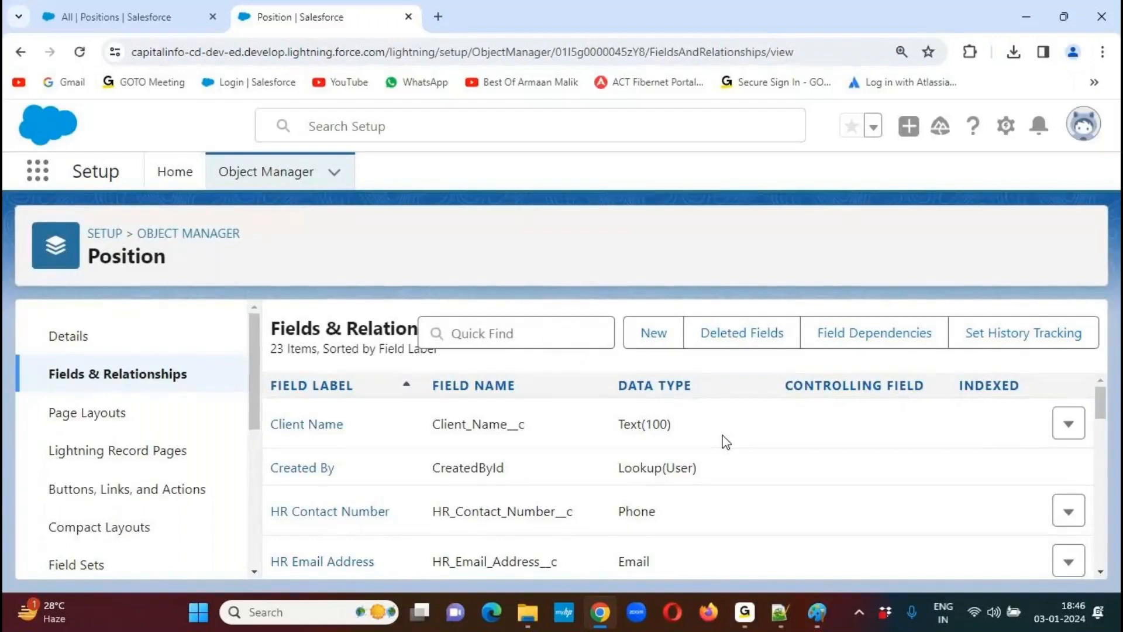
Refresh the Positions list, open the Salesforce Senior Developer record and examine its Position Status Icon
left_click(163, 17)
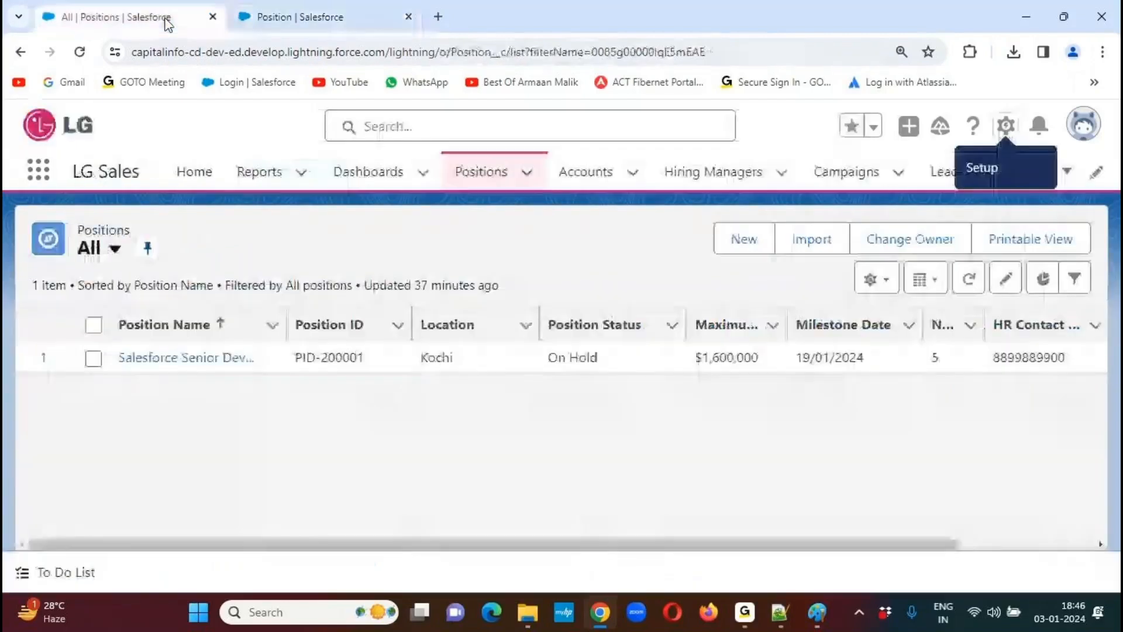
key("F5")
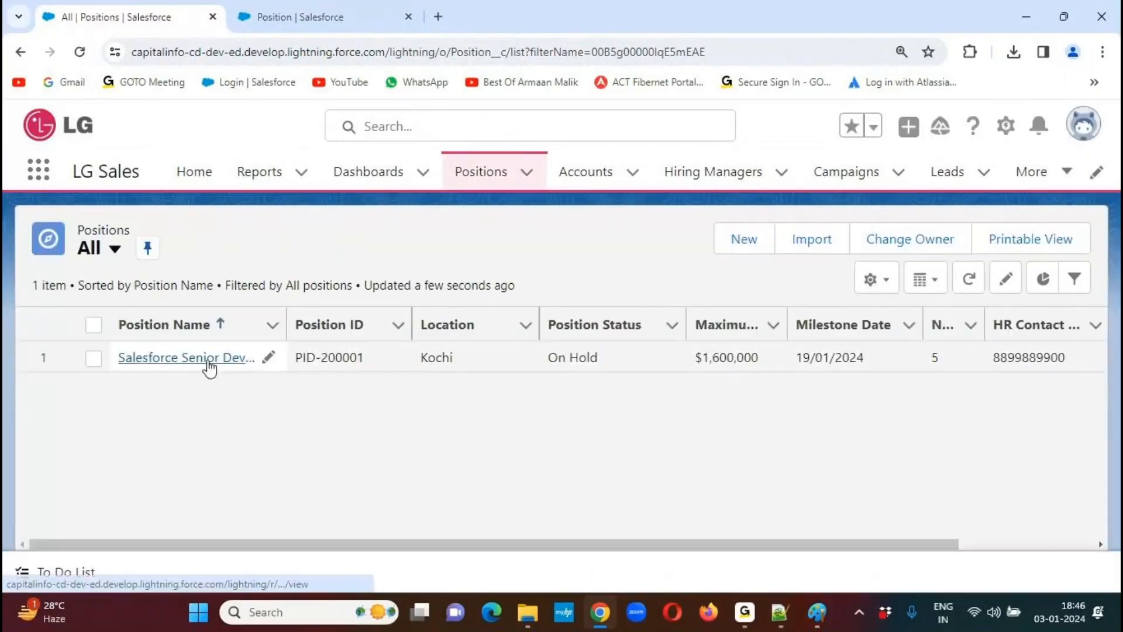
left_click(209, 360)
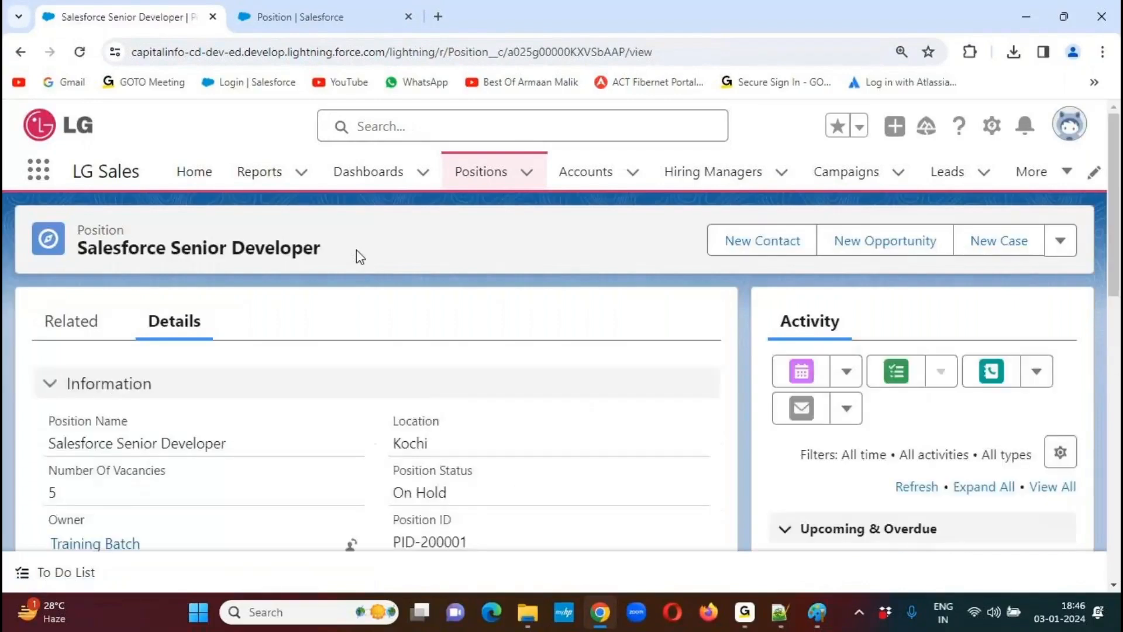
left_click_drag(1114, 203, 1115, 345)
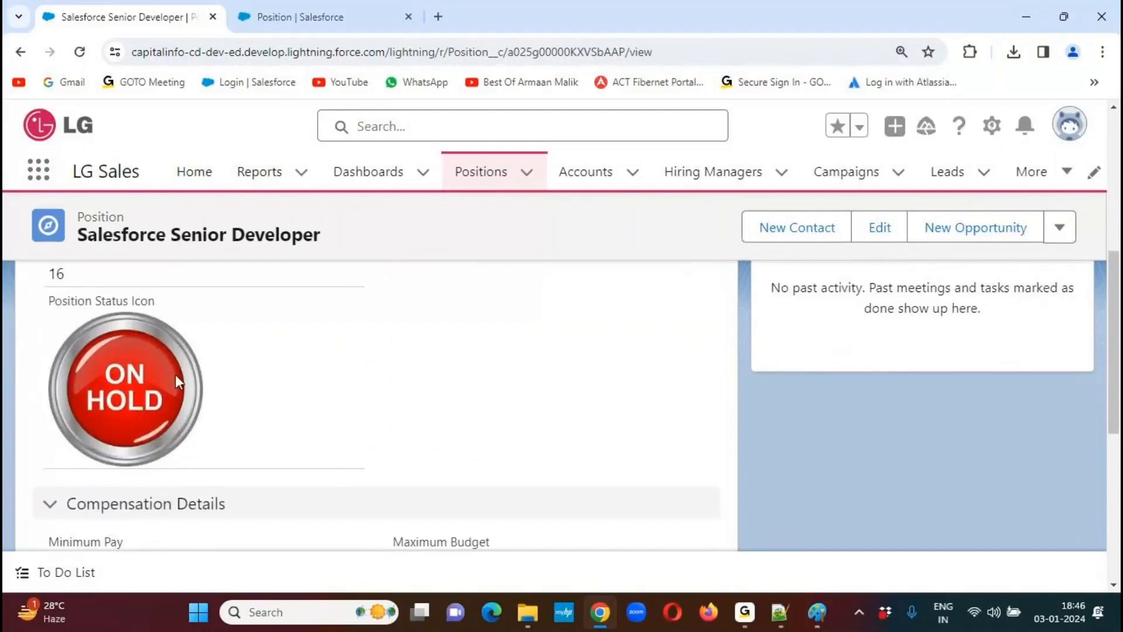
Set the record's Position Status to New Position, save it and check the status icon
left_click_drag(1114, 372, 1116, 295)
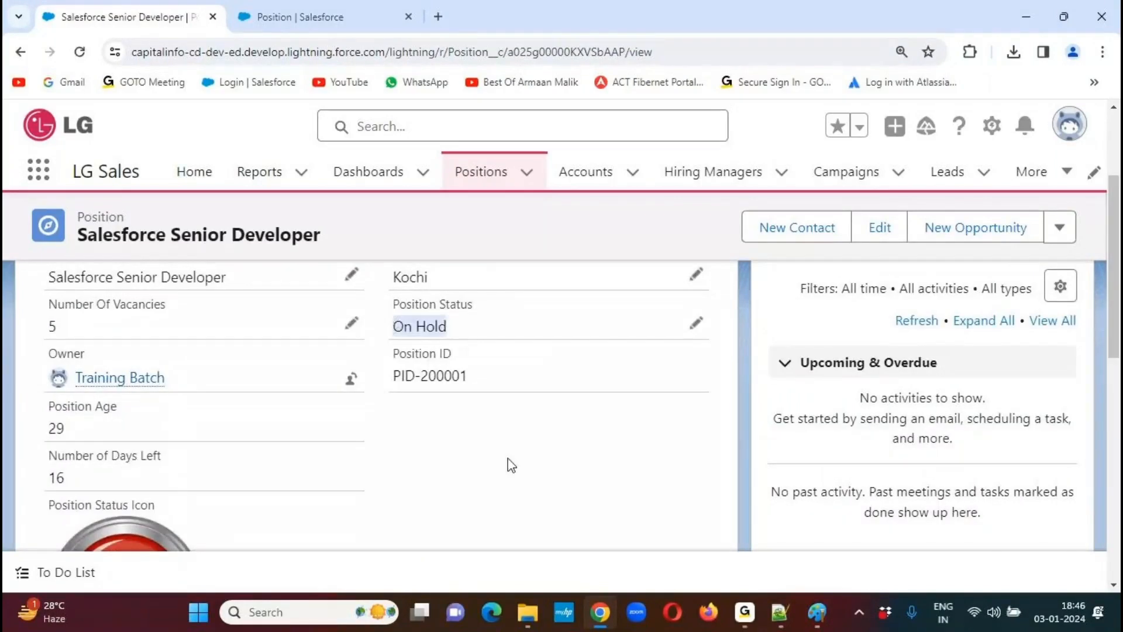
left_click(698, 328)
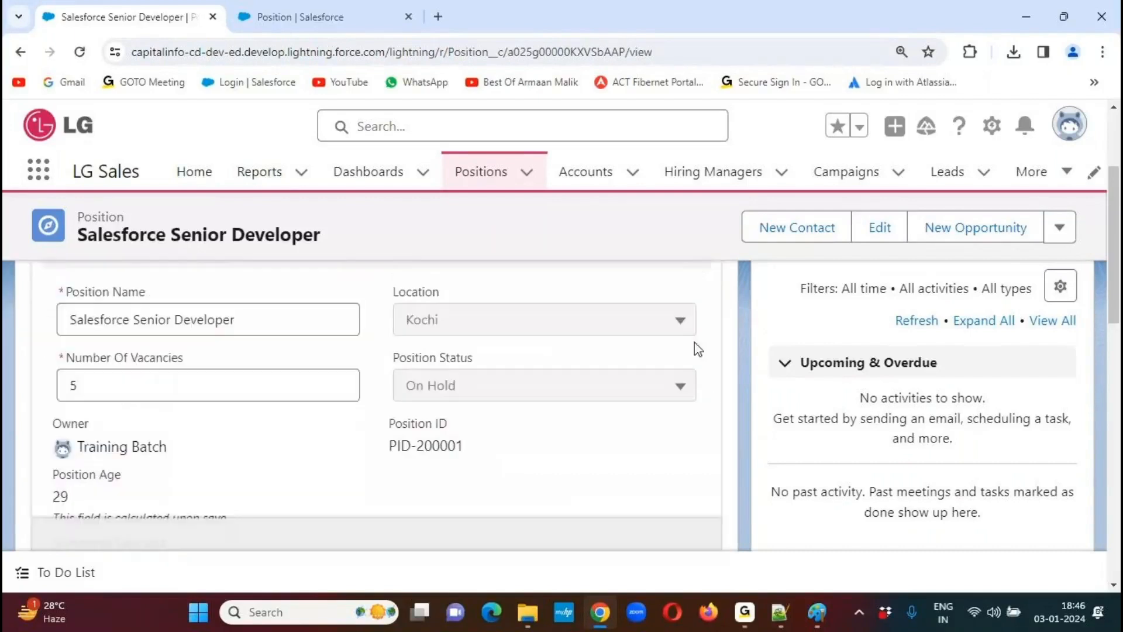
left_click(629, 391)
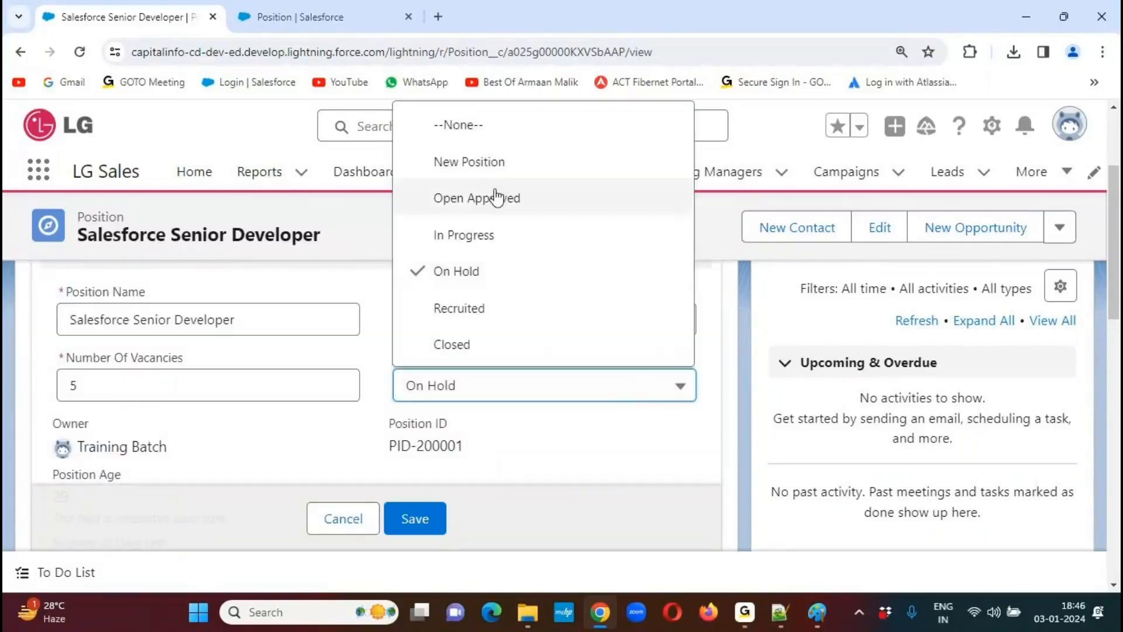
left_click(490, 166)
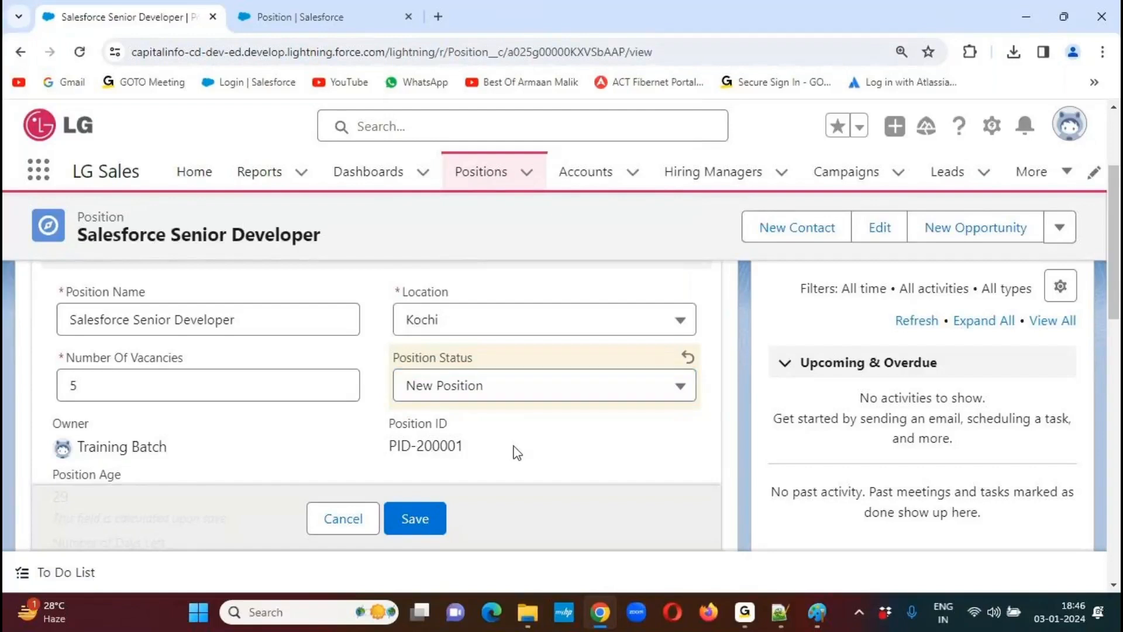
left_click(416, 519)
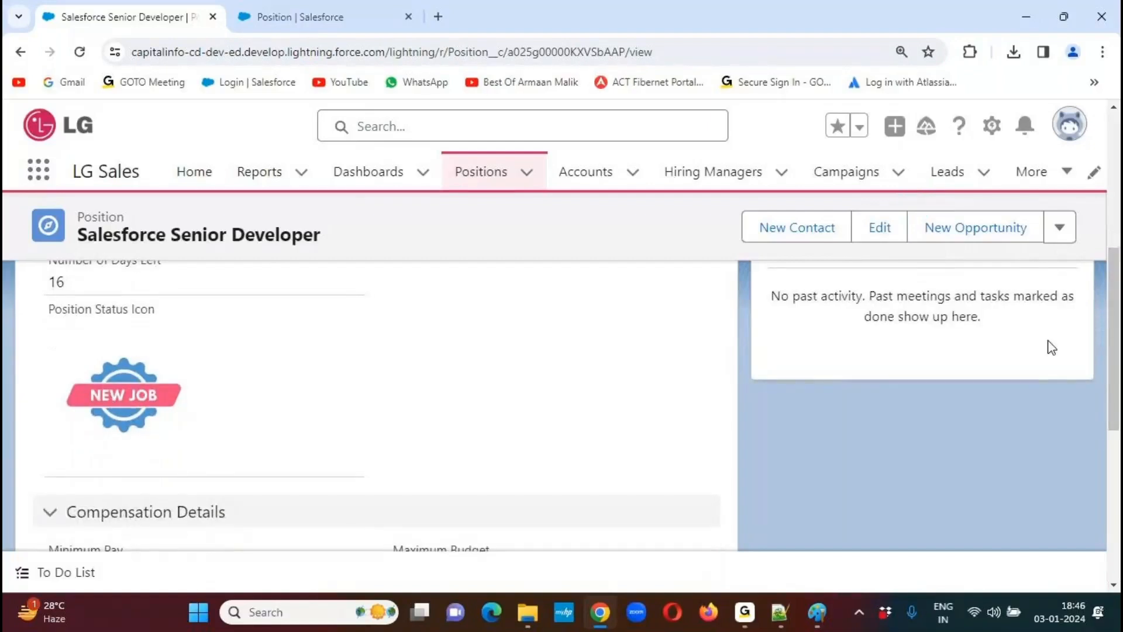
Set the record's Position Status to Open Approved, save it and check the status icon
scroll(773, 353, "up", 2)
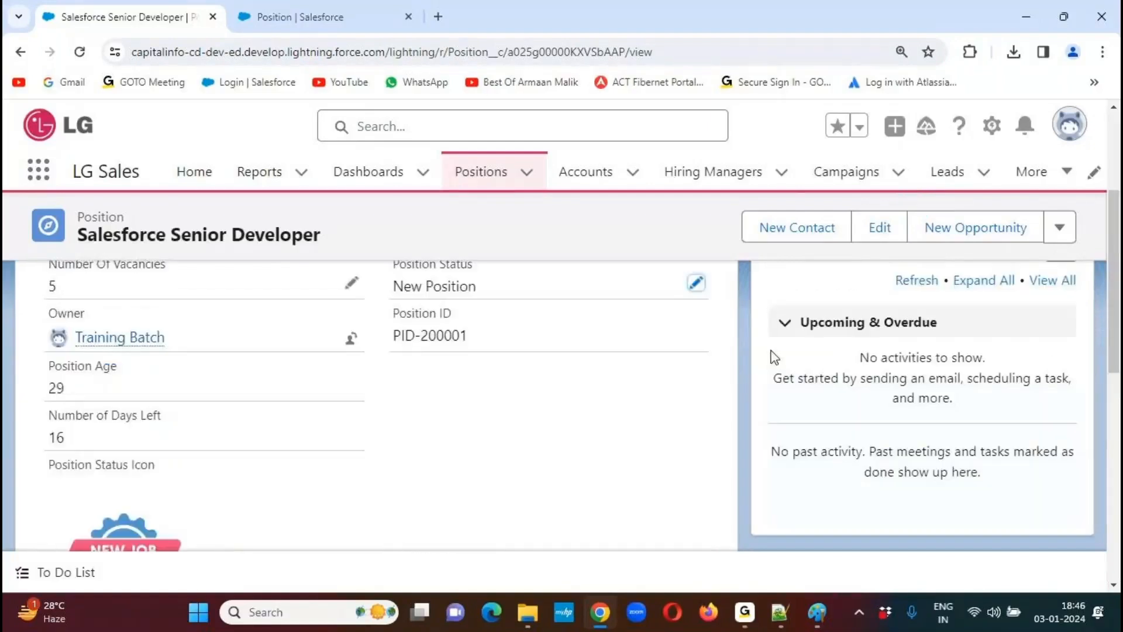
left_click(698, 285)
left_click(669, 349)
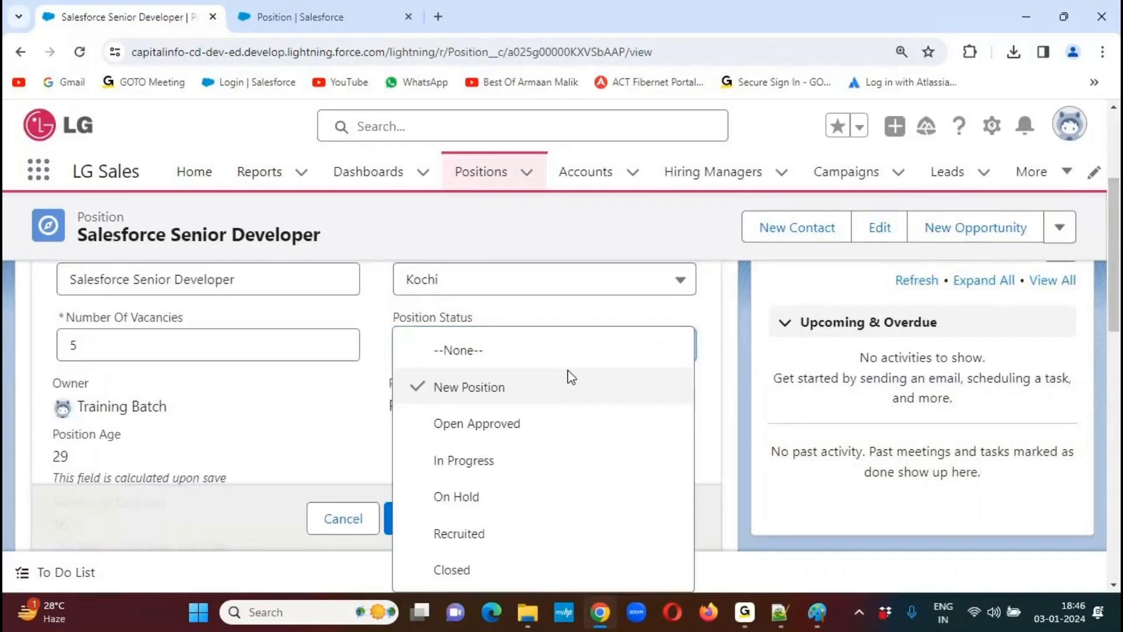
left_click(478, 425)
left_click(415, 519)
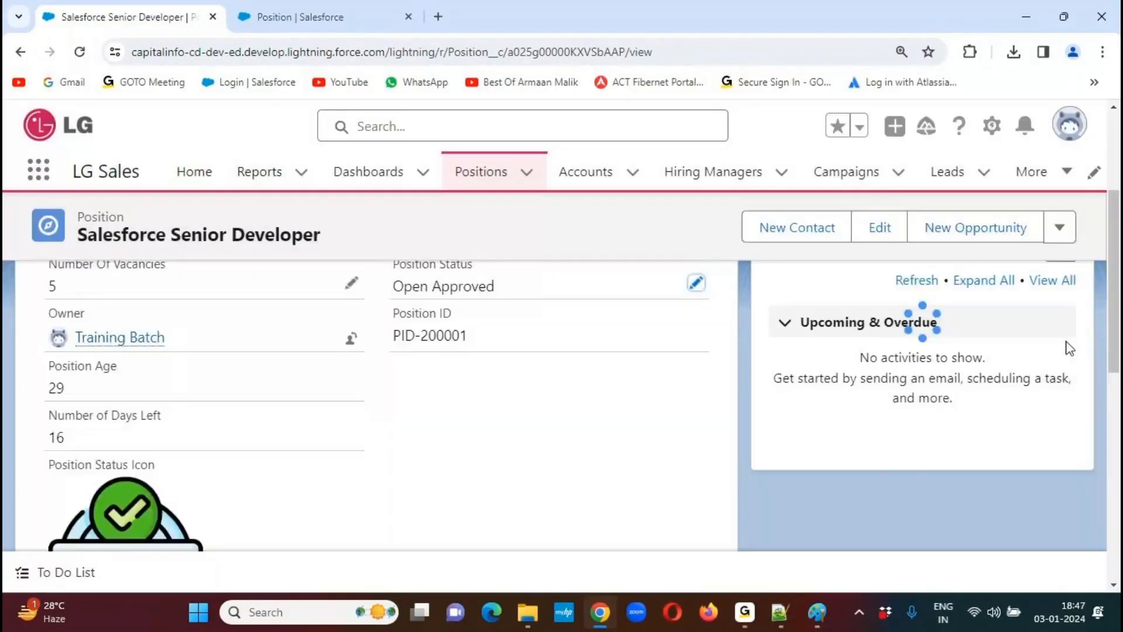
scroll(1070, 348, "down", 2)
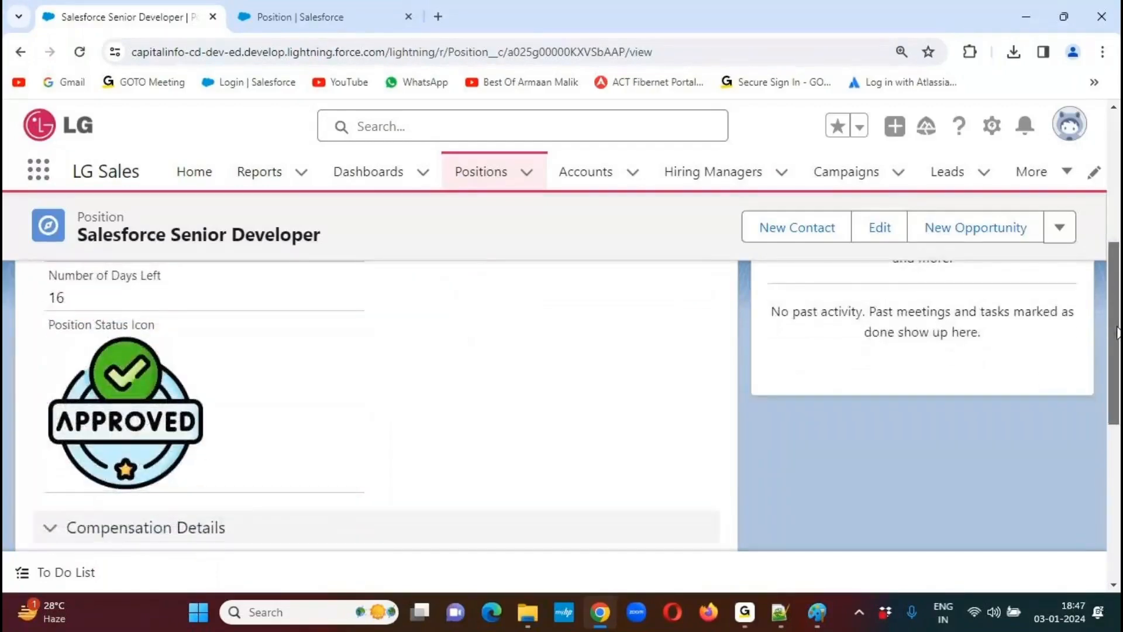
Set the record's Position Status to In Progress and save it
scroll(995, 333, "up", 3)
left_click(696, 353)
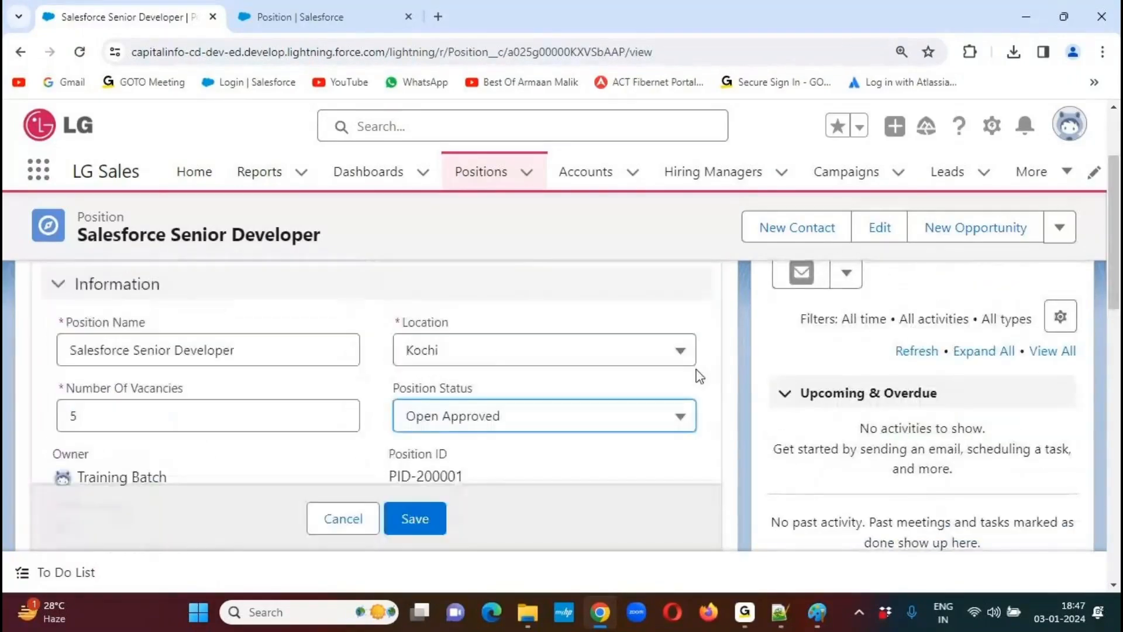
left_click(677, 415)
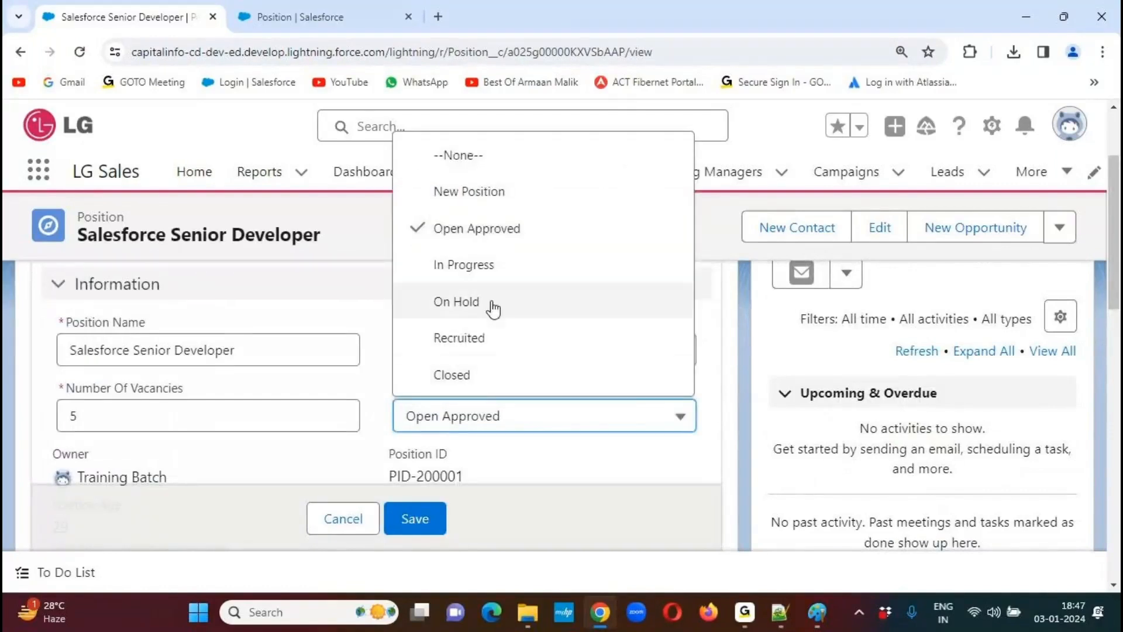
left_click(481, 266)
left_click(415, 519)
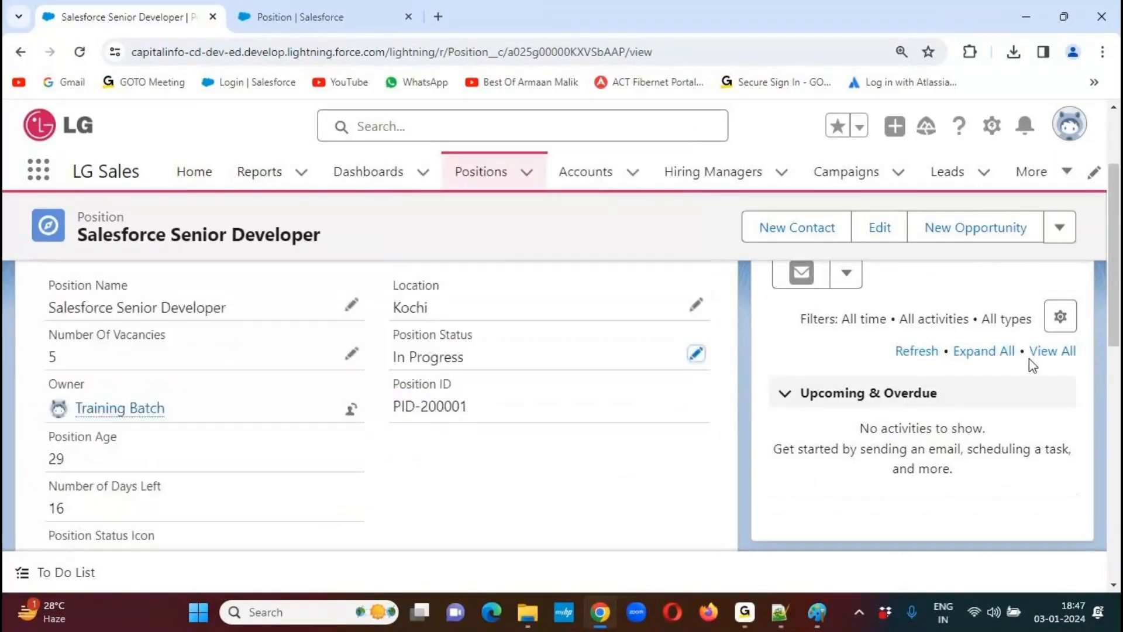
Set the record's Position Status to Recruited and save it
mouse_move(1113, 247)
left_mouse_down()
mouse_move(1100, 321)
mouse_move(1100, 235)
left_mouse_up()
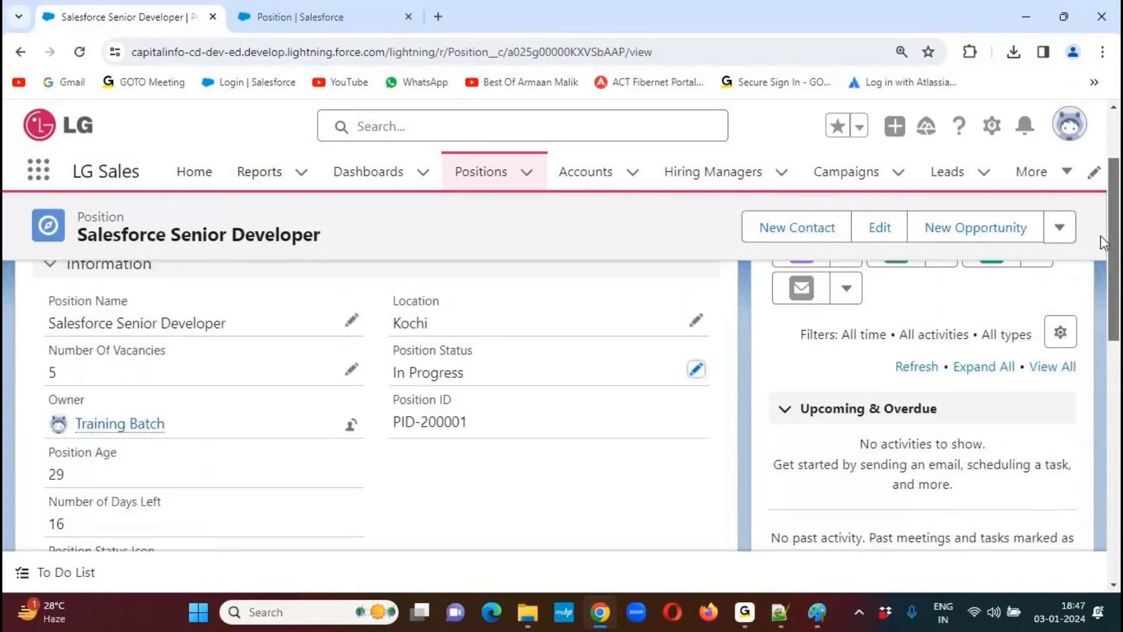
left_click(694, 368)
left_click(679, 433)
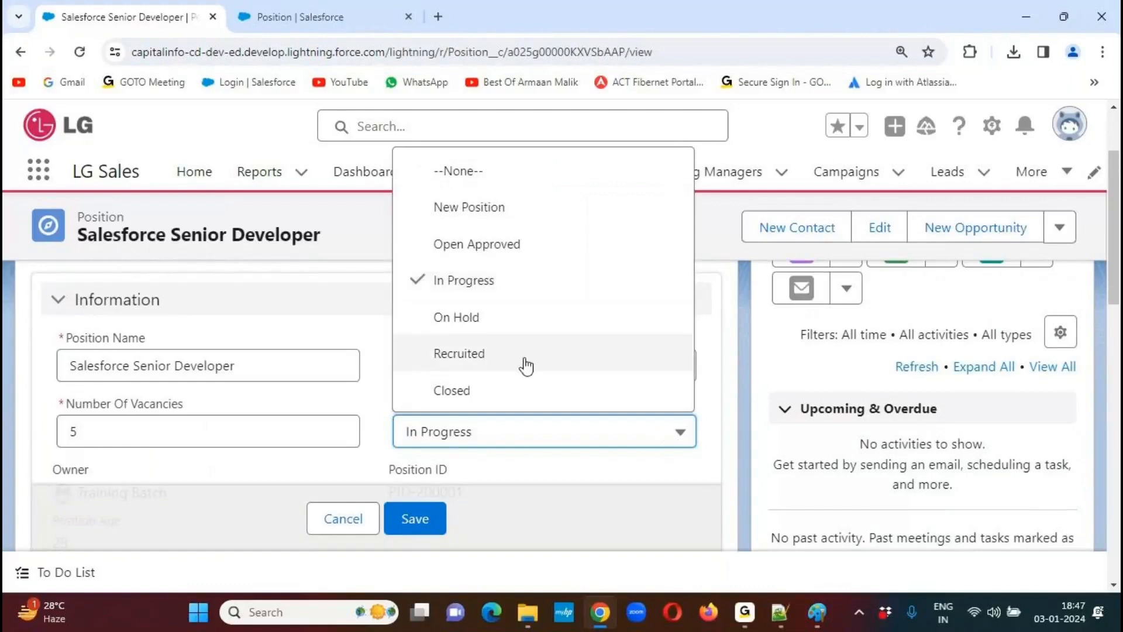
left_click(479, 367)
left_click(415, 519)
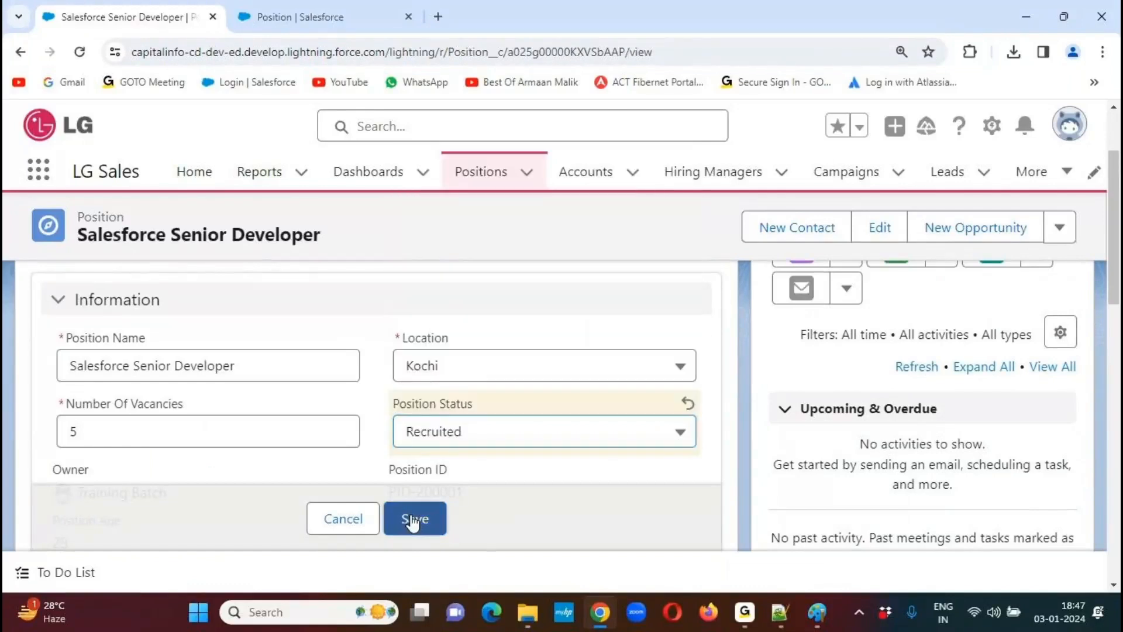
Set the record's Position Status to Closed, save it and check the status icon
mouse_move(1111, 263)
left_mouse_down()
mouse_move(1111, 338)
mouse_move(1111, 248)
left_mouse_up()
left_click(696, 350)
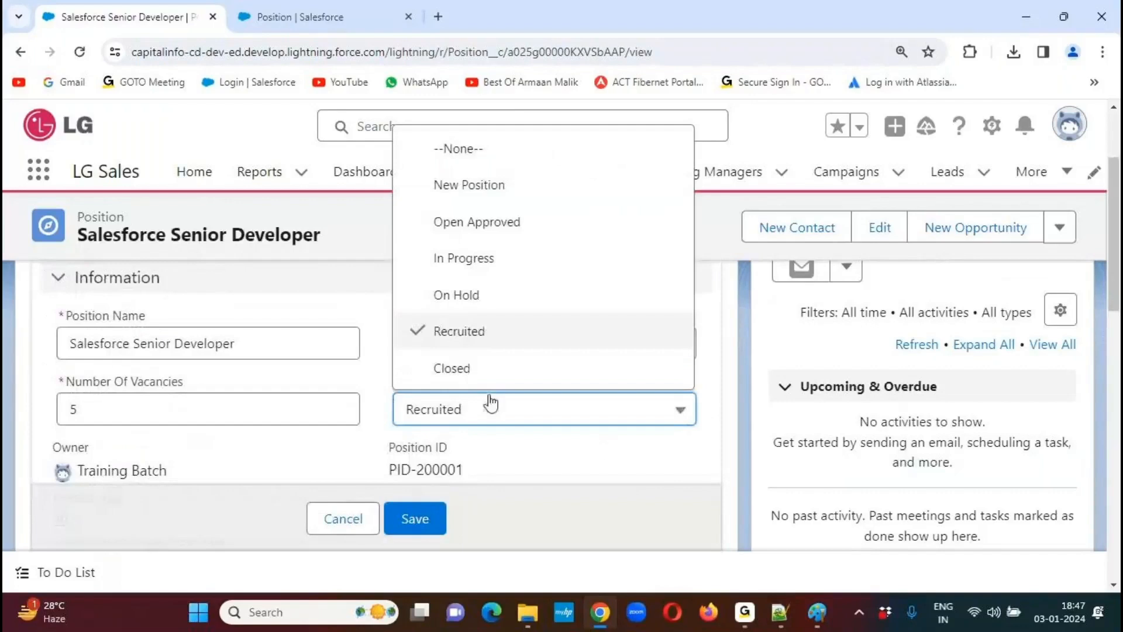
left_click(452, 368)
left_click(415, 519)
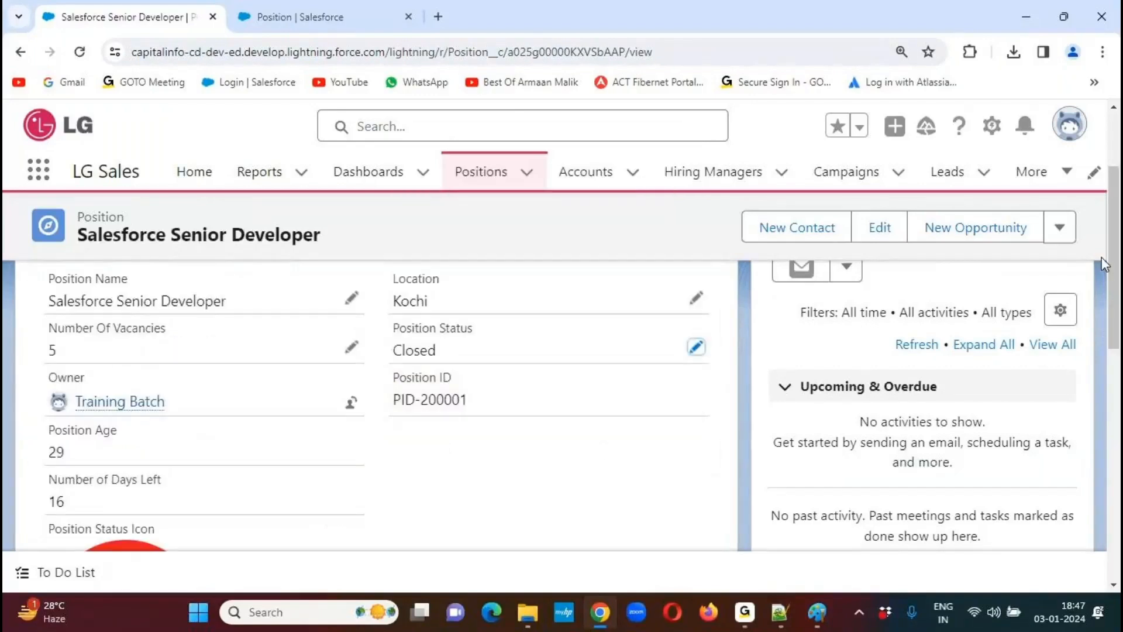
left_click_drag(1111, 264, 1116, 328)
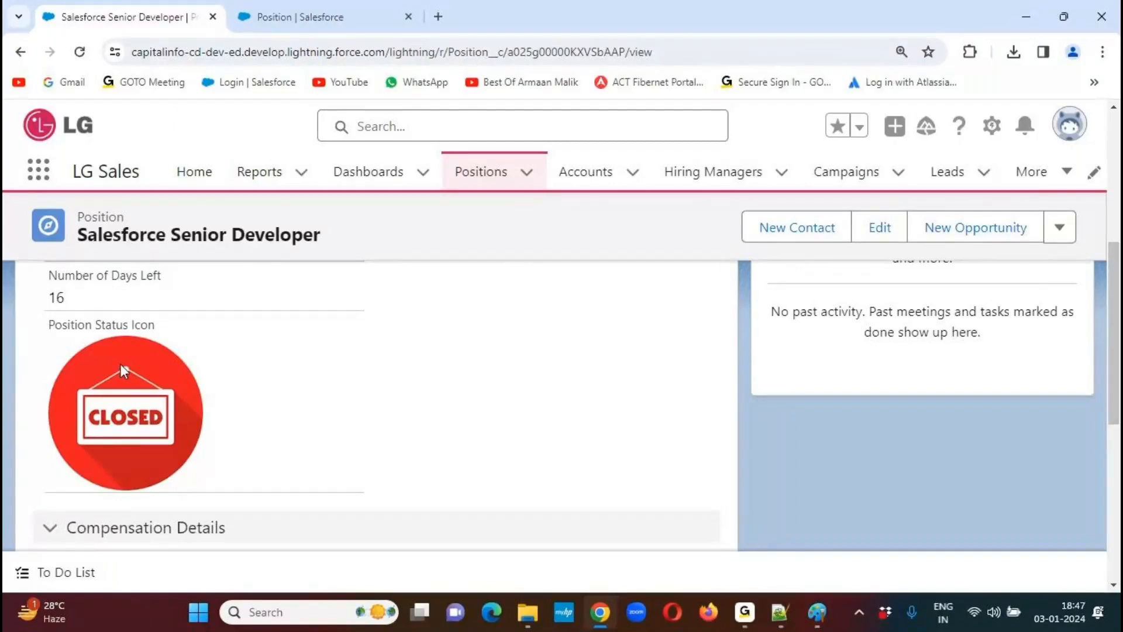
Open the Position Status Icon field for editing from the Position object's fields in Setup
left_click(306, 17)
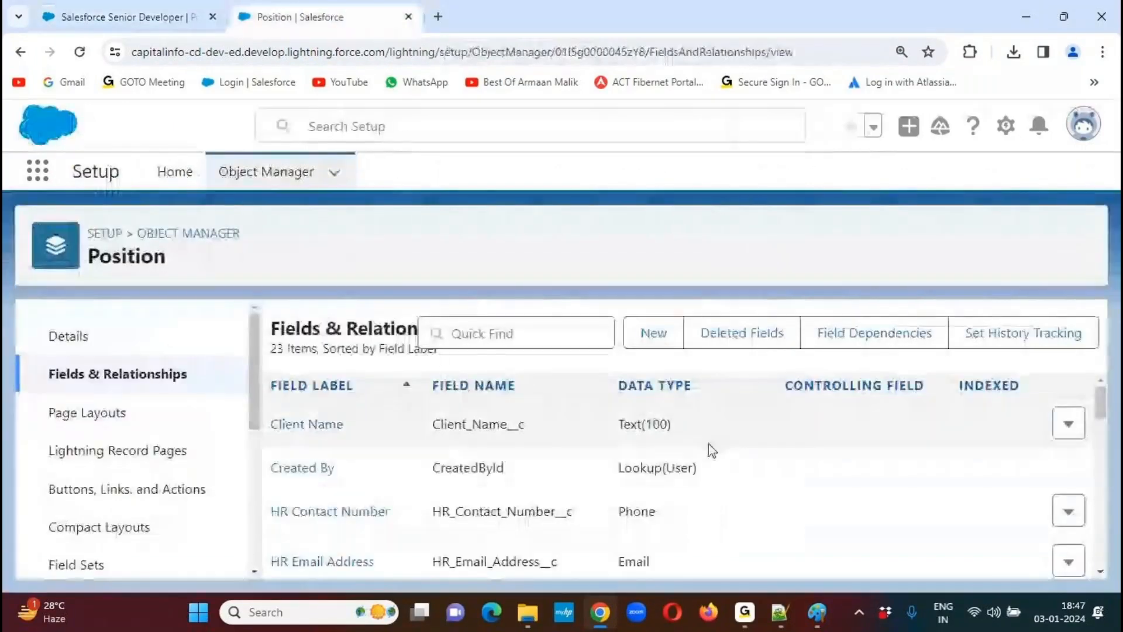
scroll(1101, 419, "down", 1)
left_click_drag(1101, 418, 1073, 549)
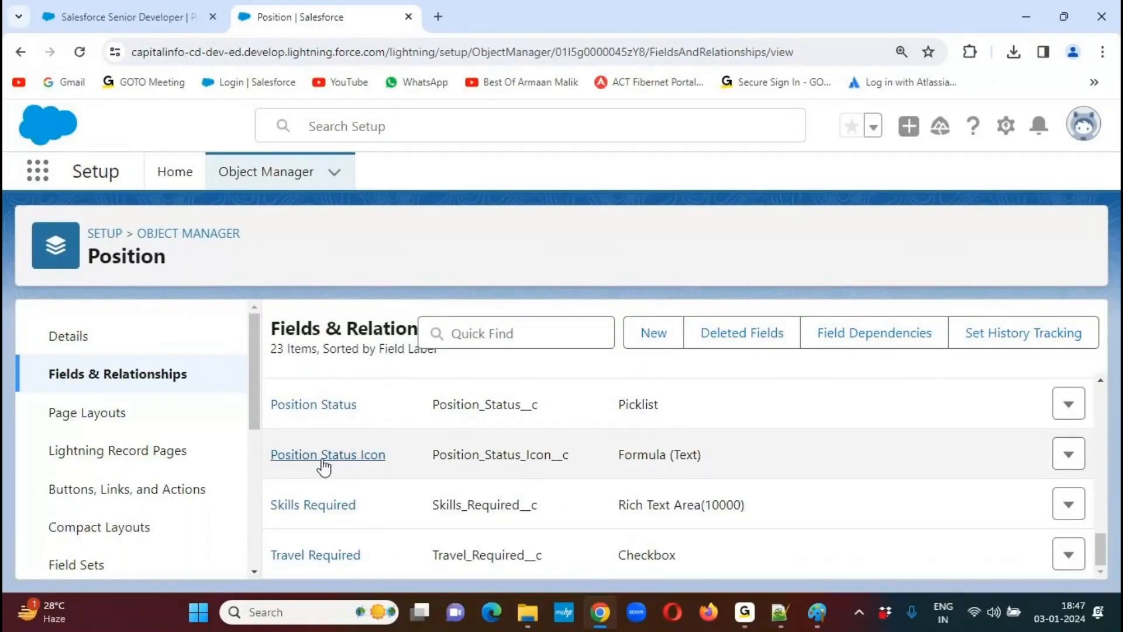
left_click(1069, 455)
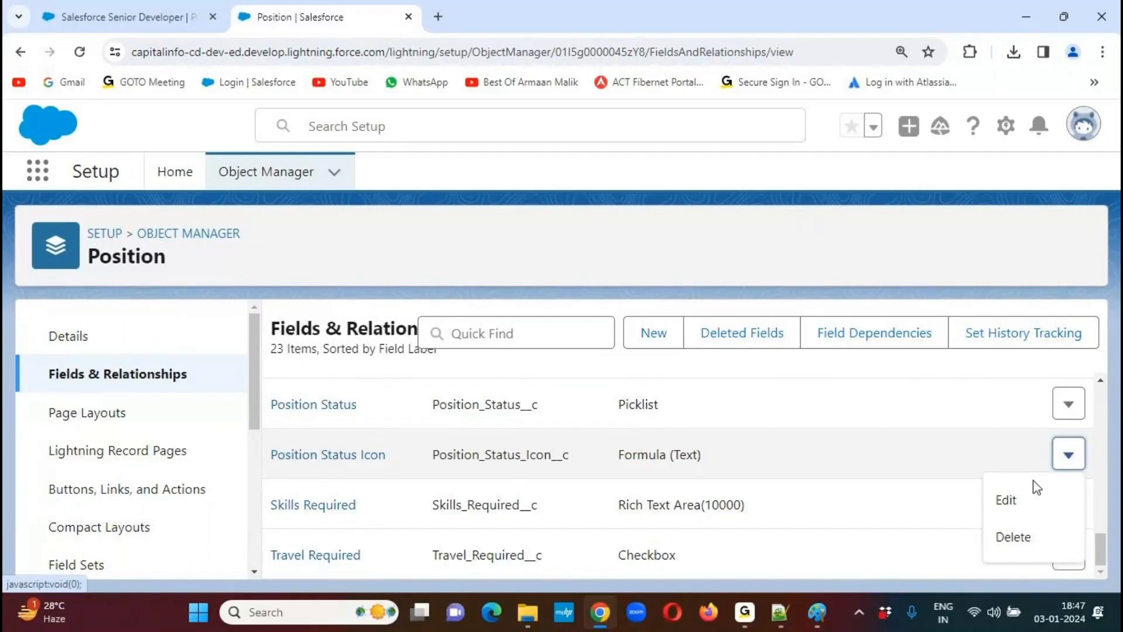
left_click(1034, 496)
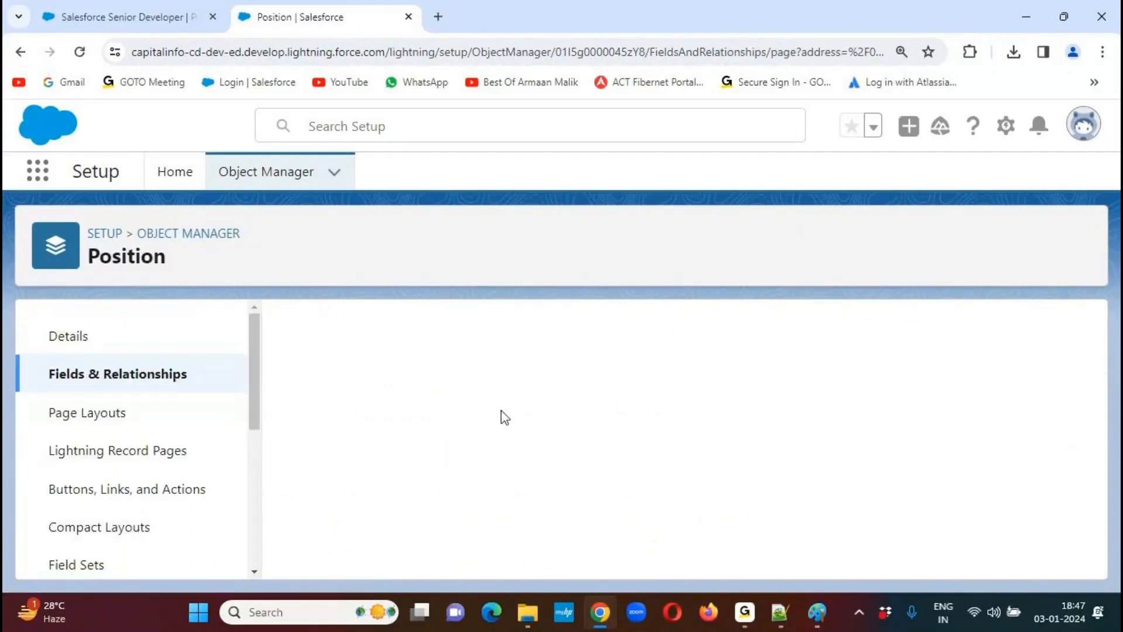
Set both image size values at the end of the Image formula to 100 and save the field
left_click_drag(1091, 339, 1083, 471)
left_click(369, 457)
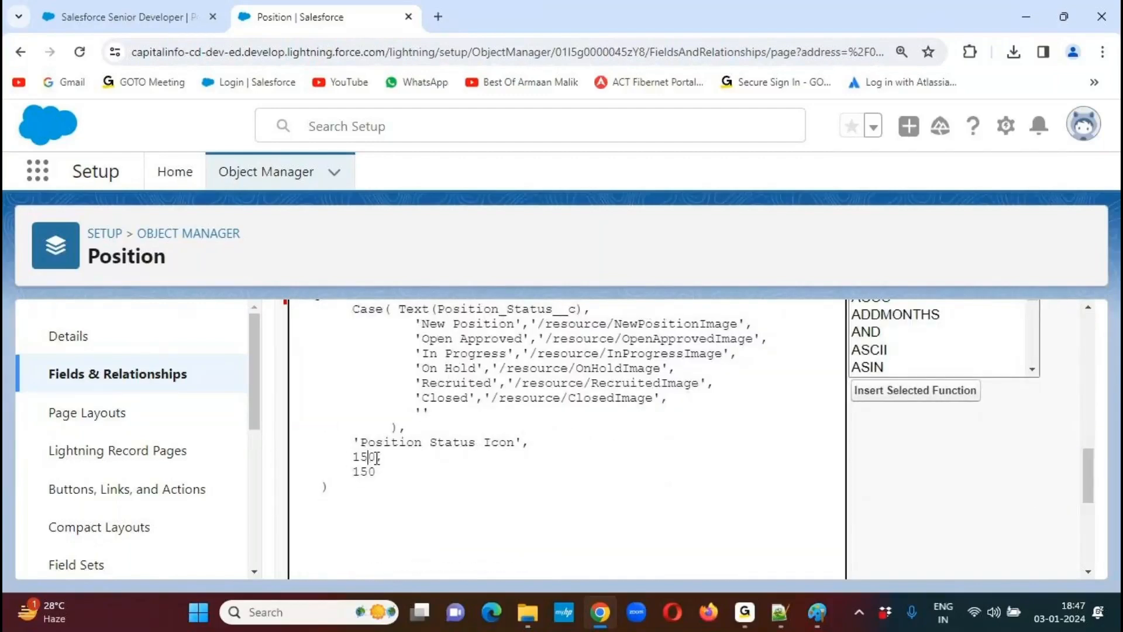
key("BackSpace")
type("0")
key("BackSpace")
type("0")
scroll(1088, 476, "up", 1)
left_click_drag(1089, 473, 1100, 343)
left_click(537, 380)
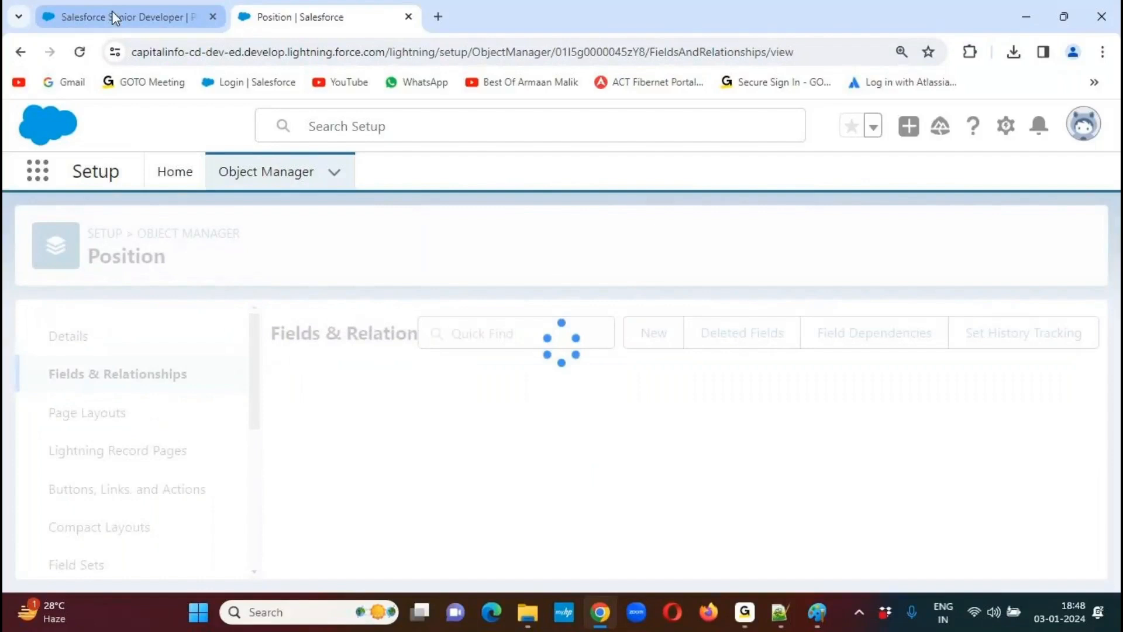
Reload the Salesforce Senior Developer record and examine the size of its Position Status Icon
left_click(113, 14)
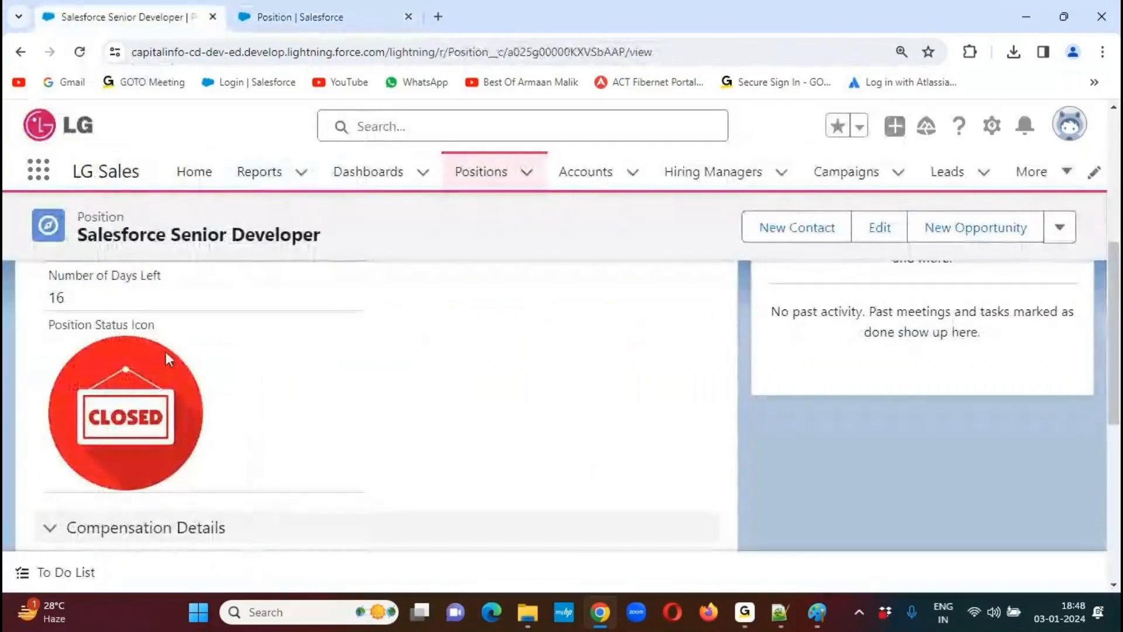
left_click(79, 53)
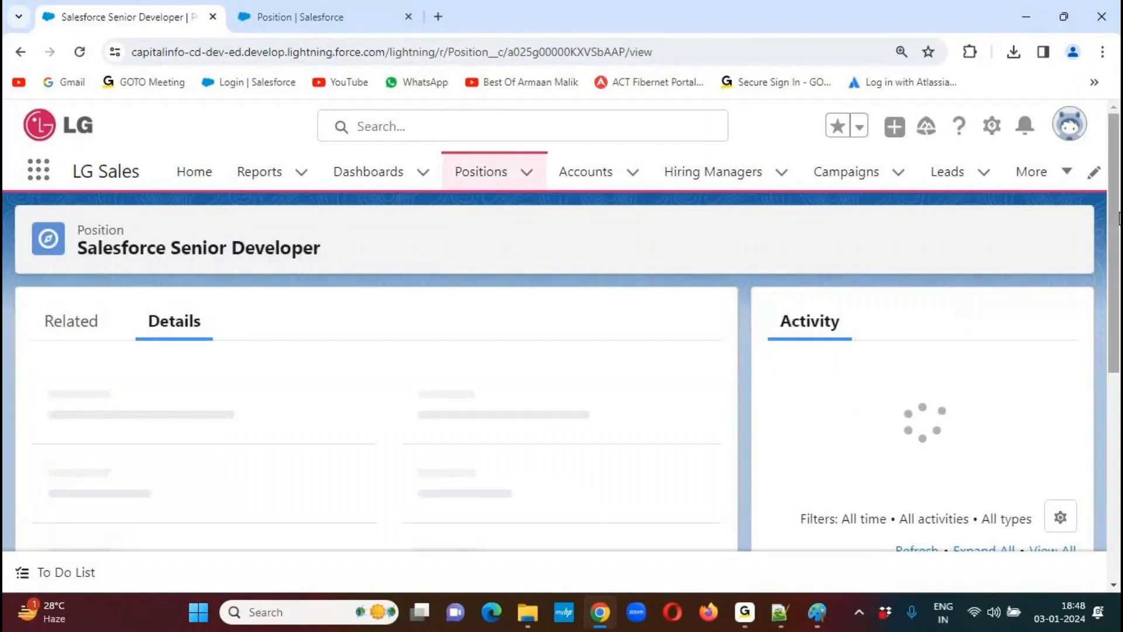
left_click_drag(1116, 188, 1116, 318)
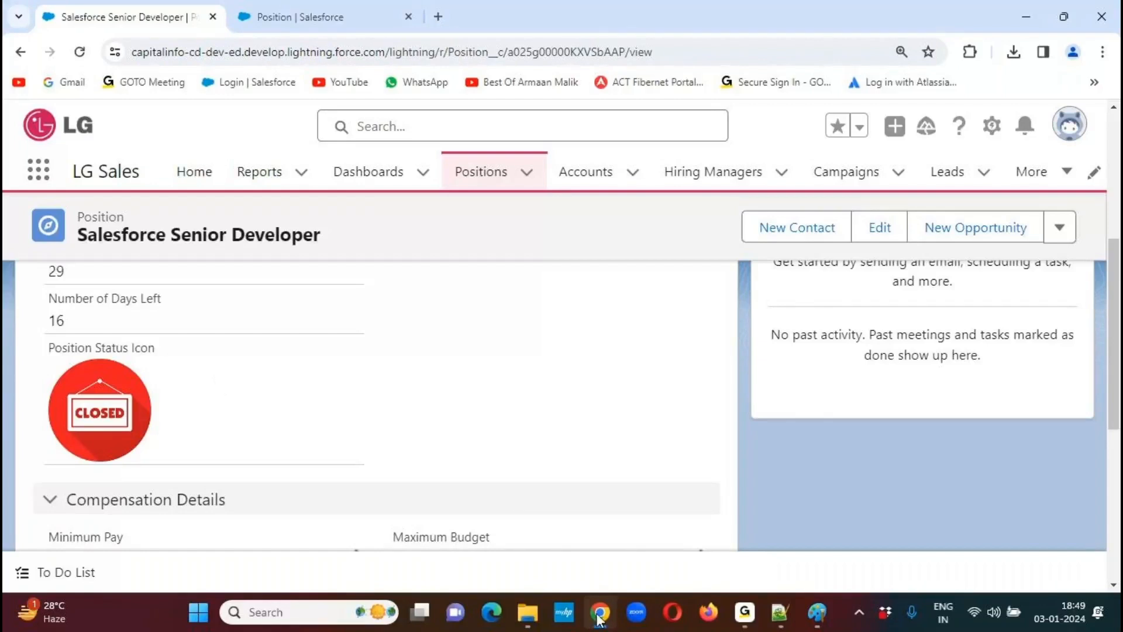
Switch to the Formula Fields notes in Notepad++ and delete the list of six image resource paths under Step 3
left_click(779, 611)
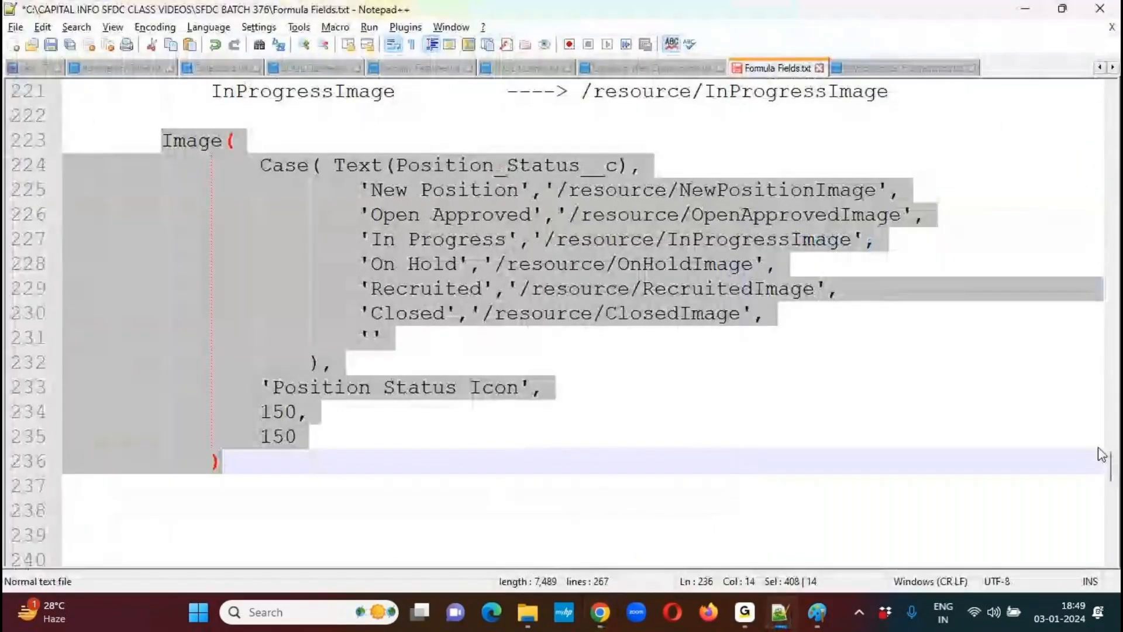
left_click_drag(1113, 468, 1113, 453)
left_click_drag(210, 214, 913, 348)
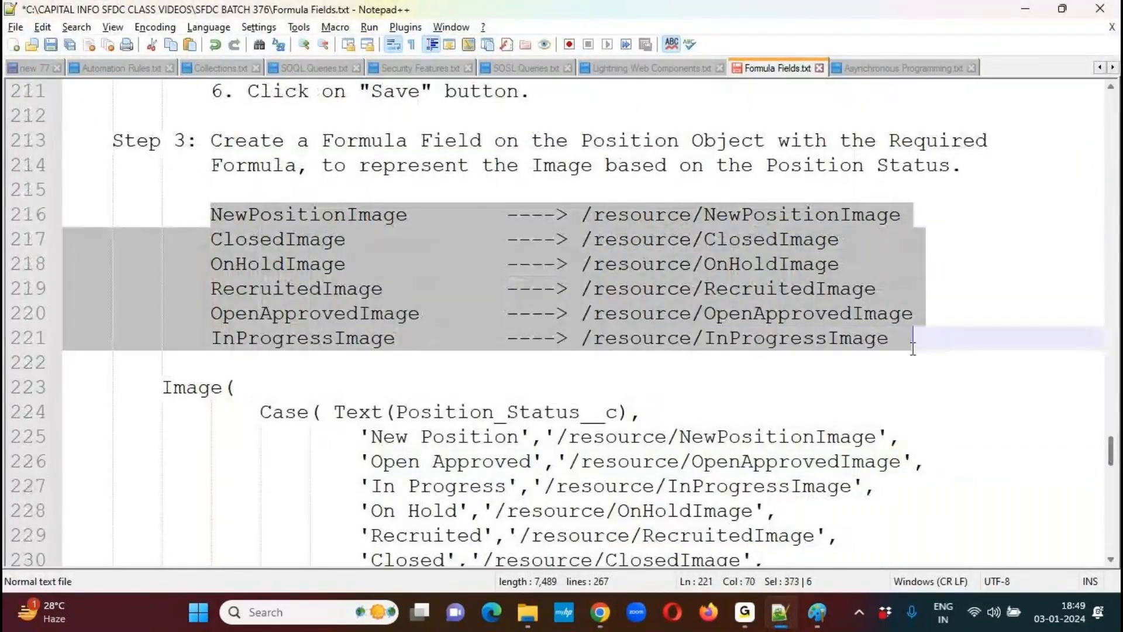
key("Delete")
Add an indented line reading "Object Name : Position Object." below the Step 3 description
left_click(223, 197)
key("Tab")
key("Tab")
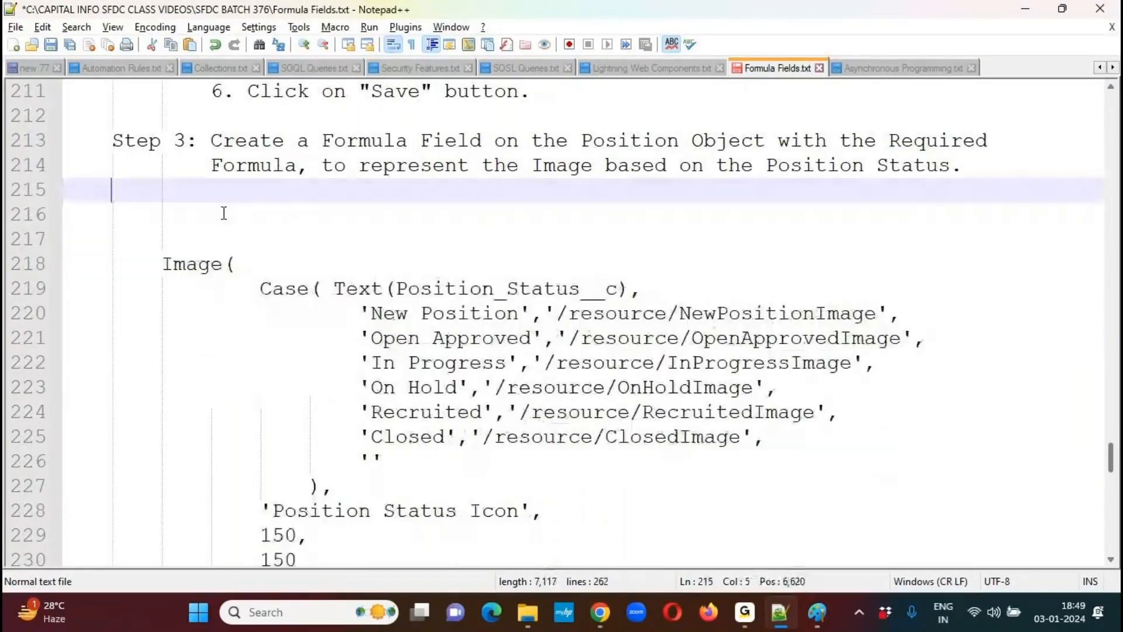
key("Return")
type("P")
key("BackSpace")
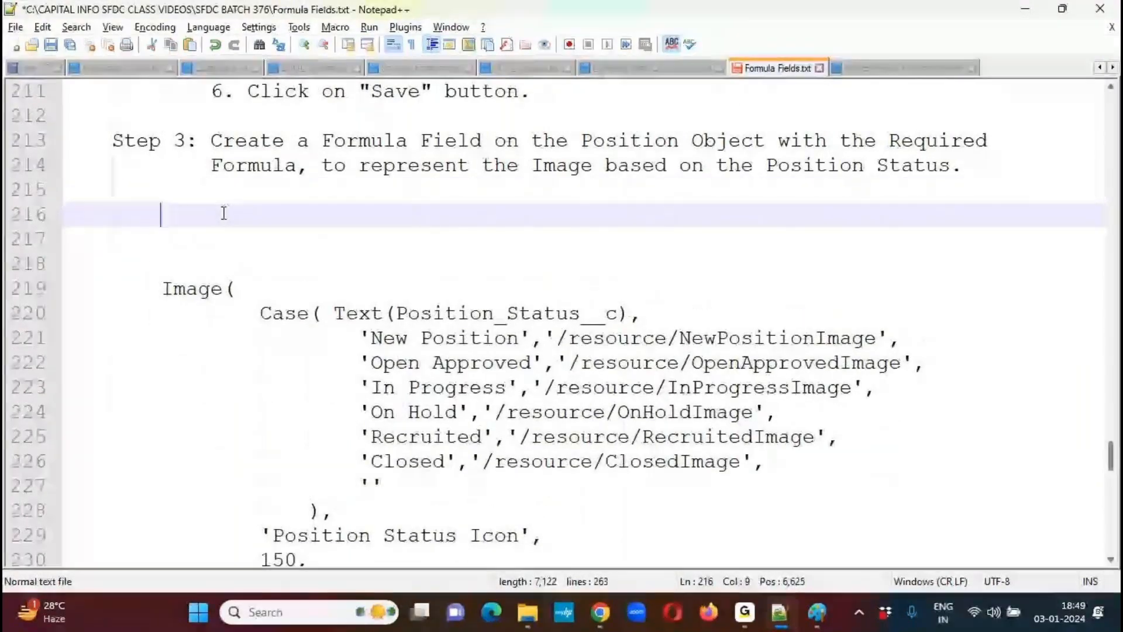
type("Object Name :")
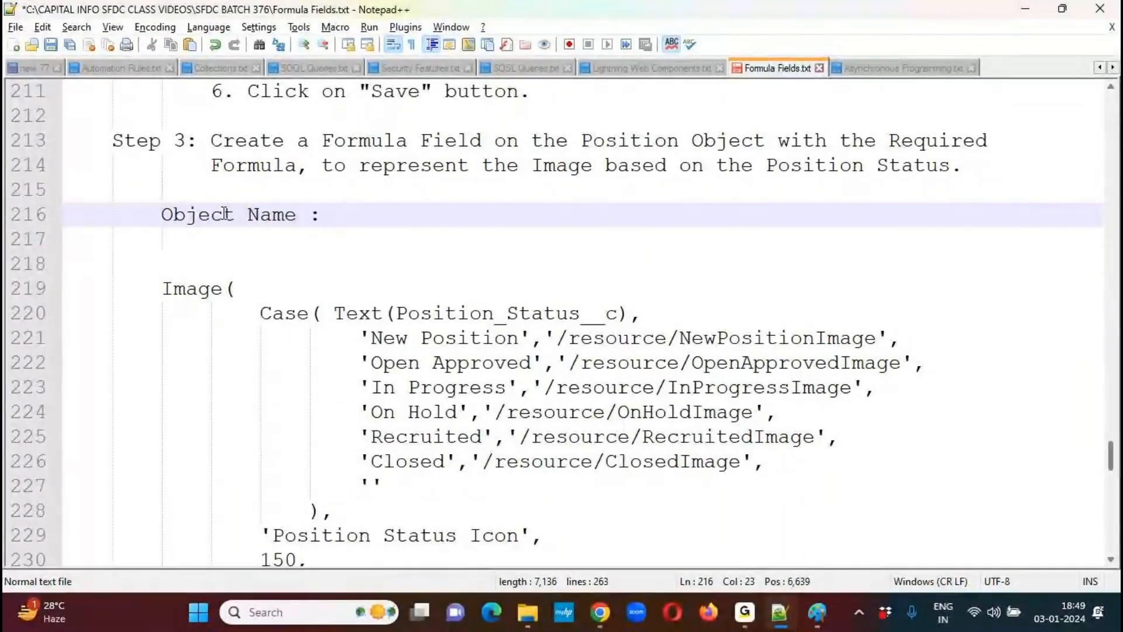
type(" Position Object.")
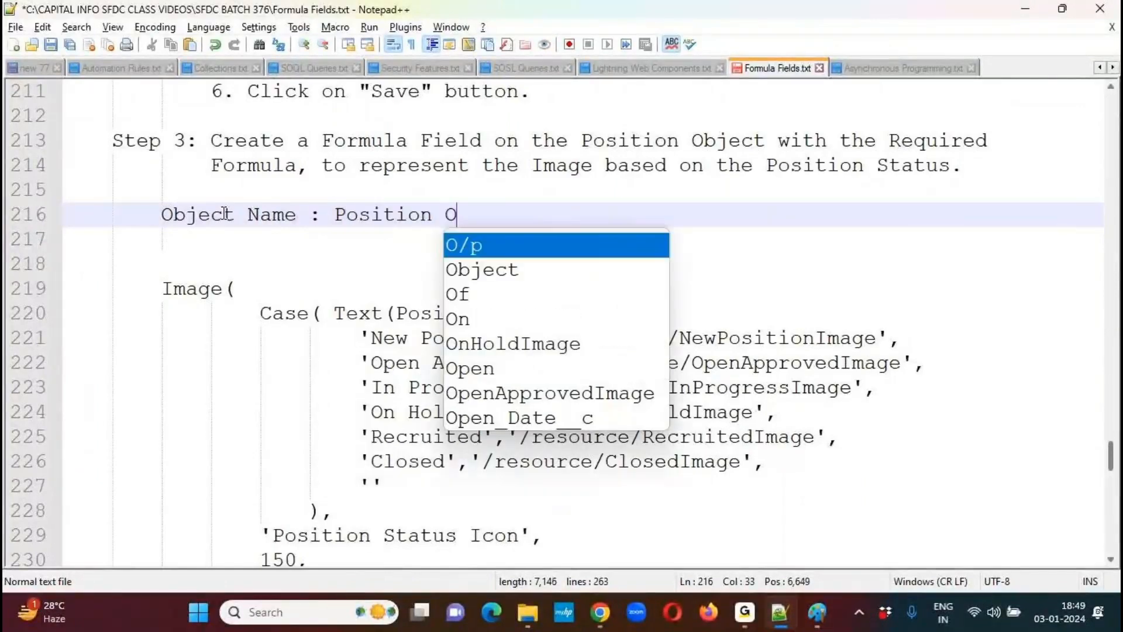
Add the lines "Return Type : Text" and "Formula Condition :" below the object name line
key("Return")
type("R")
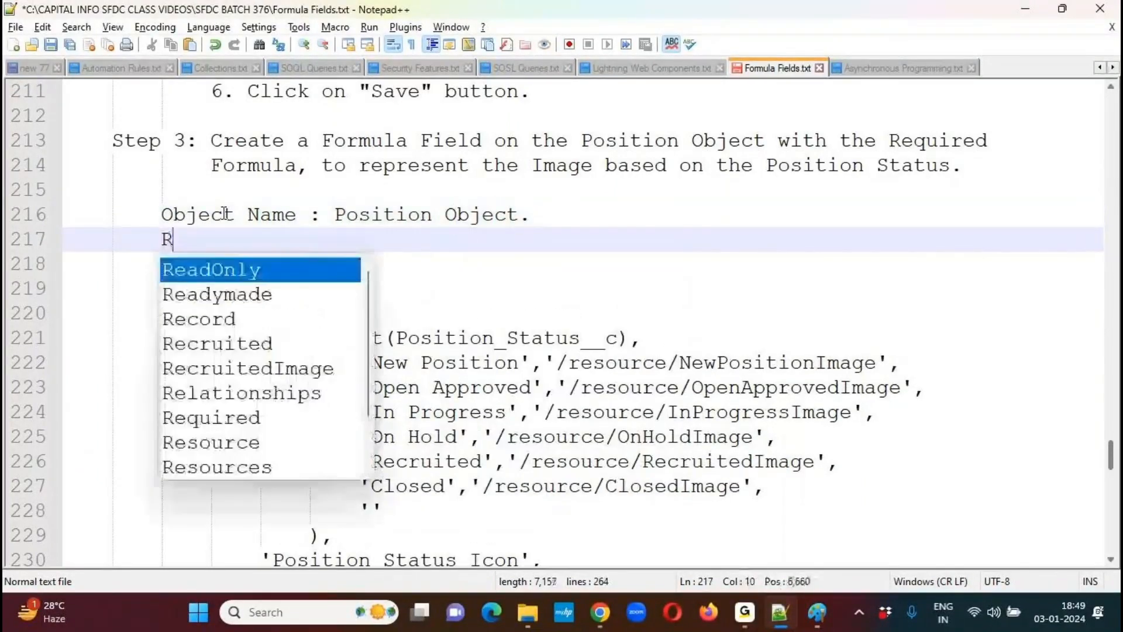
type("eturn")
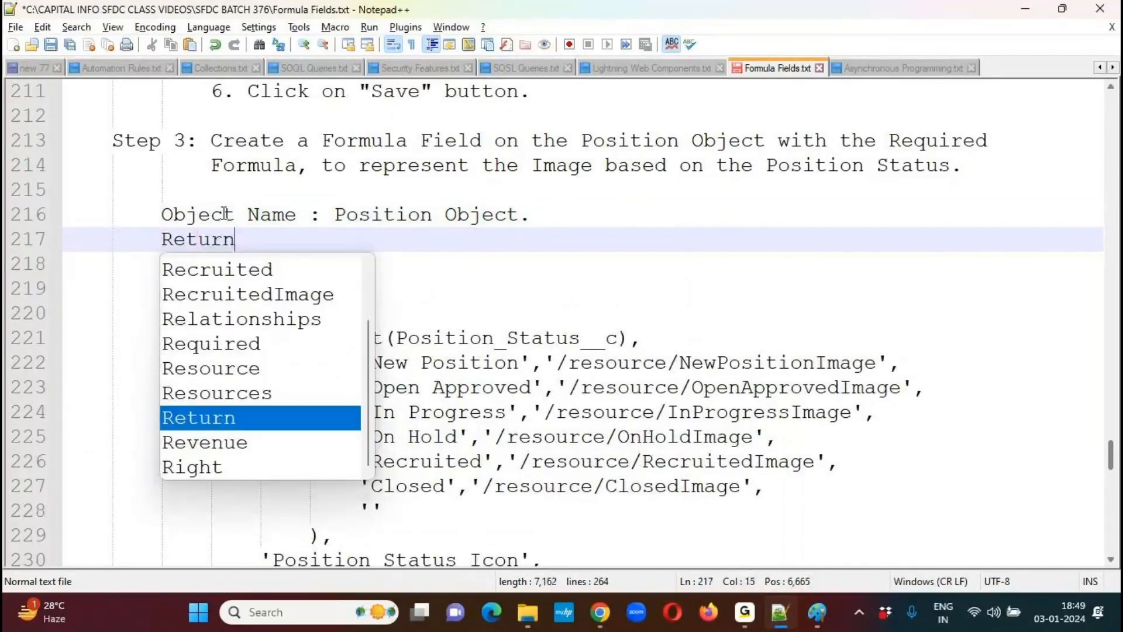
type(" Type : Text")
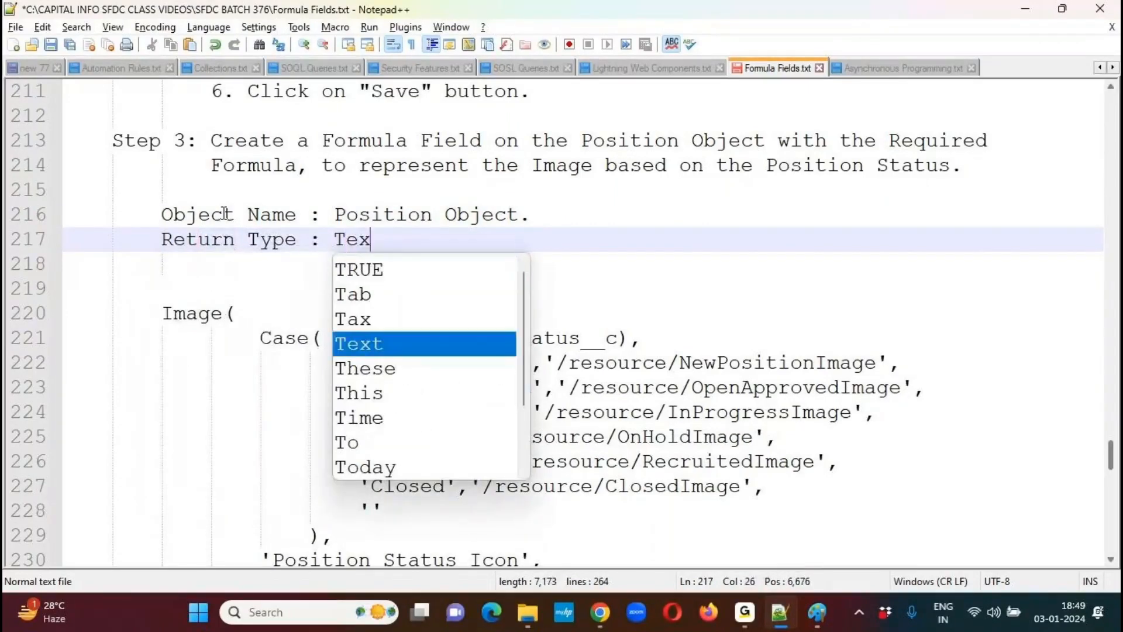
key("Escape")
key("Down")
key("BackSpace")
key("BackSpace")
key("BackSpace")
key("BackSpace")
type("Form")
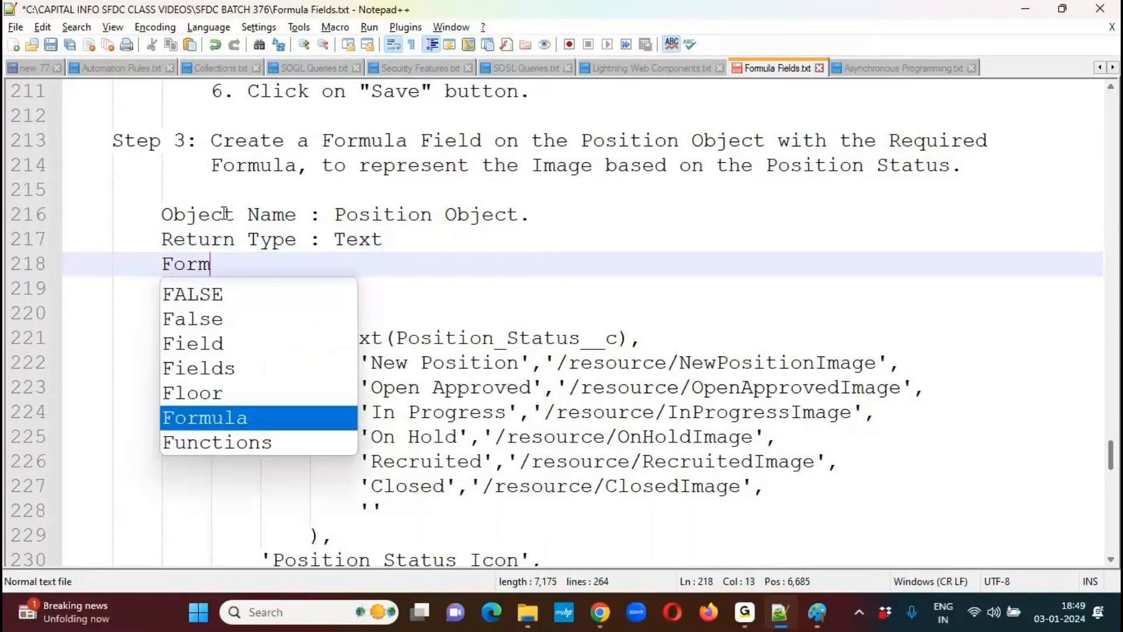
type("ula Condition :")
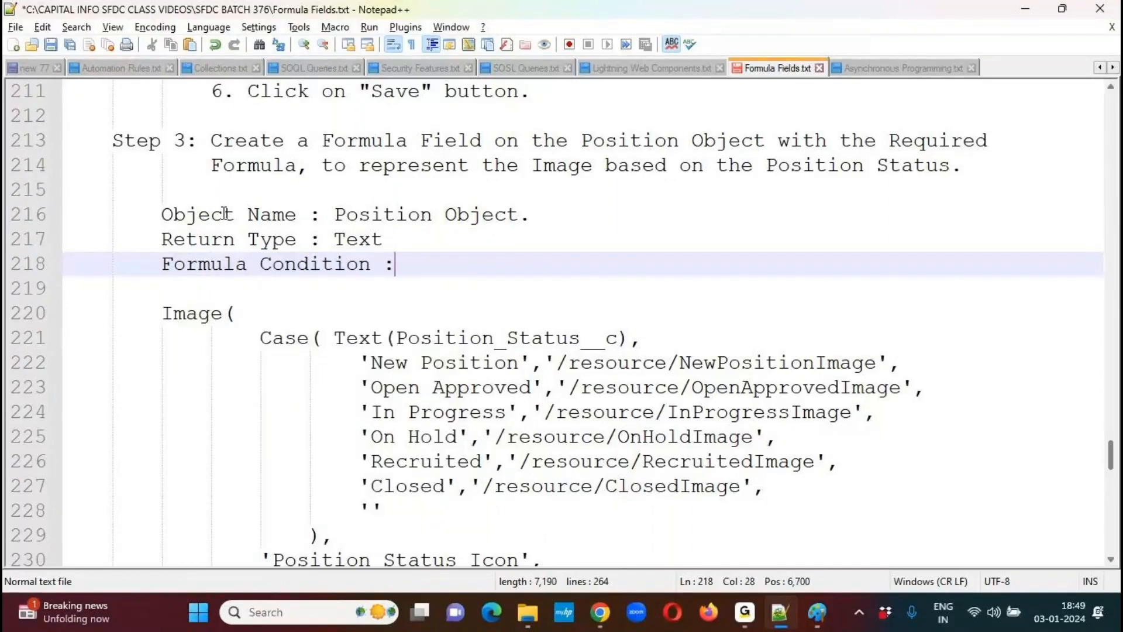
Remove the blank line above the Image formula and indent the whole formula by two more levels
key("Delete")
key("Delete")
key("Down")
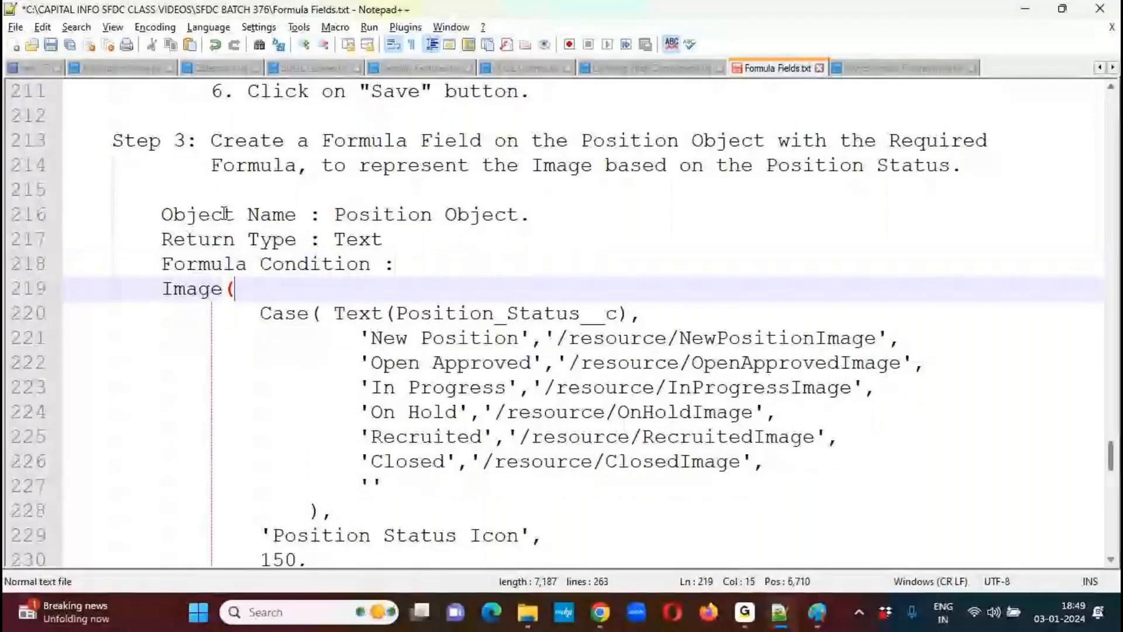
key("Home")
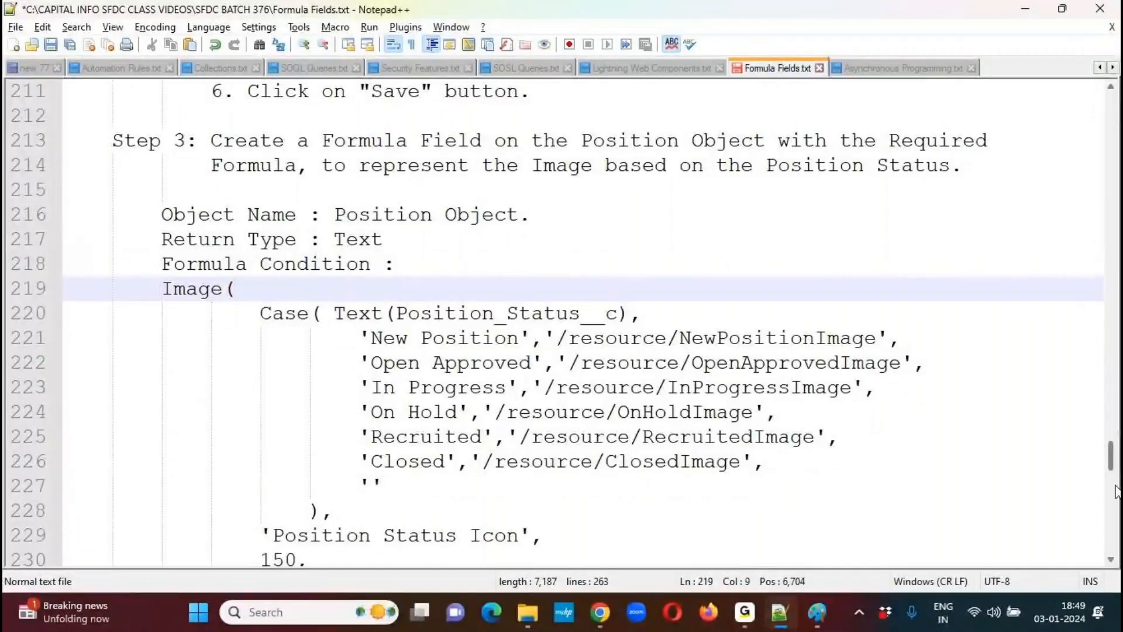
scroll(585, 527, "down", 1)
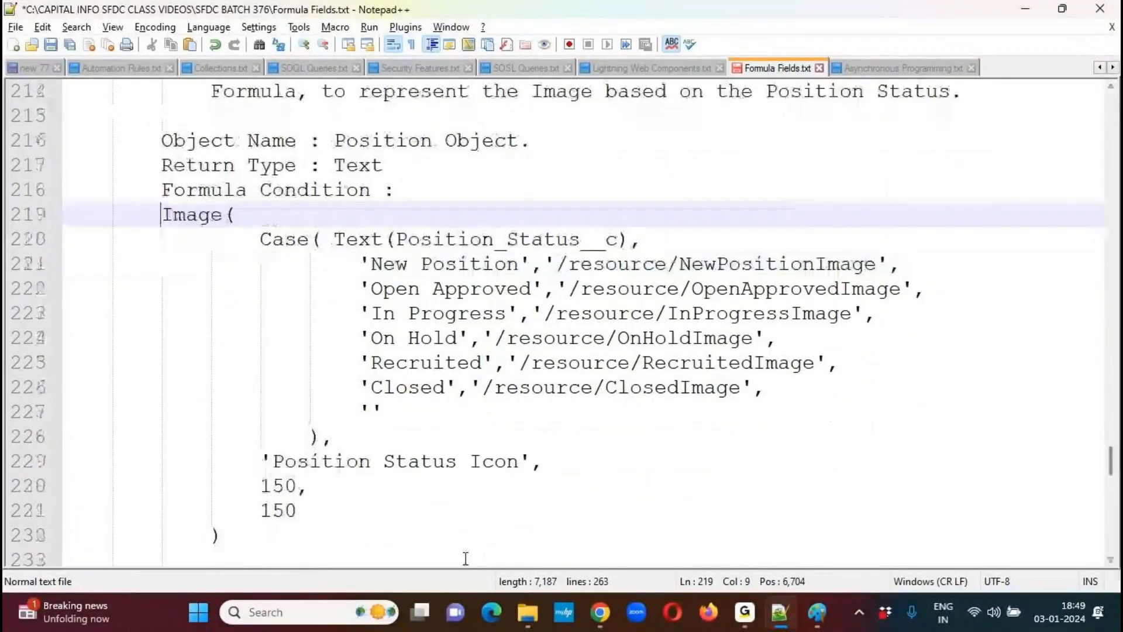
left_click(222, 536, "shift")
key("Tab")
key("Tab")
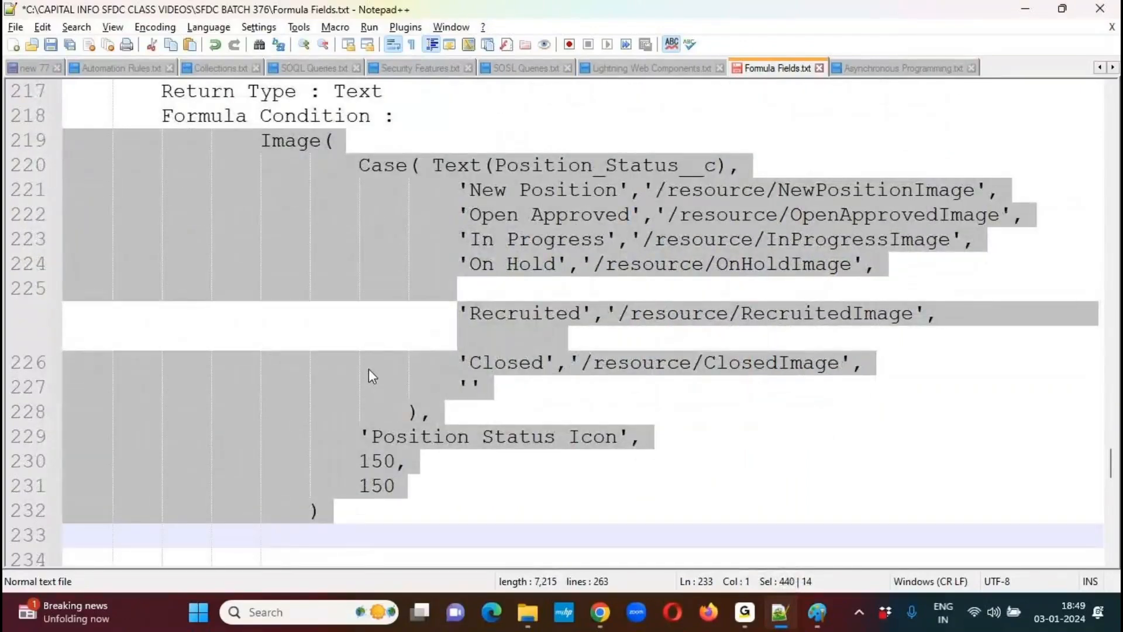
key("Delete")
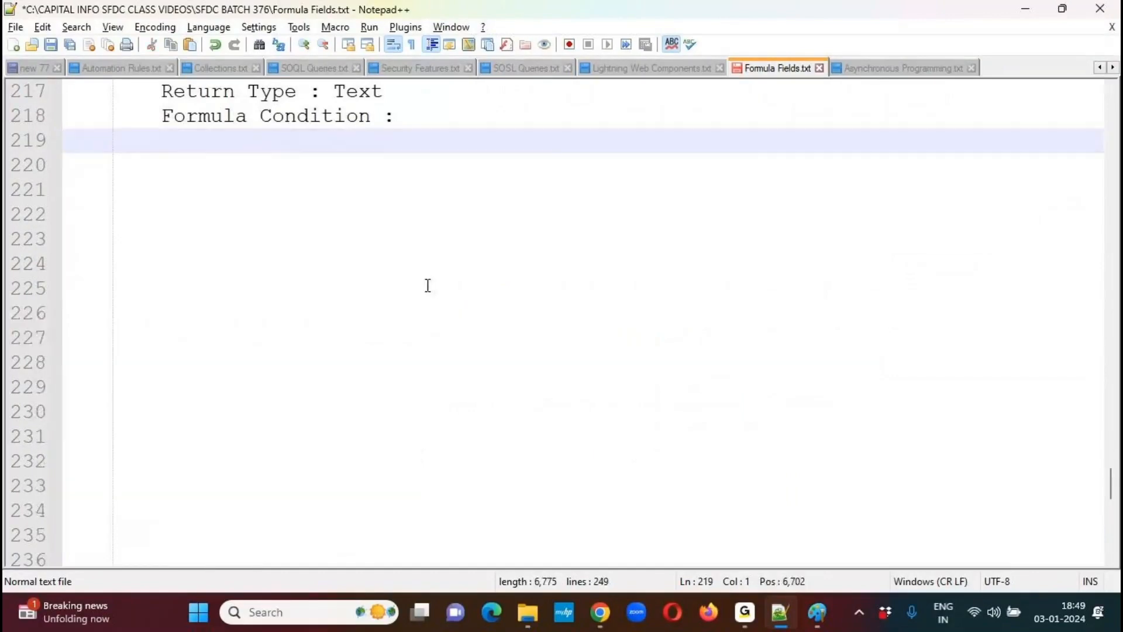
key("ctrl+z")
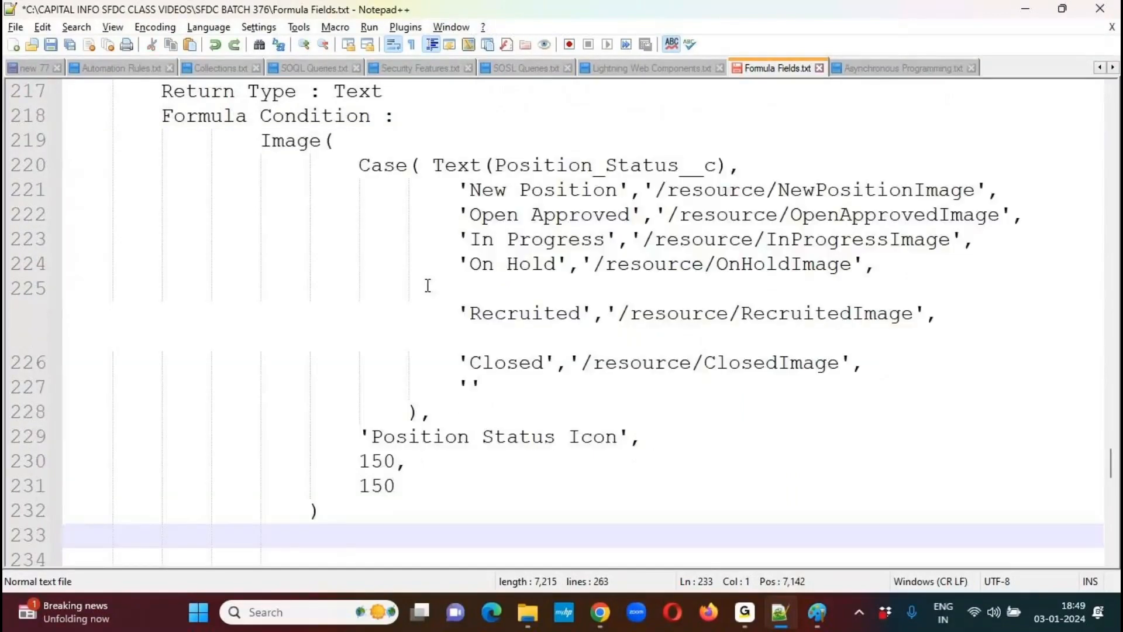
left_click_drag(877, 265, 886, 285)
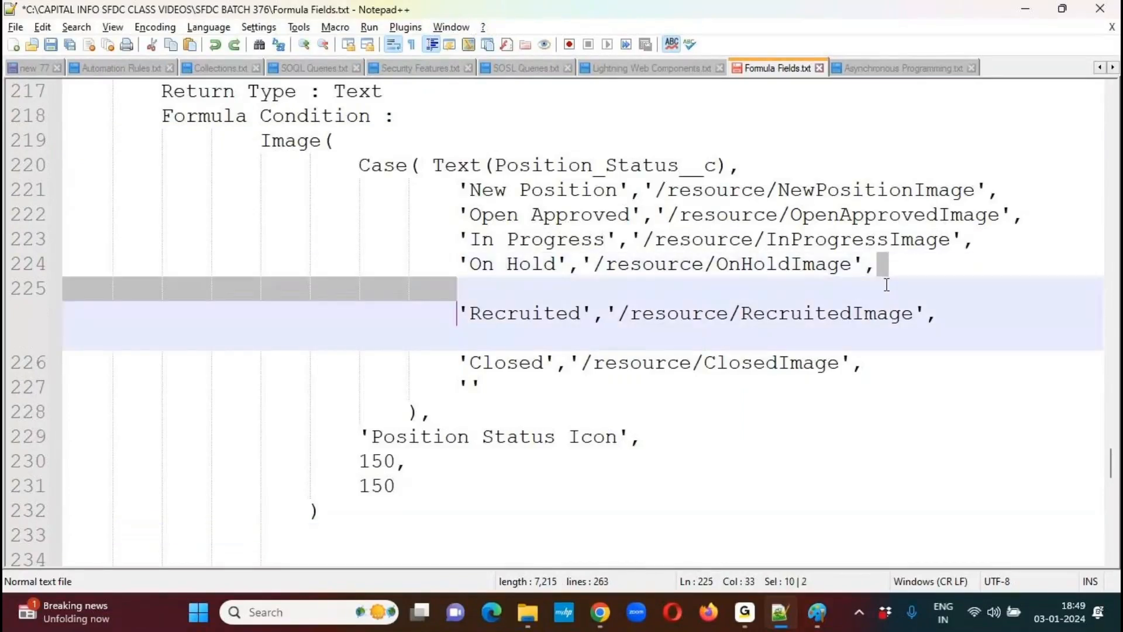
key("Delete")
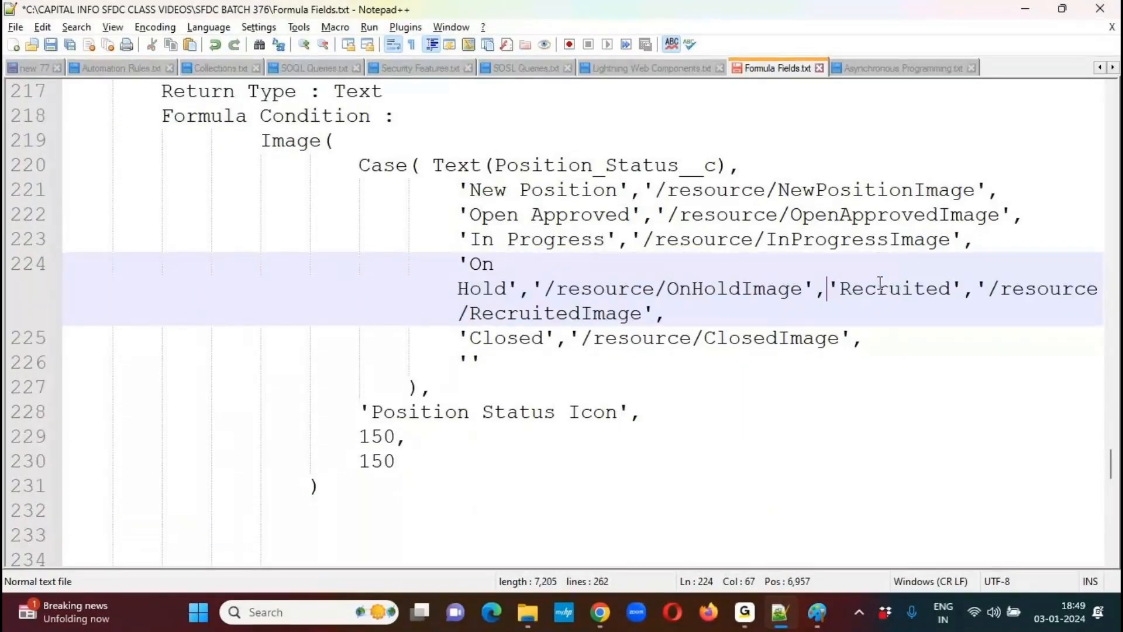
key("ctrl+z")
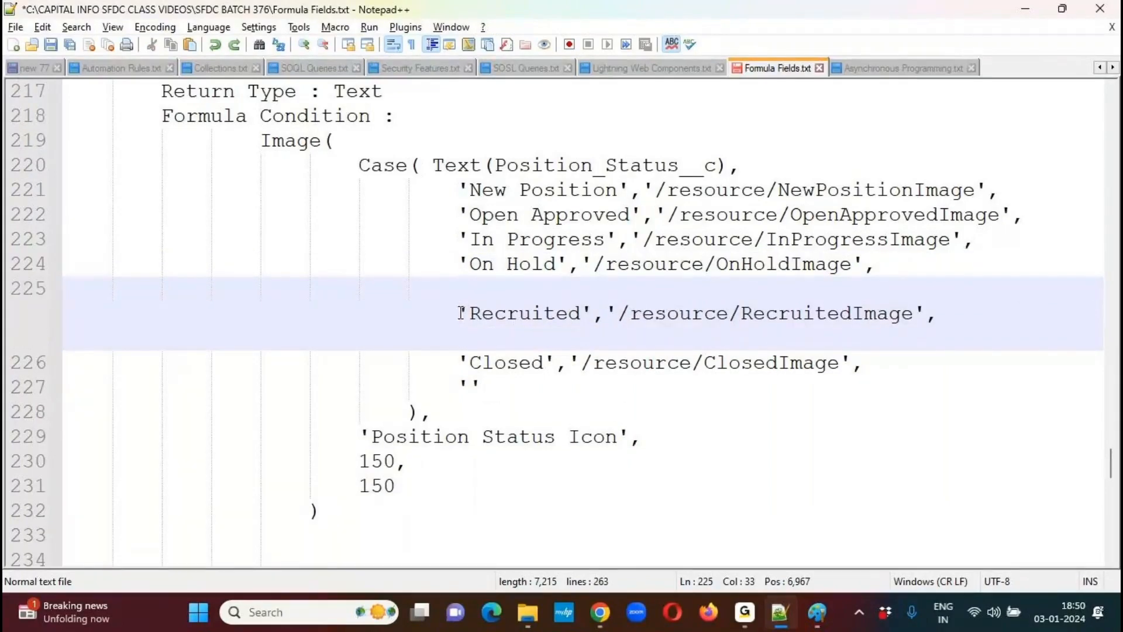
Remove the line break after the On Hold entry and the surplus blank space around the Recruited entry in the Case formula
left_click(883, 272)
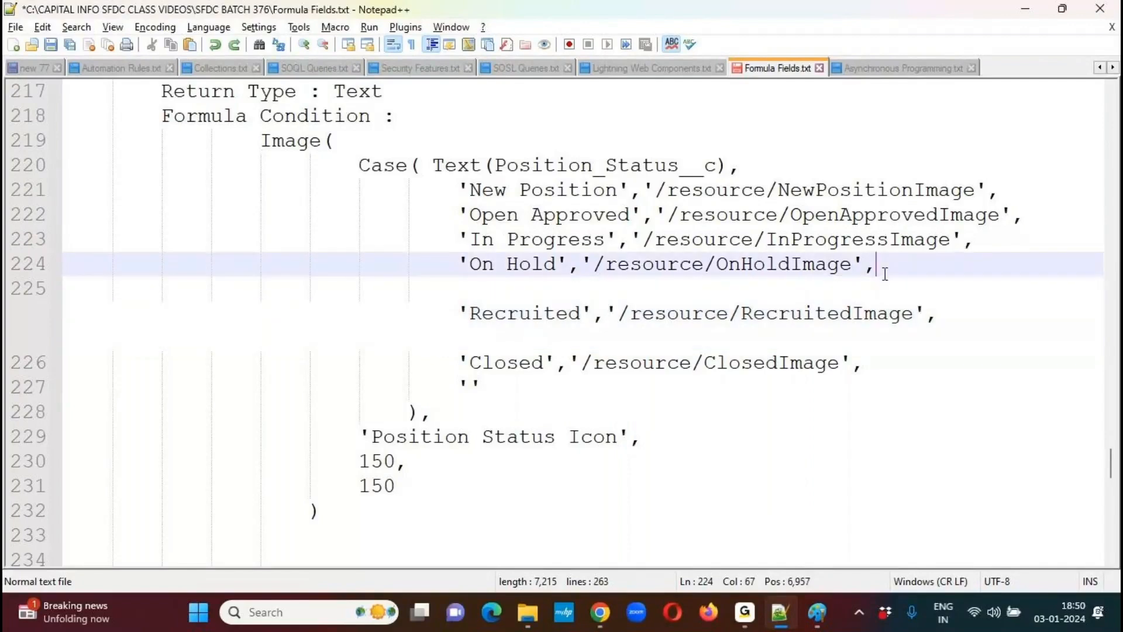
key("Delete")
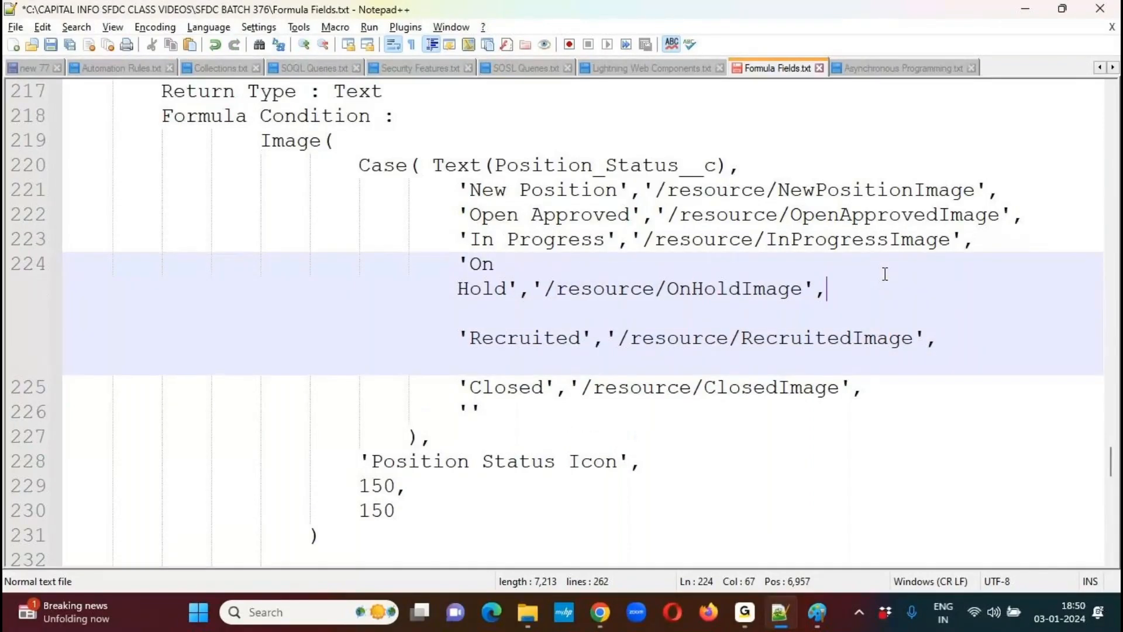
key("ctrl+shift+Right")
key("Delete")
key("Down")
key("End")
key("BackSpace")
key("BackSpace")
key("BackSpace")
Save the Formula Fields.txt notes with the tidied Image formula
key("Down")
key("Down")
key("Down")
key("Down")
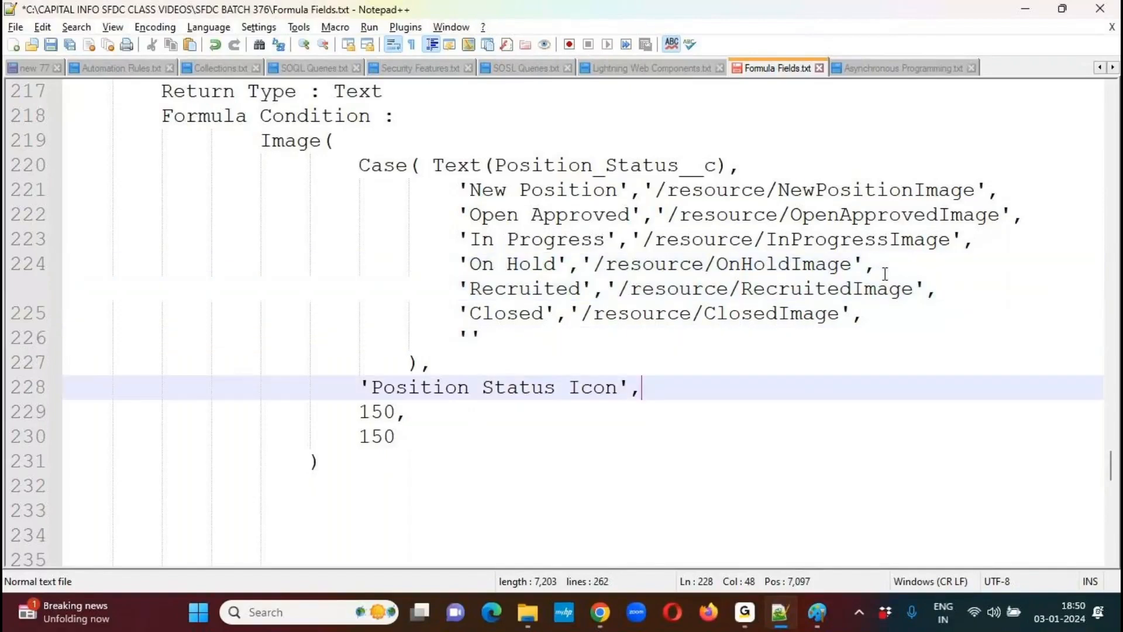
key("Down")
key("Down")
key("ctrl+s")
Examine the completed Step 3 notes, from the end of the Image formula back up to the object name line
key("Up")
key("Up")
key("Up")
key("Up")
key("Up")
key("Up")
key("Up")
key("Up")
key("Up")
key("Up")
key("Up")
key("Up")
key("Up")
key("Up")
key("Up")
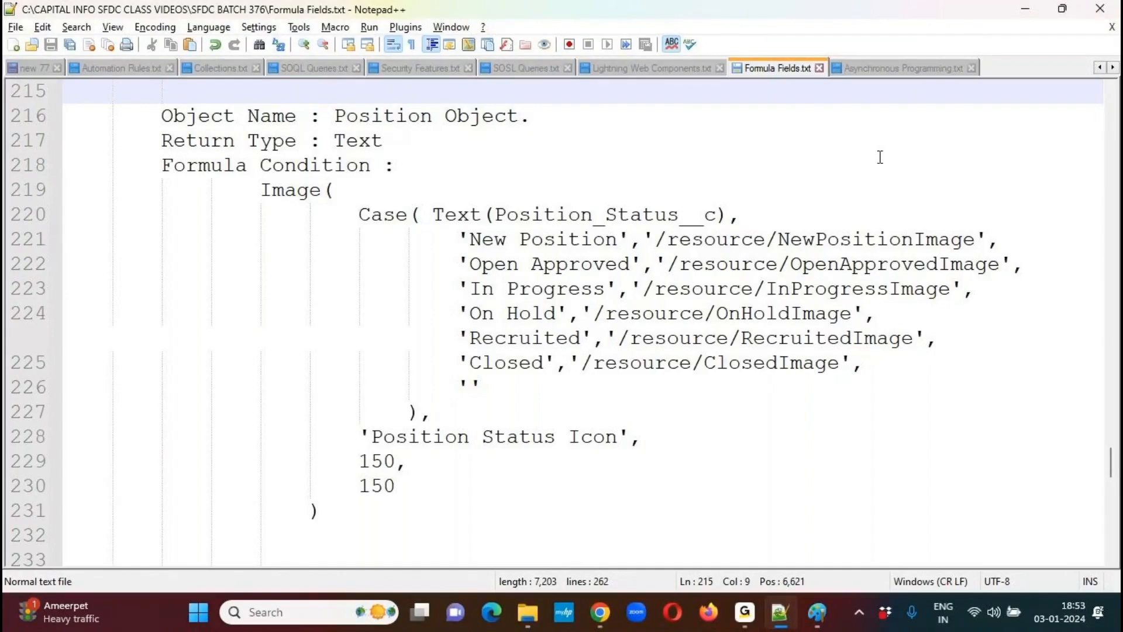
left_click(466, 26)
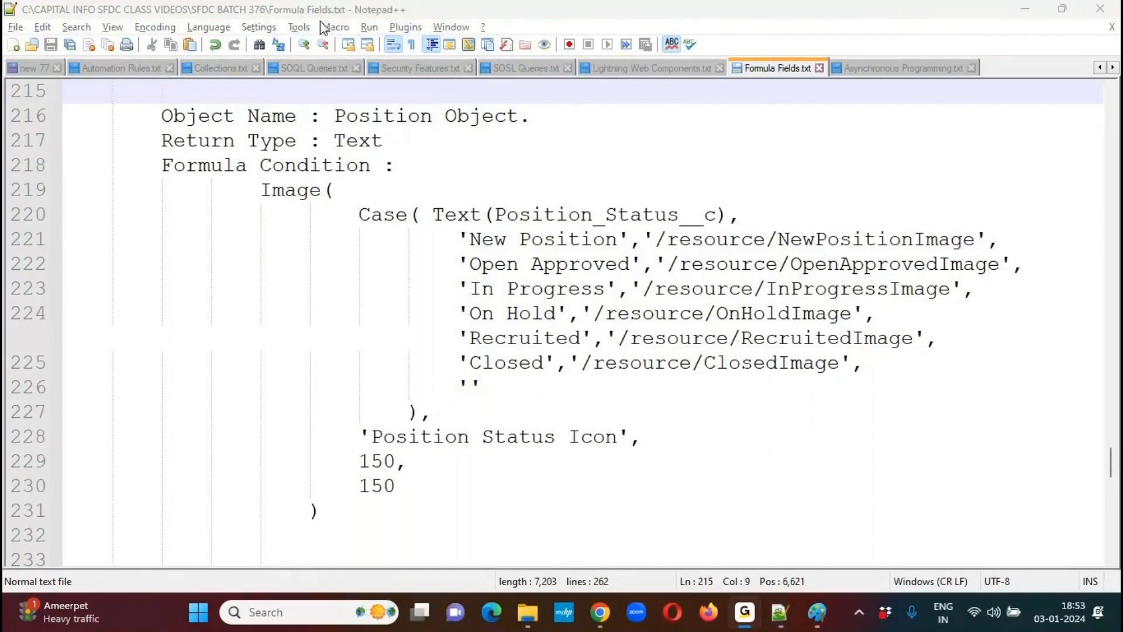